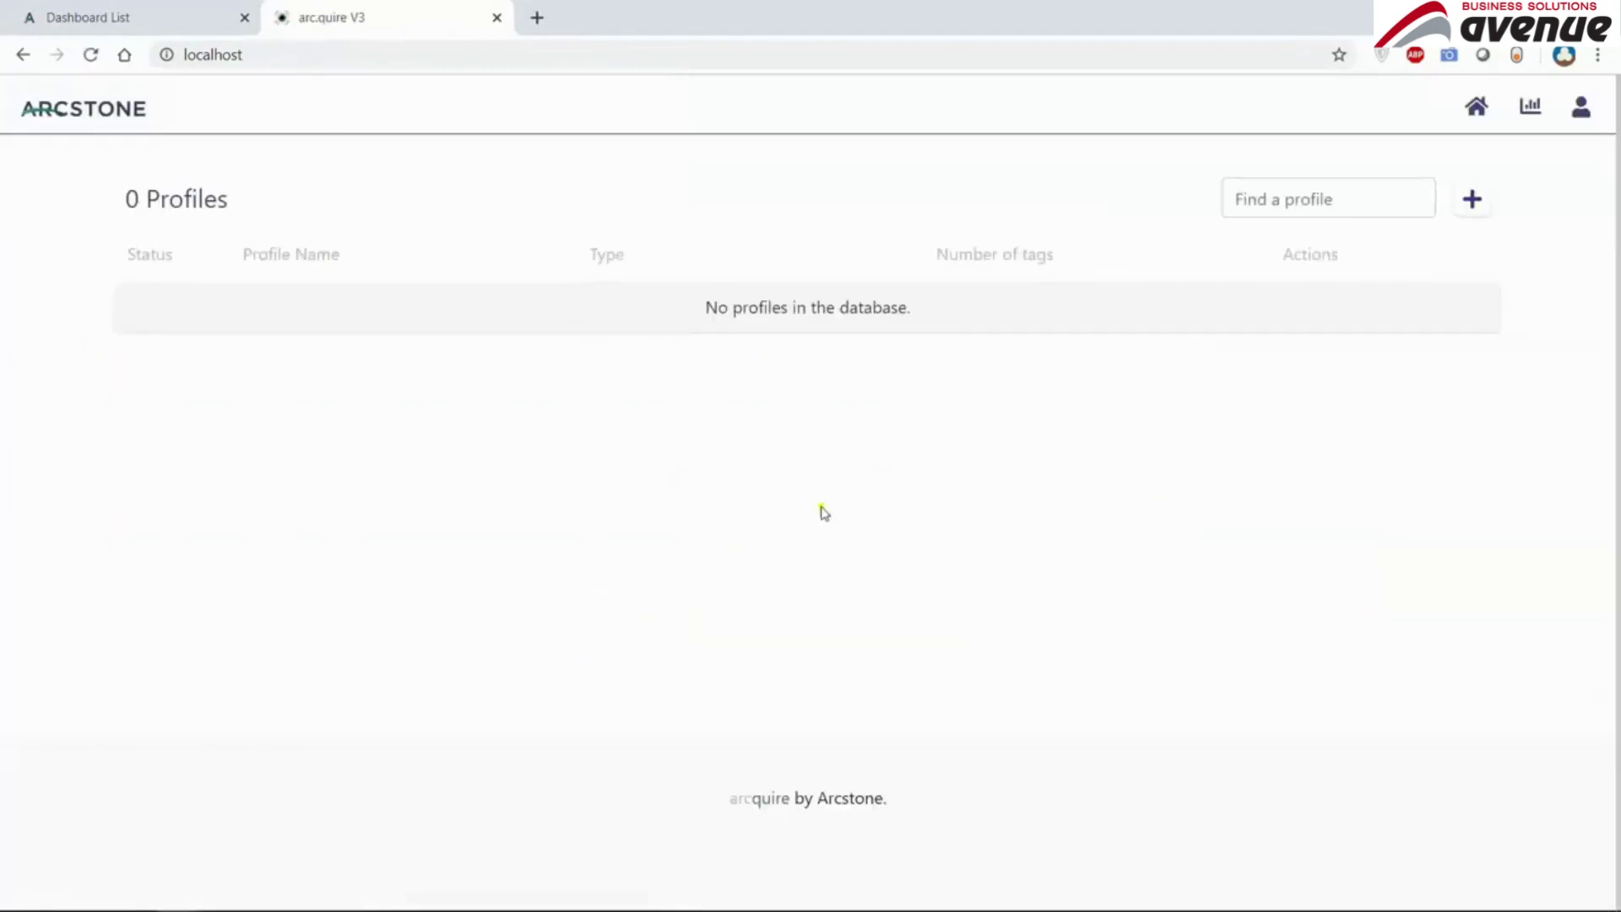
- Start a new profile with ModBus as the data provider type and Database as the import type
{"action": "left_click", "coordinate": [1486, 203]}
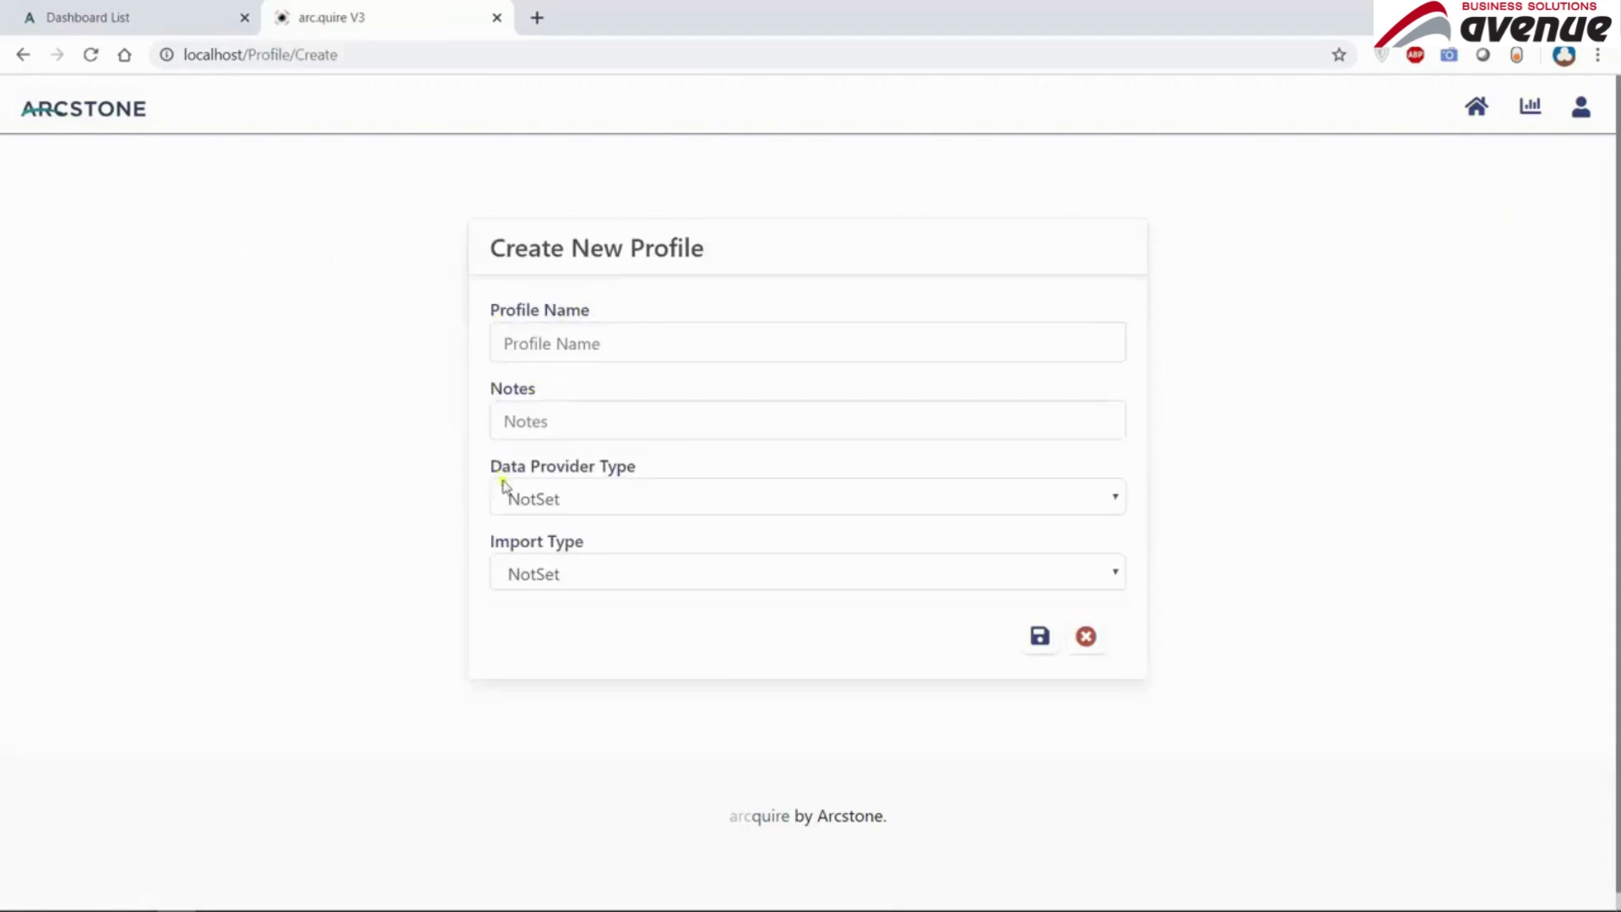
{"action": "left_click", "coordinate": [550, 497]}
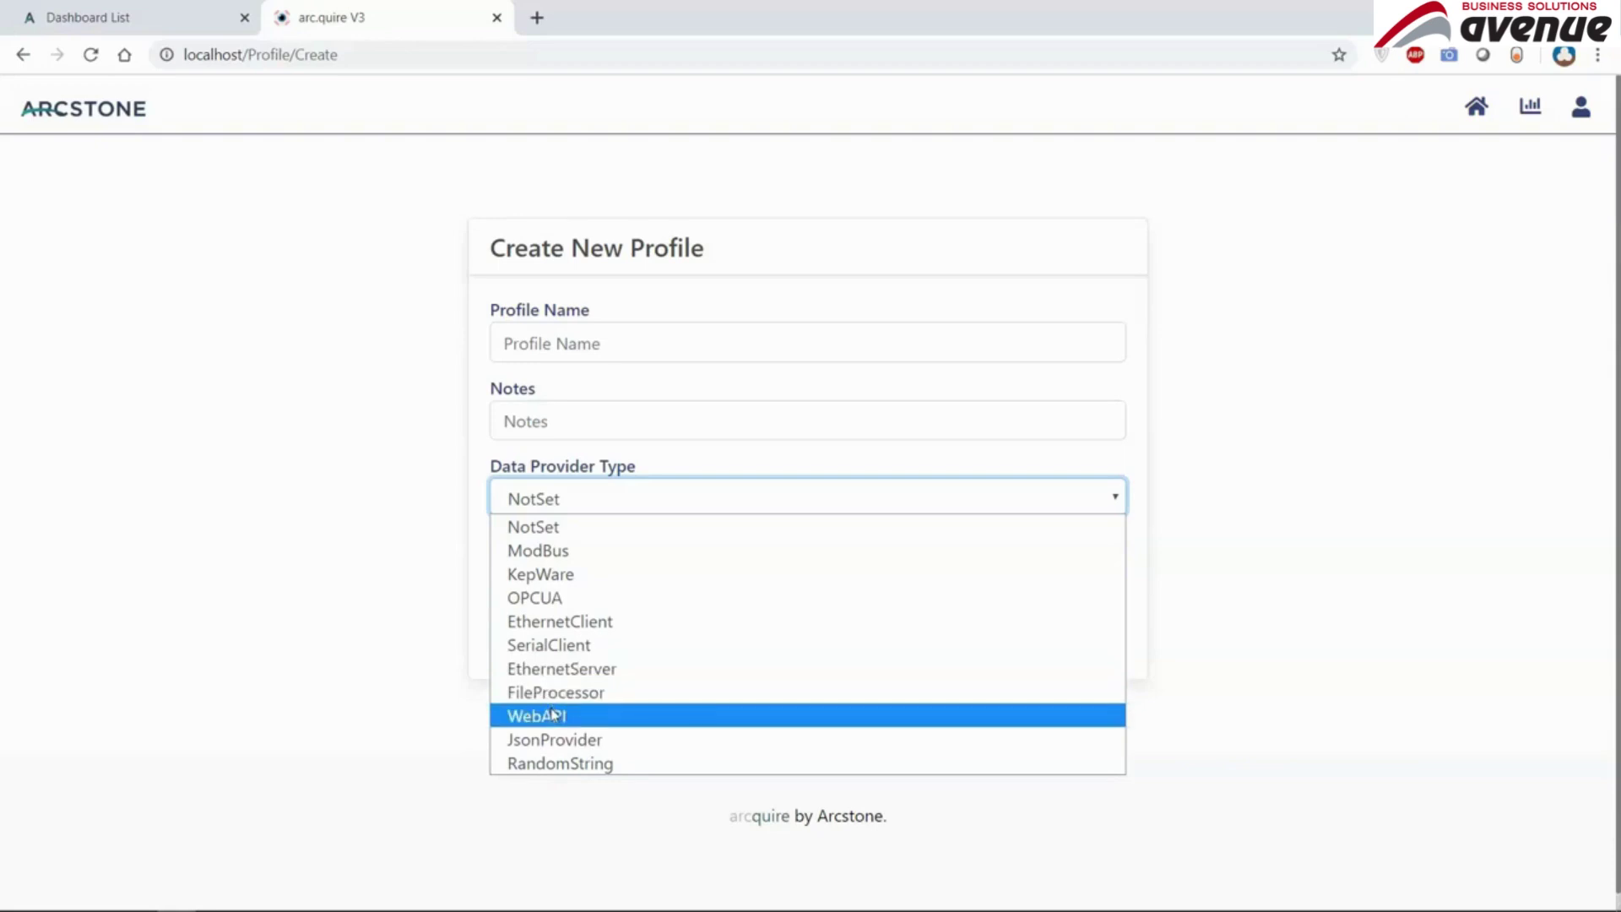
{"action": "left_click", "coordinate": [551, 556]}
{"action": "left_click", "coordinate": [555, 583]}
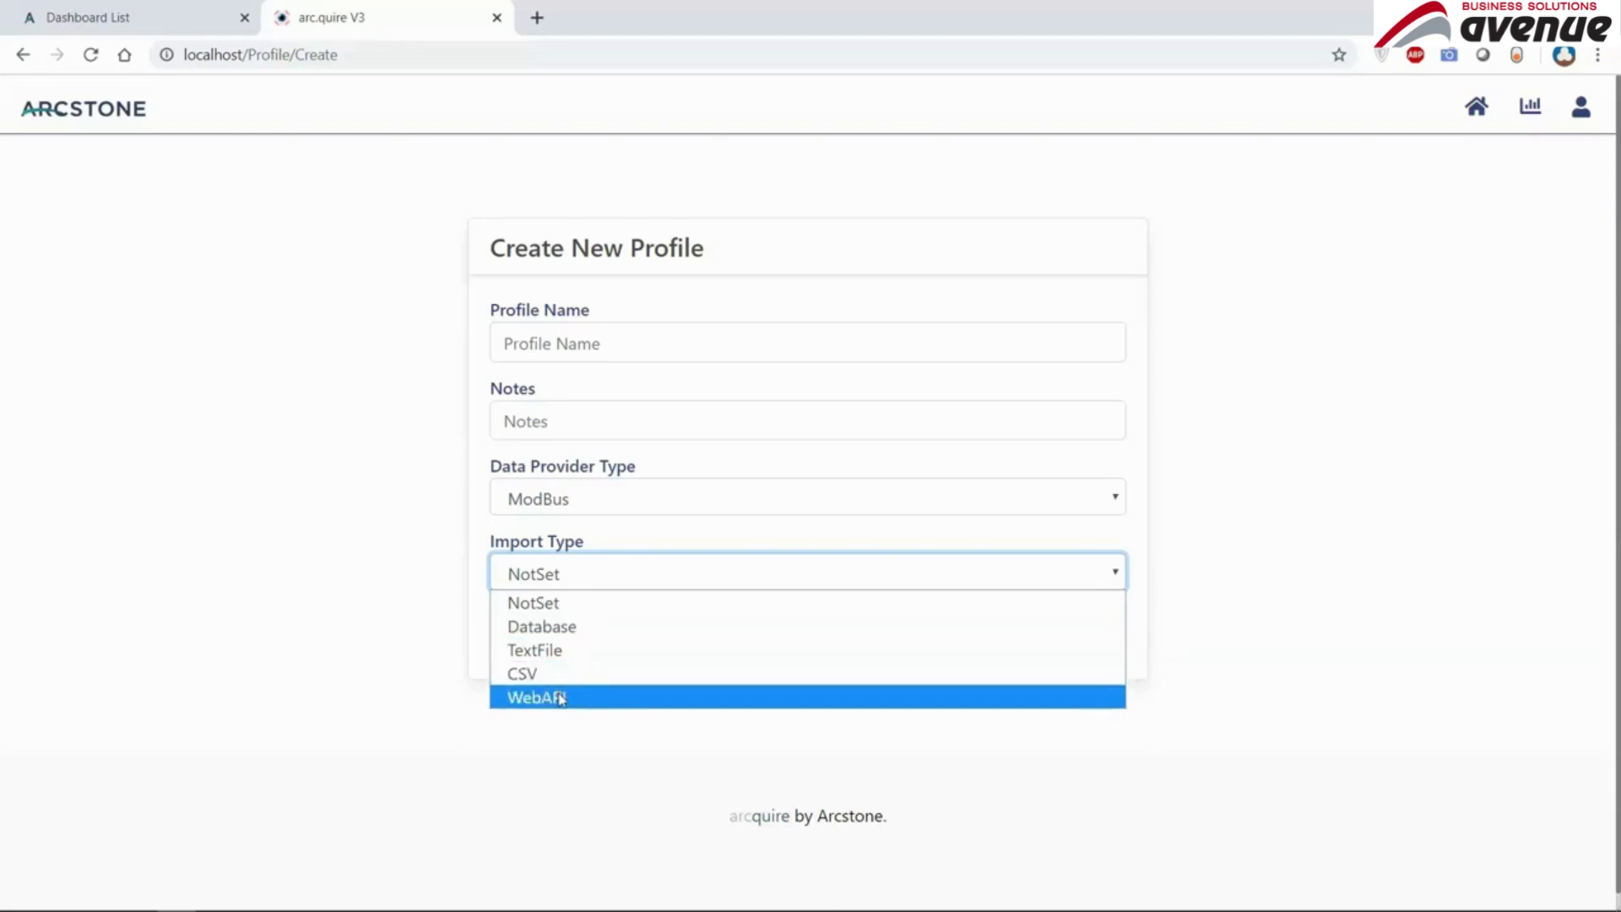
{"action": "left_click", "coordinate": [566, 627]}
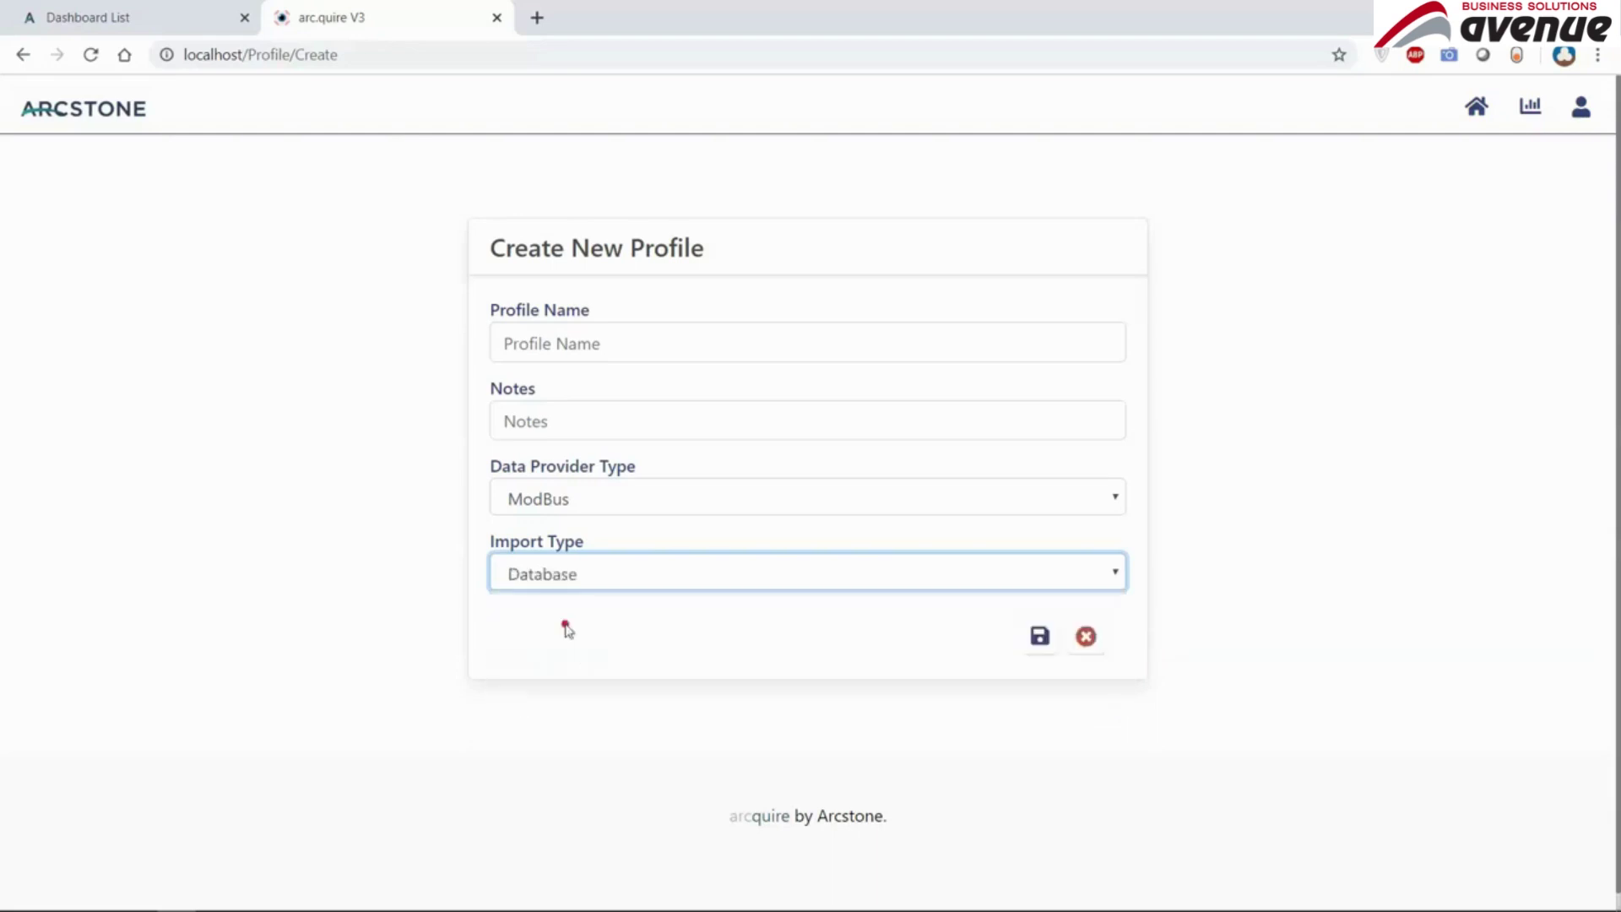
- Name the profile MODBUS TEST, enter the notes "This is a test modbus profile", and save it
{"action": "left_click", "coordinate": [530, 350]}
{"action": "left_click", "coordinate": [542, 391]}
{"action": "left_click", "coordinate": [540, 423]}
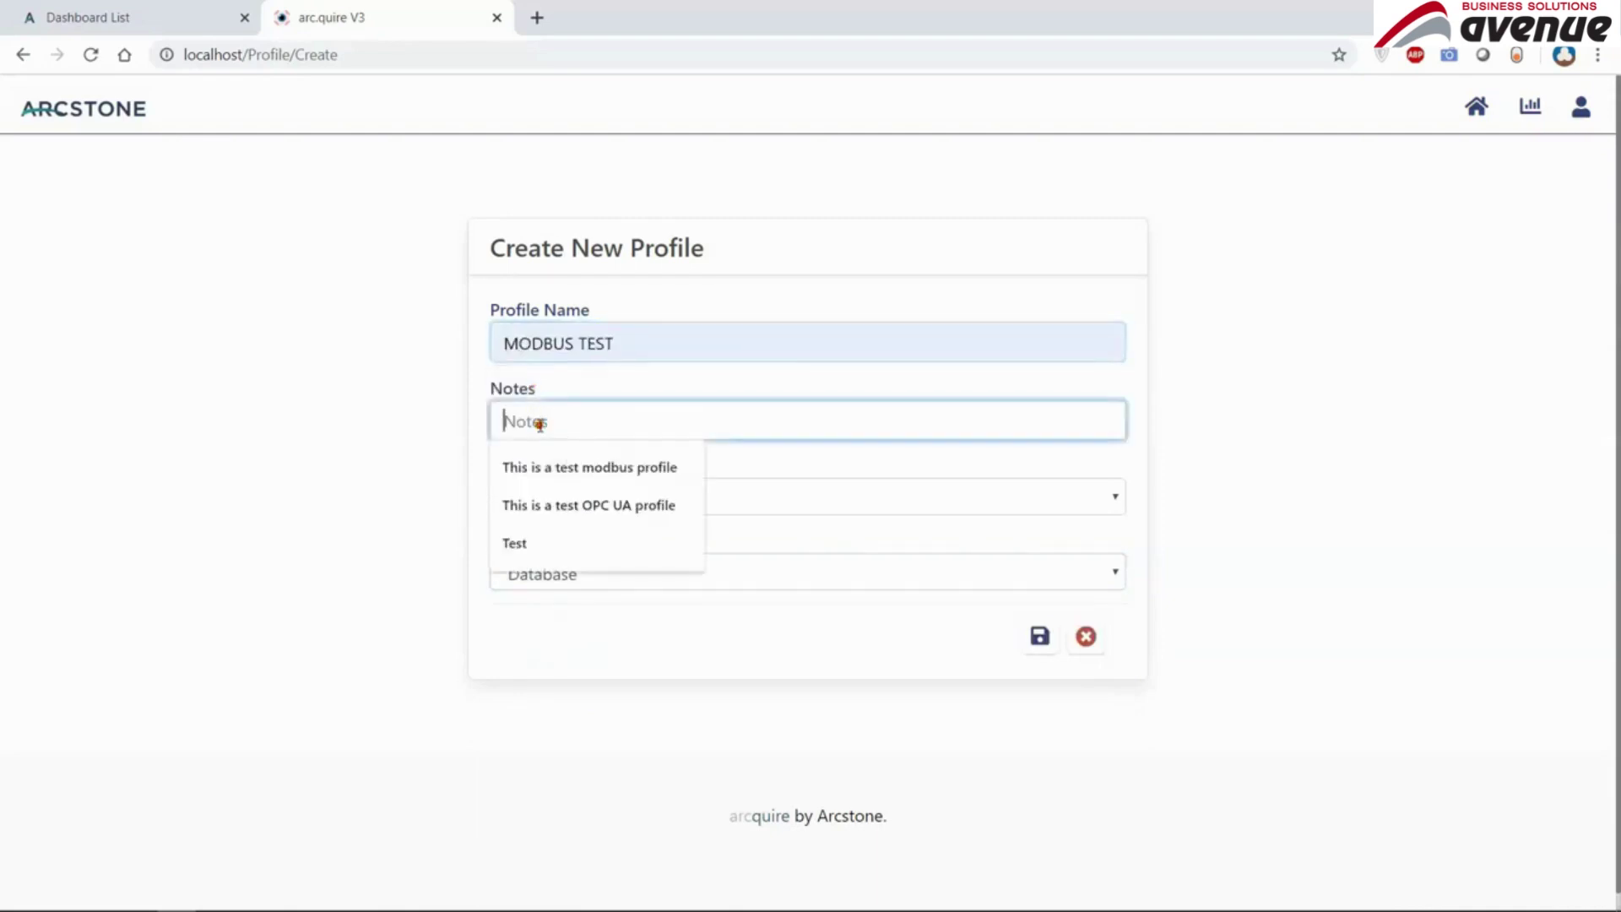
{"action": "left_click", "coordinate": [543, 464]}
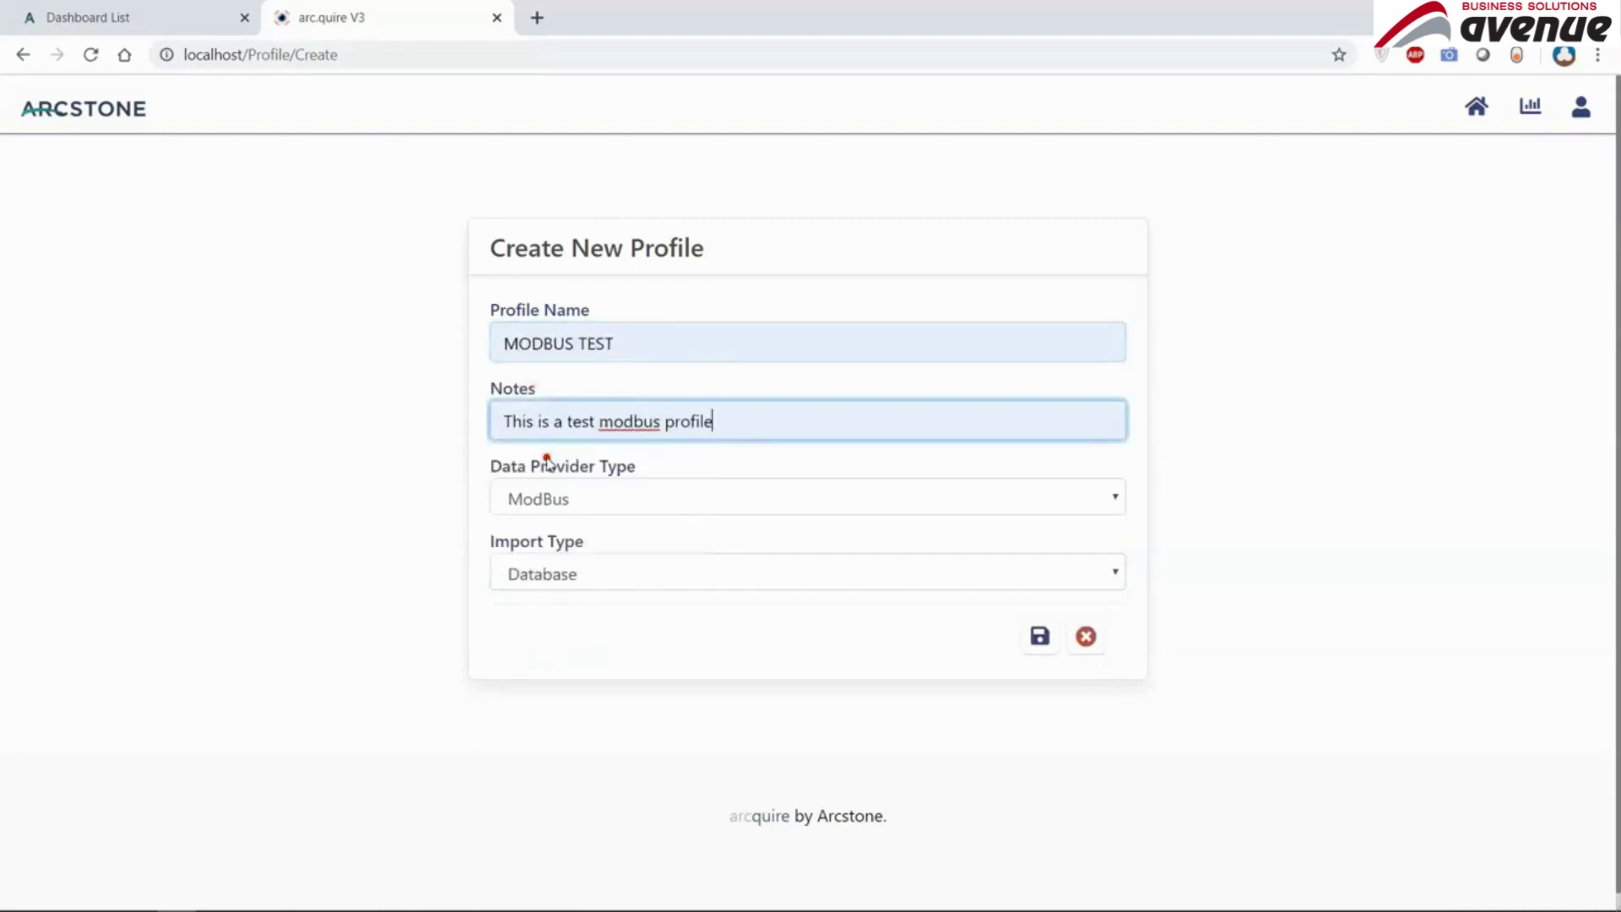
{"action": "left_click", "coordinate": [1047, 638]}
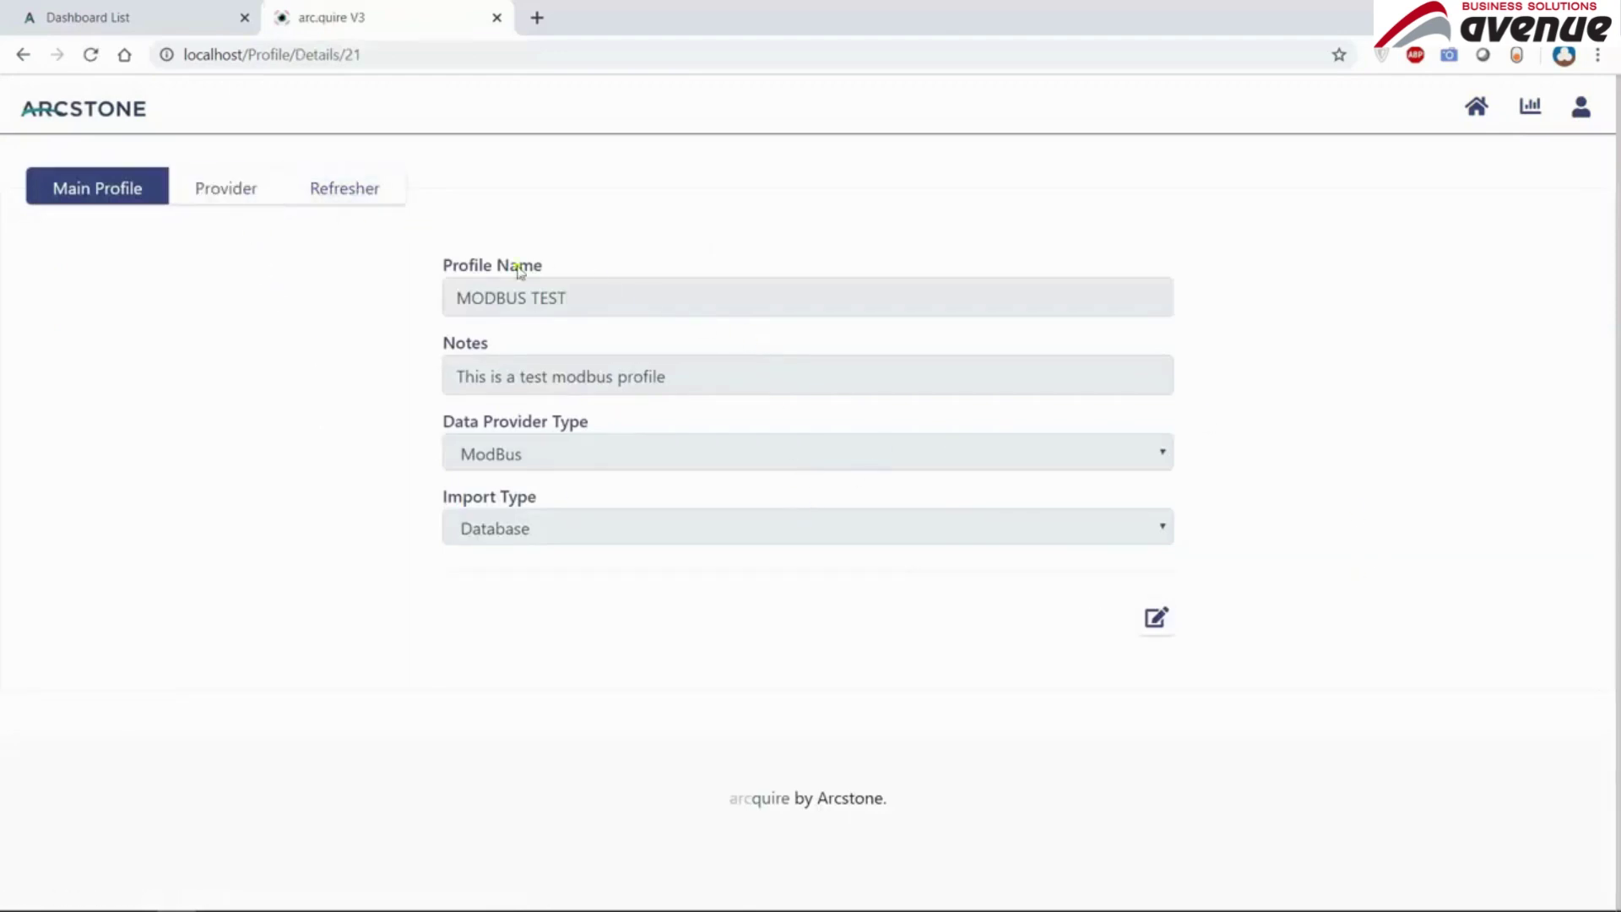
- Open the MODBUS TEST profile from the profile list and start editing its provider settings
{"action": "left_click", "coordinate": [51, 118]}
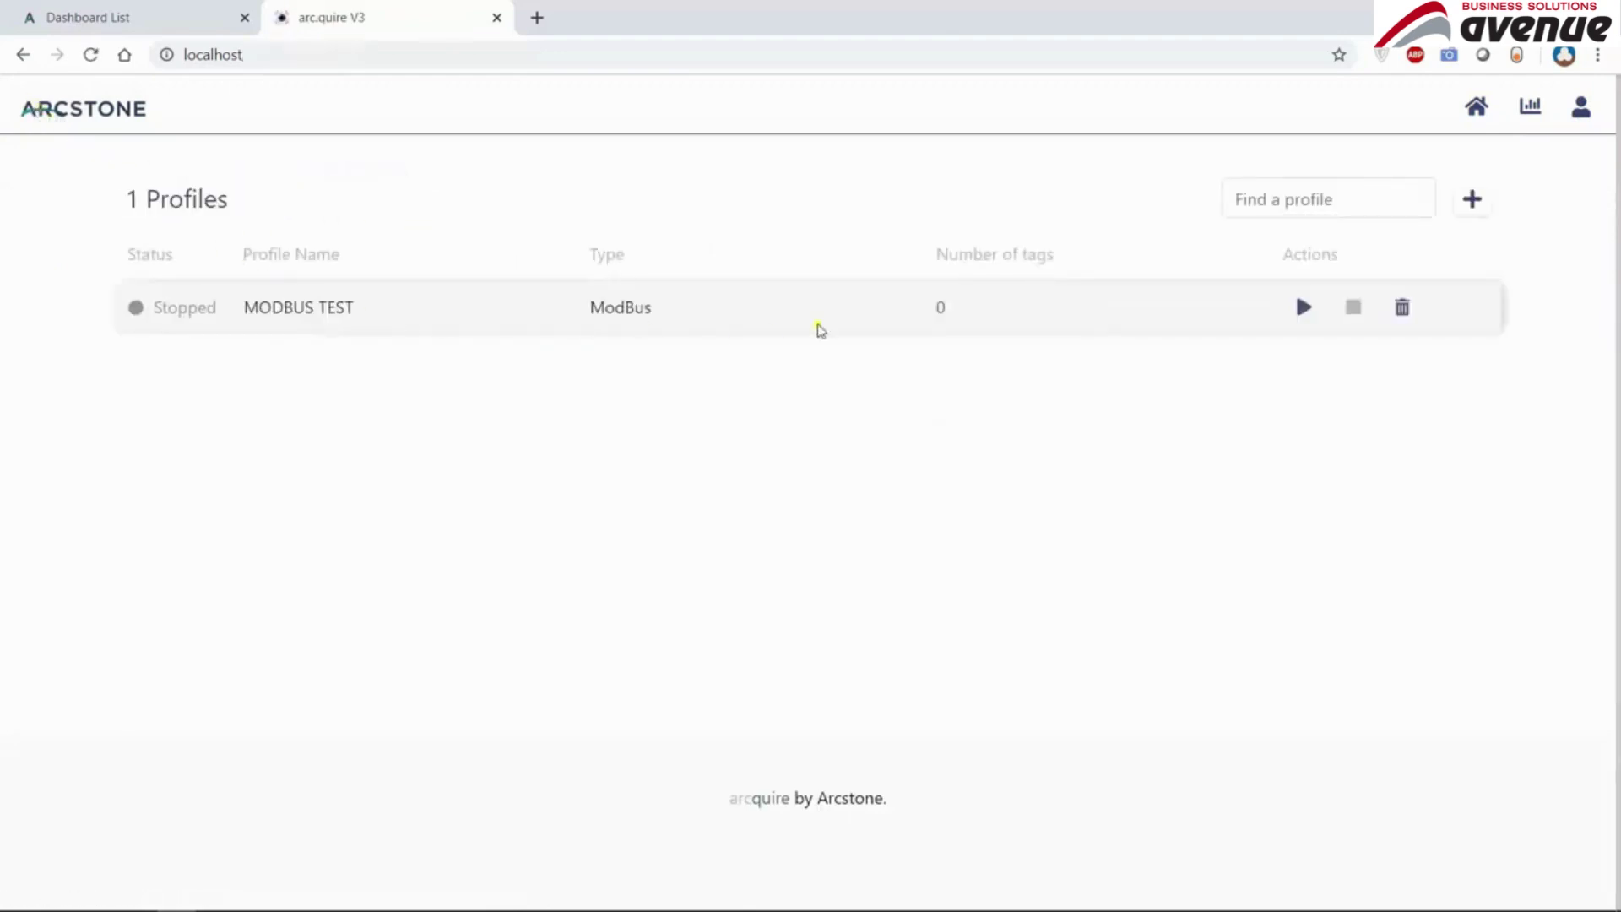
{"action": "left_click", "coordinate": [543, 320]}
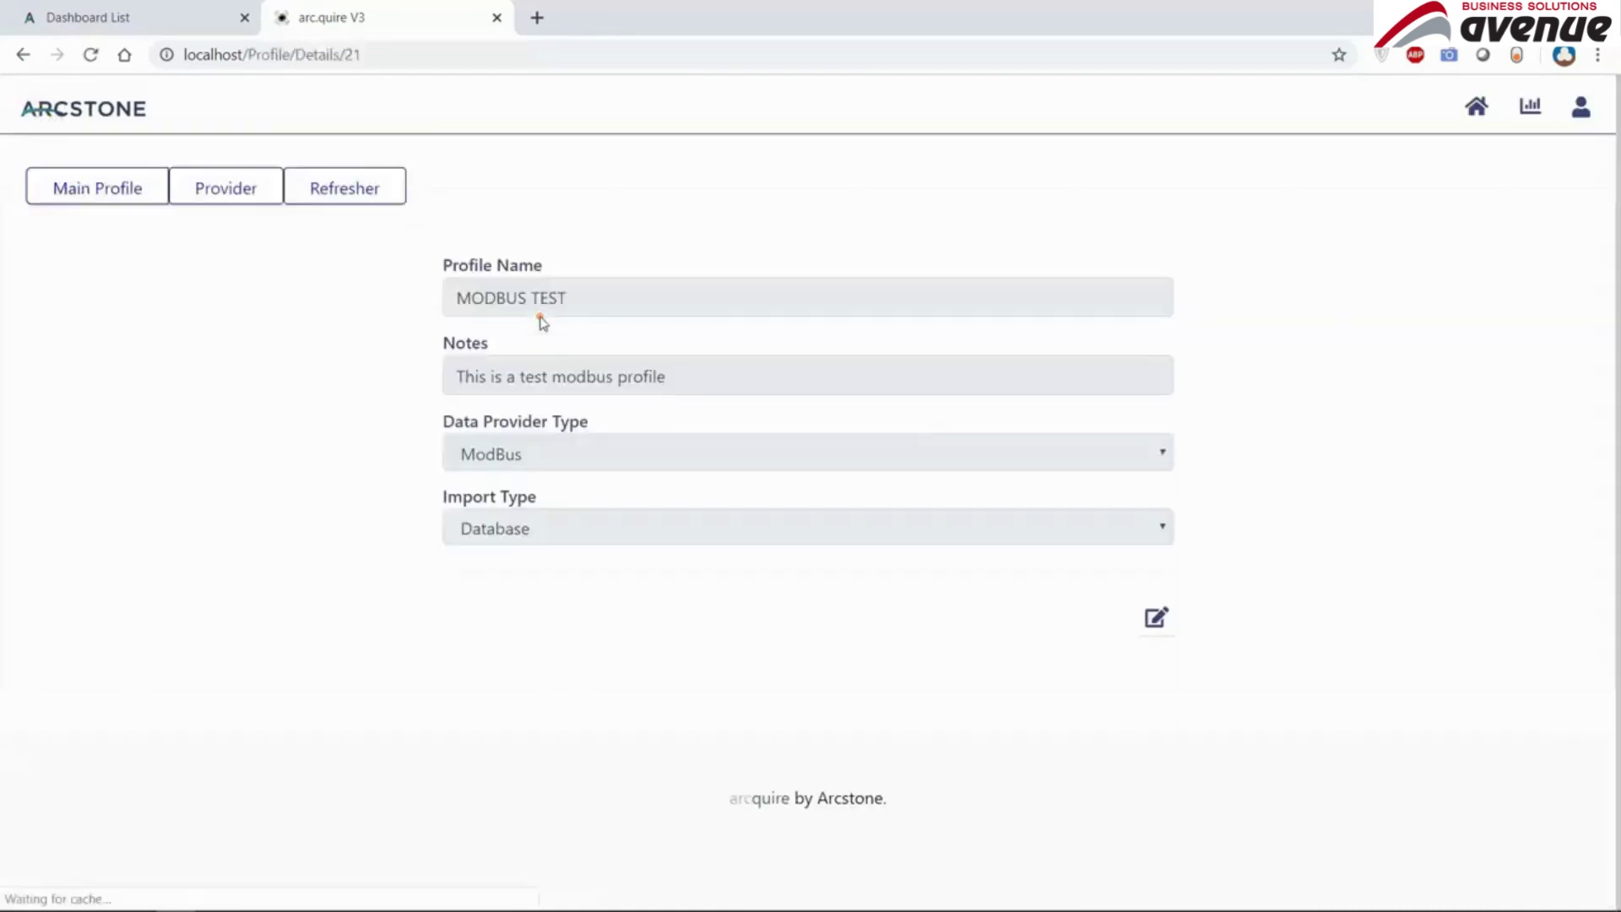
{"action": "left_click", "coordinate": [225, 188]}
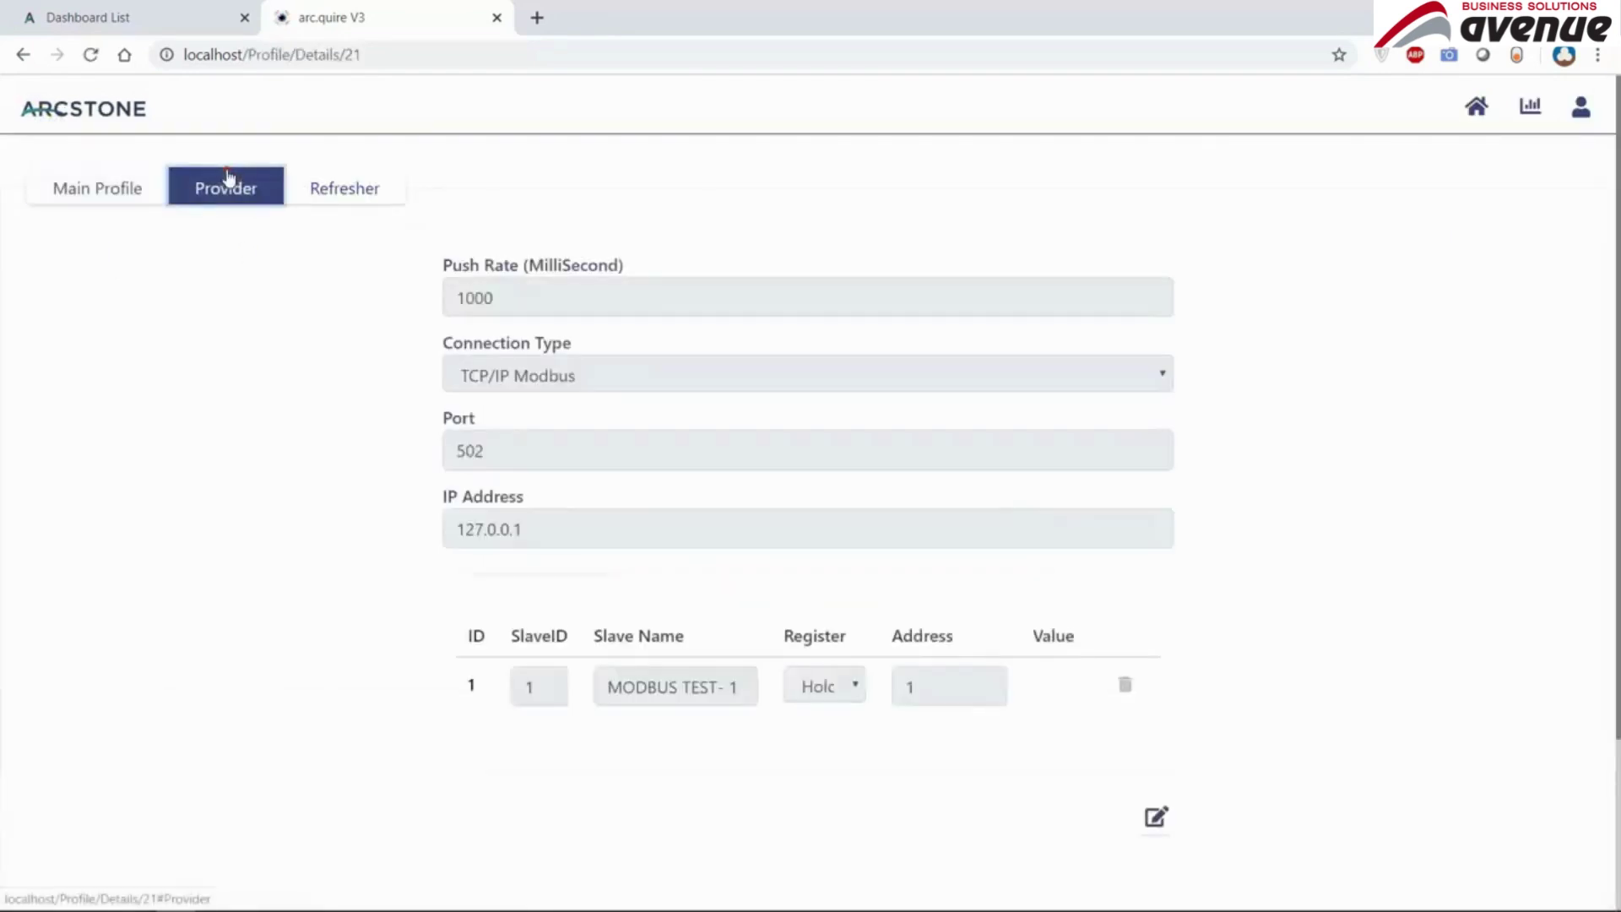
{"action": "left_click", "coordinate": [1156, 816]}
{"action": "scroll", "coordinate": [940, 738], "scroll_direction": "down", "scroll_amount": 1}
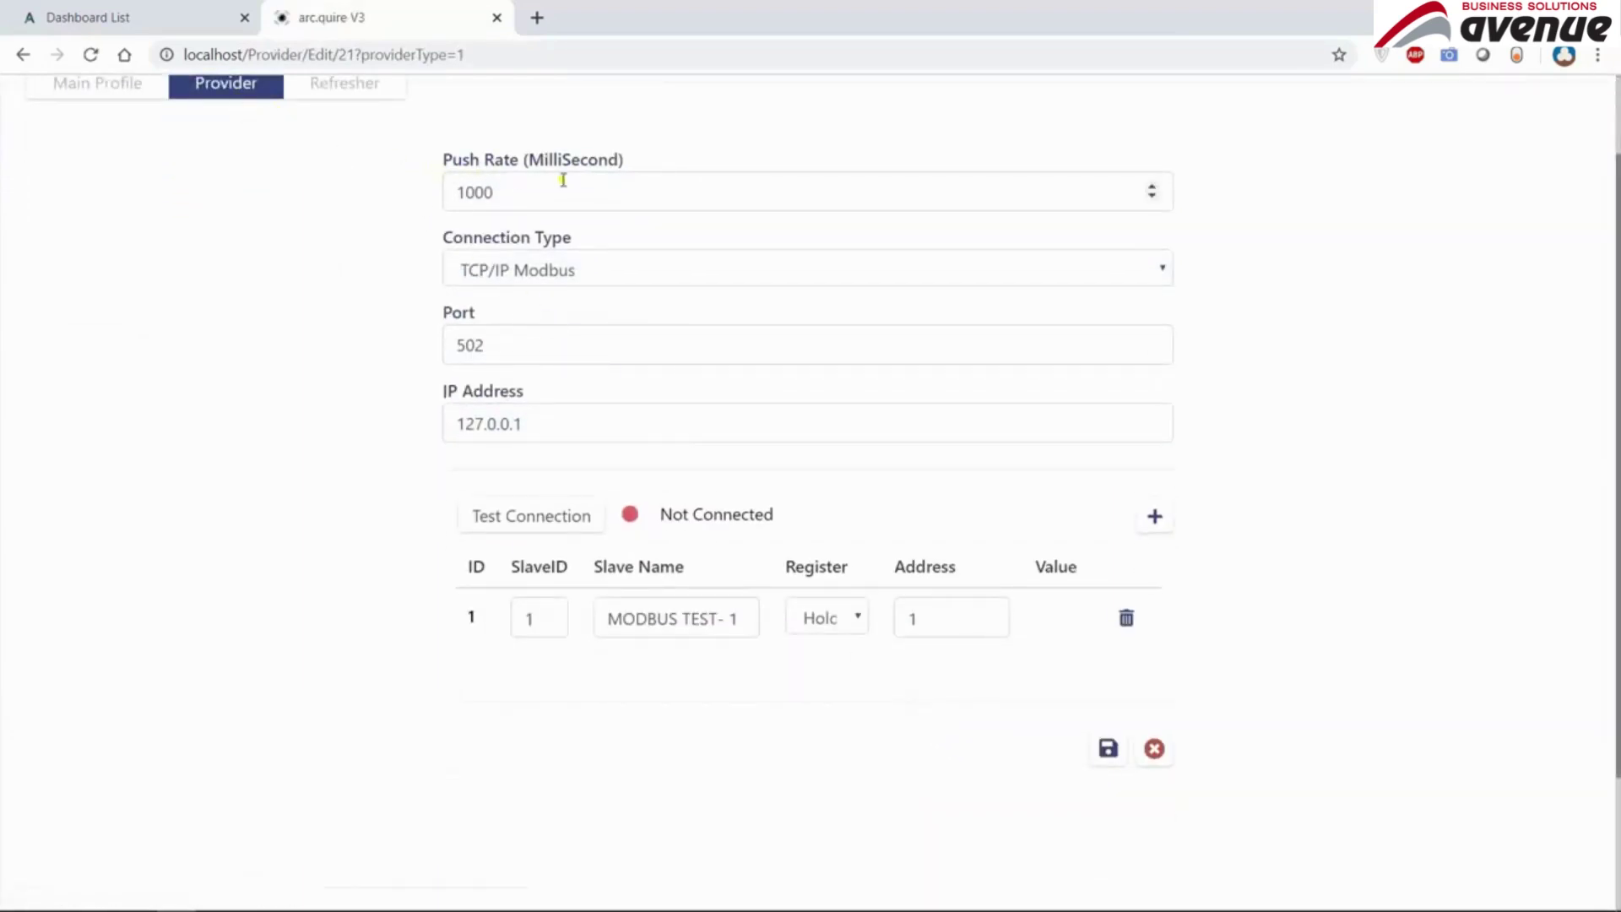
- Preview the Serial Modbus connection settings, return the connection type to TCP/IP Modbus, and review the port and IP address
{"action": "left_click_drag", "start_coordinate": [559, 190], "coordinate": [409, 187]}
{"action": "left_click", "coordinate": [536, 271]}
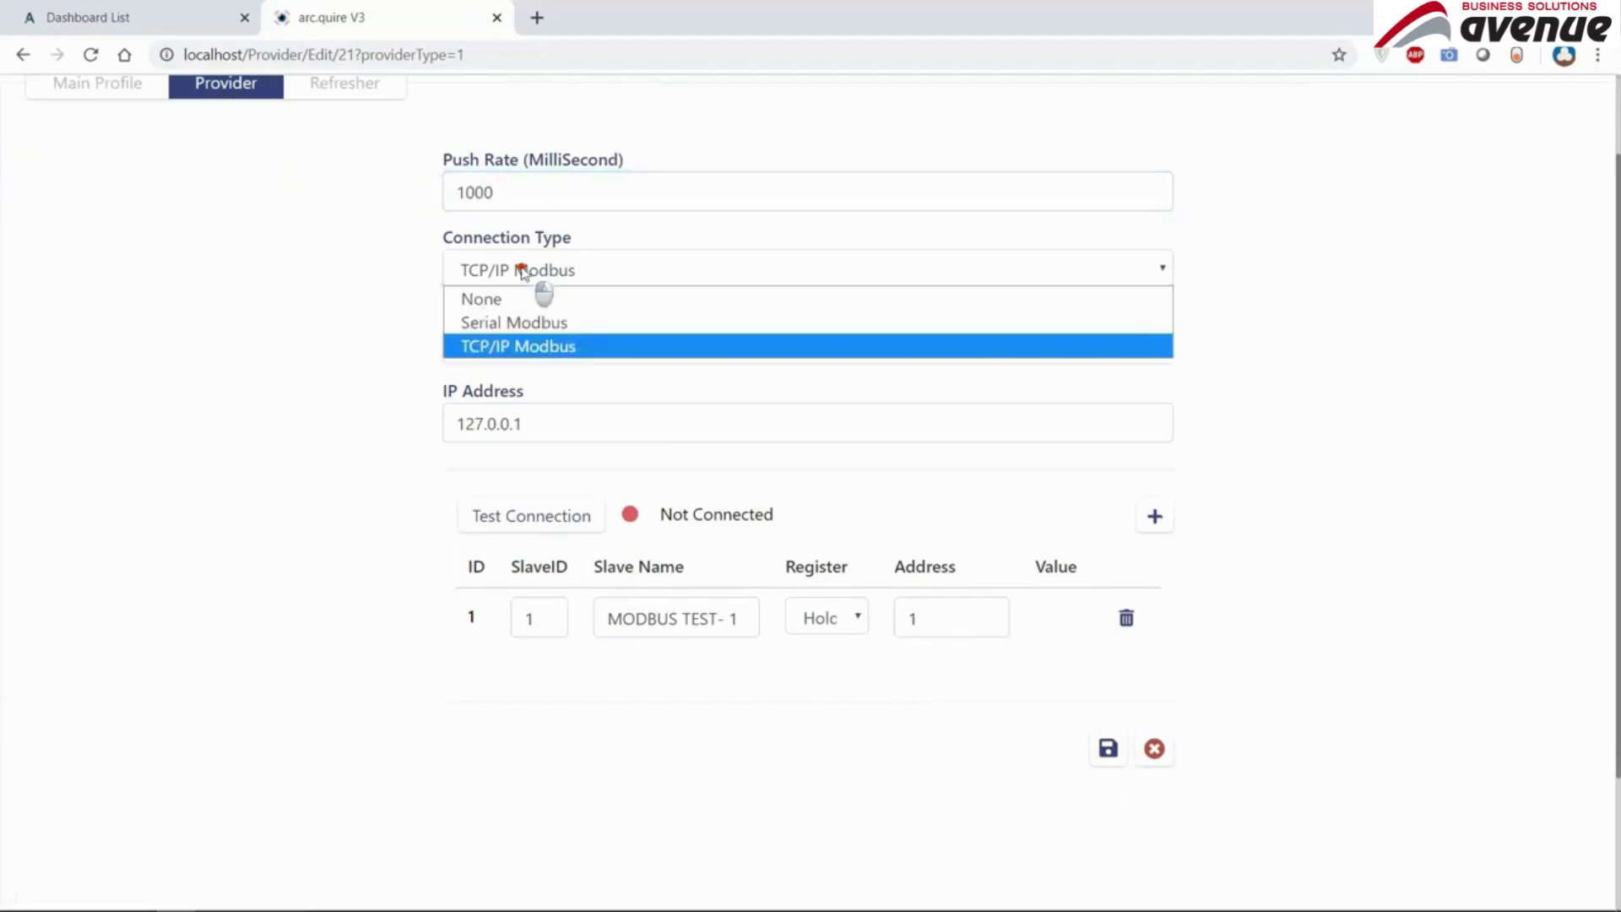
{"action": "left_click", "coordinate": [524, 323]}
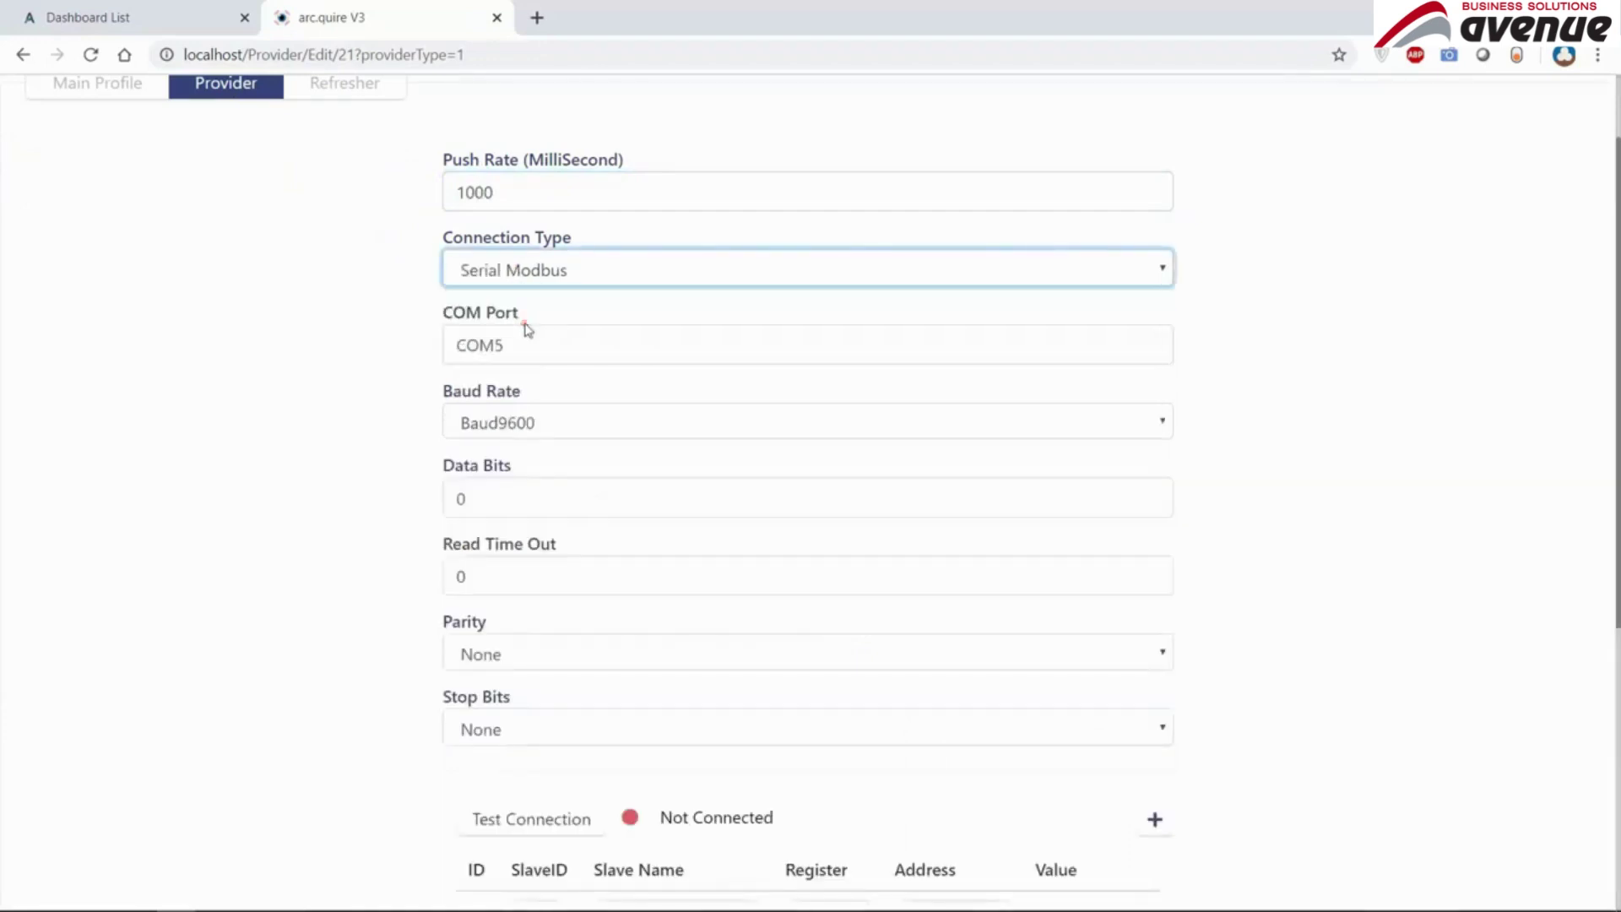
{"action": "left_click", "coordinate": [532, 263]}
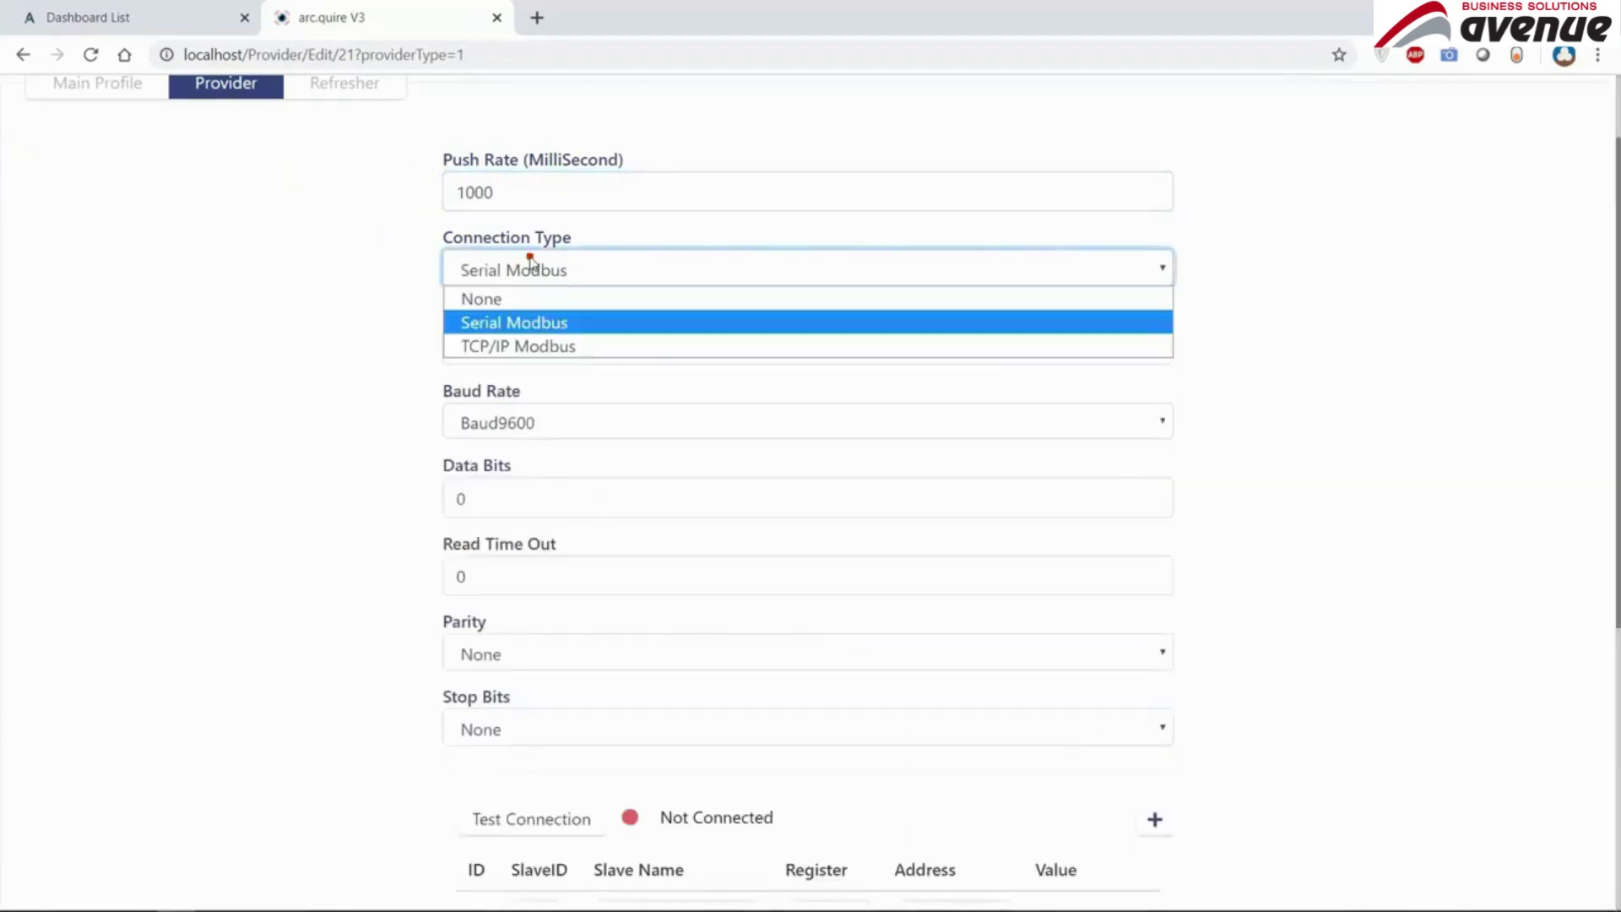
{"action": "left_click", "coordinate": [518, 346]}
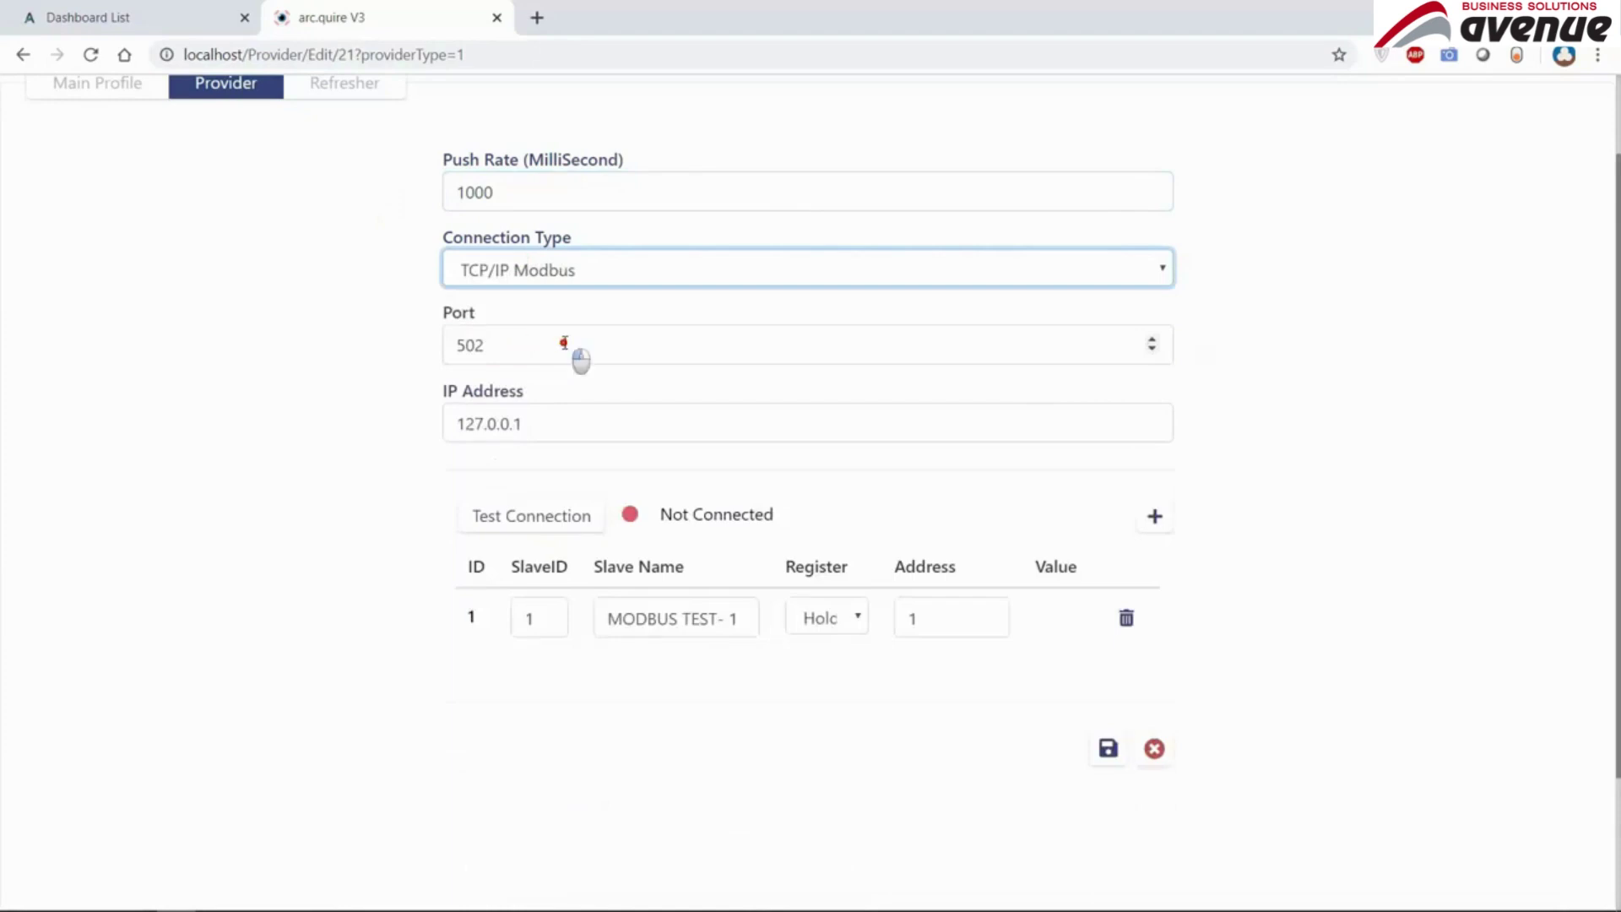
{"action": "key", "text": "Tab"}
{"action": "key", "text": "Tab"}
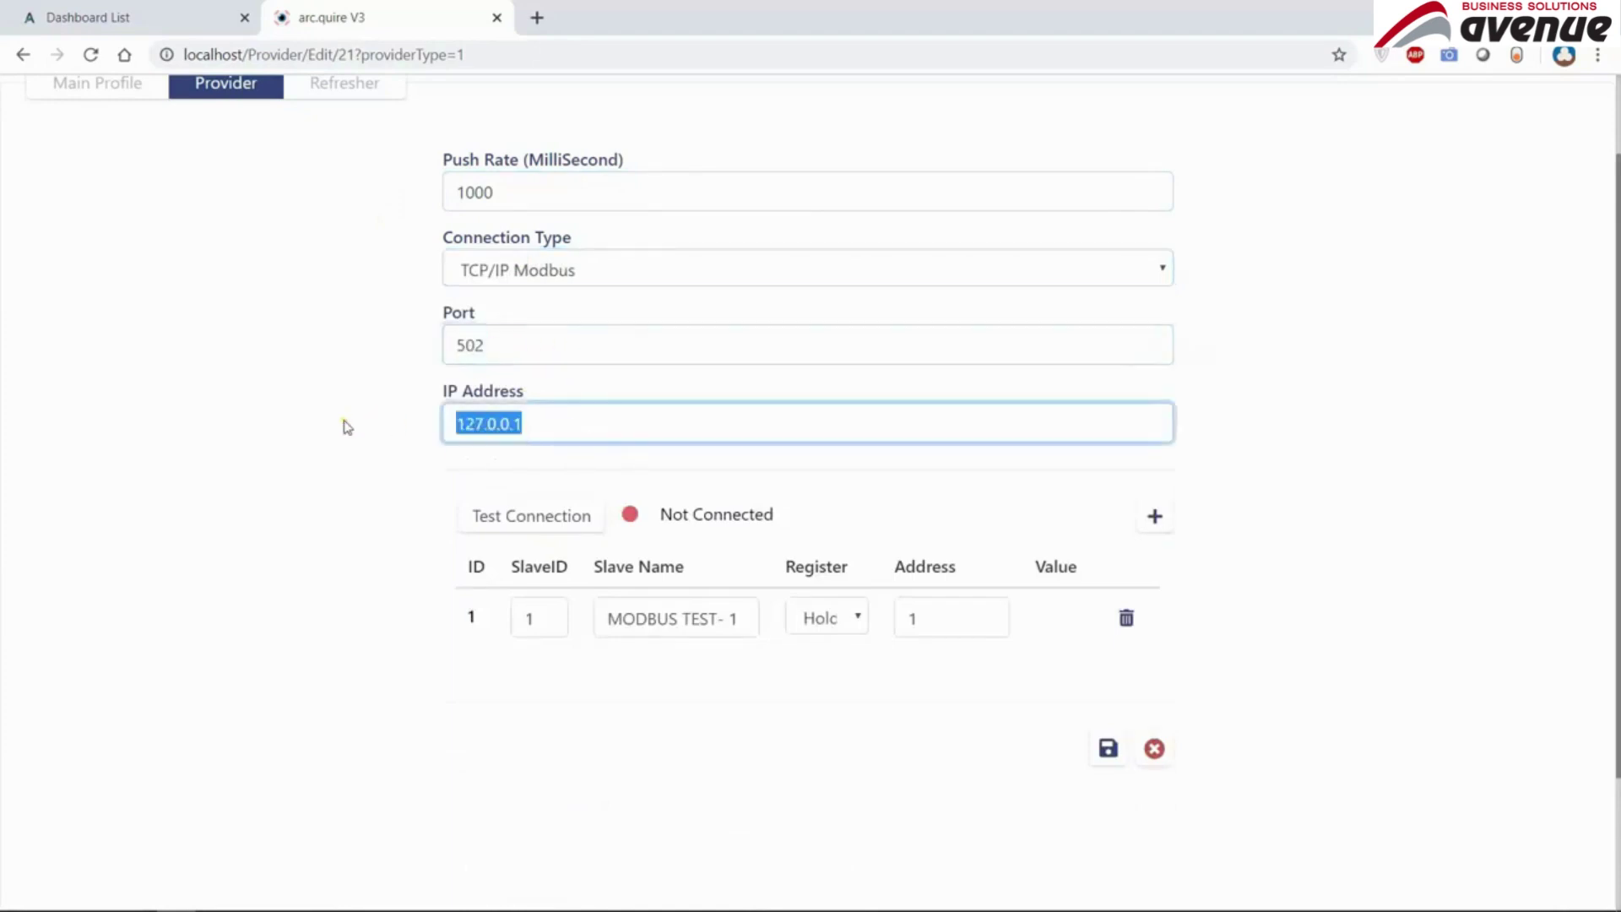
- Switch to the MODBUS PLC simulator and select the MODBUS TCP/IP protocol with Holding Regs (400000) as the I/O type
{"action": "key", "text": "alt+Tab"}
{"action": "key", "text": "Tab"}
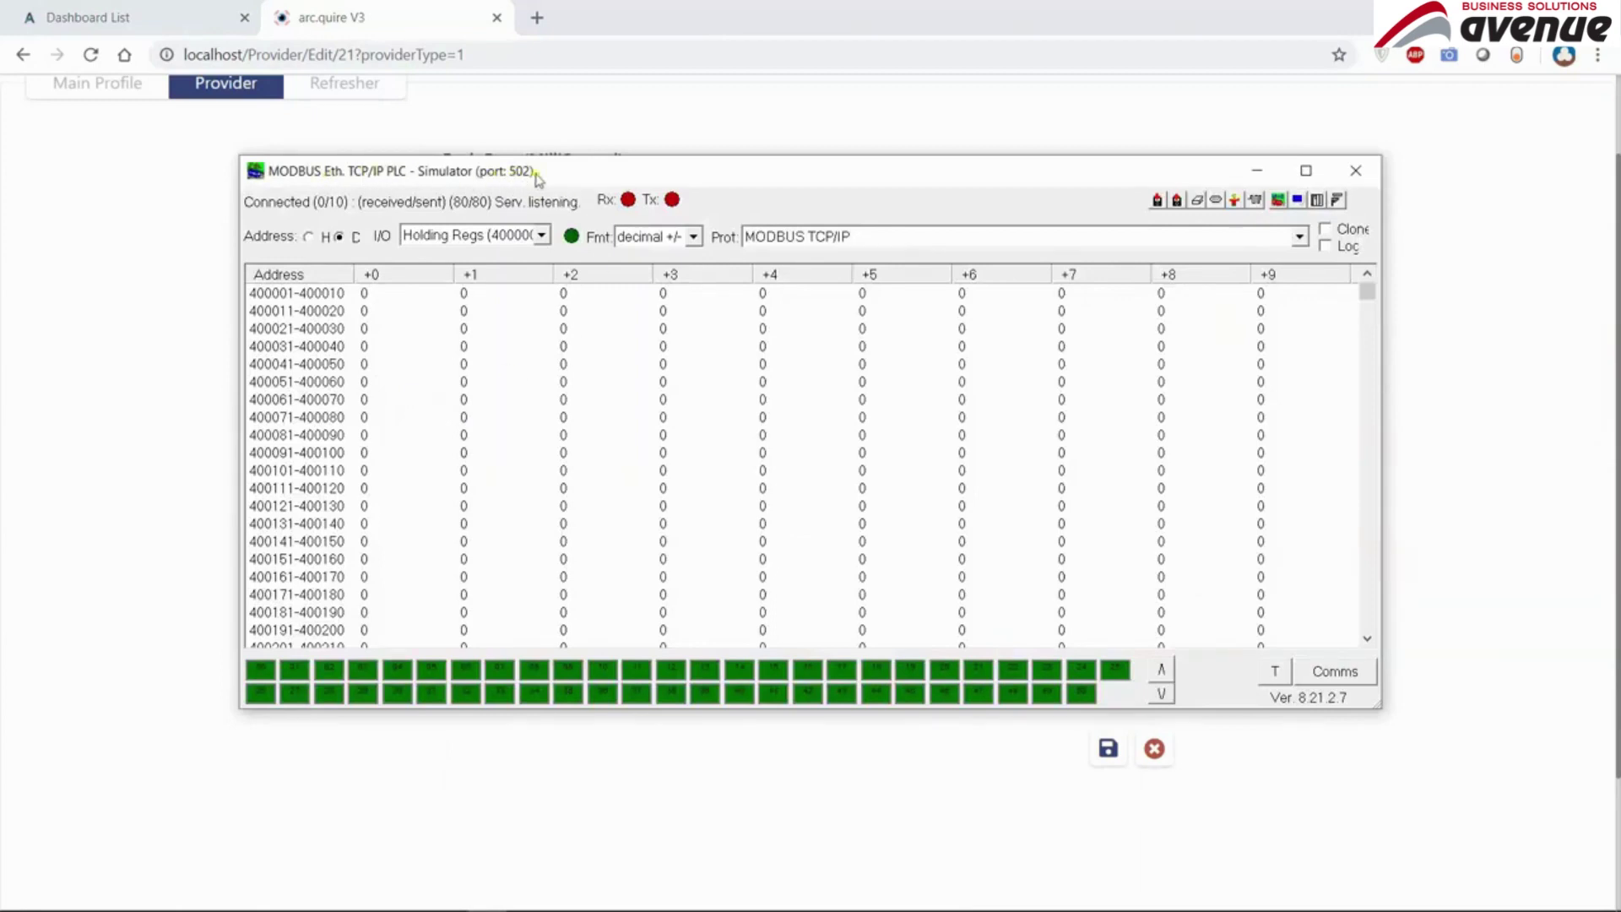
{"action": "left_click", "coordinate": [796, 238]}
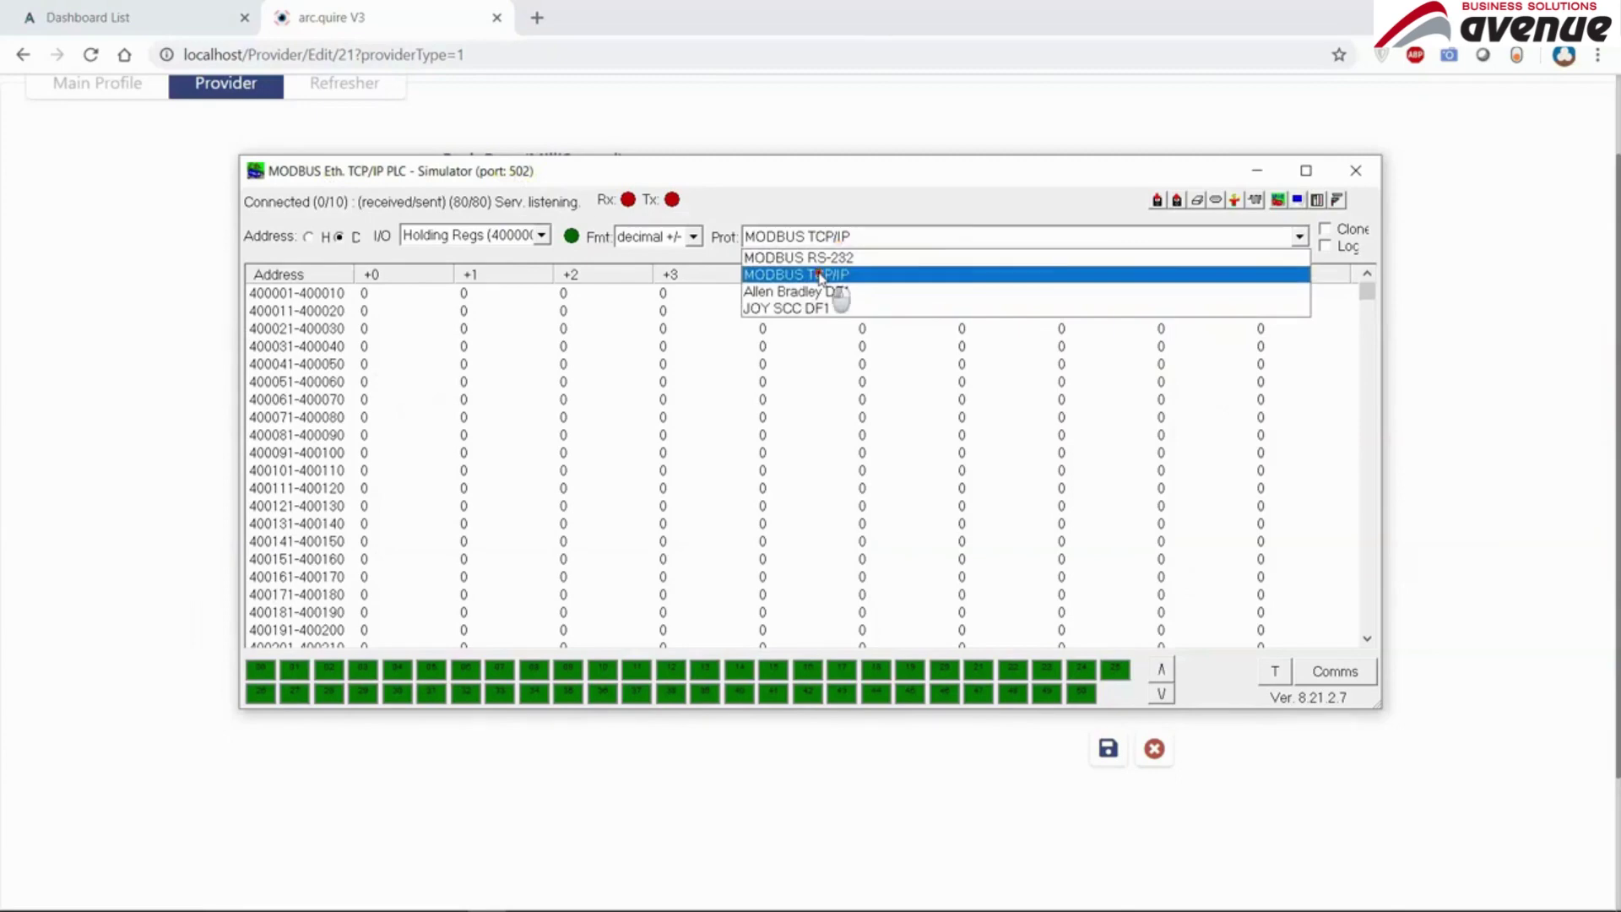
{"action": "left_click", "coordinate": [819, 273]}
{"action": "left_click", "coordinate": [543, 236]}
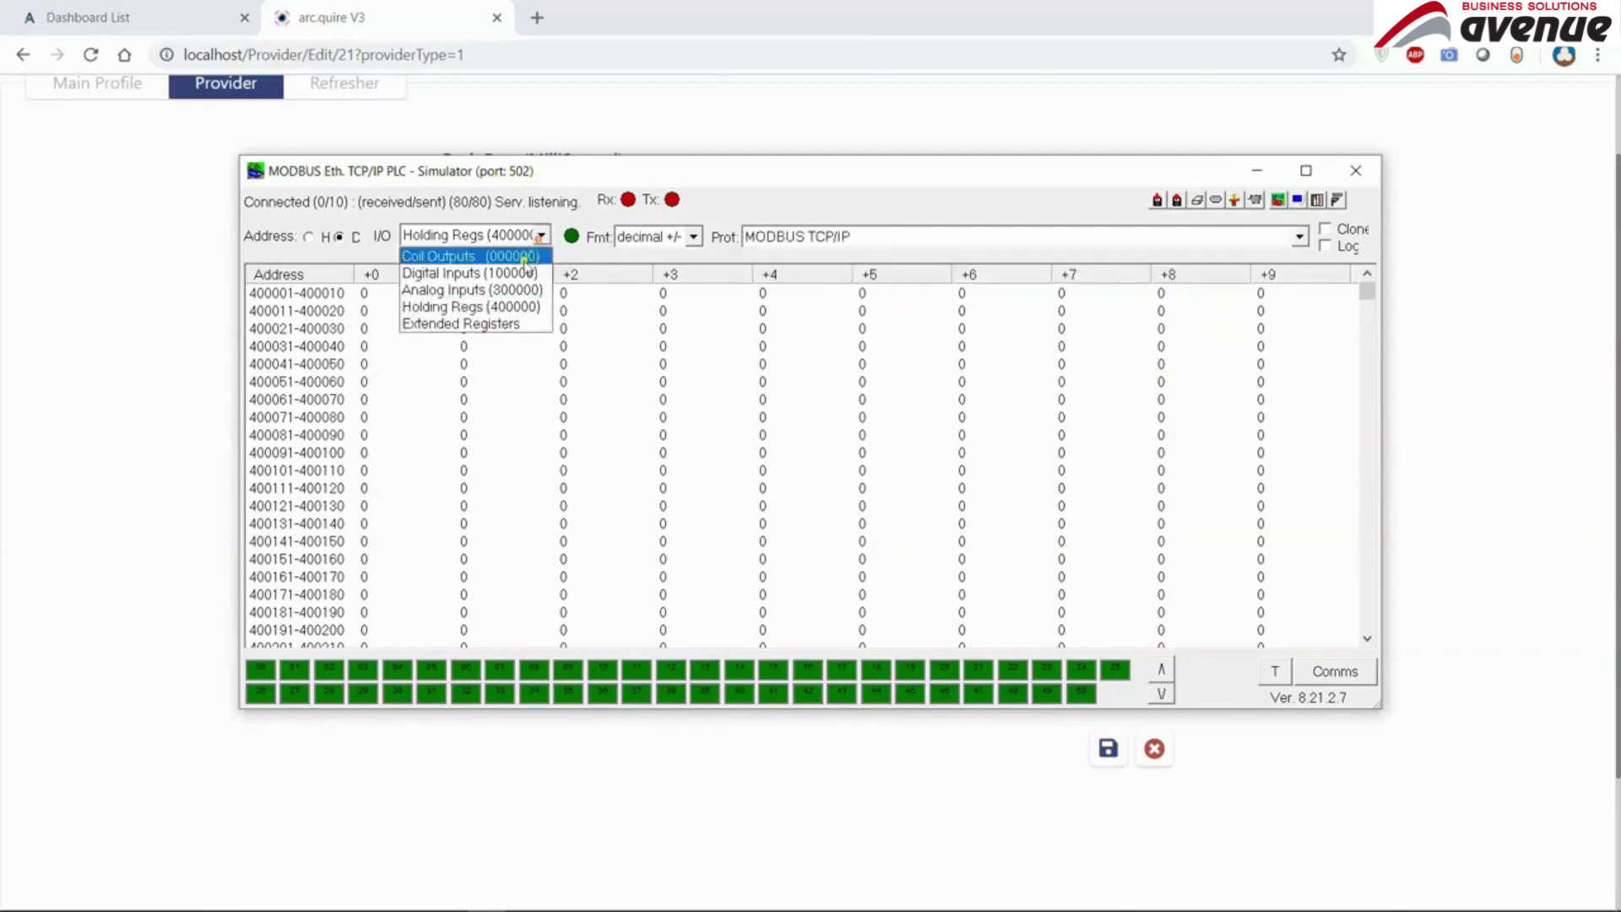
{"action": "left_click", "coordinate": [507, 306]}
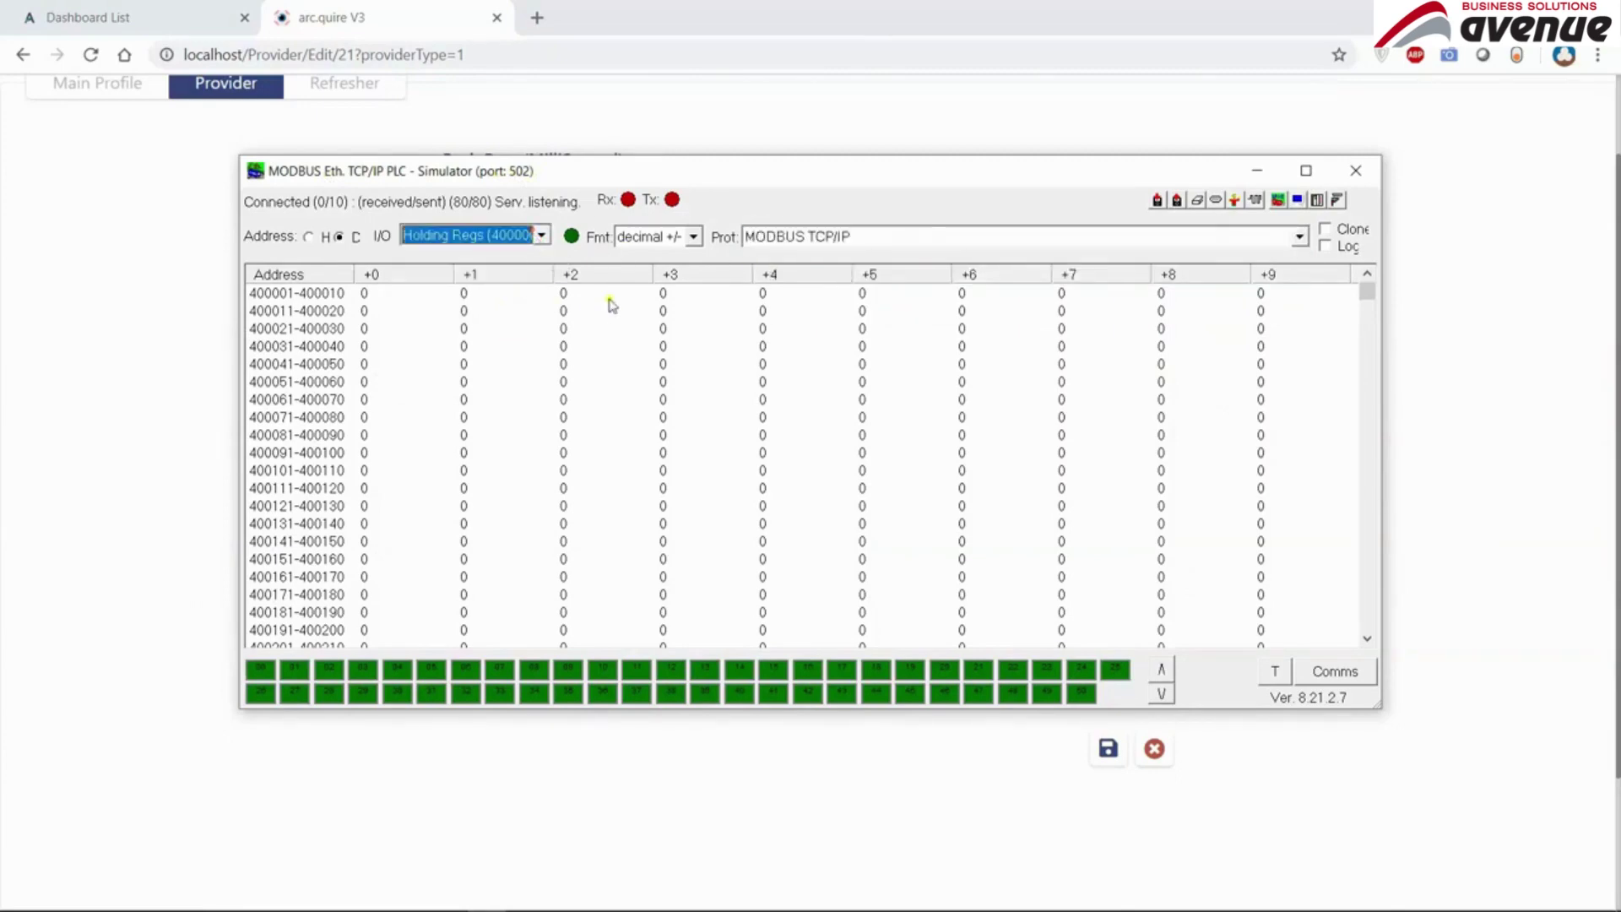
- Switch back to arc.quire and test the provider connection, checking its connection status
{"action": "key", "text": "alt+Tab"}
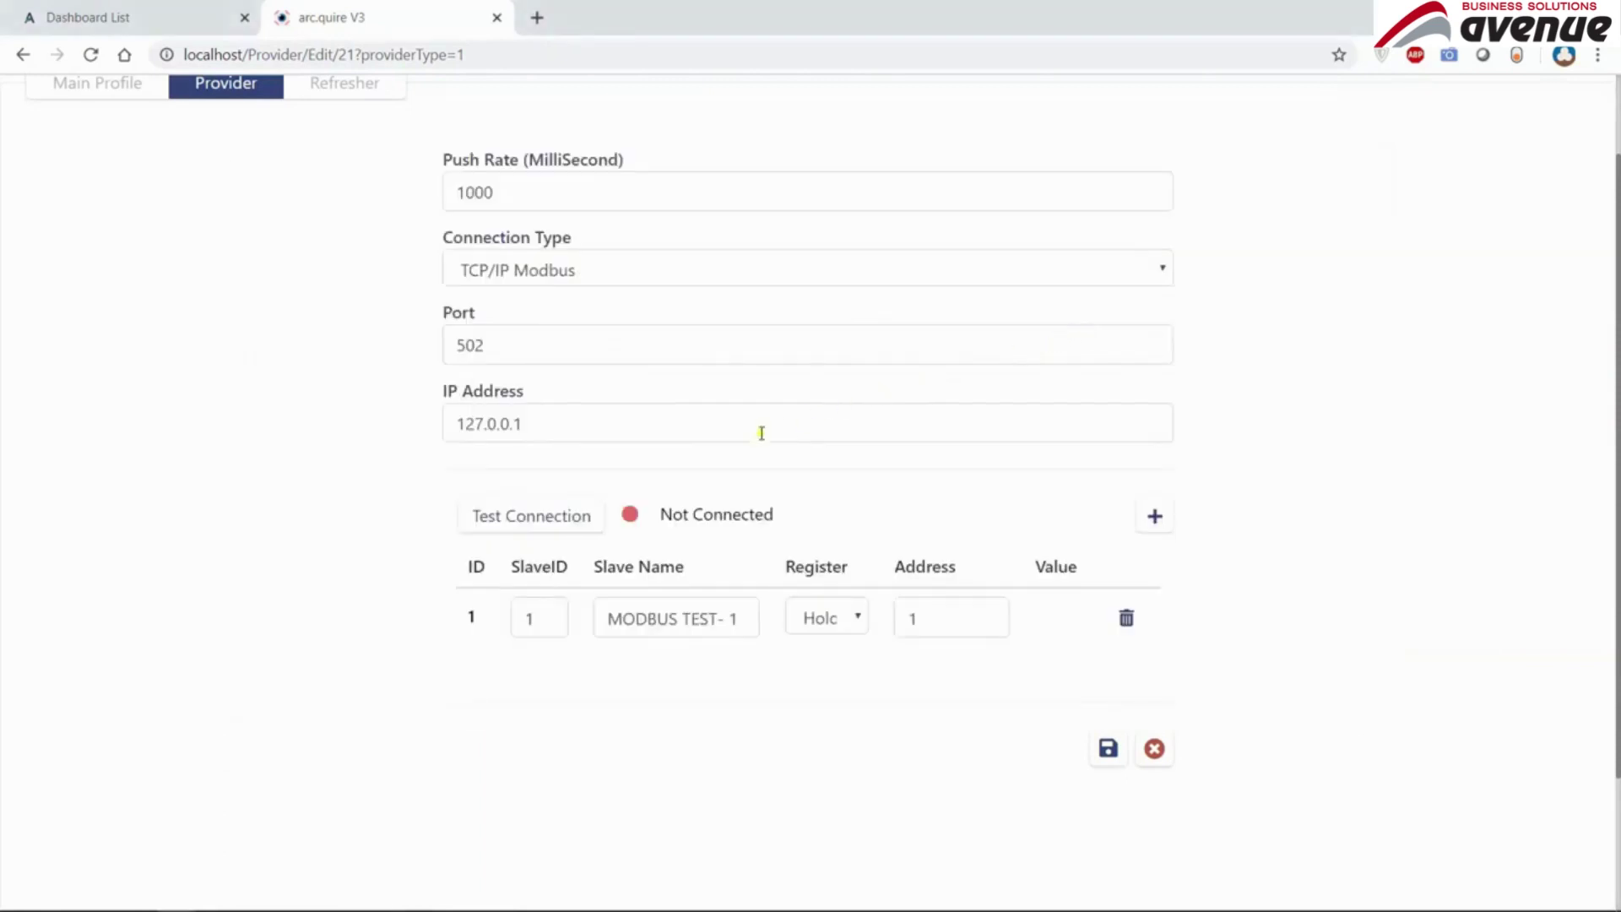
{"action": "left_click", "coordinate": [539, 519]}
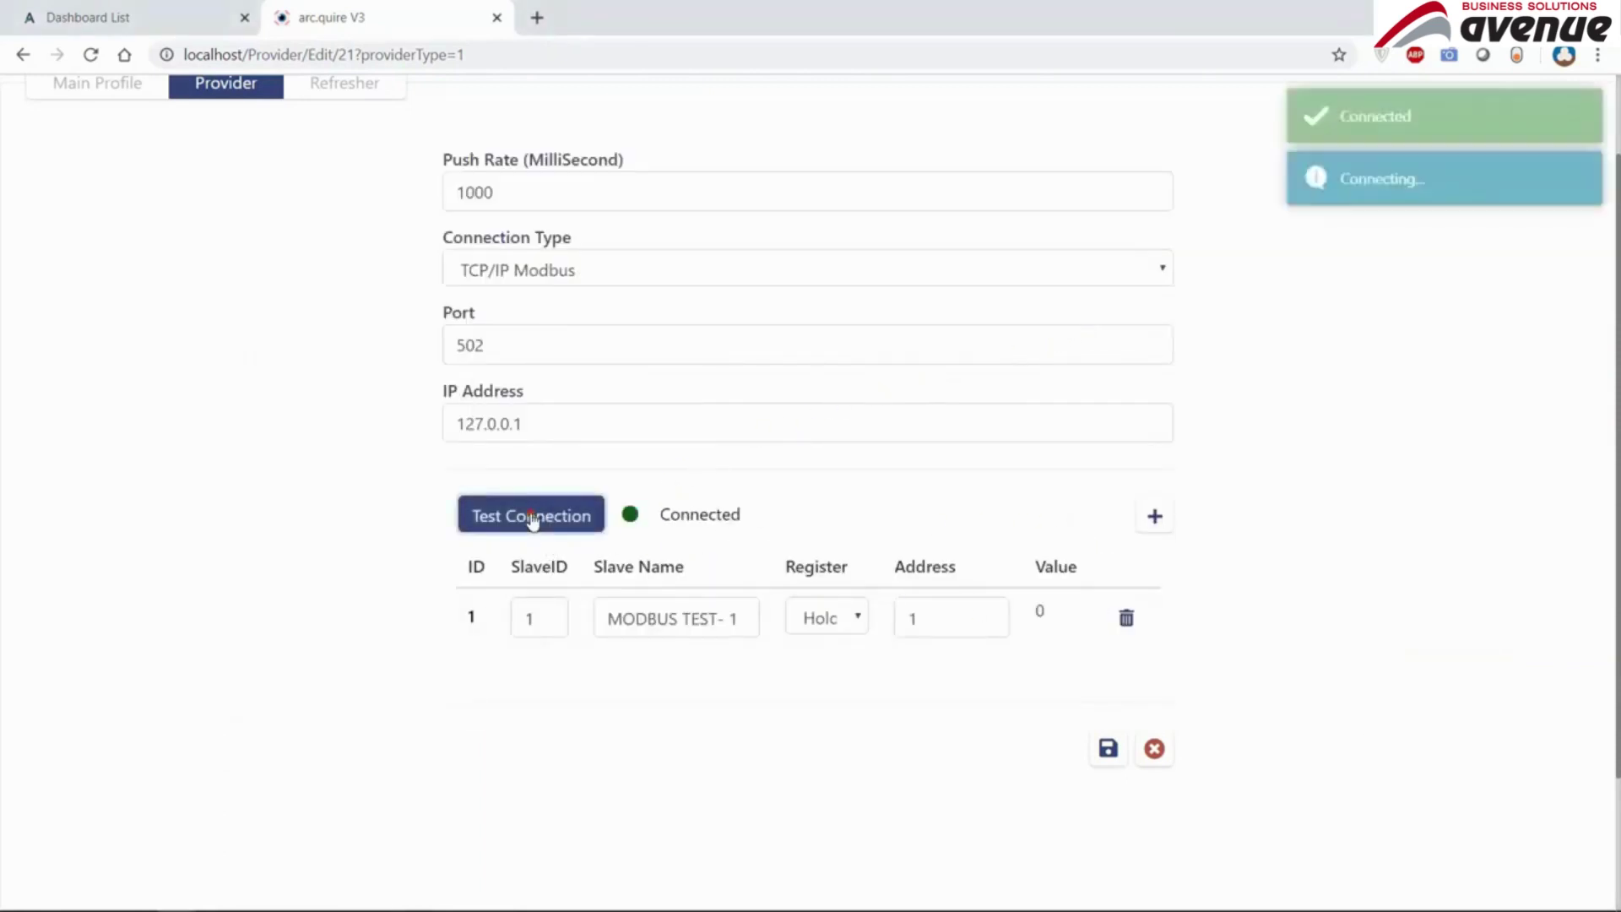
{"action": "left_click_drag", "start_coordinate": [782, 535], "coordinate": [641, 540]}
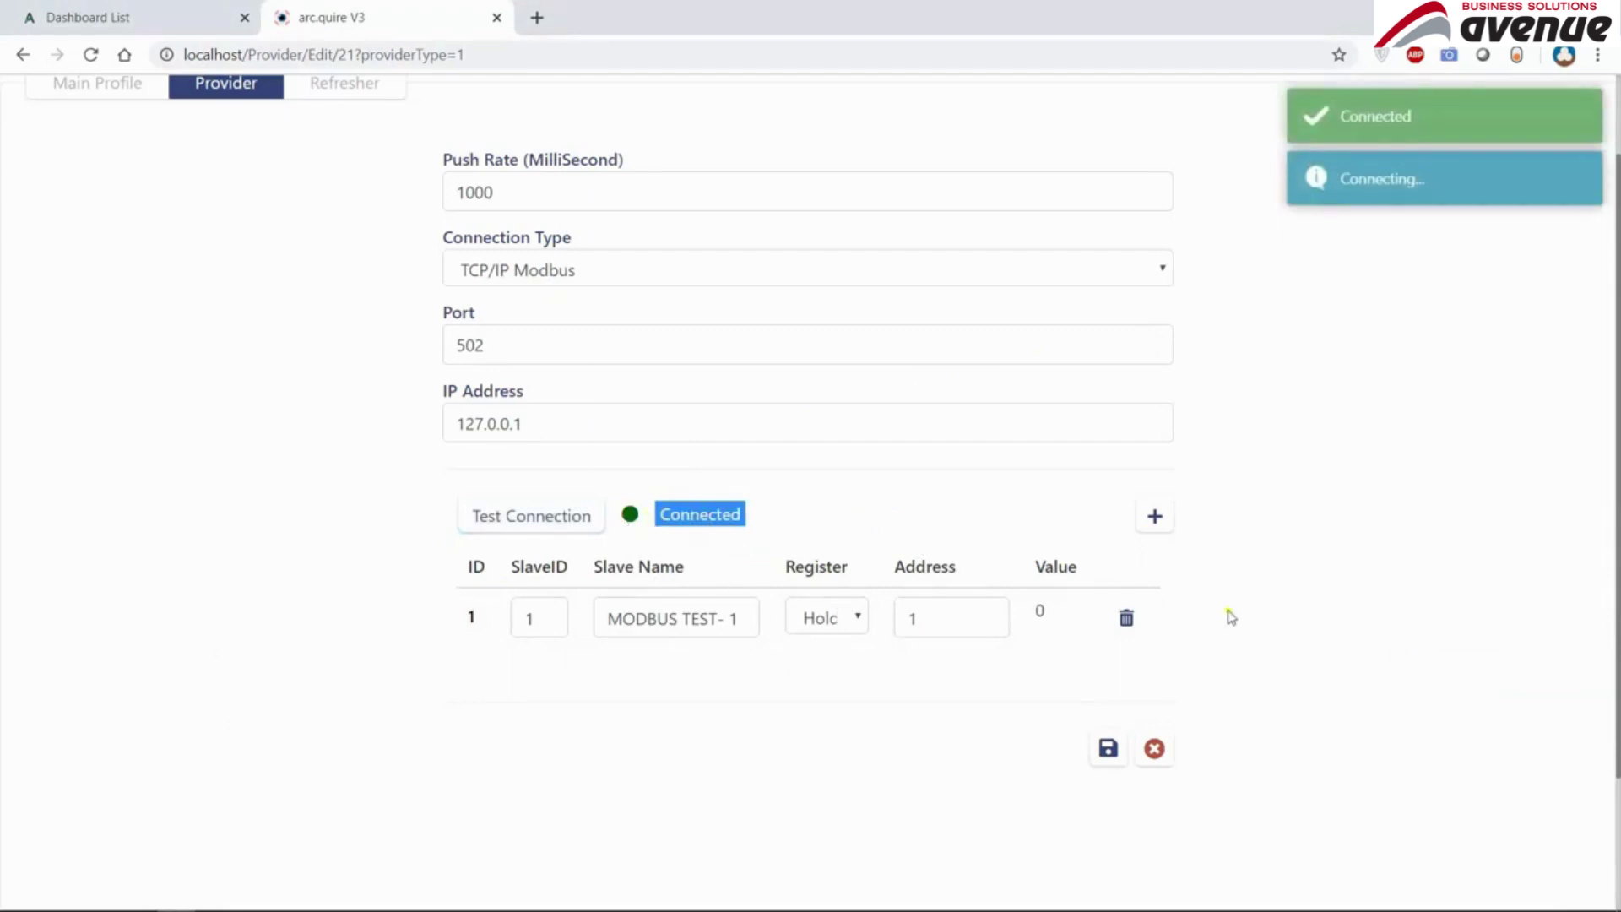
- Keep Holding as the slave row's register and review its SlaveID and address
{"action": "left_click", "coordinate": [787, 621]}
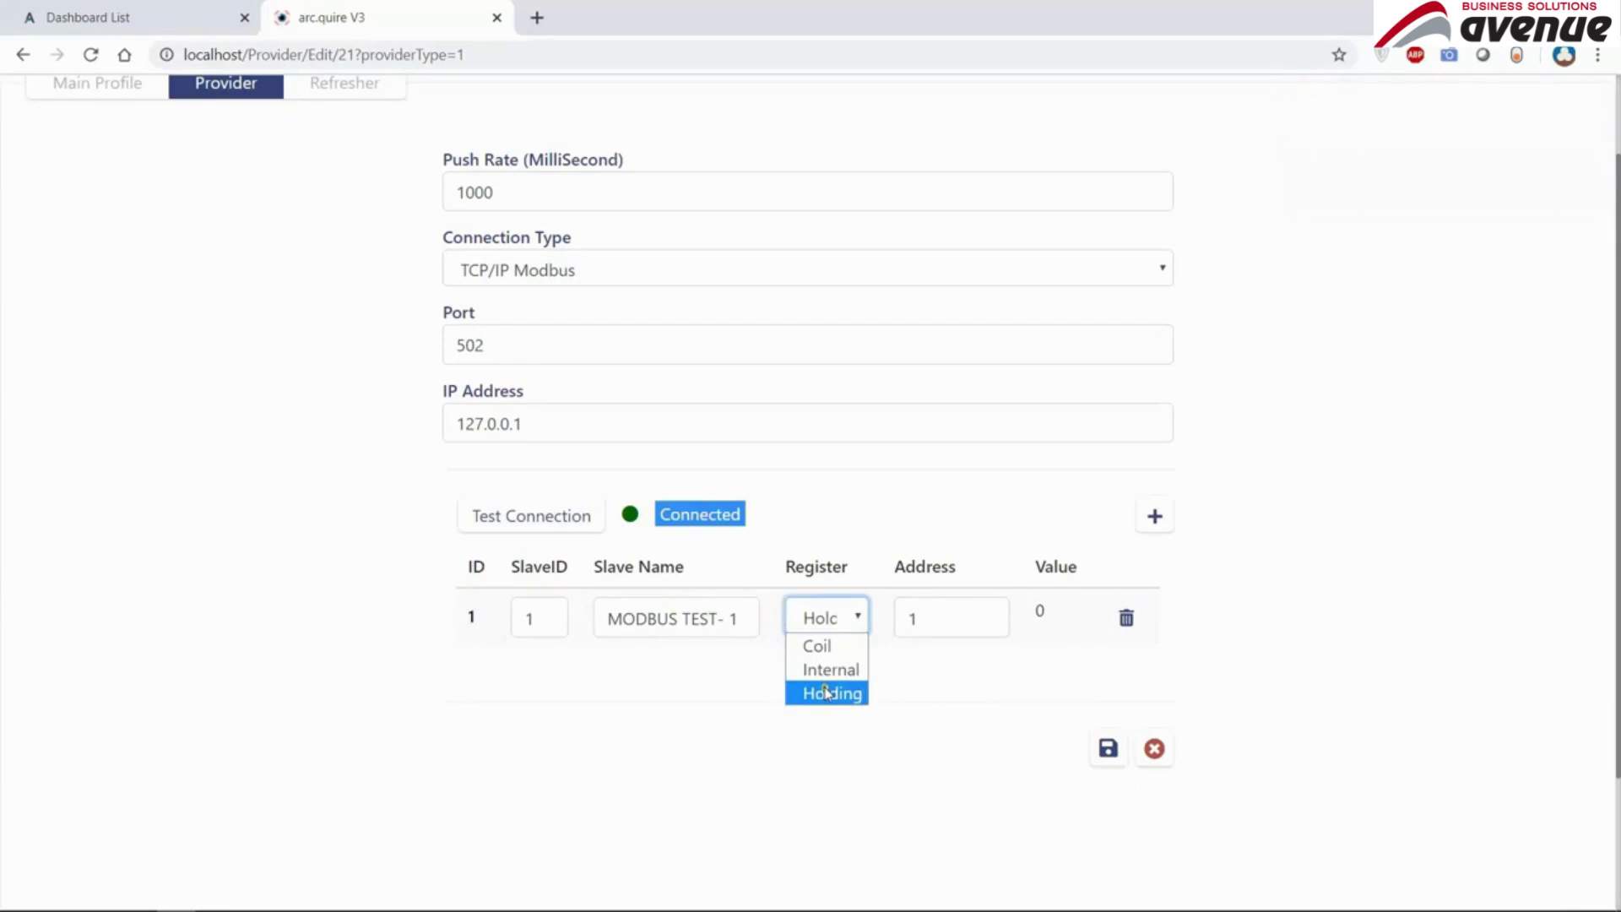
{"action": "left_click", "coordinate": [795, 694]}
{"action": "left_click", "coordinate": [533, 619]}
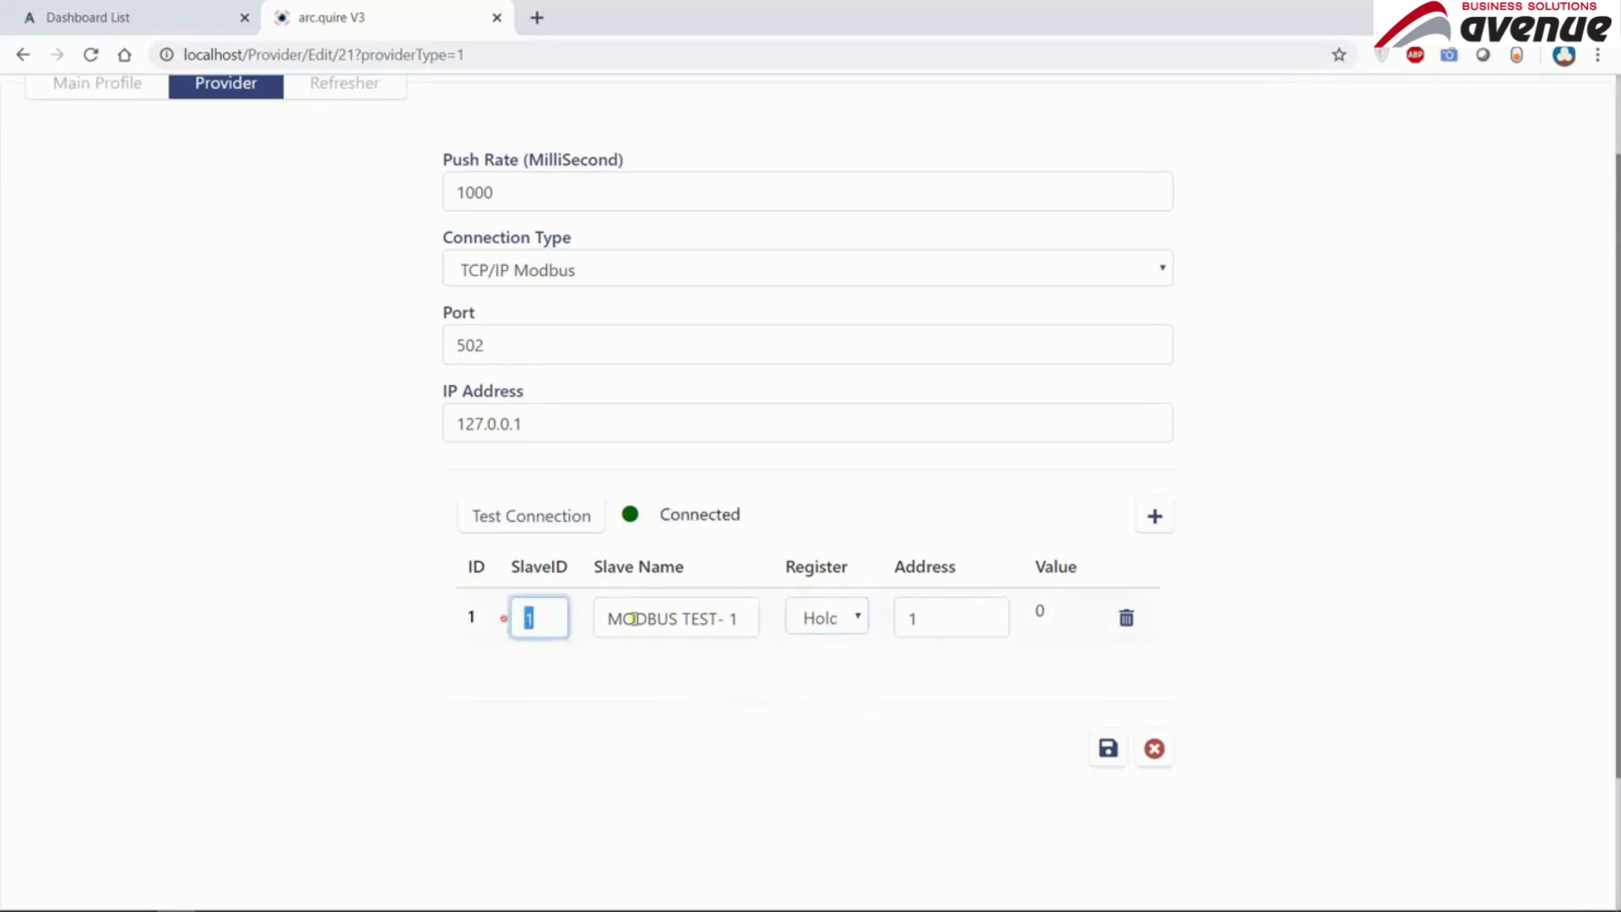
{"action": "left_click", "coordinate": [940, 617]}
{"action": "left_click_drag", "start_coordinate": [940, 617], "coordinate": [811, 633]}
{"action": "left_click", "coordinate": [799, 673]}
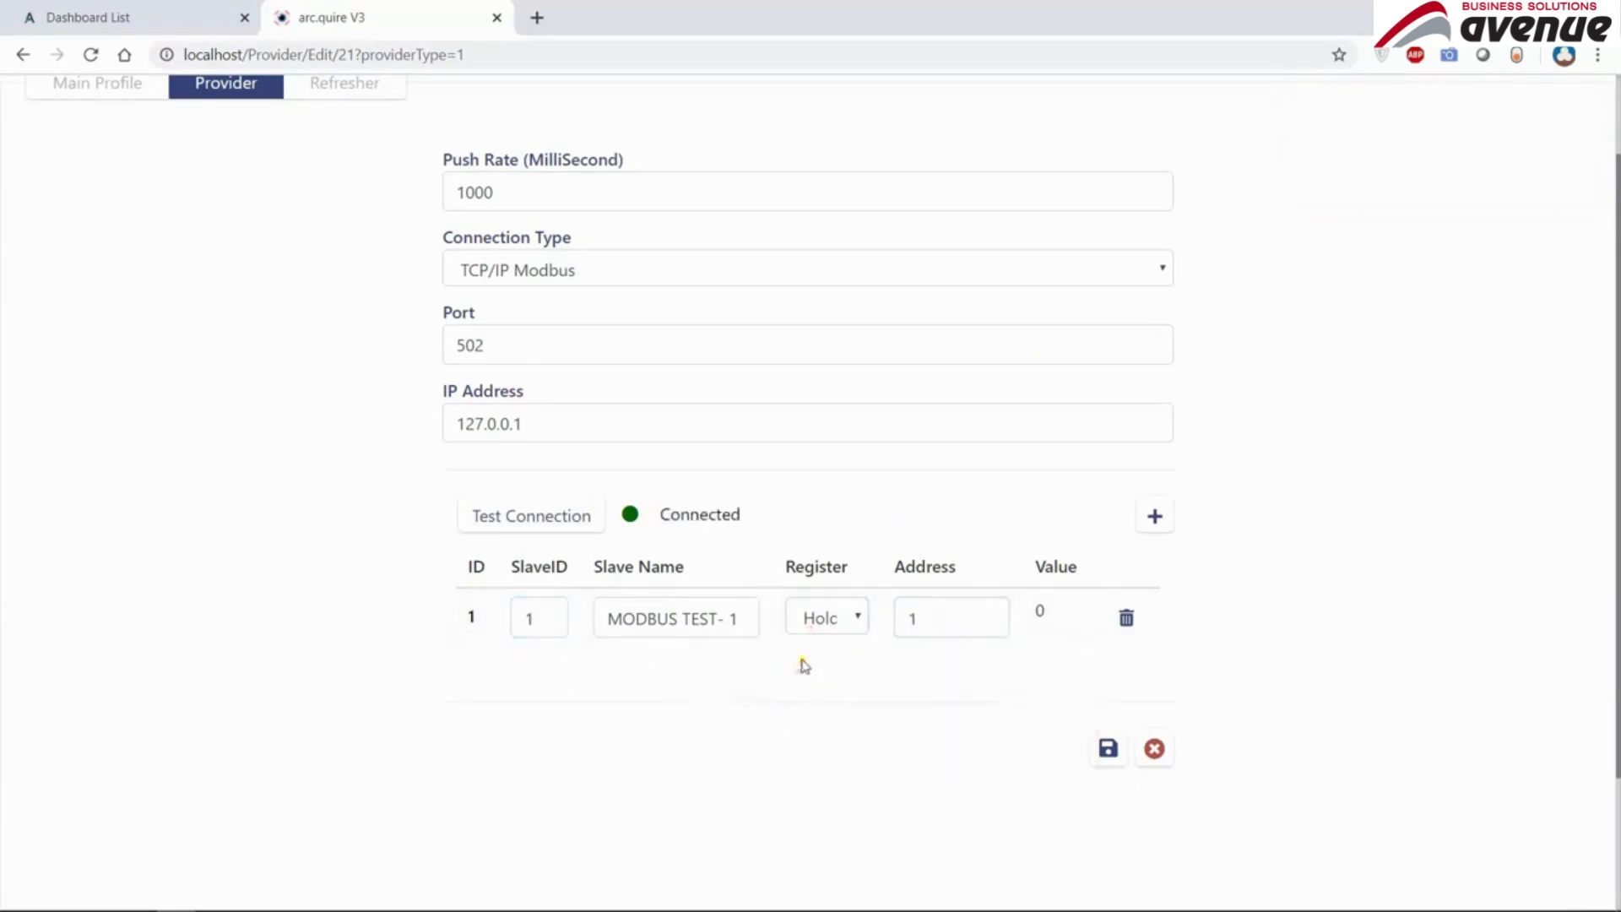
- Switch to the MODBUS simulator and set holding register 400001 to 2 and register 400002 to 4
{"action": "key", "text": "alt+Tab"}
{"action": "double_click", "coordinate": [397, 300]}
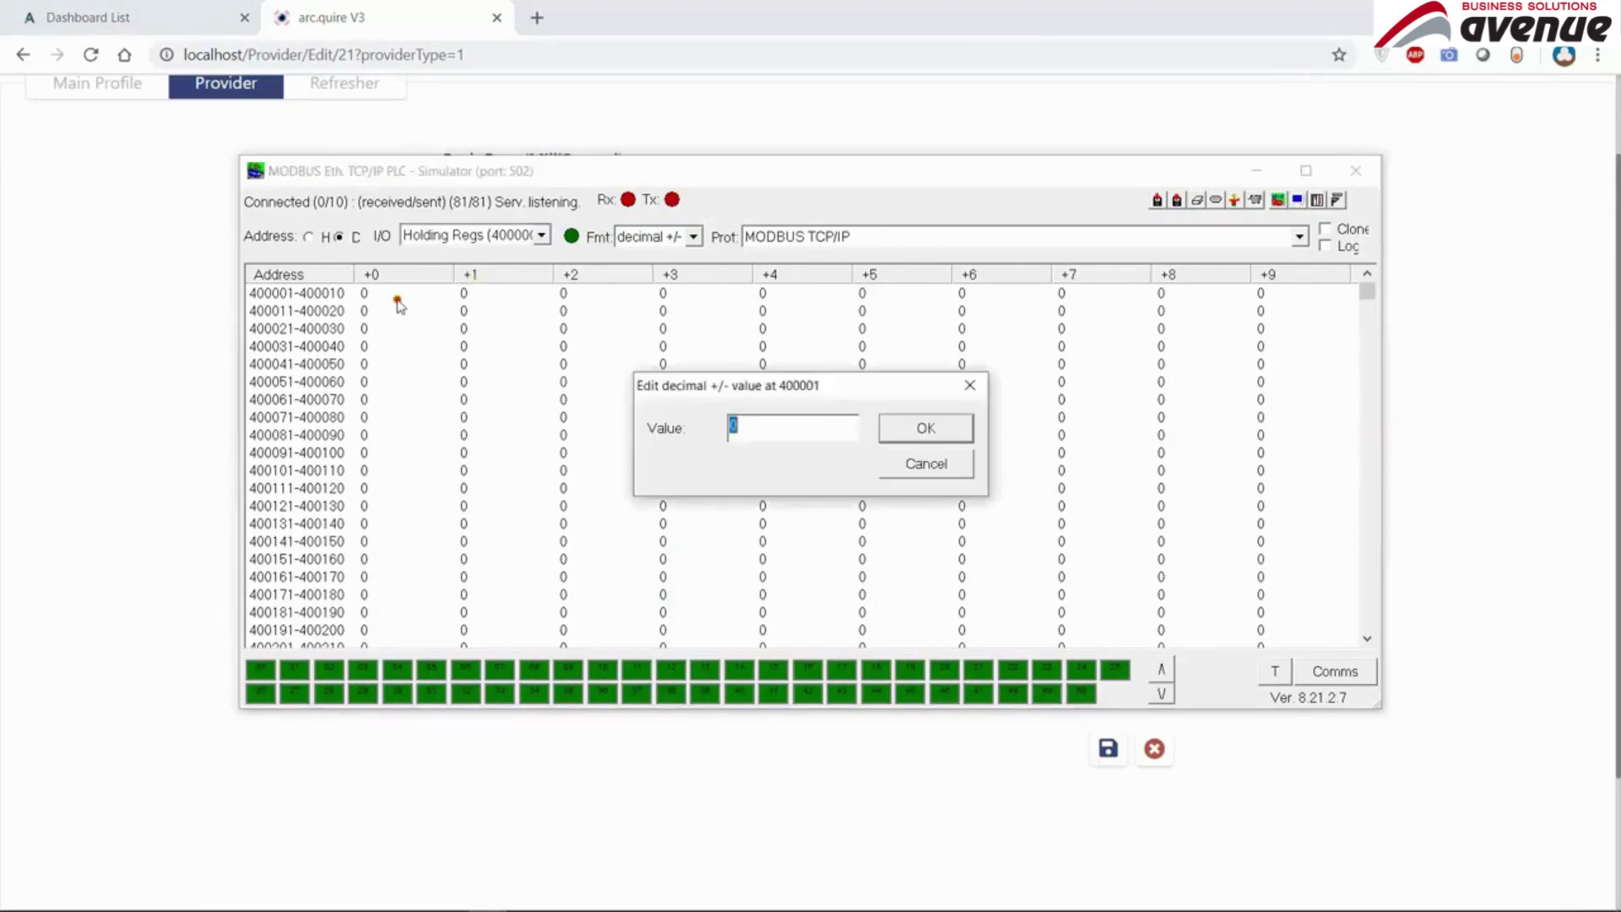
{"action": "type", "text": "2"}
{"action": "left_click", "coordinate": [933, 428]}
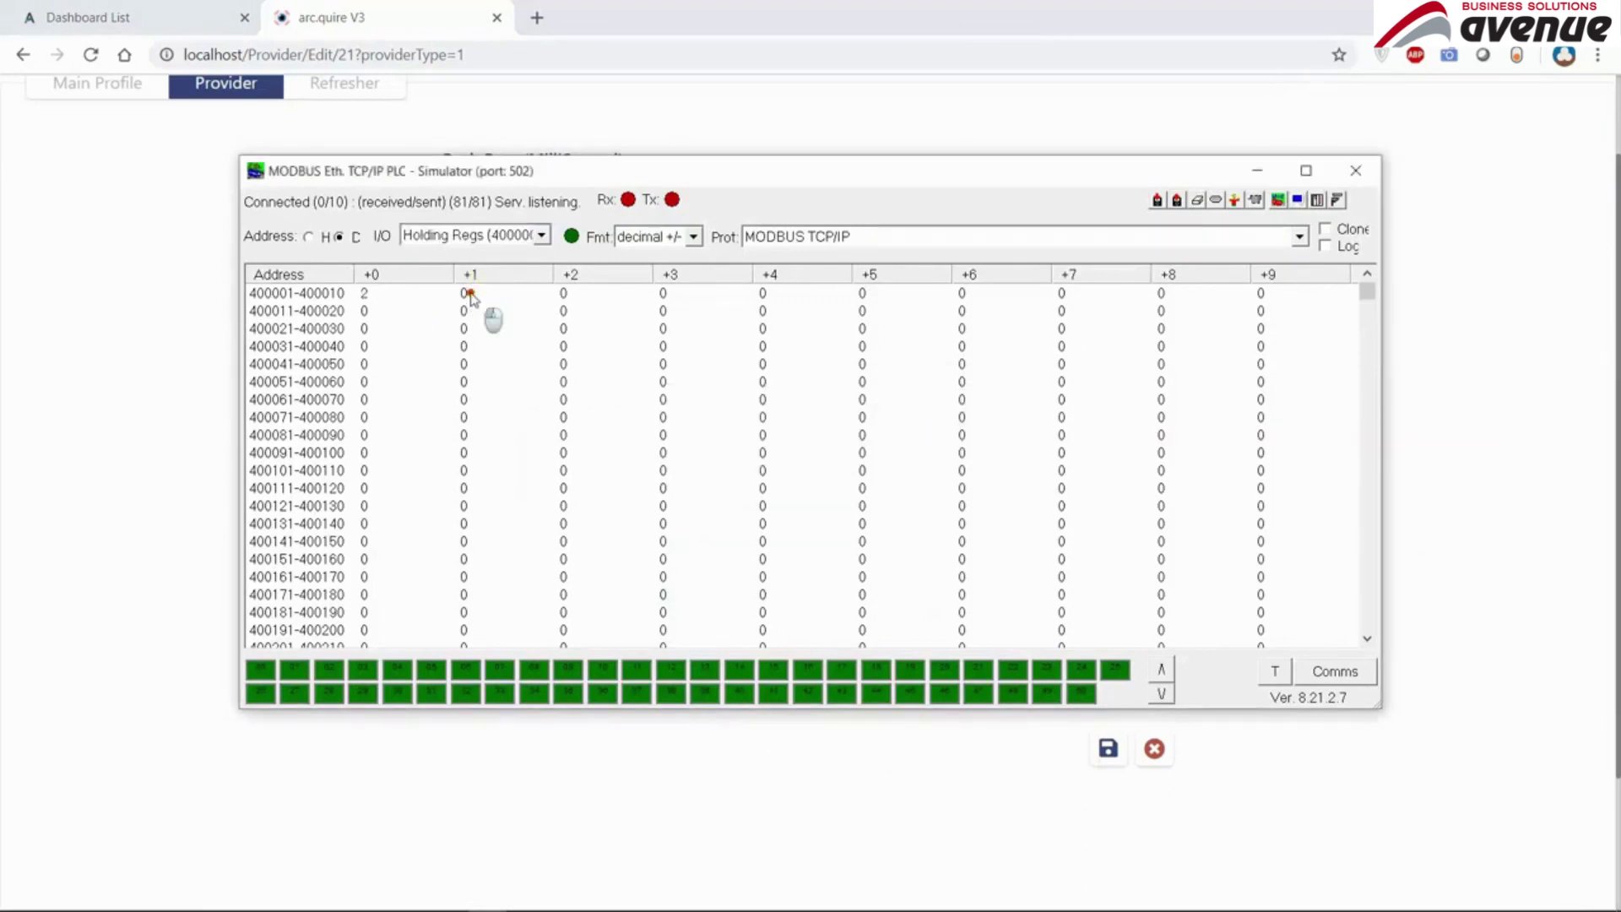
{"action": "double_click", "coordinate": [473, 297]}
{"action": "type", "text": "4"}
{"action": "left_click", "coordinate": [939, 428]}
- Set holding register 400013 to 5 and register 400003 to 6
{"action": "double_click", "coordinate": [608, 309]}
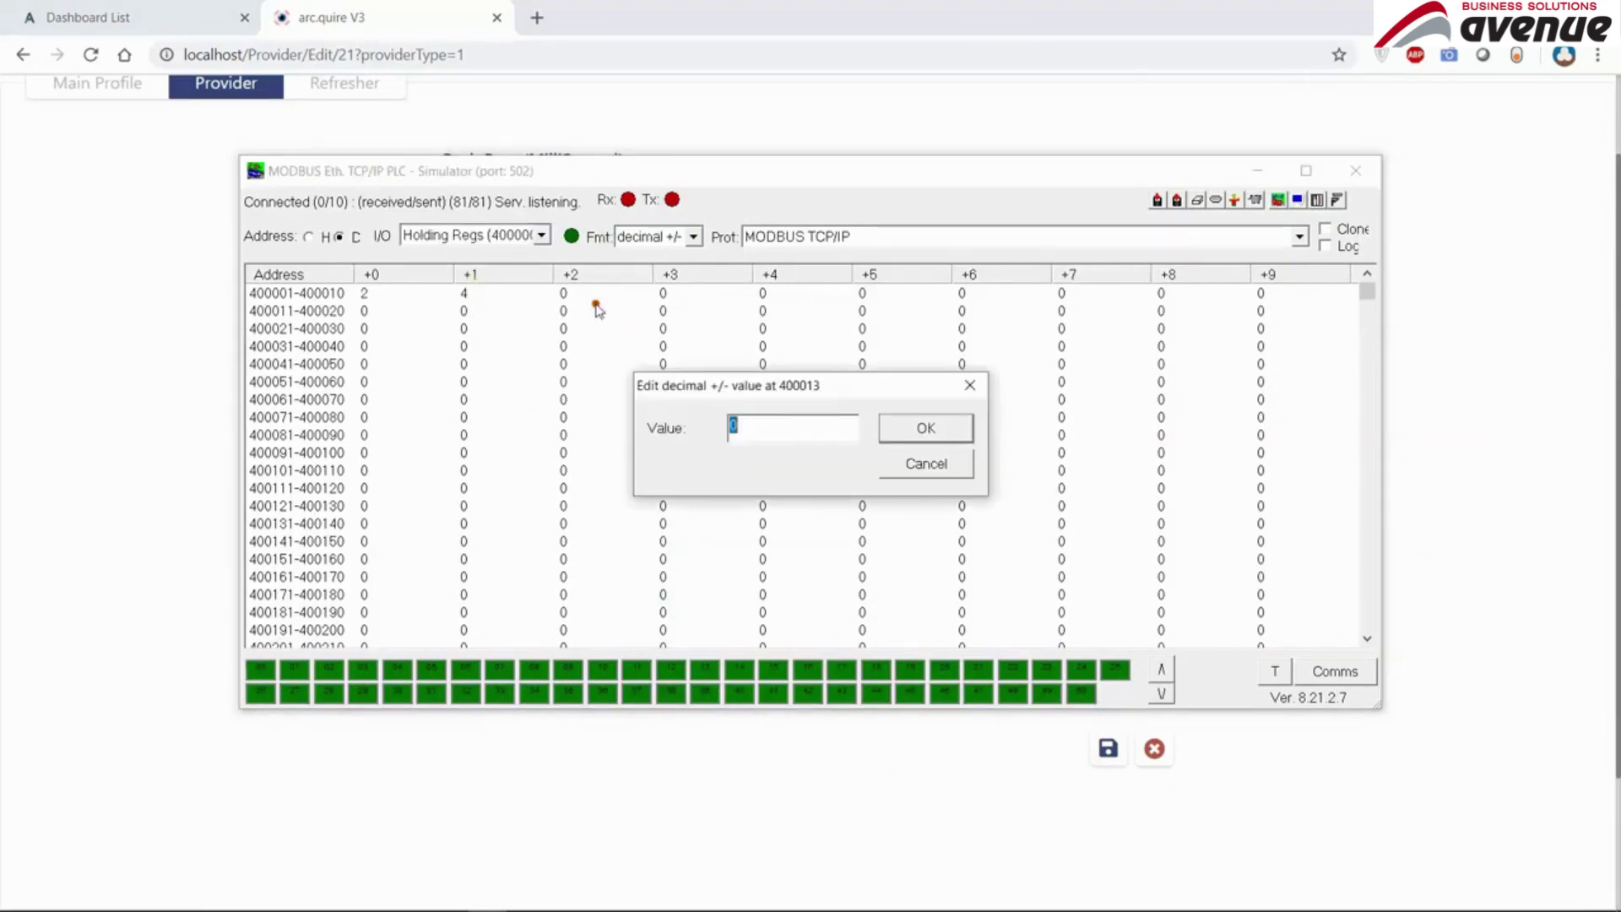
{"action": "type", "text": "5"}
{"action": "left_click", "coordinate": [945, 434]}
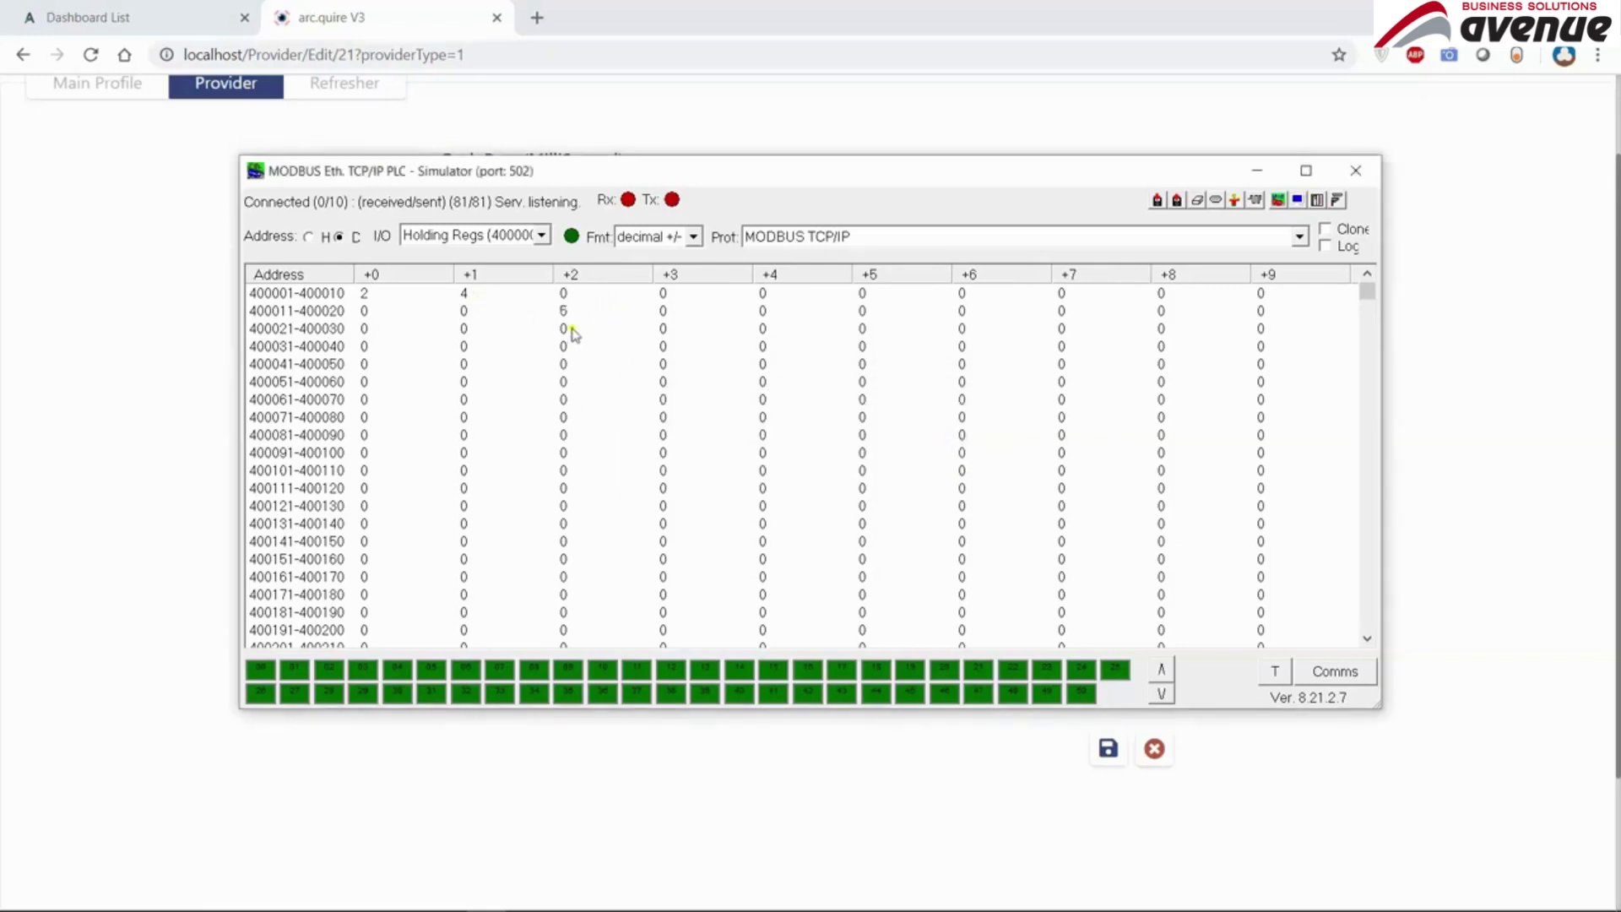
{"action": "double_click", "coordinate": [565, 295]}
{"action": "type", "text": "6"}
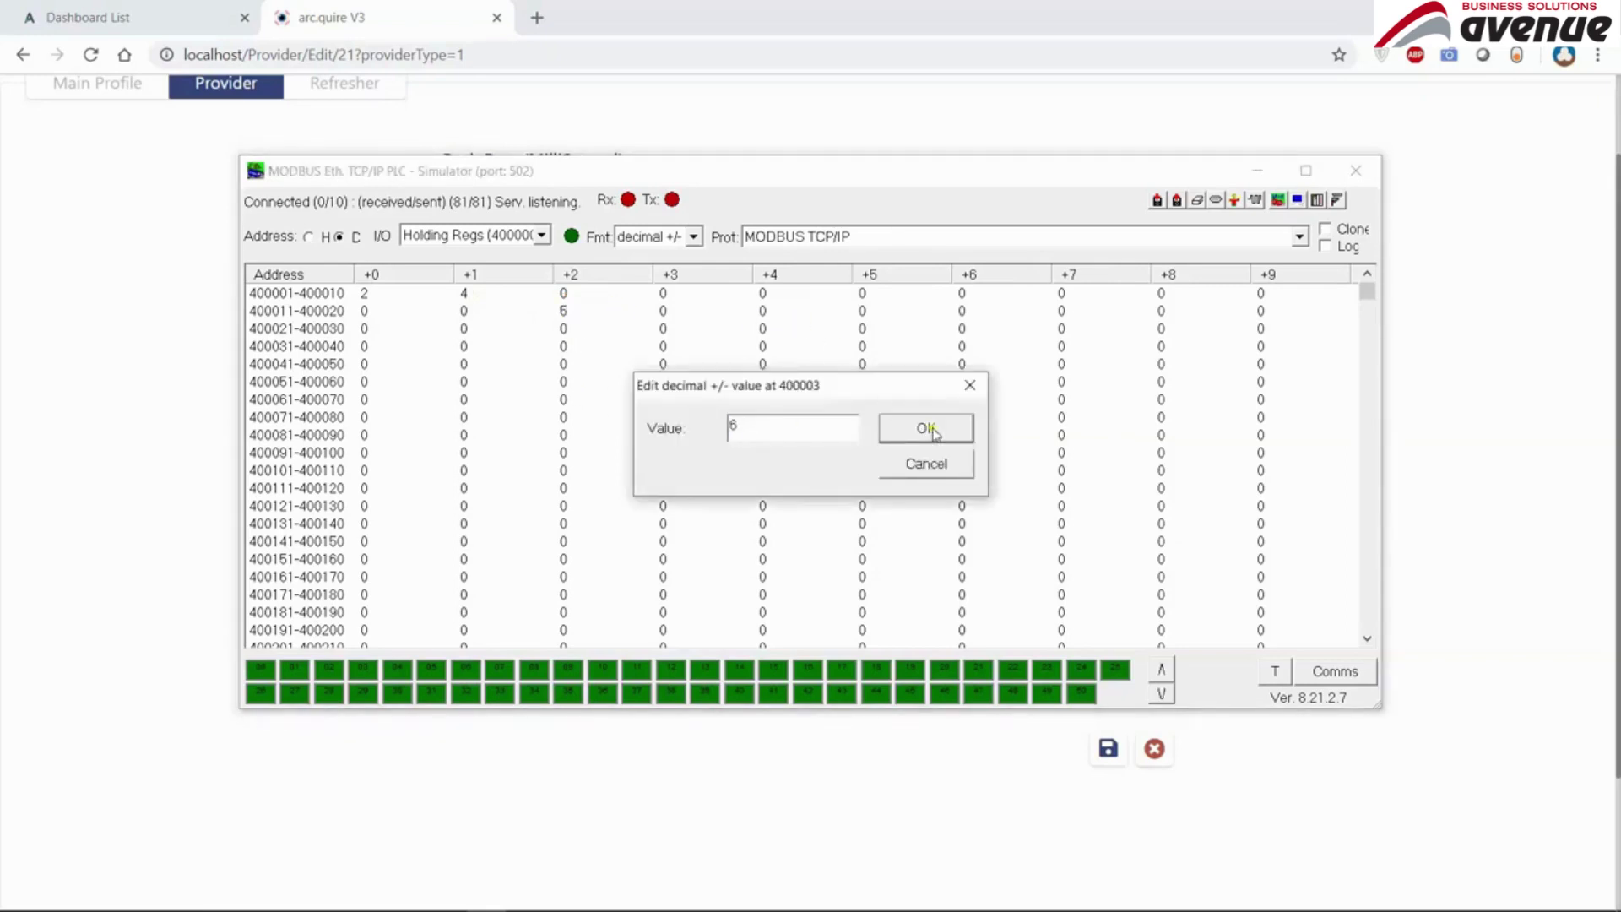
{"action": "left_click", "coordinate": [929, 431]}
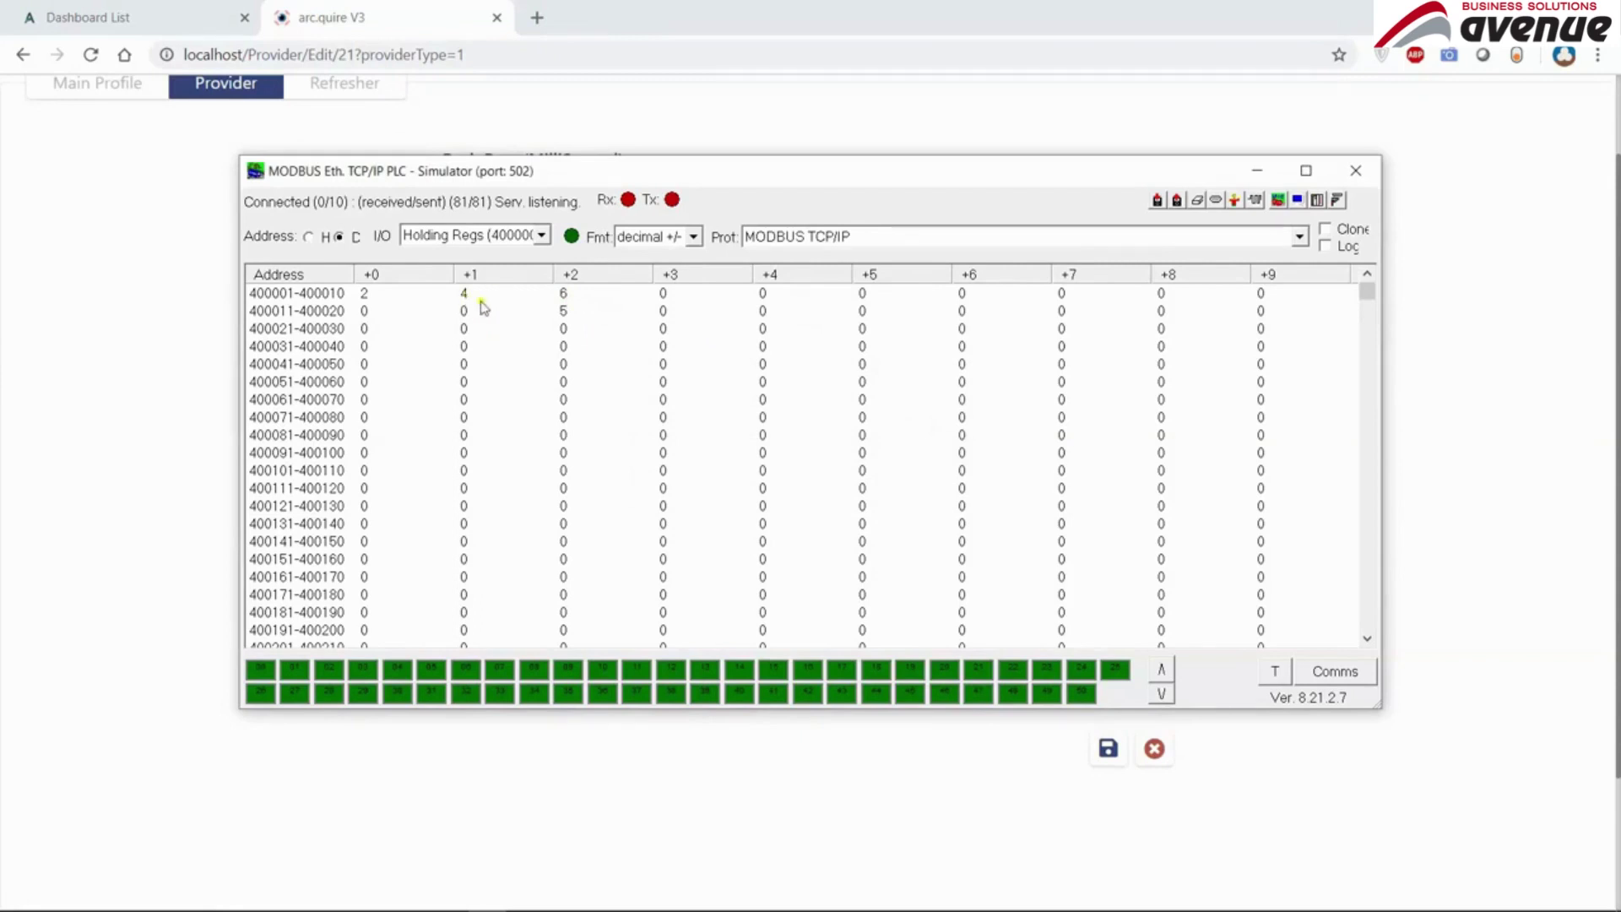
- Return to arc.quire, test the connection again, and check the value read for the slave row
{"action": "key", "text": "alt+Tab"}
{"action": "left_click", "coordinate": [559, 516]}
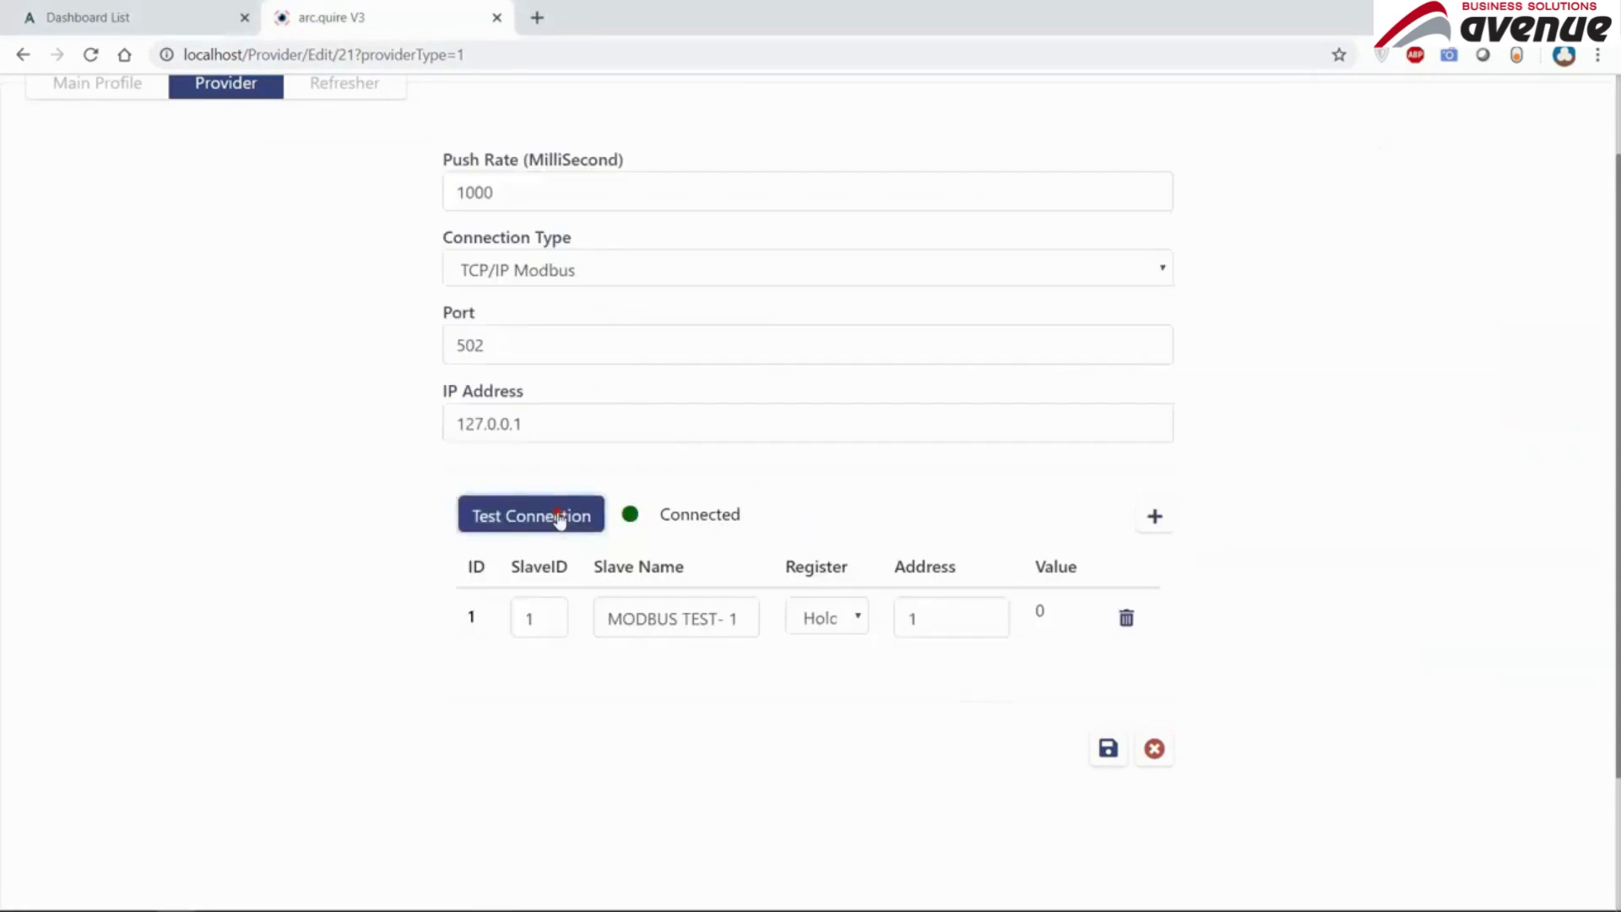
{"action": "double_click", "coordinate": [1036, 615]}
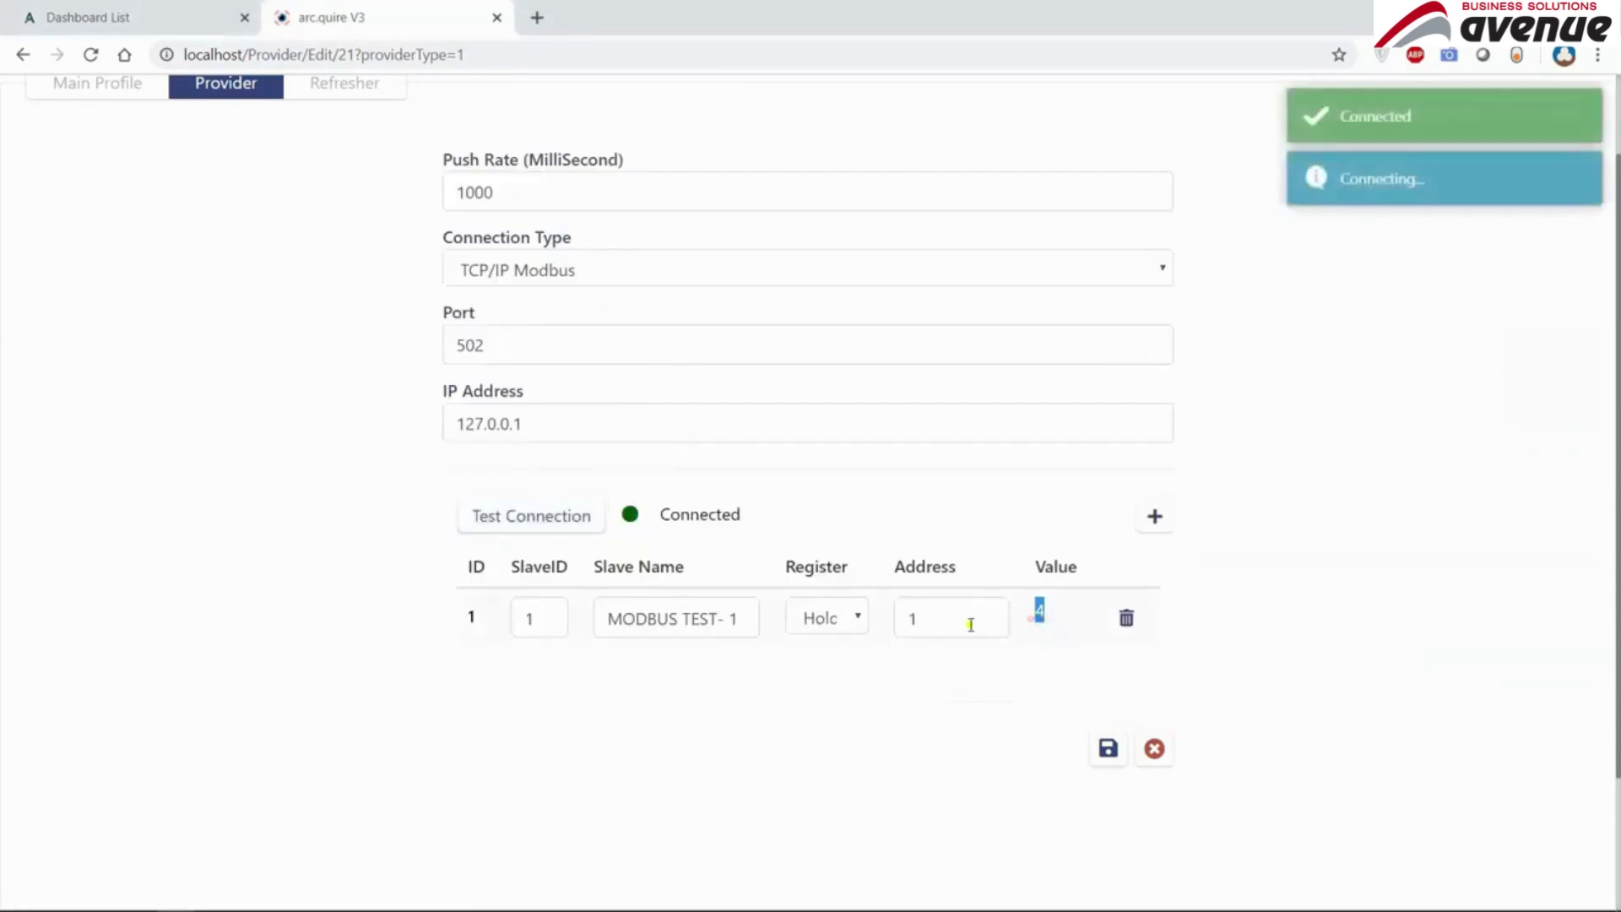
- Compare the slave row's Holding register and address with the holding registers in the MODBUS simulator, and return to arc.quire
{"action": "left_click", "coordinate": [850, 627]}
{"action": "left_click", "coordinate": [825, 691]}
{"action": "left_click", "coordinate": [937, 619]}
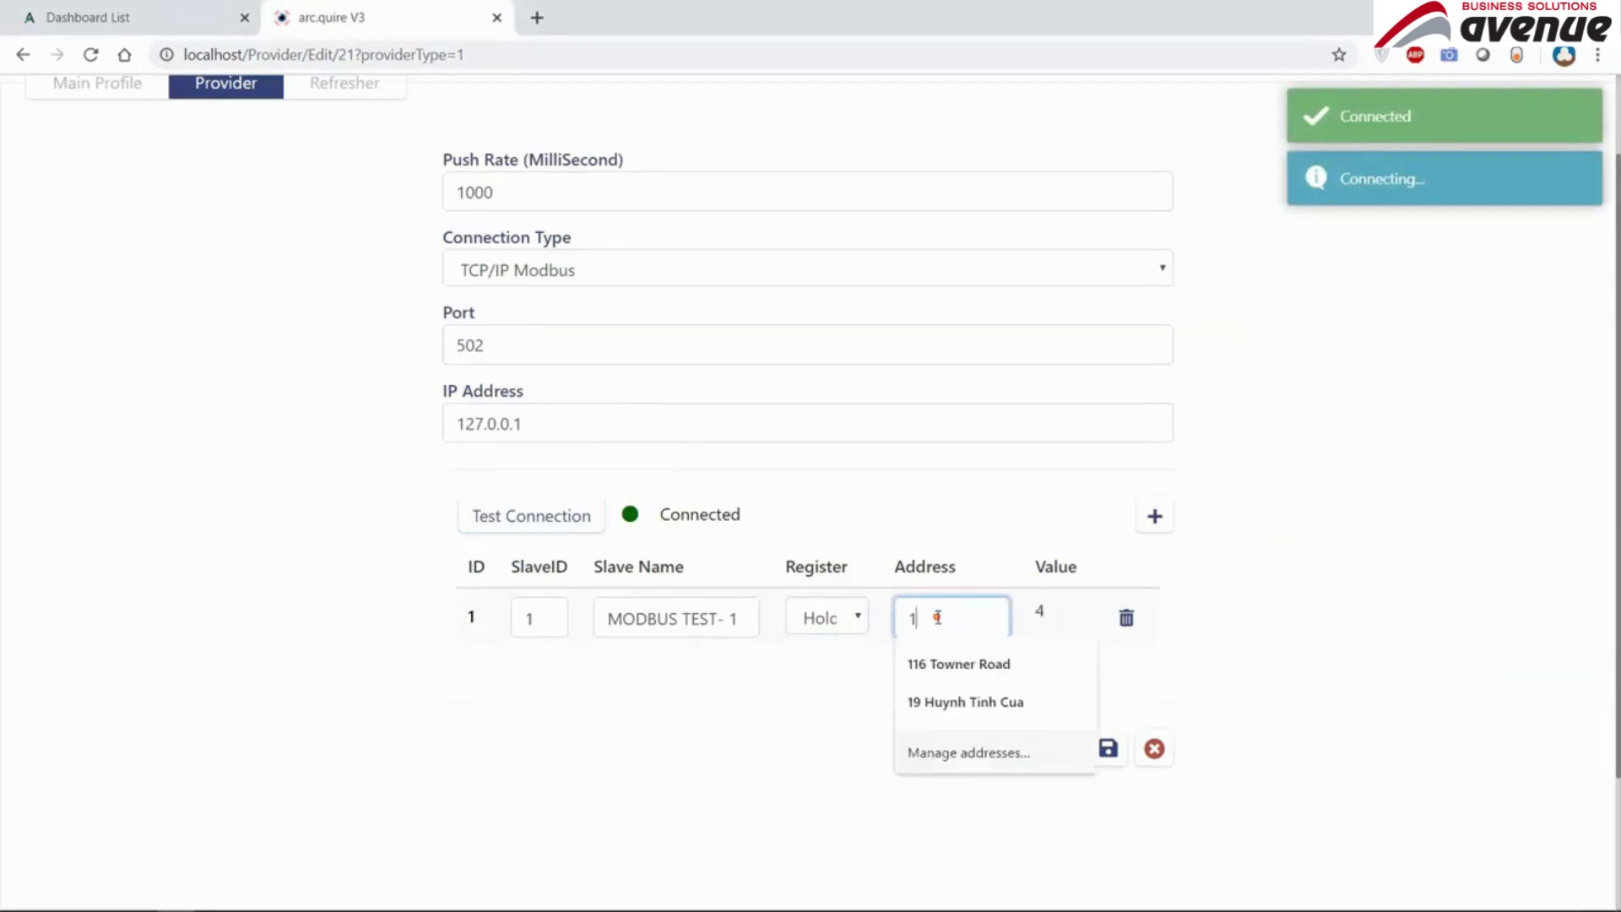
{"action": "key", "text": "alt+Tab"}
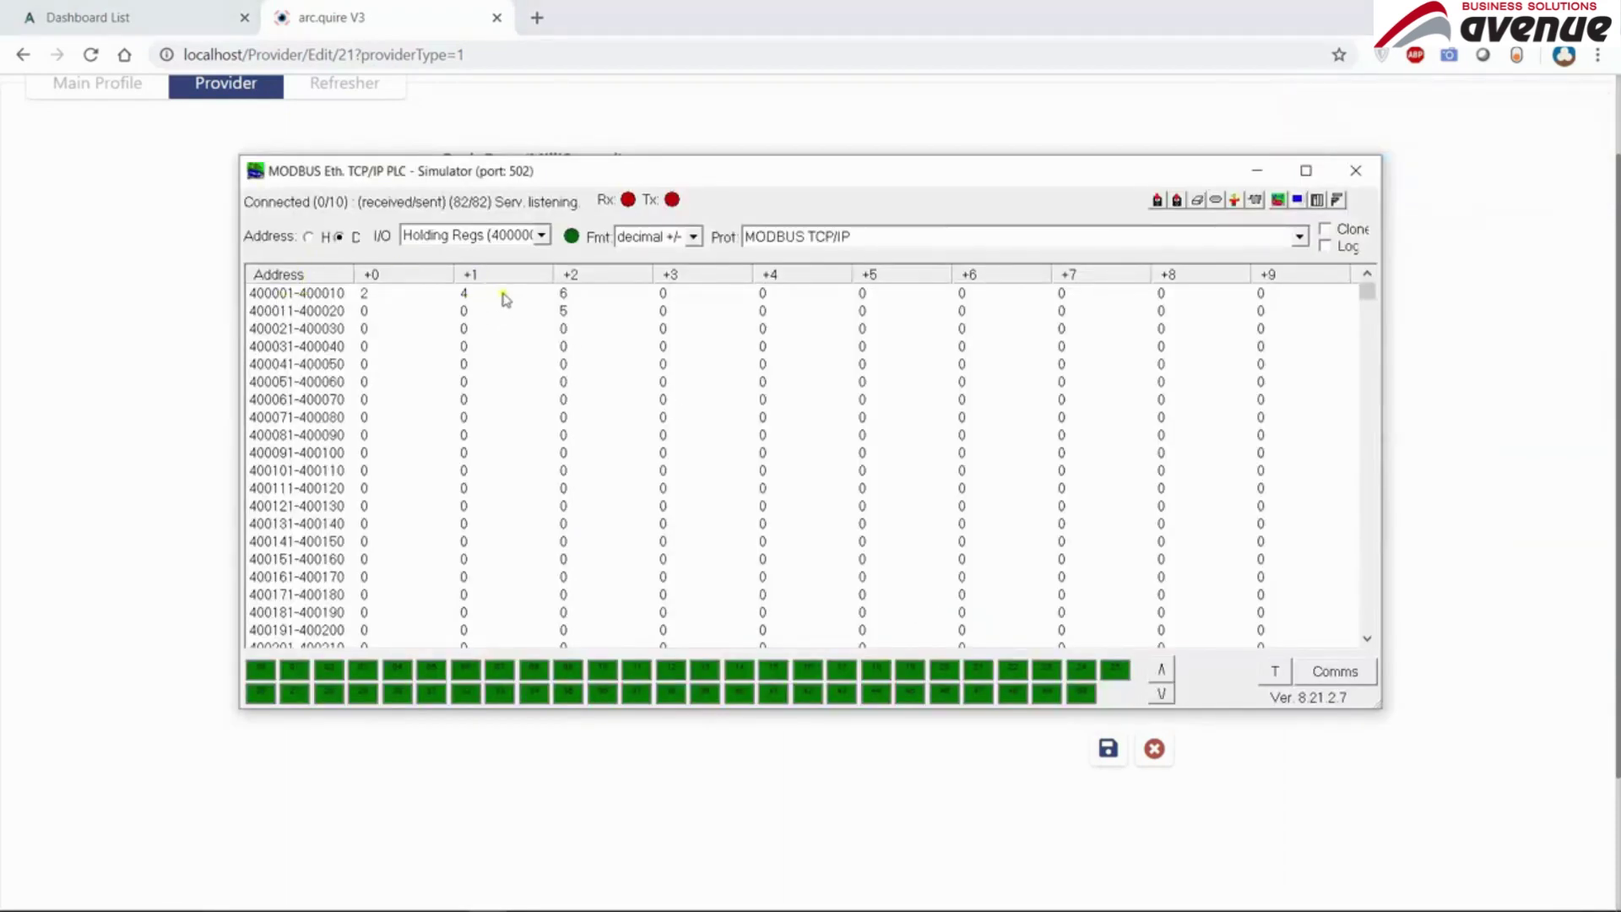
{"action": "key", "text": "alt+Tab"}
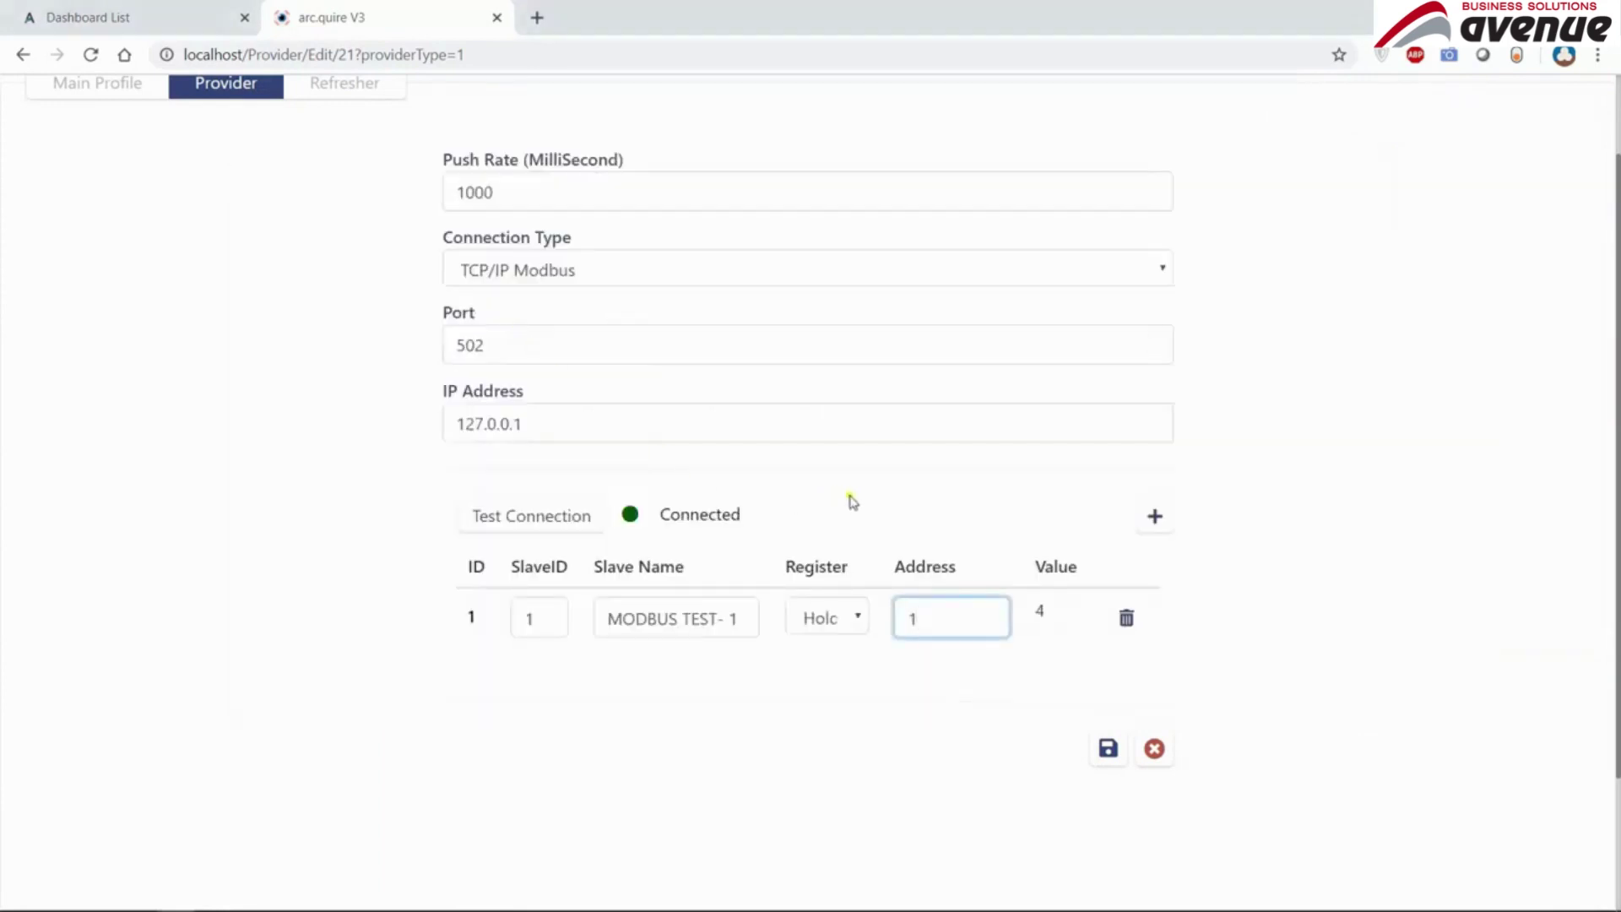
- Add a second slave row to the provider and delete it again
{"action": "left_click", "coordinate": [1108, 749]}
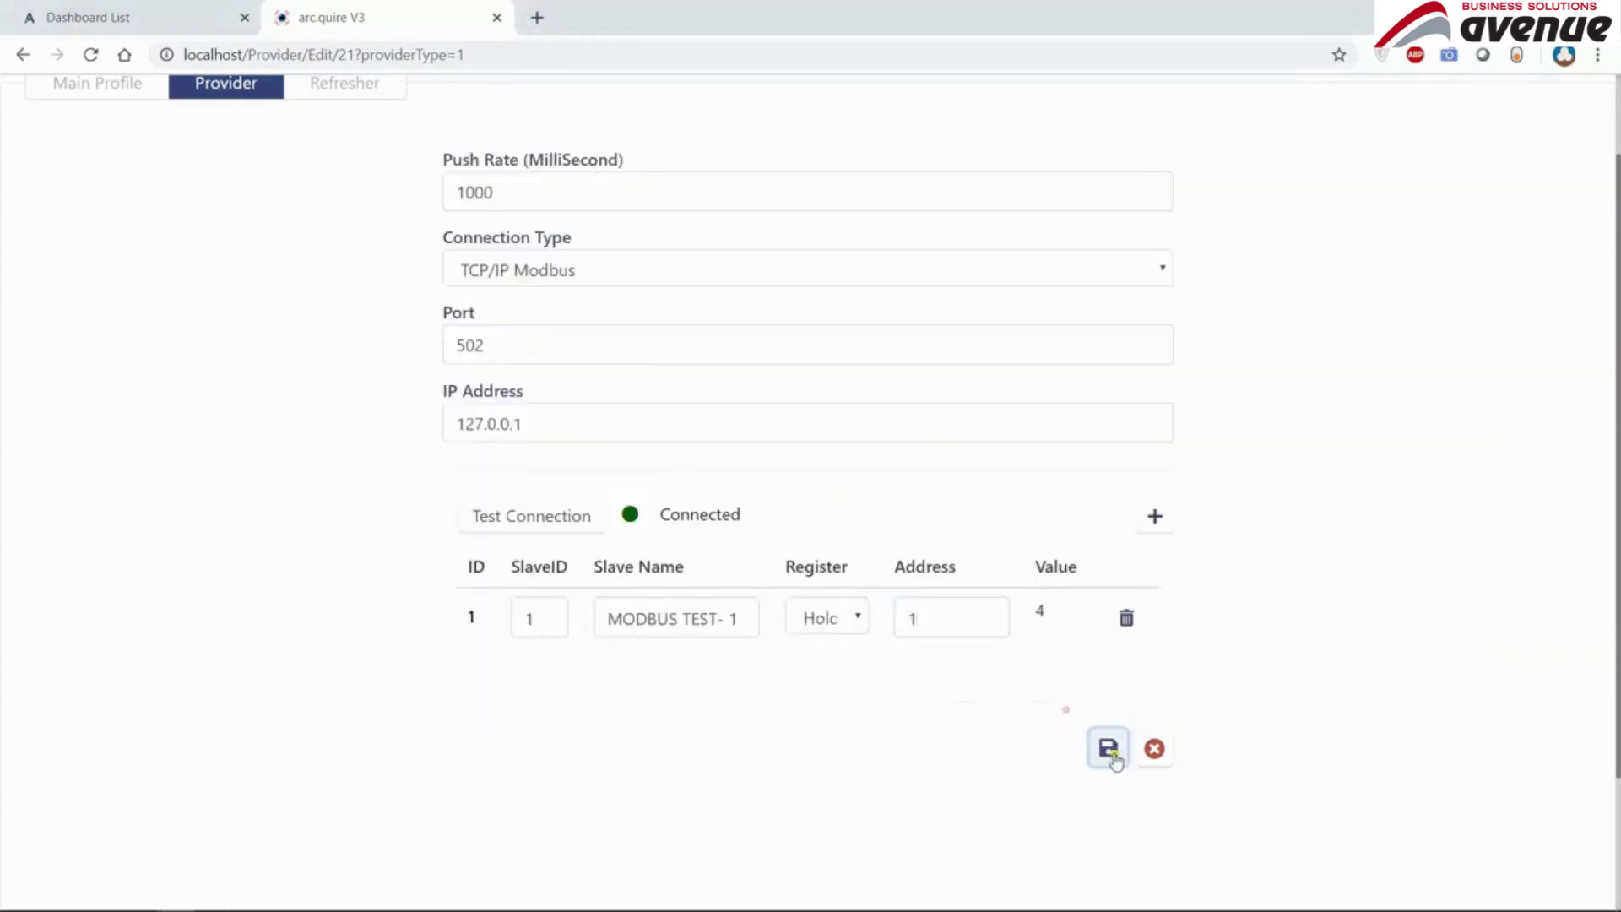
{"action": "left_click", "coordinate": [1150, 528]}
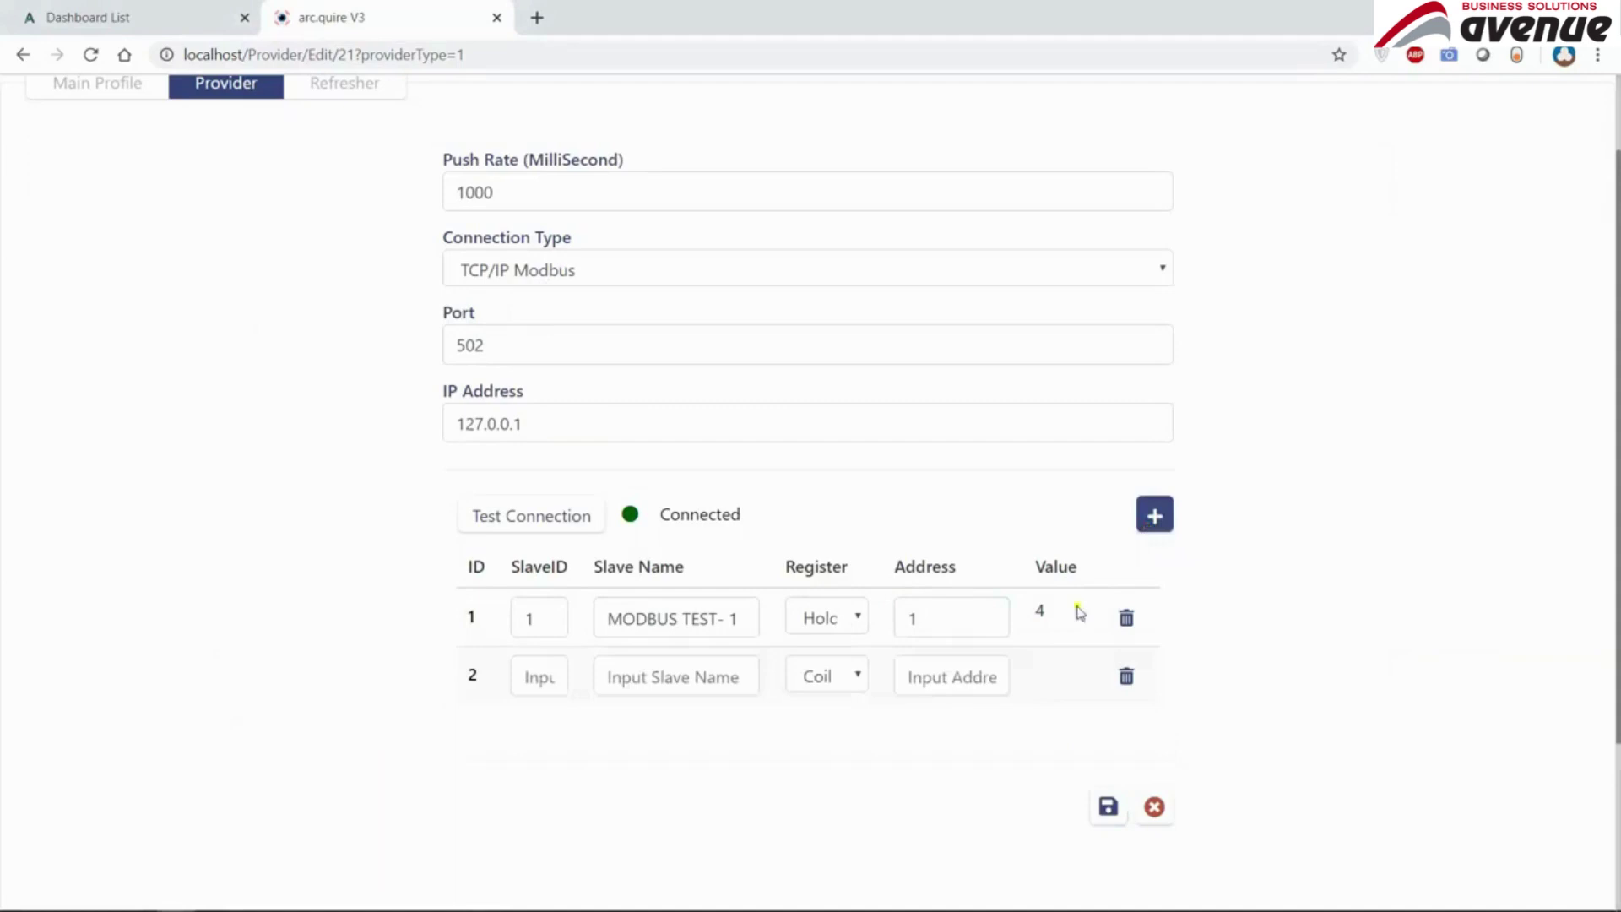
{"action": "left_click", "coordinate": [1127, 679]}
{"action": "left_click", "coordinate": [988, 544]}
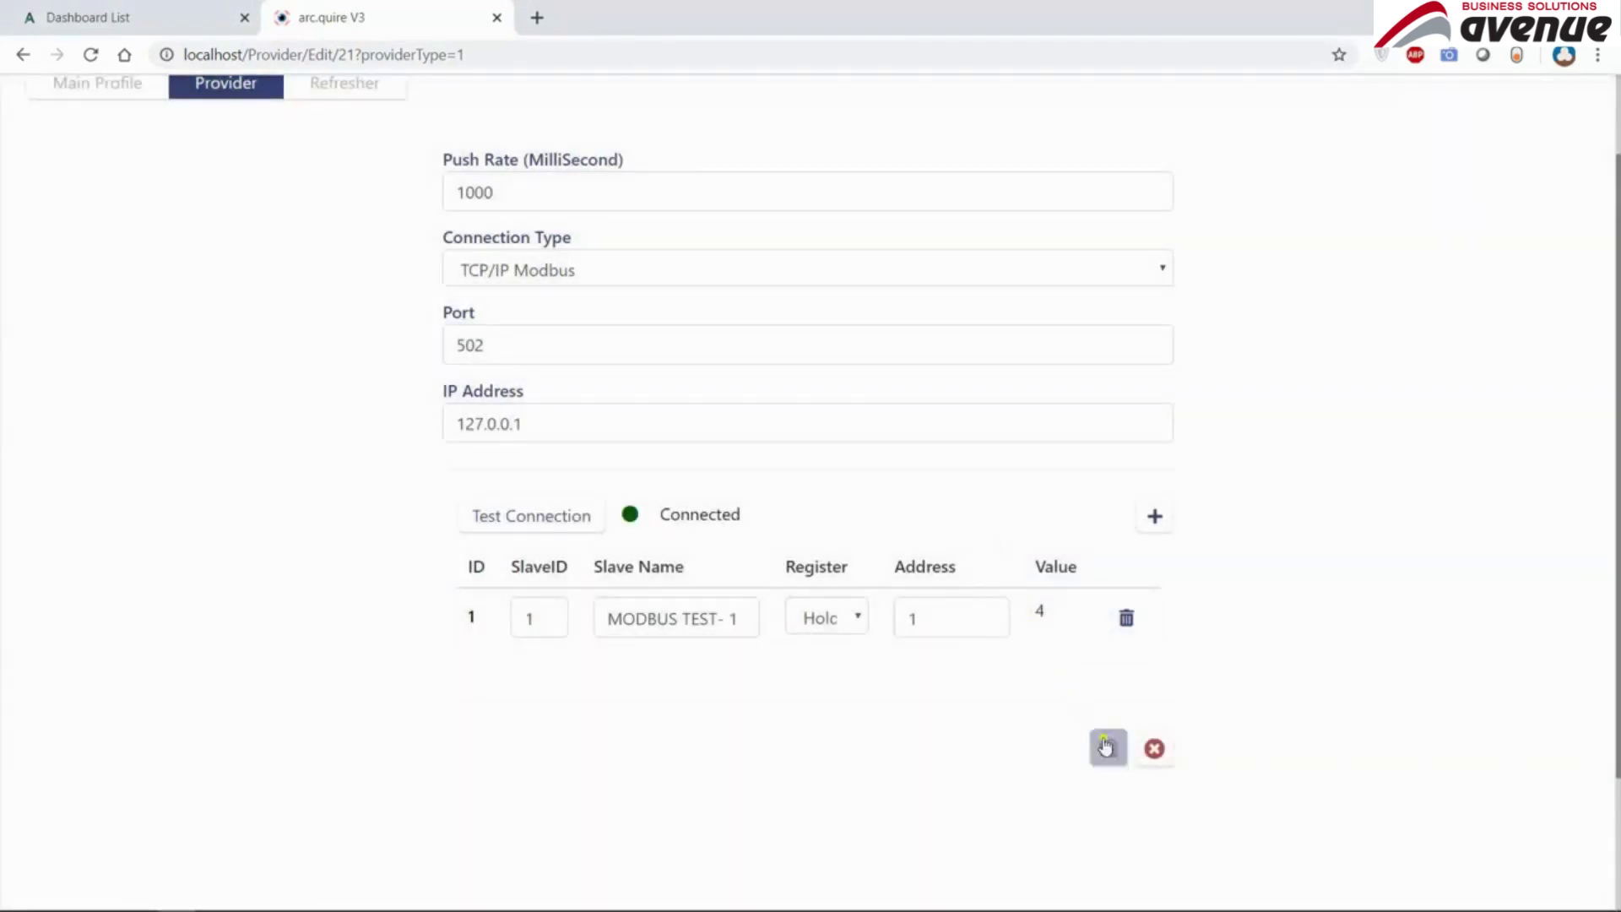
- Save the provider configuration and review the profile's saved provider and refresher settings
{"action": "left_click", "coordinate": [1106, 747]}
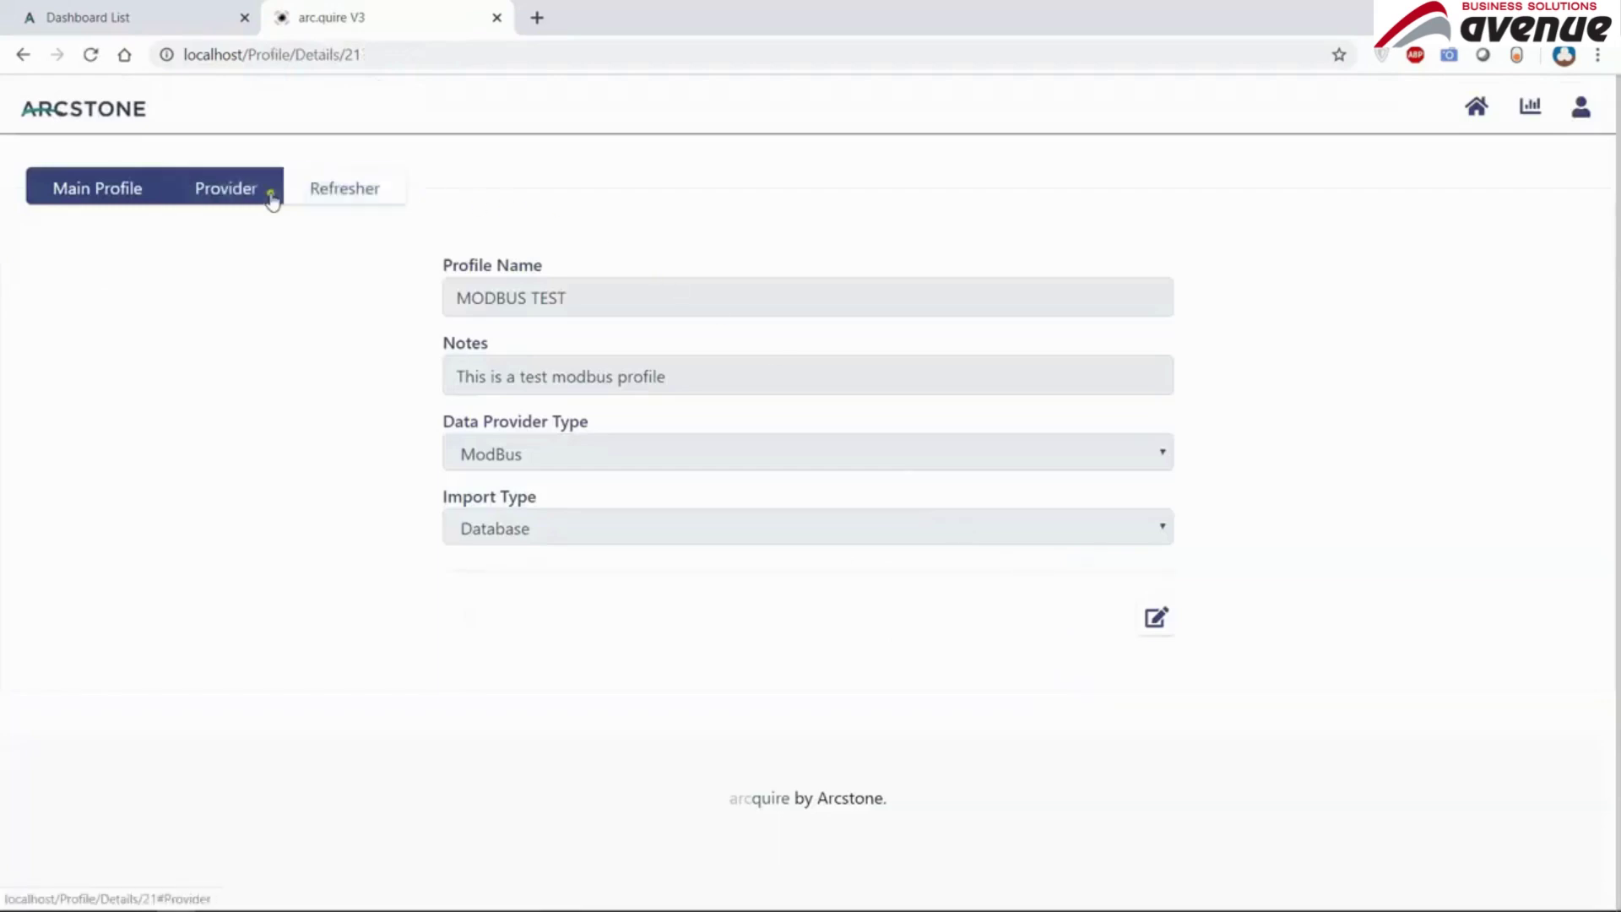
{"action": "left_click", "coordinate": [269, 194]}
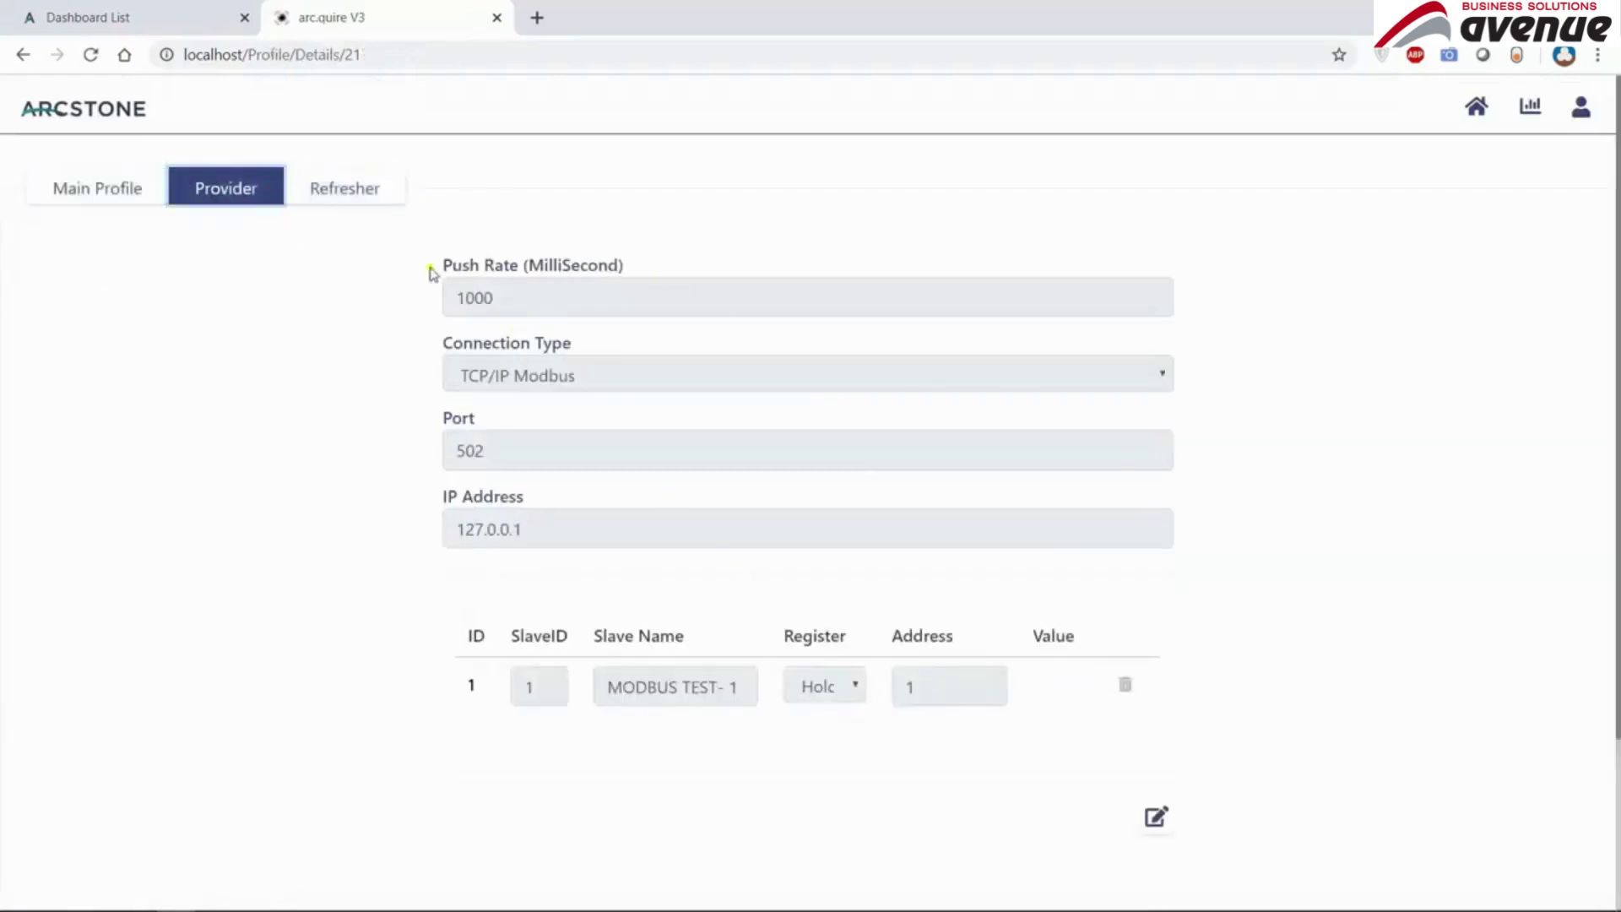
{"action": "left_click", "coordinate": [353, 203]}
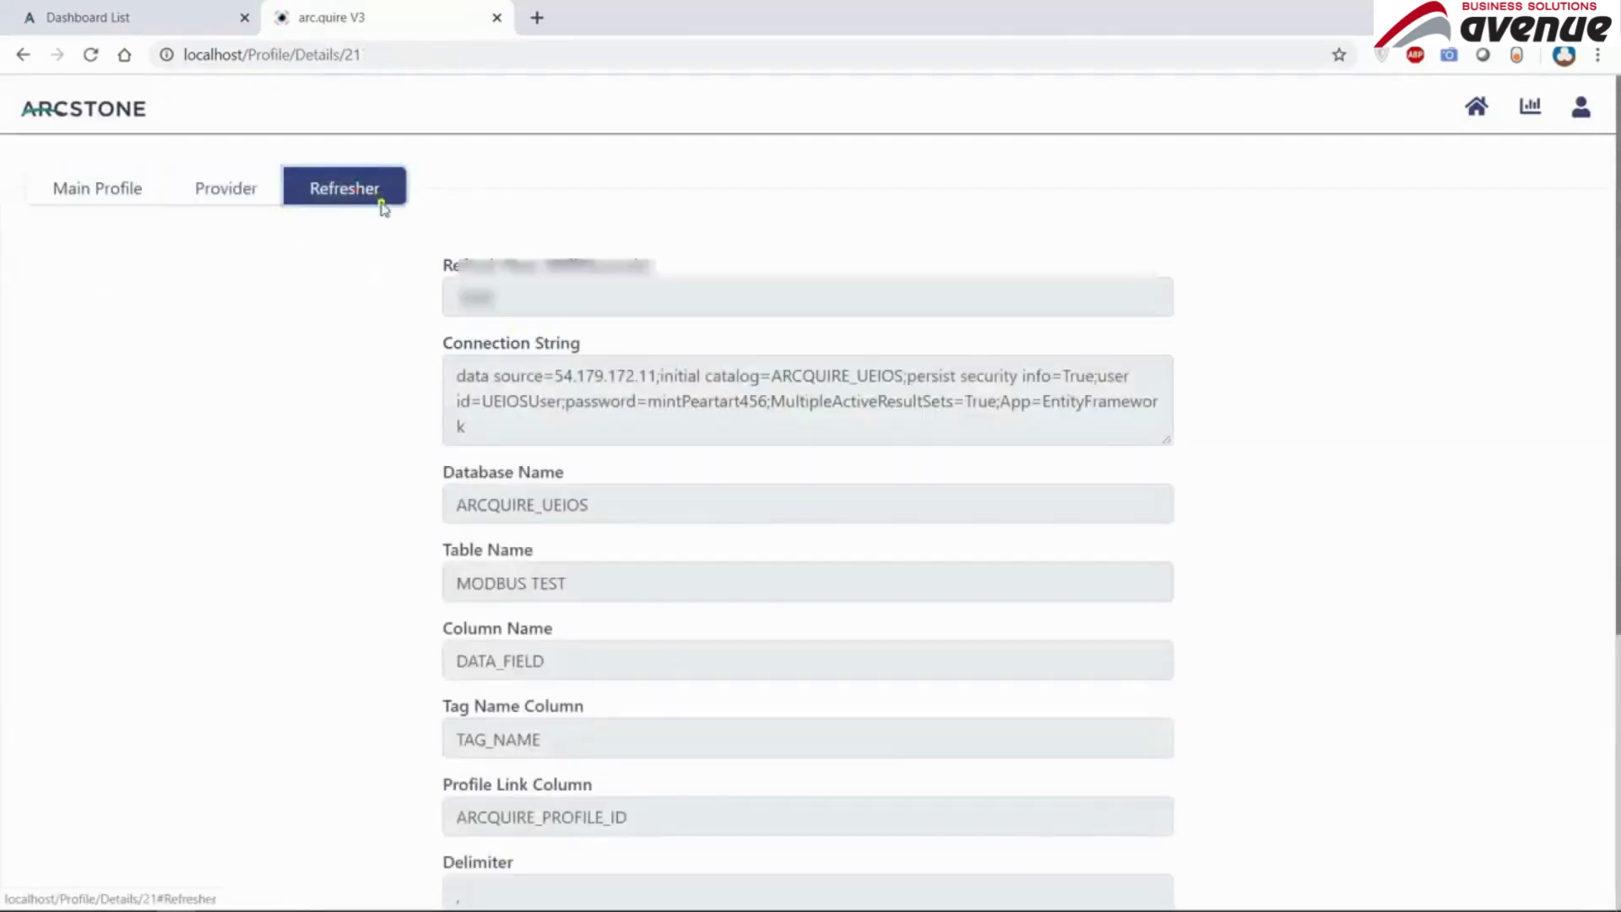
{"action": "scroll", "coordinate": [355, 347], "scroll_direction": "down", "scroll_amount": 1}
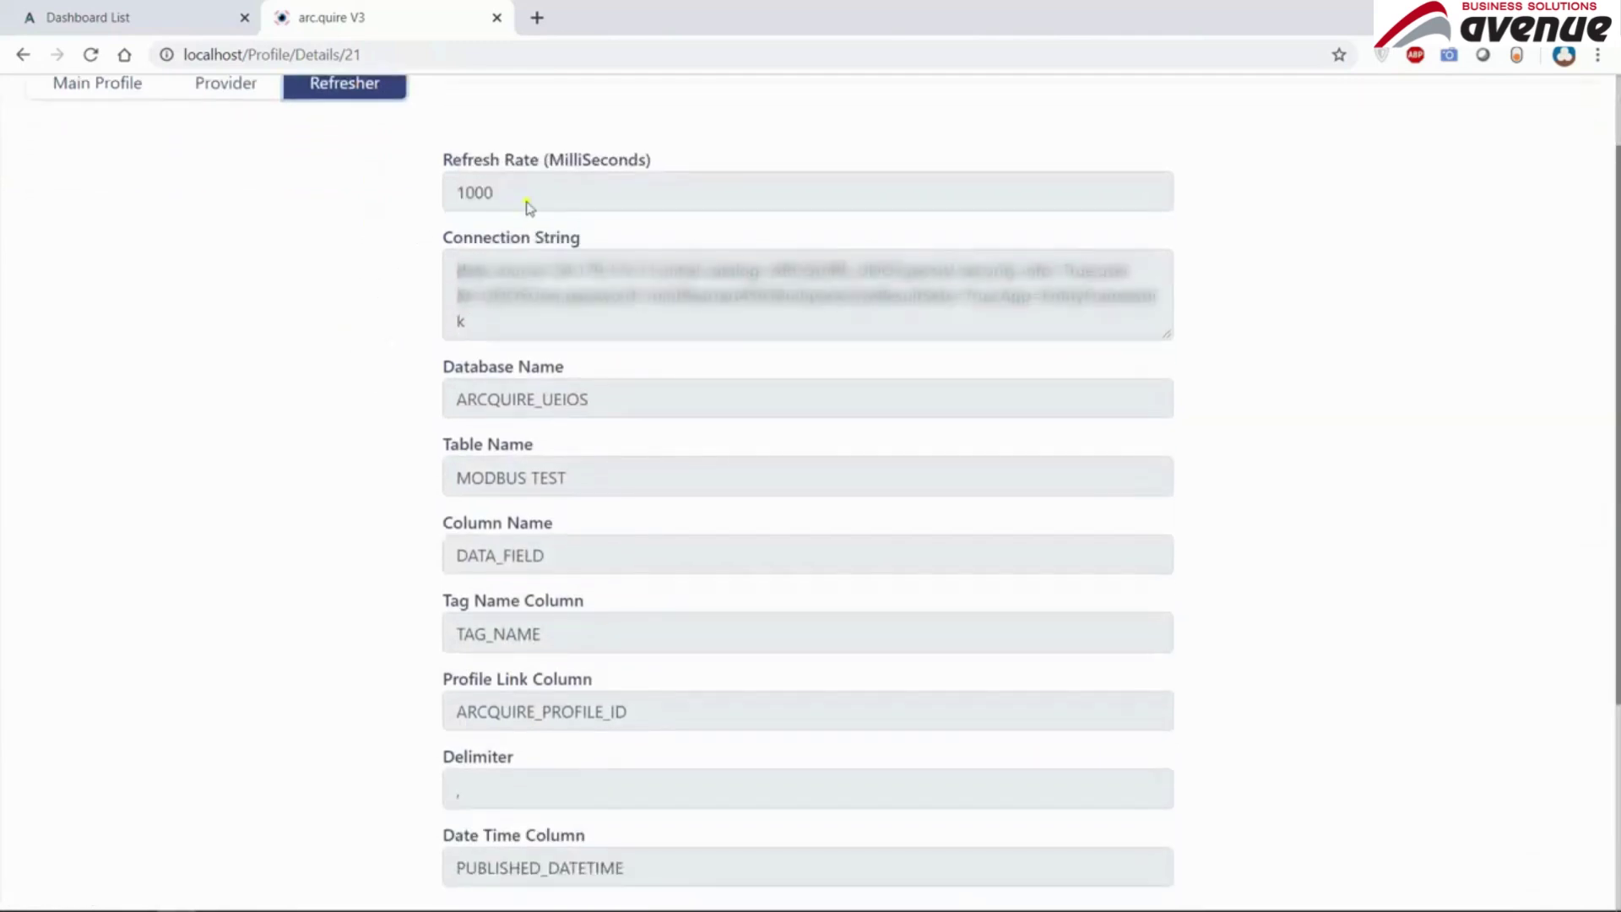
{"action": "scroll", "coordinate": [431, 246], "scroll_direction": "down", "scroll_amount": 1}
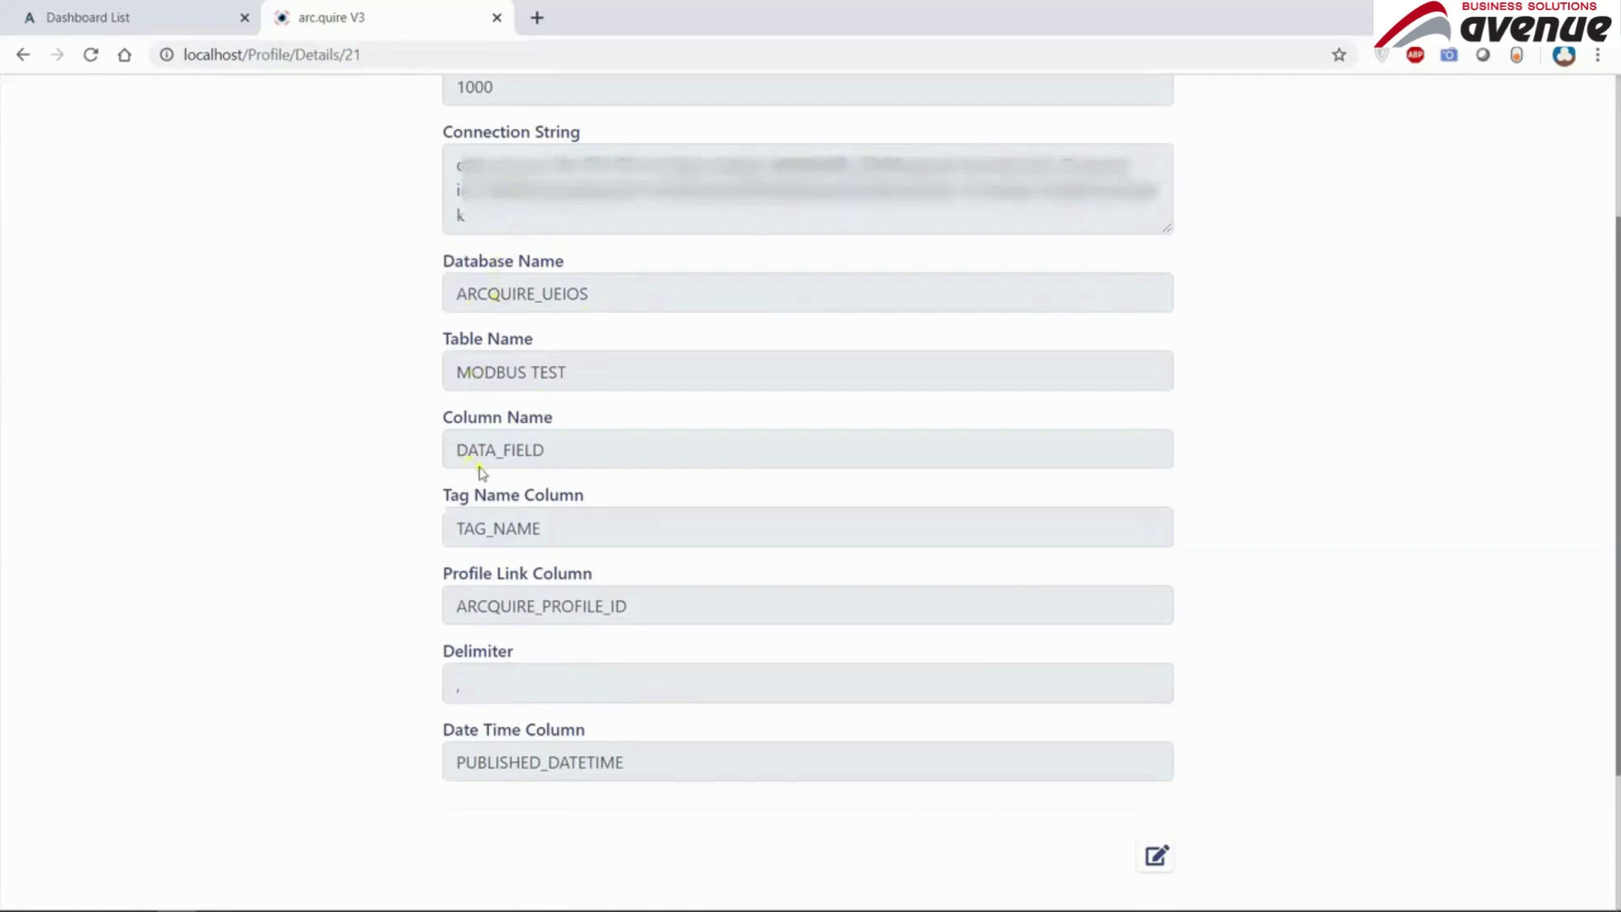
{"action": "left_click", "coordinate": [1157, 855]}
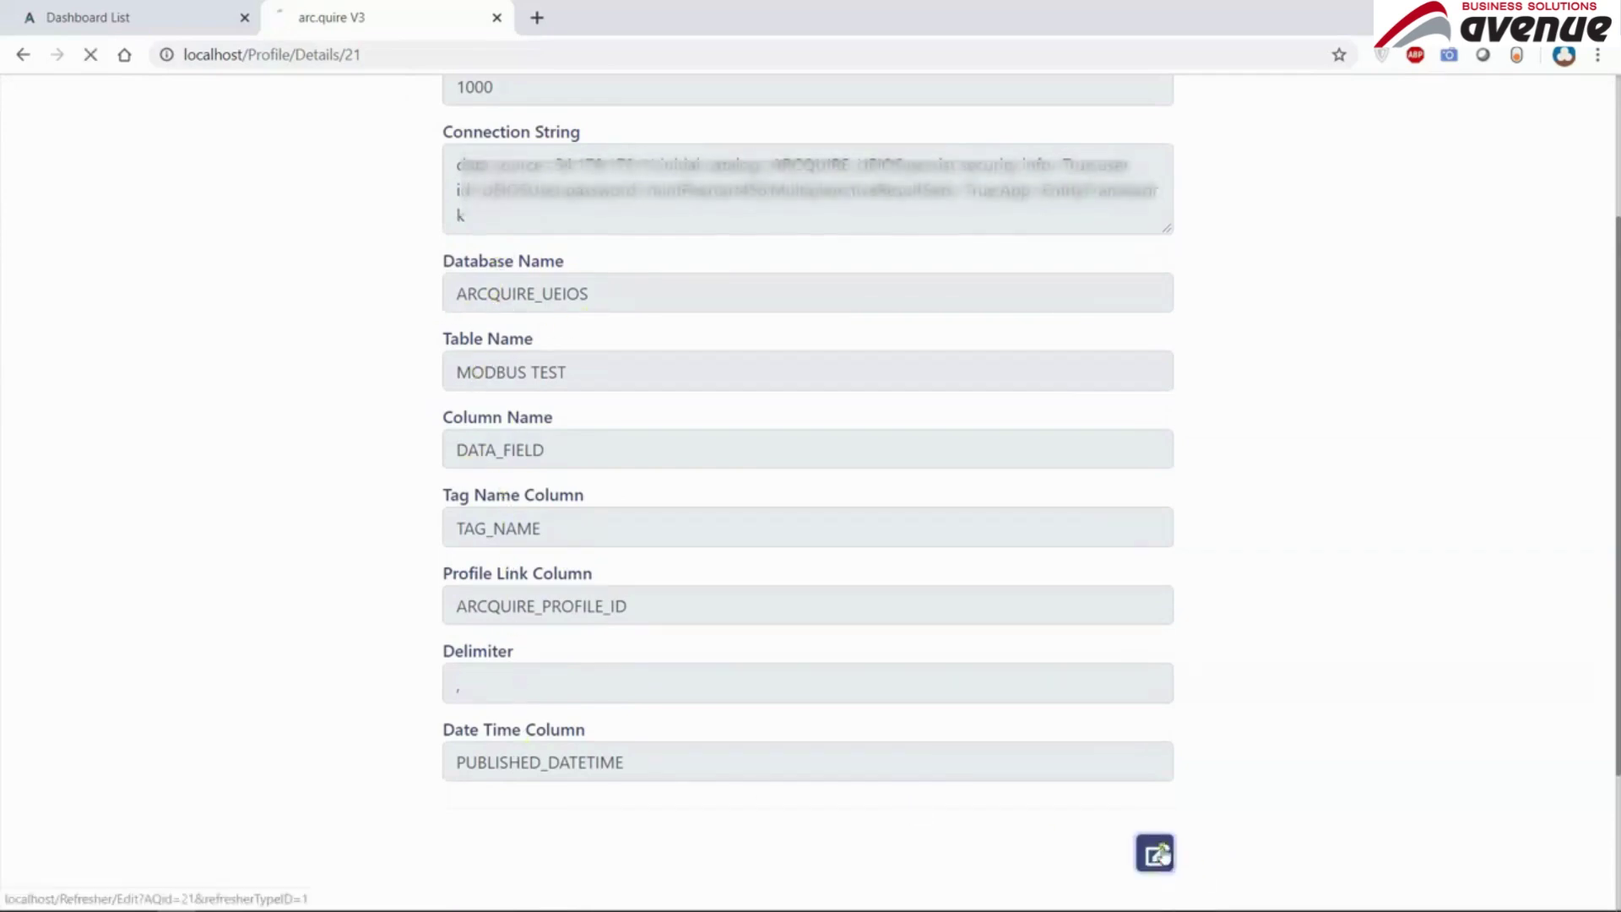
- Return to the profile list, start the MODBUS TEST profile, and look at the simulator's communication activity
{"action": "left_click", "coordinate": [138, 107]}
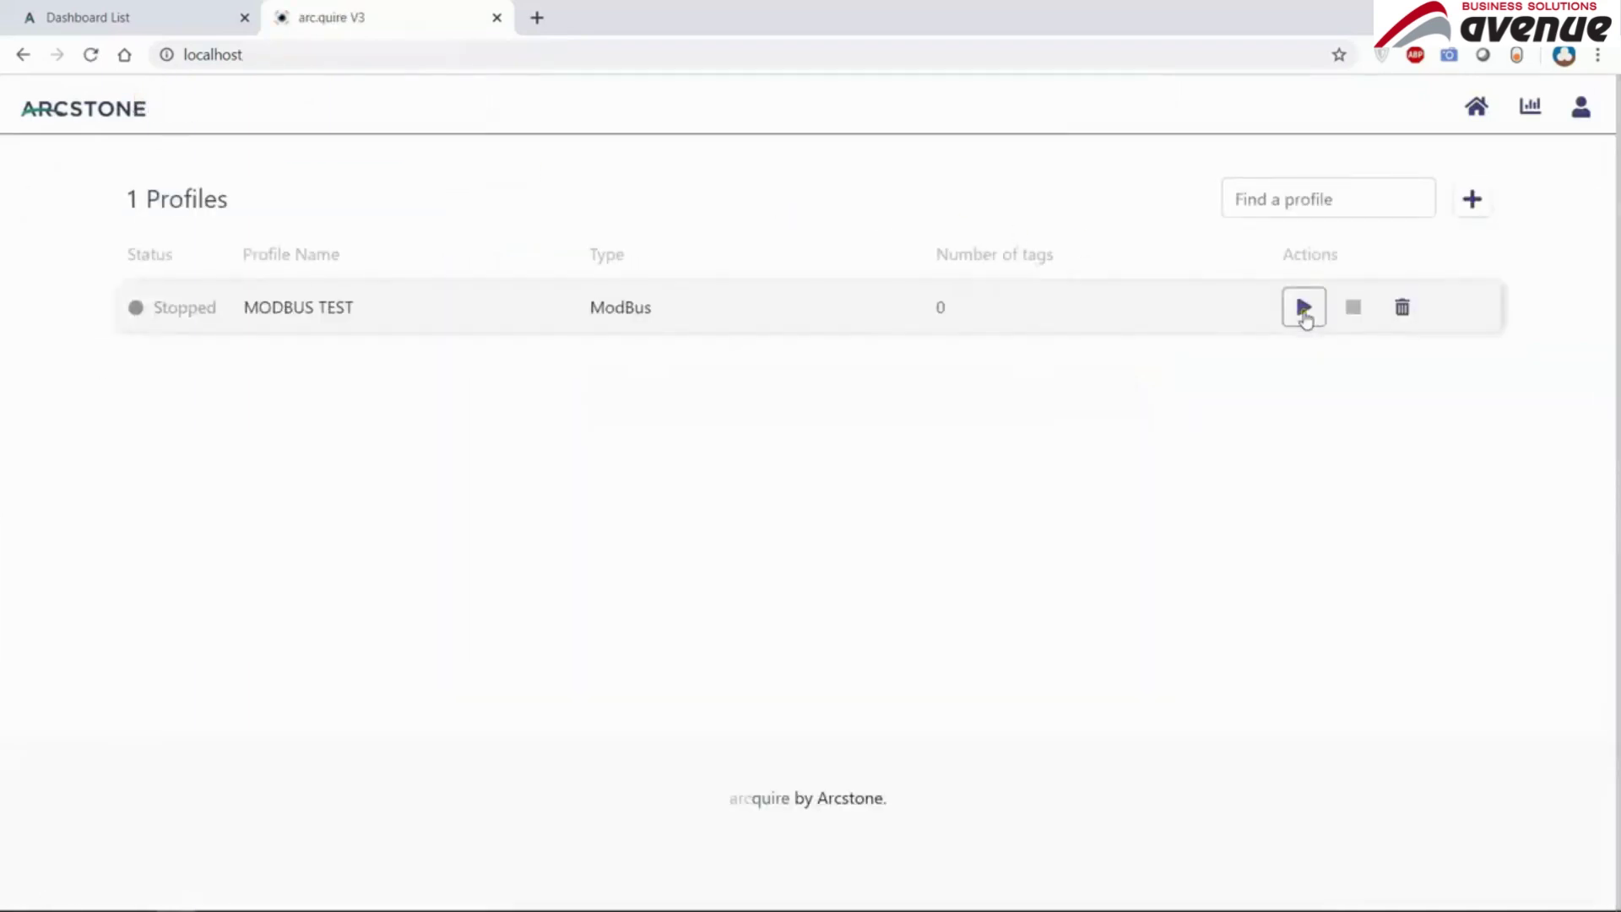
{"action": "left_click", "coordinate": [1304, 312]}
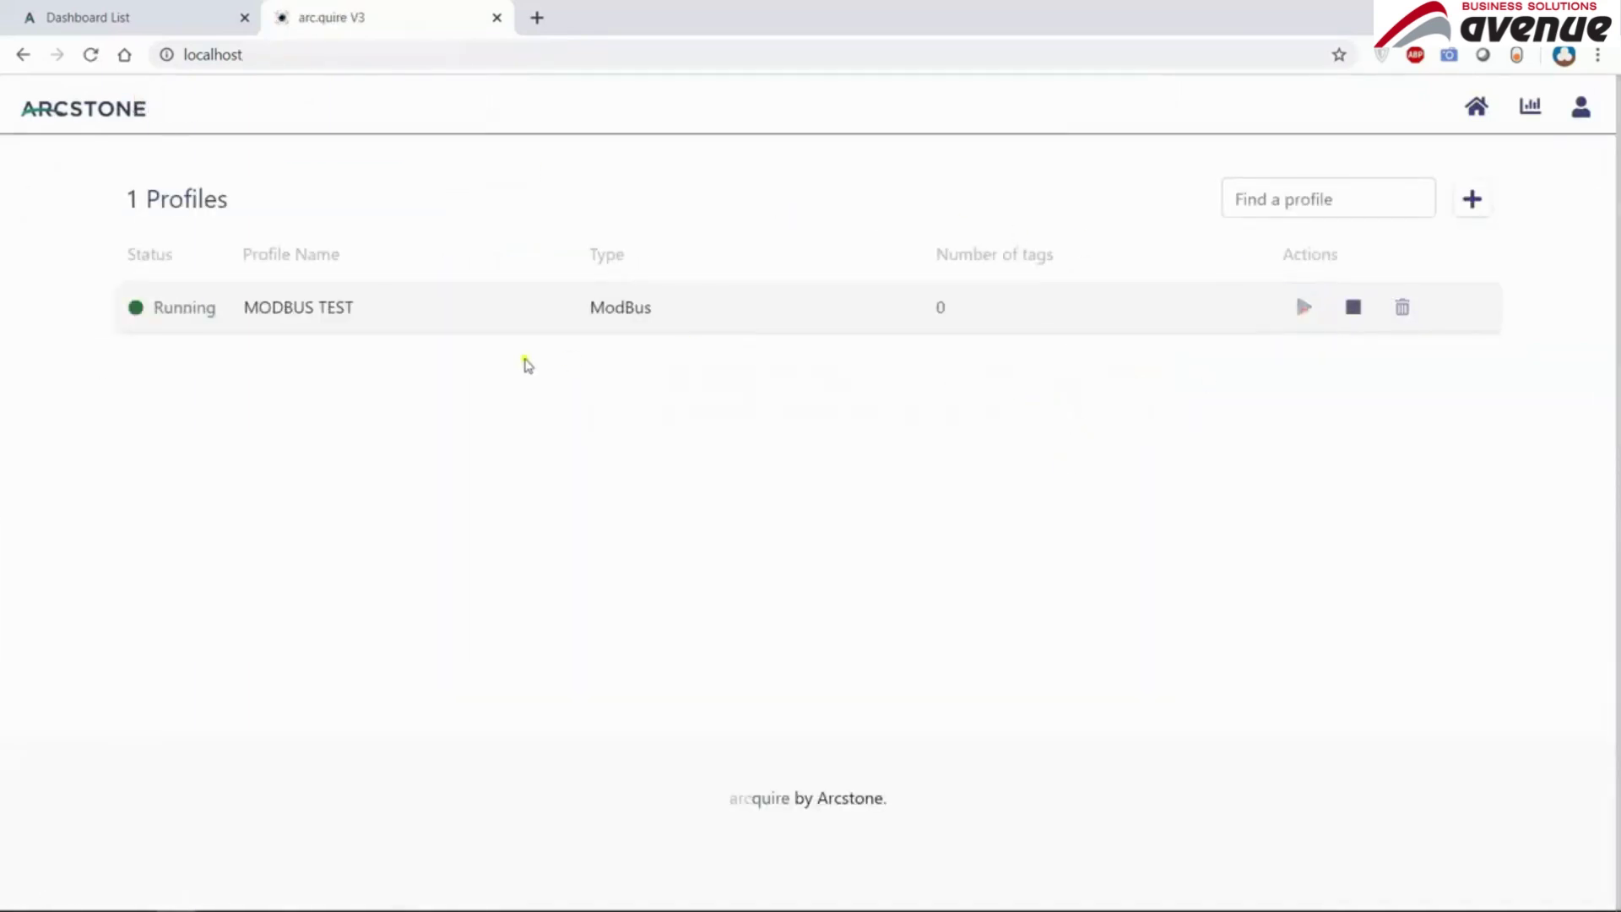
{"action": "key", "text": "alt+Tab"}
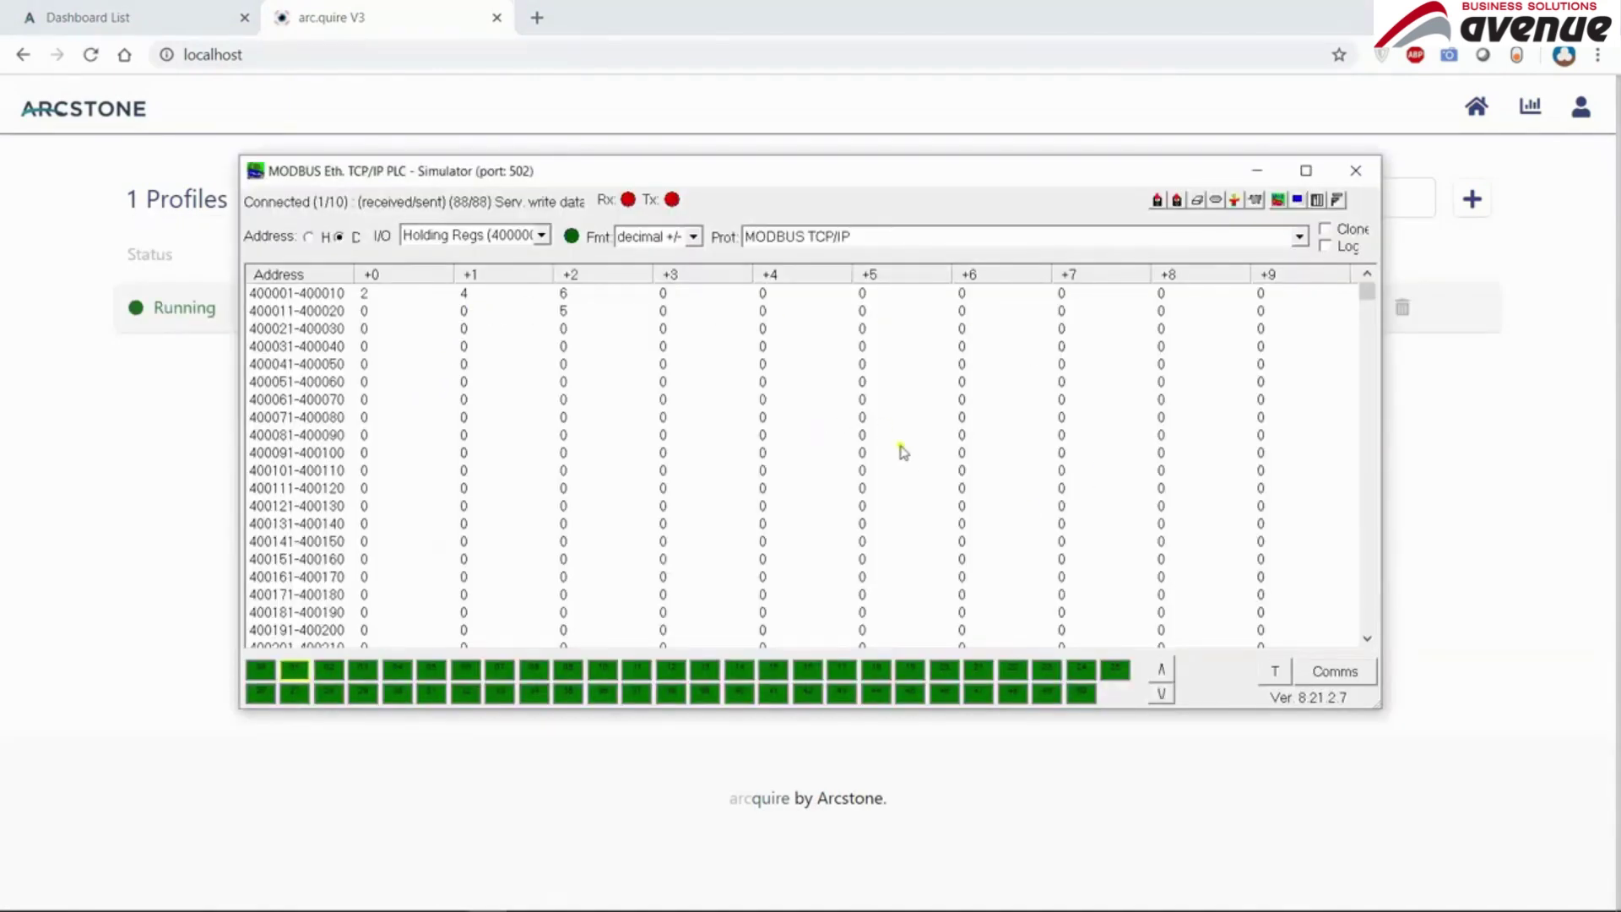
- Switch to SQL Server Management Studio, refresh the ARCQUIRE_UEIOS database, and expand its tables
{"action": "key", "text": "alt+Tab"}
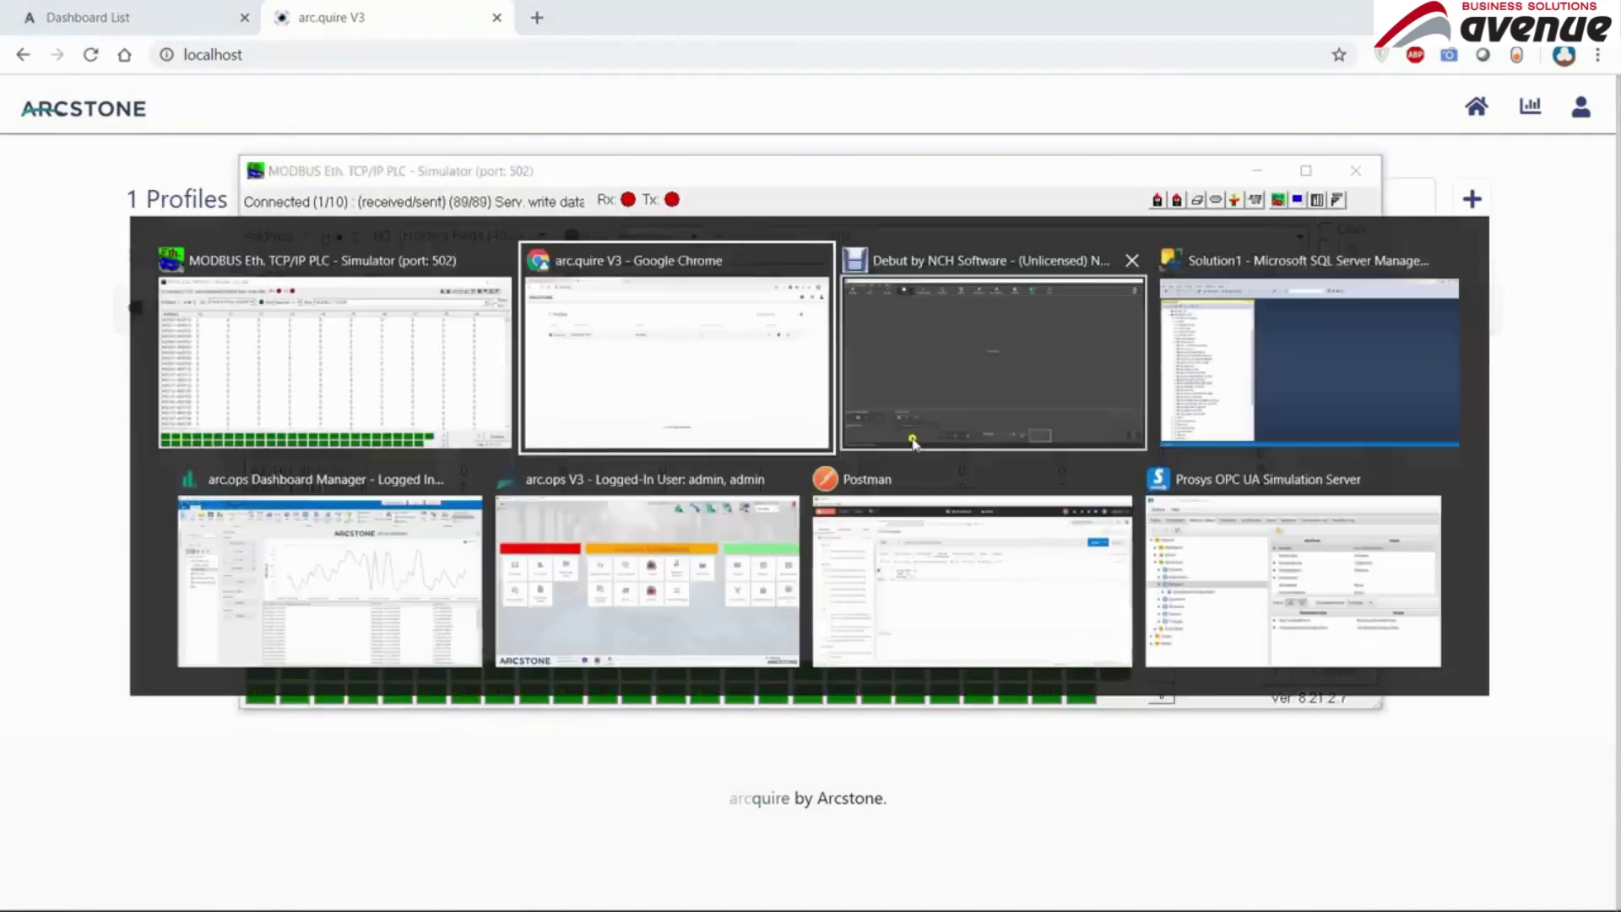
{"action": "left_click", "coordinate": [1289, 377]}
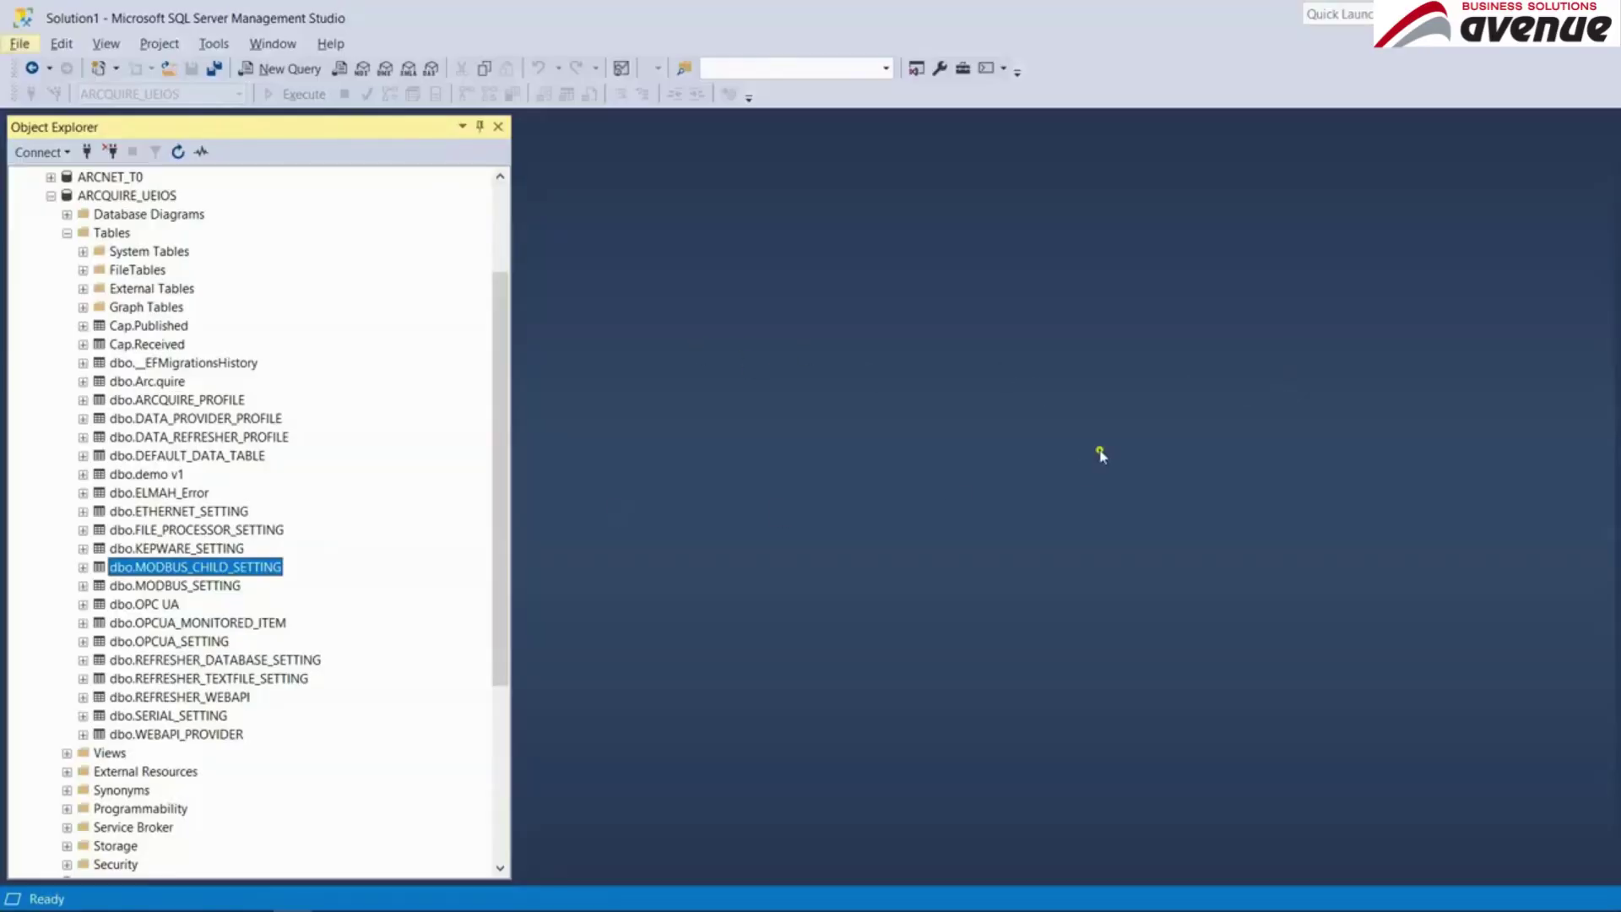
{"action": "left_click", "coordinate": [157, 195]}
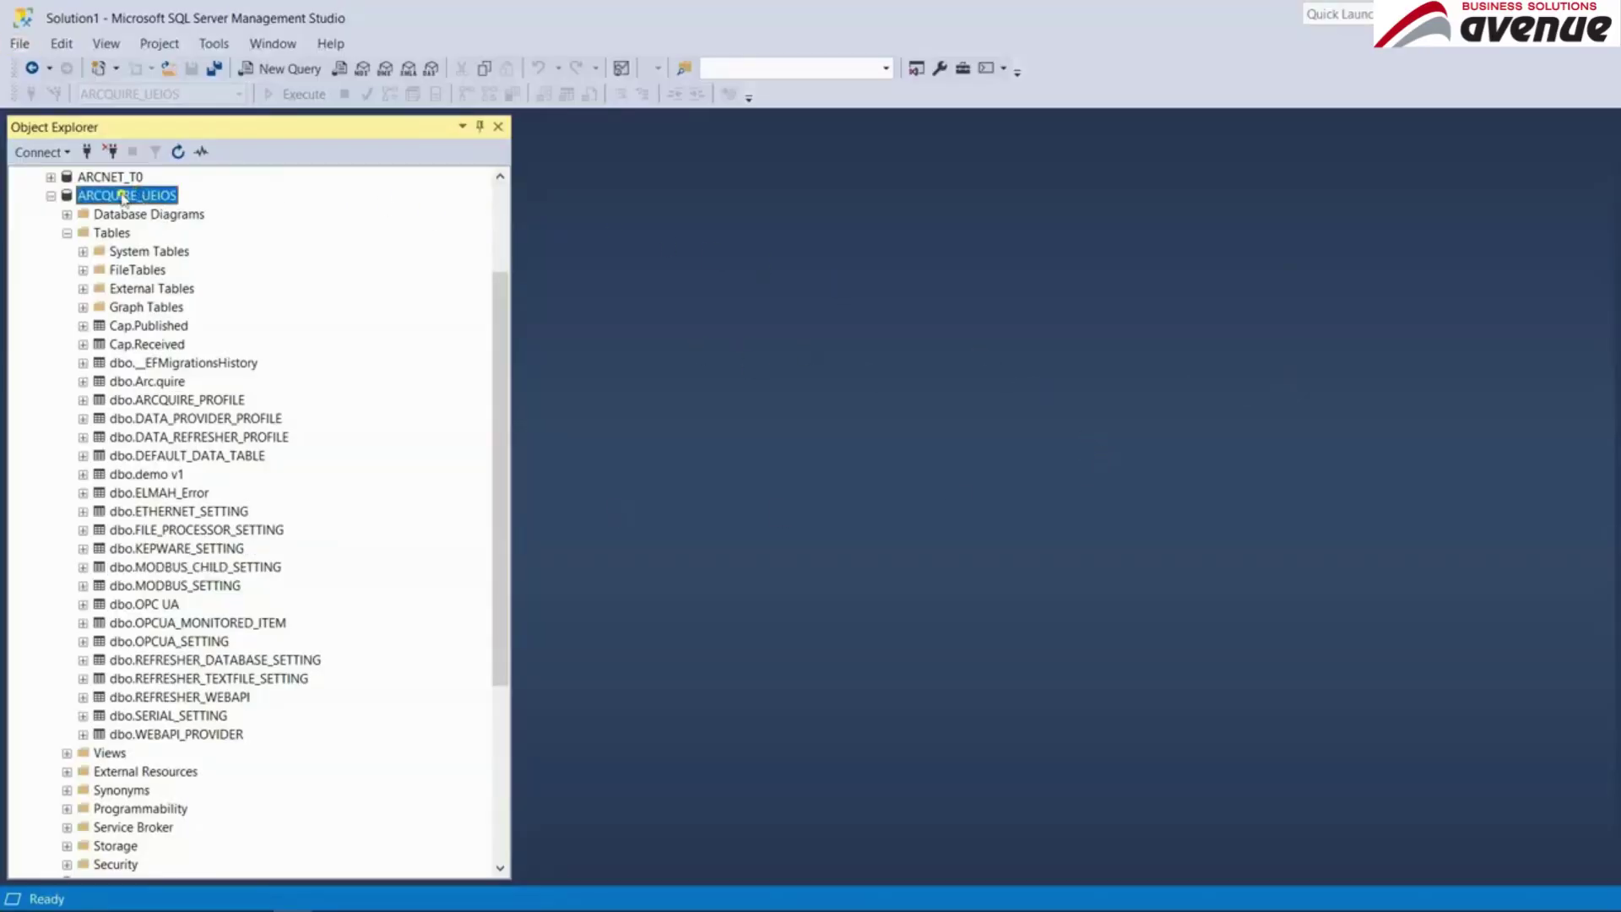
{"action": "right_click", "coordinate": [151, 197]}
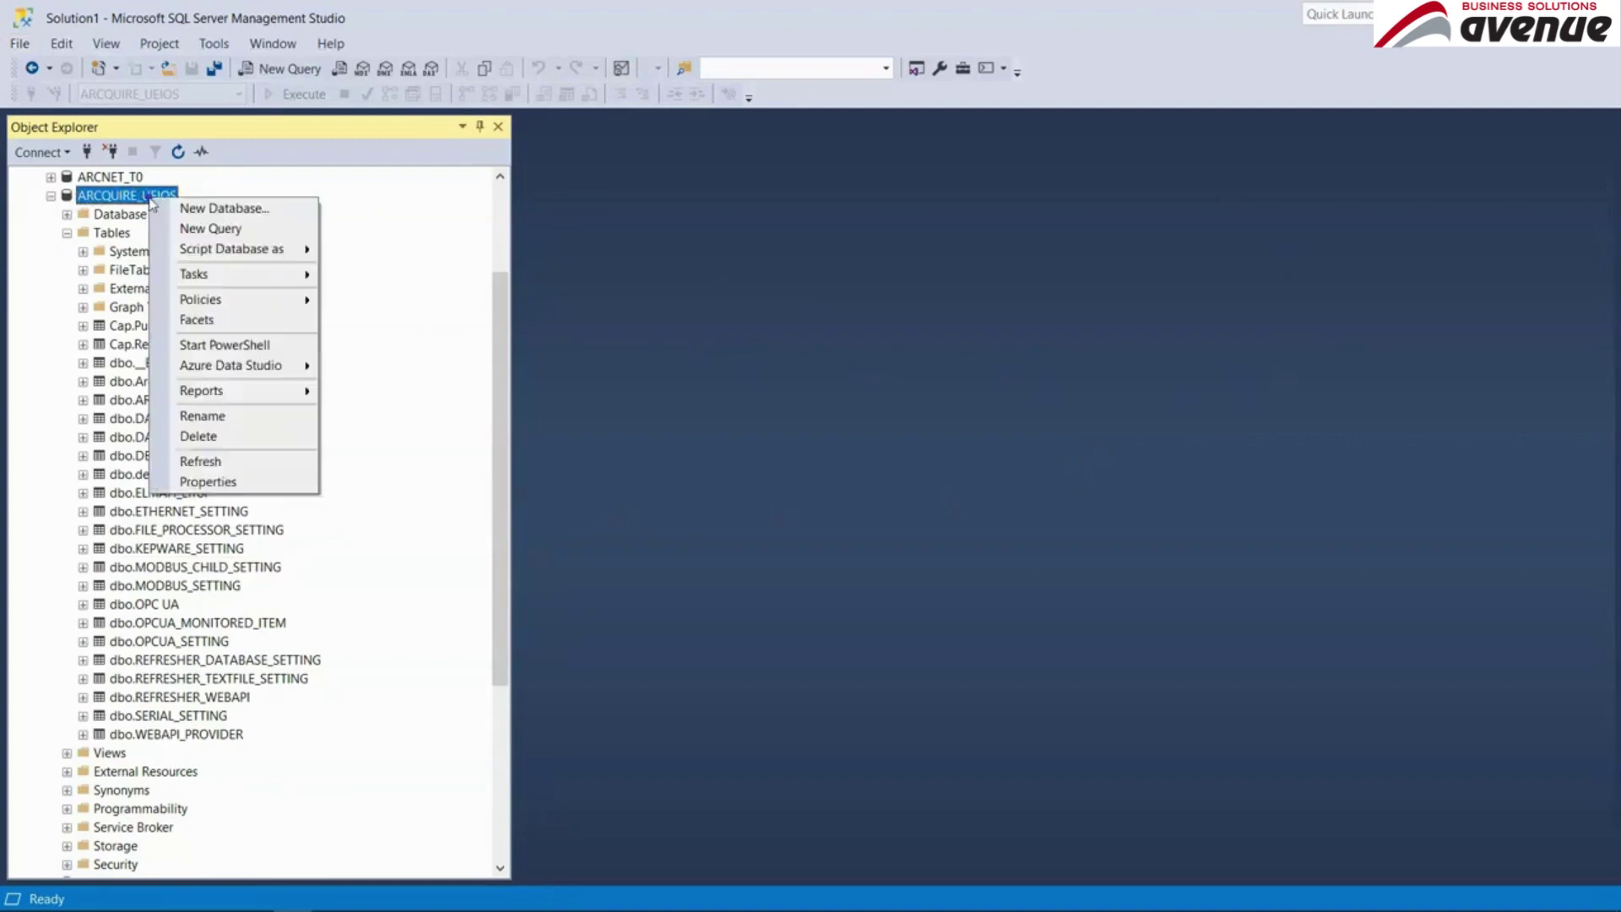
{"action": "left_click", "coordinate": [210, 457]}
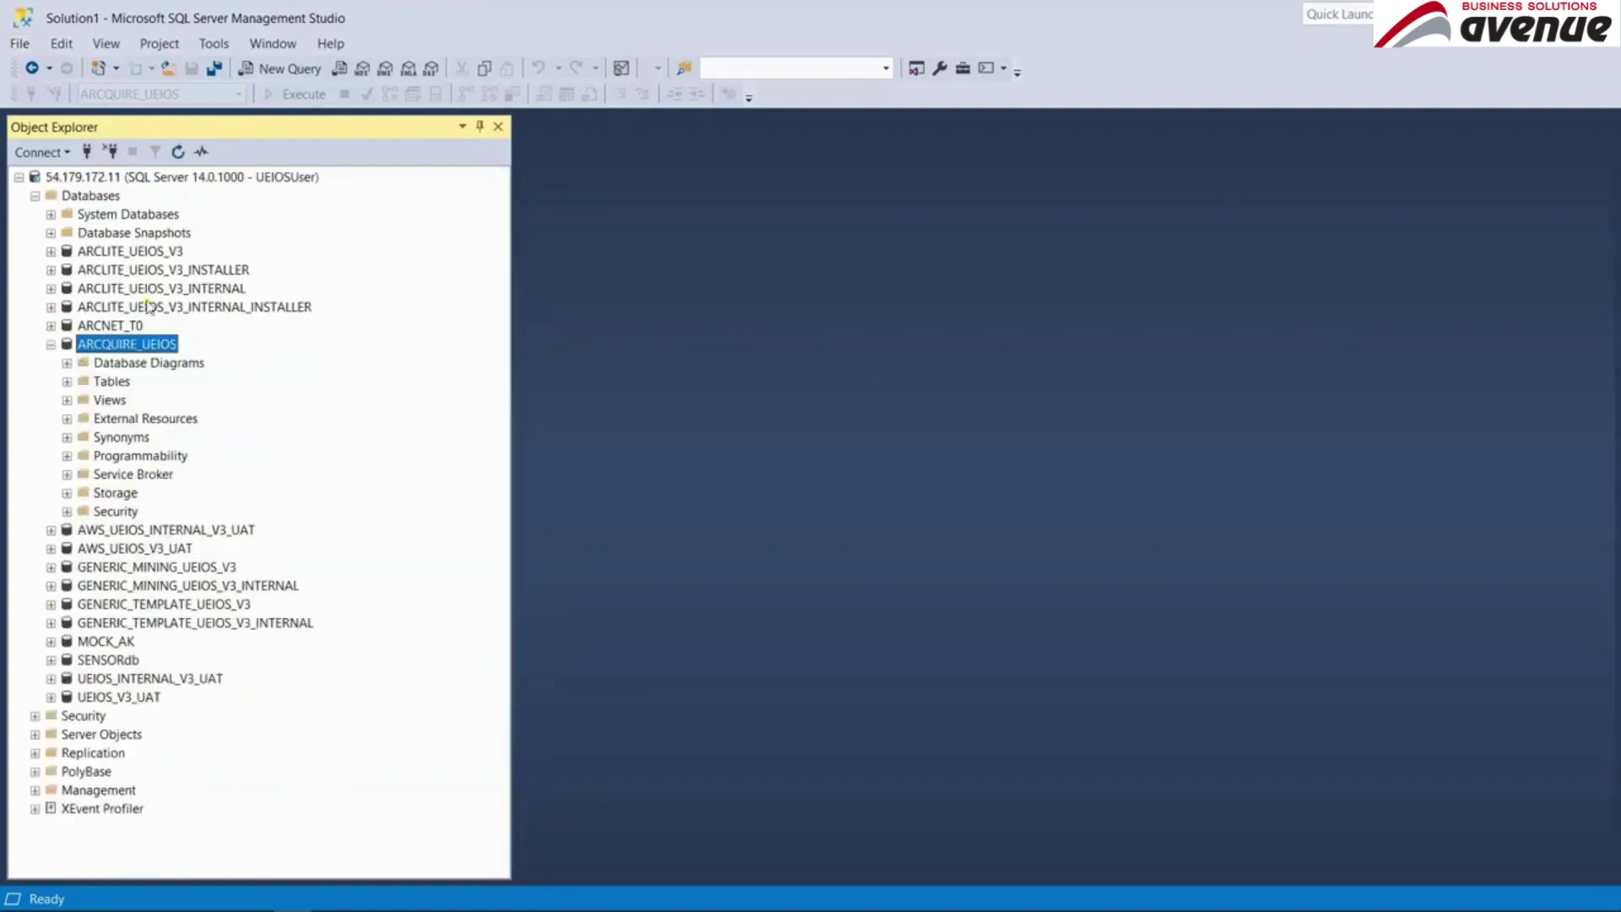
{"action": "double_click", "coordinate": [112, 381]}
{"action": "scroll", "coordinate": [143, 376], "scroll_direction": "down", "scroll_amount": 2}
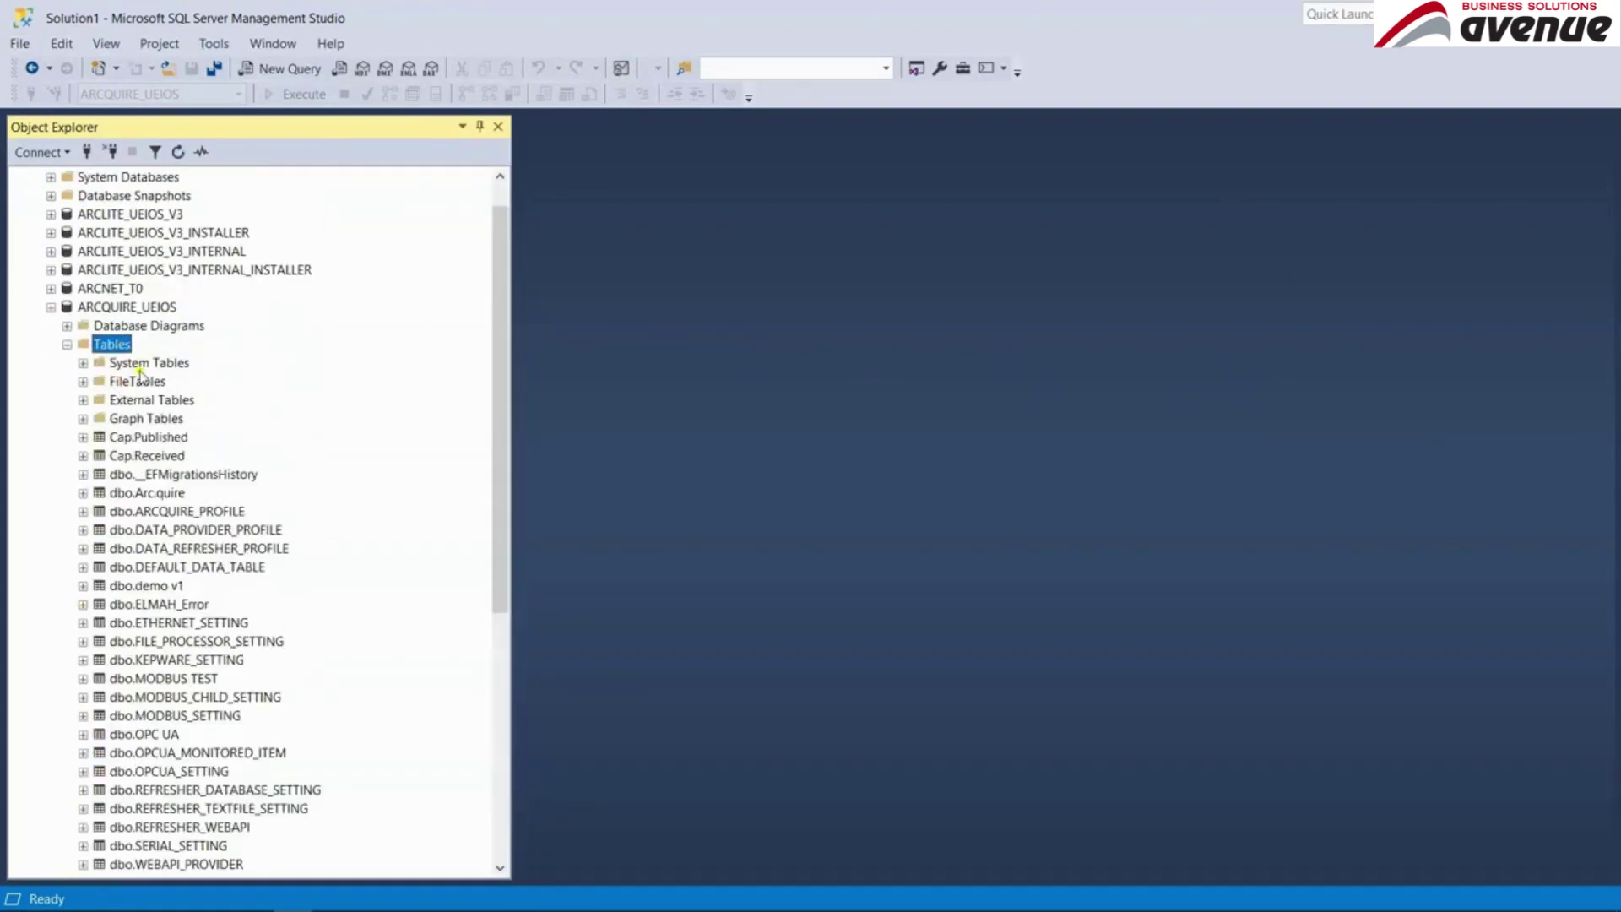
- Query the top 1000 rows of the dbo.MODBUS TEST table
{"action": "left_click", "coordinate": [185, 622]}
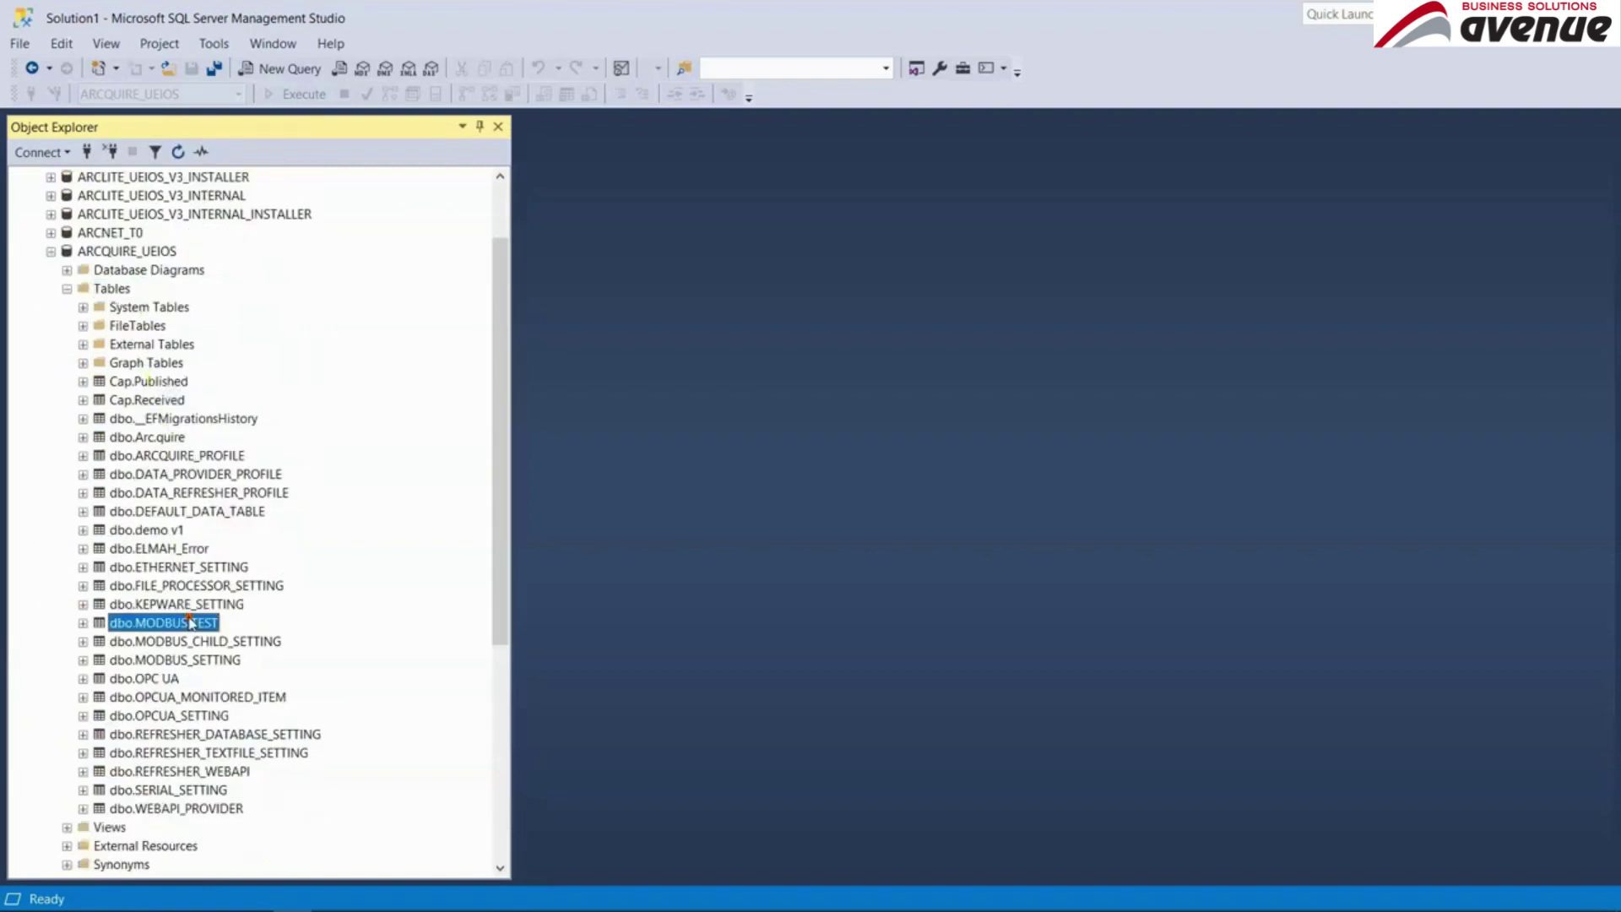
{"action": "right_click", "coordinate": [213, 625]}
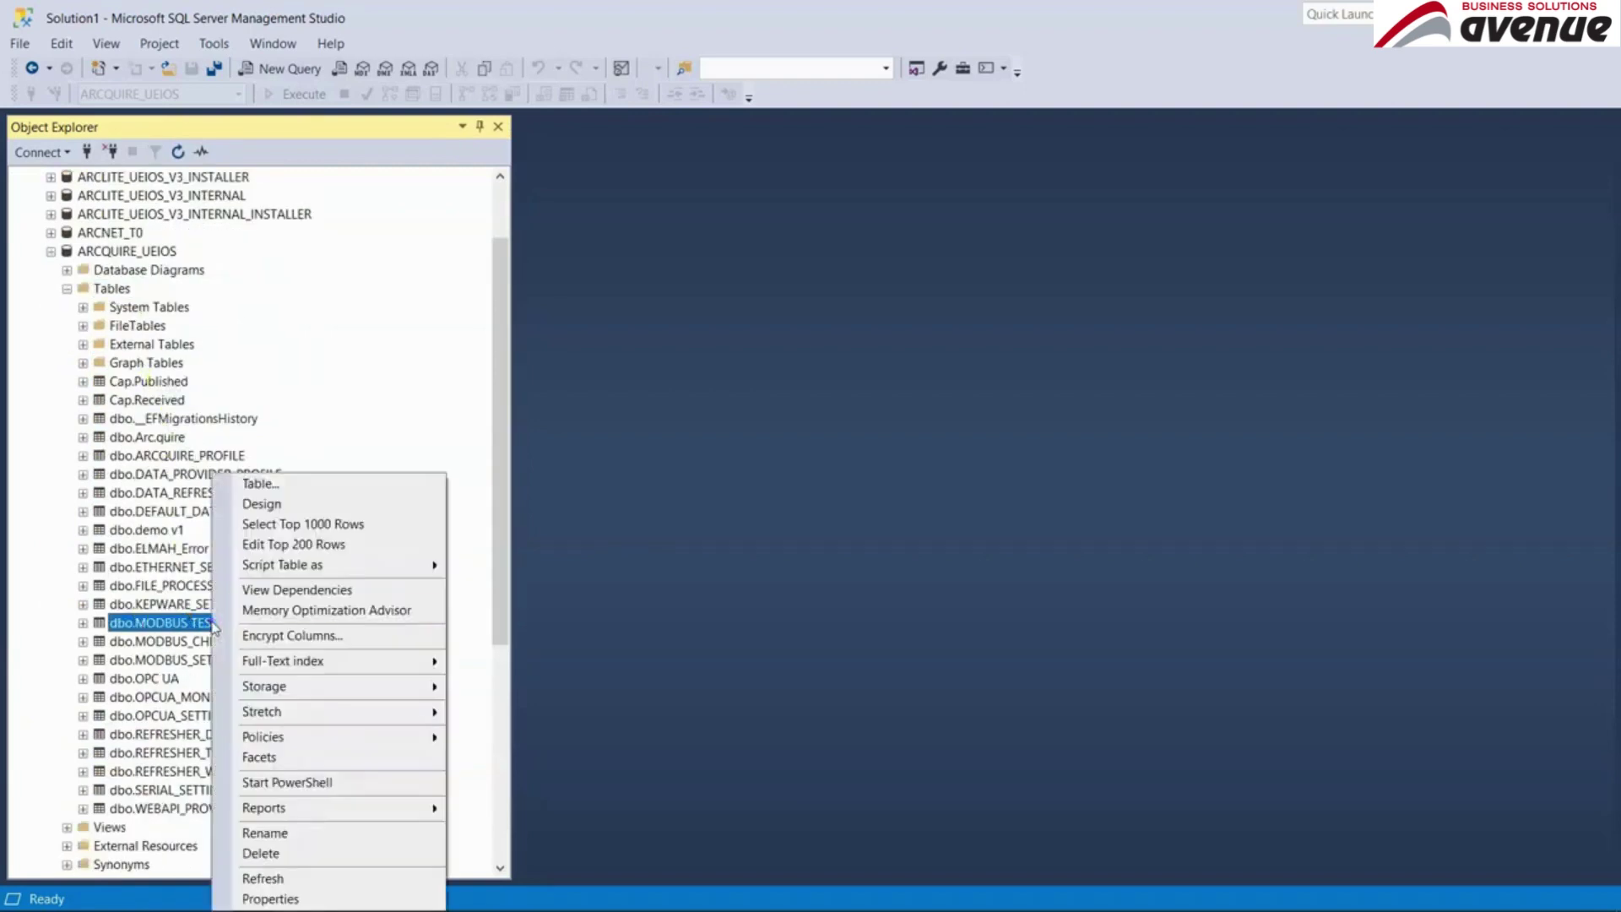
{"action": "left_click", "coordinate": [329, 527]}
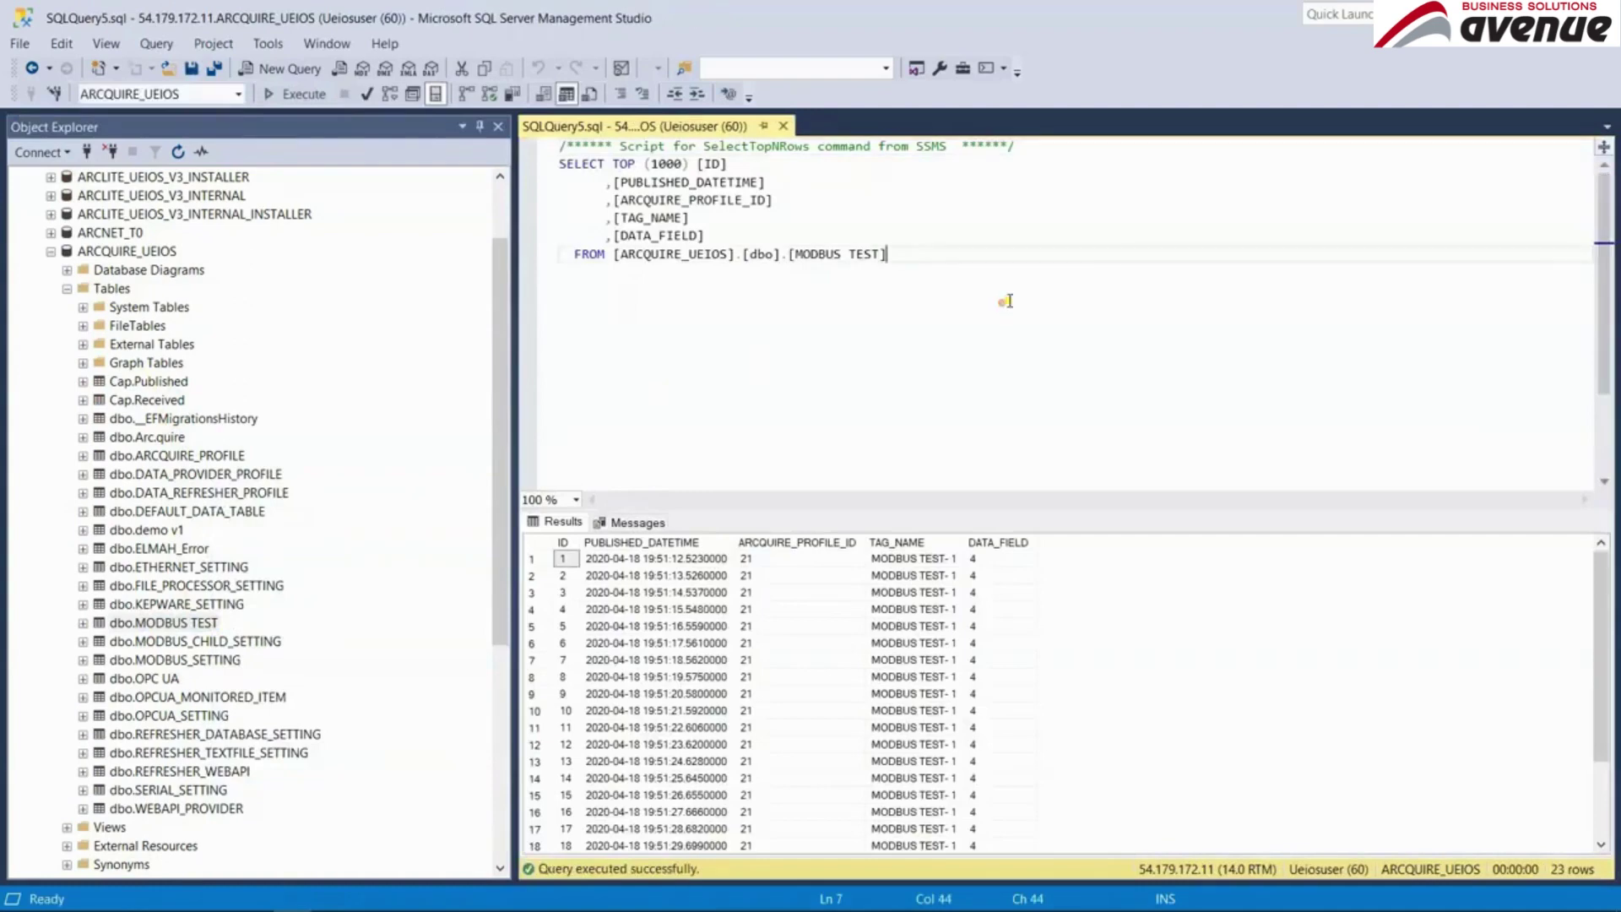
- Add "order by id desc" to the end of the query and run it
{"action": "left_click", "coordinate": [1007, 302]}
{"action": "key", "text": "Return"}
{"action": "type", "text": "order by"}
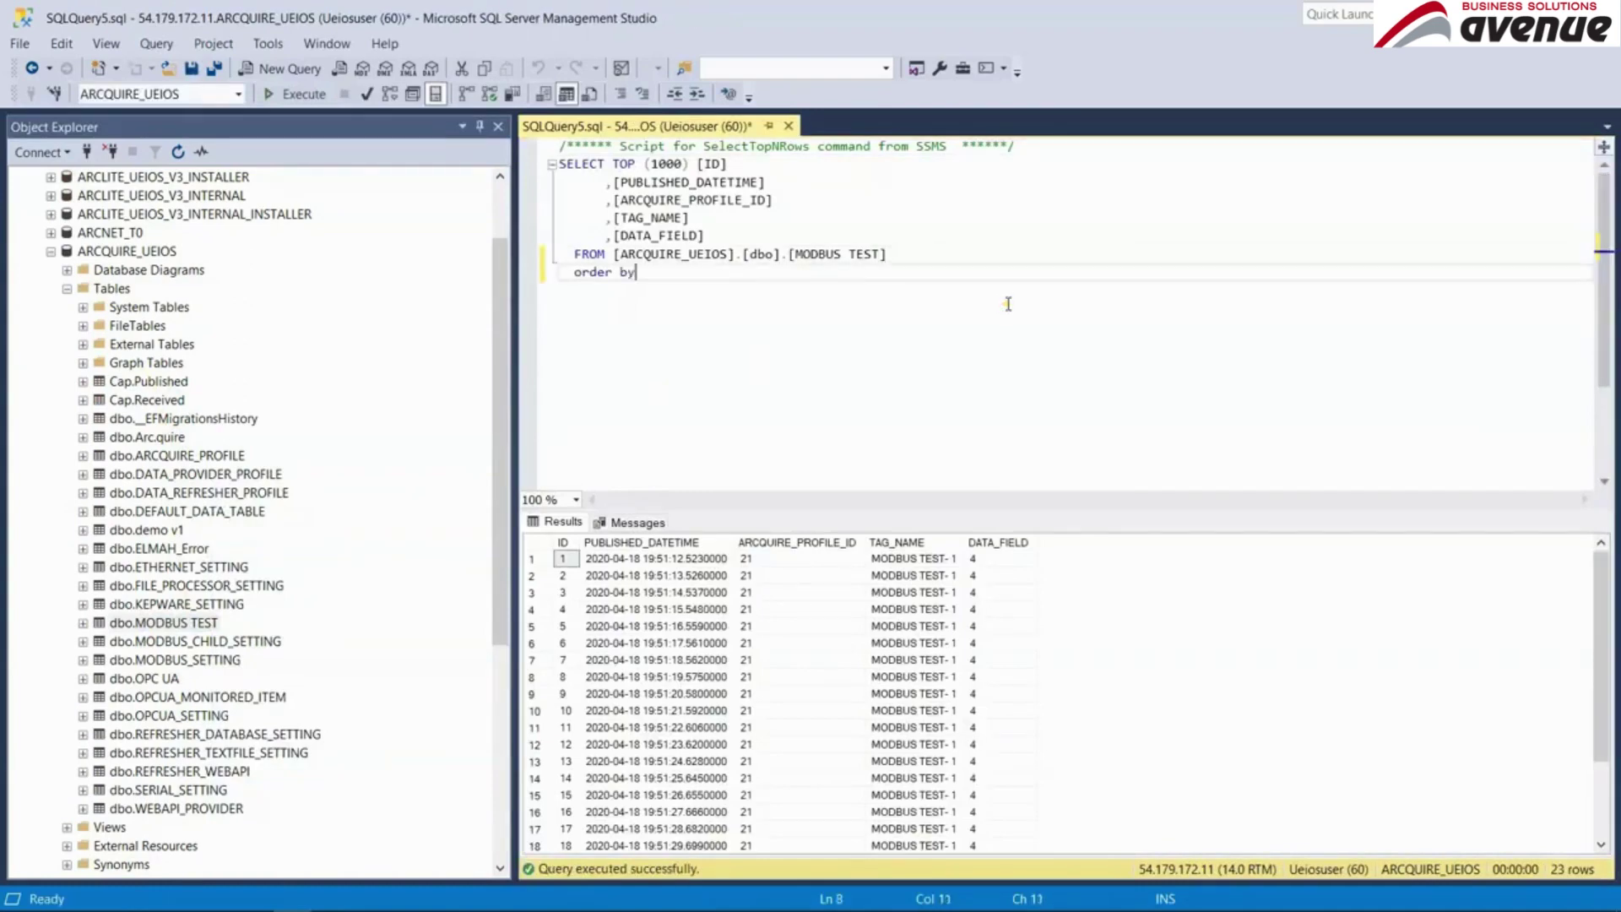
{"action": "type", "text": " id desc"}
{"action": "key", "text": "F5"}
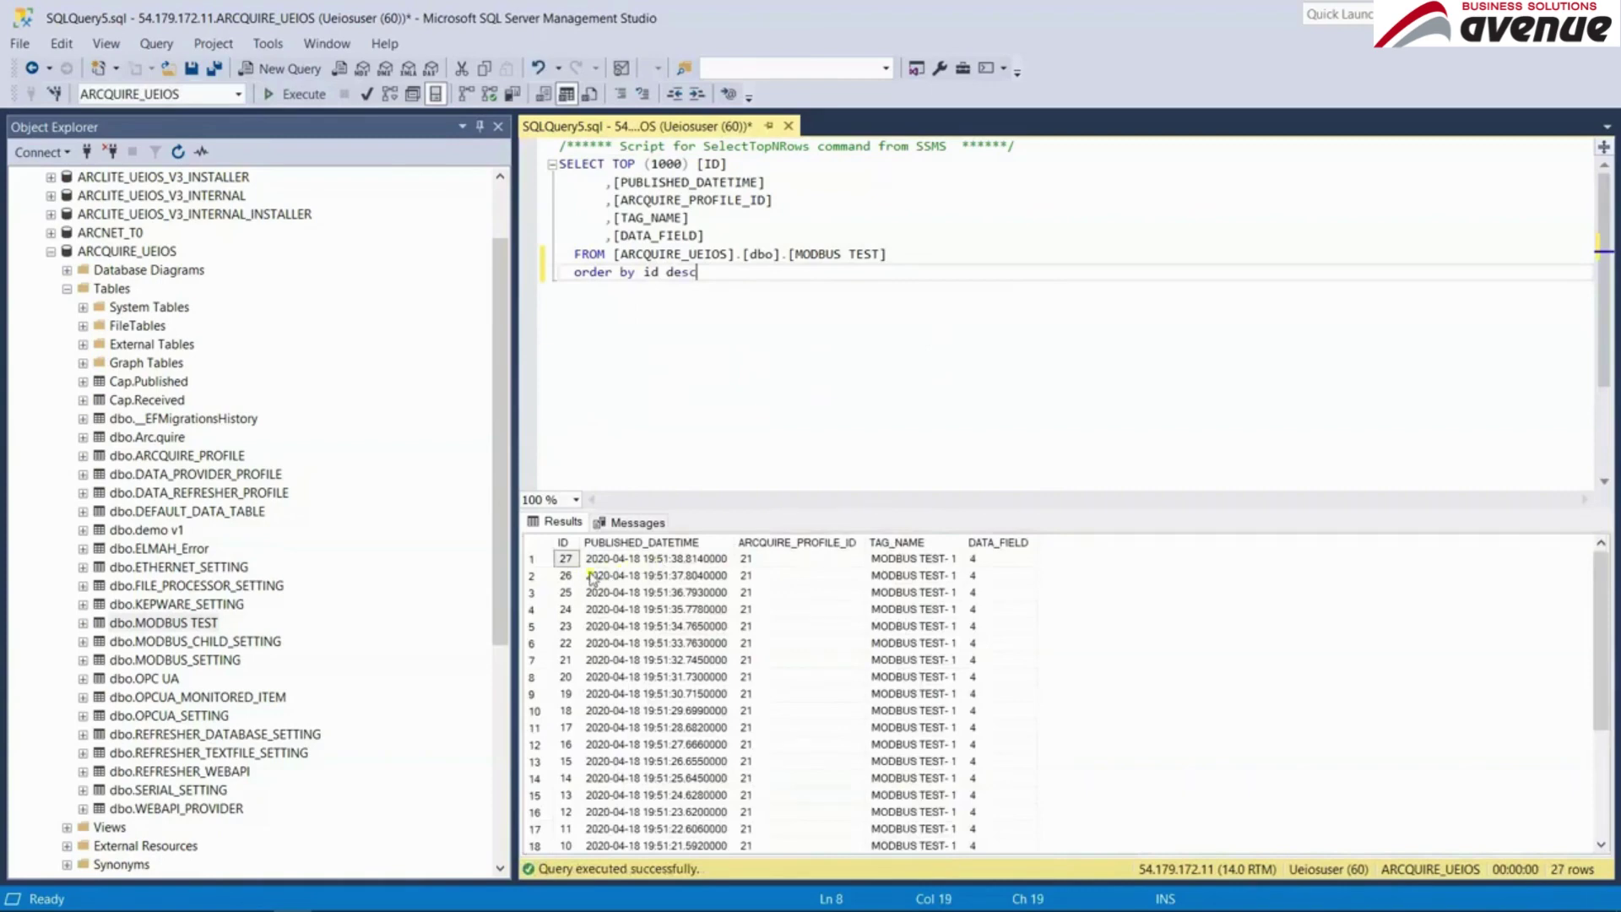
- Rerun the query for new records and inspect the newest row's data field, tag name and profile ID
{"action": "key", "text": "F5"}
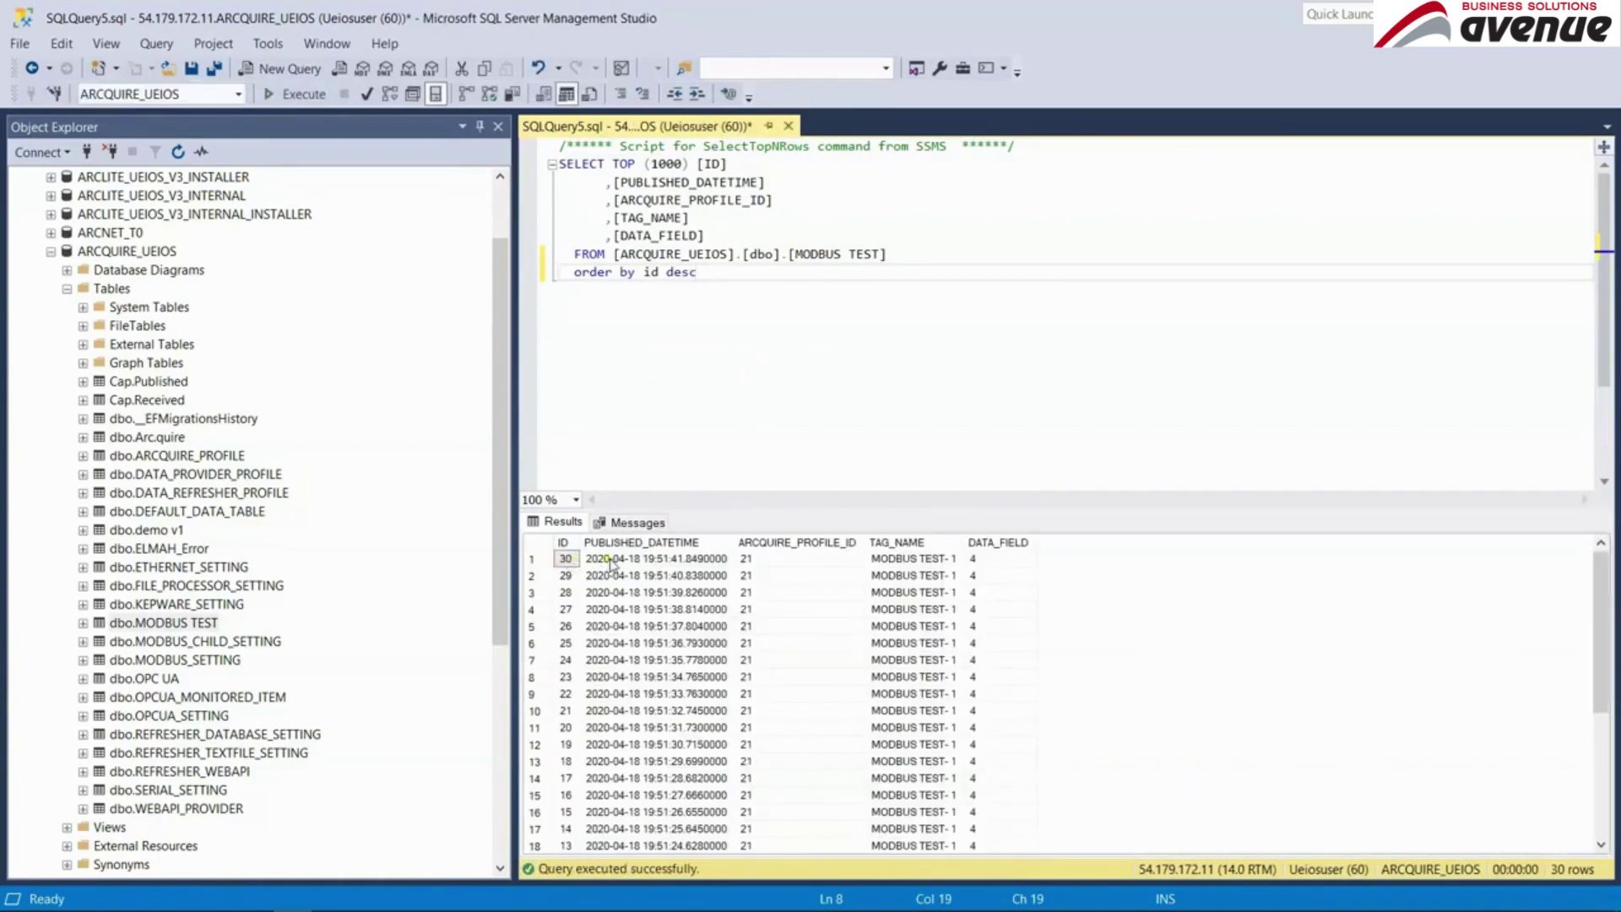
{"action": "key", "text": "F5"}
{"action": "left_click", "coordinate": [975, 560]}
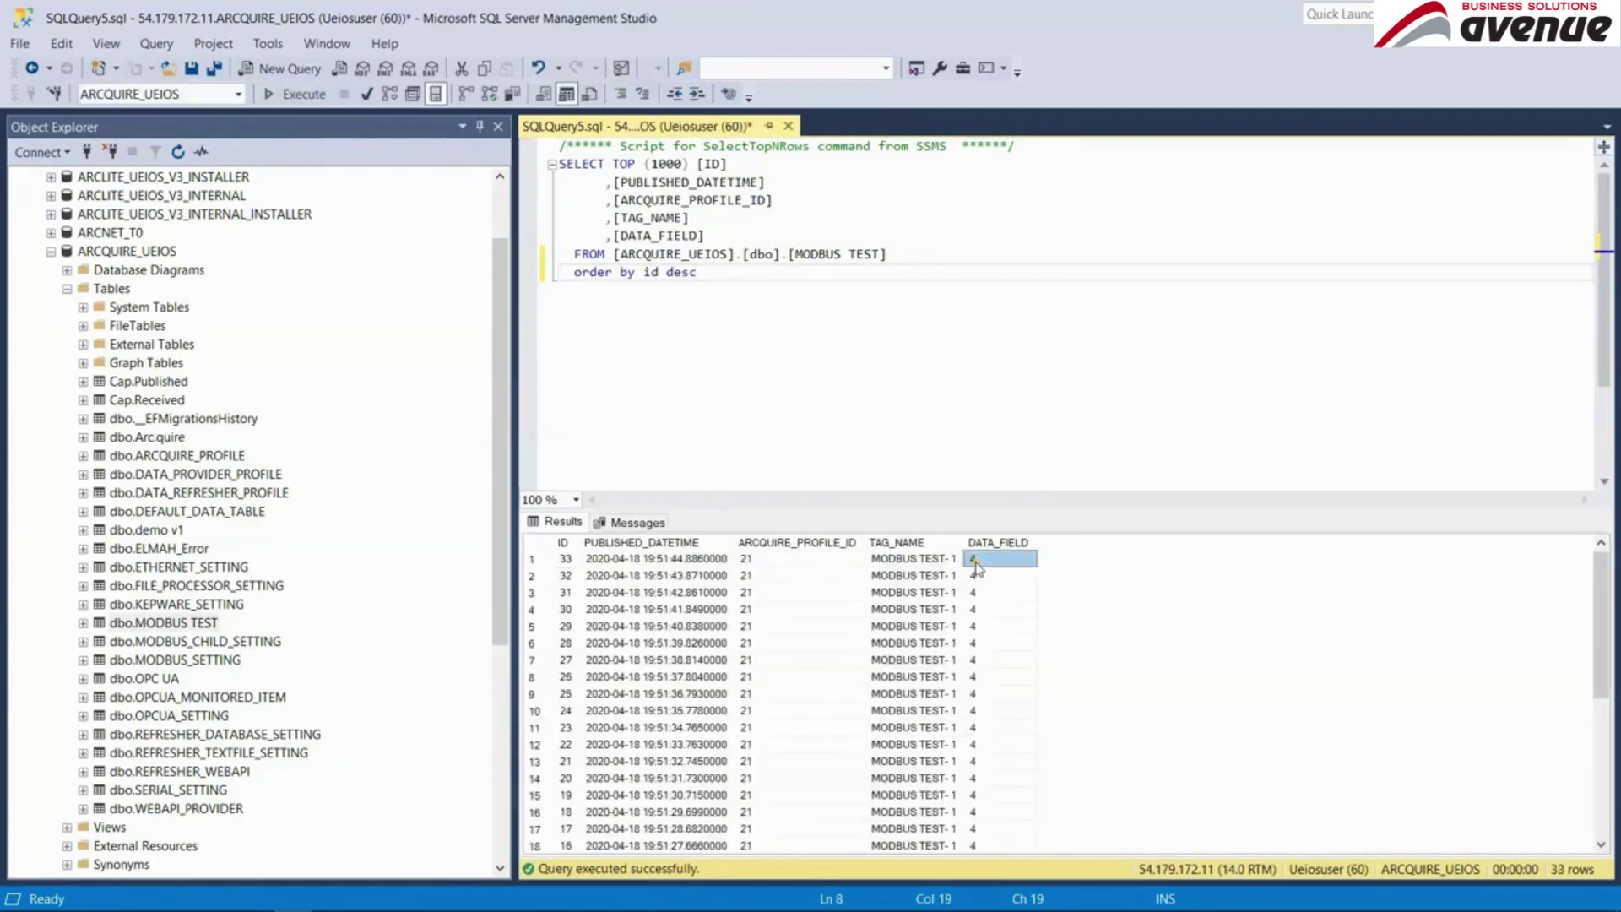
{"action": "left_click", "coordinate": [929, 561]}
{"action": "left_click", "coordinate": [802, 561]}
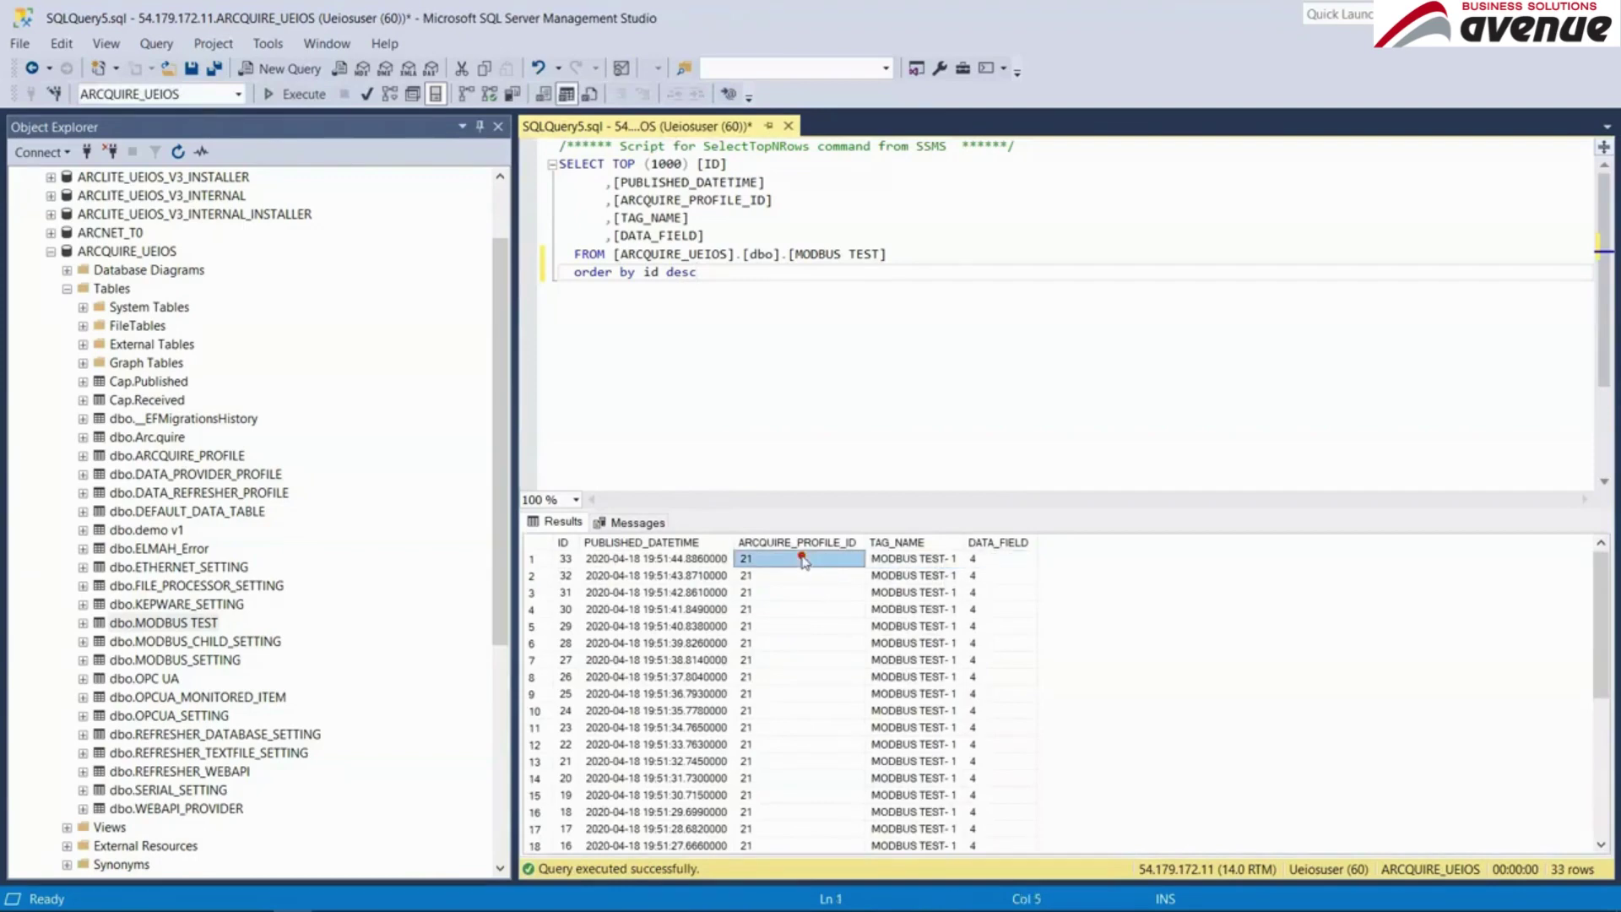
- Switch to the MODBUS simulator and set holding register 400002 to 123
{"action": "key", "text": "alt+Tab"}
{"action": "key", "text": "alt+Tab"}
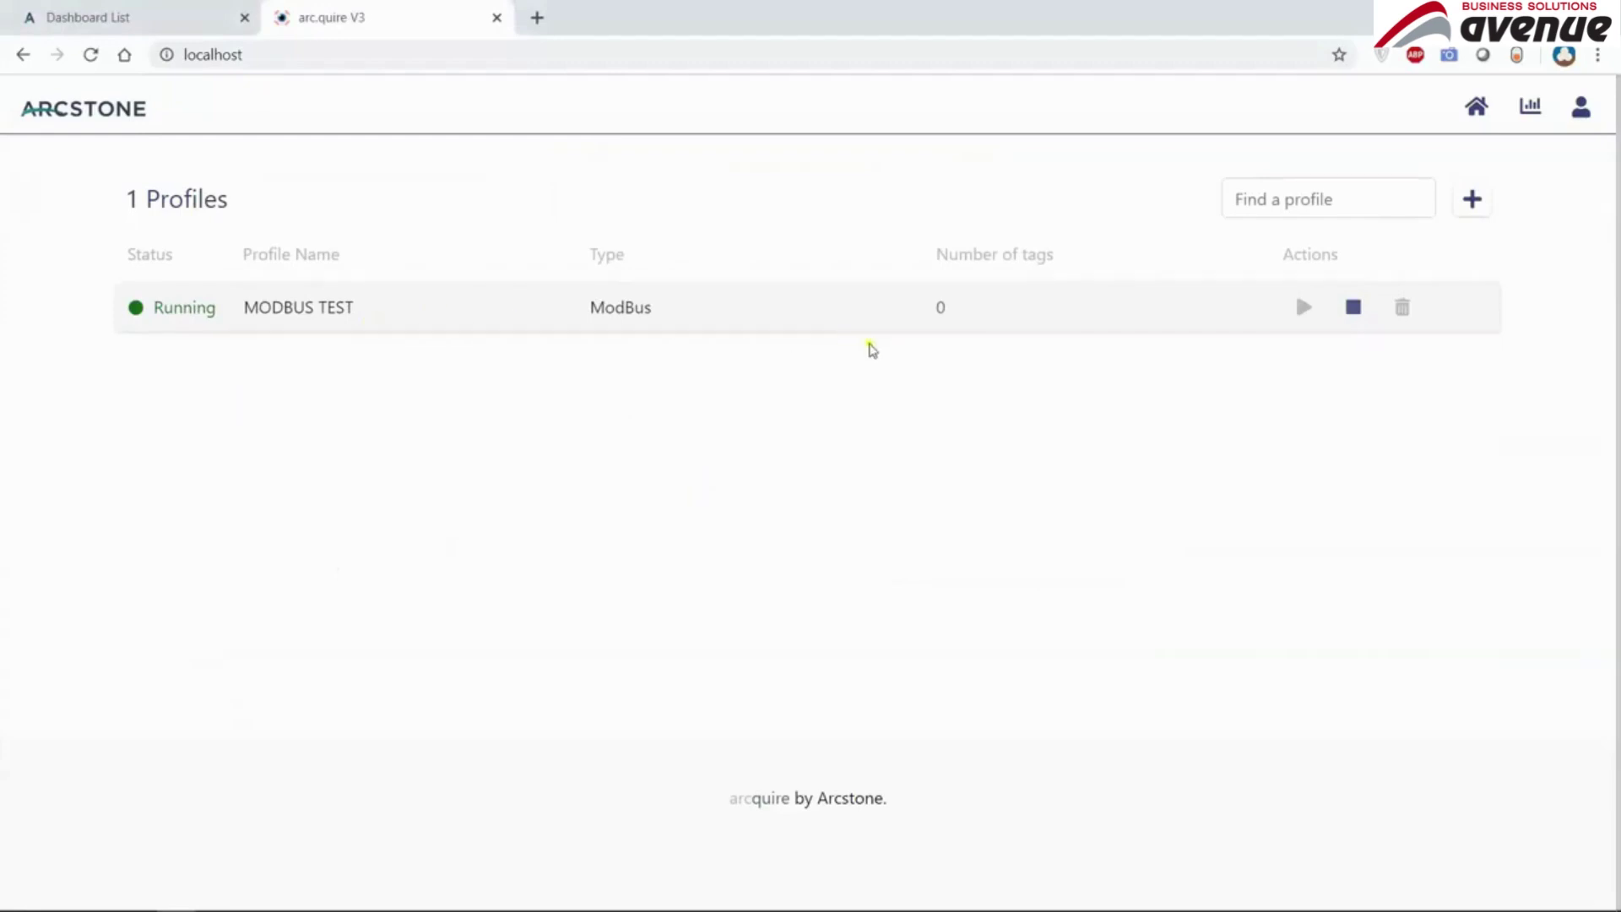
{"action": "key", "text": "alt+Tab"}
{"action": "left_click", "coordinate": [848, 365]}
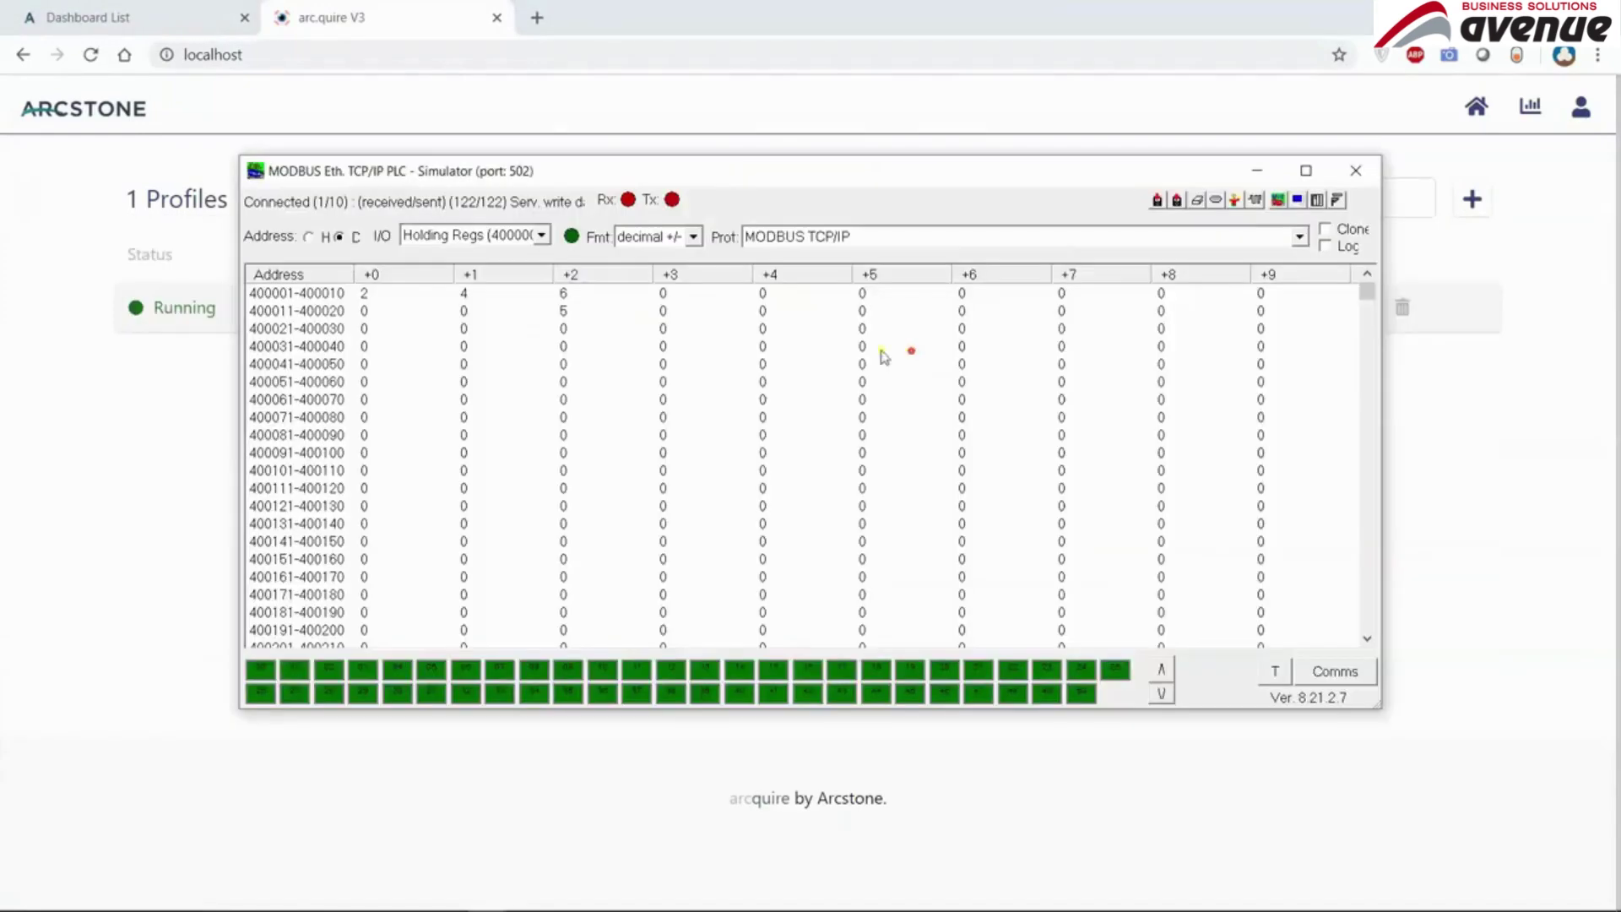
{"action": "double_click", "coordinate": [494, 295]}
{"action": "type", "text": "123"}
{"action": "left_click", "coordinate": [929, 431]}
- Return to SQL Server Management Studio and rerun the query to check the newest DATA_FIELD values
{"action": "key", "text": "alt+Tab"}
{"action": "left_click", "coordinate": [933, 434]}
{"action": "key", "text": "F5"}
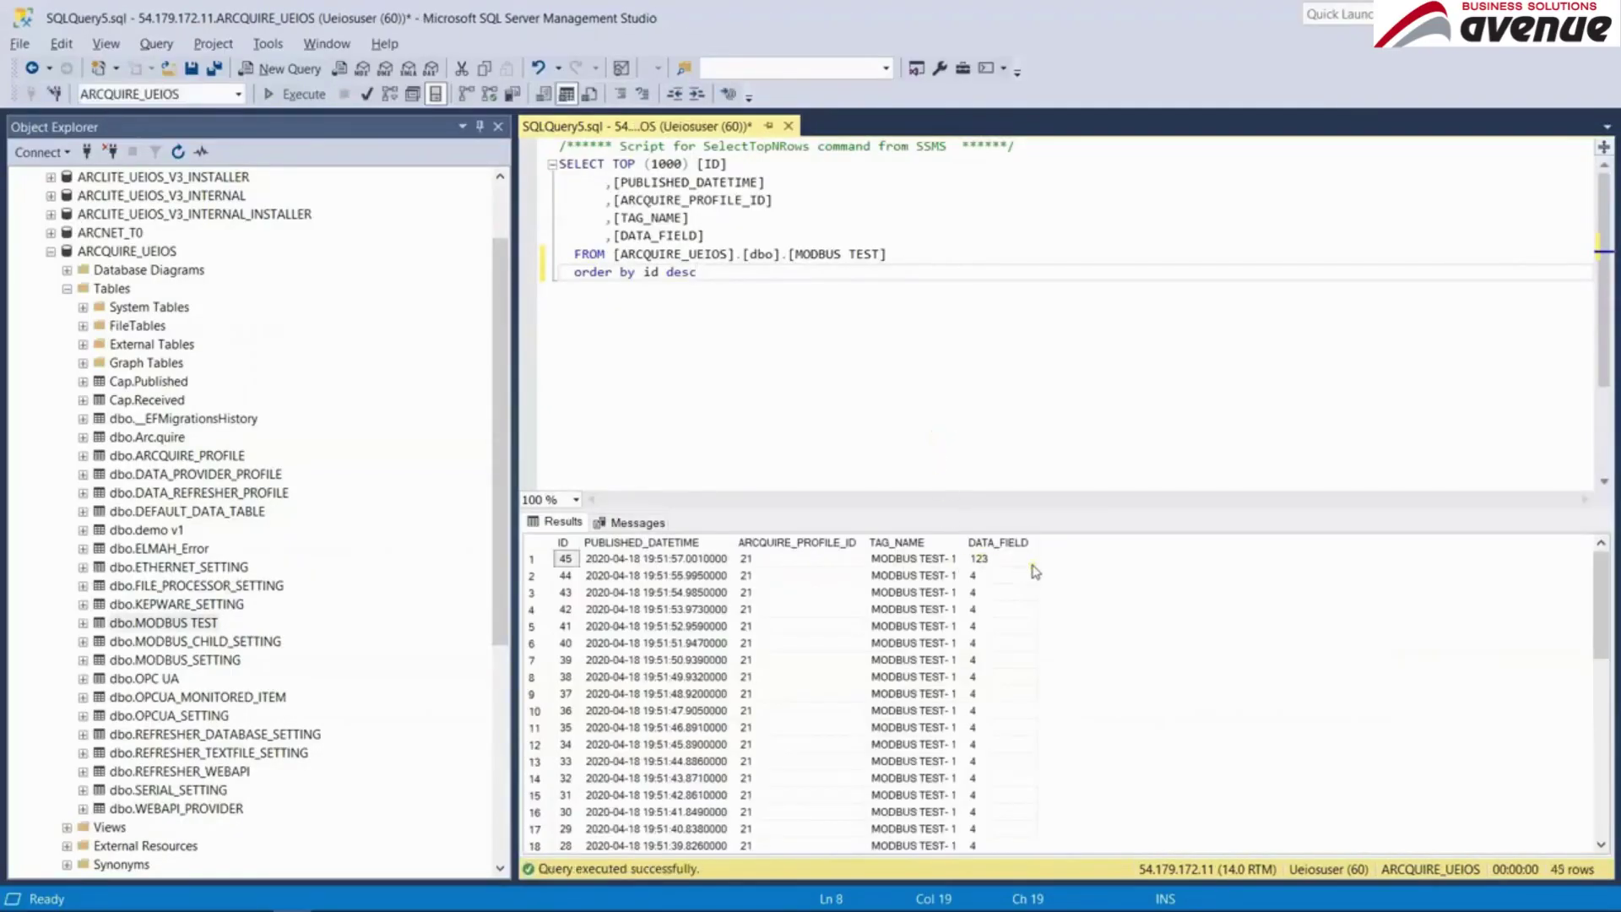
{"action": "key", "text": "F5"}
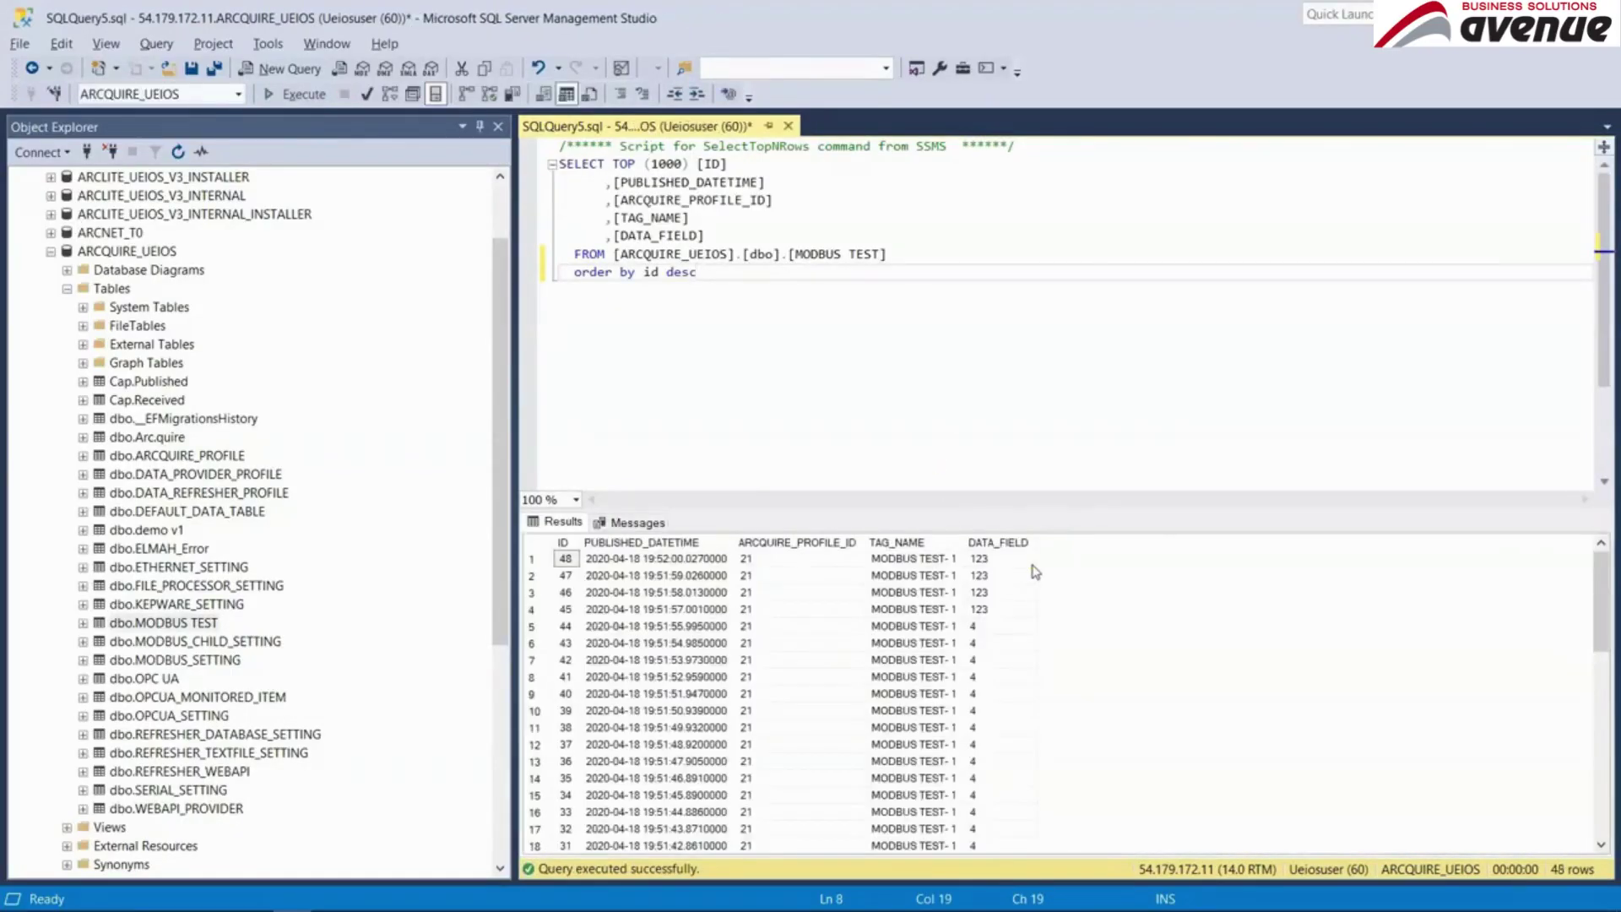
- Switch to the MODBUS simulator and set its animation to Increment BYTES so the register values keep changing
{"action": "key", "text": "alt+Tab"}
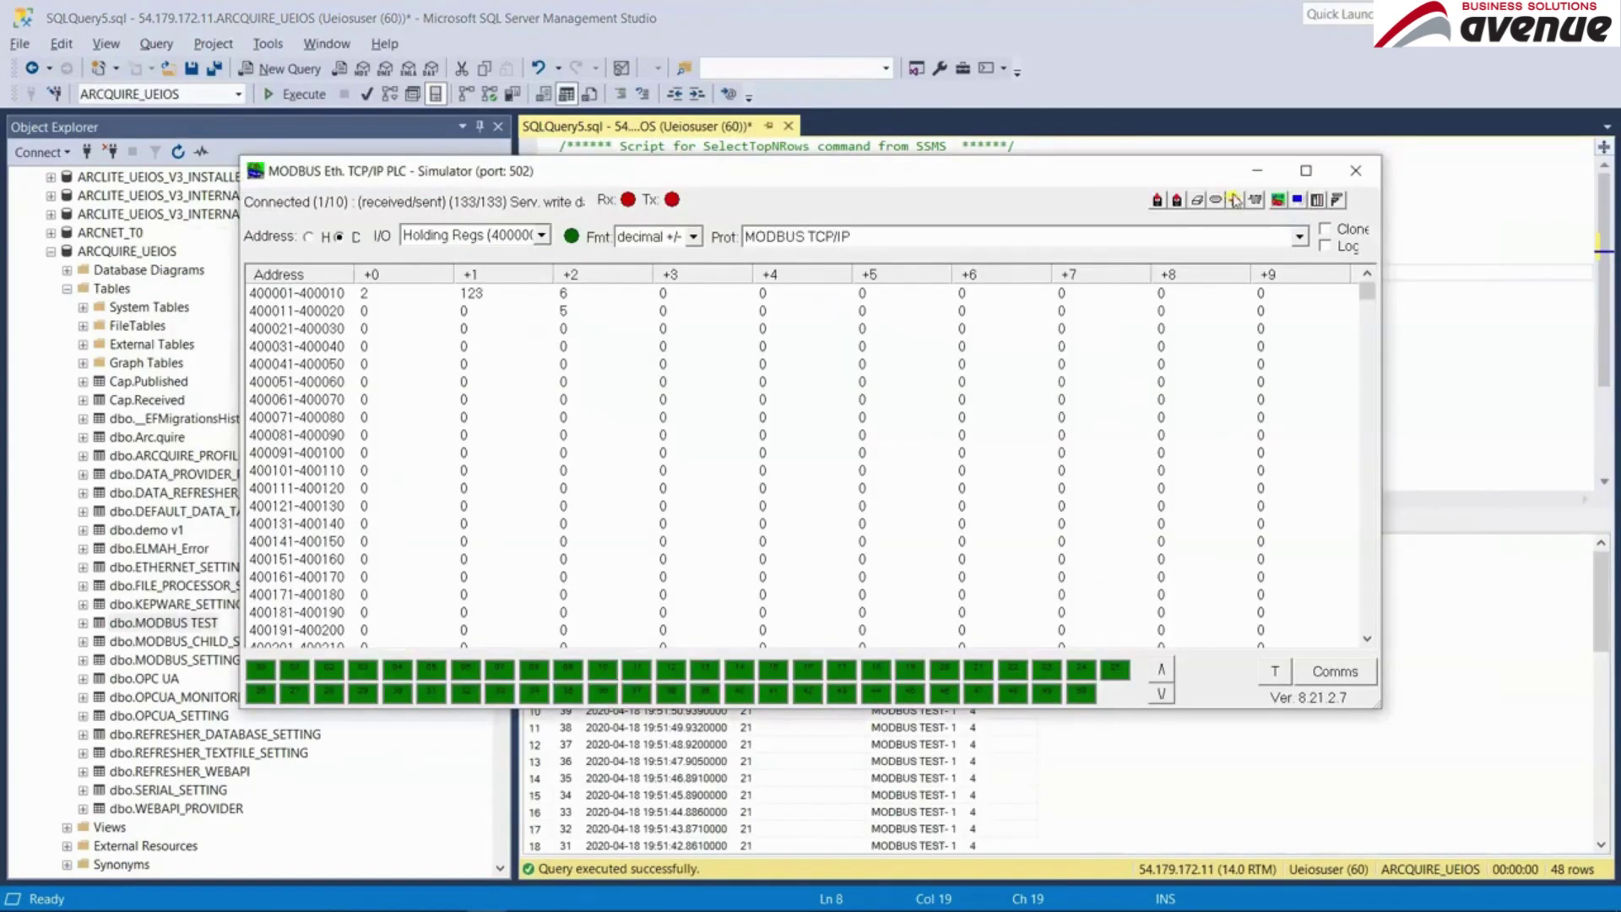
{"action": "left_click", "coordinate": [1234, 199]}
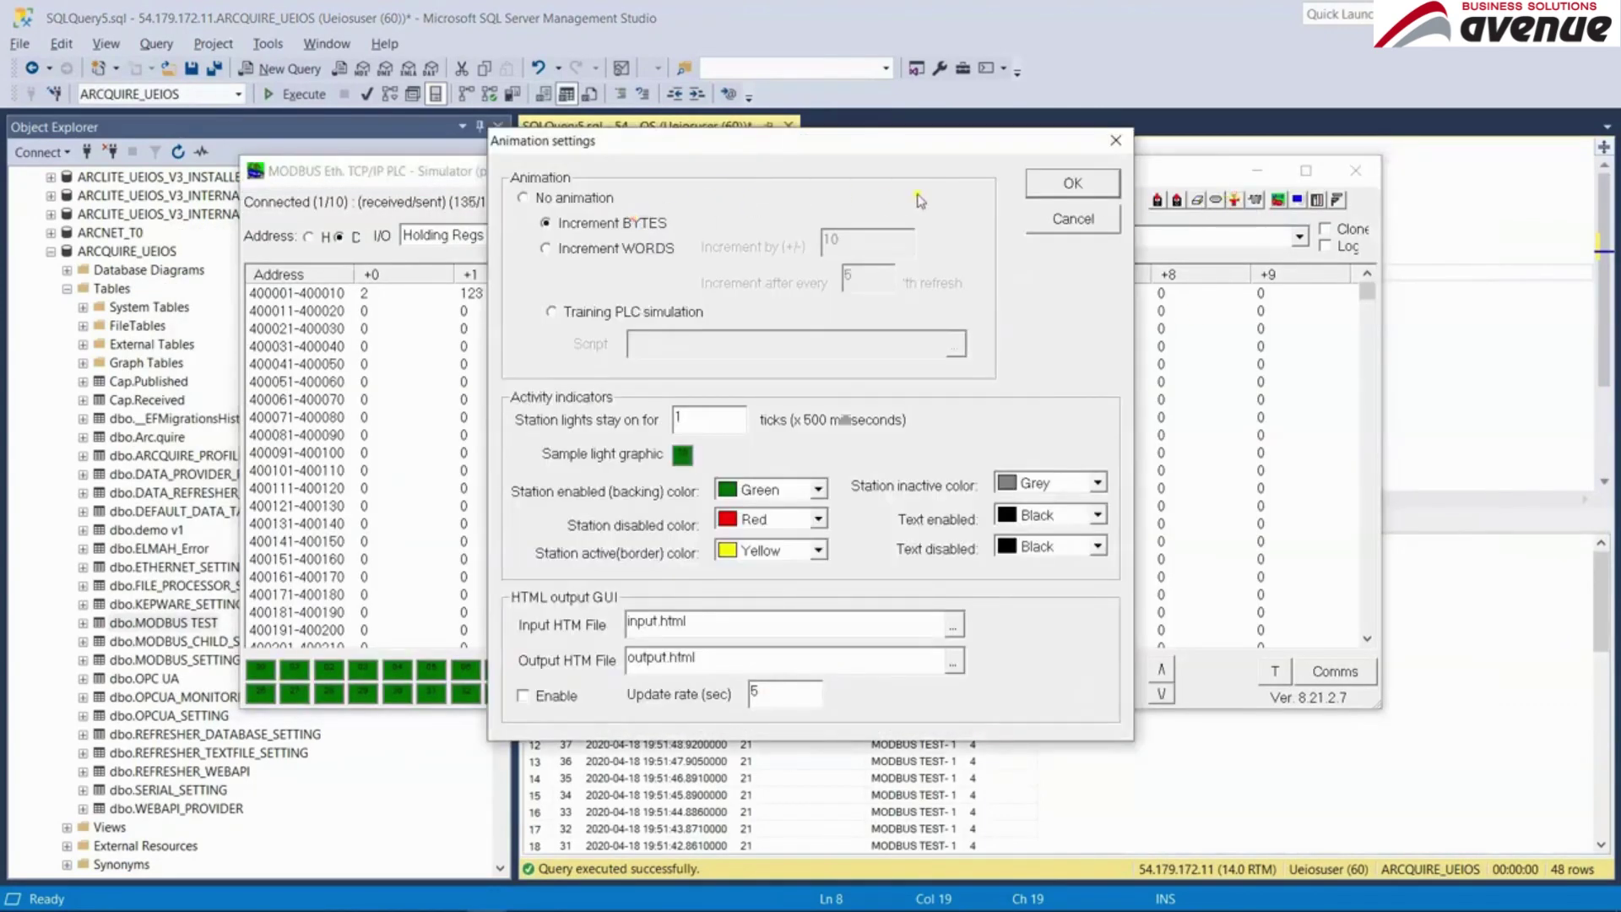
{"action": "left_click", "coordinate": [1054, 193]}
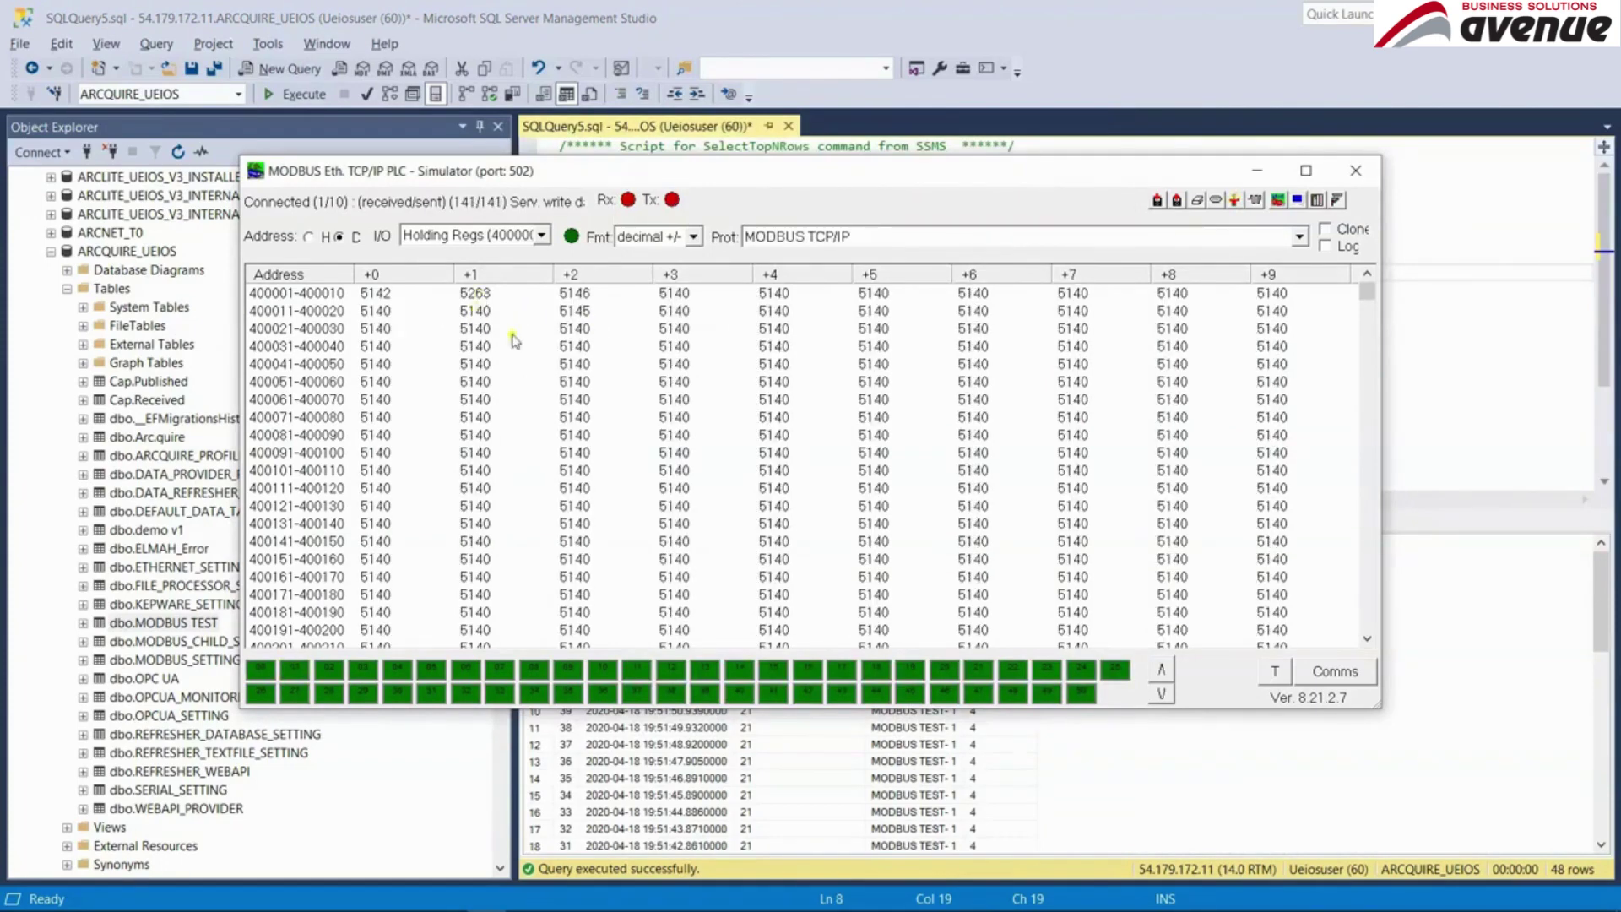
- Return to SQL Server Management Studio and rerun the query to check the changing DATA_FIELD values
{"action": "left_click", "coordinate": [1150, 308]}
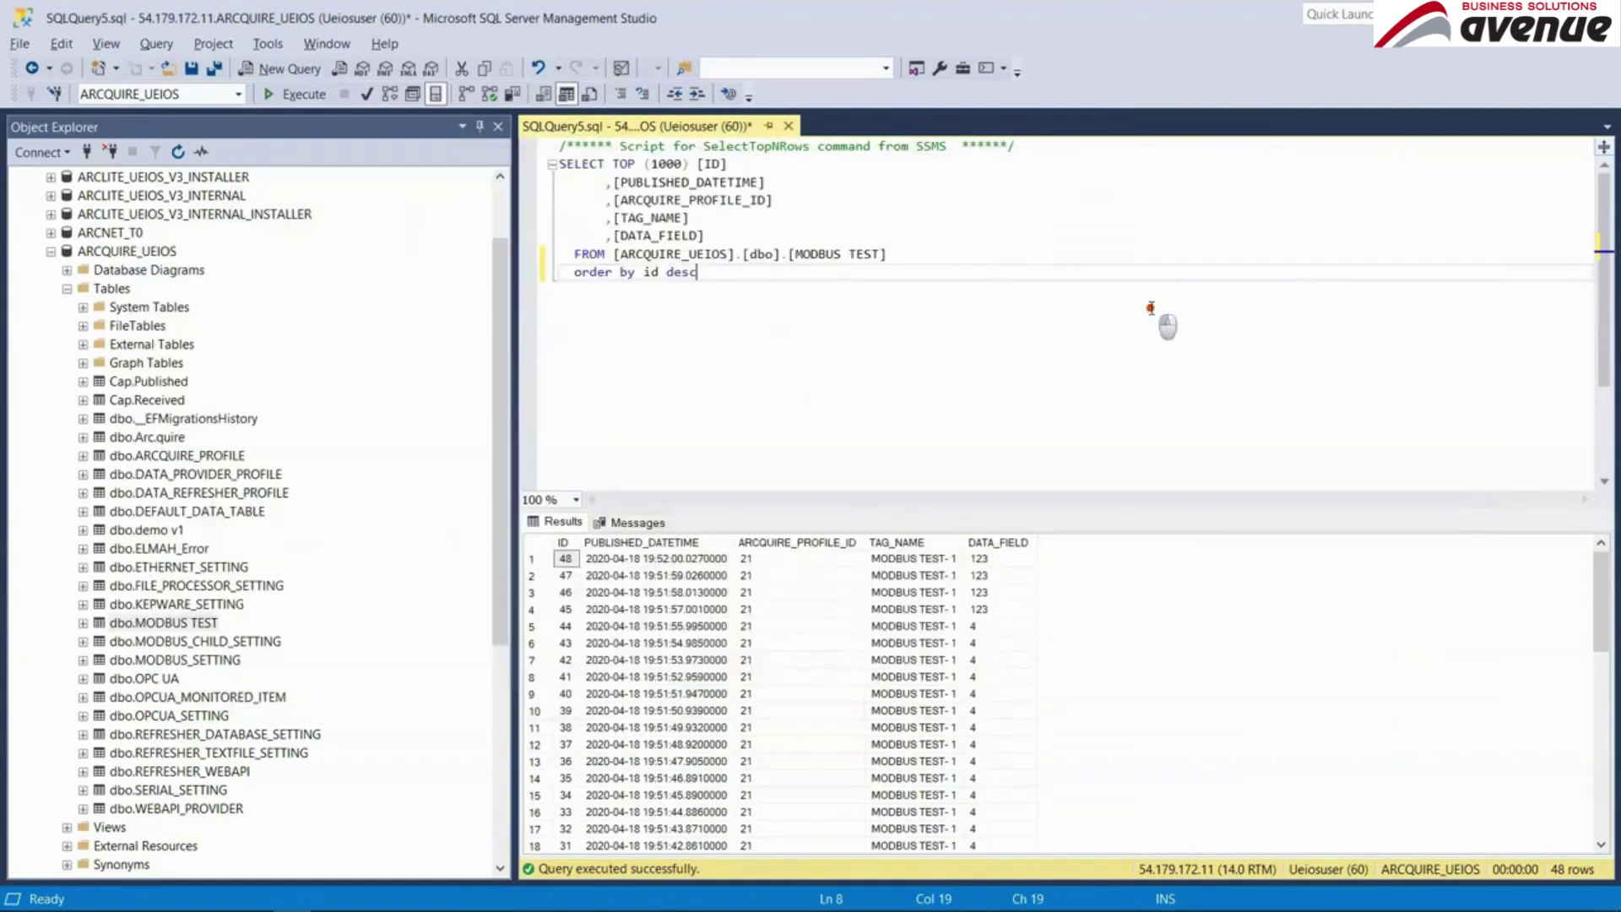
{"action": "key", "text": "F5"}
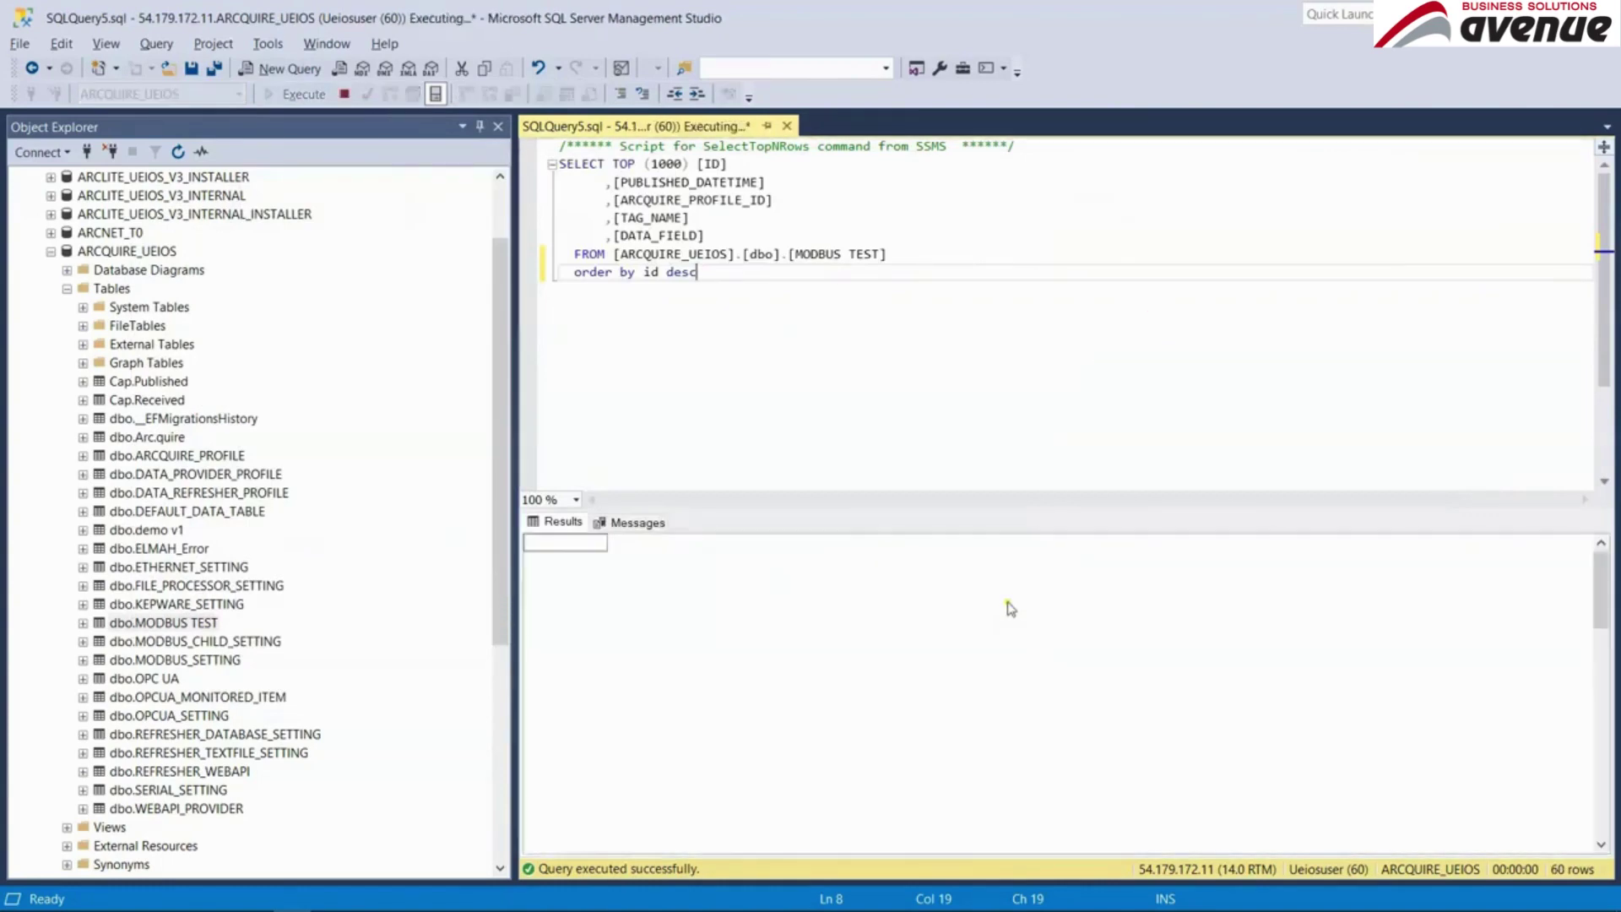
{"action": "key", "text": "F5"}
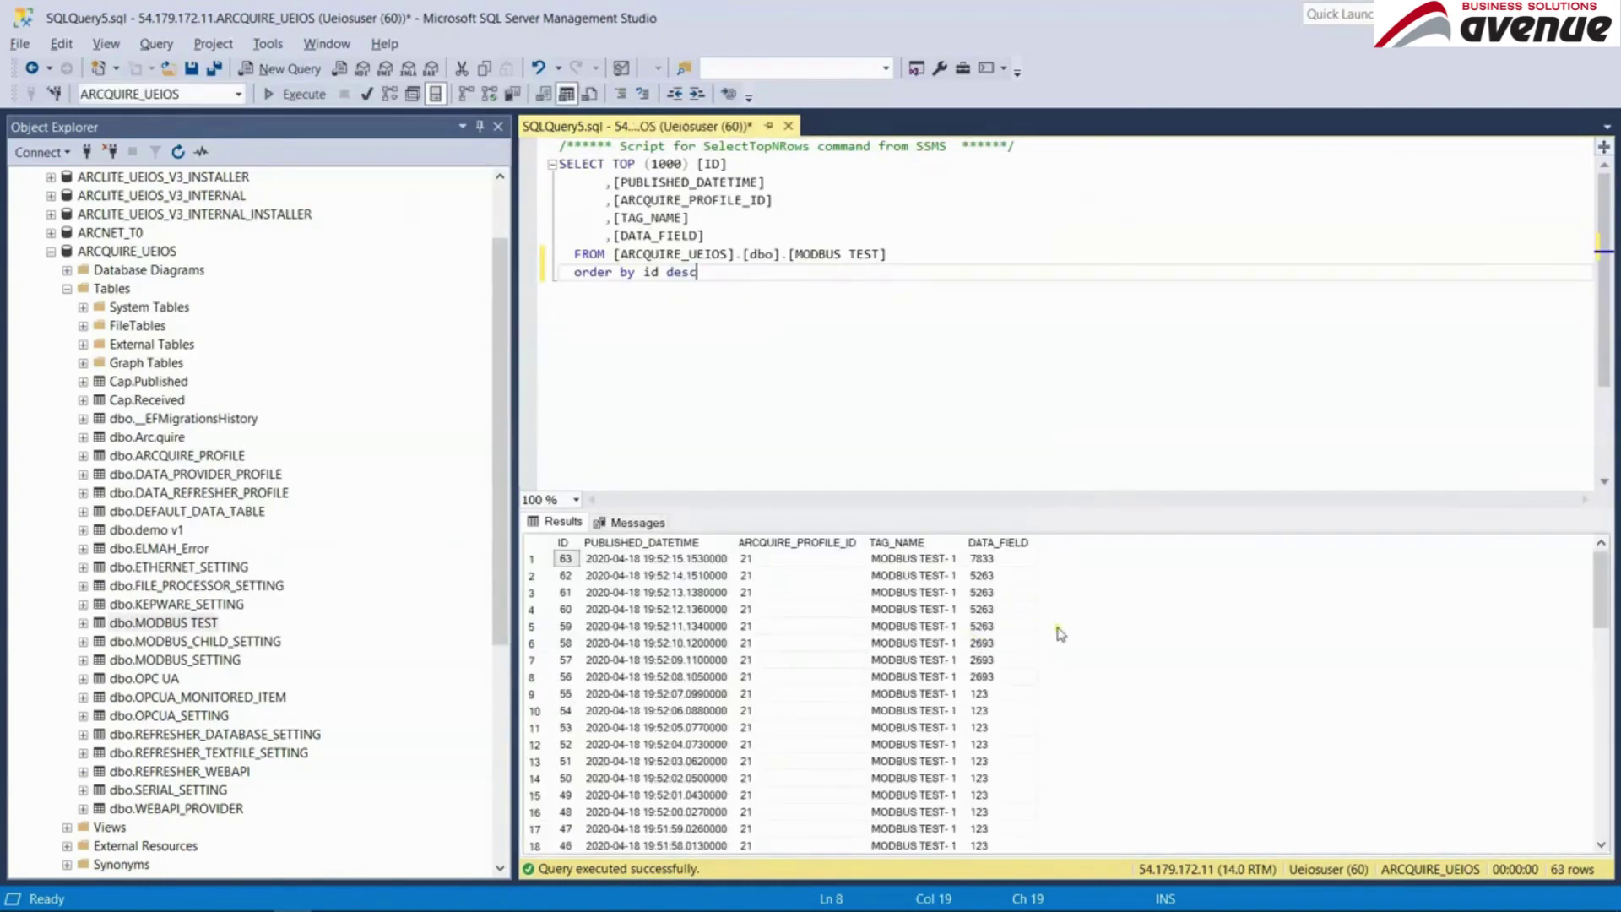
- Switch to Chrome, reopen arc.quire on localhost in a fresh tab and stop the MODBUS TEST profile
{"action": "key", "text": "alt+Tab"}
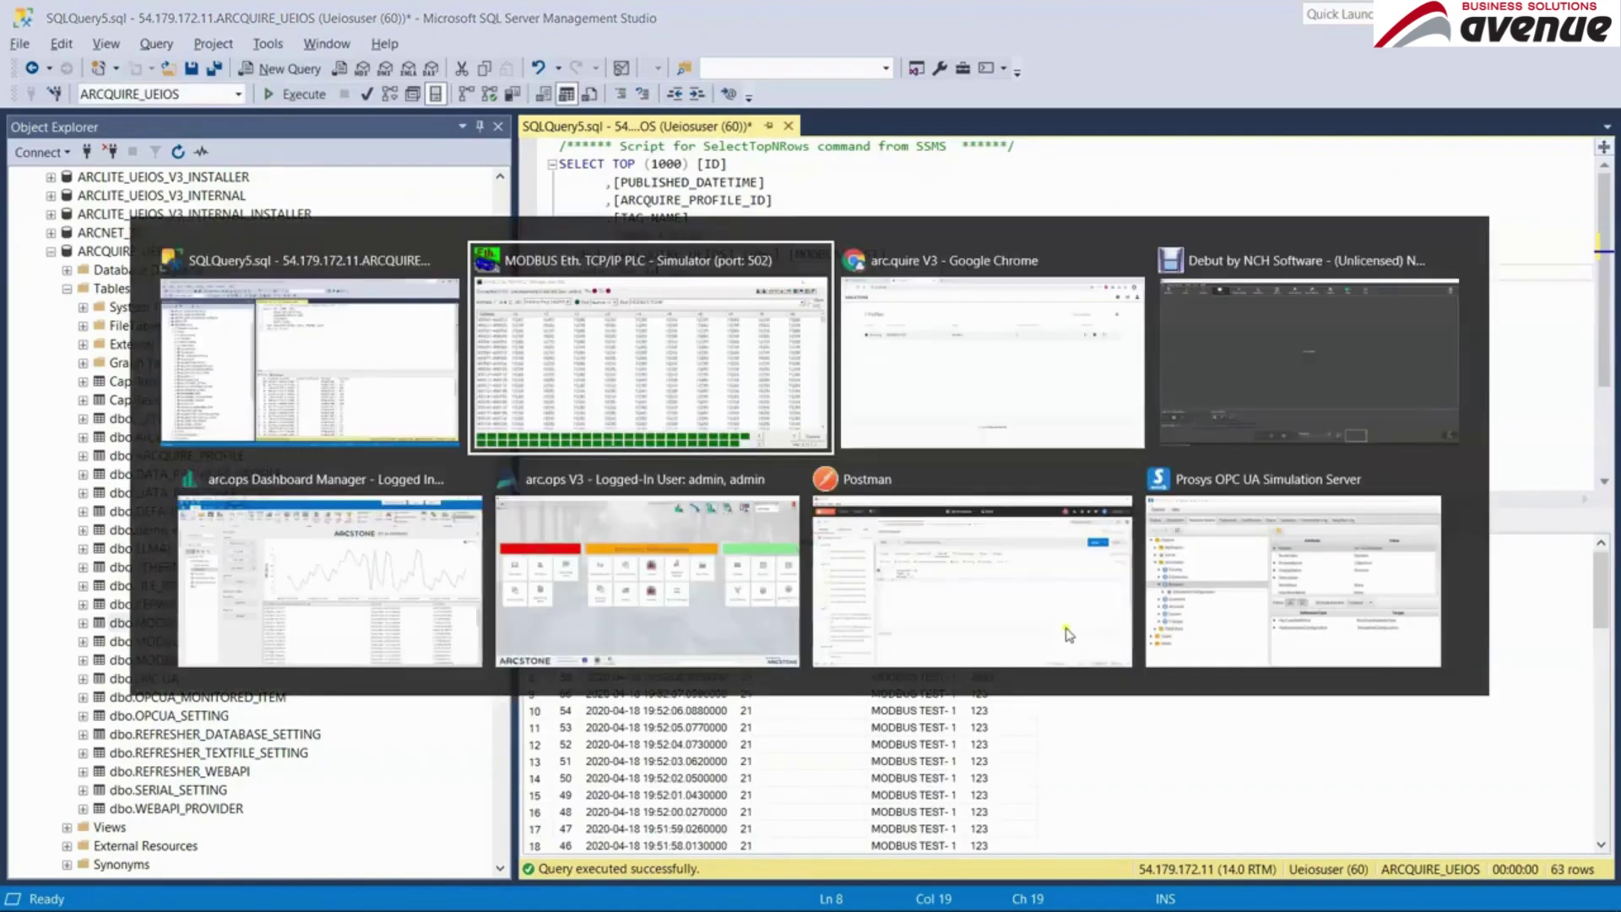
{"action": "key", "text": "alt+Tab"}
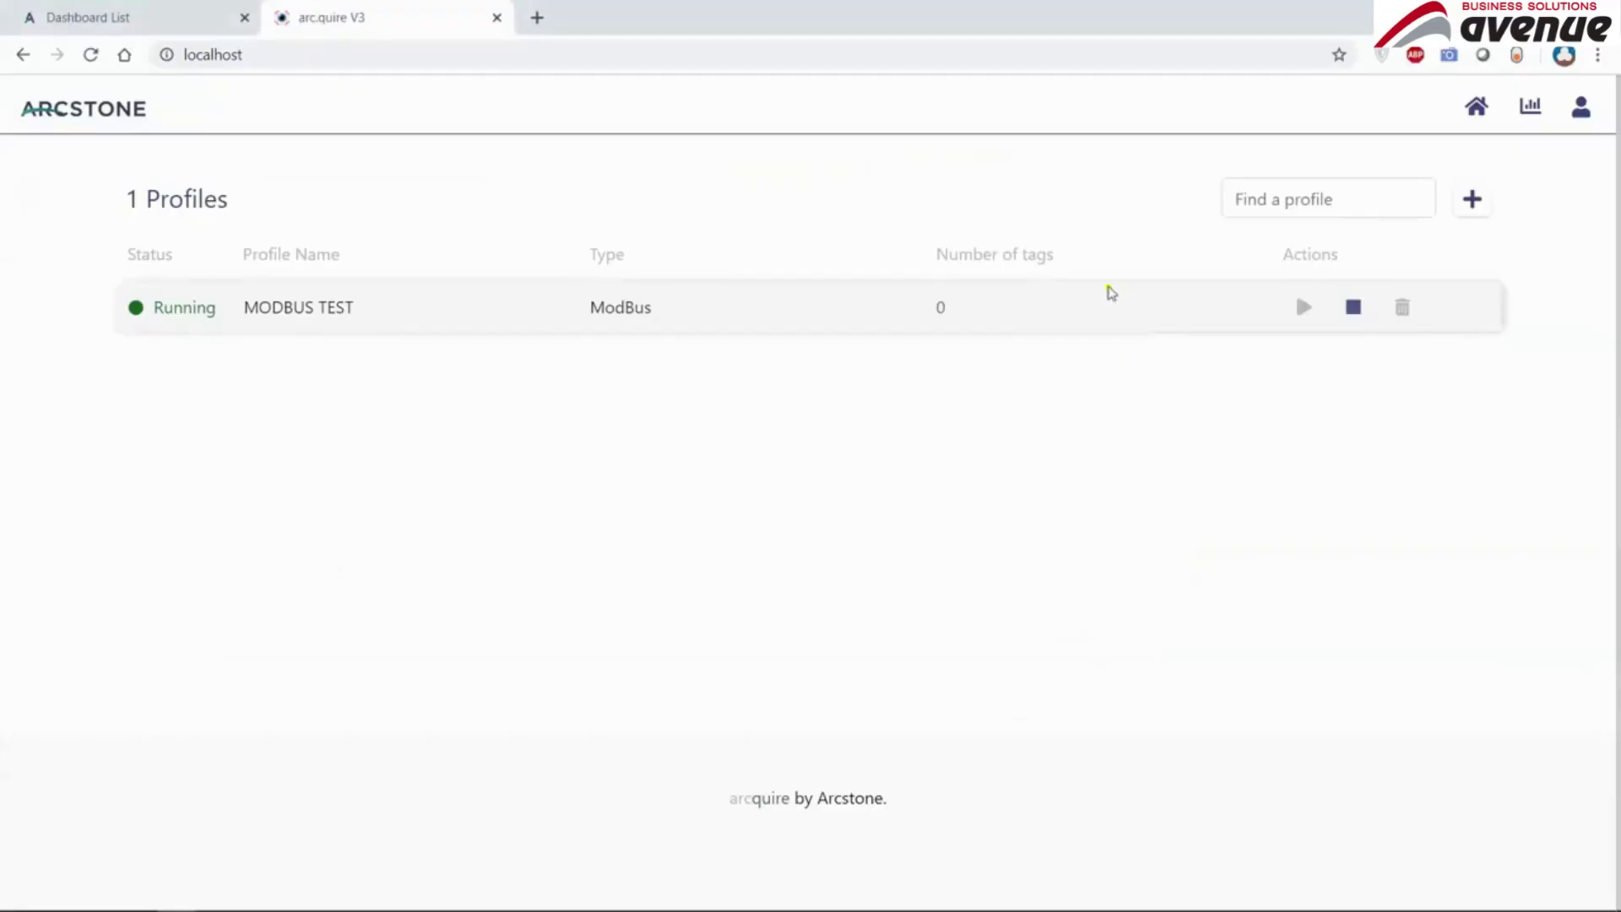
{"action": "left_click", "coordinate": [497, 18]}
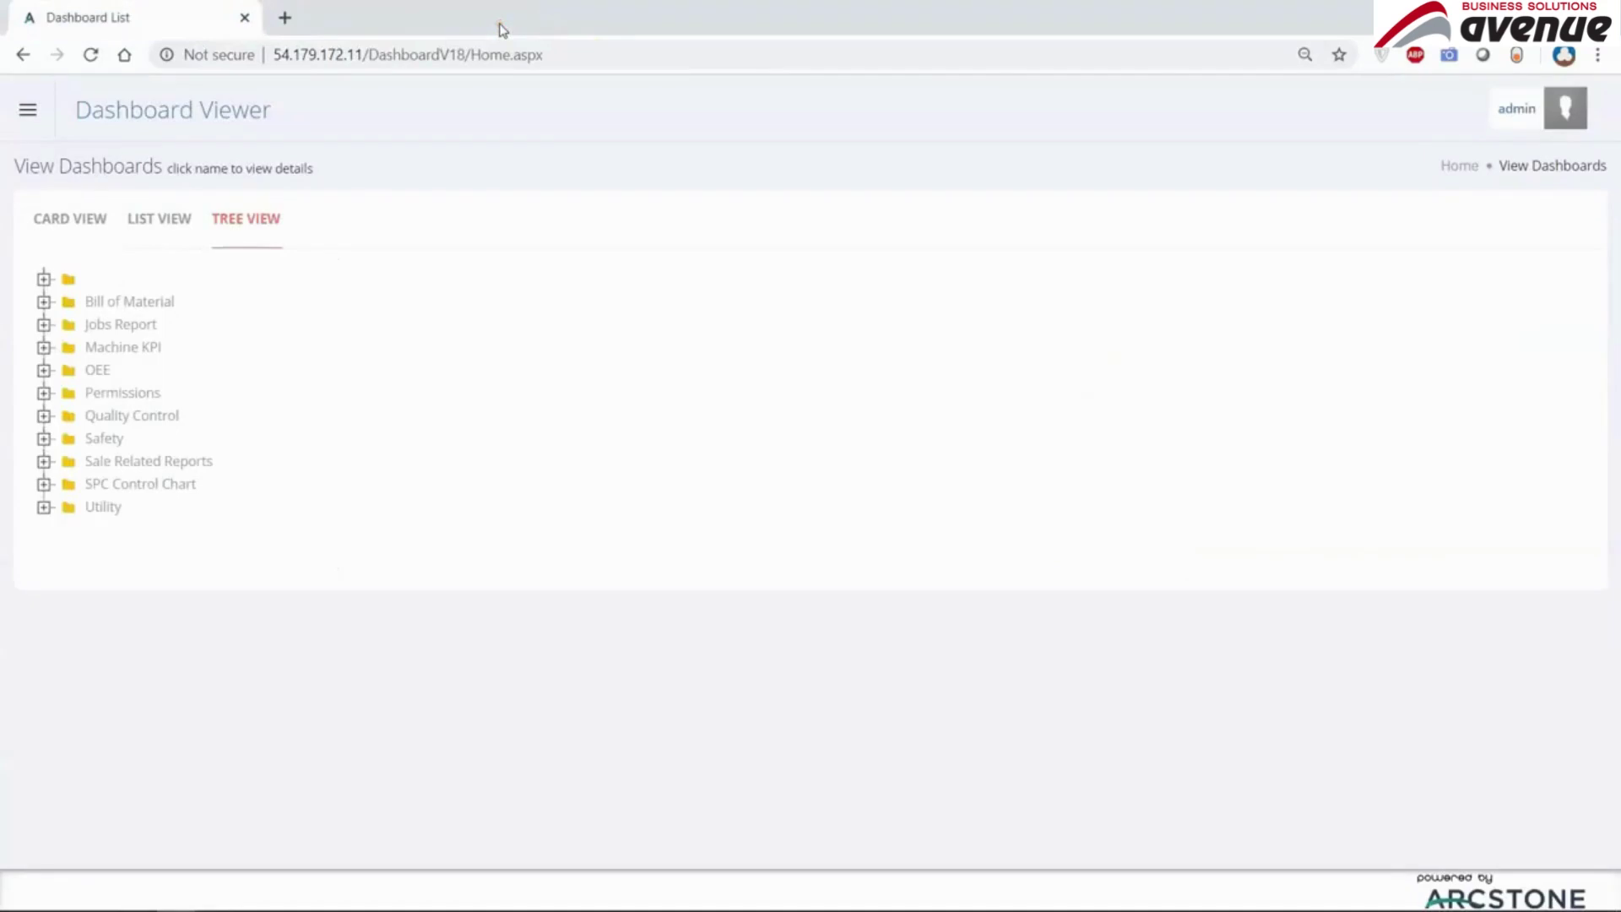
{"action": "key", "text": "ctrl+t"}
{"action": "type", "text": "local"}
{"action": "key", "text": "Return"}
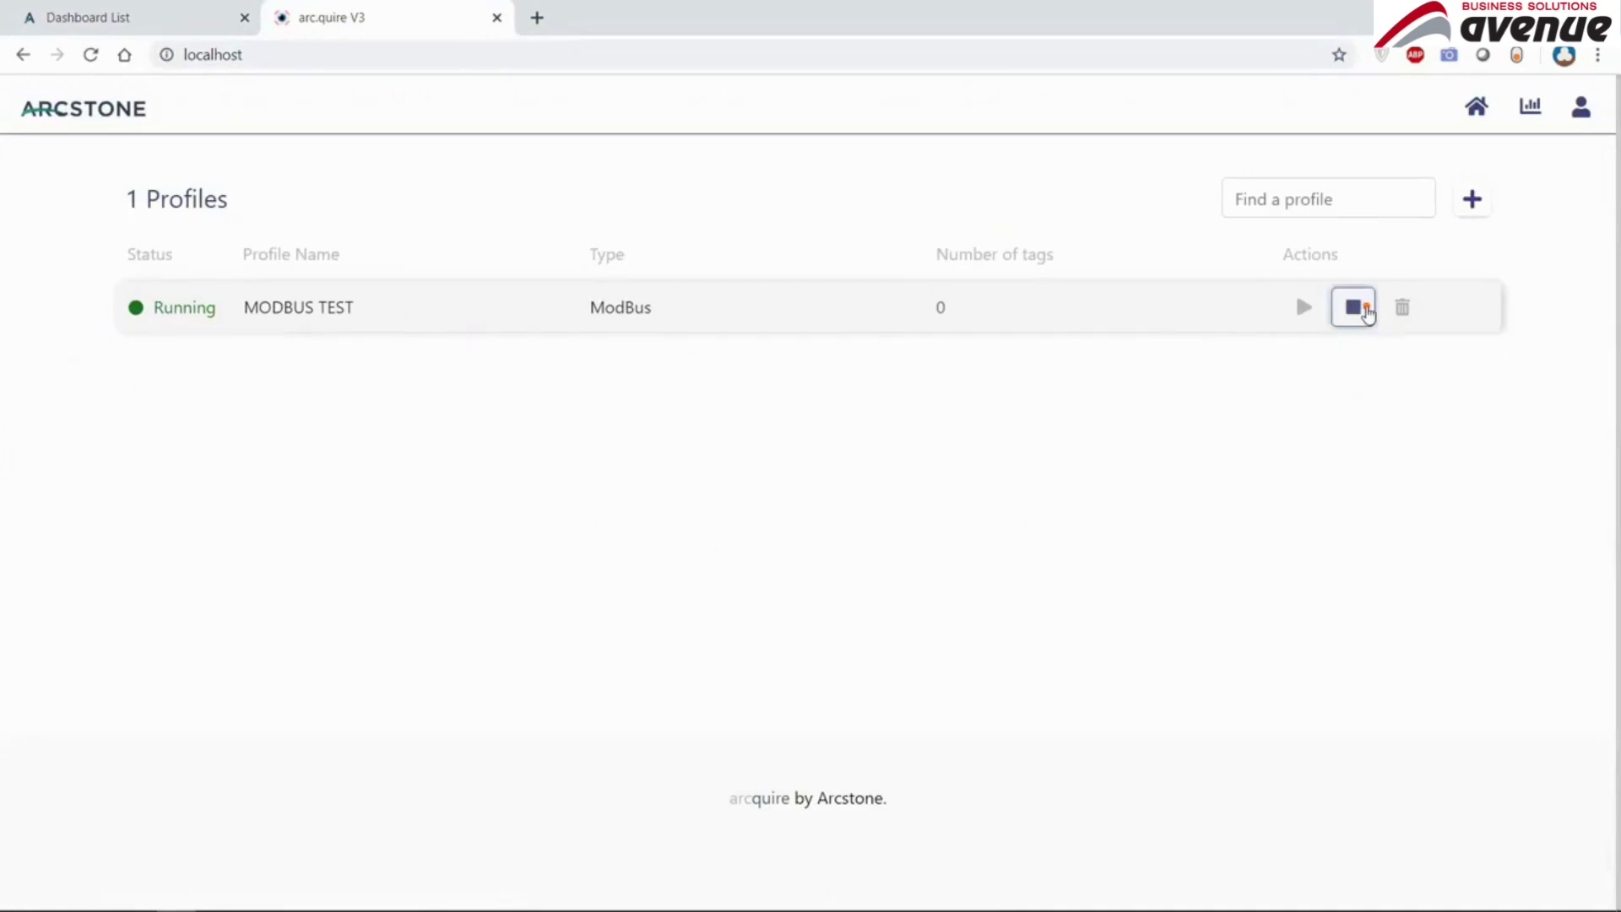
{"action": "left_click", "coordinate": [1355, 308]}
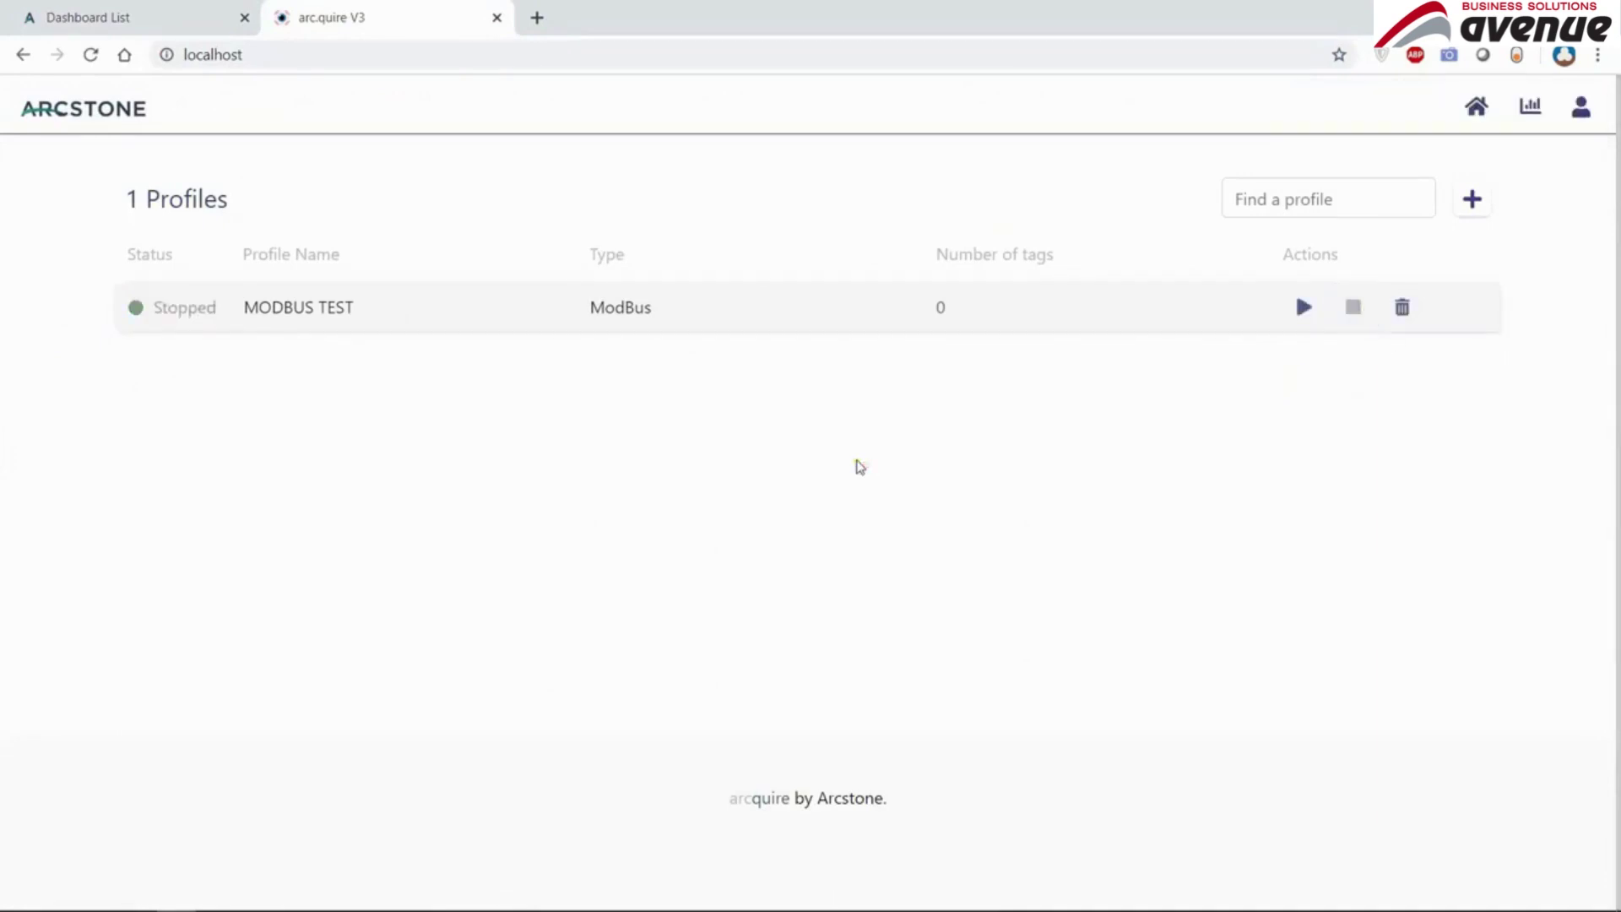
- Create and save a profile named OPC UA TEST with notes "This is a test OPC UA profile", provider type OPCUA and import type Database
{"action": "left_click", "coordinate": [1472, 197]}
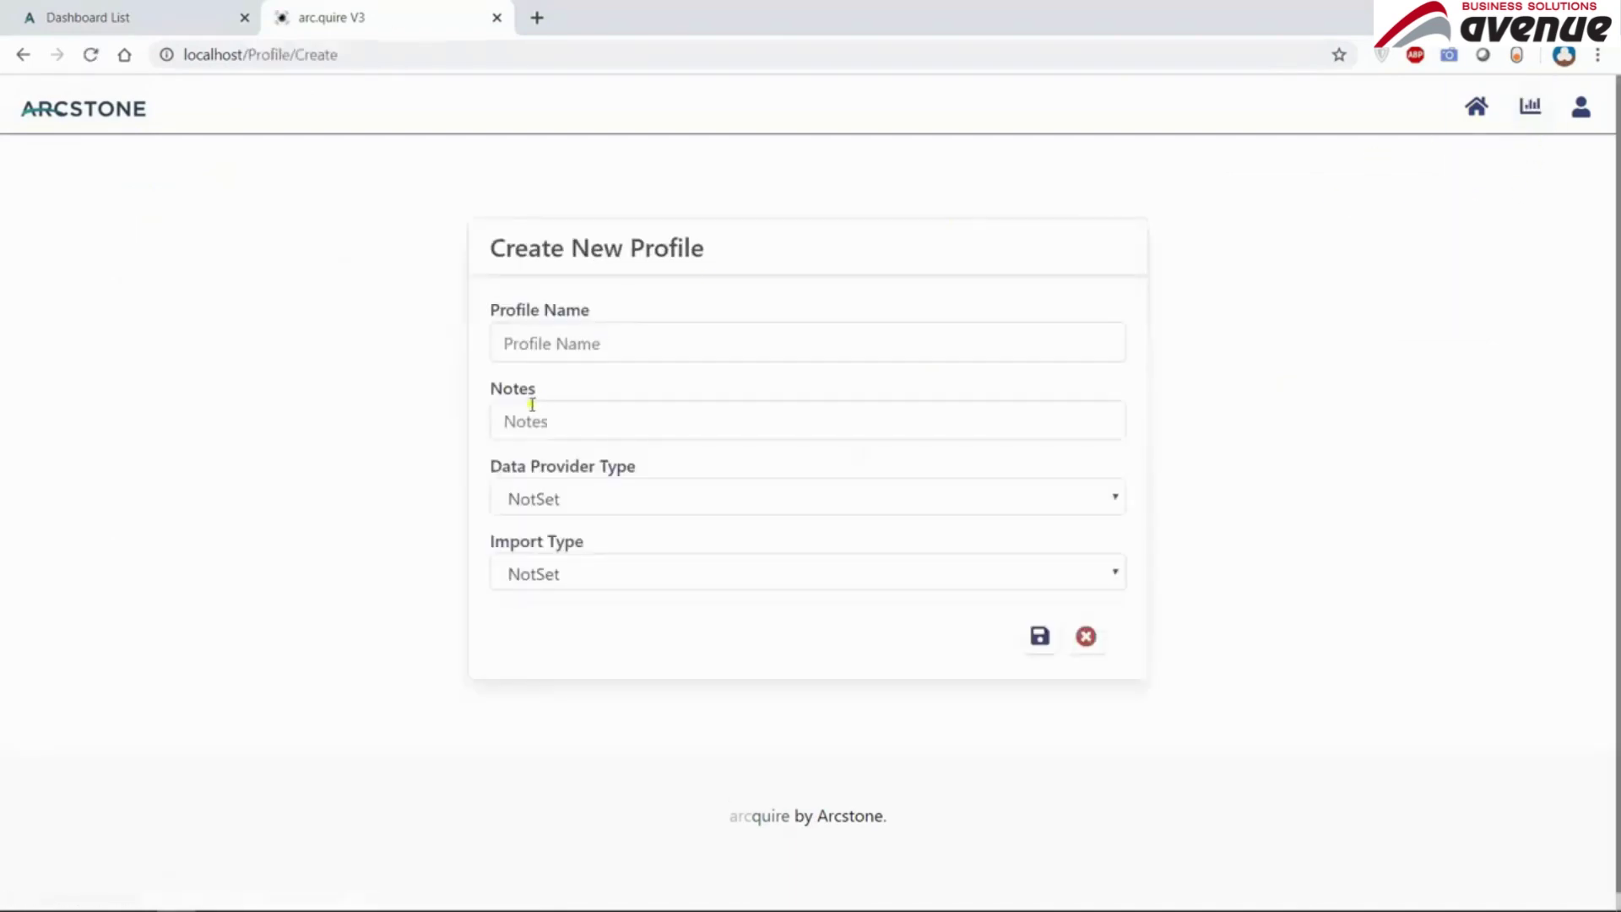
{"action": "left_click", "coordinate": [522, 500]}
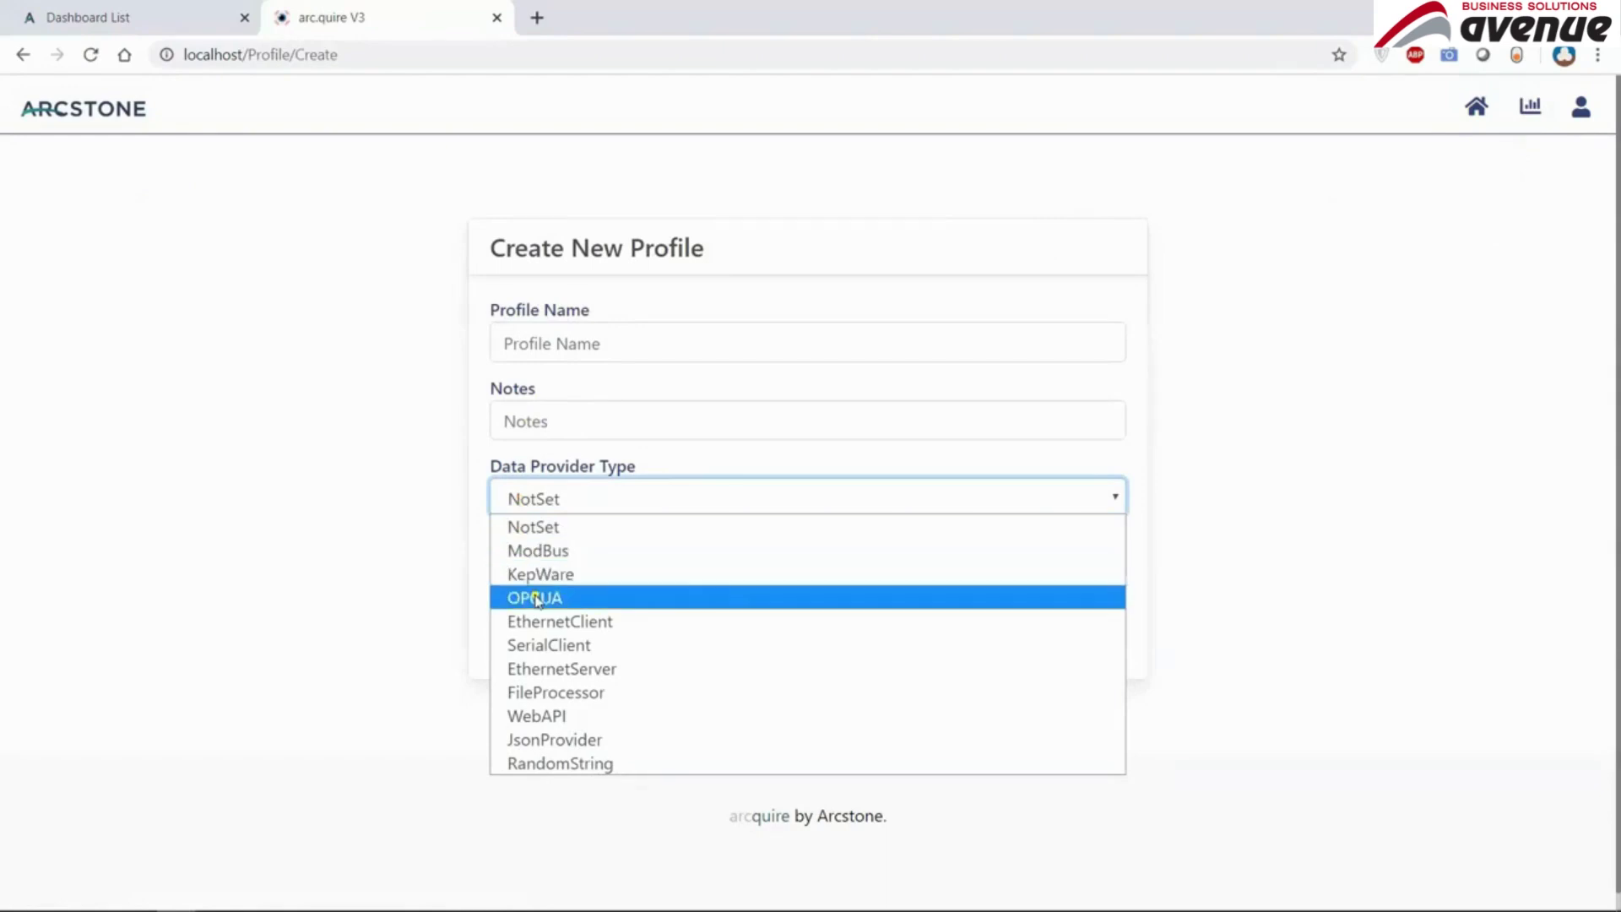
{"action": "left_click", "coordinate": [648, 598]}
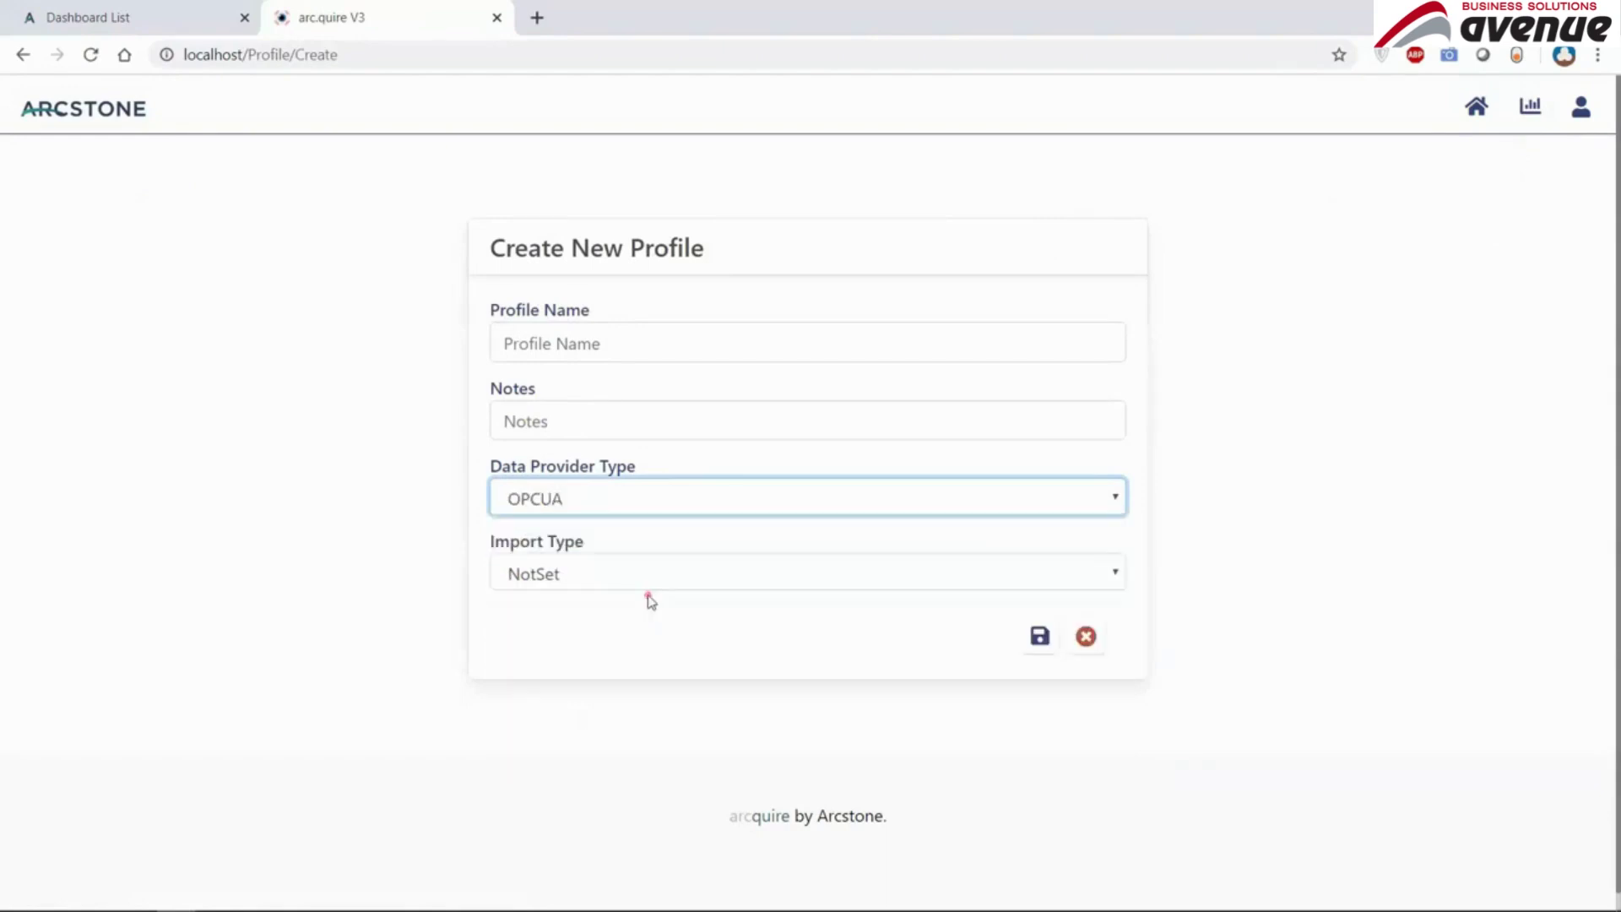
{"action": "left_click", "coordinate": [653, 582]}
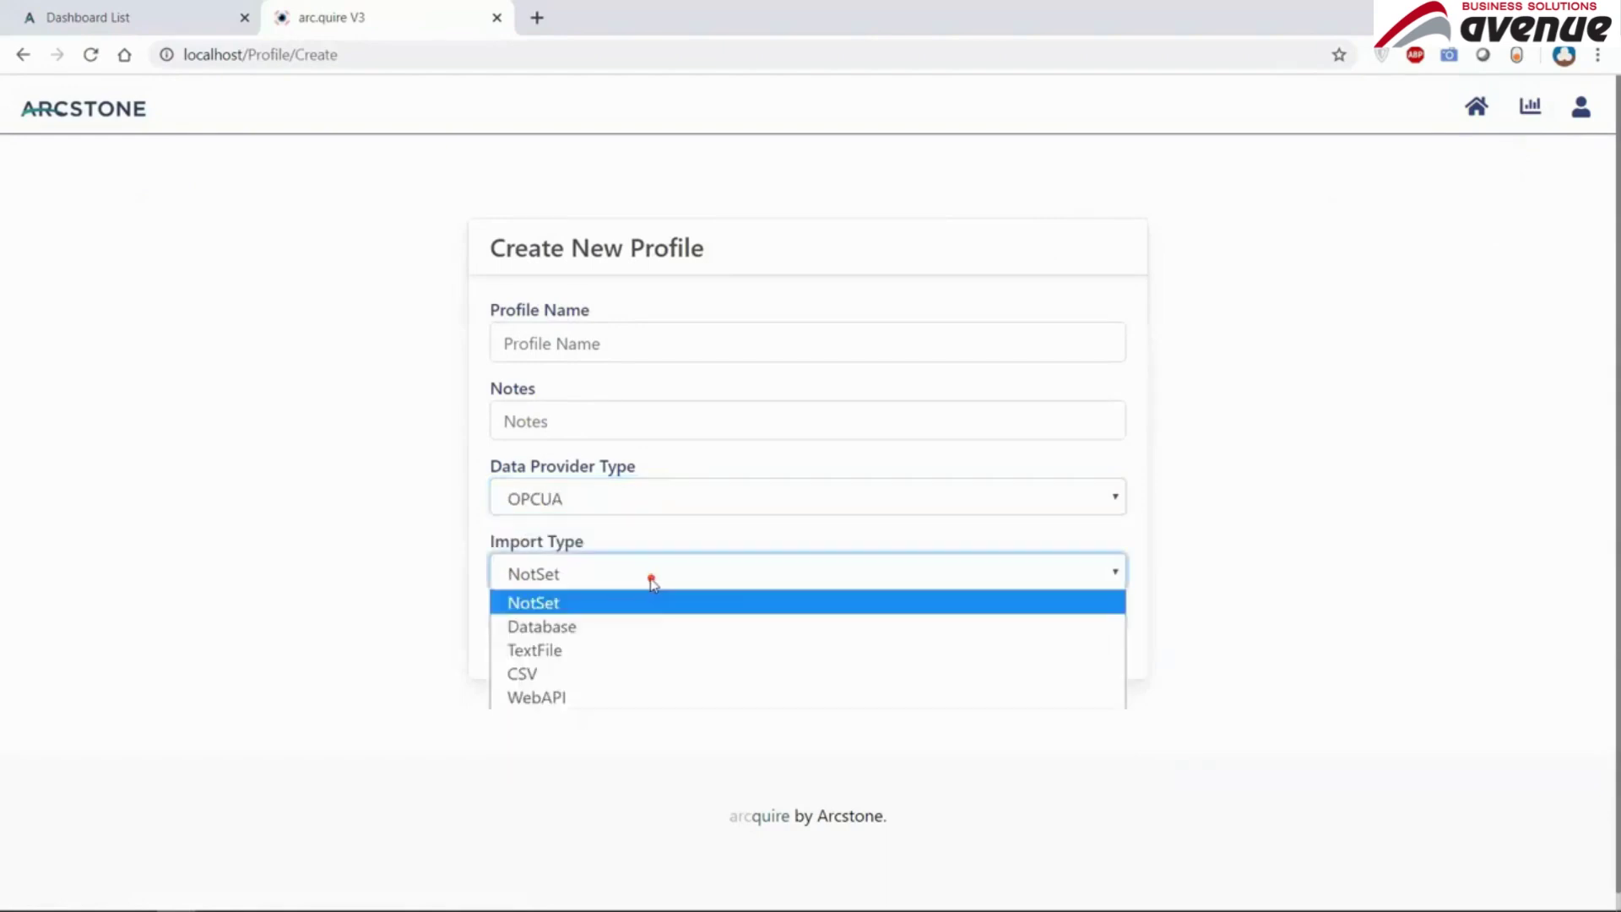
{"action": "left_click", "coordinate": [589, 625]}
{"action": "left_click", "coordinate": [566, 341]}
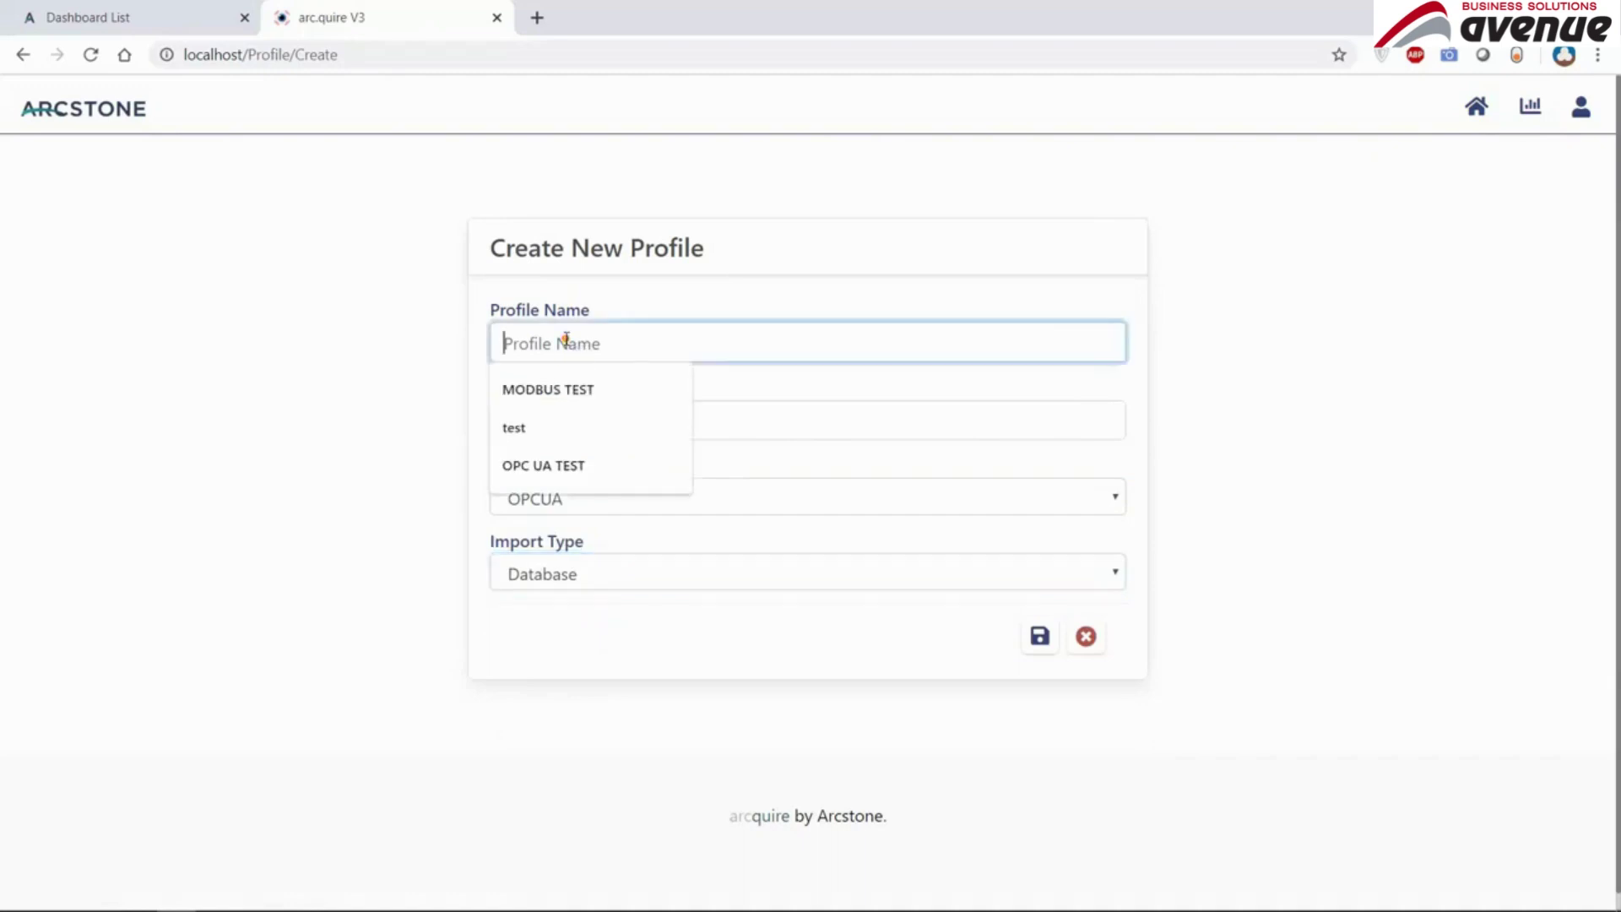
{"action": "left_click", "coordinate": [564, 463]}
{"action": "left_click", "coordinate": [573, 410]}
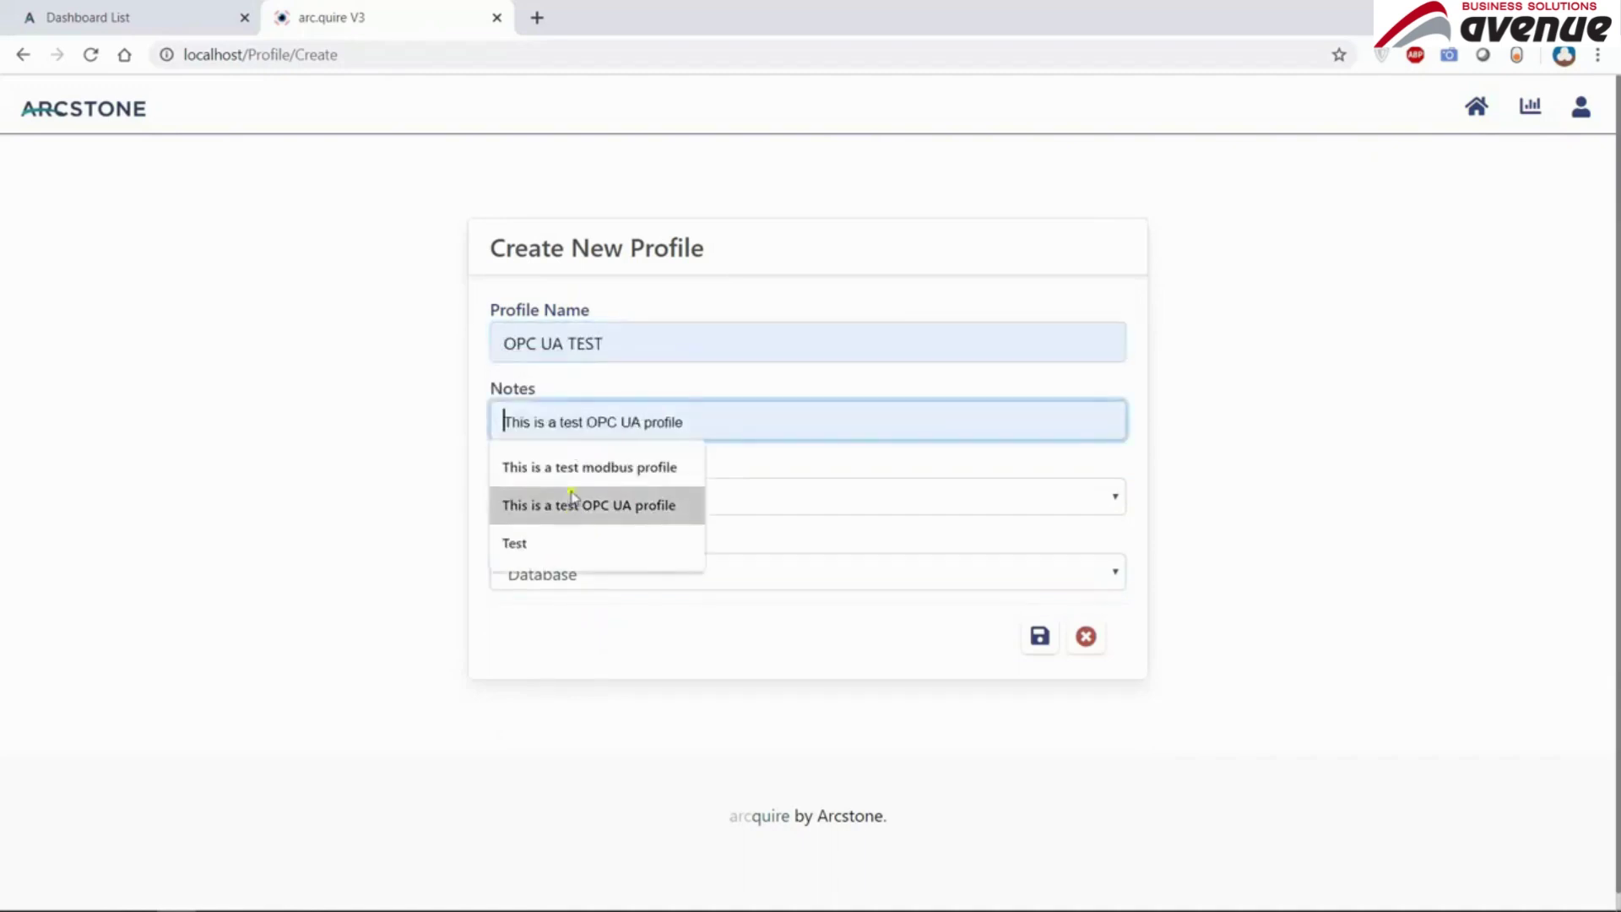
{"action": "left_click", "coordinate": [611, 505]}
{"action": "left_click", "coordinate": [1040, 636]}
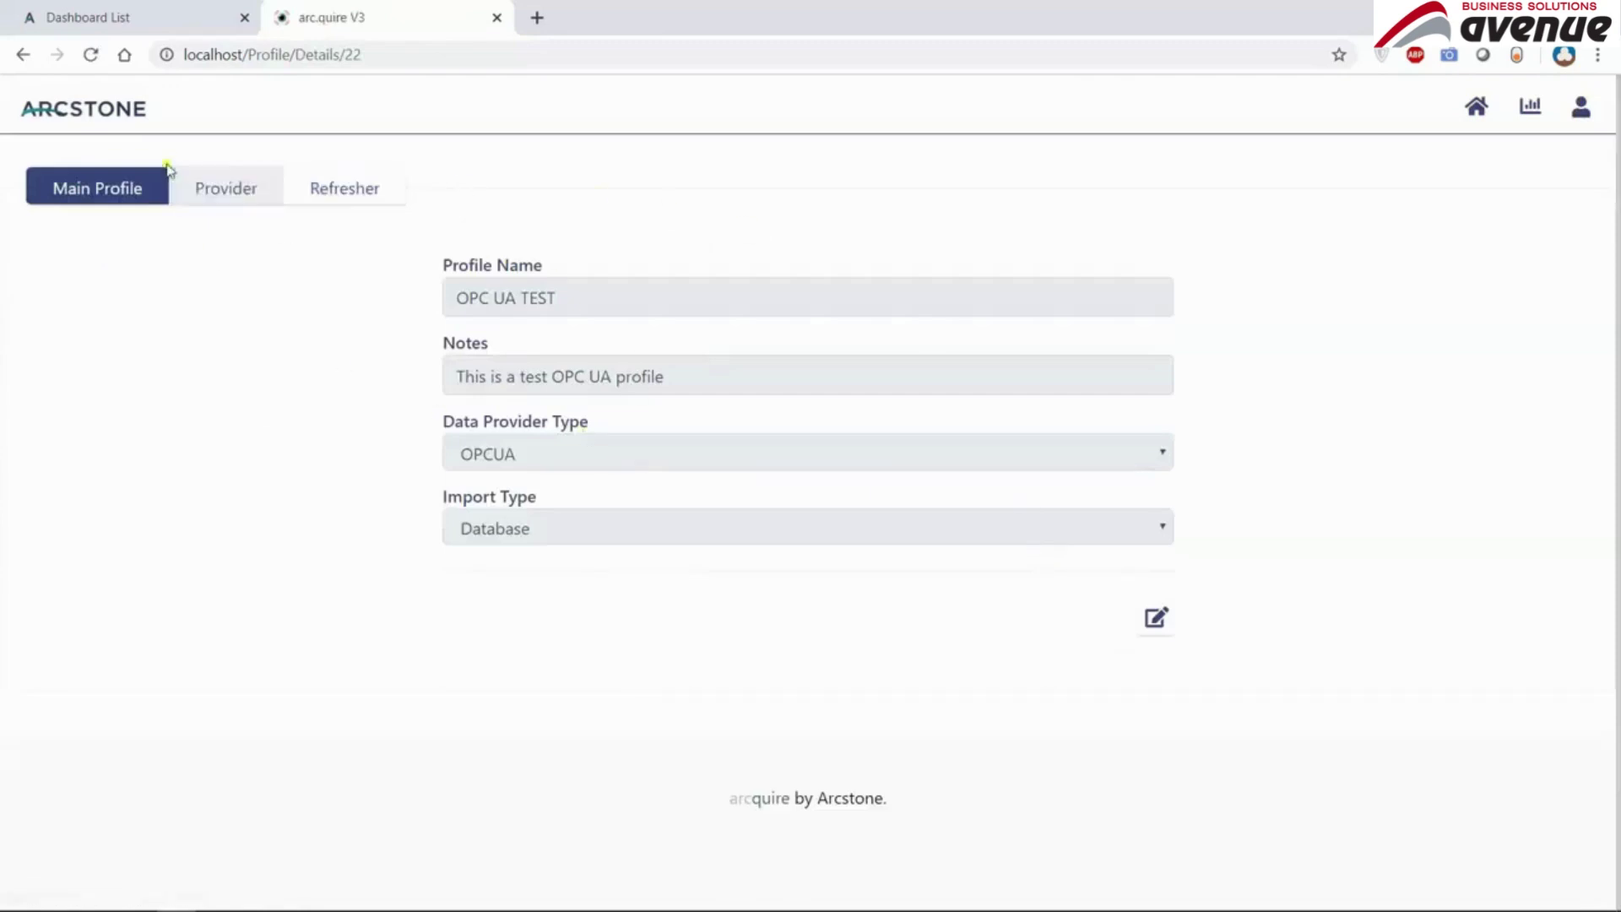
- Open the OPC UA TEST profile's provider settings for editing and review the server URL and publish interval
{"action": "left_click", "coordinate": [241, 183]}
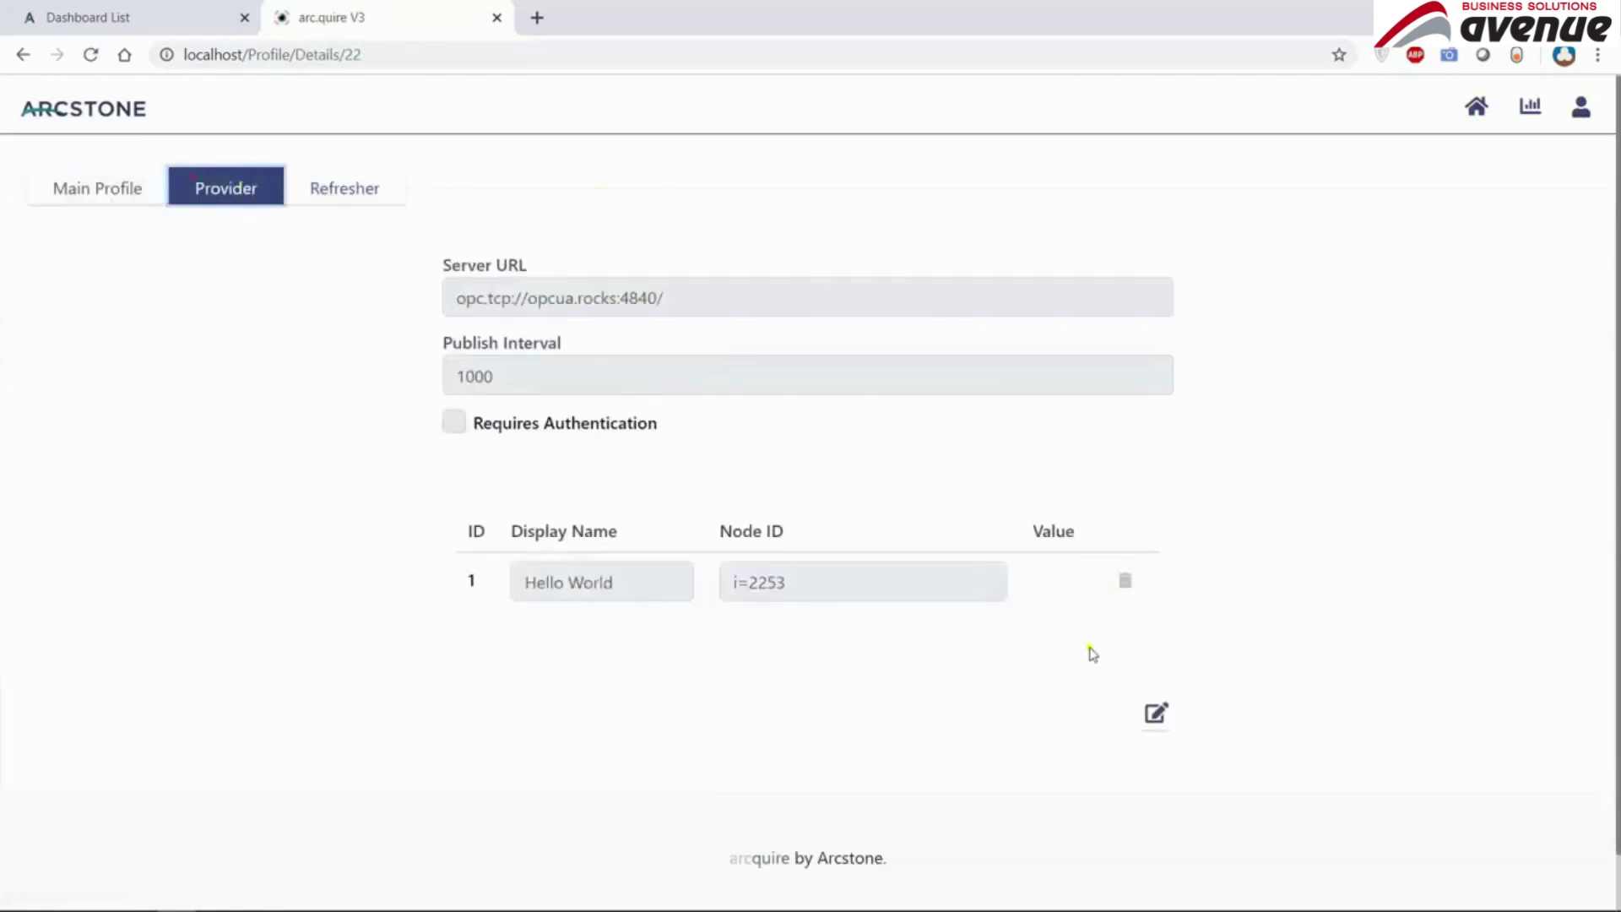
{"action": "left_click", "coordinate": [1156, 714]}
{"action": "left_click_drag", "start_coordinate": [725, 316], "coordinate": [464, 315]}
{"action": "left_click_drag", "start_coordinate": [583, 374], "coordinate": [432, 382]}
{"action": "left_click", "coordinate": [402, 365]}
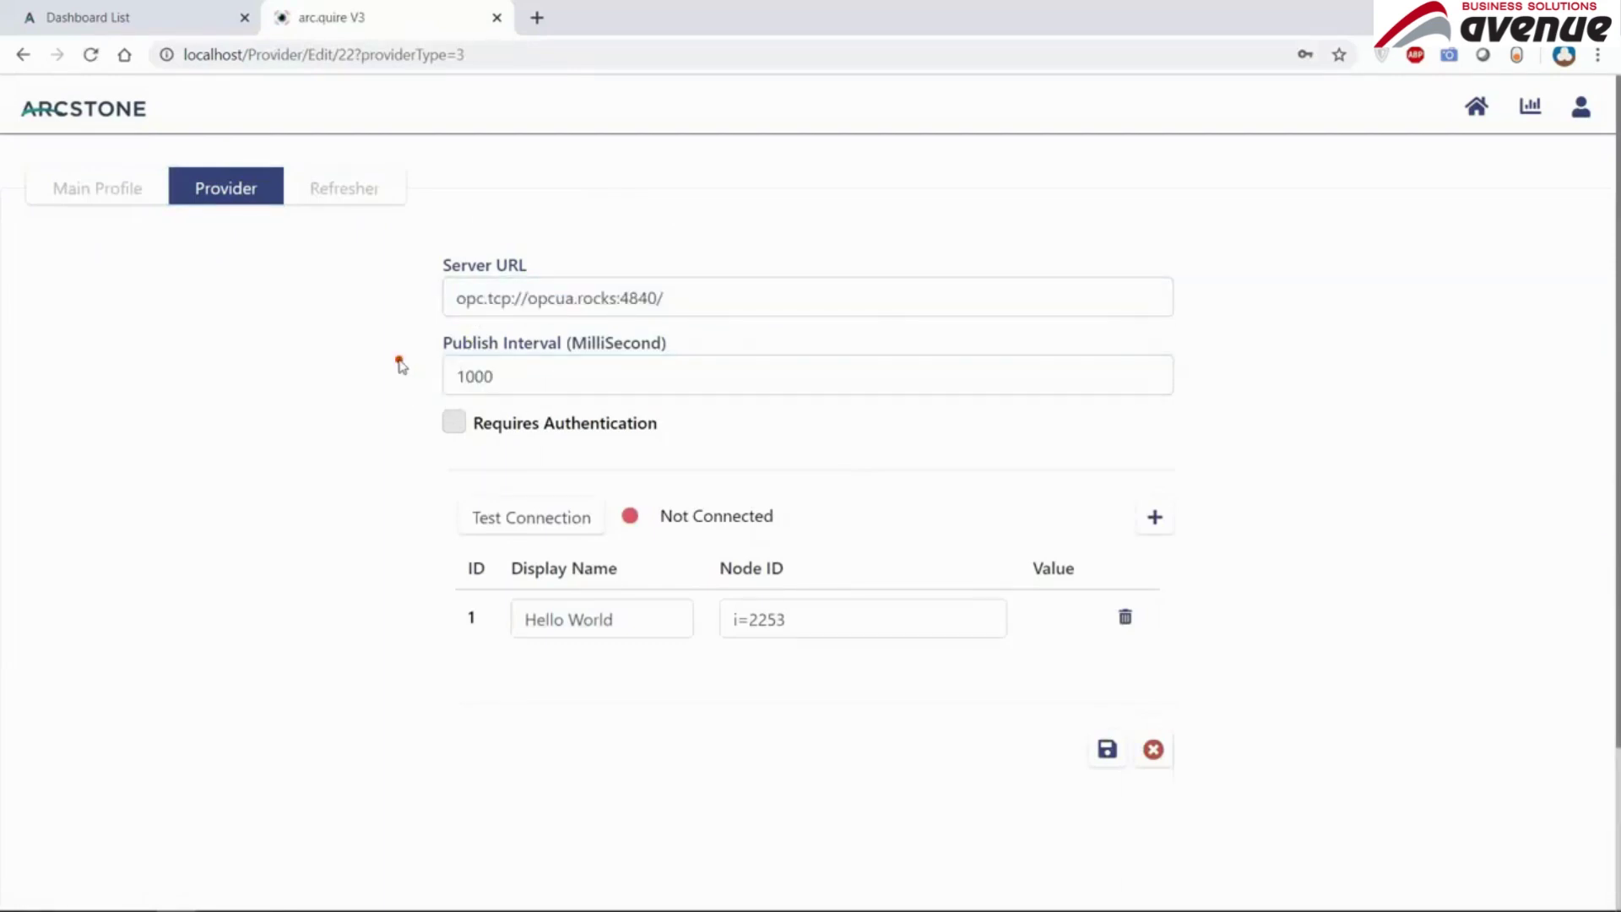
- Switch to Prosys OPC UA Simulation Server and copy its UA TCP connection address
{"action": "key", "text": "alt+Tab"}
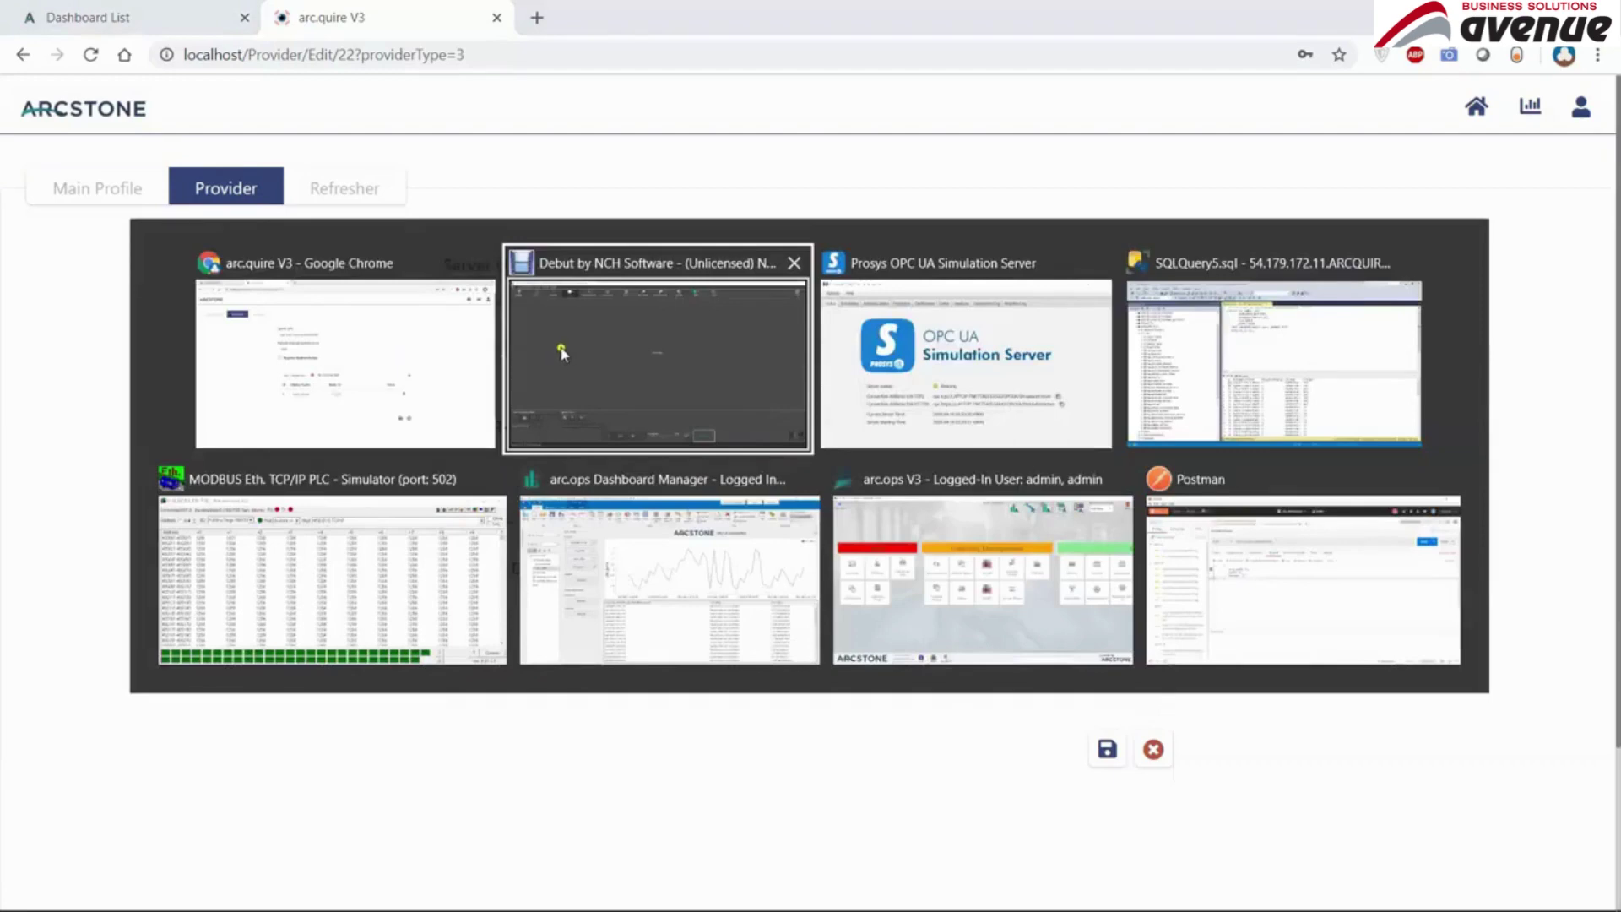
{"action": "key", "text": "alt+Tab"}
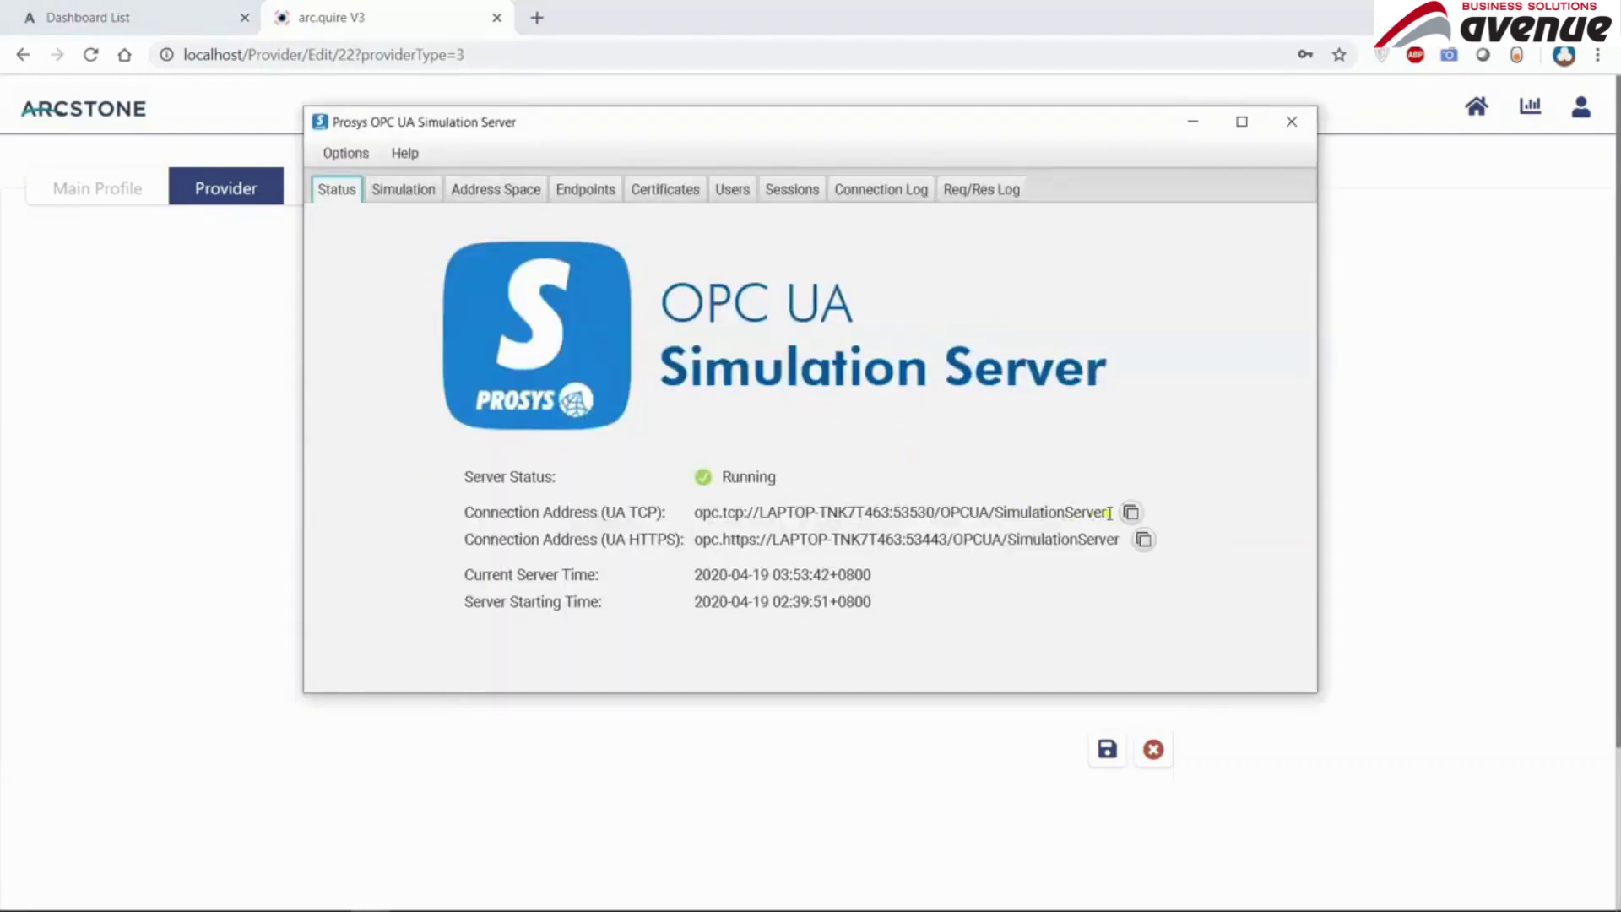
{"action": "left_click_drag", "start_coordinate": [1109, 512], "coordinate": [693, 506]}
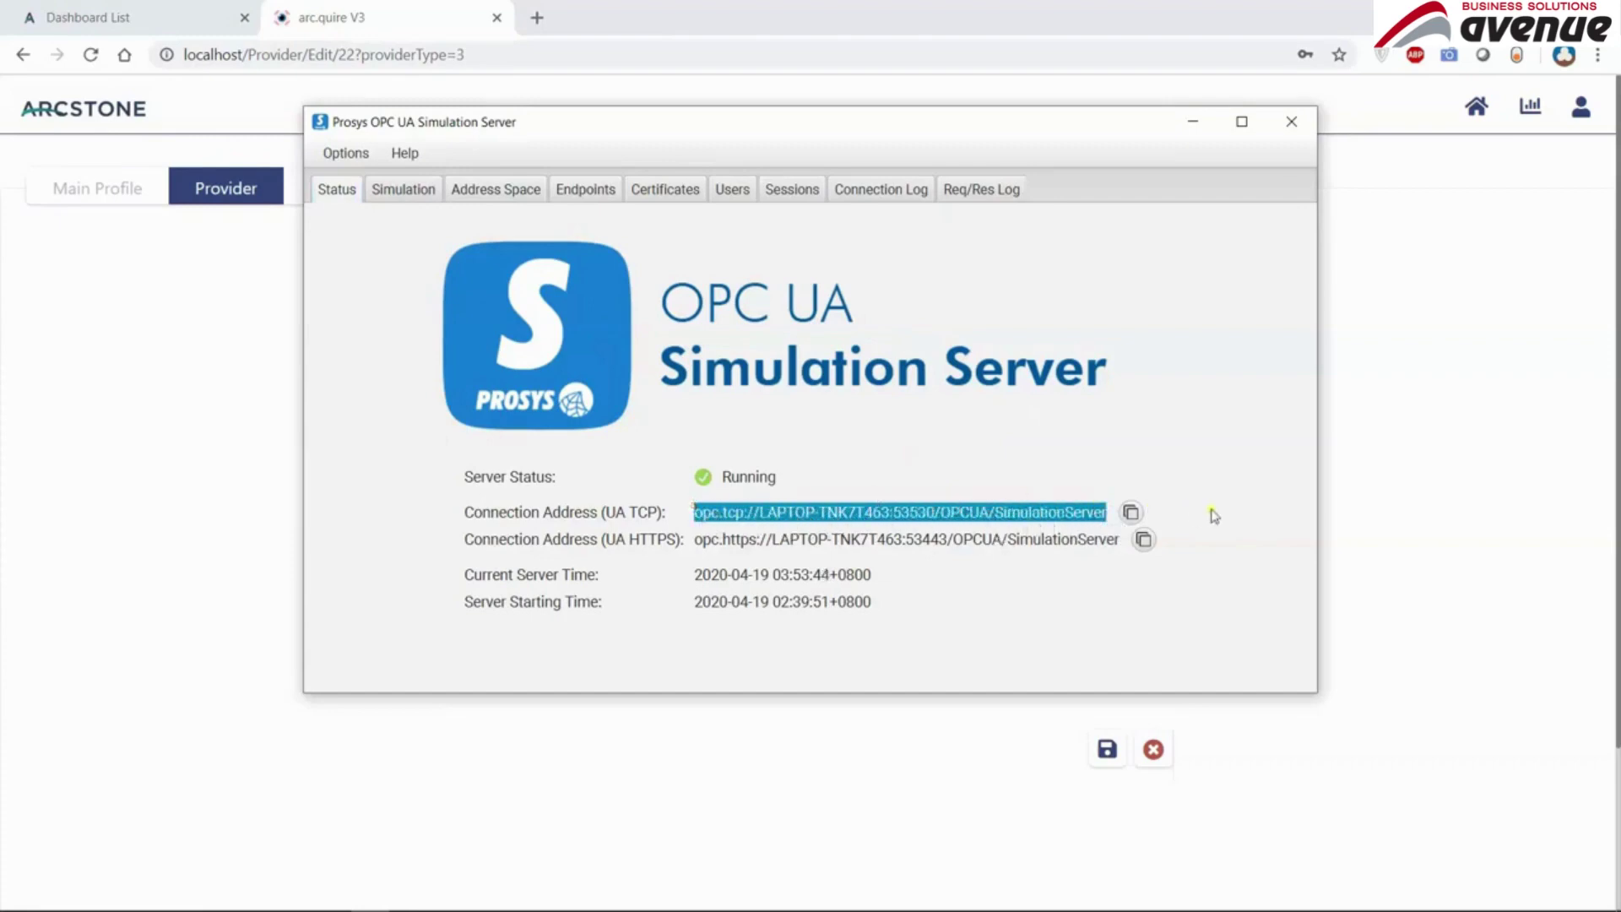
{"action": "left_click", "coordinate": [1130, 513]}
- Back in arc.quire, replace the Server URL with opc.tcp://LAPTOP-TNK7T463:53530/OPCUA/SimulationServer and test the connection, checking the node's value status
{"action": "key", "text": "alt+Tab"}
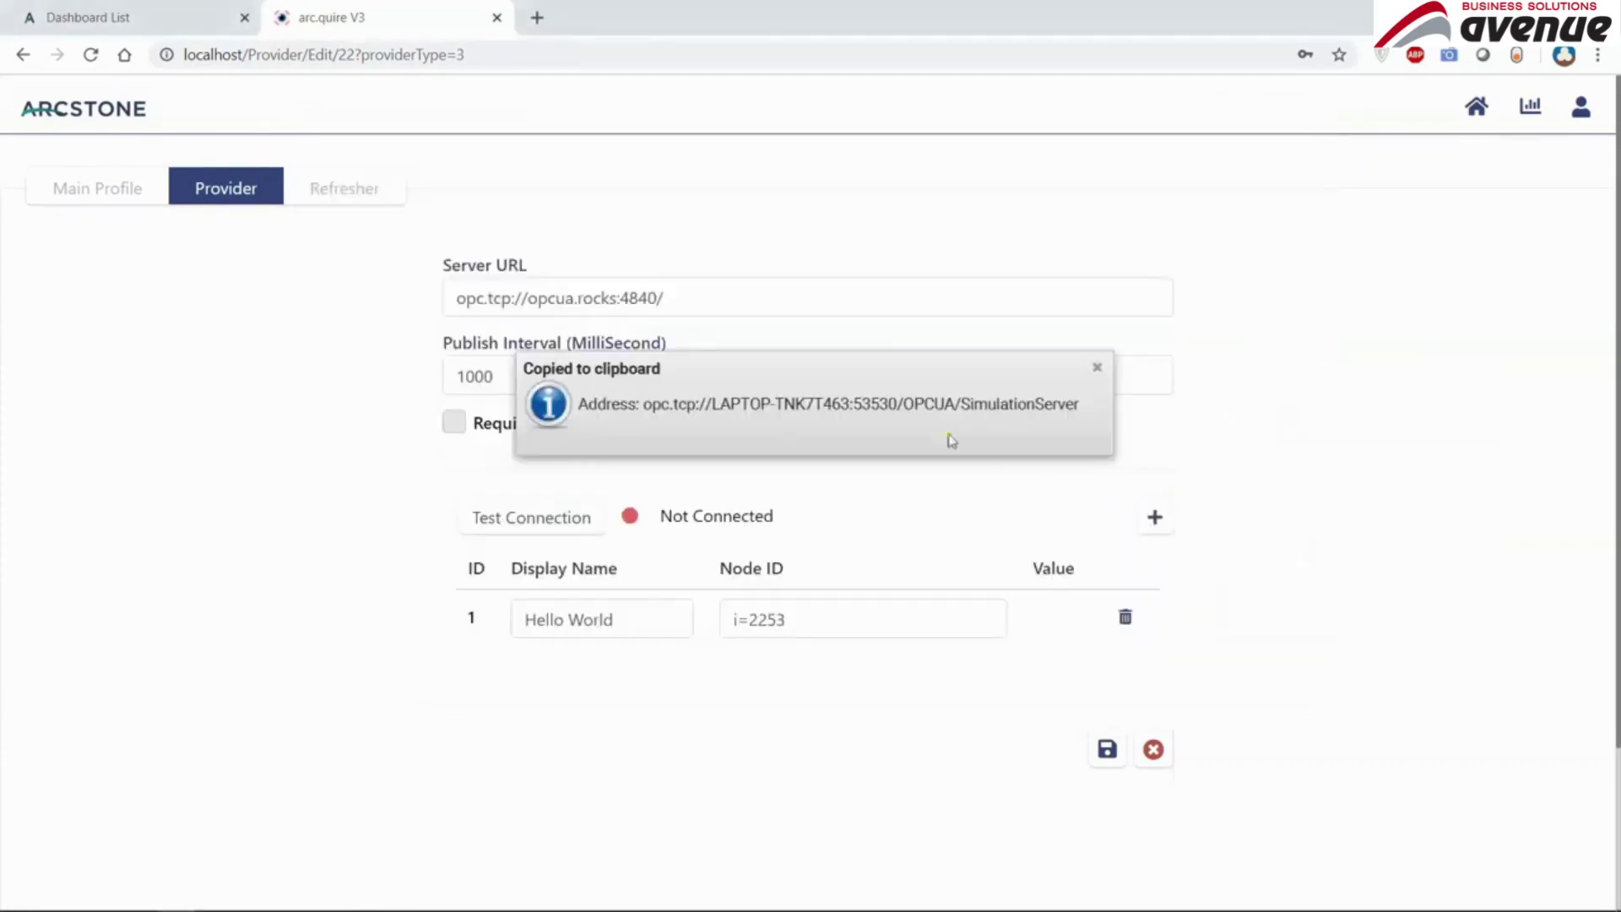
{"action": "left_click_drag", "start_coordinate": [857, 304], "coordinate": [174, 277]}
{"action": "key", "text": "ctrl+v"}
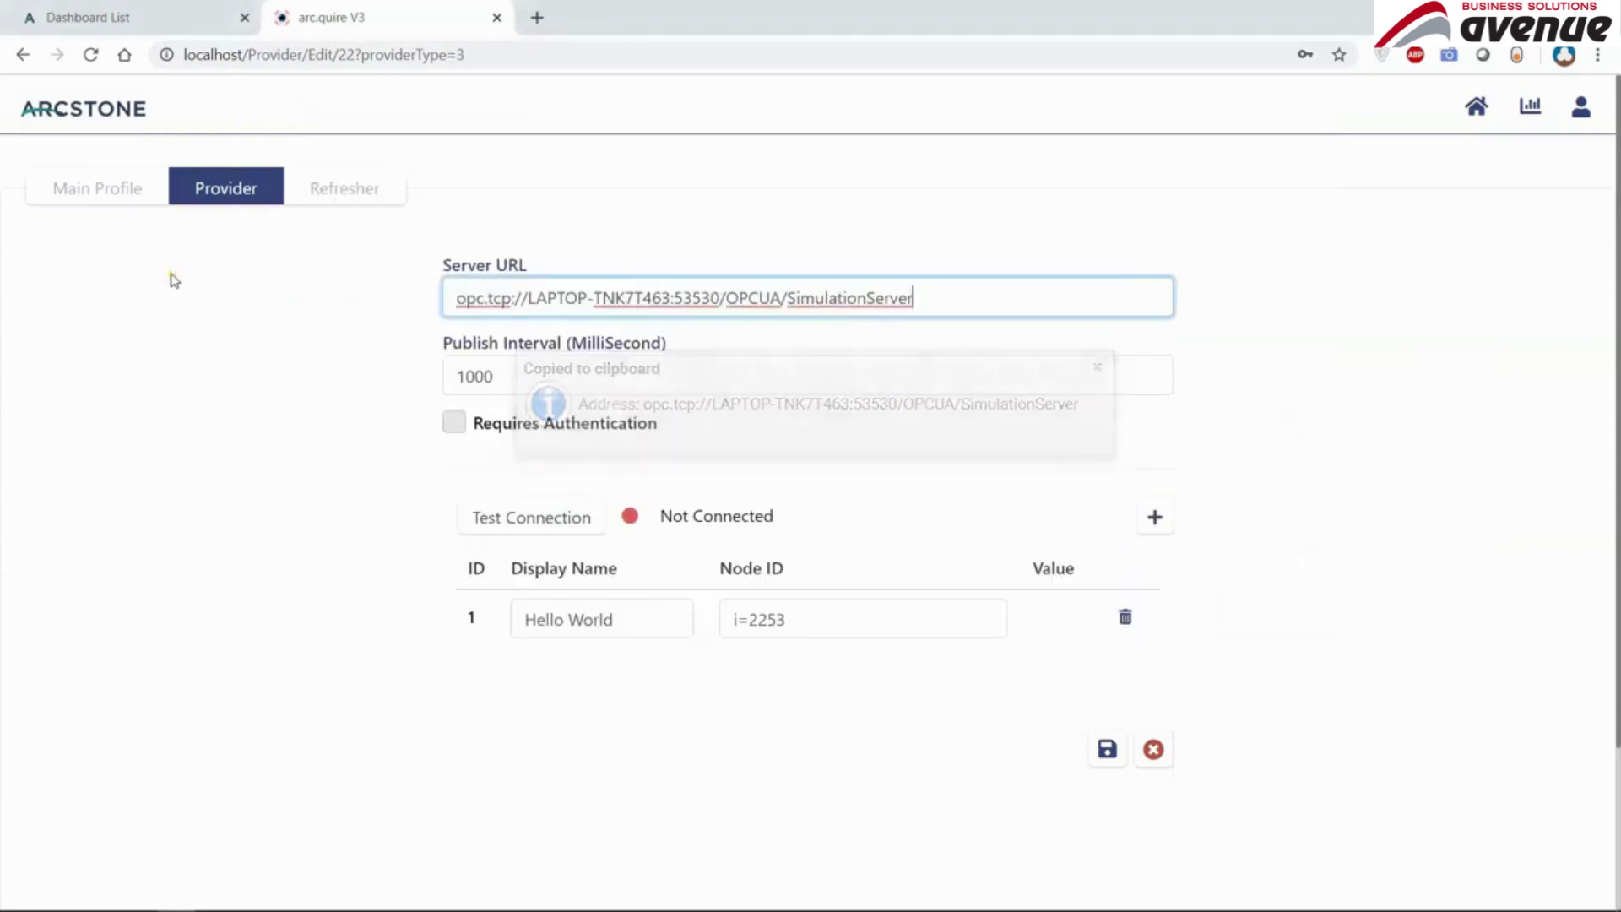
{"action": "left_click", "coordinate": [588, 532]}
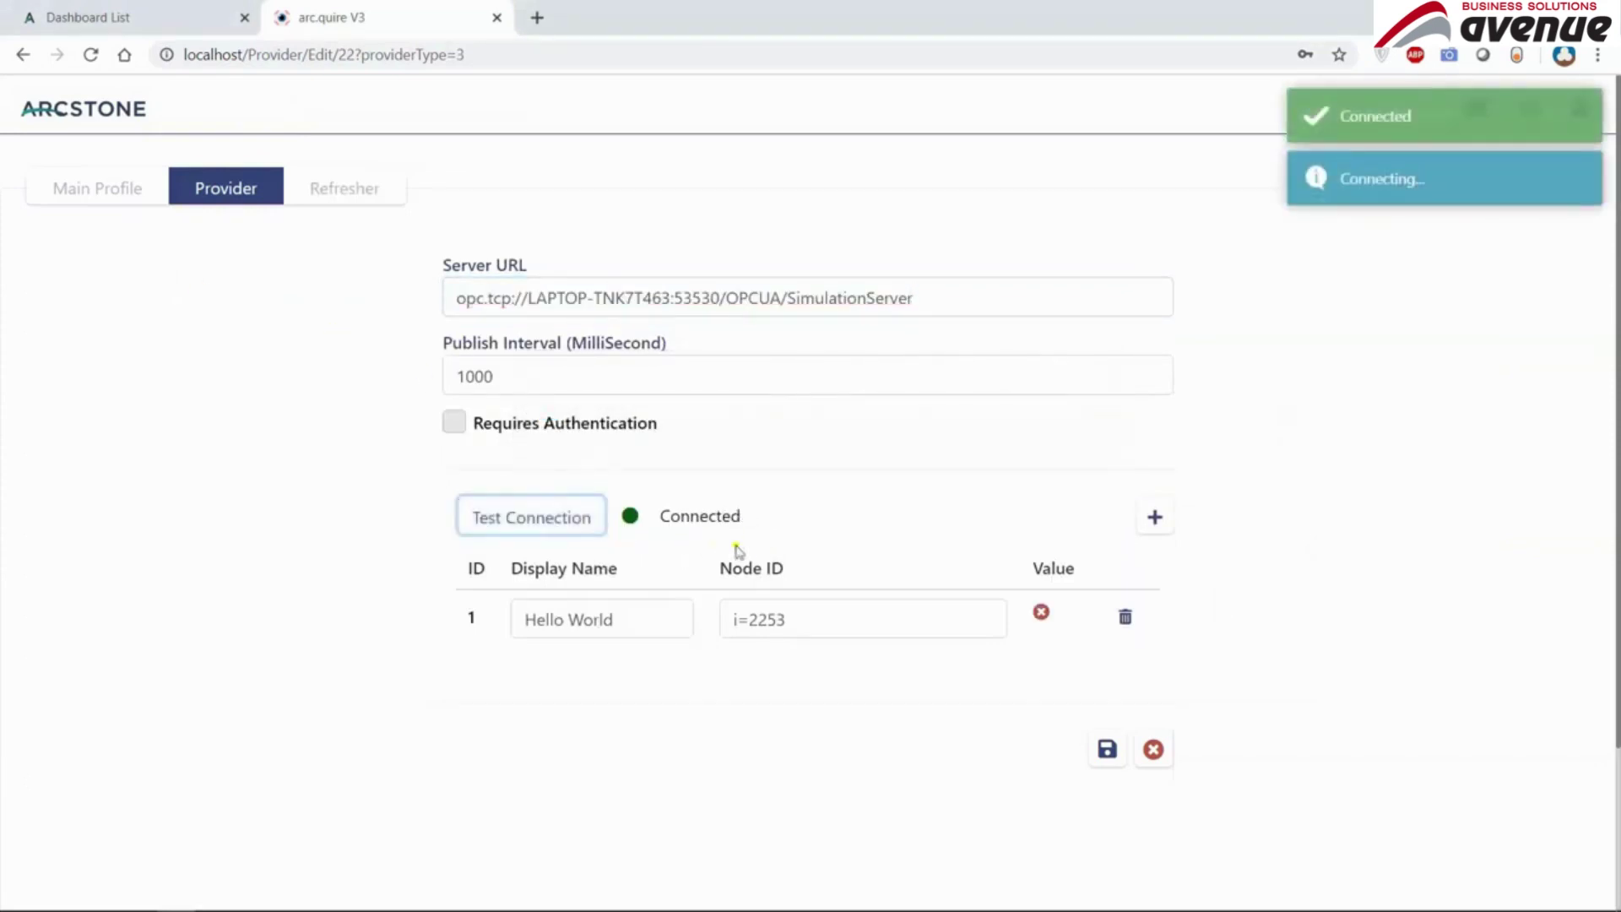
{"action": "mouse_move", "coordinate": [1045, 617]}
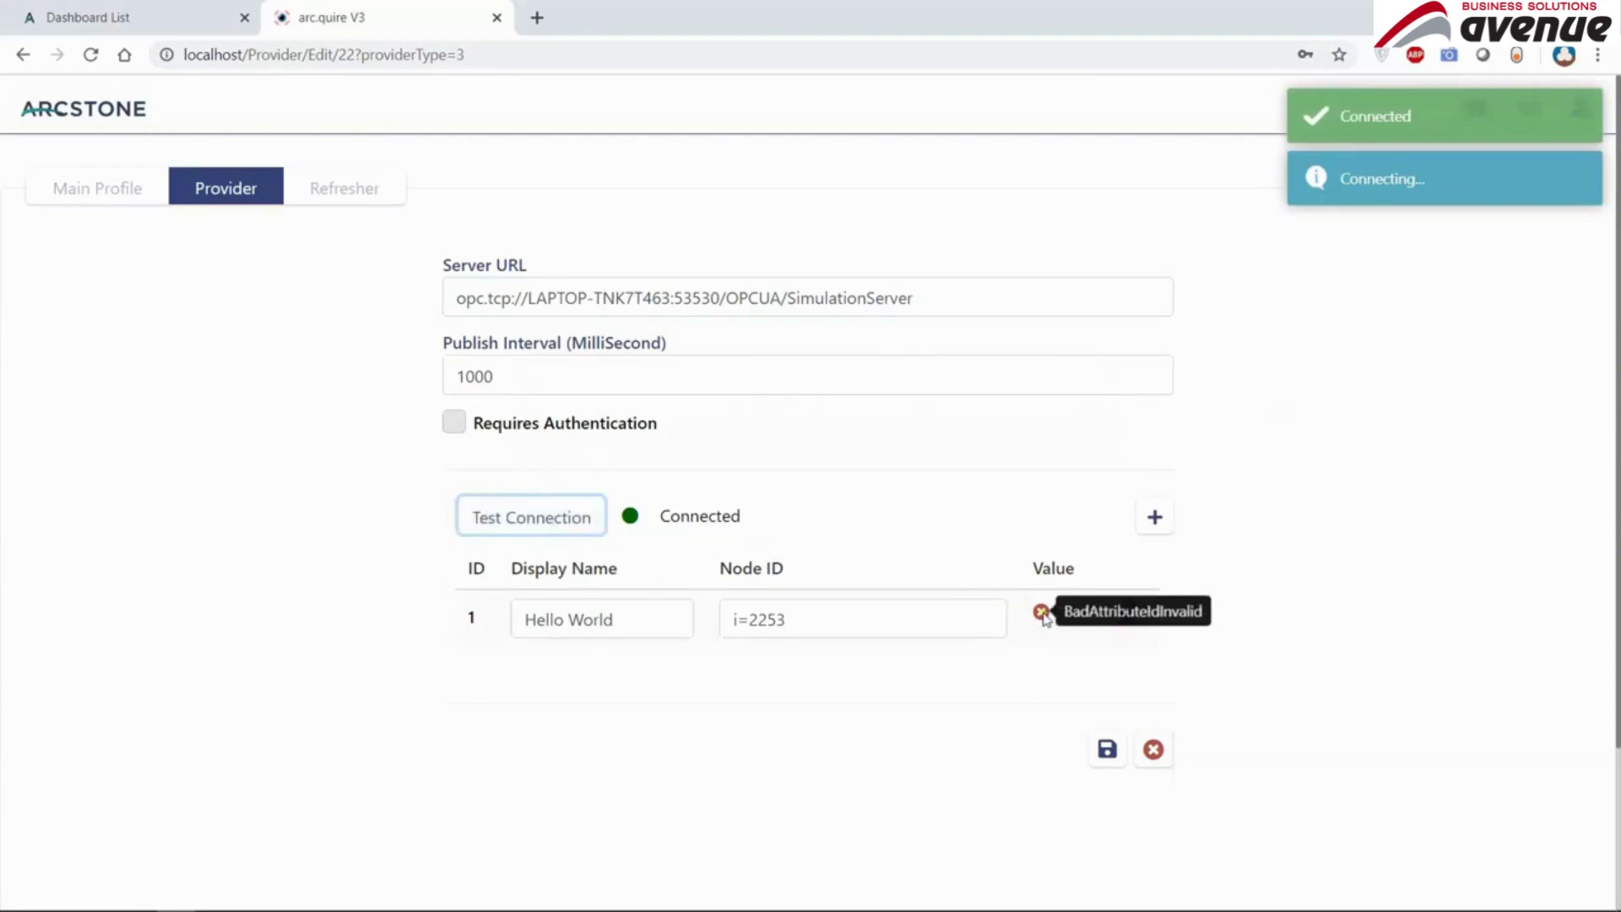
- Enable Requires Authentication to view its credential fields, and disable it again
{"action": "left_click", "coordinate": [456, 422]}
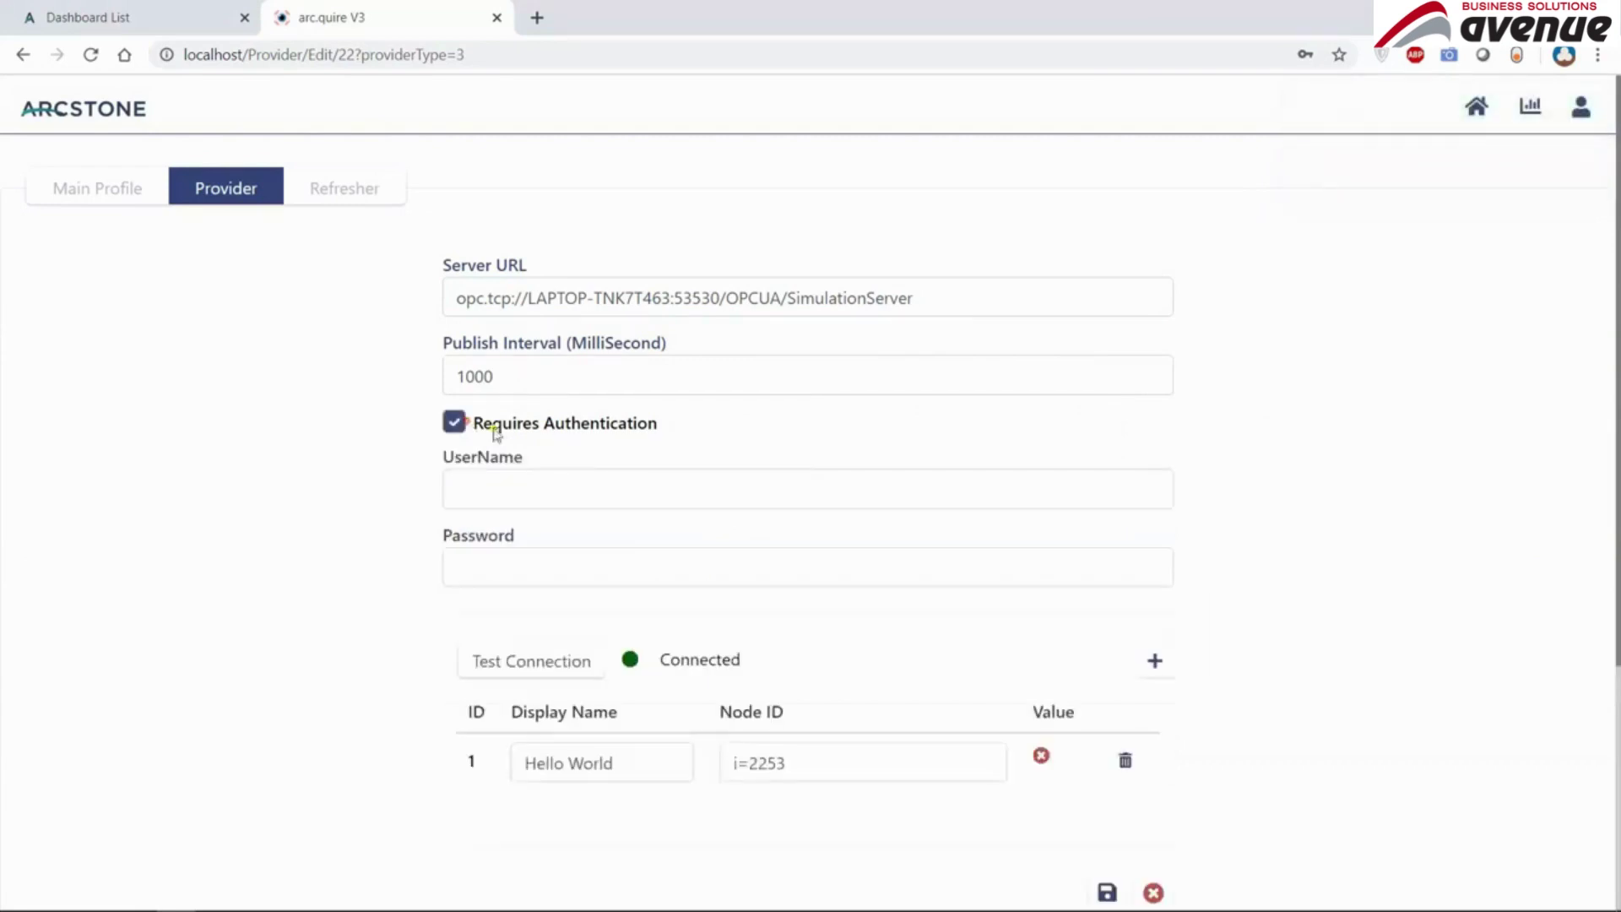
{"action": "left_click", "coordinate": [461, 418]}
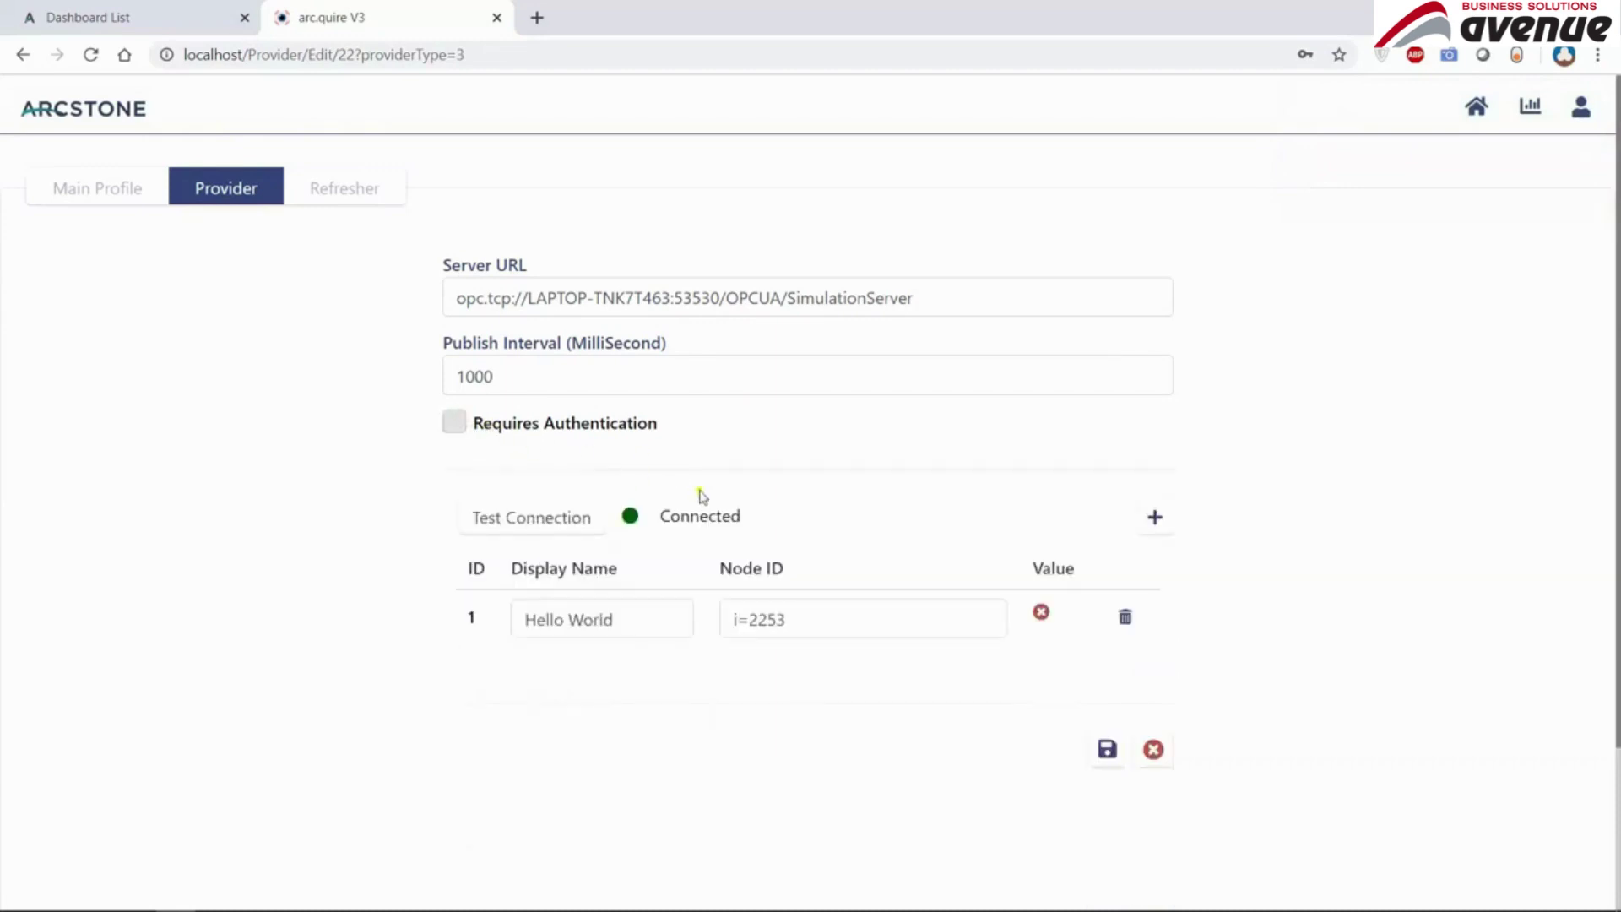
- Switch to Prosys OPC UA Simulation Server and copy the NodeId value of the Random variable in the Simulation folder
{"action": "key", "text": "alt+Tab"}
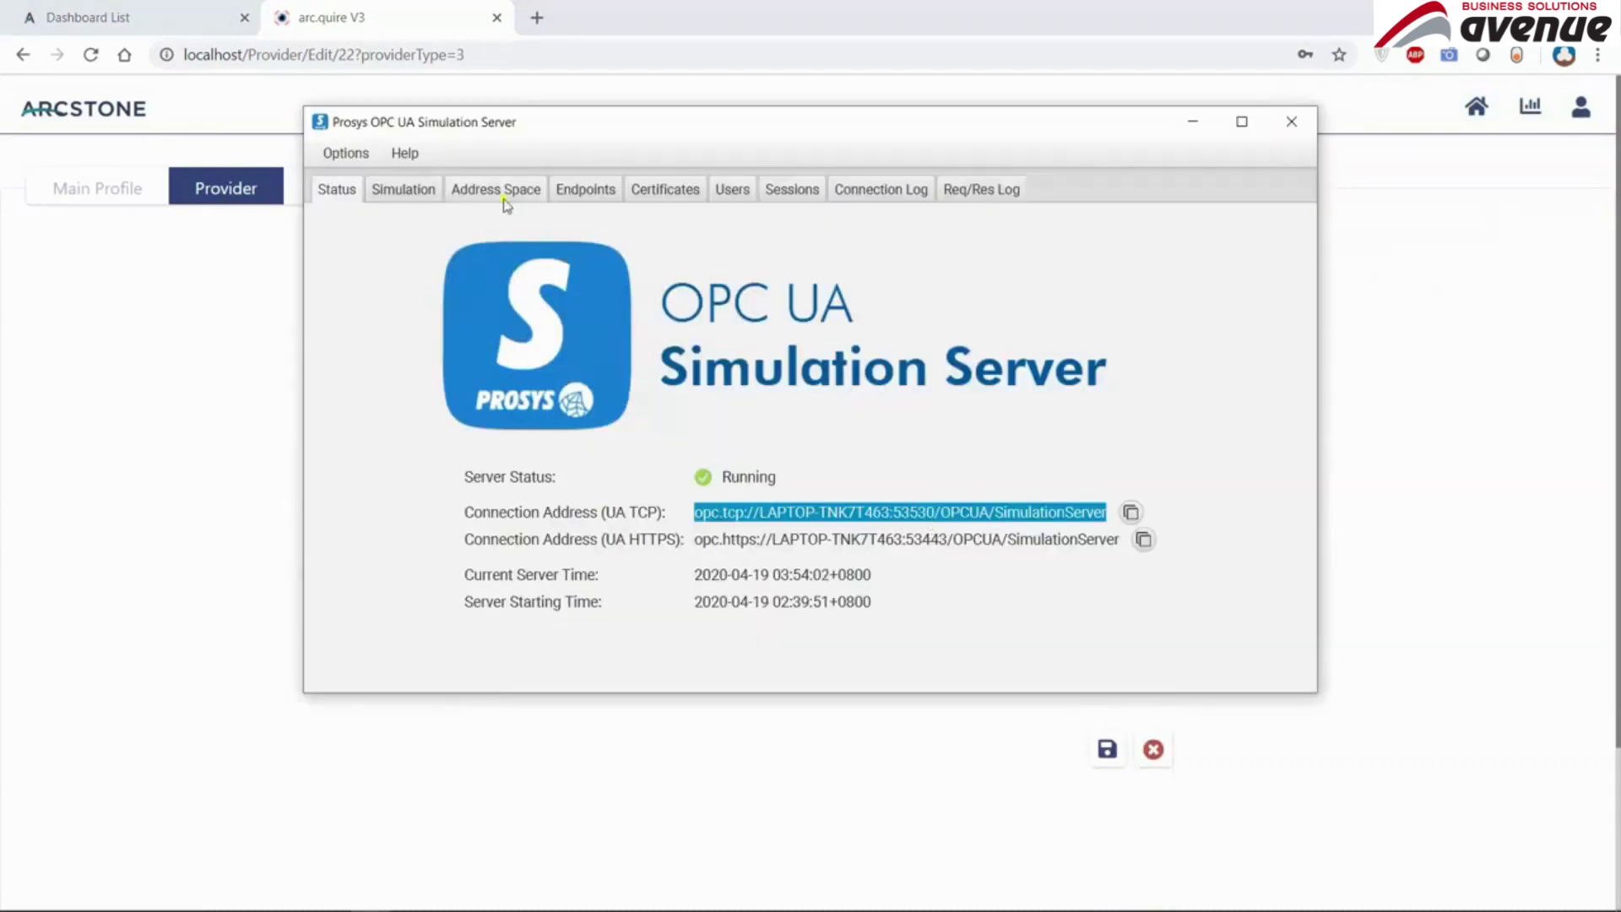
{"action": "left_click", "coordinate": [505, 196]}
{"action": "double_click", "coordinate": [380, 339]}
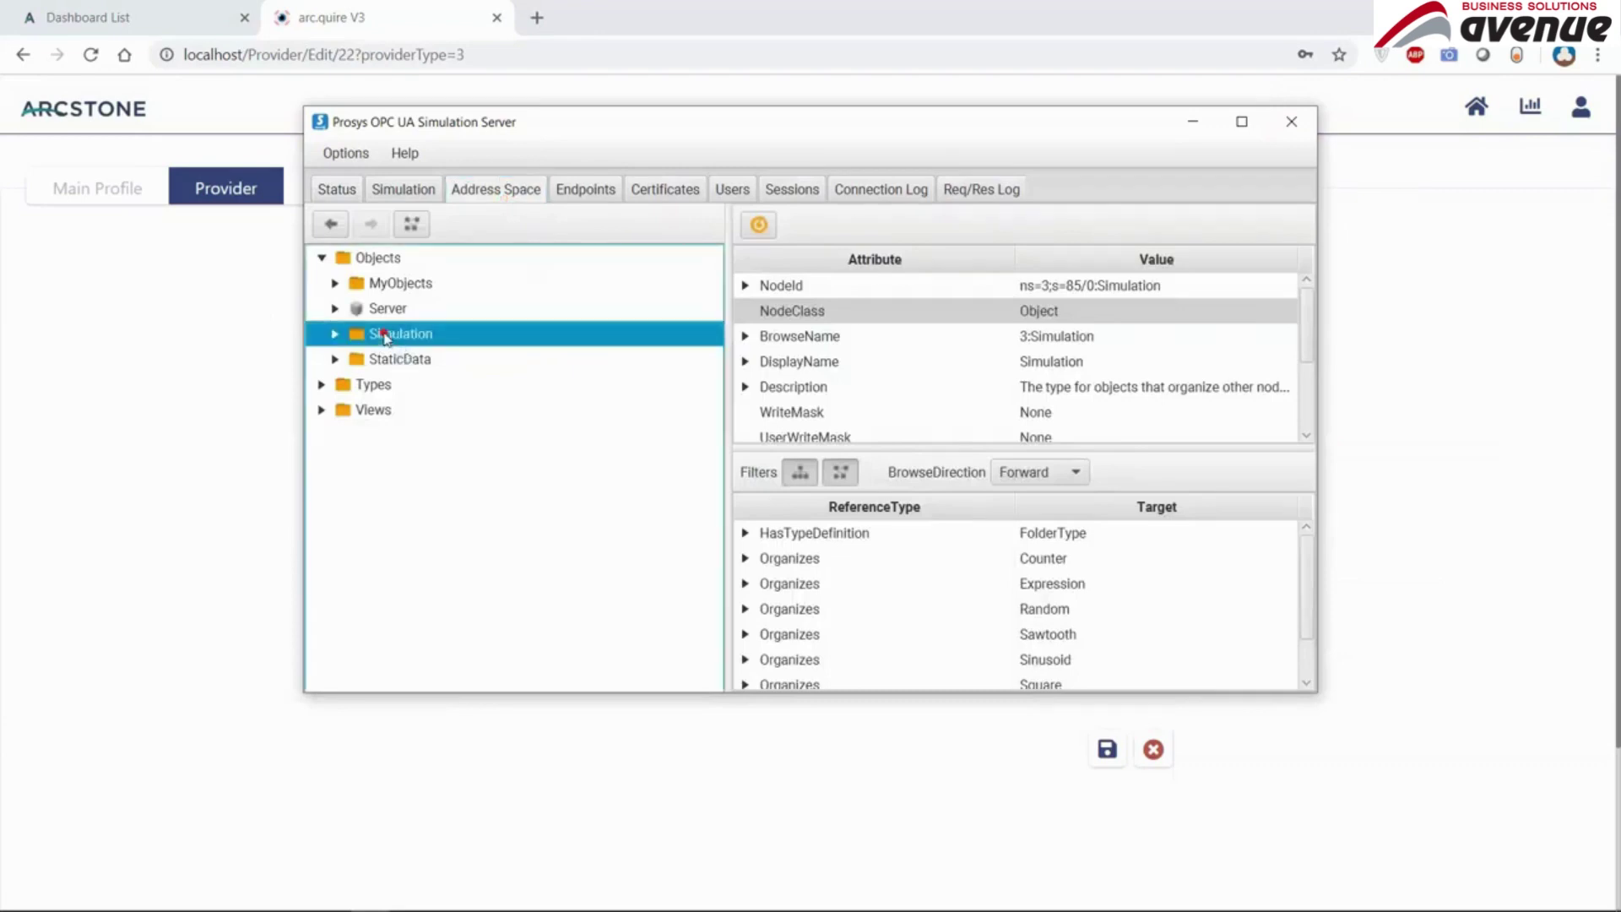
{"action": "left_click", "coordinate": [404, 413]}
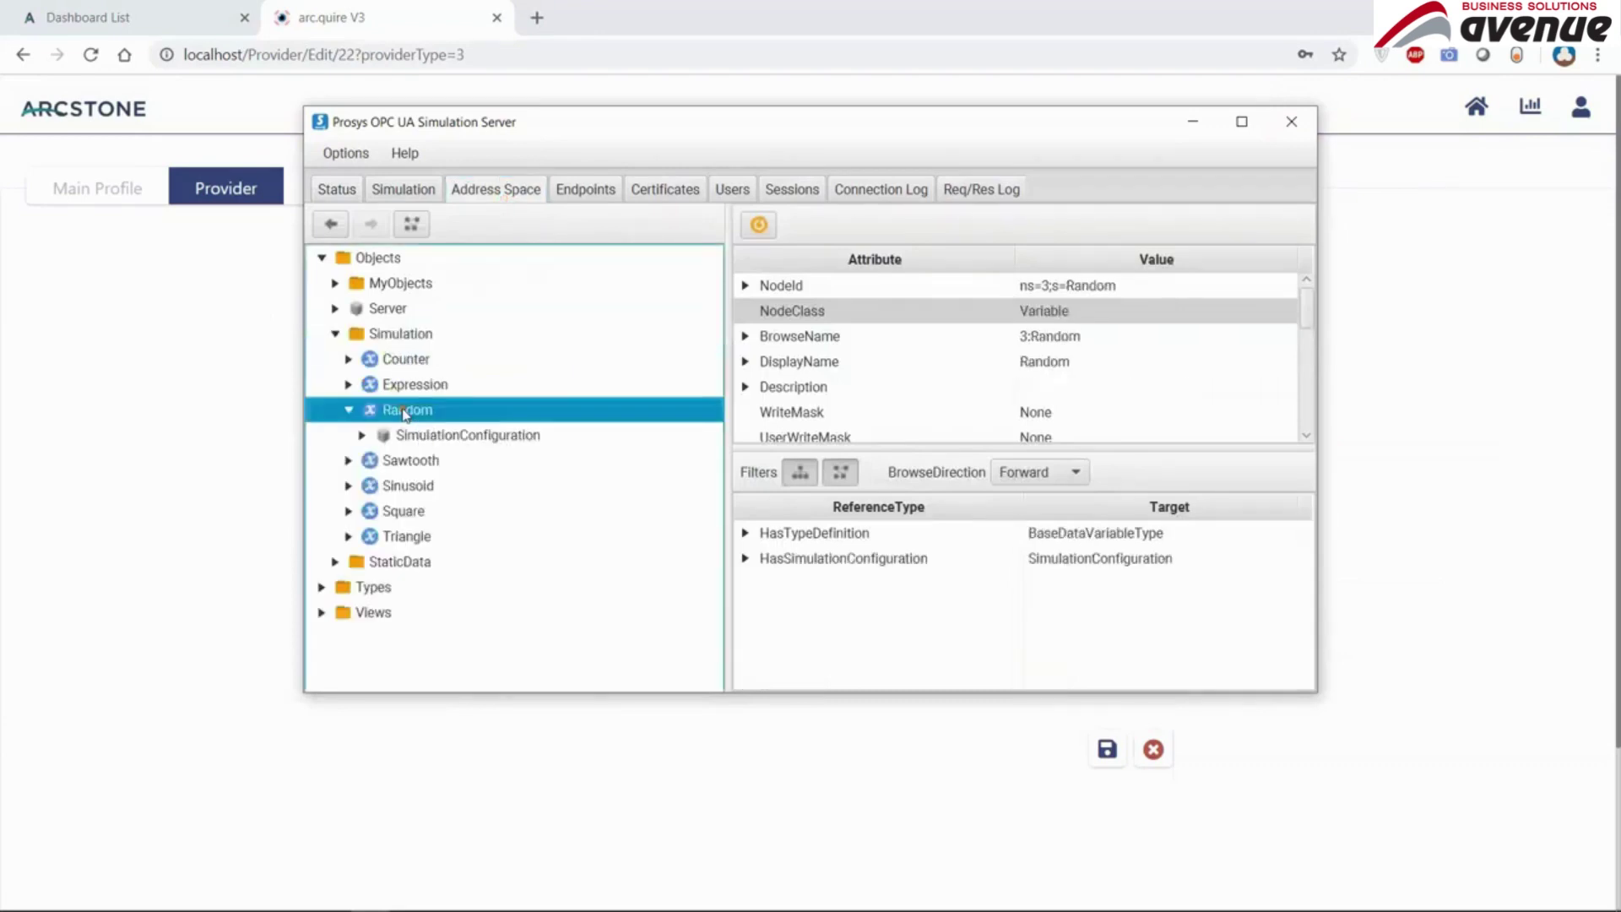
{"action": "left_click", "coordinate": [1068, 290]}
{"action": "right_click", "coordinate": [1059, 287]}
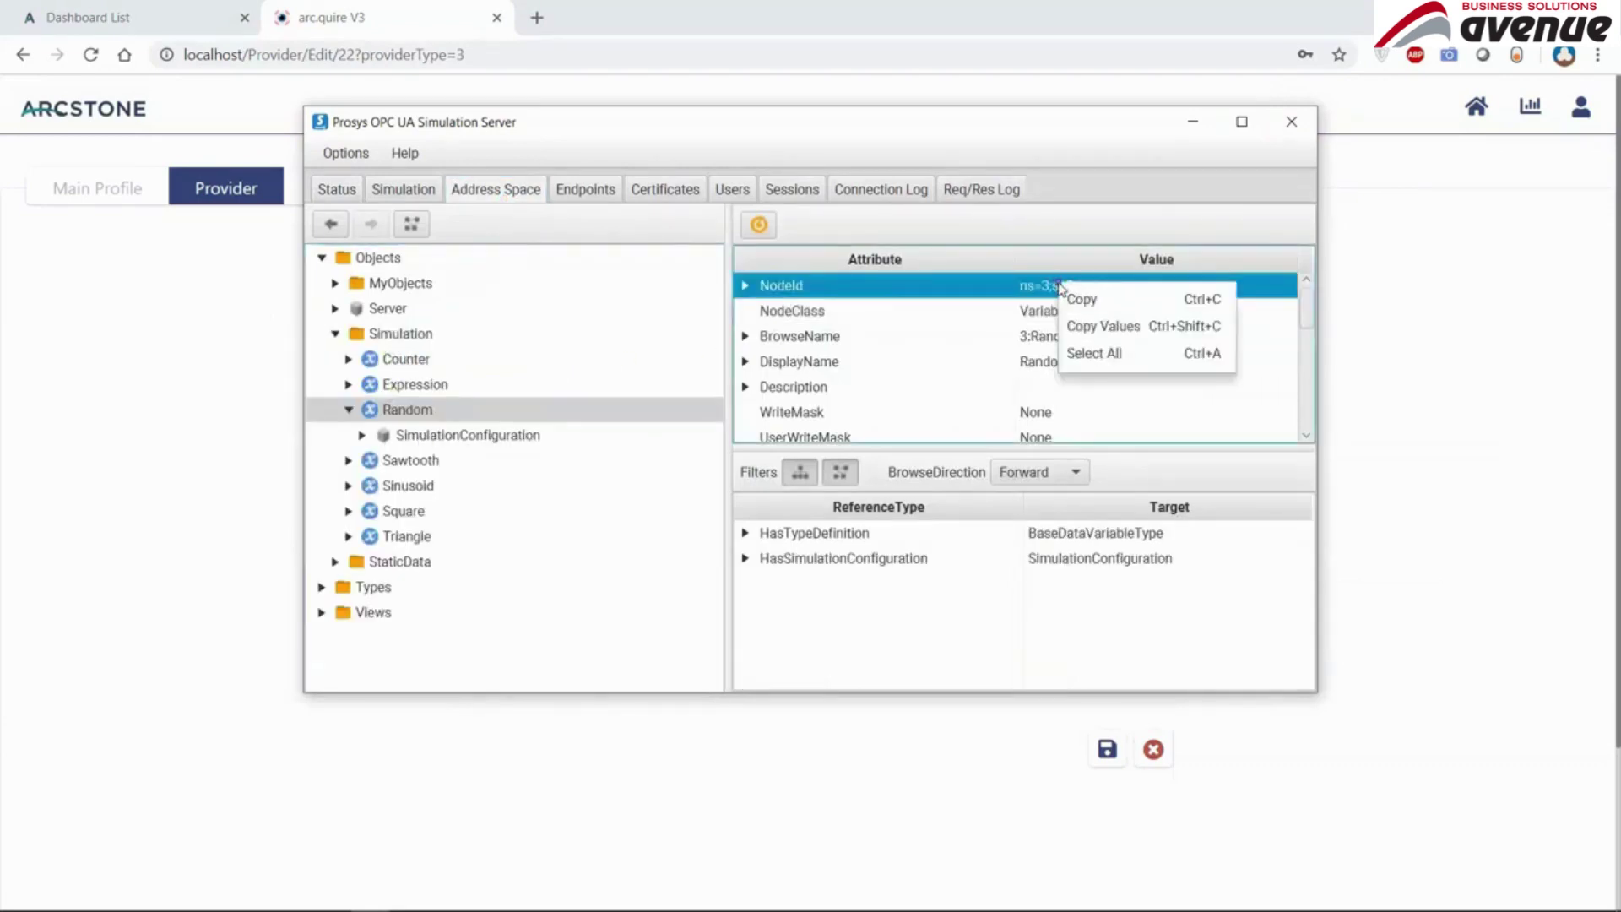
{"action": "left_click", "coordinate": [1071, 299]}
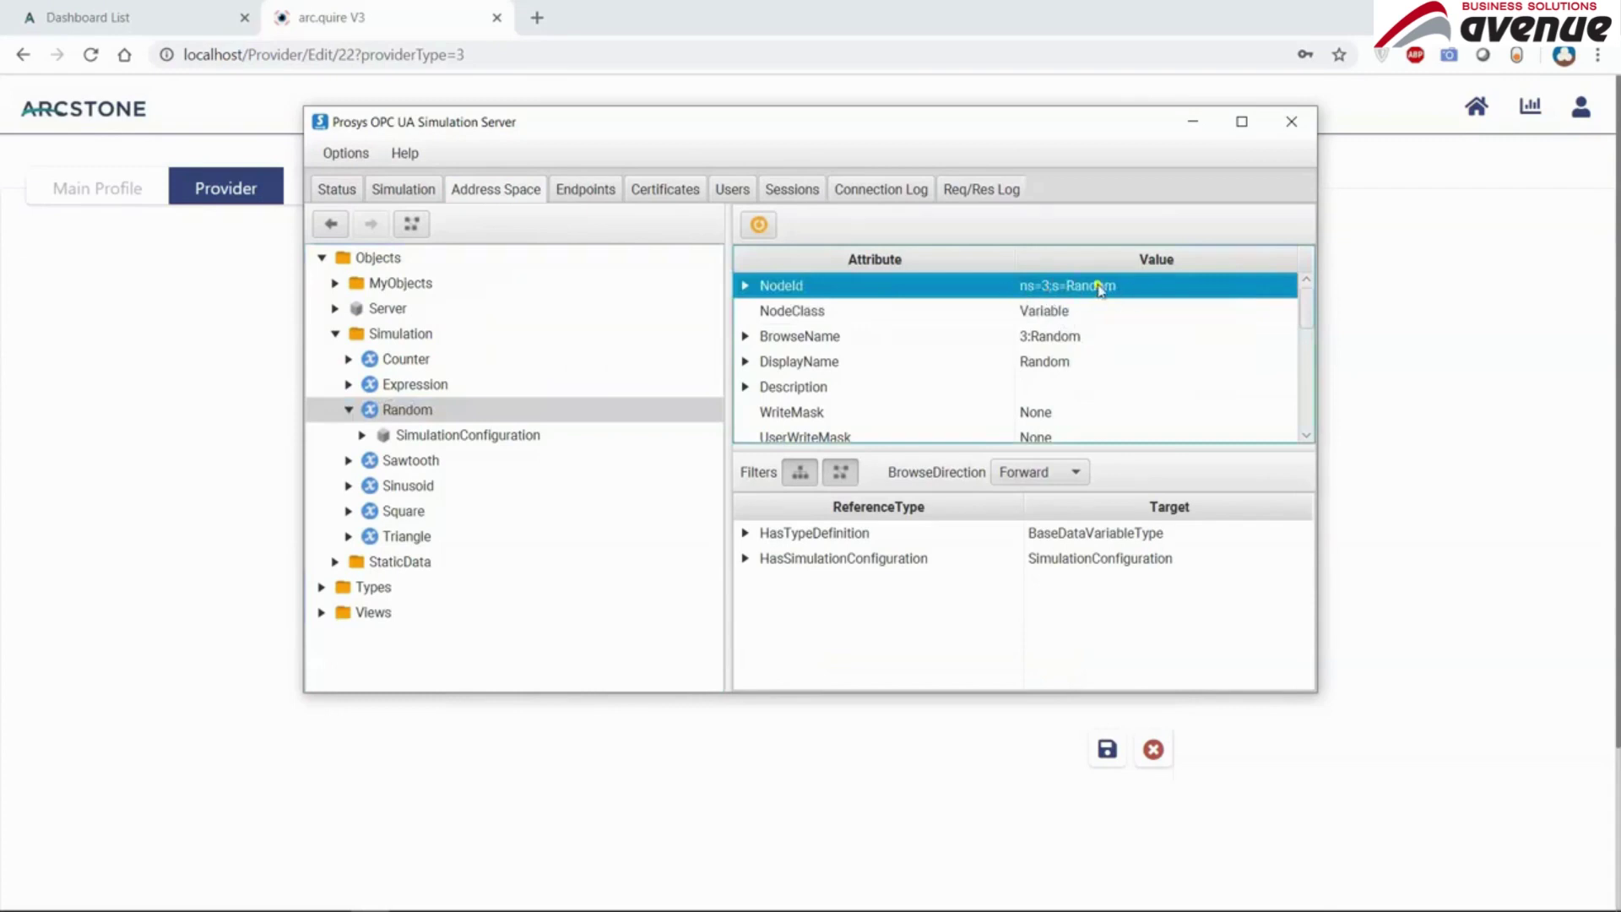
{"action": "right_click", "coordinate": [1116, 288]}
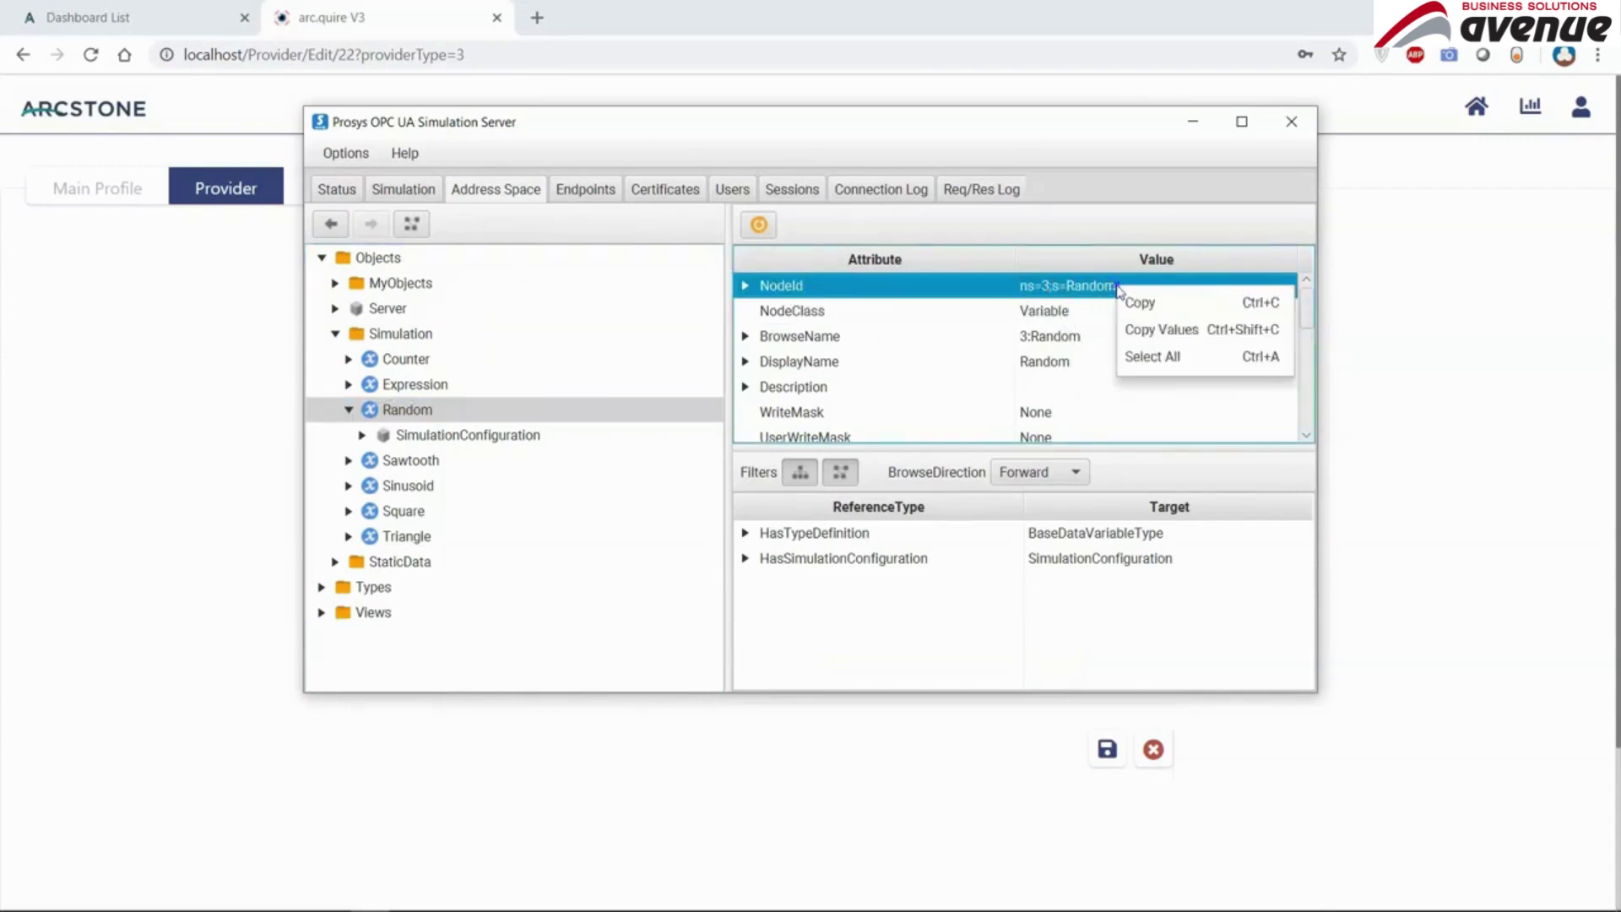
{"action": "left_click", "coordinate": [1157, 331]}
- Back in arc.quire, replace the monitored item's Node ID with ns=3;s=Random
{"action": "key", "text": "alt+Tab"}
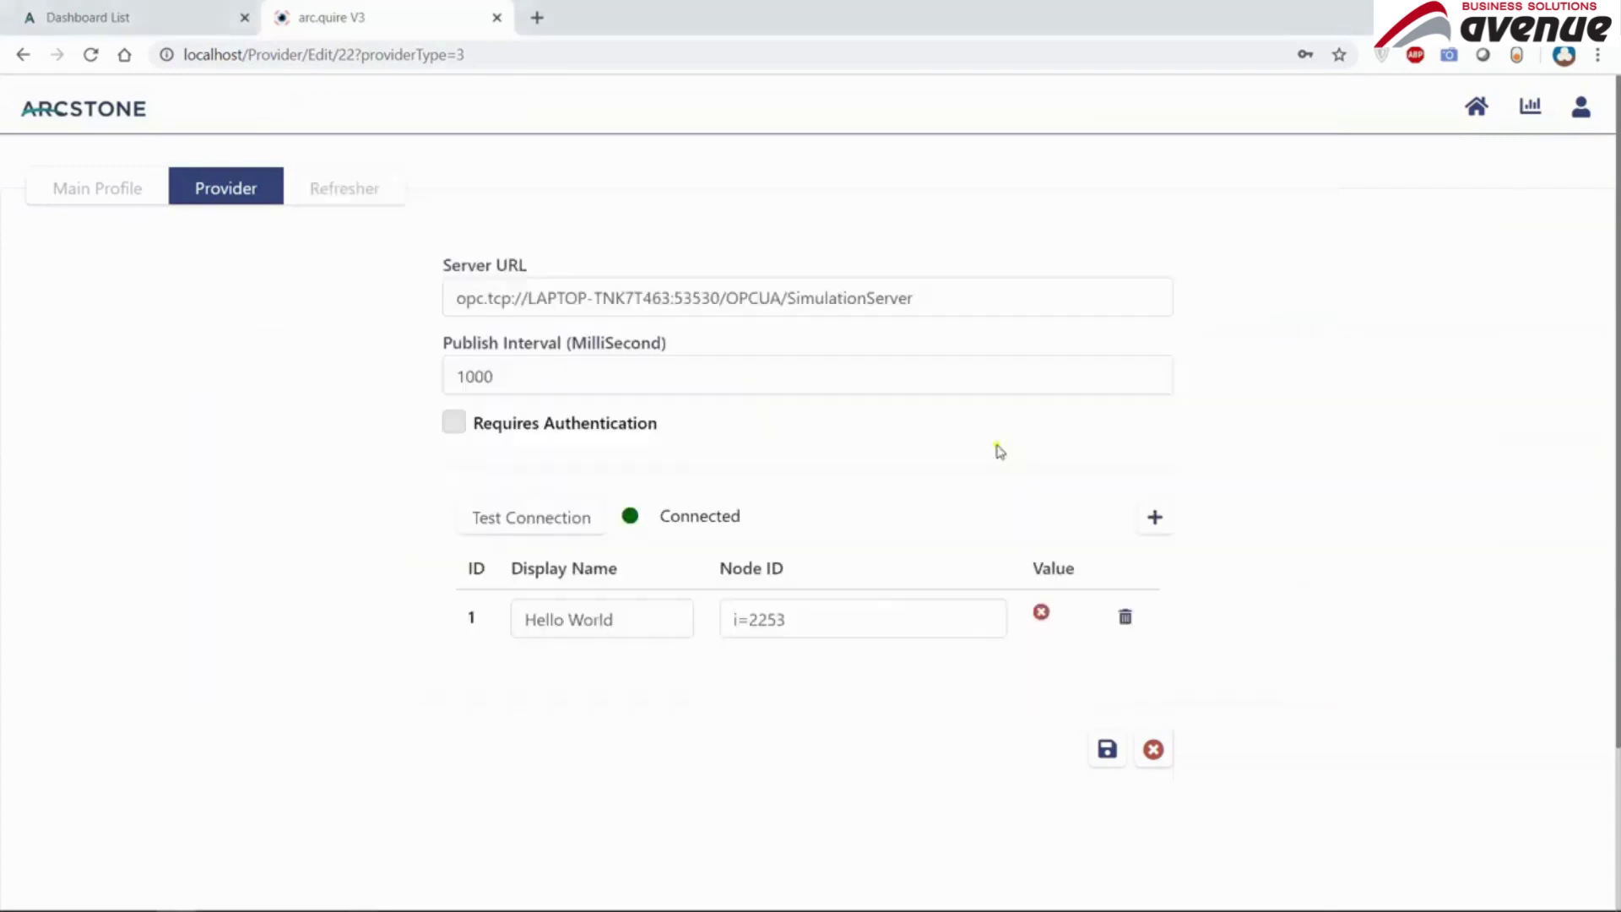
{"action": "triple_click", "coordinate": [876, 607]}
{"action": "key", "text": "ctrl+v"}
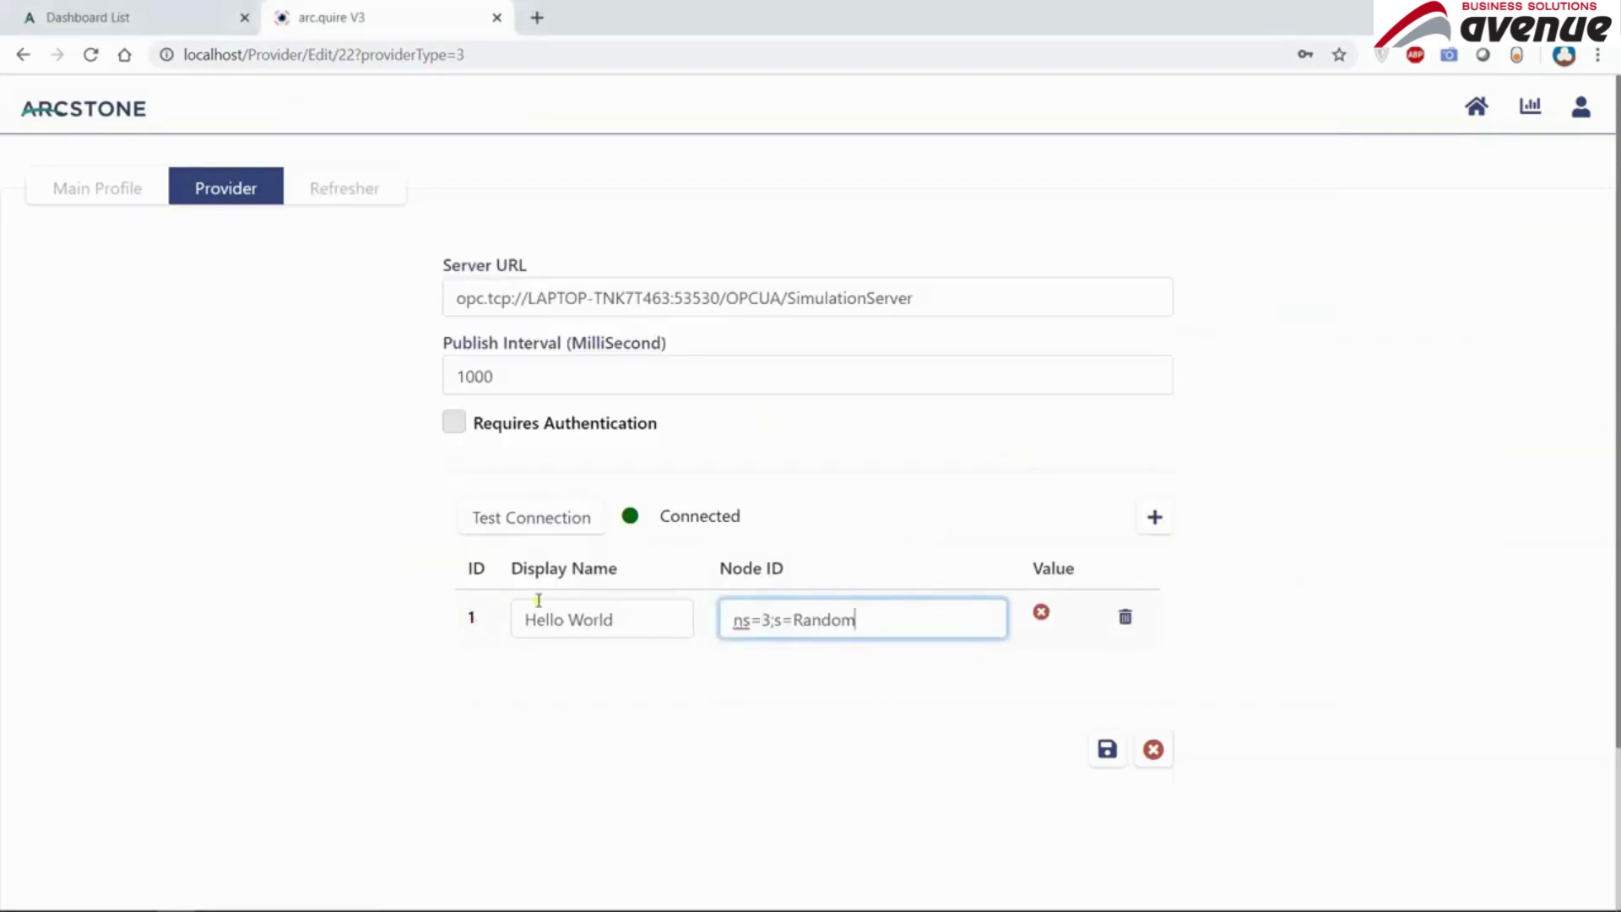
- Set the item's display name to Random Item and test the connection twice to compare its values
{"action": "left_click", "coordinate": [601, 621]}
{"action": "left_click_drag", "start_coordinate": [650, 625], "coordinate": [195, 590]}
{"action": "type", "text": "Rand"}
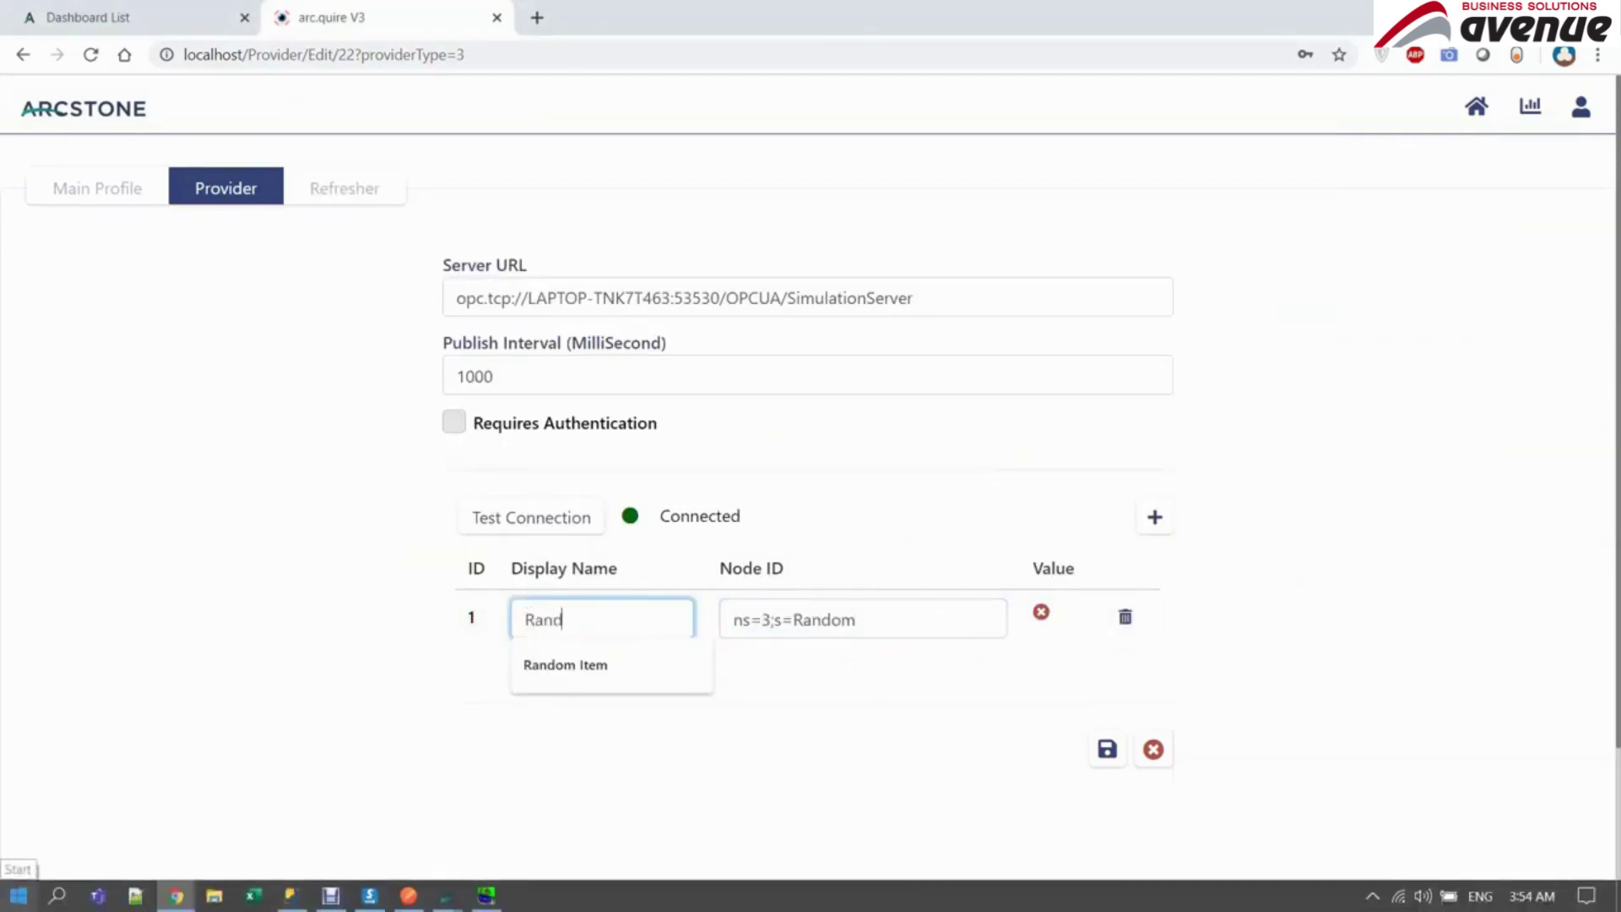
{"action": "type", "text": "om Item"}
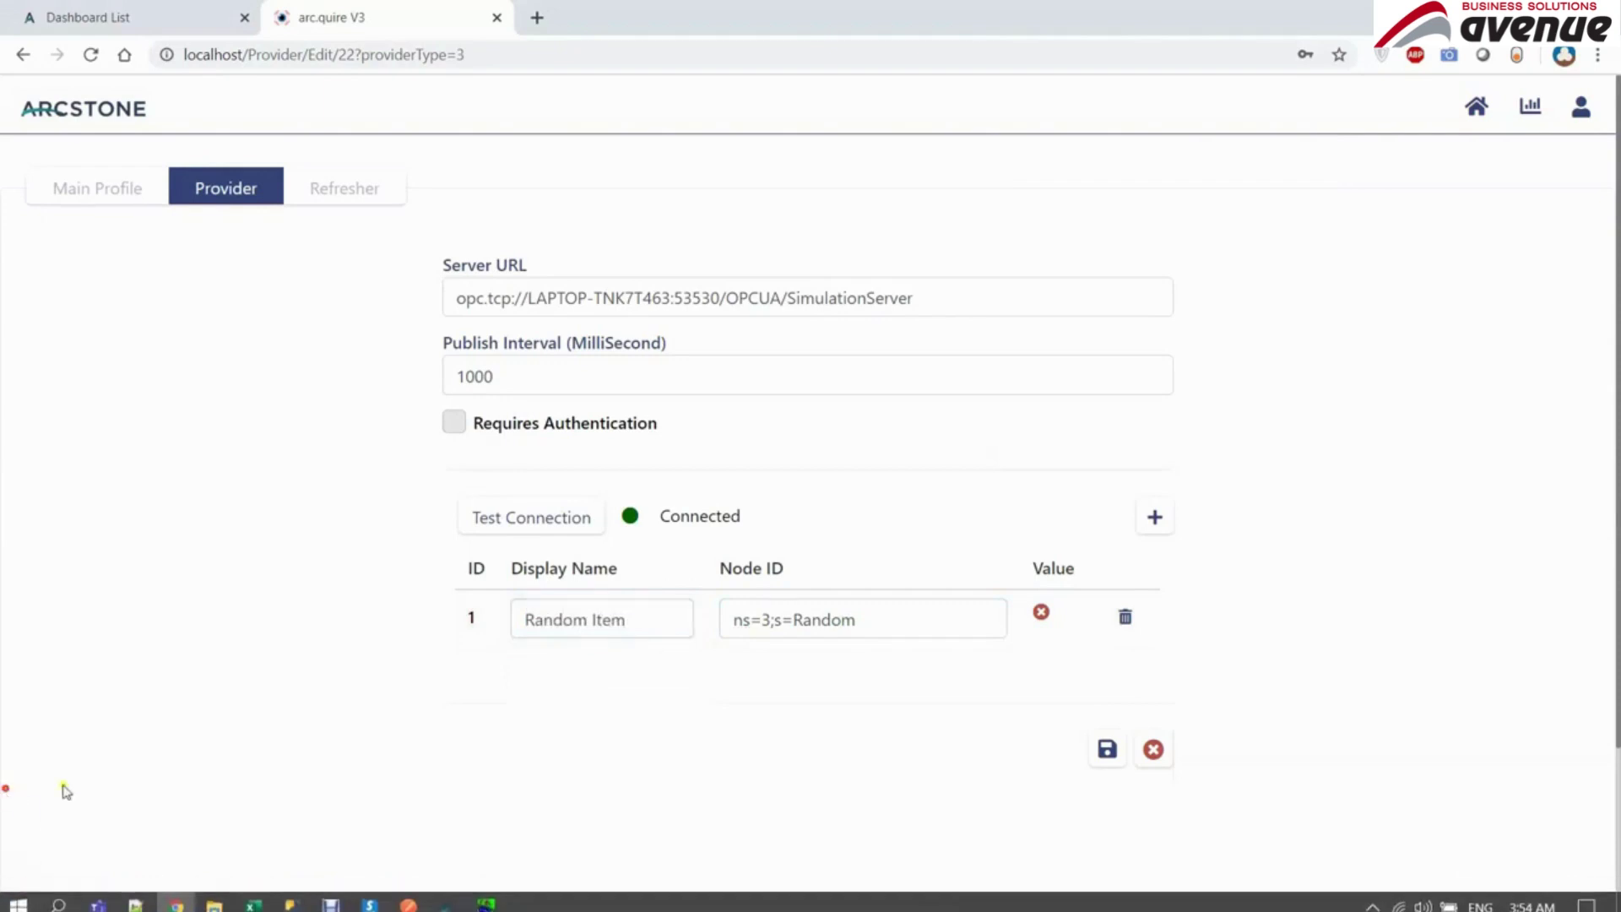
{"action": "left_click", "coordinate": [567, 518]}
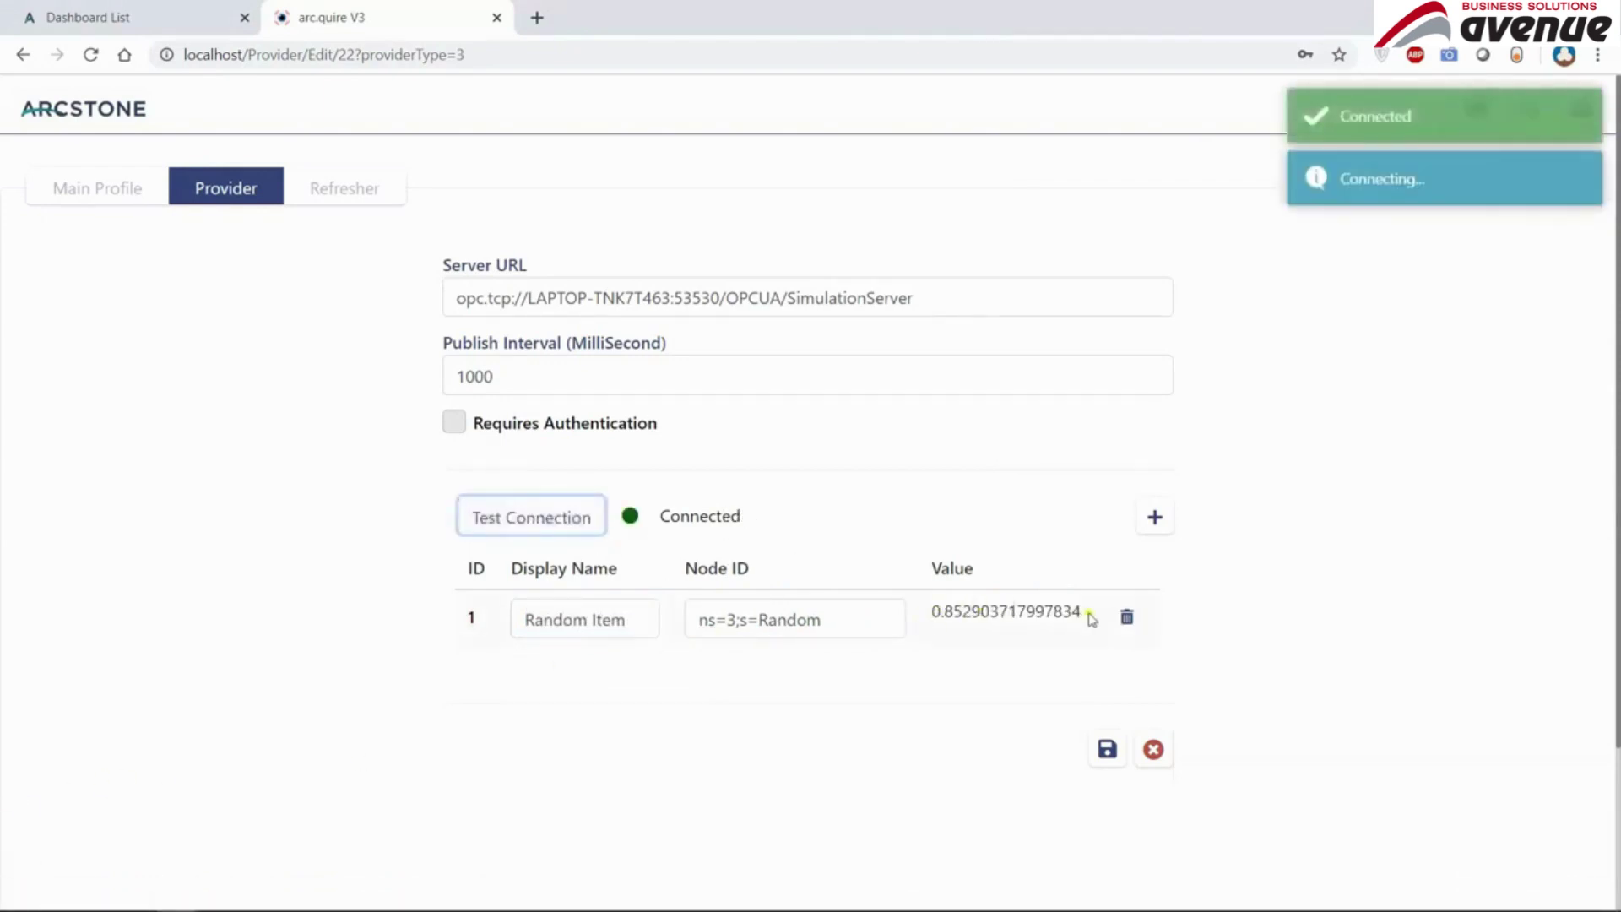
{"action": "left_click", "coordinate": [525, 515]}
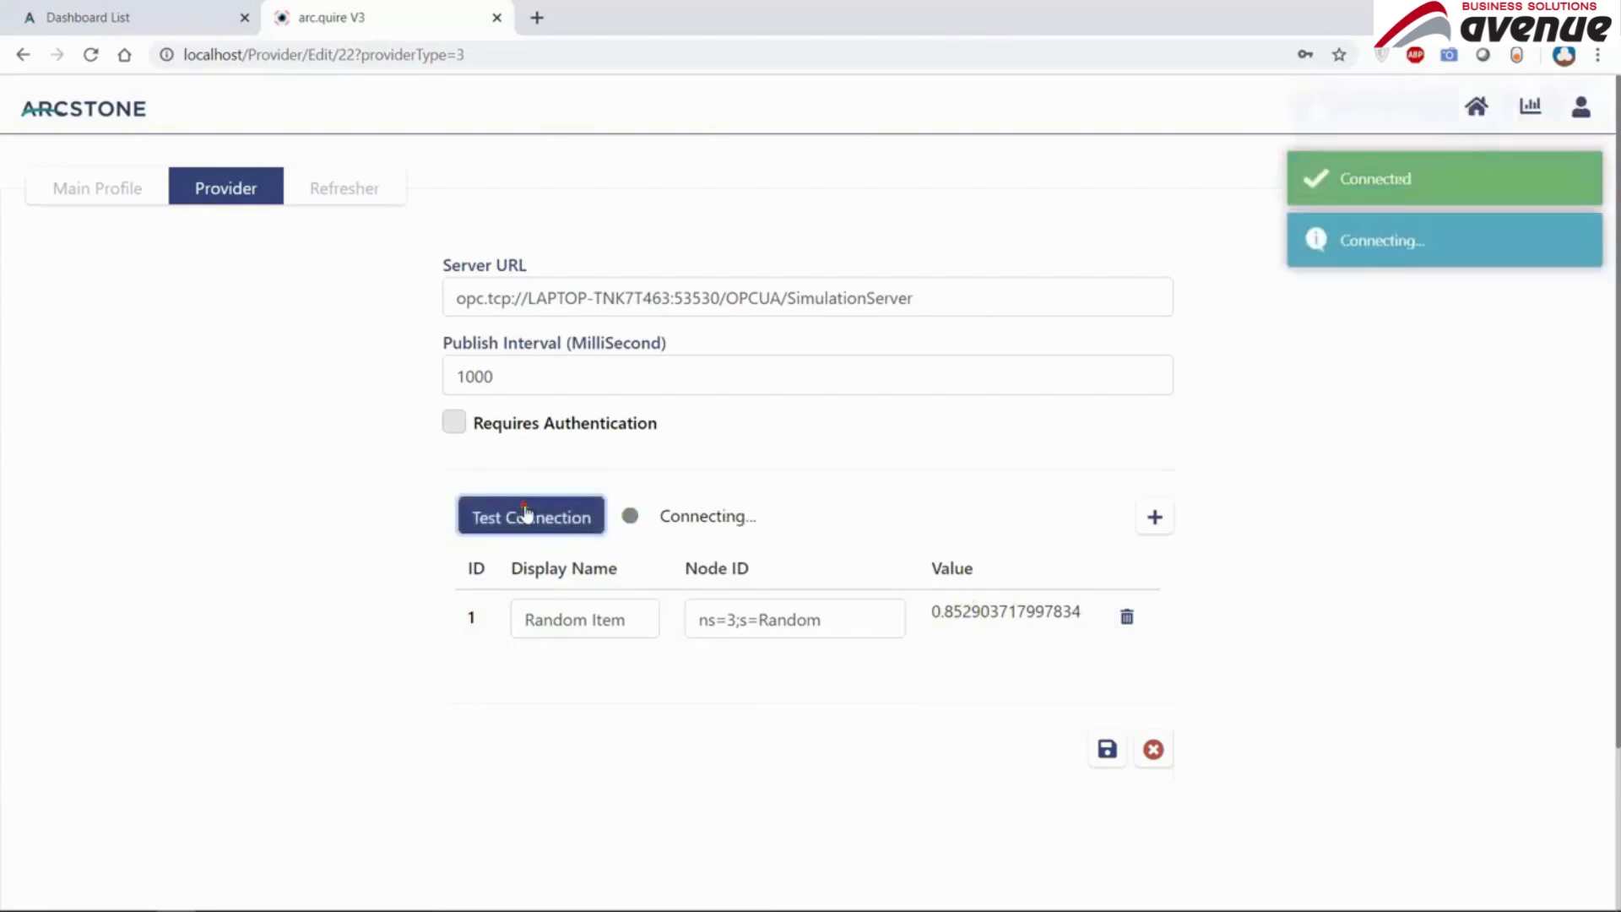
- Switch to the Prosys server and copy the NodeId value of the Double variable under StaticData > StaticVariables
{"action": "key", "text": "alt+Tab"}
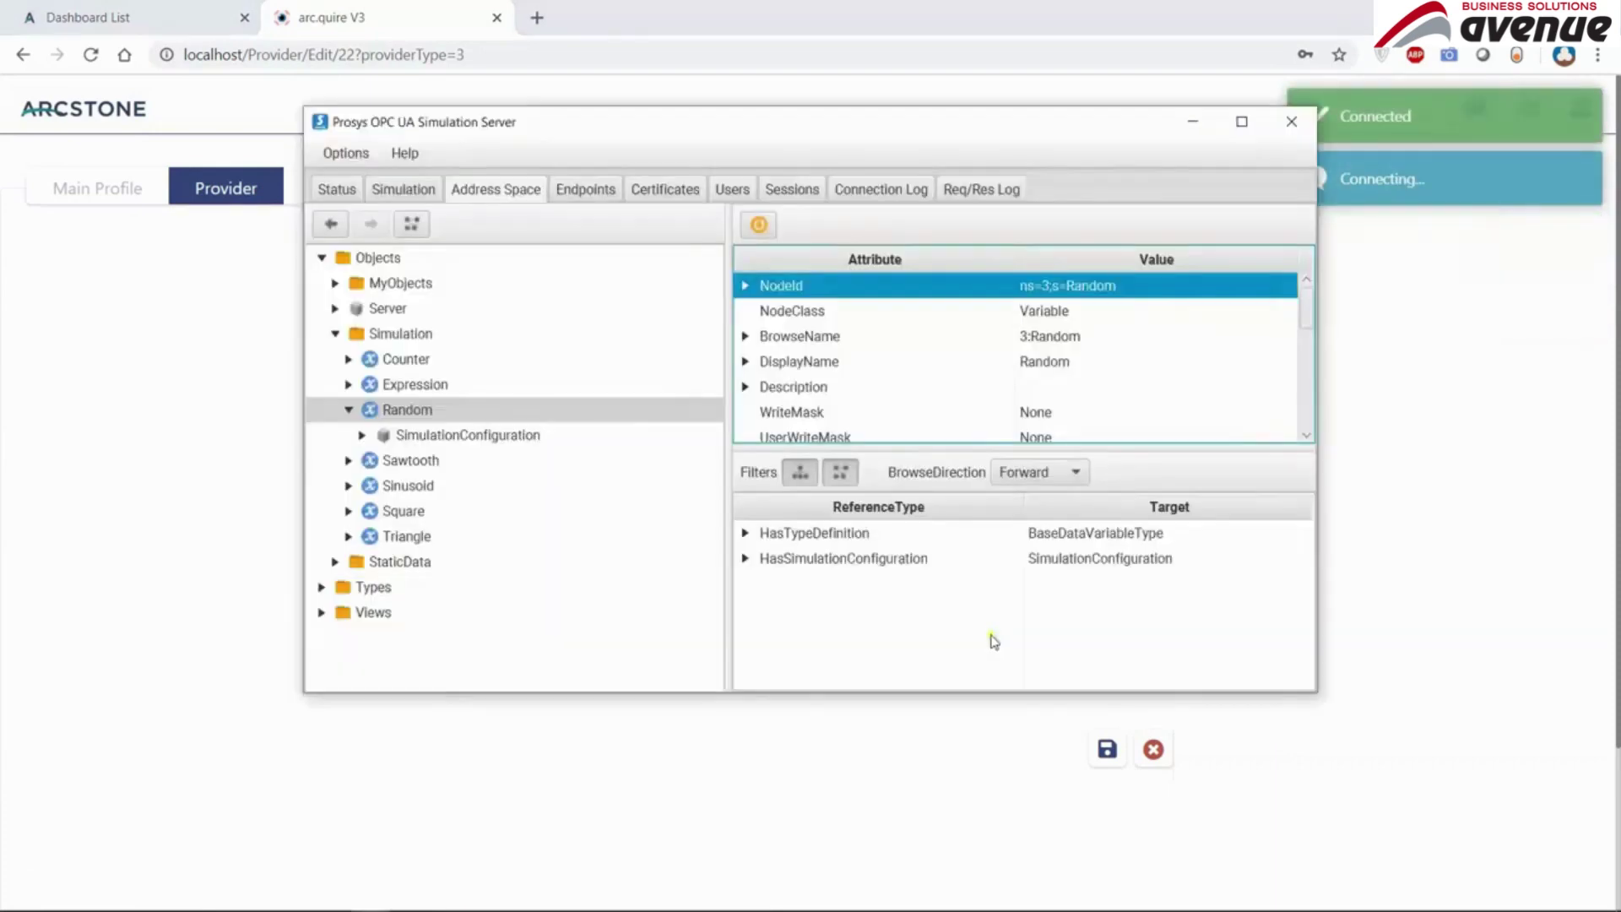
{"action": "double_click", "coordinate": [395, 337]}
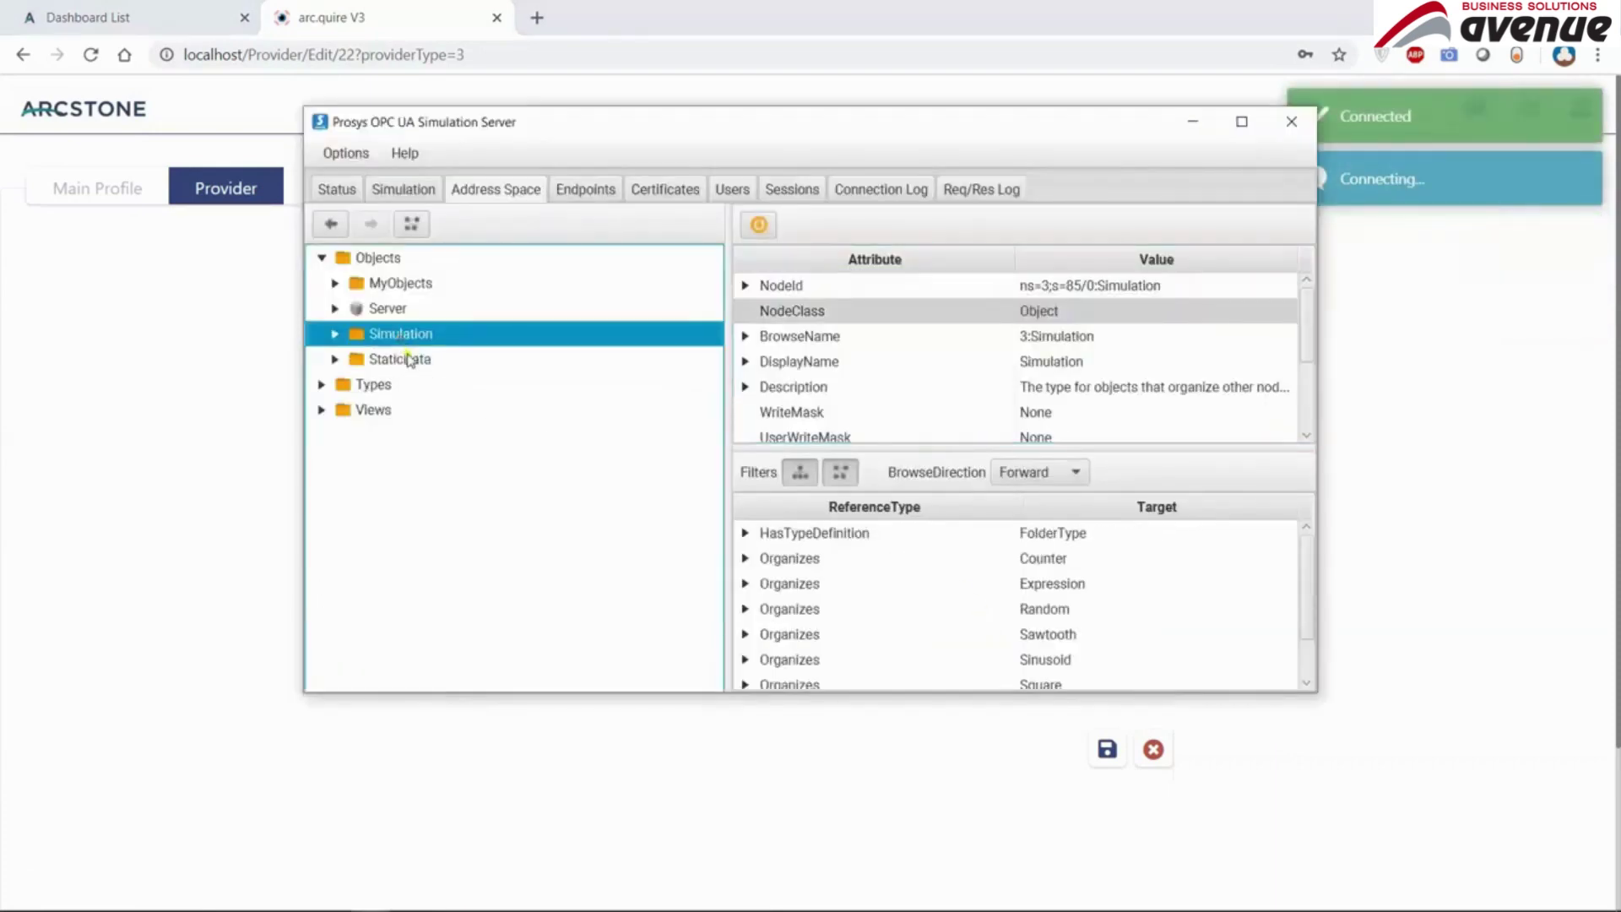
{"action": "double_click", "coordinate": [410, 360]}
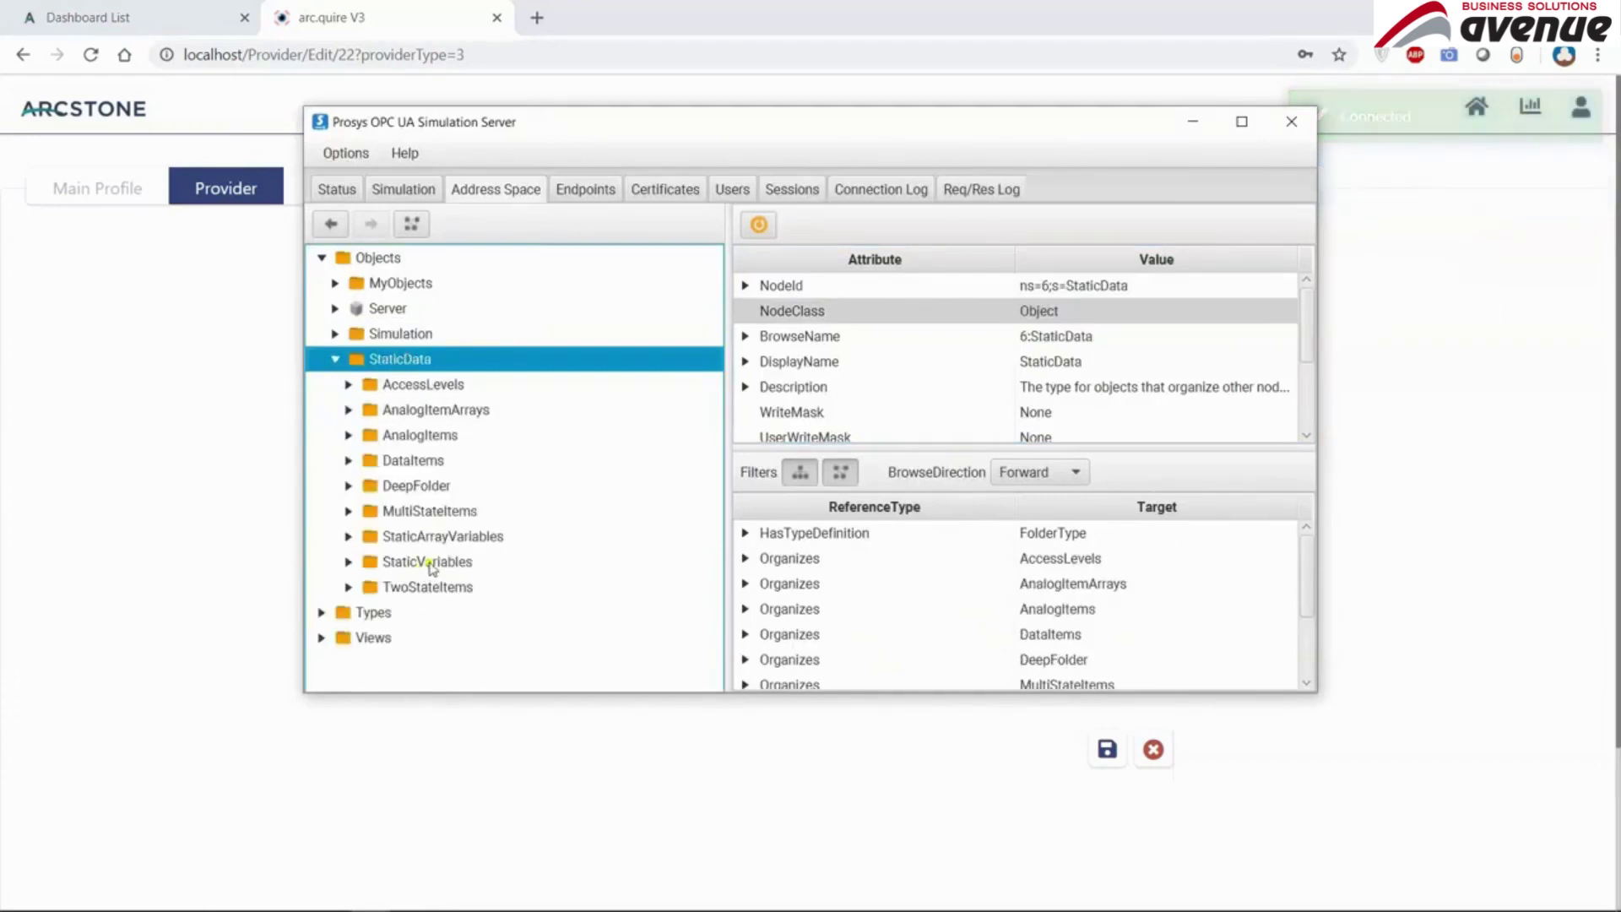
{"action": "double_click", "coordinate": [428, 562]}
{"action": "scroll", "coordinate": [463, 497], "scroll_direction": "down", "scroll_amount": 2}
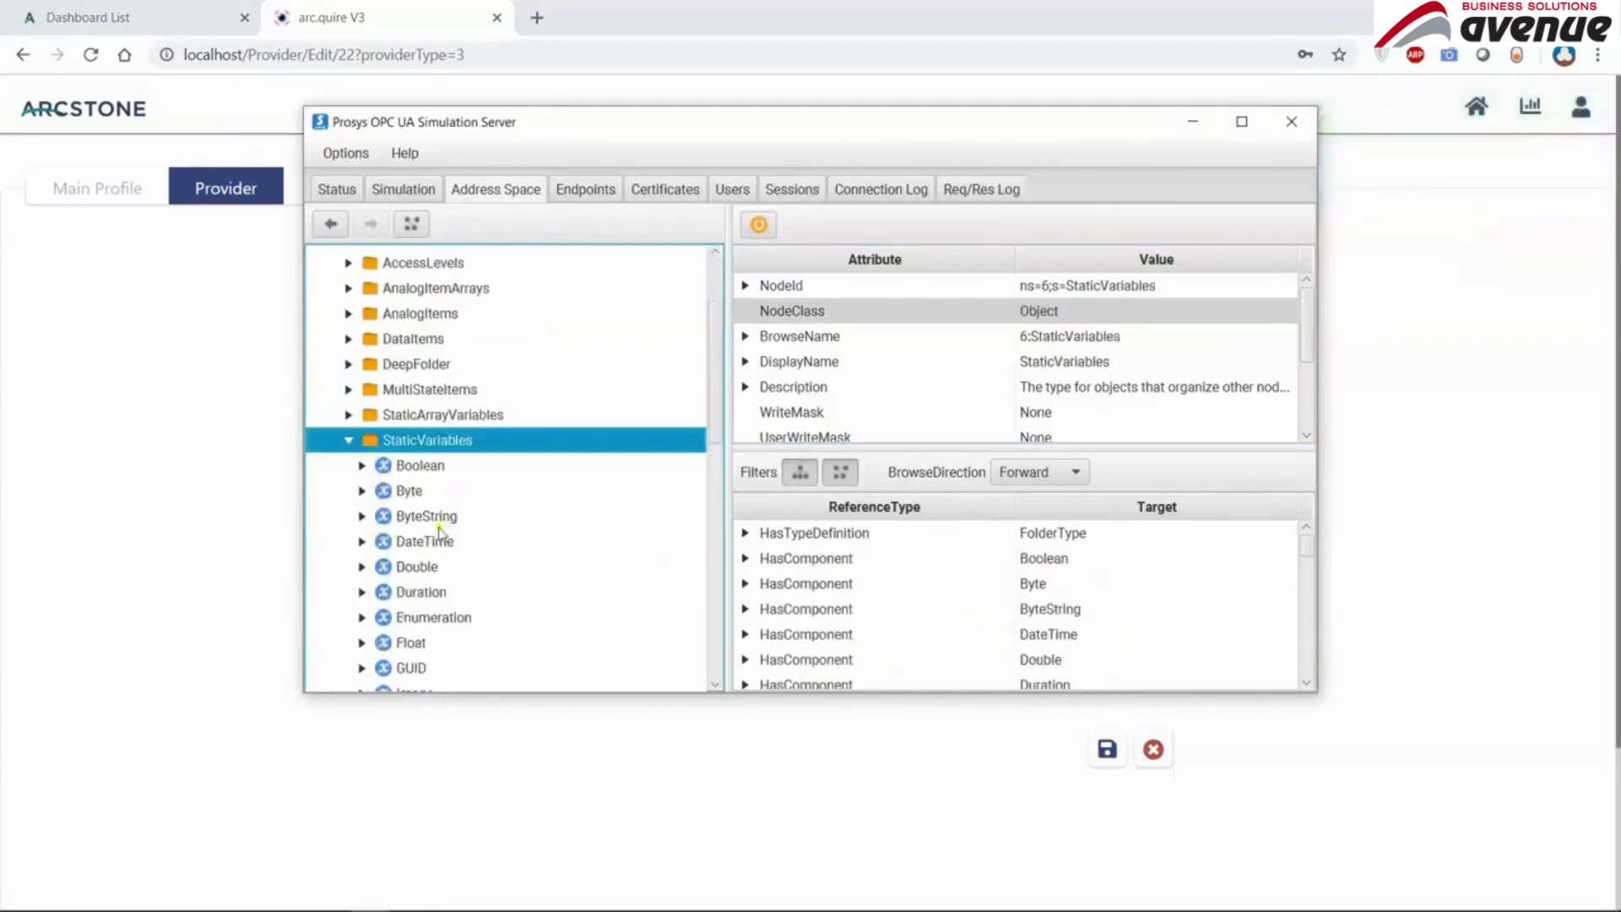
{"action": "scroll", "coordinate": [448, 545], "scroll_direction": "down", "scroll_amount": 1}
{"action": "left_click", "coordinate": [431, 514]}
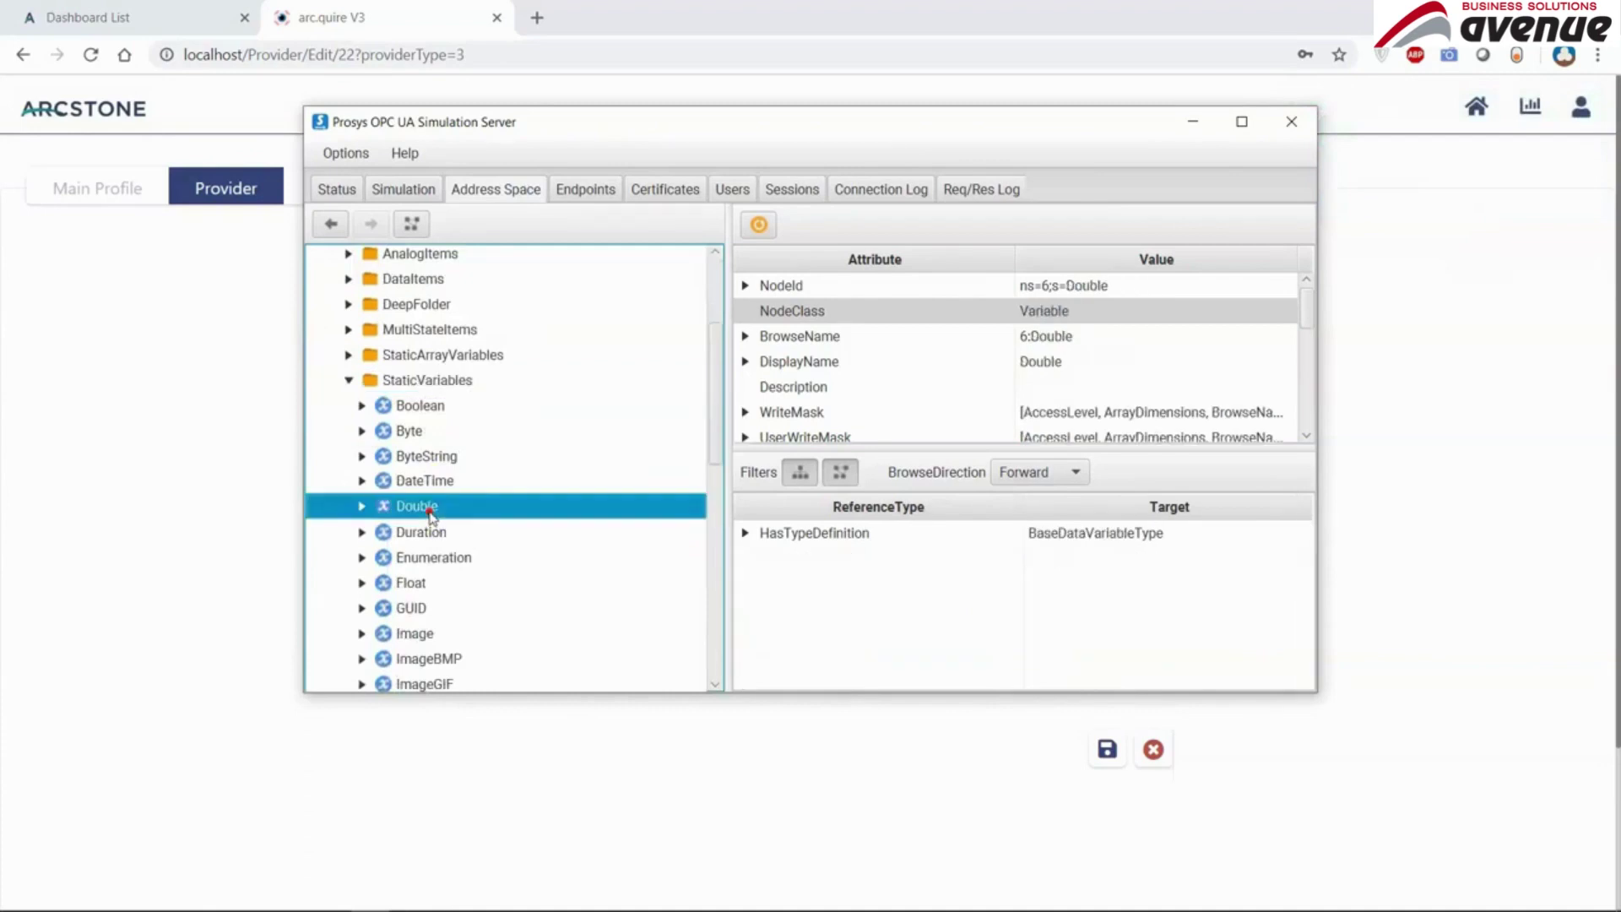
{"action": "left_click", "coordinate": [1083, 281]}
{"action": "right_click", "coordinate": [1072, 292]}
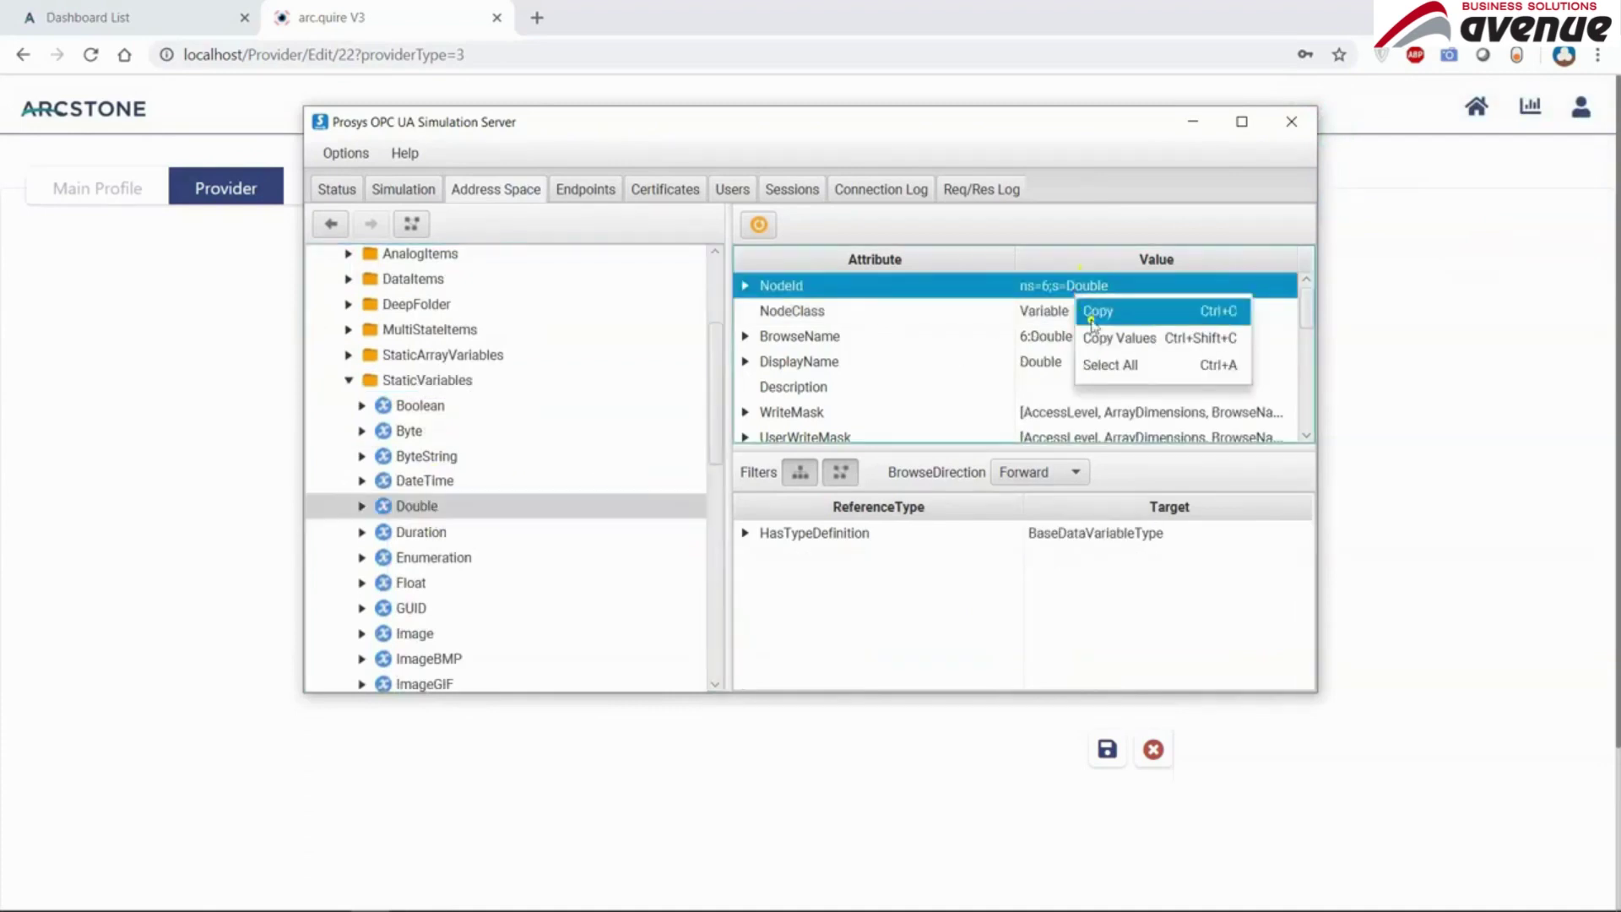
{"action": "left_click", "coordinate": [1099, 333]}
- Back in arc.quire, replace Random Item's Node ID with ns=6;s=Double and test the connection to check its value
{"action": "key", "text": "alt+Tab"}
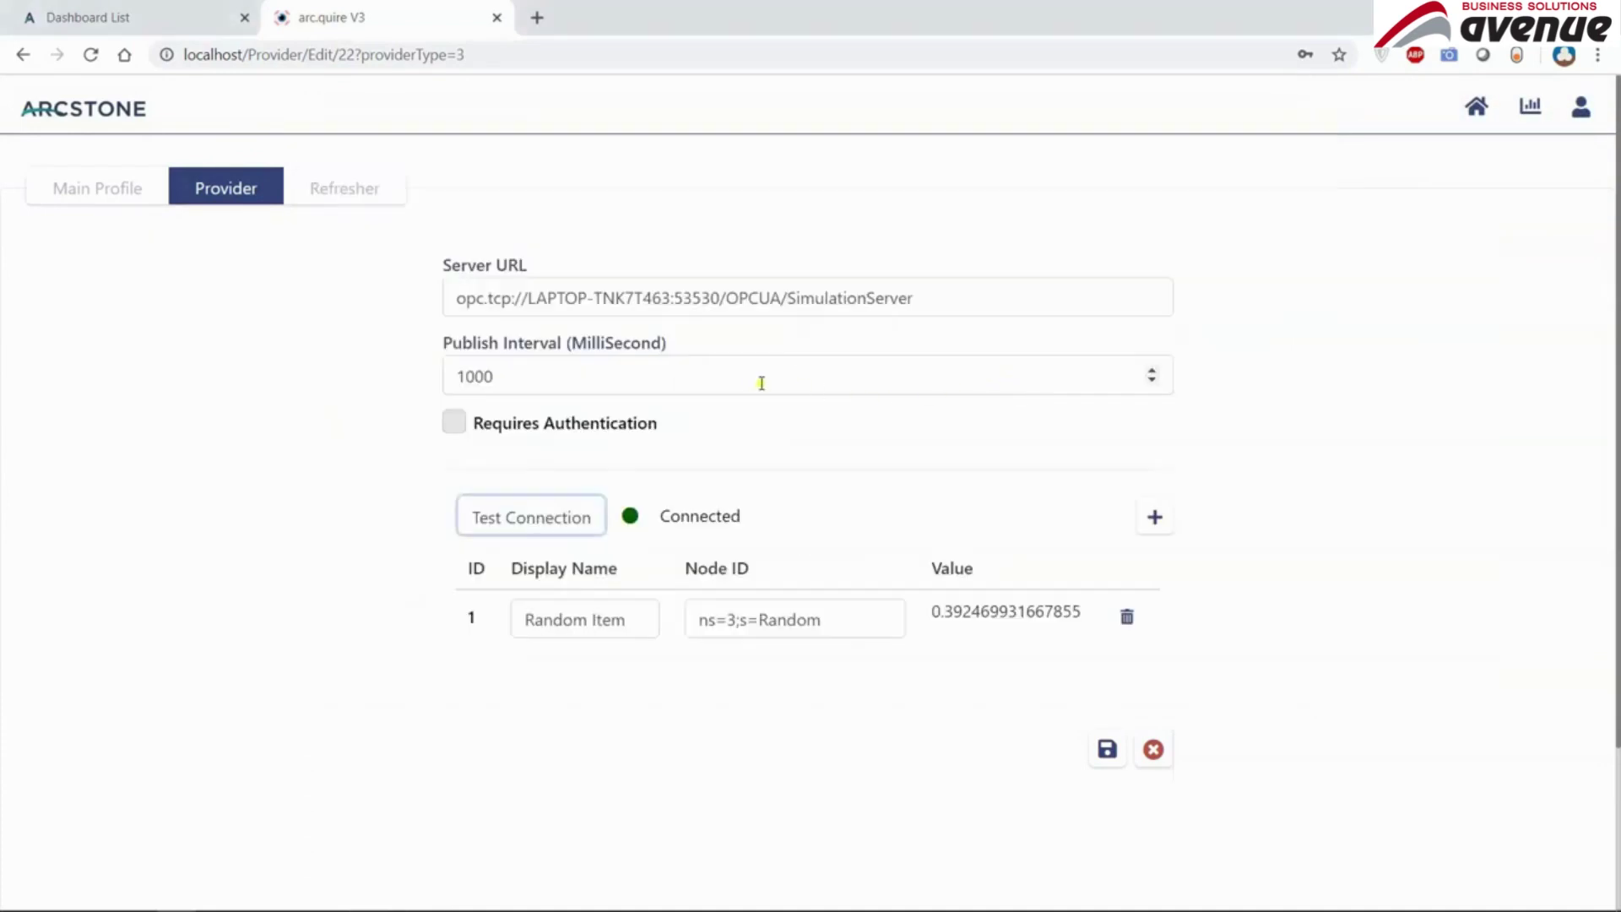
{"action": "left_click_drag", "start_coordinate": [871, 612], "coordinate": [442, 623]}
{"action": "key", "text": "ctrl+v"}
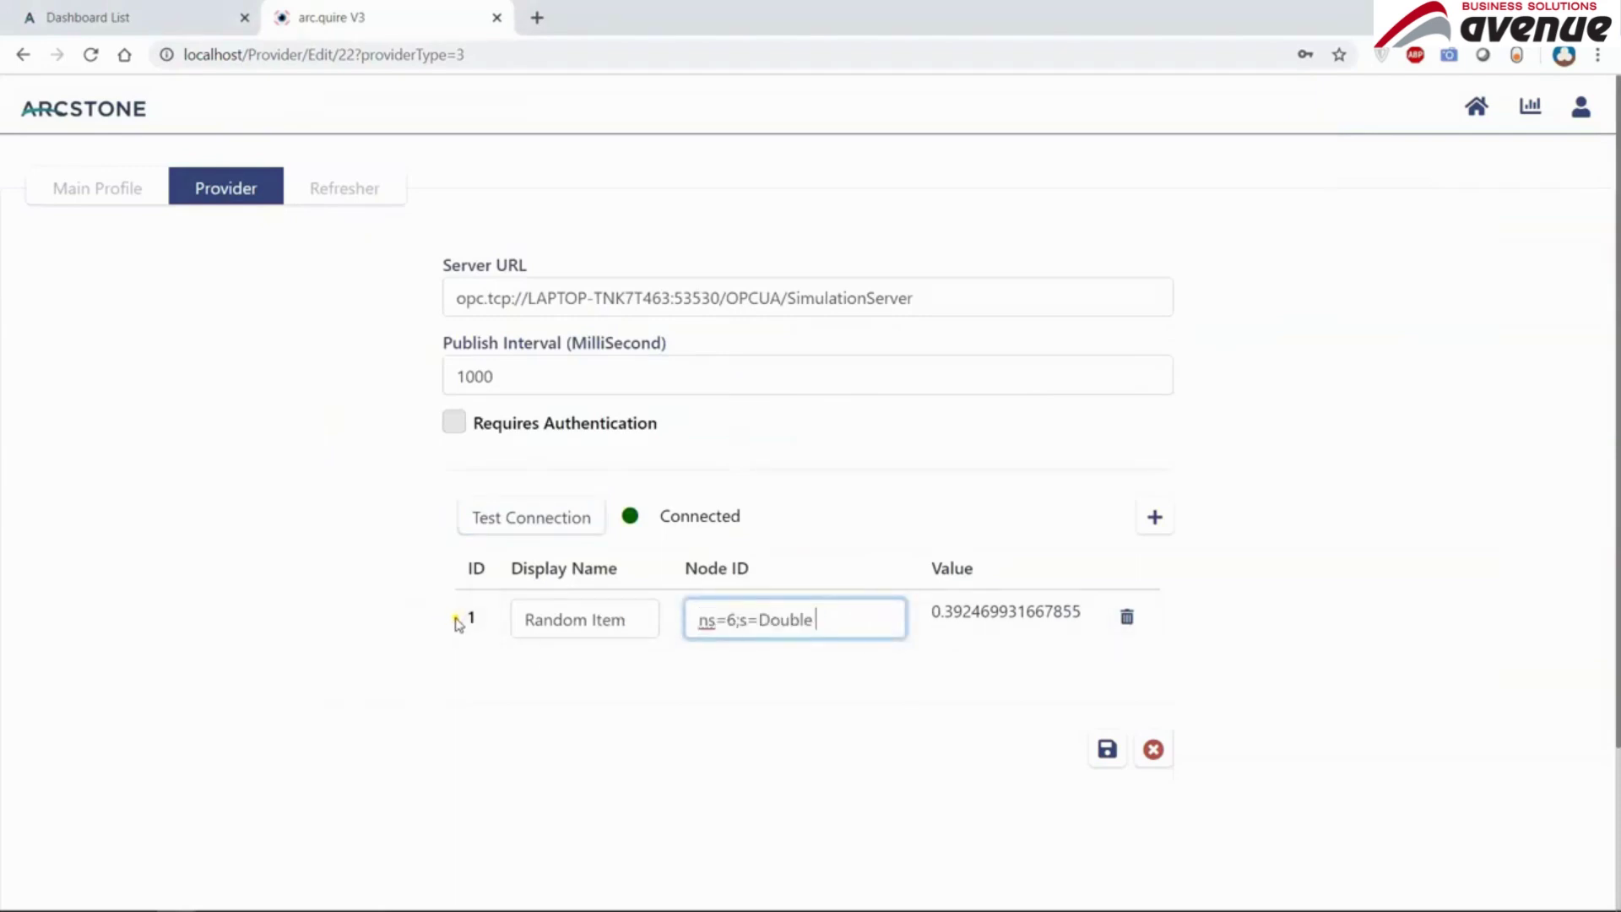
{"action": "left_click", "coordinate": [543, 524]}
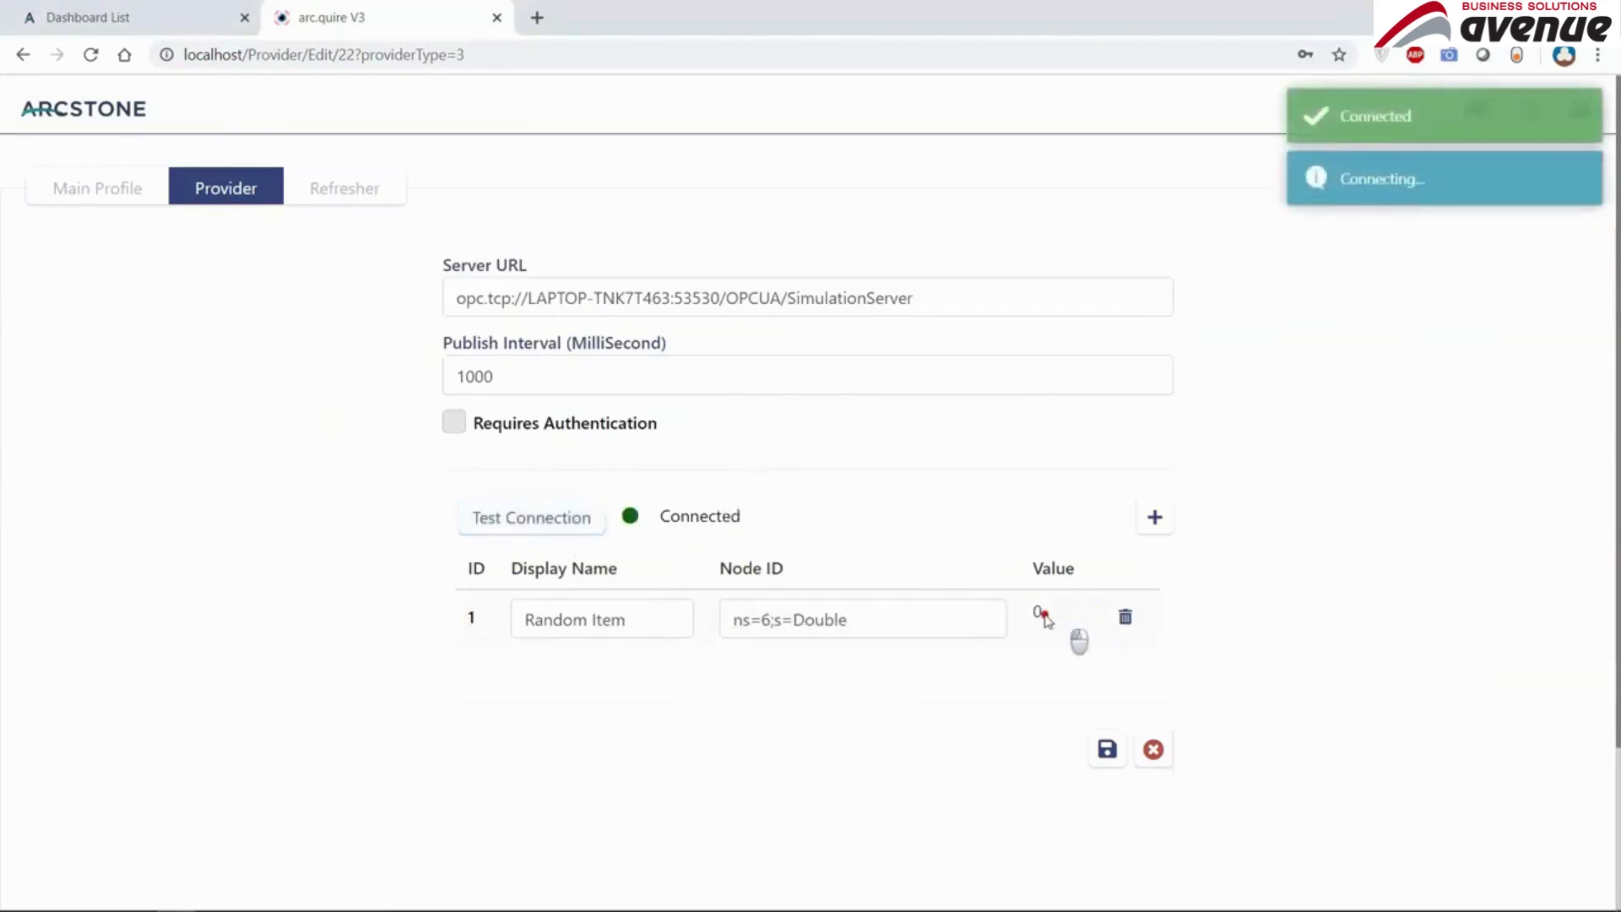
{"action": "left_click_drag", "start_coordinate": [1051, 615], "coordinate": [1029, 618]}
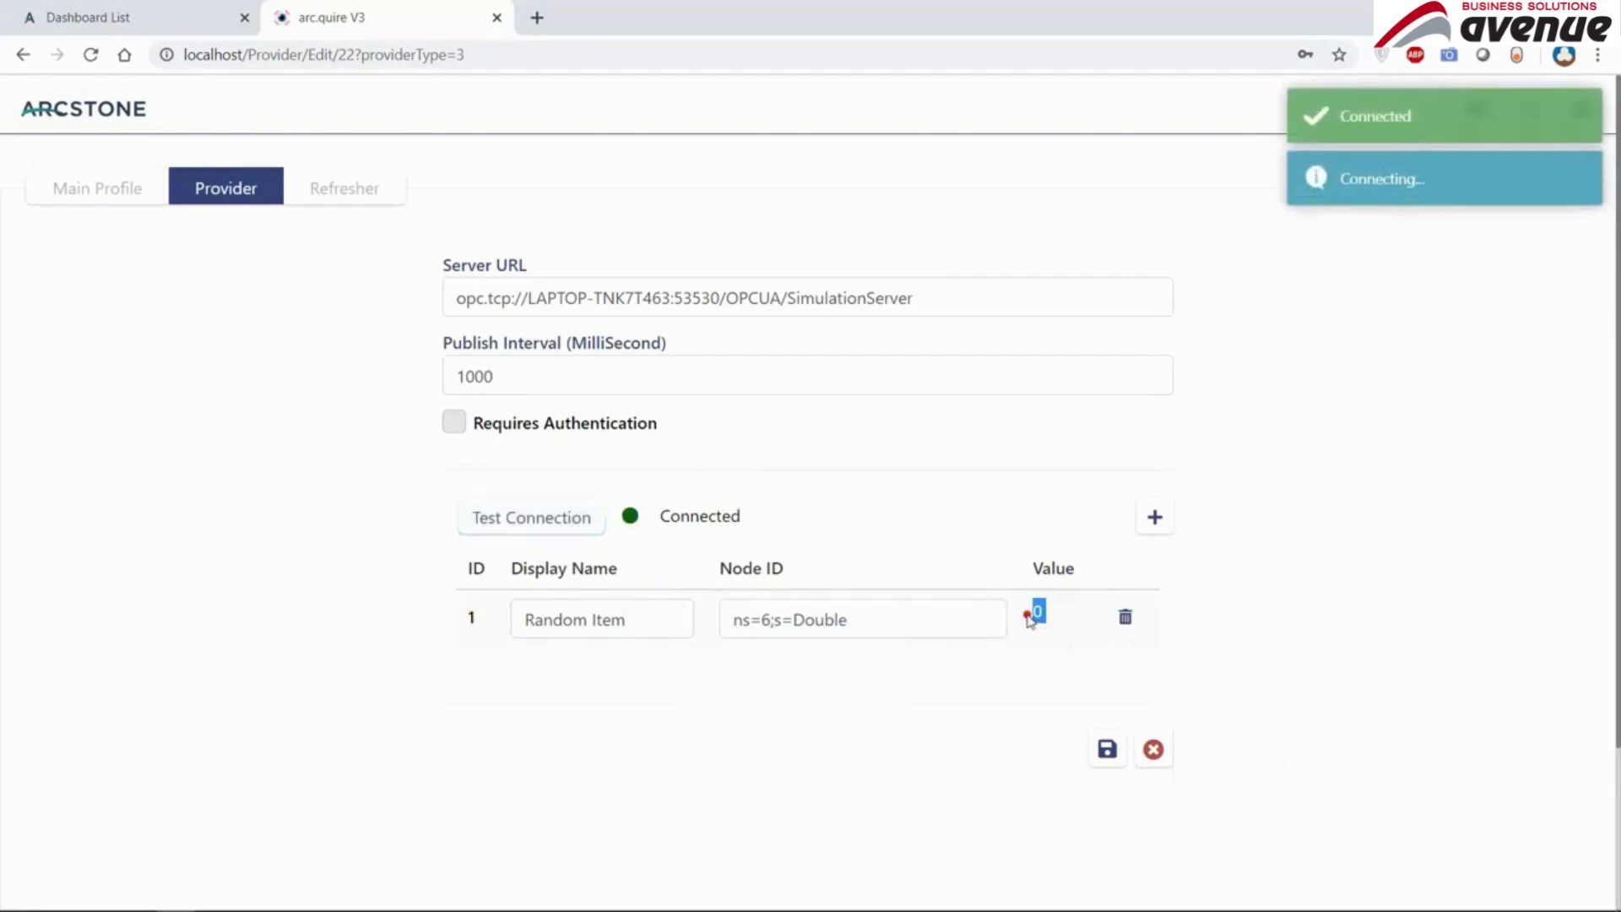
- Undo the Node ID change on Random Item and test the connection again
{"action": "left_click", "coordinate": [959, 618]}
{"action": "key", "text": "ctrl+z"}
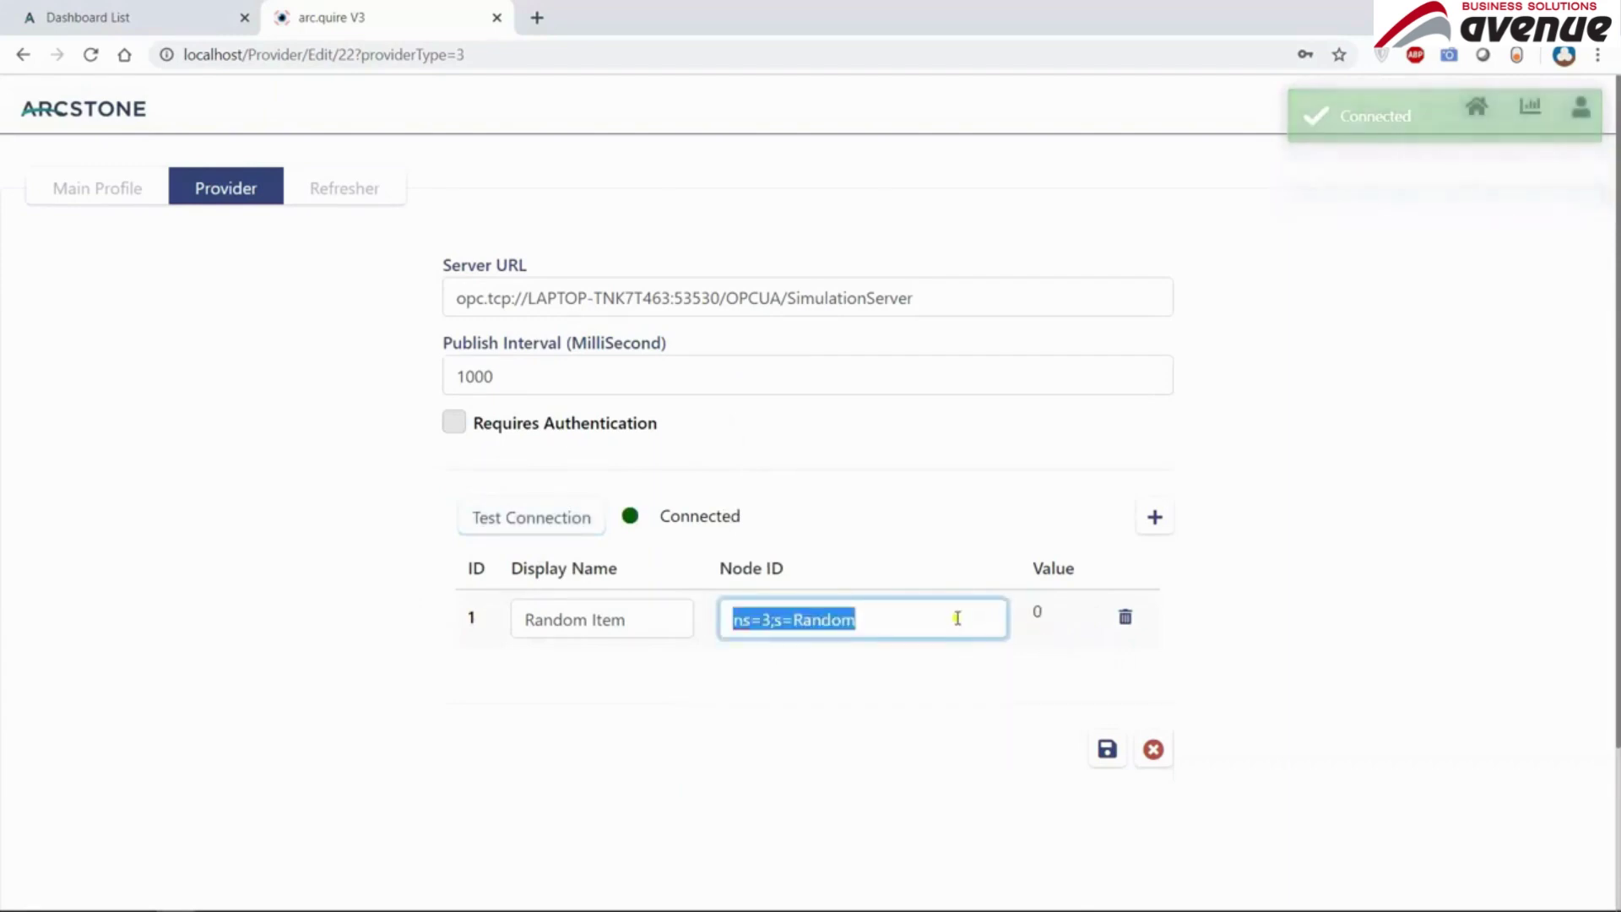
{"action": "left_click", "coordinate": [970, 633]}
{"action": "left_click", "coordinate": [543, 523]}
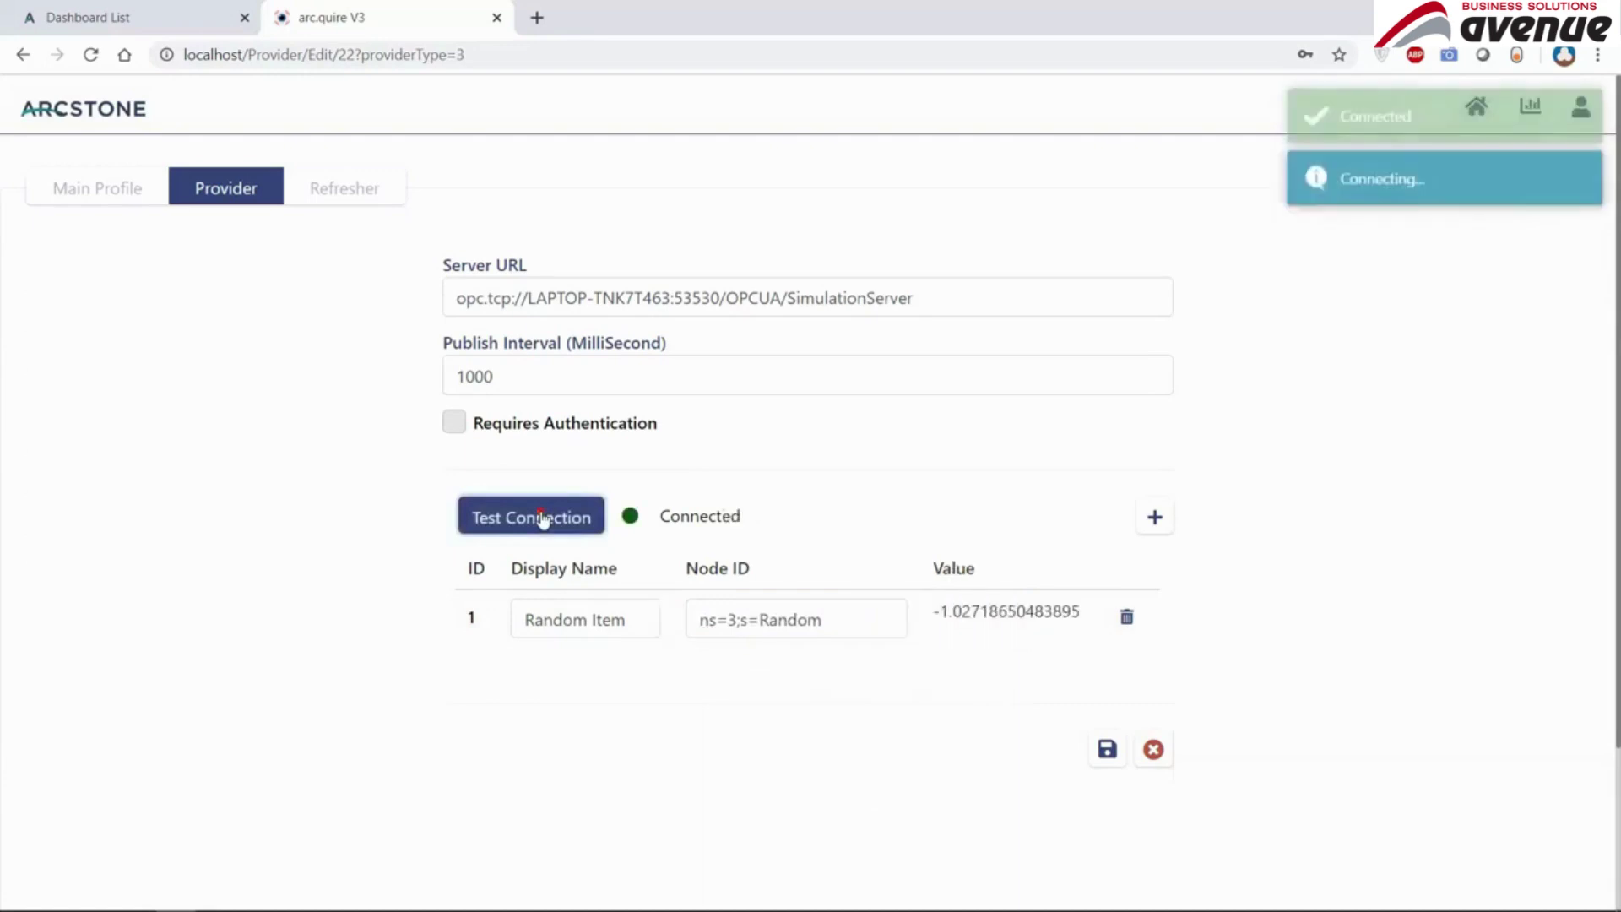
- Save the provider settings and review the OPC UA TEST profile's saved Provider and Refresher details
{"action": "left_click", "coordinate": [1107, 749]}
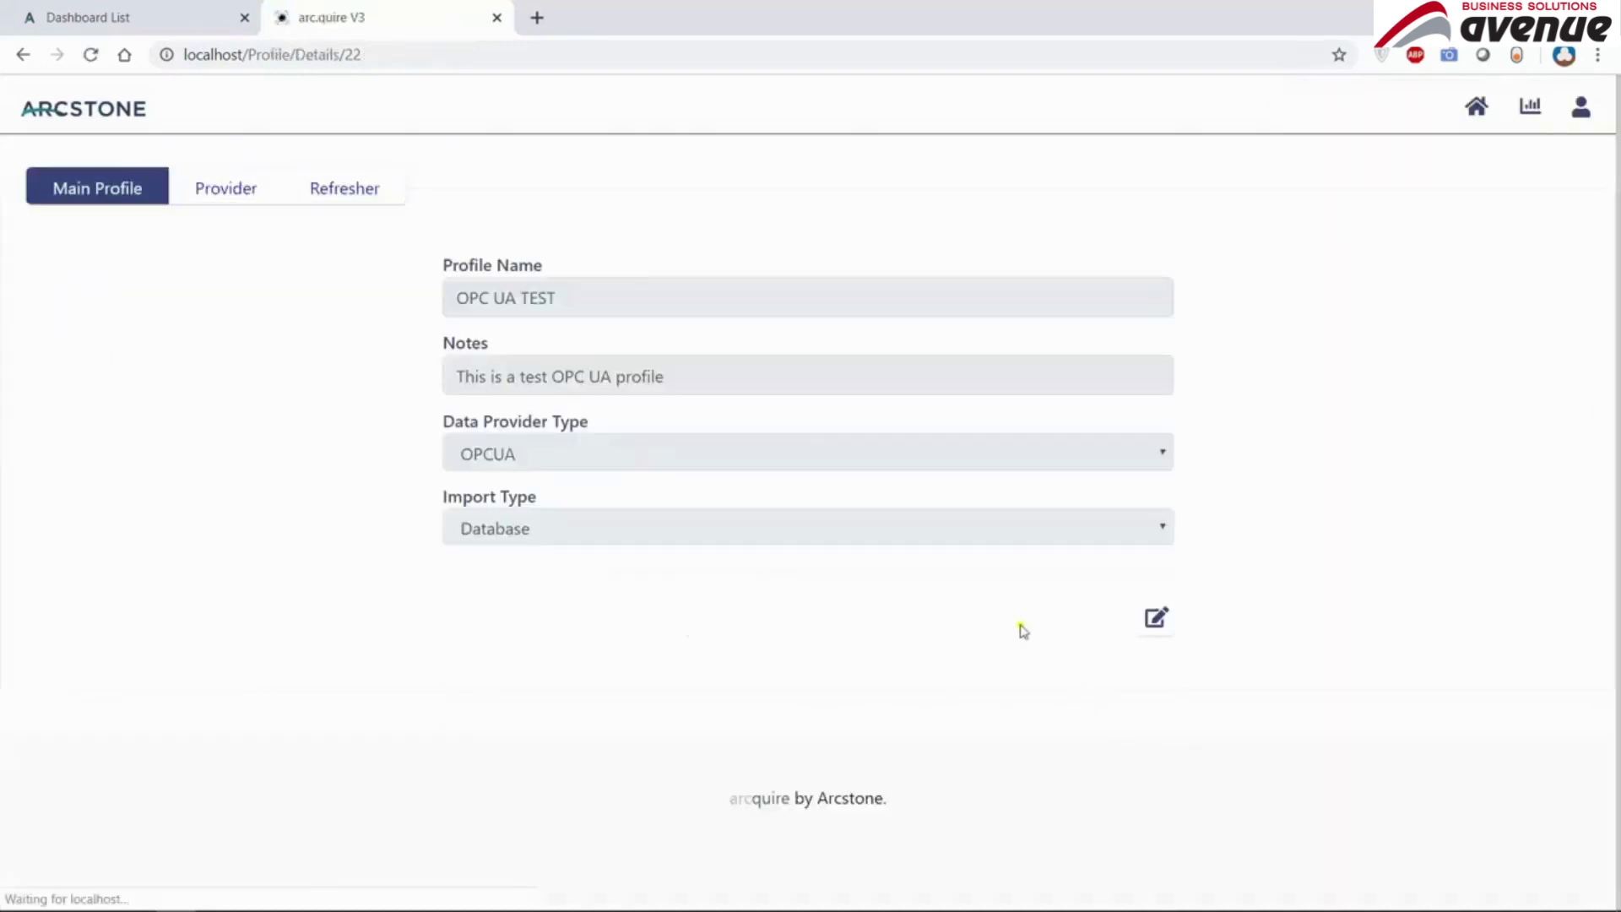
{"action": "left_click", "coordinate": [241, 191]}
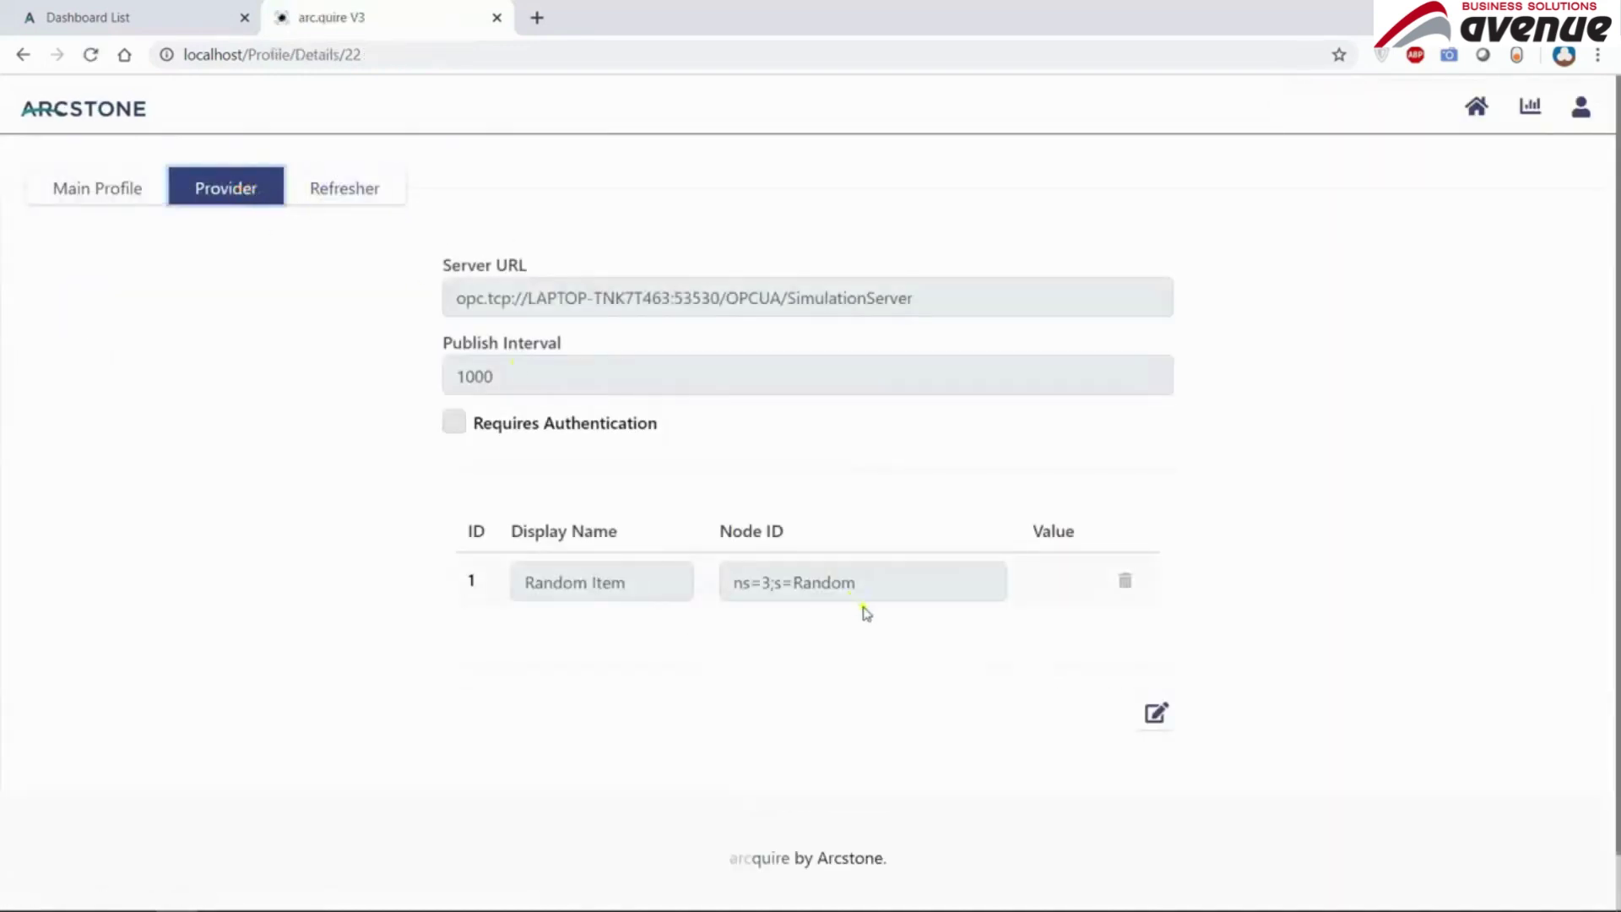
{"action": "left_click", "coordinate": [353, 184]}
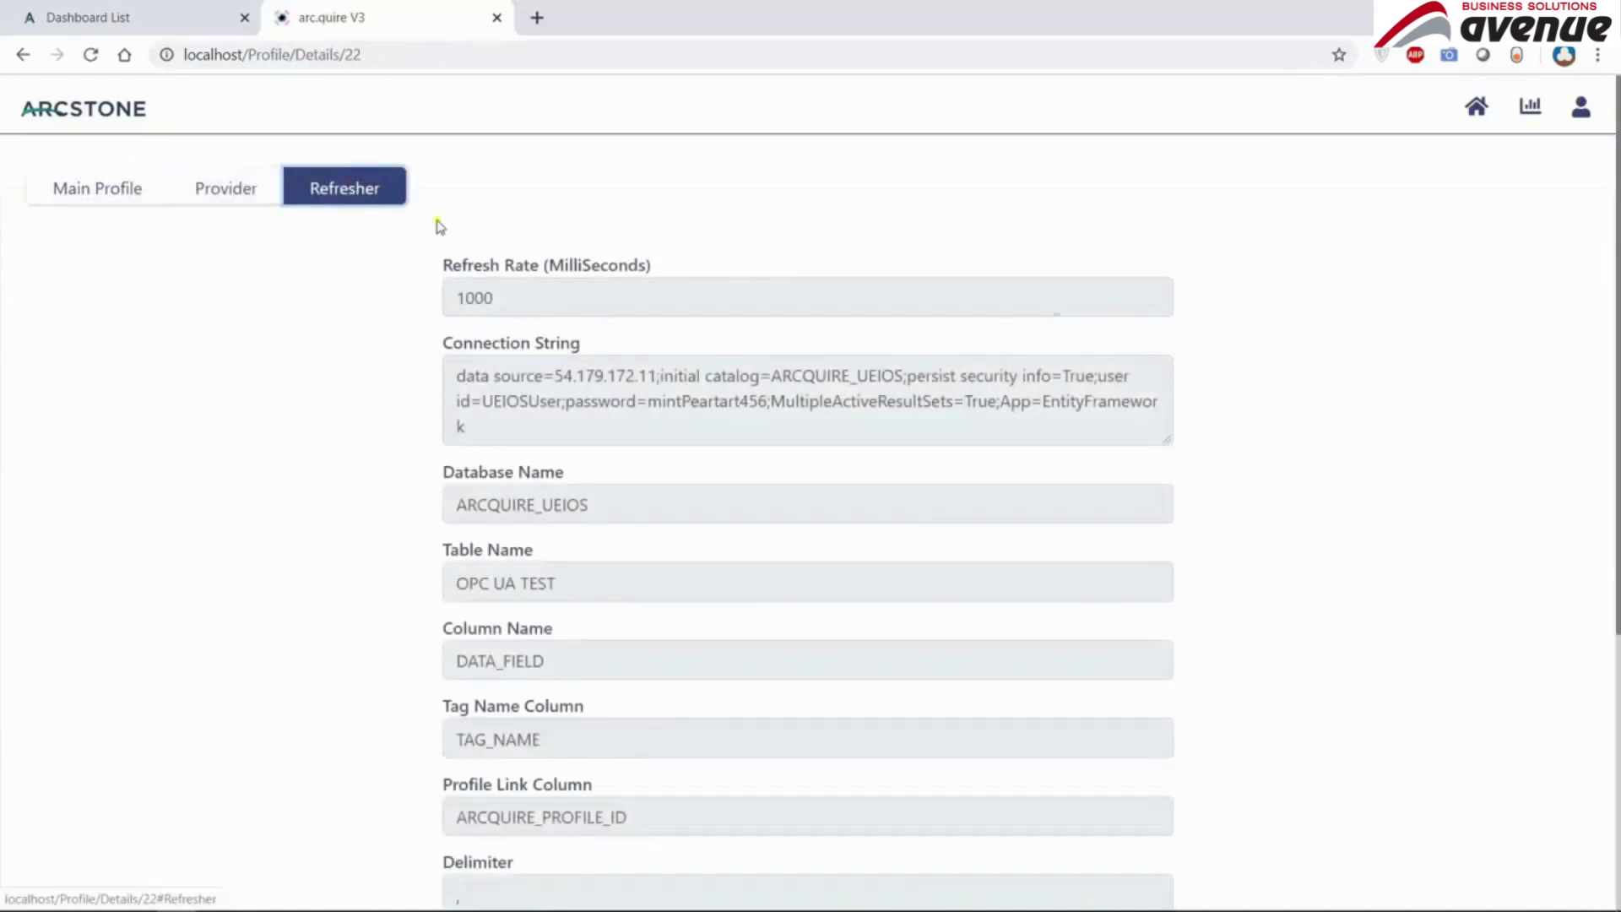
{"action": "scroll", "coordinate": [912, 512], "scroll_direction": "down", "scroll_amount": 5}
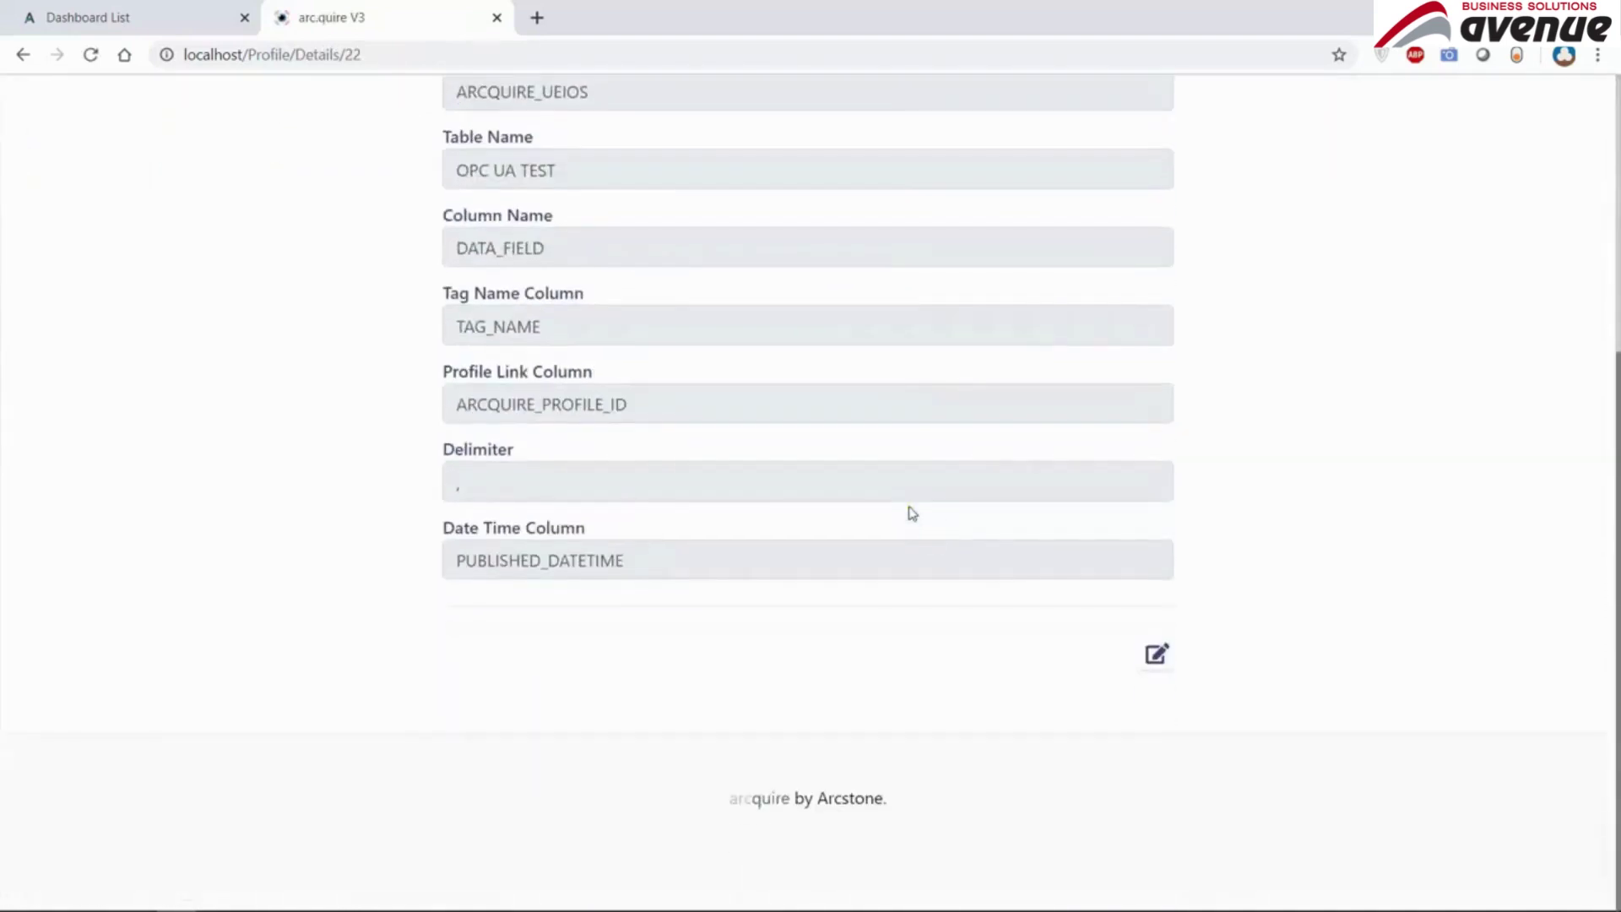
- Return to the profile list and start the OPC UA TEST profile
{"action": "scroll", "coordinate": [912, 512], "scroll_direction": "up", "scroll_amount": 5}
{"action": "left_click", "coordinate": [127, 115]}
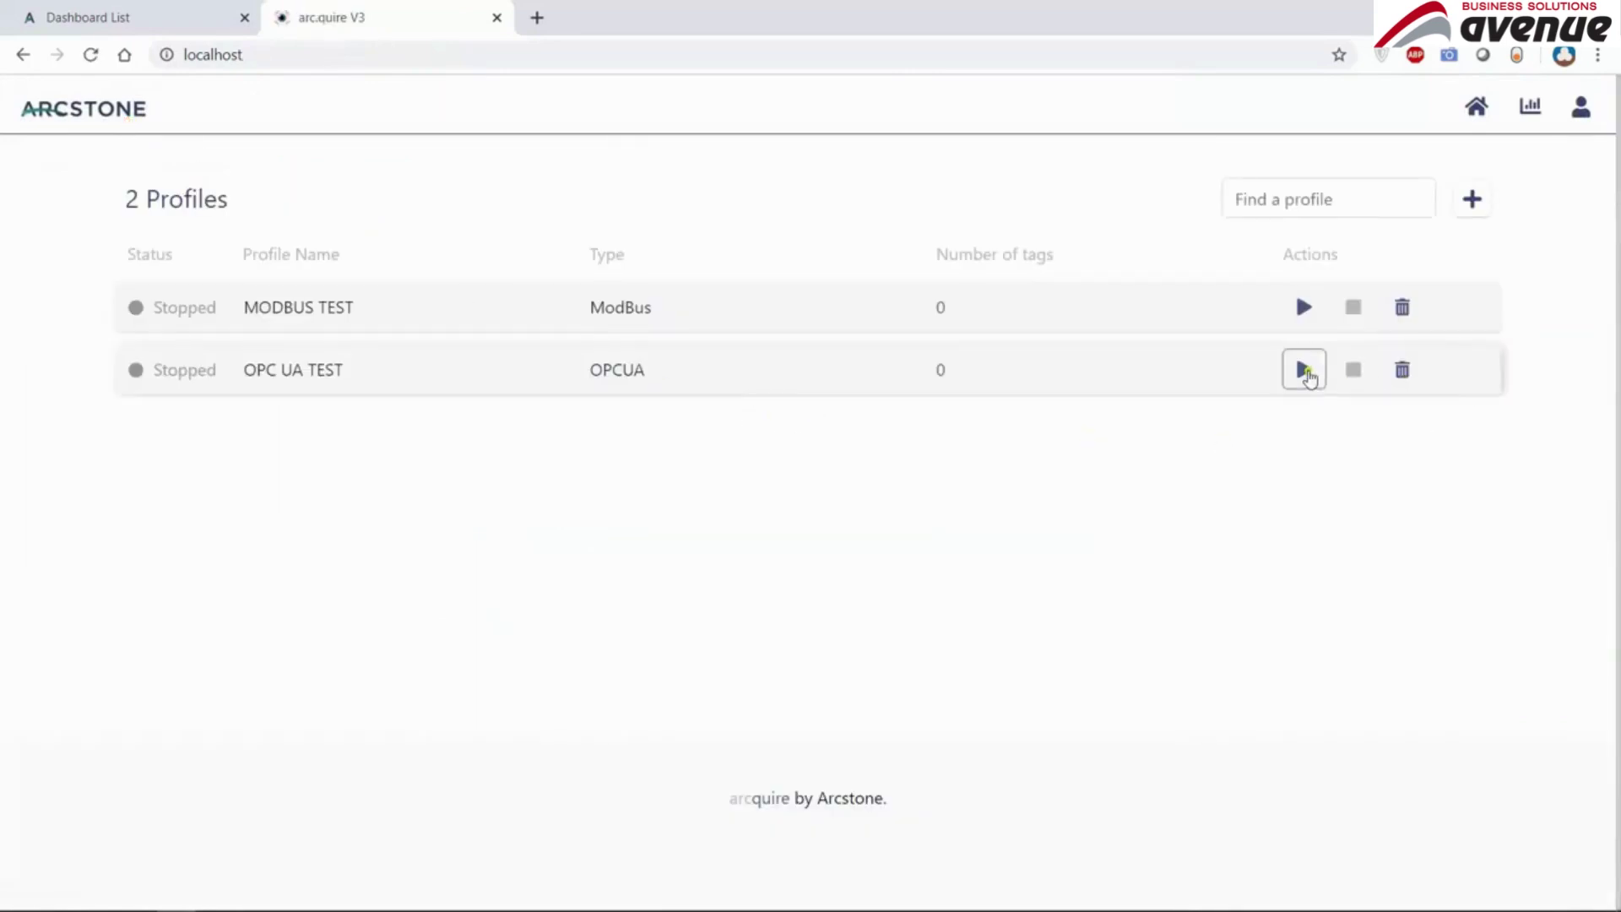
{"action": "left_click", "coordinate": [1304, 370]}
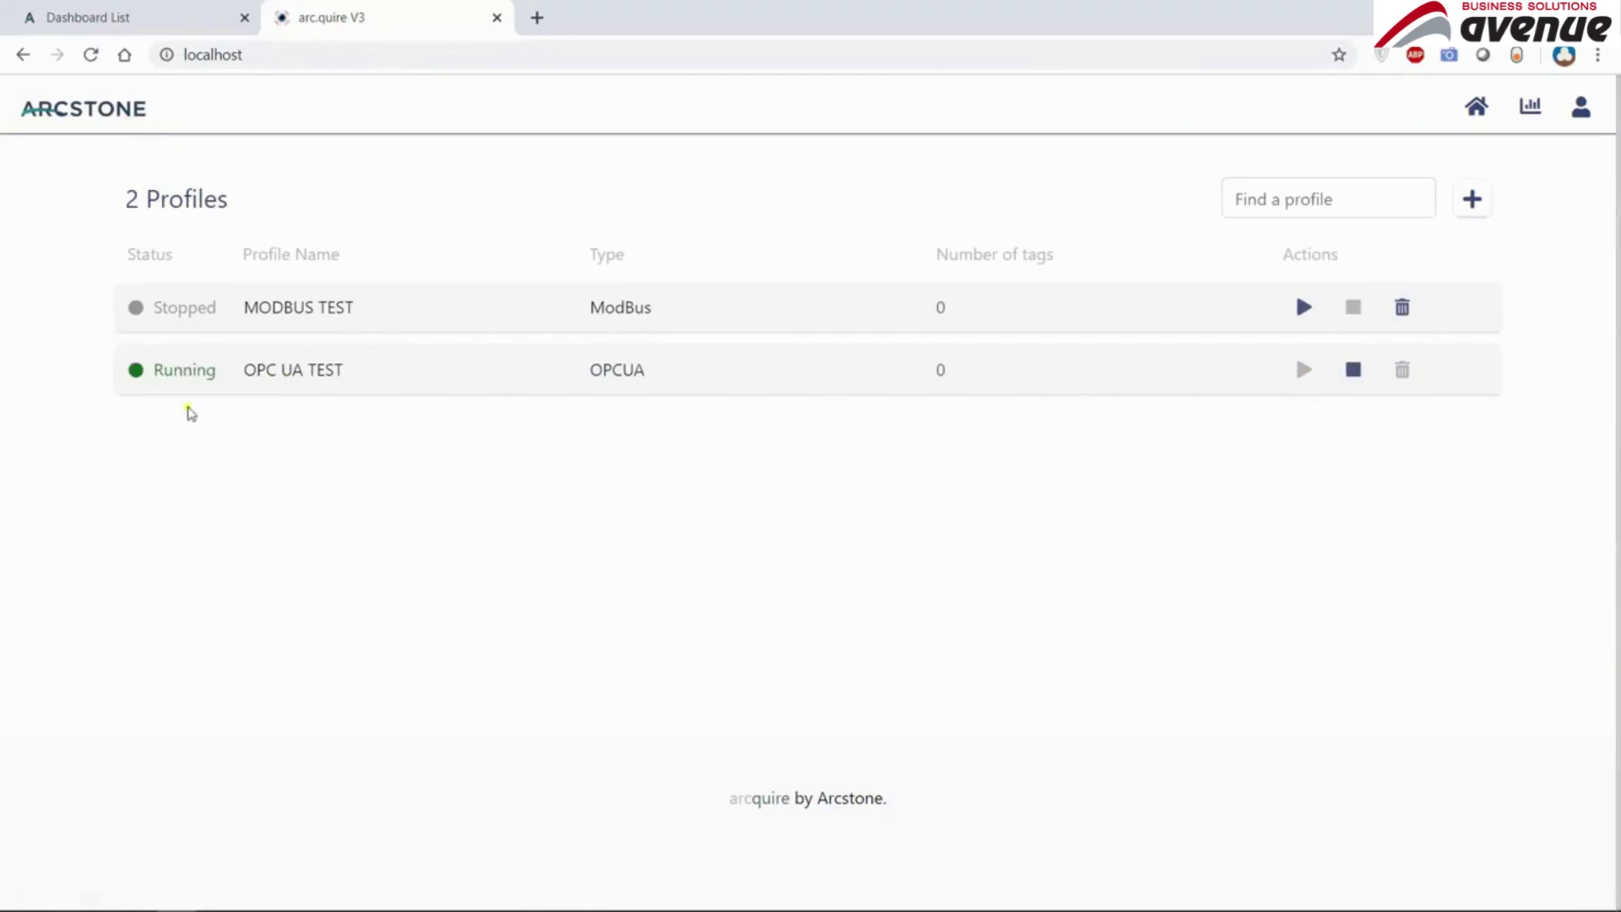
- Switch to SQL Server Management Studio, refresh the ARCQUIRE_UEIOS database and expand its tables
{"action": "key", "text": "alt+Tab"}
{"action": "key", "text": "alt+Tab"}
{"action": "key", "text": "alt+Tab"}
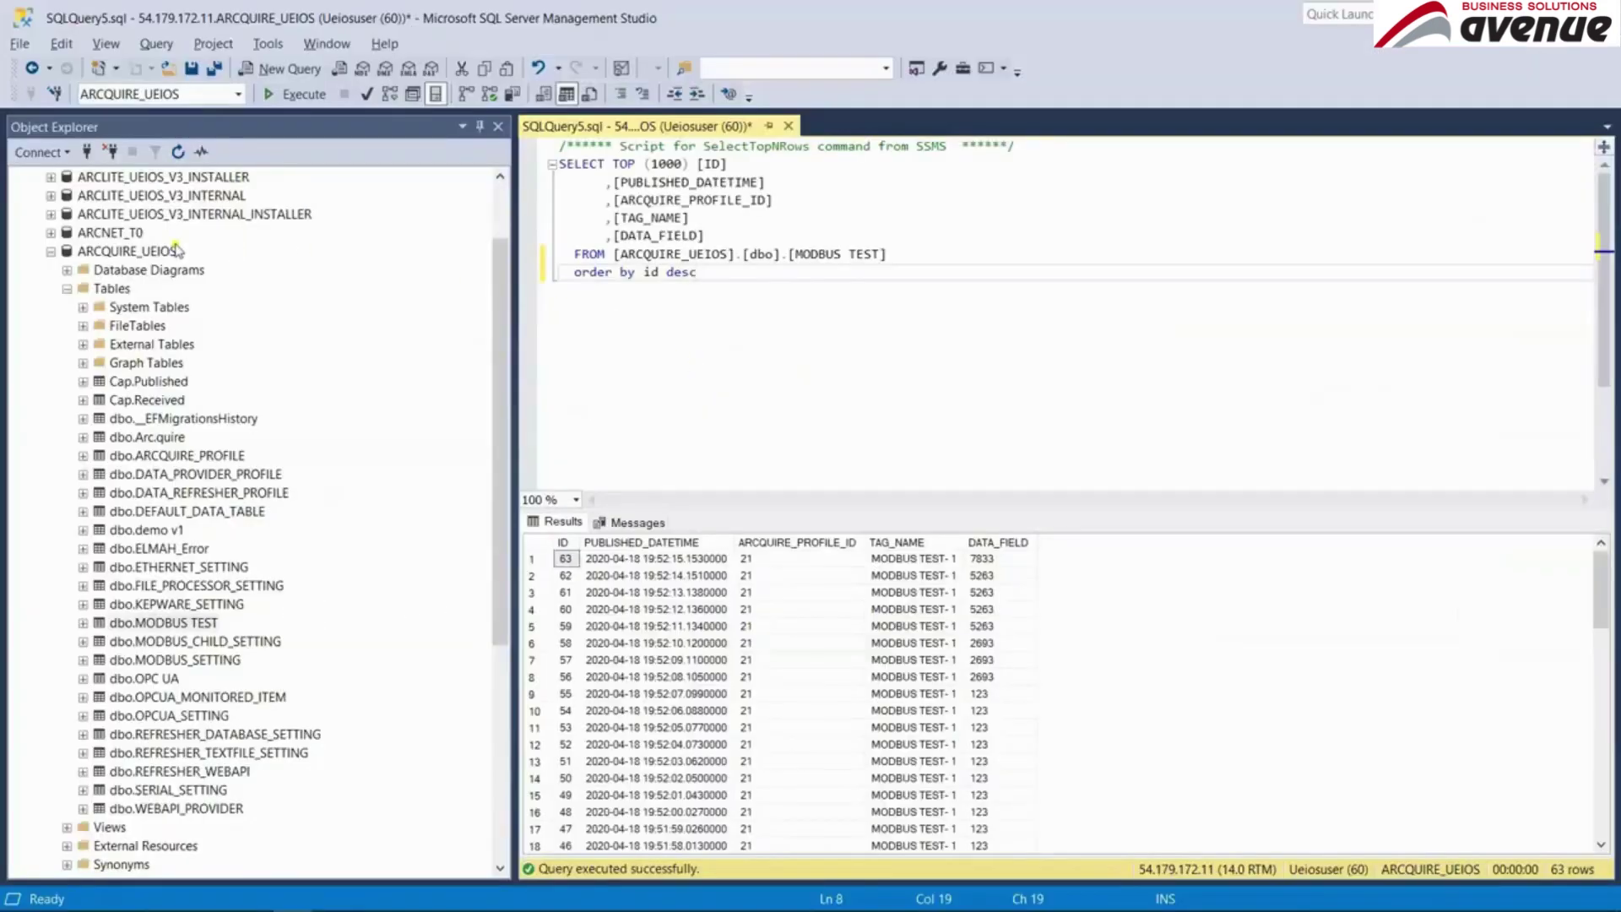
{"action": "right_click", "coordinate": [175, 250]}
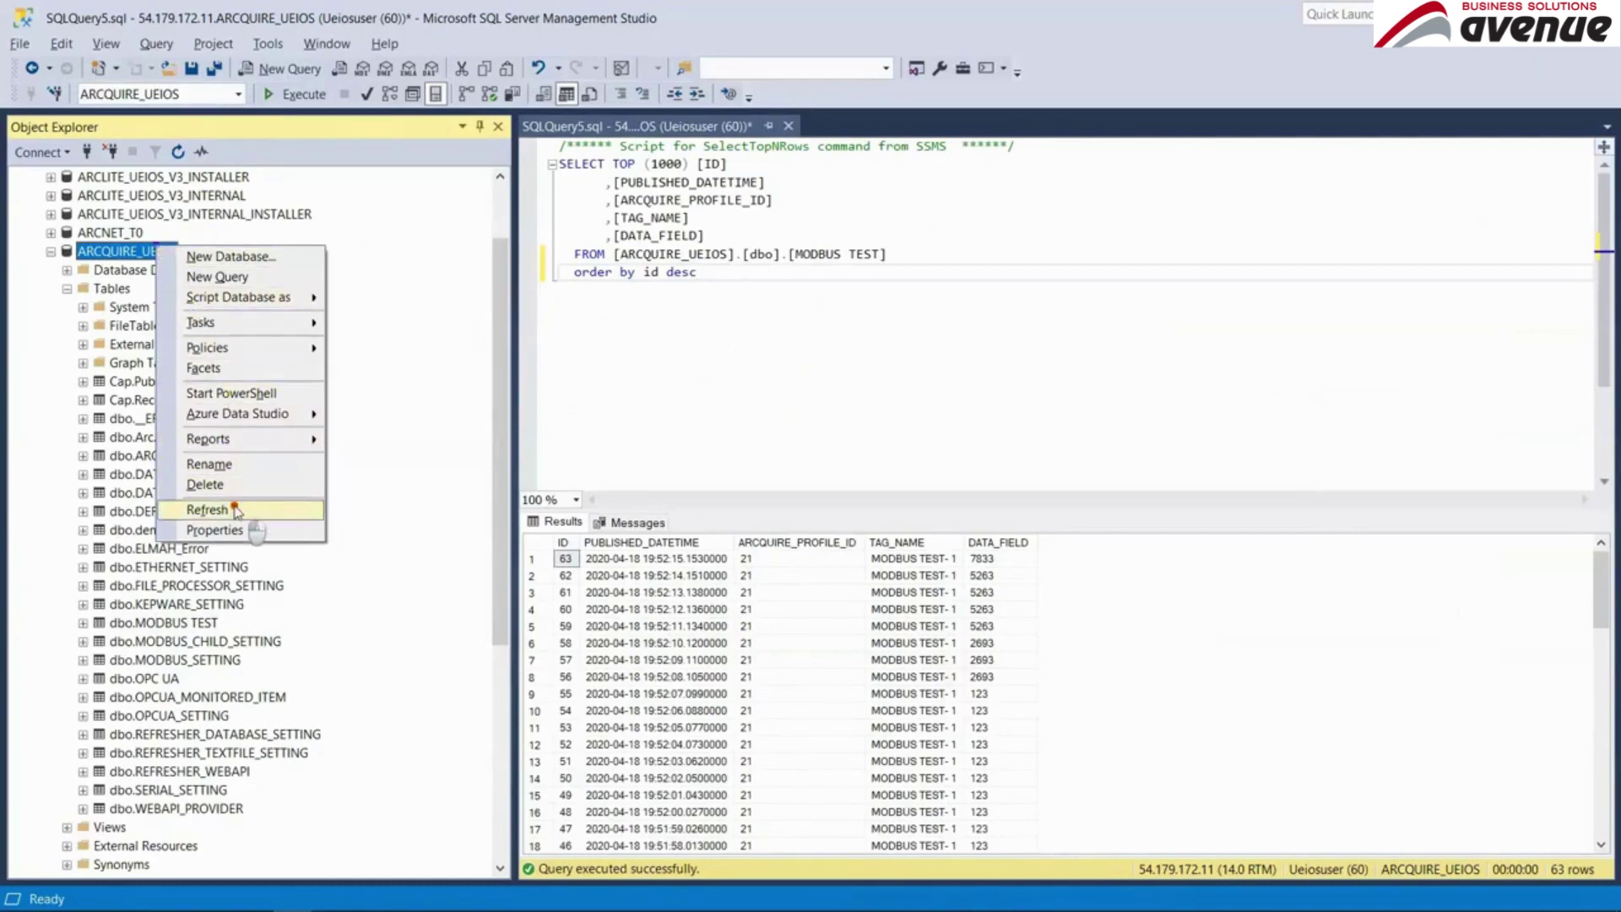
{"action": "left_click", "coordinate": [236, 510]}
{"action": "double_click", "coordinate": [111, 381]}
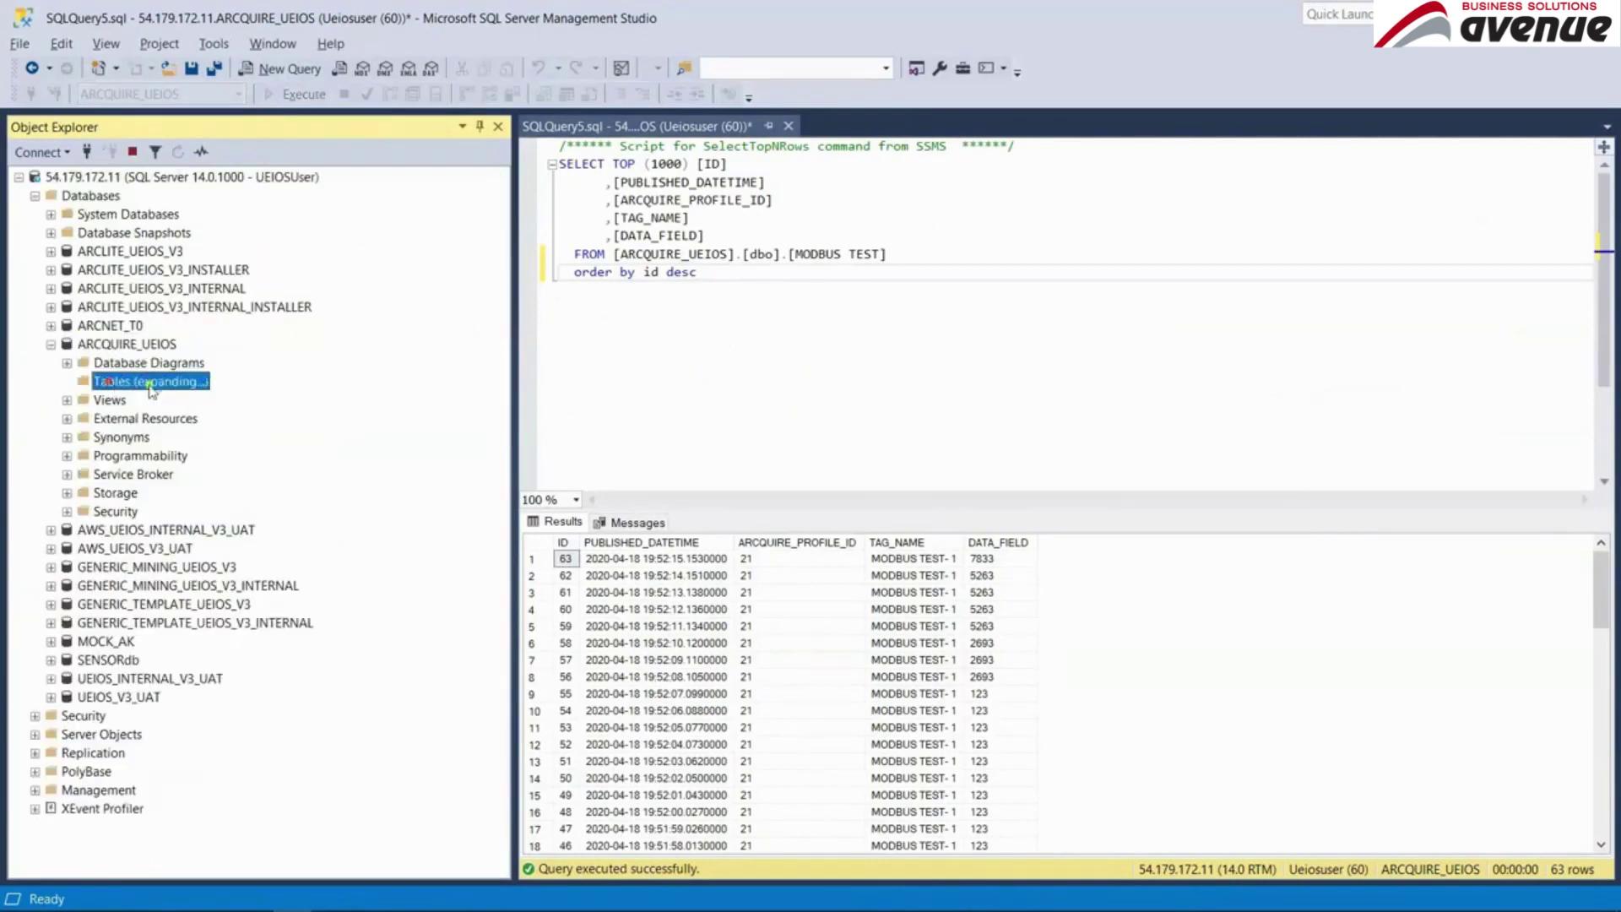
- Query the top 1000 rows of the dbo.OPC UA TEST table
{"action": "scroll", "coordinate": [196, 483], "scroll_direction": "down", "scroll_amount": 2}
{"action": "left_click", "coordinate": [129, 512]}
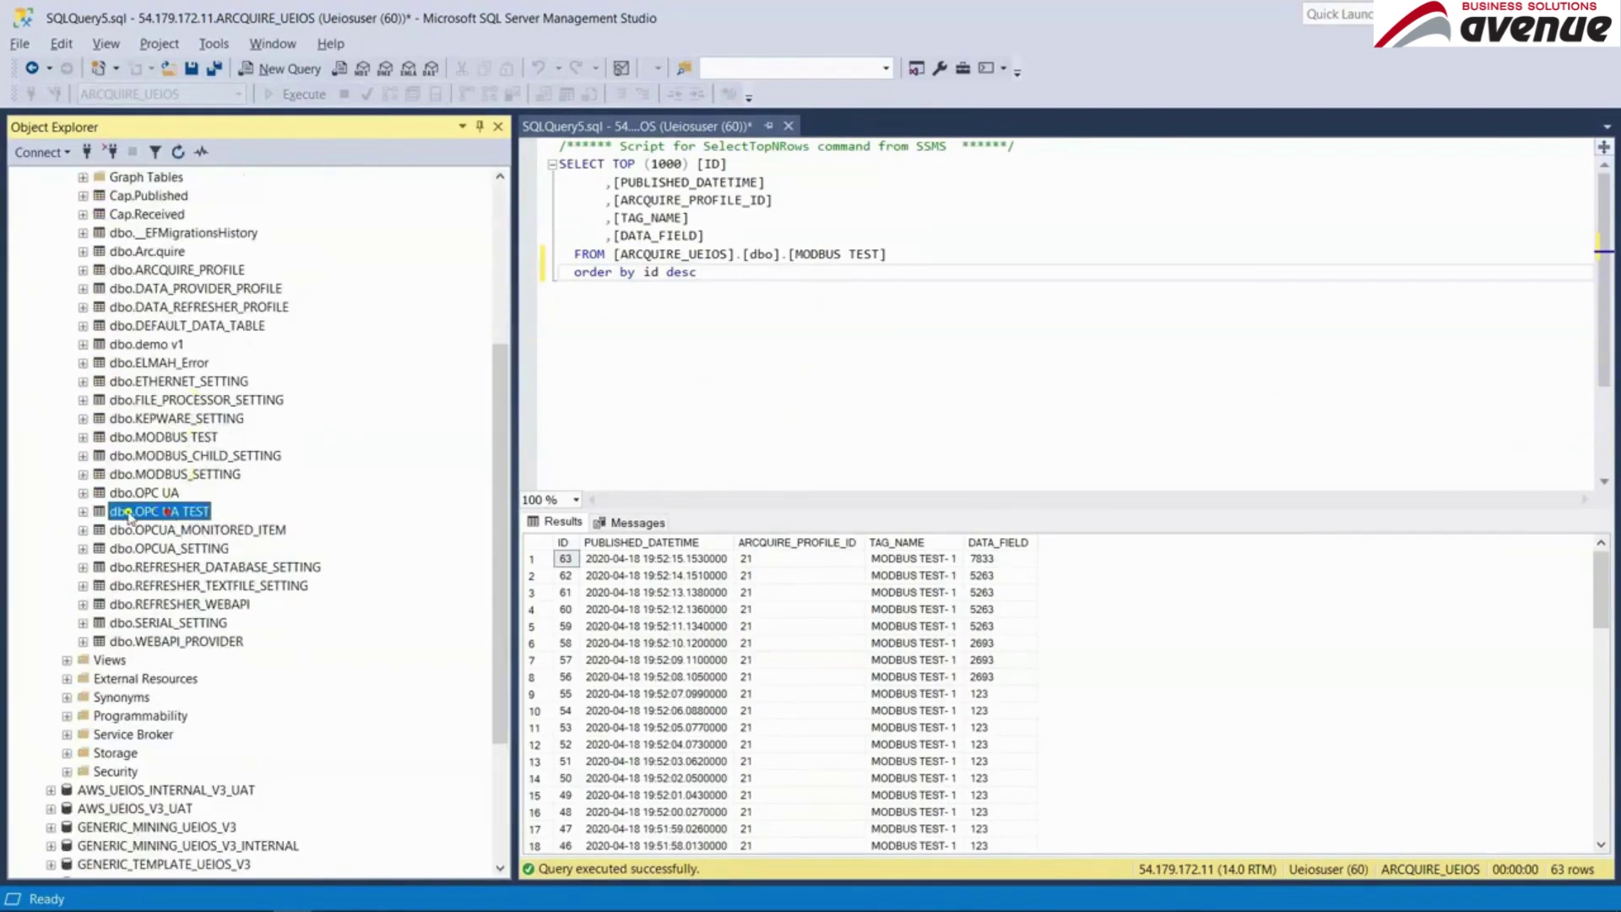
{"action": "right_click", "coordinate": [172, 514]}
{"action": "left_click", "coordinate": [245, 524]}
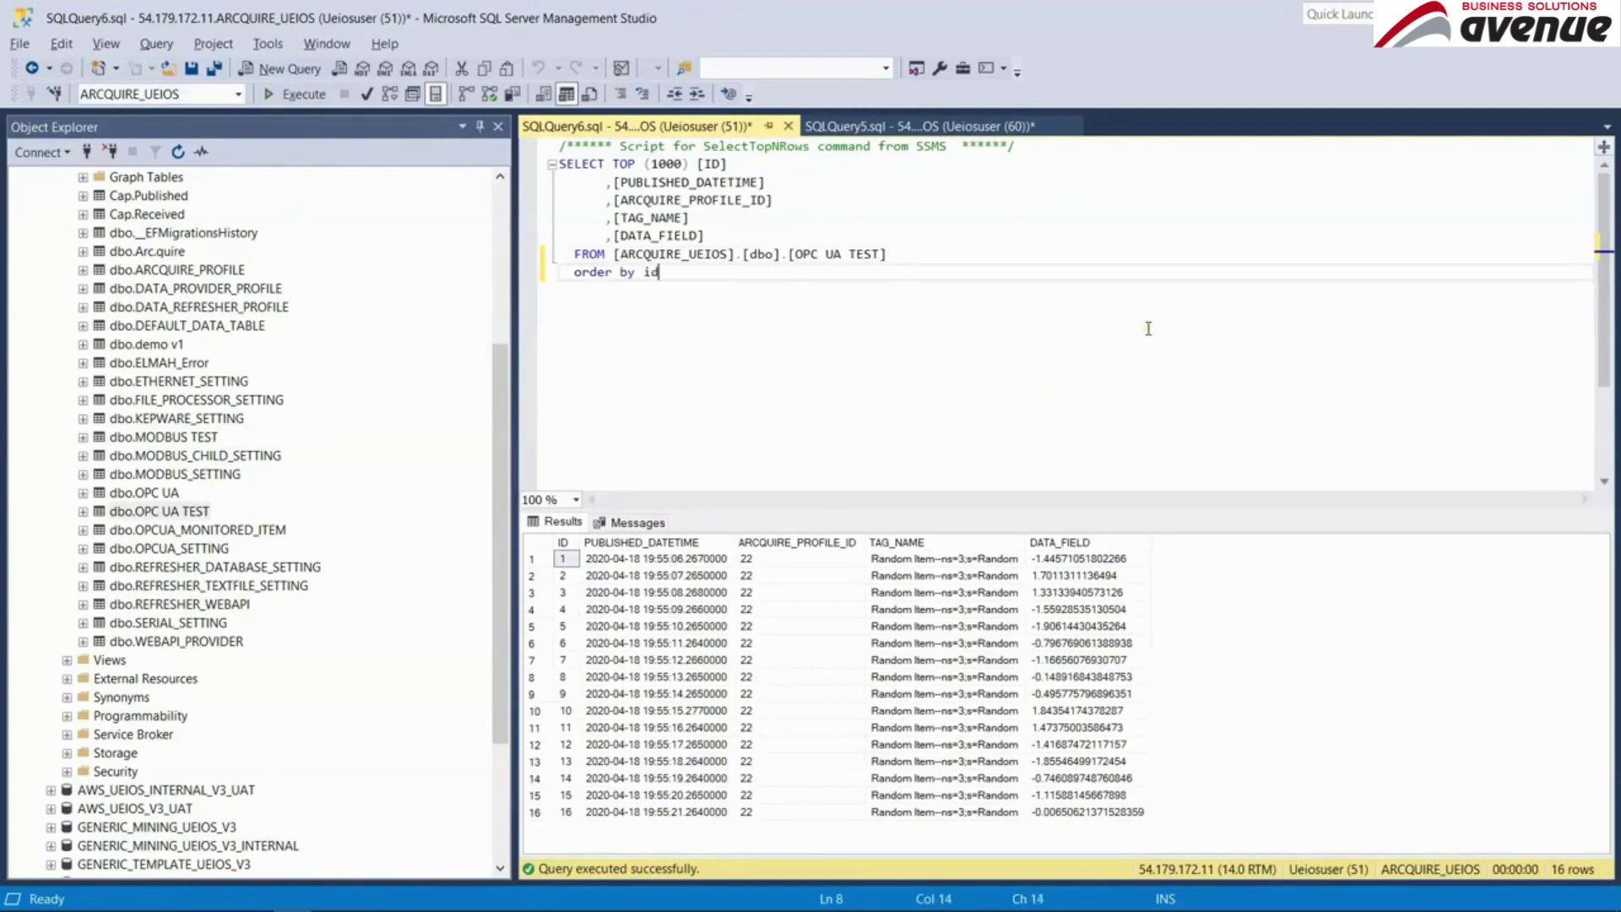
- Sort the OPC UA TEST query by id in descending order and rerun it repeatedly to check for new rows
{"action": "key", "text": "F5"}
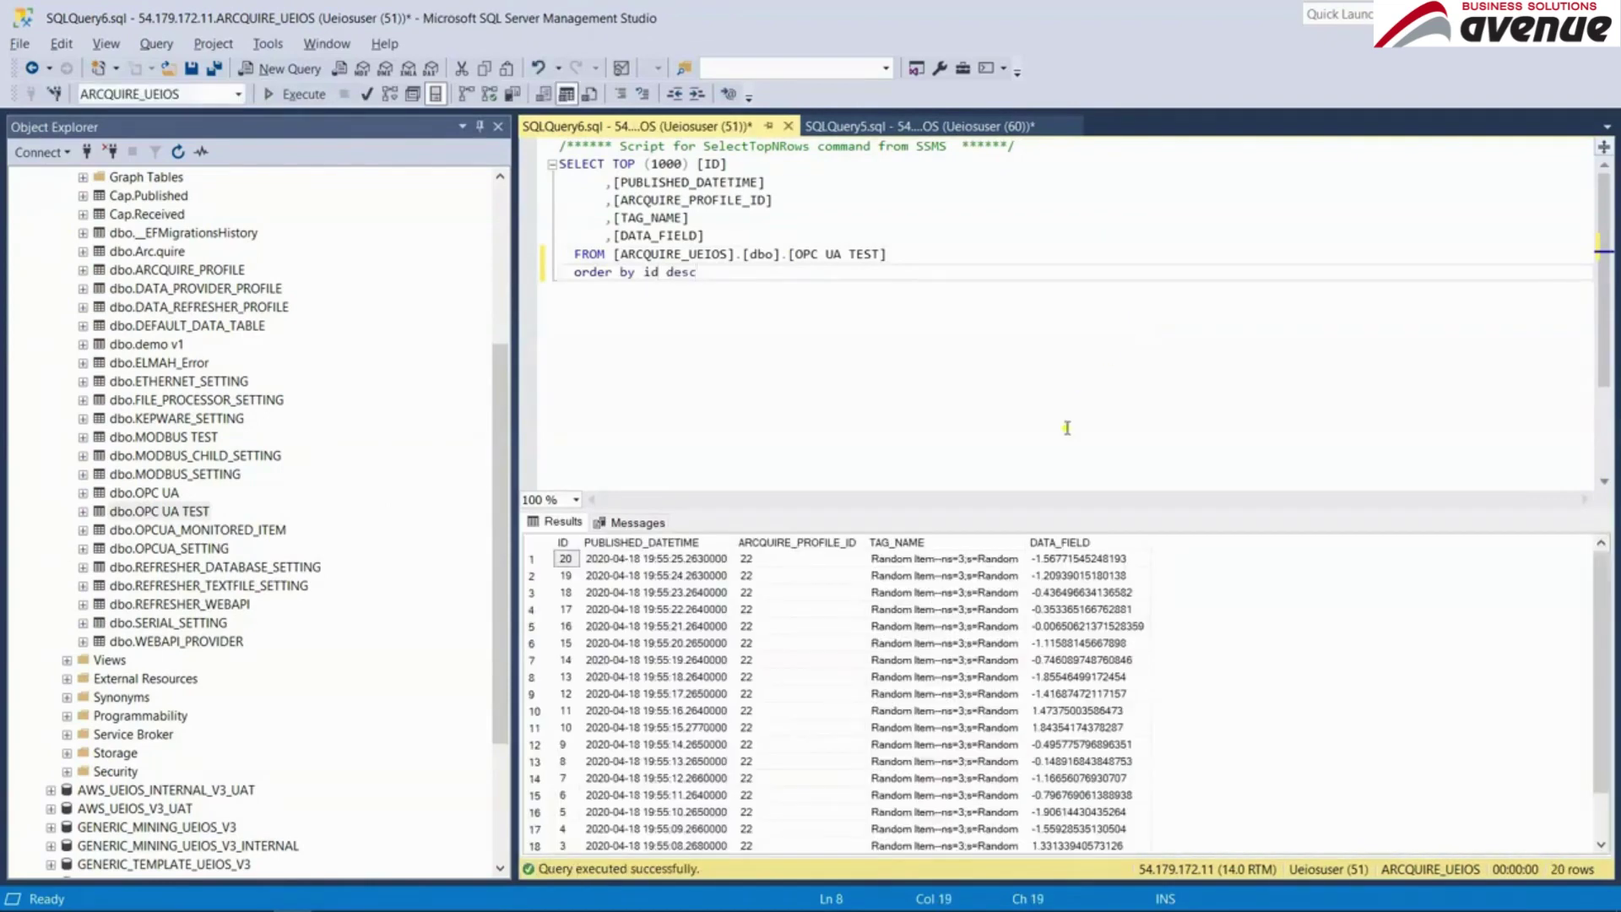
{"action": "key", "text": "F5"}
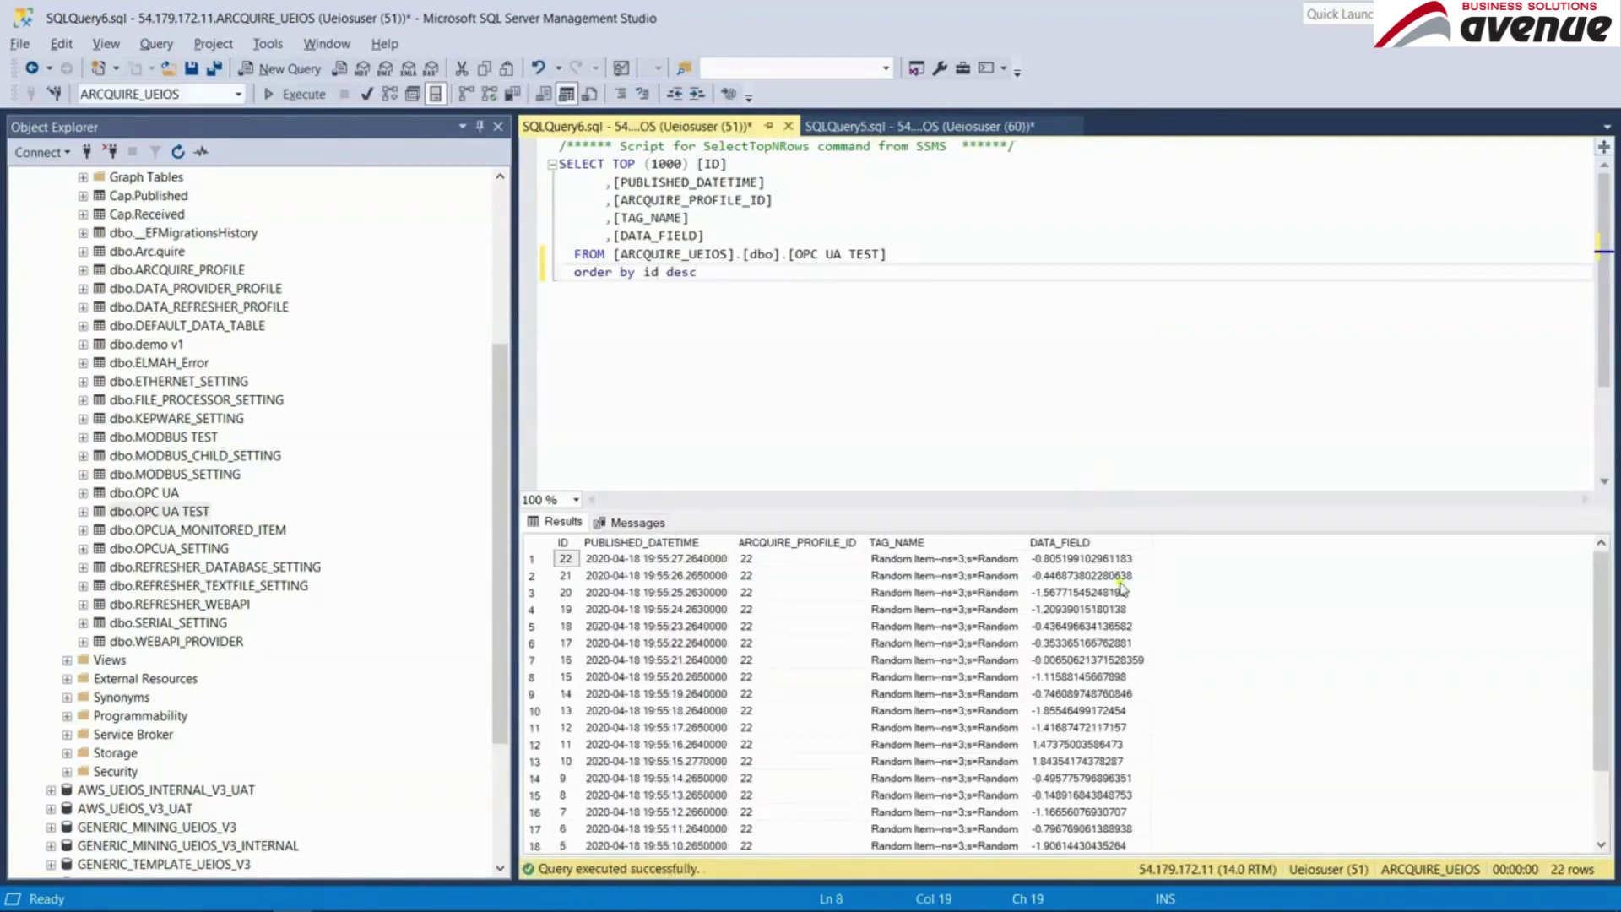
{"action": "key", "text": "F5"}
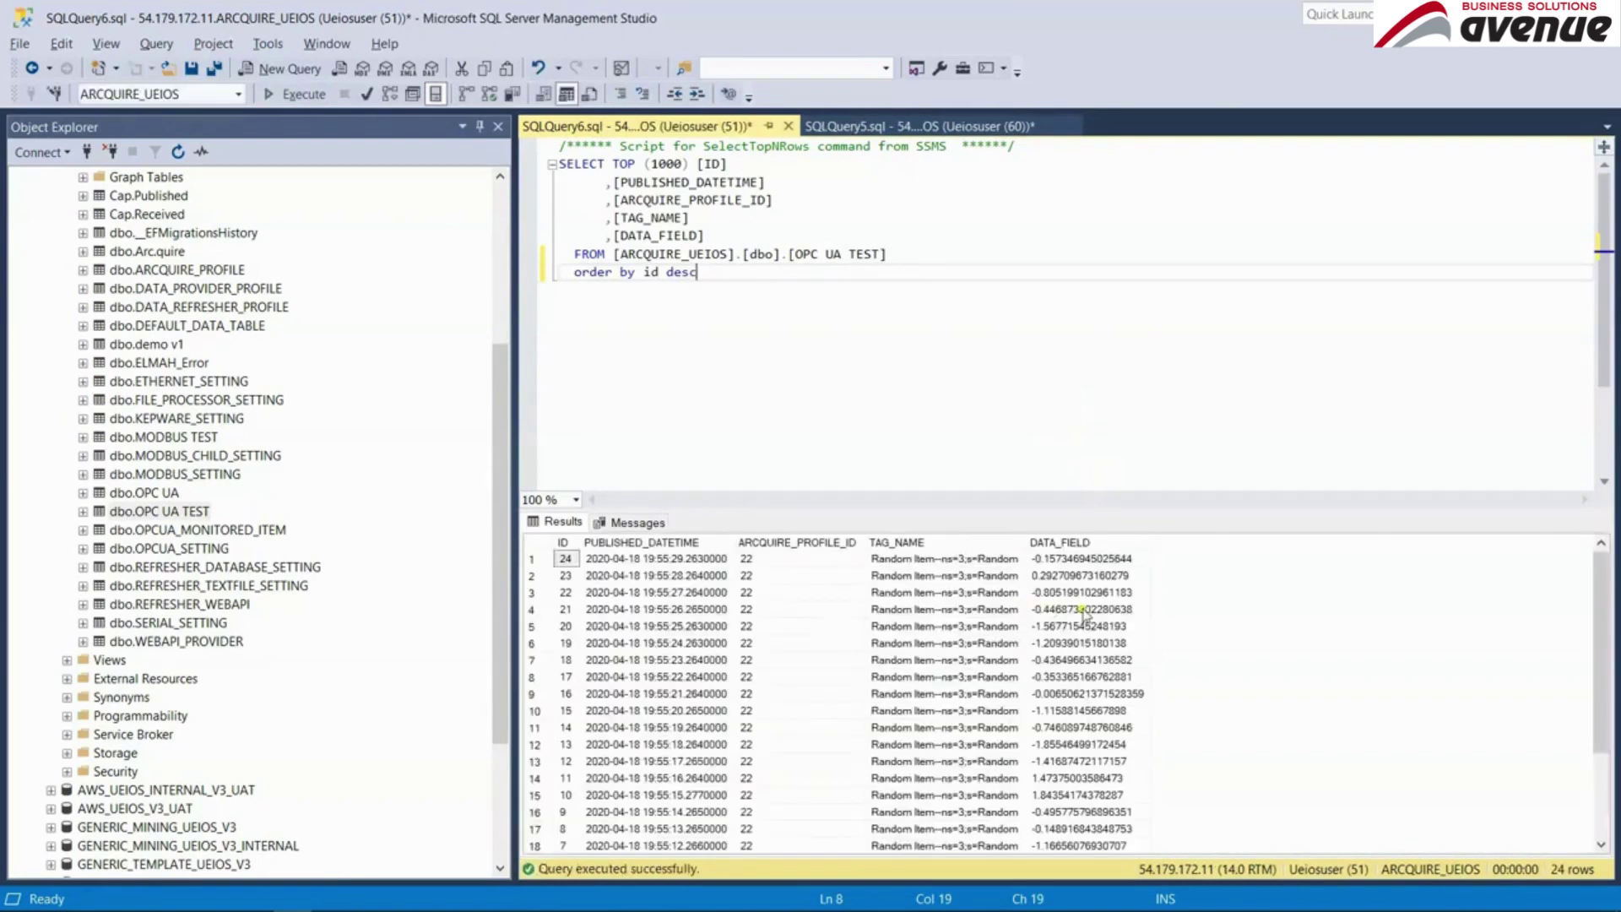
{"action": "key", "text": "F5"}
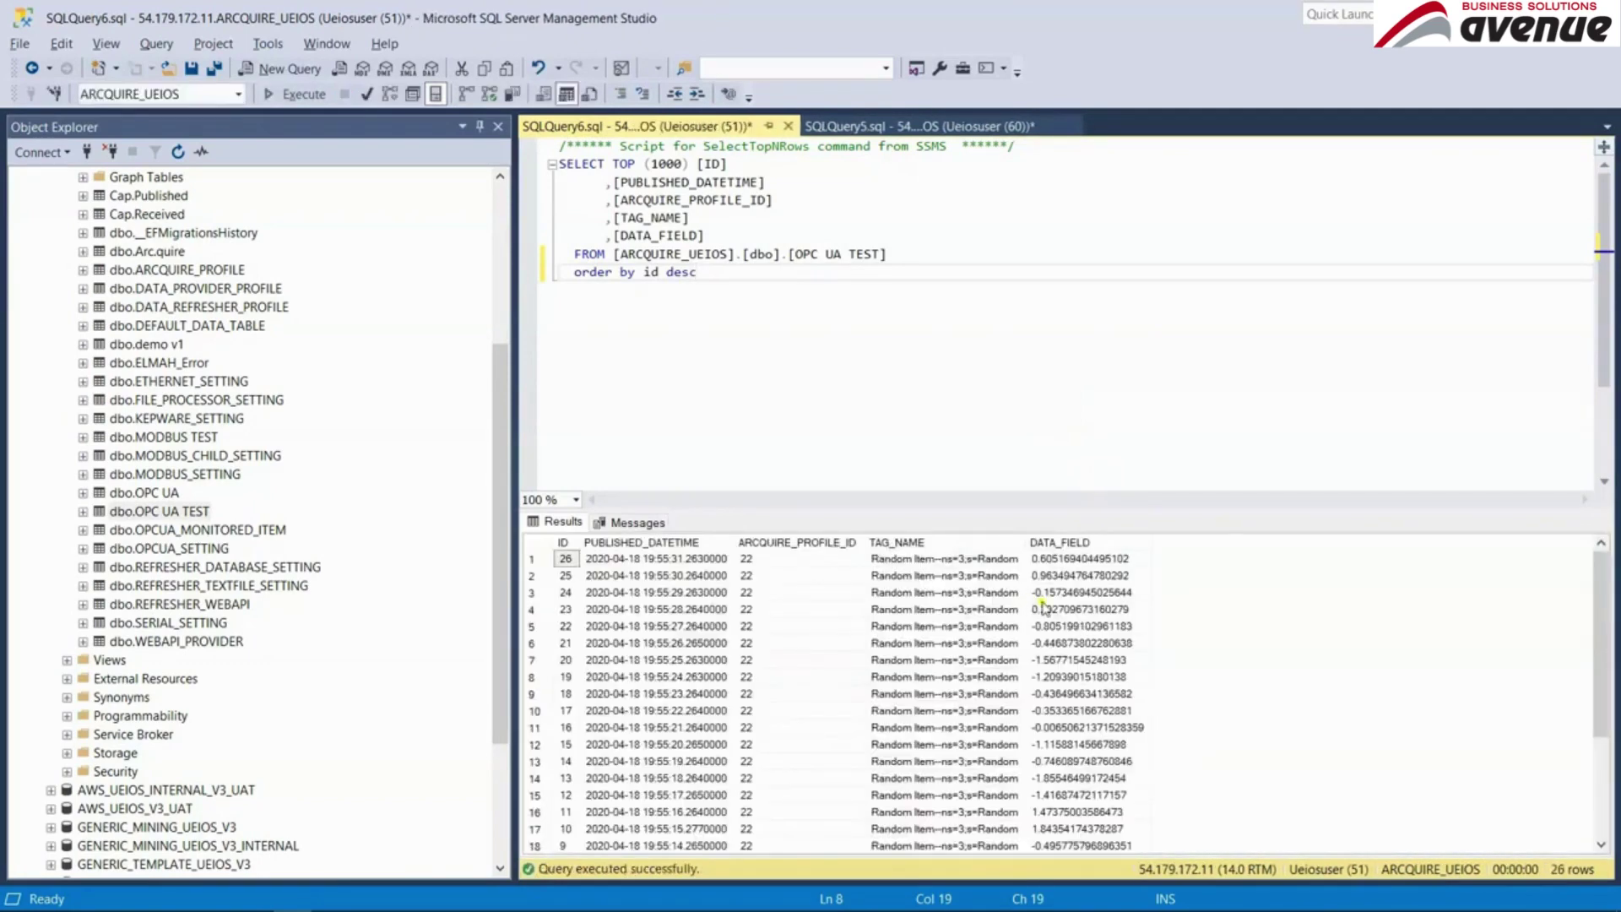
- Switch to arc.ops Dashboard Manager and inspect the data items behind the OPC UA DASHBOARD chart and grid
{"action": "key", "text": "alt+Tab"}
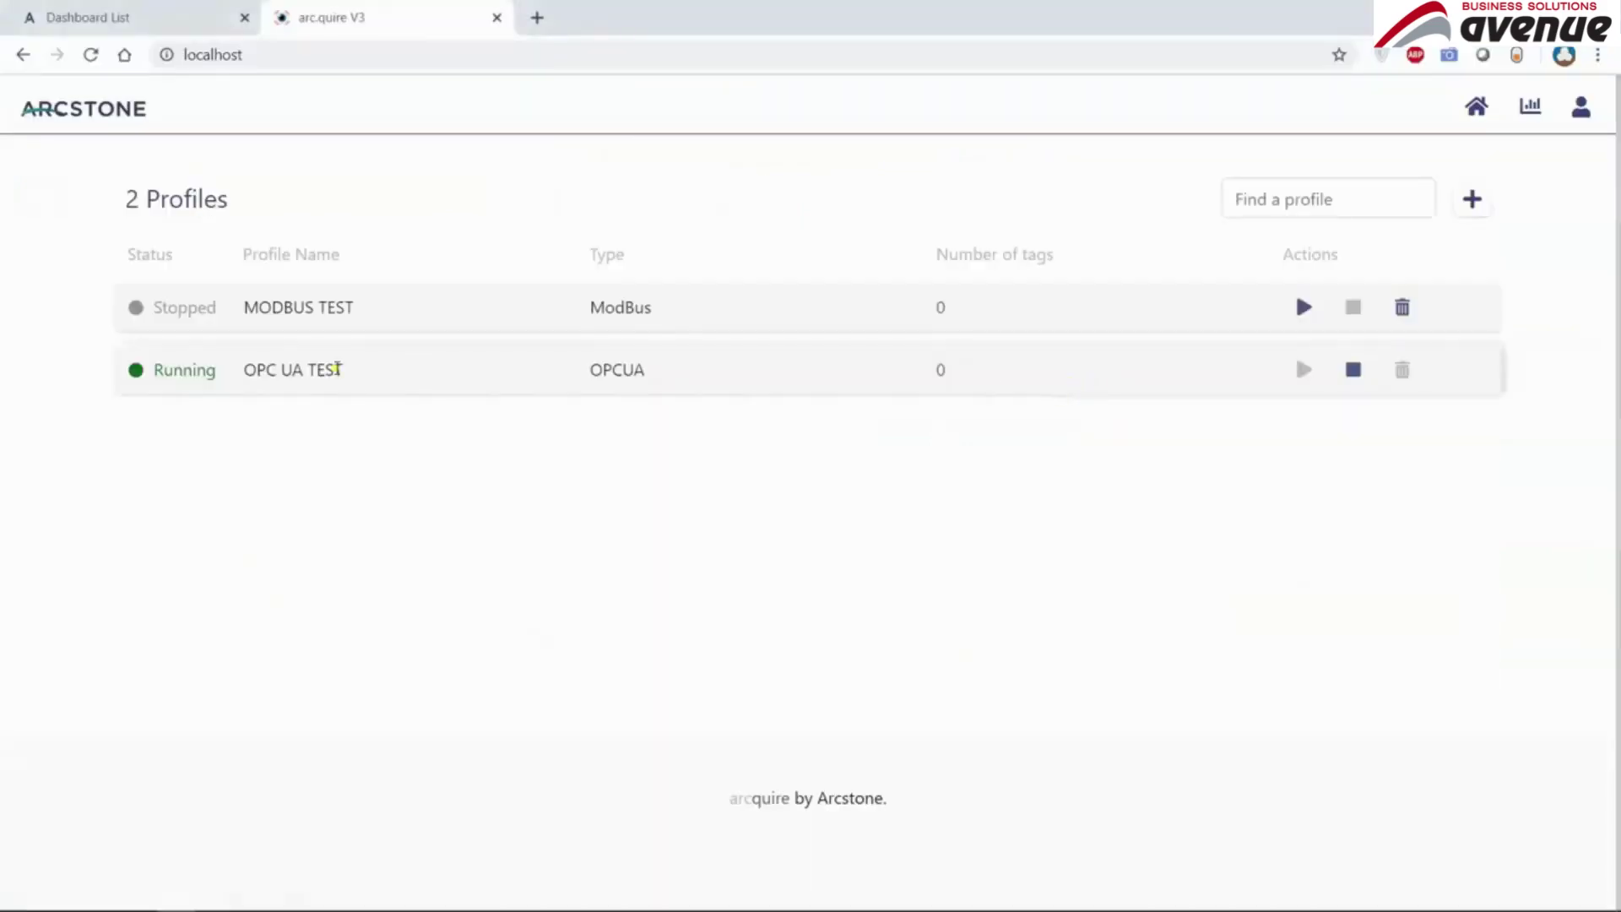
{"action": "key", "text": "alt+Tab"}
{"action": "left_click", "coordinate": [651, 555]}
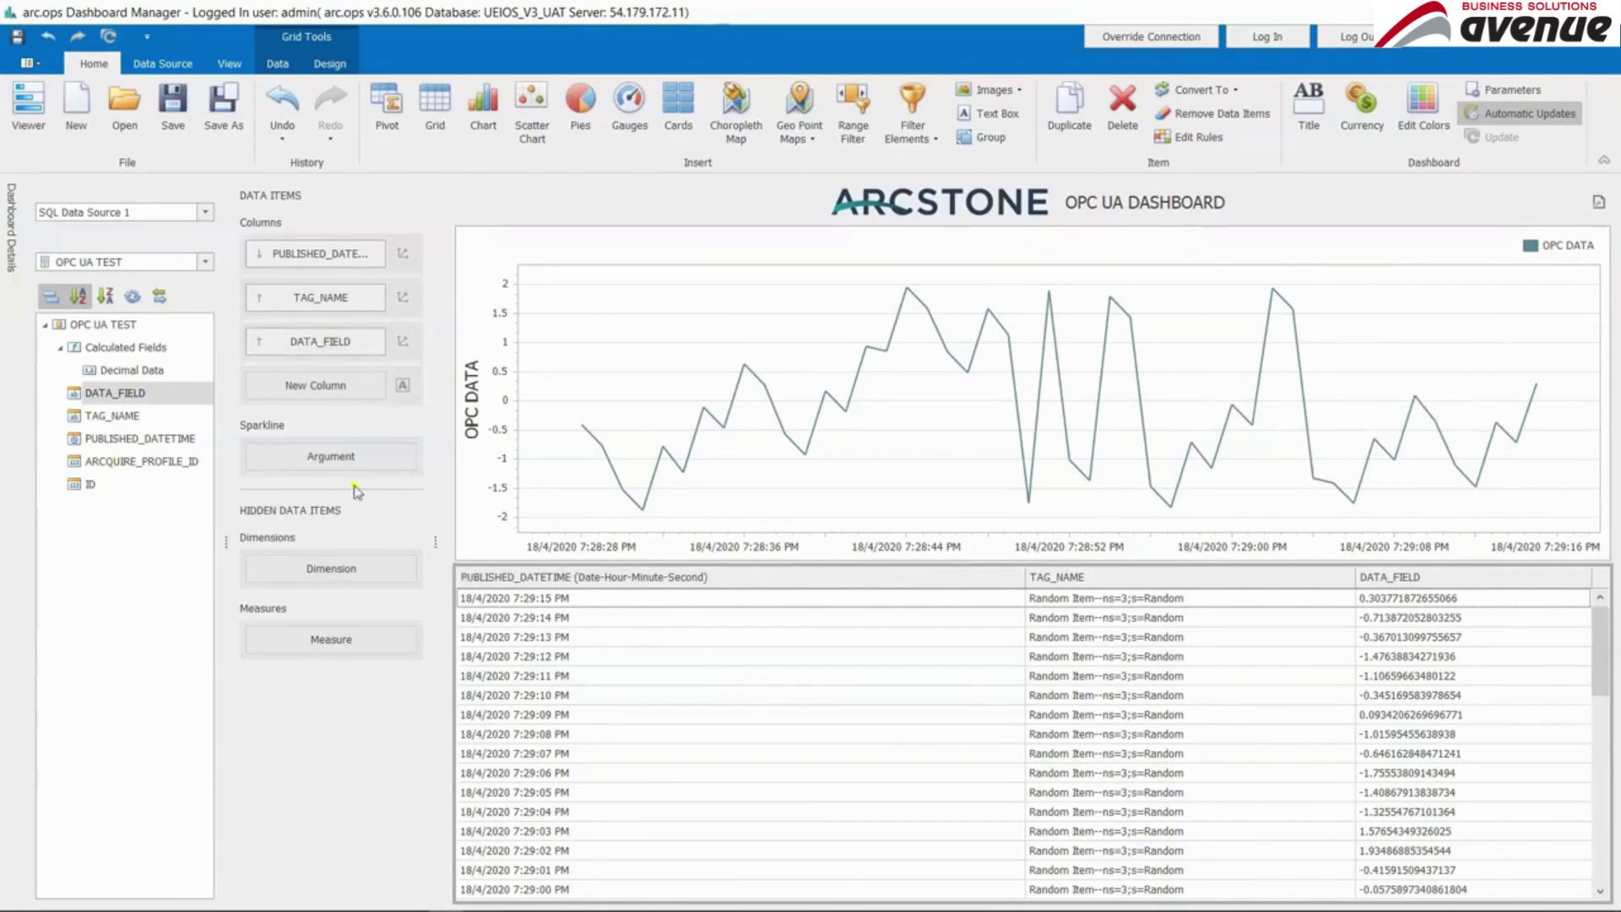
{"action": "left_click", "coordinate": [669, 438]}
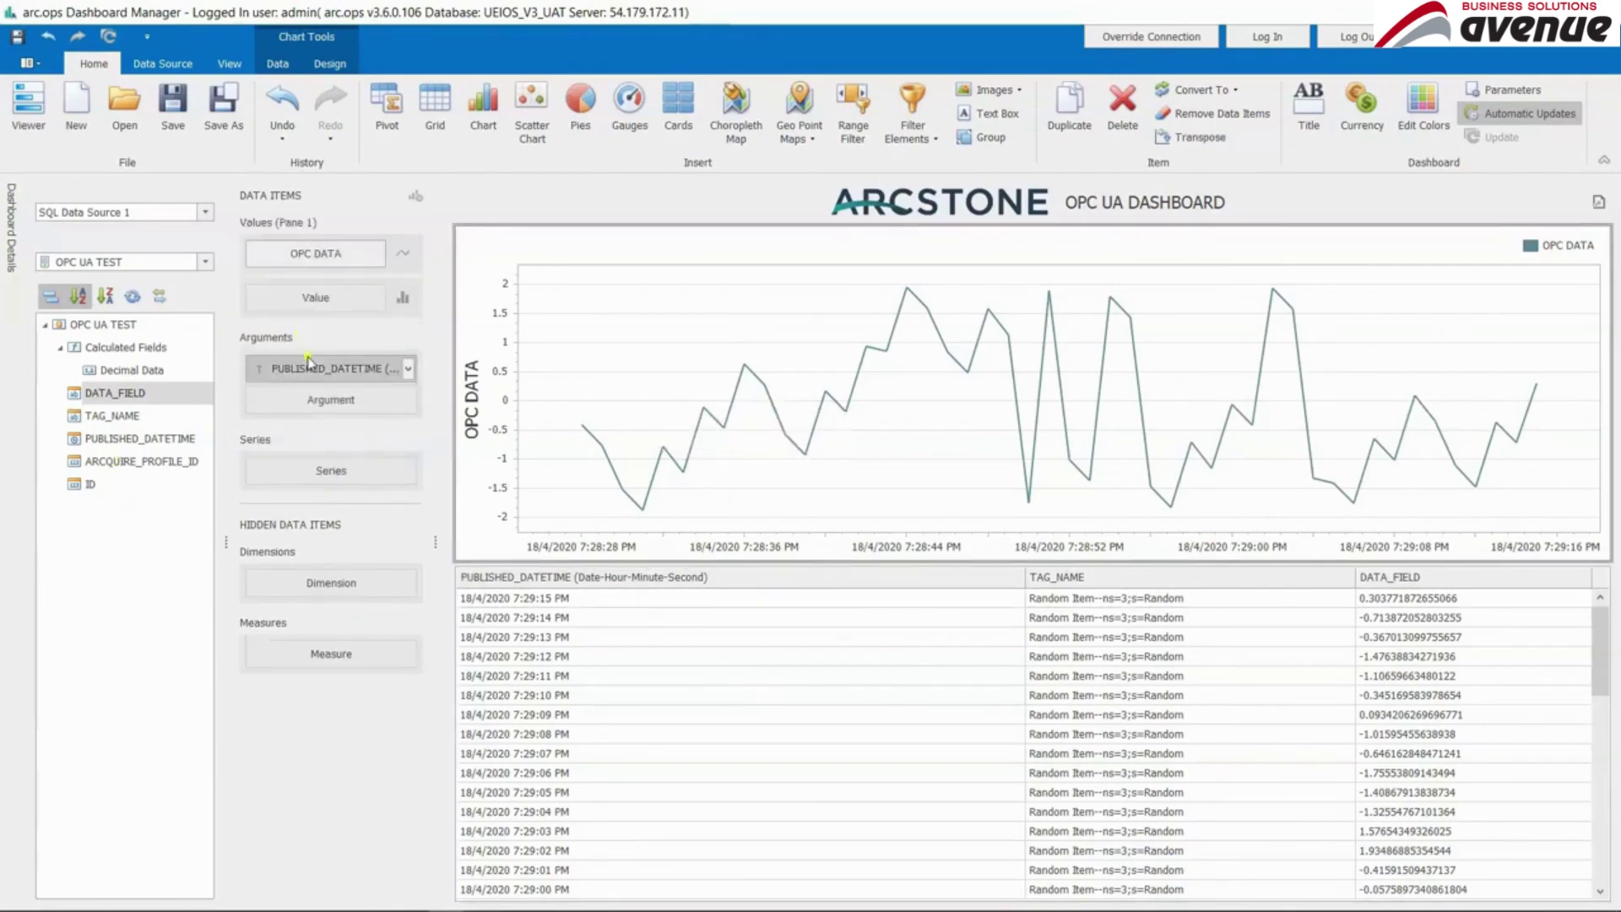
{"action": "left_click", "coordinate": [662, 675]}
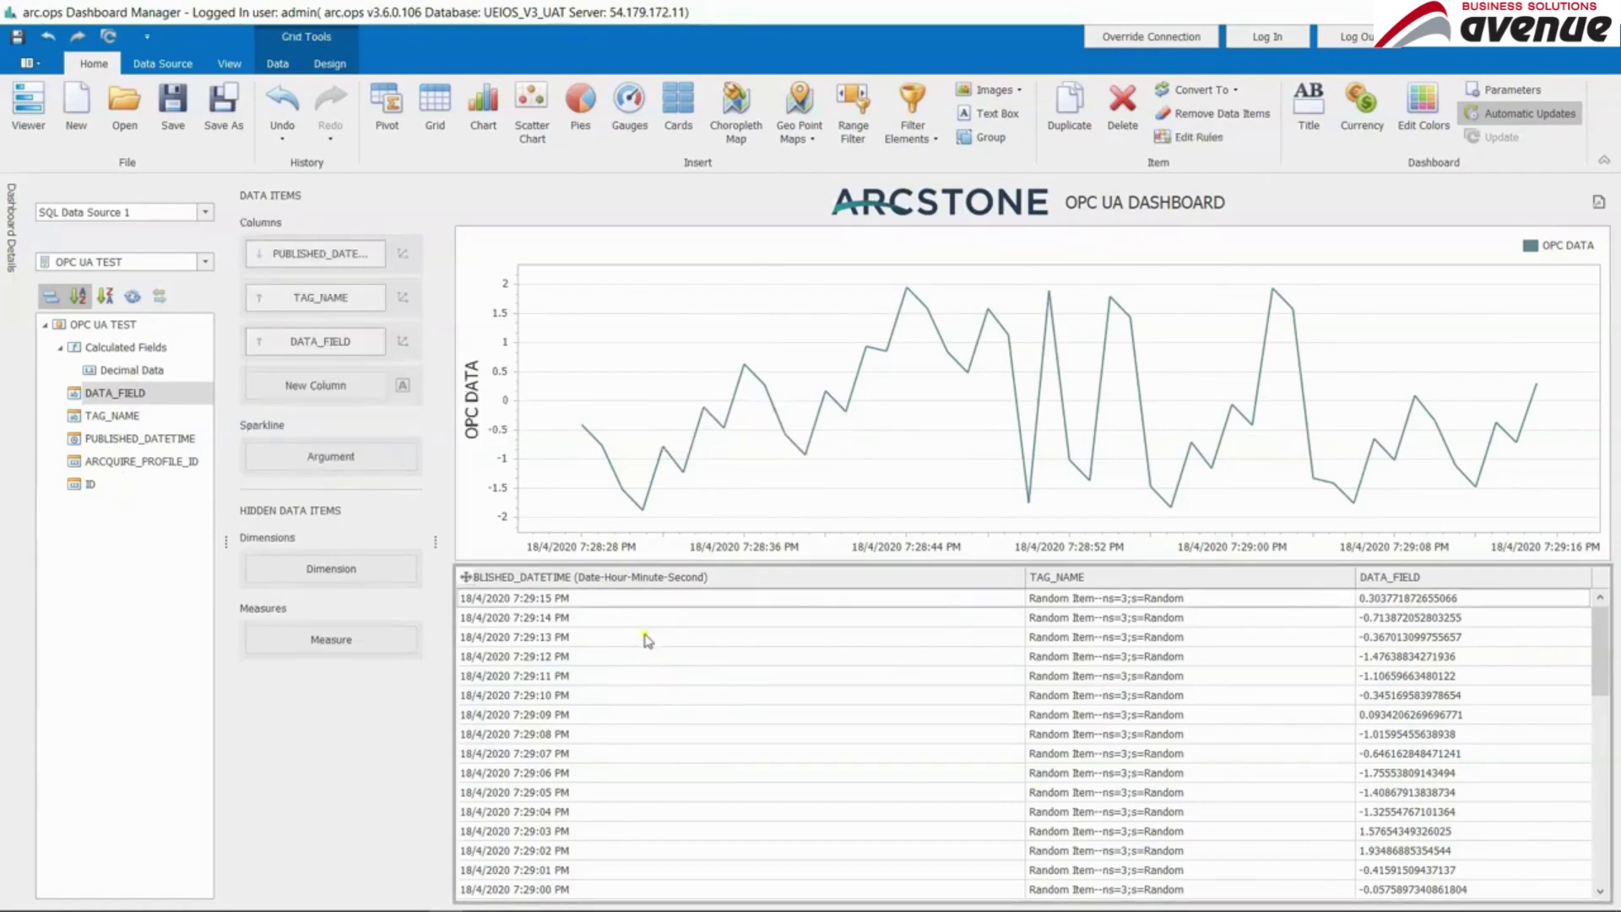
- Review the SQL string of the dashboard's OPC UA TEST query, leaving it unedited
{"action": "left_click", "coordinate": [184, 68]}
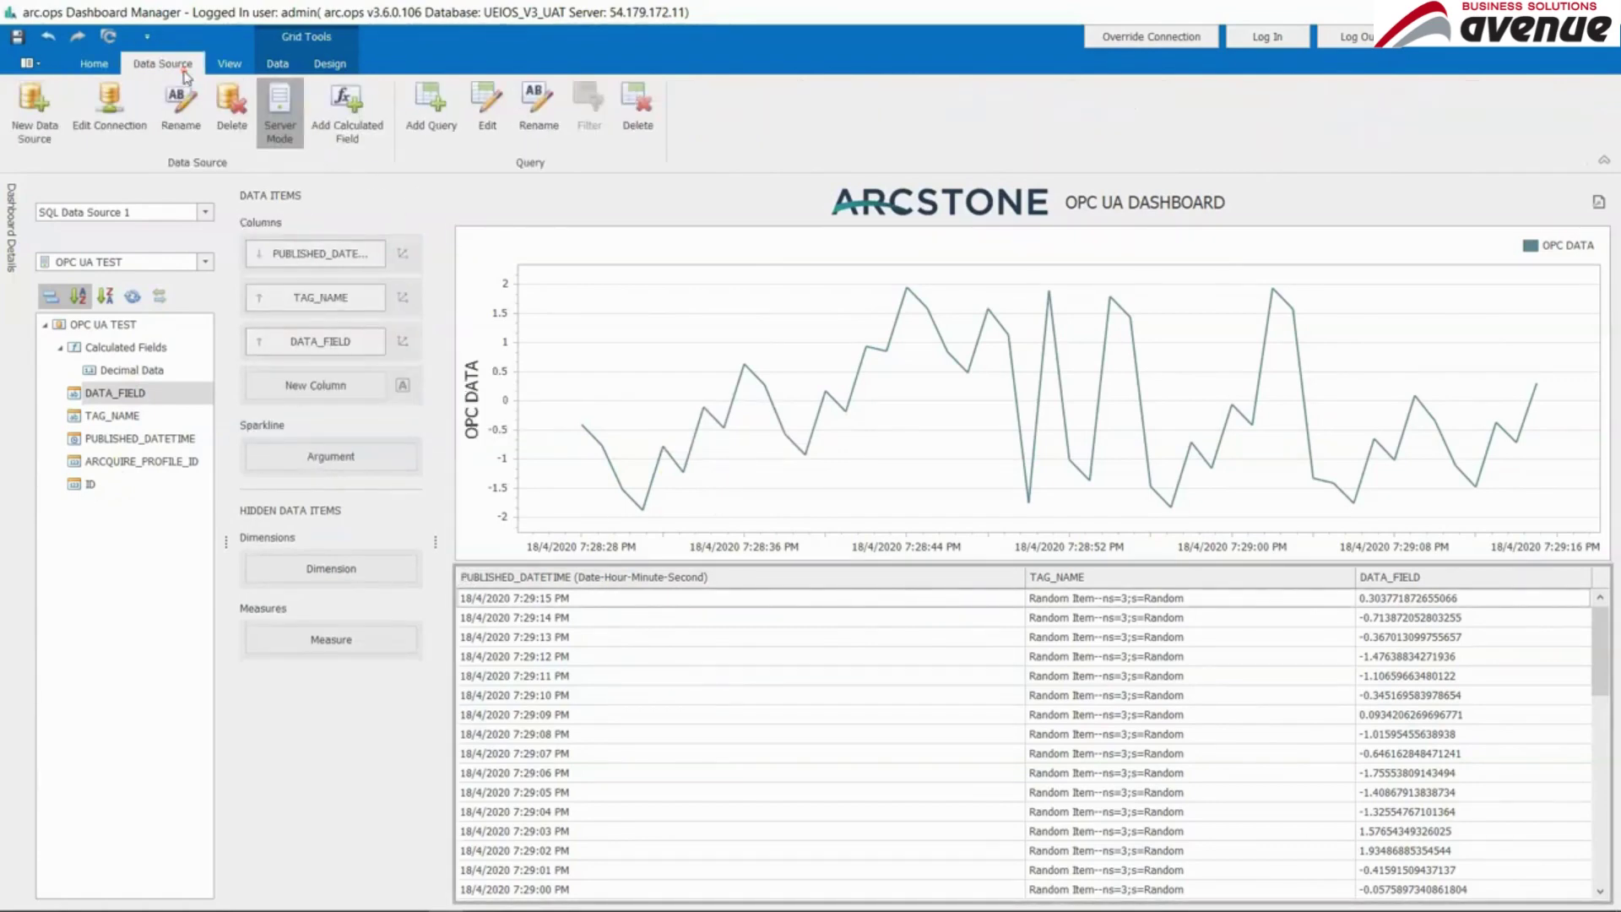
{"action": "left_click", "coordinate": [483, 119]}
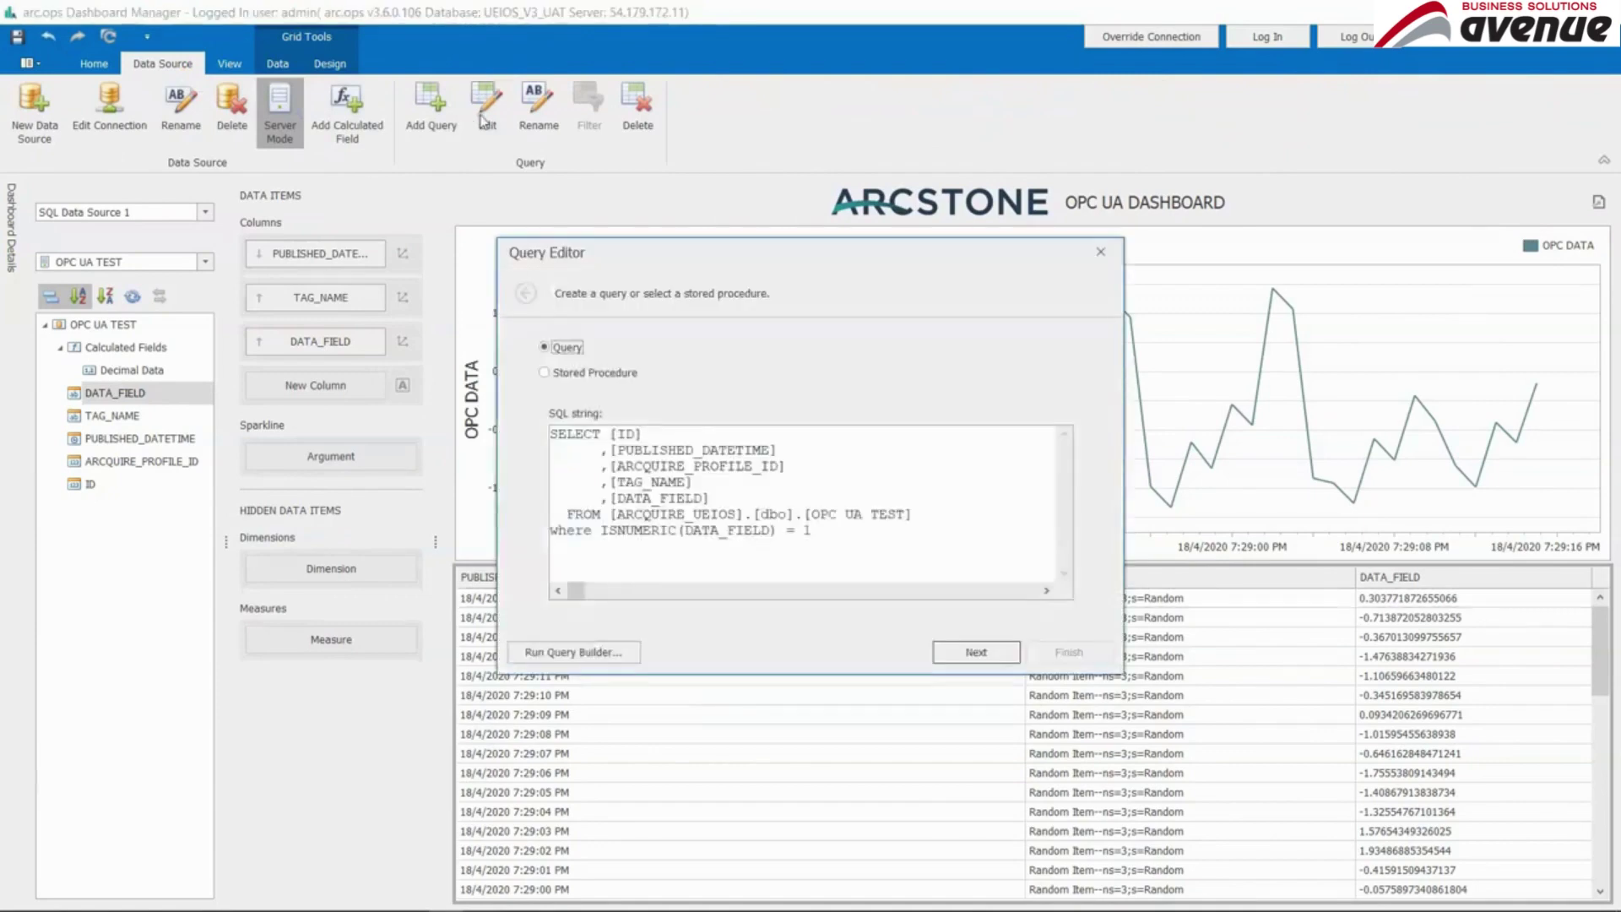
{"action": "left_click_drag", "start_coordinate": [854, 560], "coordinate": [494, 456]}
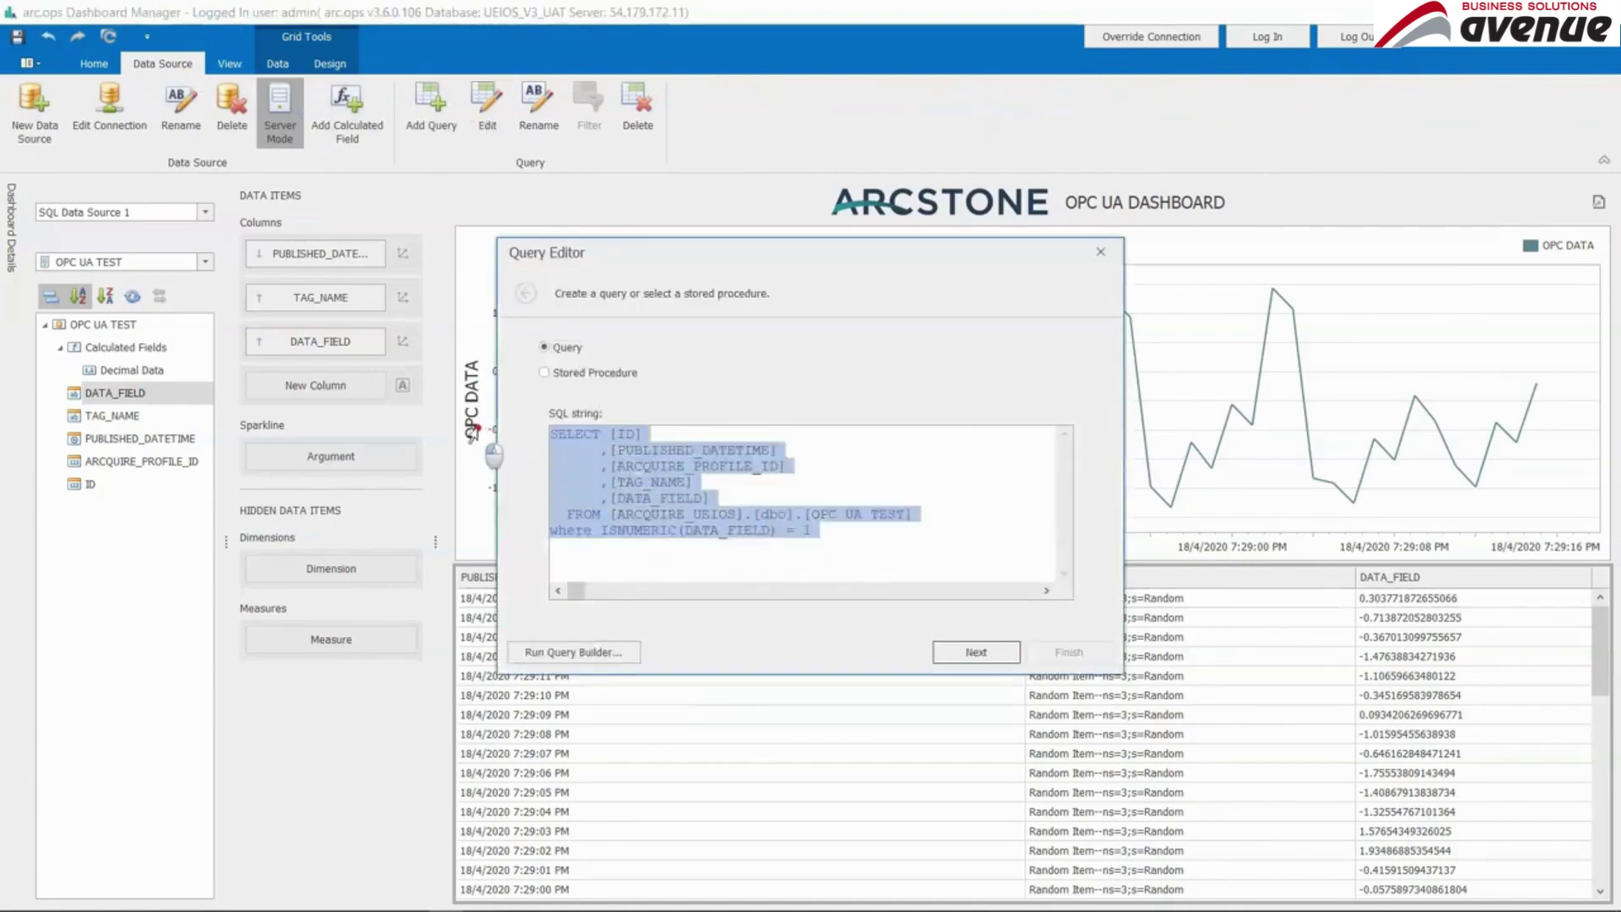
{"action": "left_click", "coordinate": [835, 567]}
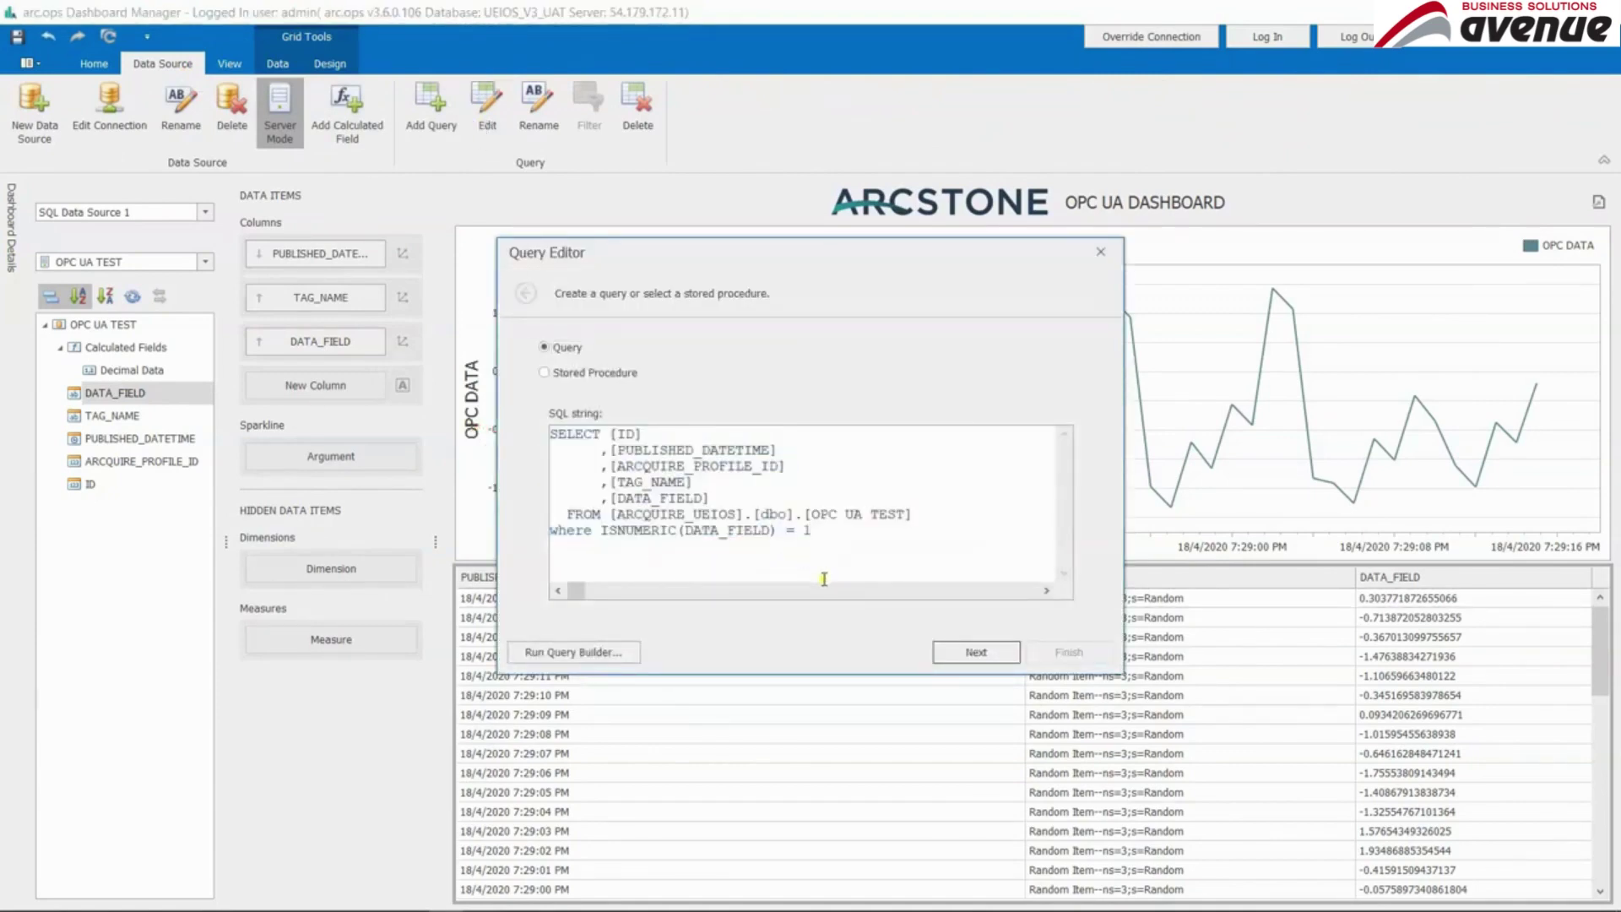
{"action": "left_click", "coordinate": [1101, 251]}
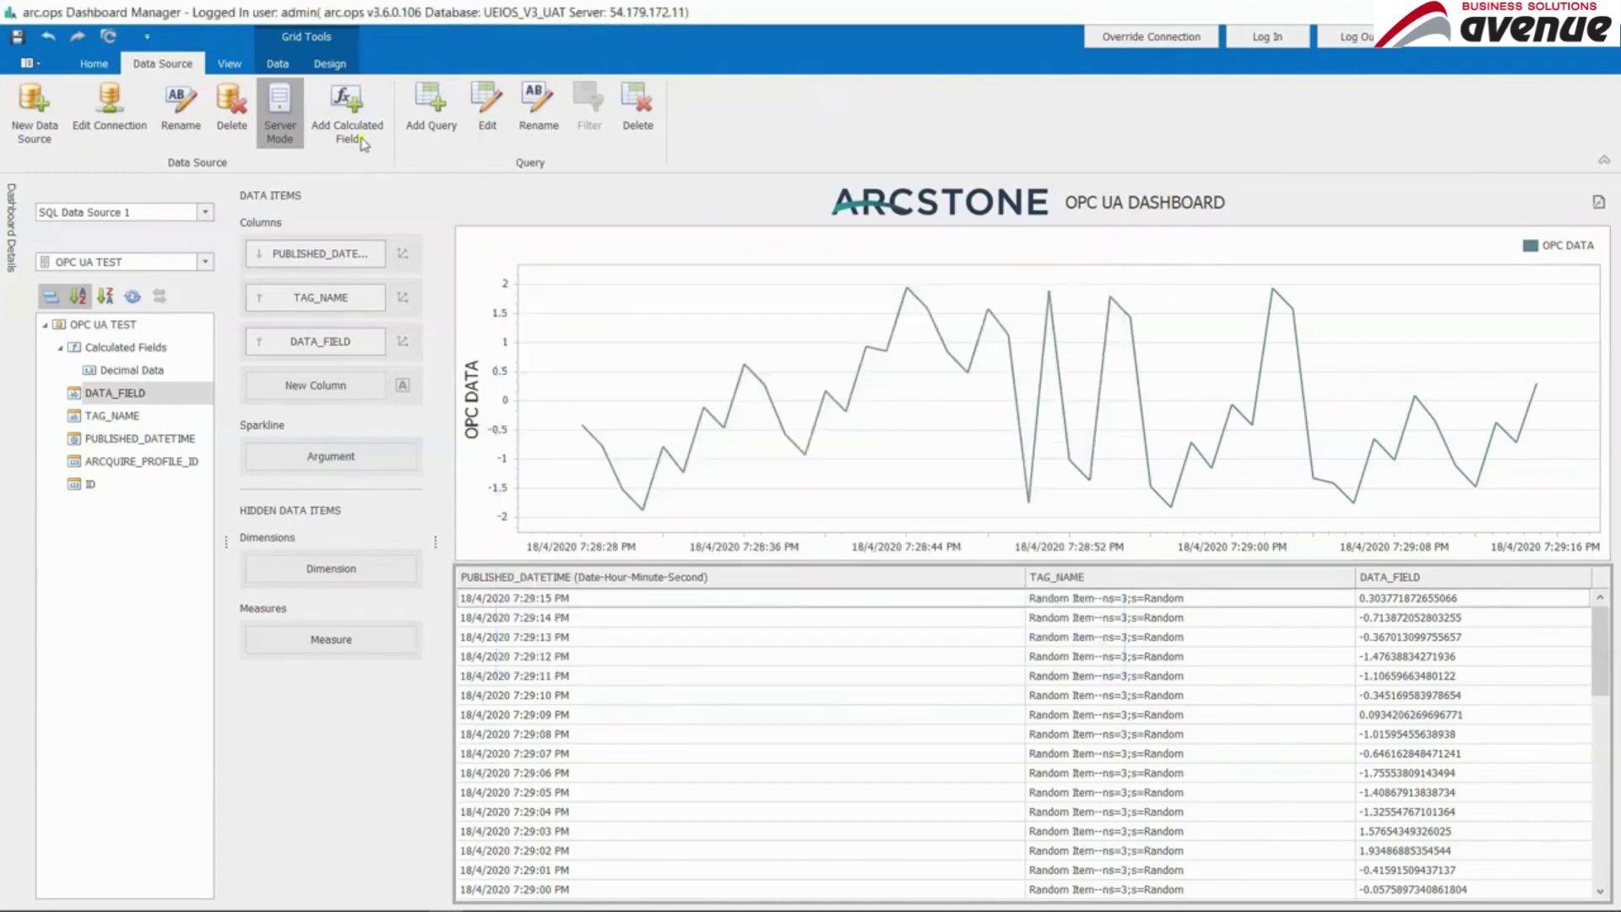
- Browse the data providers available for the dashboard's SQL data source connection and close the Connection Editor
{"action": "left_click", "coordinate": [145, 135]}
{"action": "left_click", "coordinate": [848, 365]}
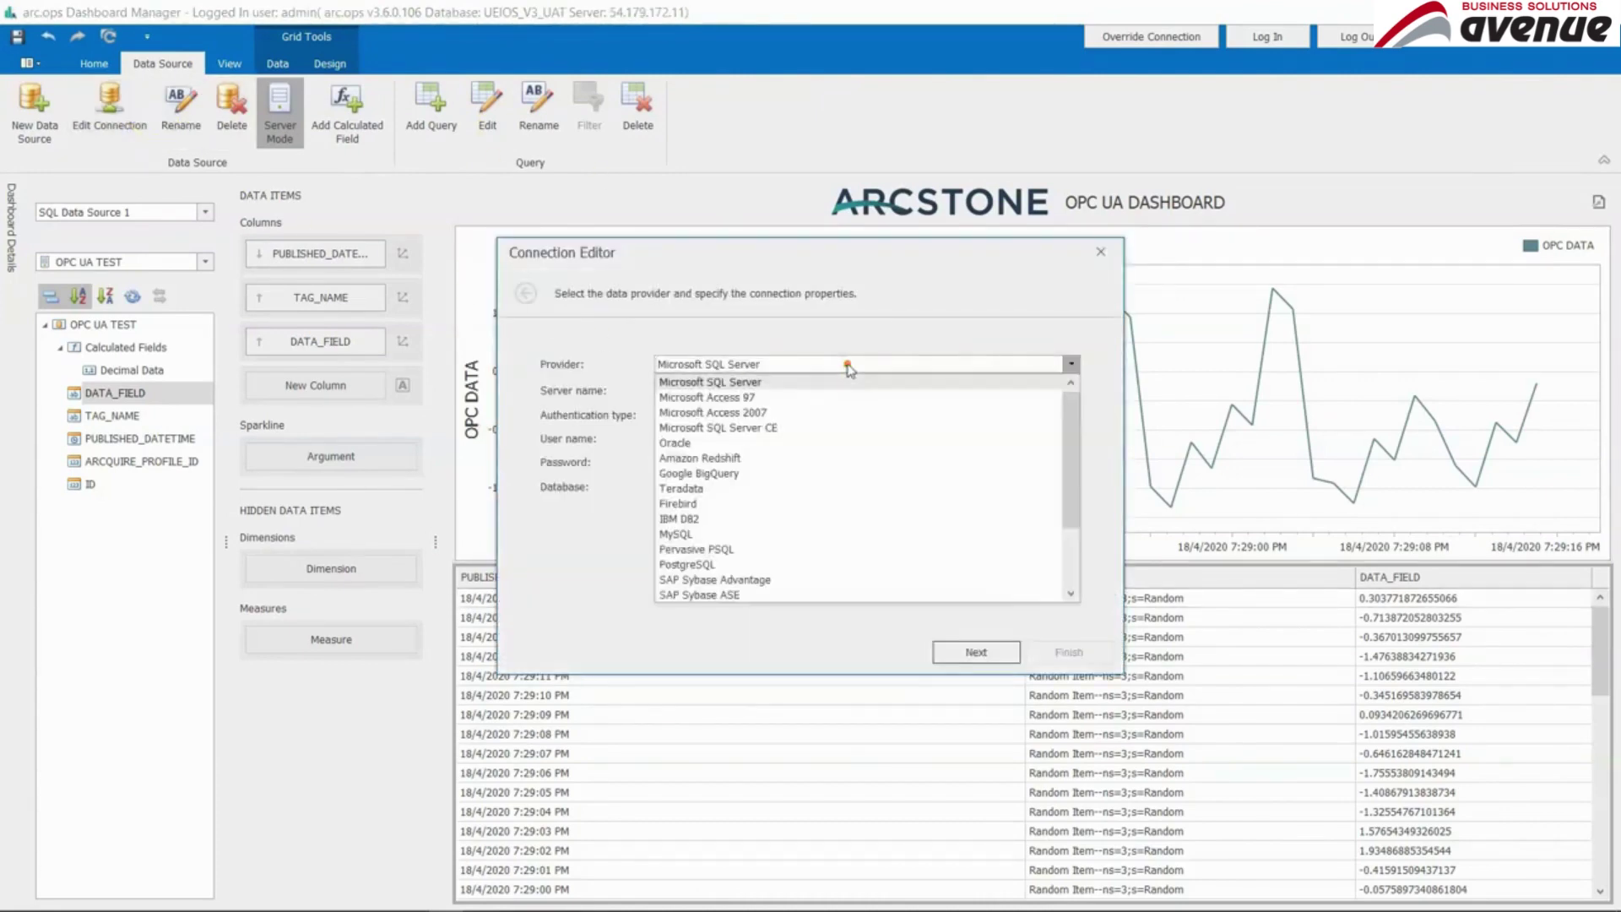
{"action": "scroll", "coordinate": [854, 473], "scroll_direction": "down", "scroll_amount": 5}
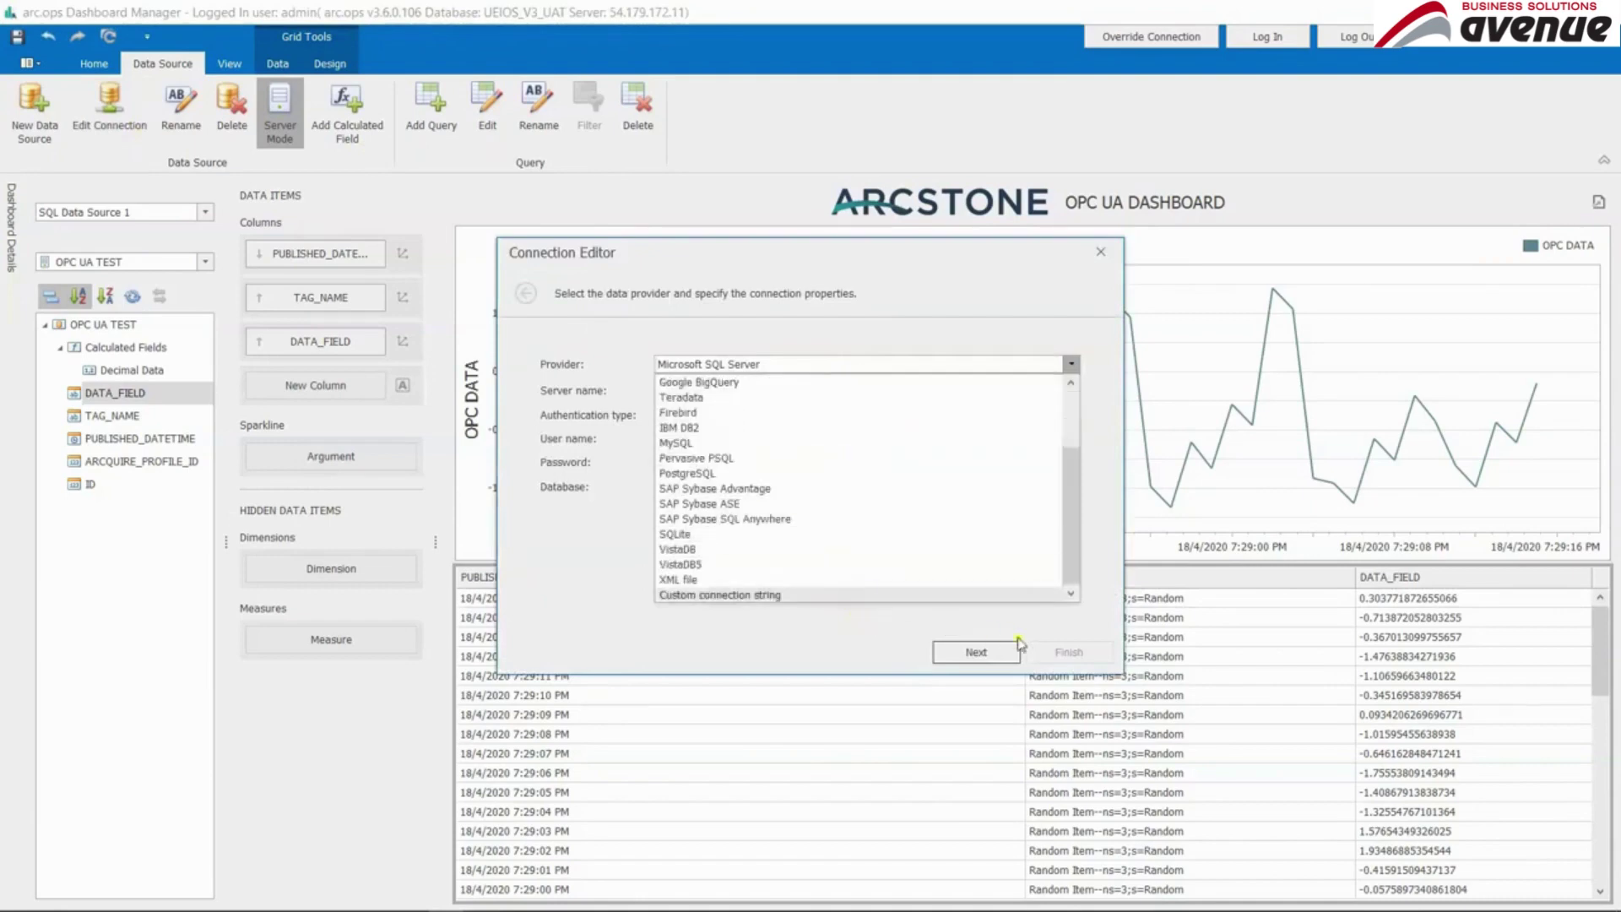
{"action": "left_click", "coordinate": [1071, 655]}
{"action": "left_click", "coordinate": [1102, 254]}
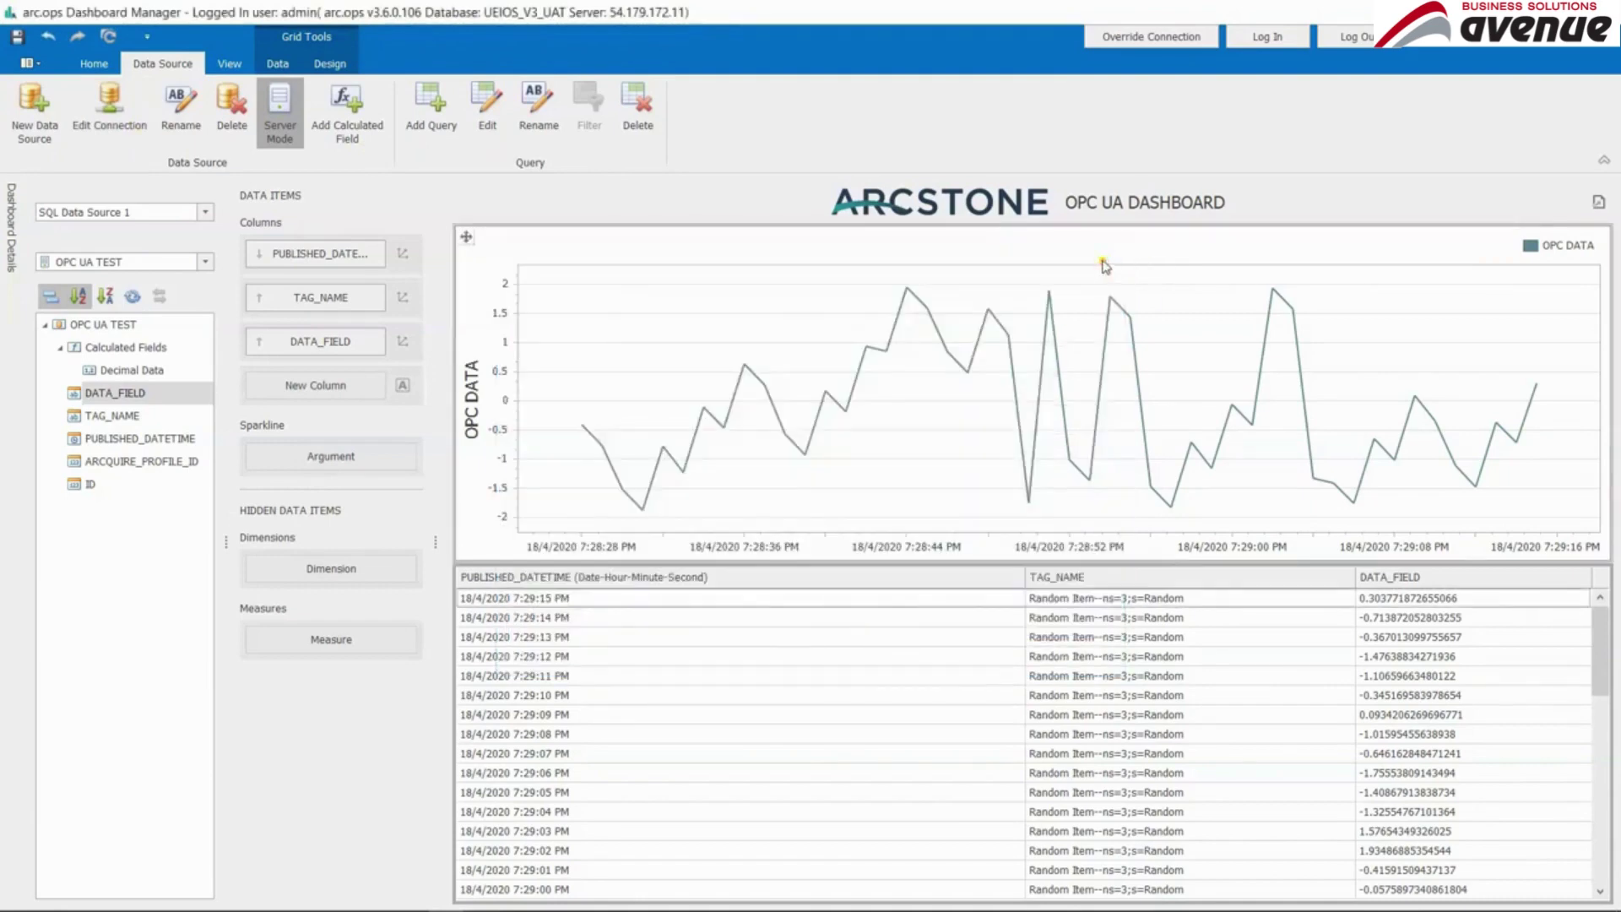
- Load the OPC UA DATA dashboard in the Dashboard Viewer and enable auto-refresh with the dashboard list collapsed
{"action": "left_click", "coordinate": [118, 65]}
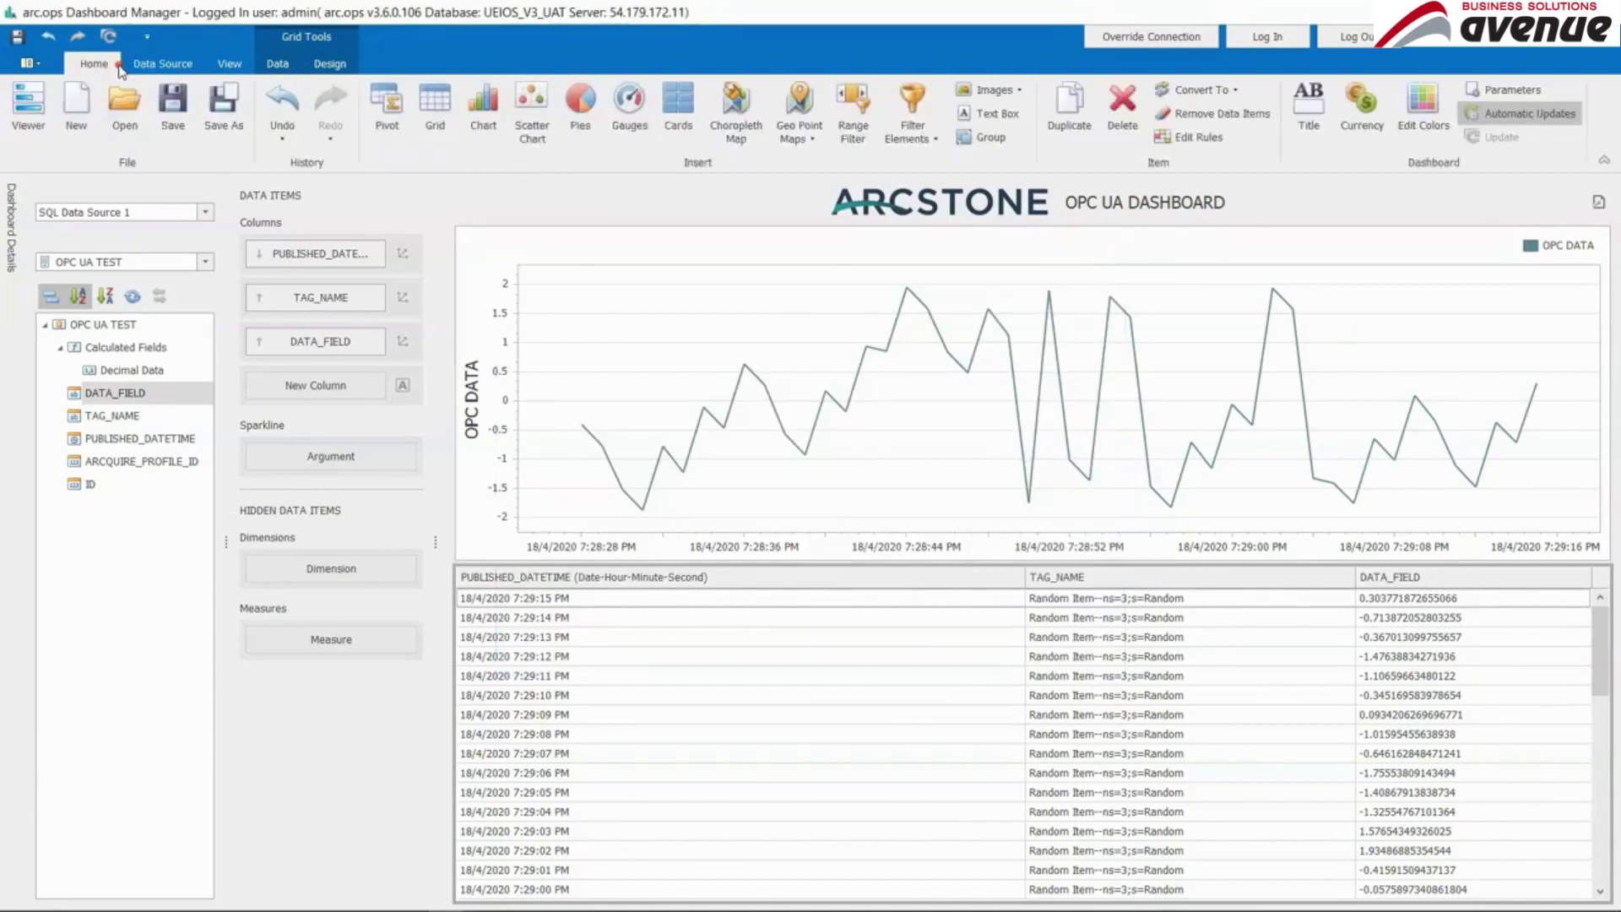
{"action": "left_click", "coordinate": [48, 118]}
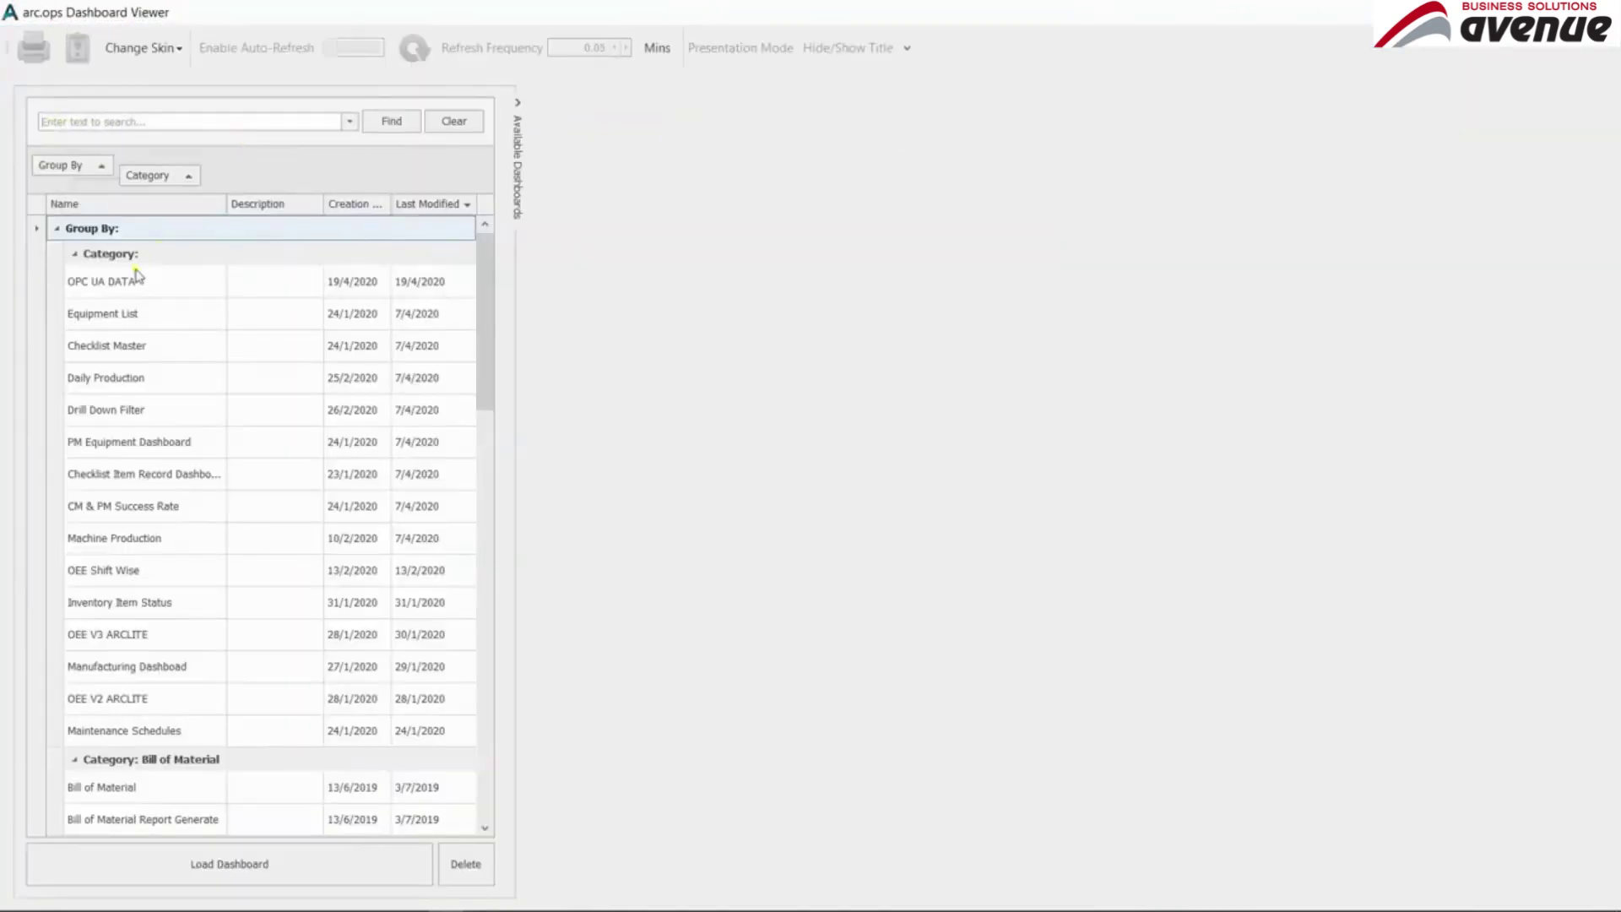
{"action": "left_click", "coordinate": [130, 282]}
{"action": "left_click", "coordinate": [291, 875]}
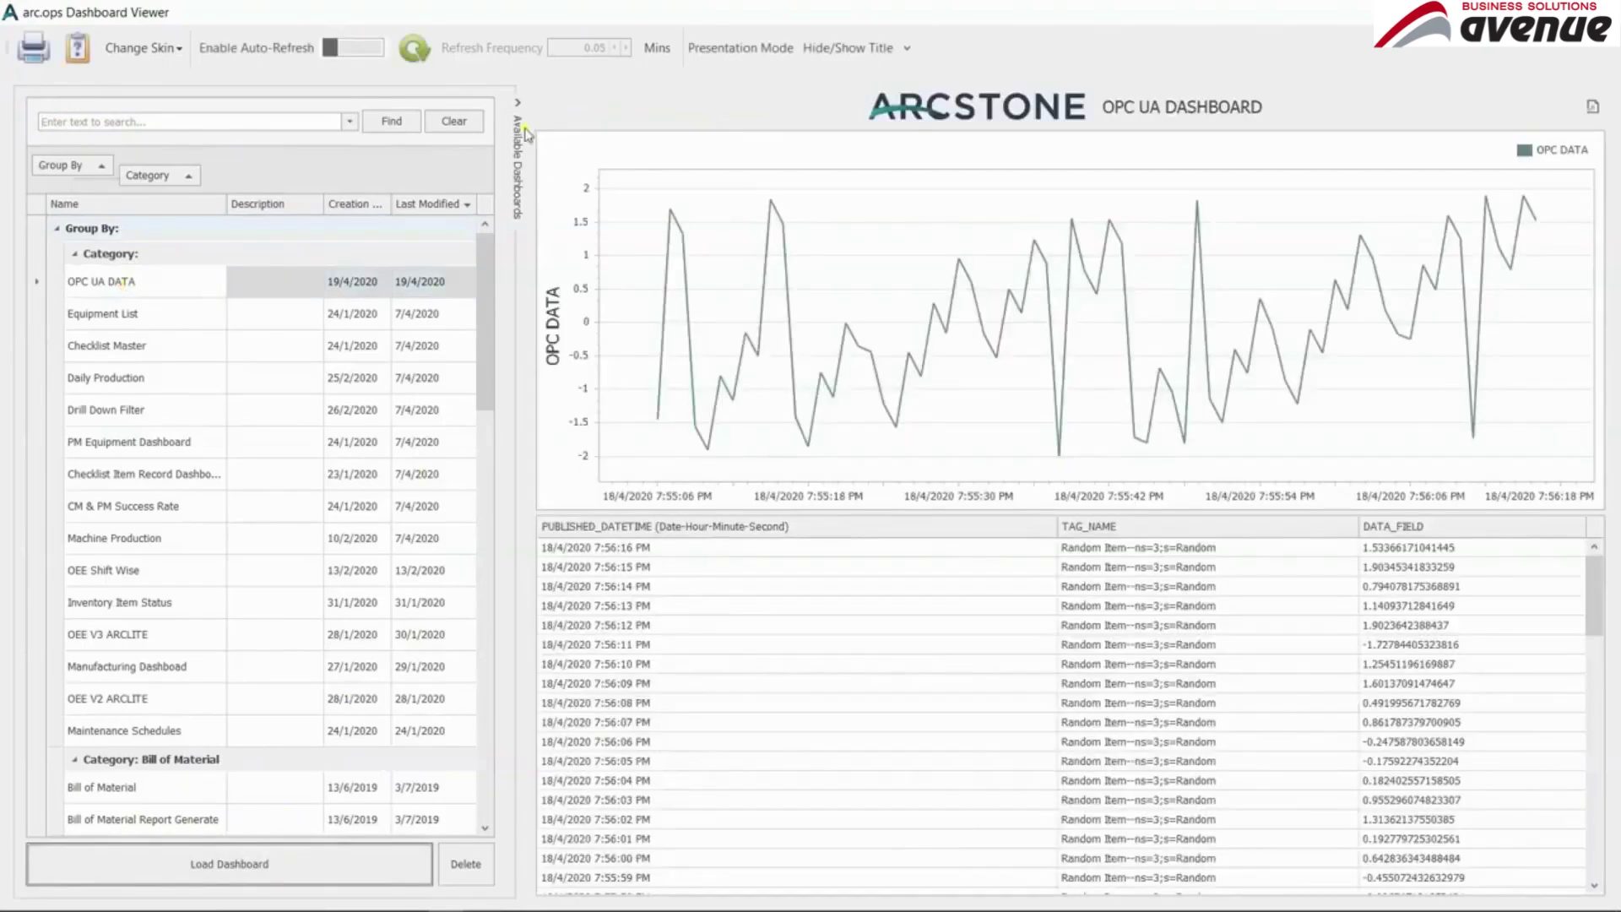
{"action": "left_click", "coordinate": [518, 104]}
{"action": "left_click", "coordinate": [373, 53]}
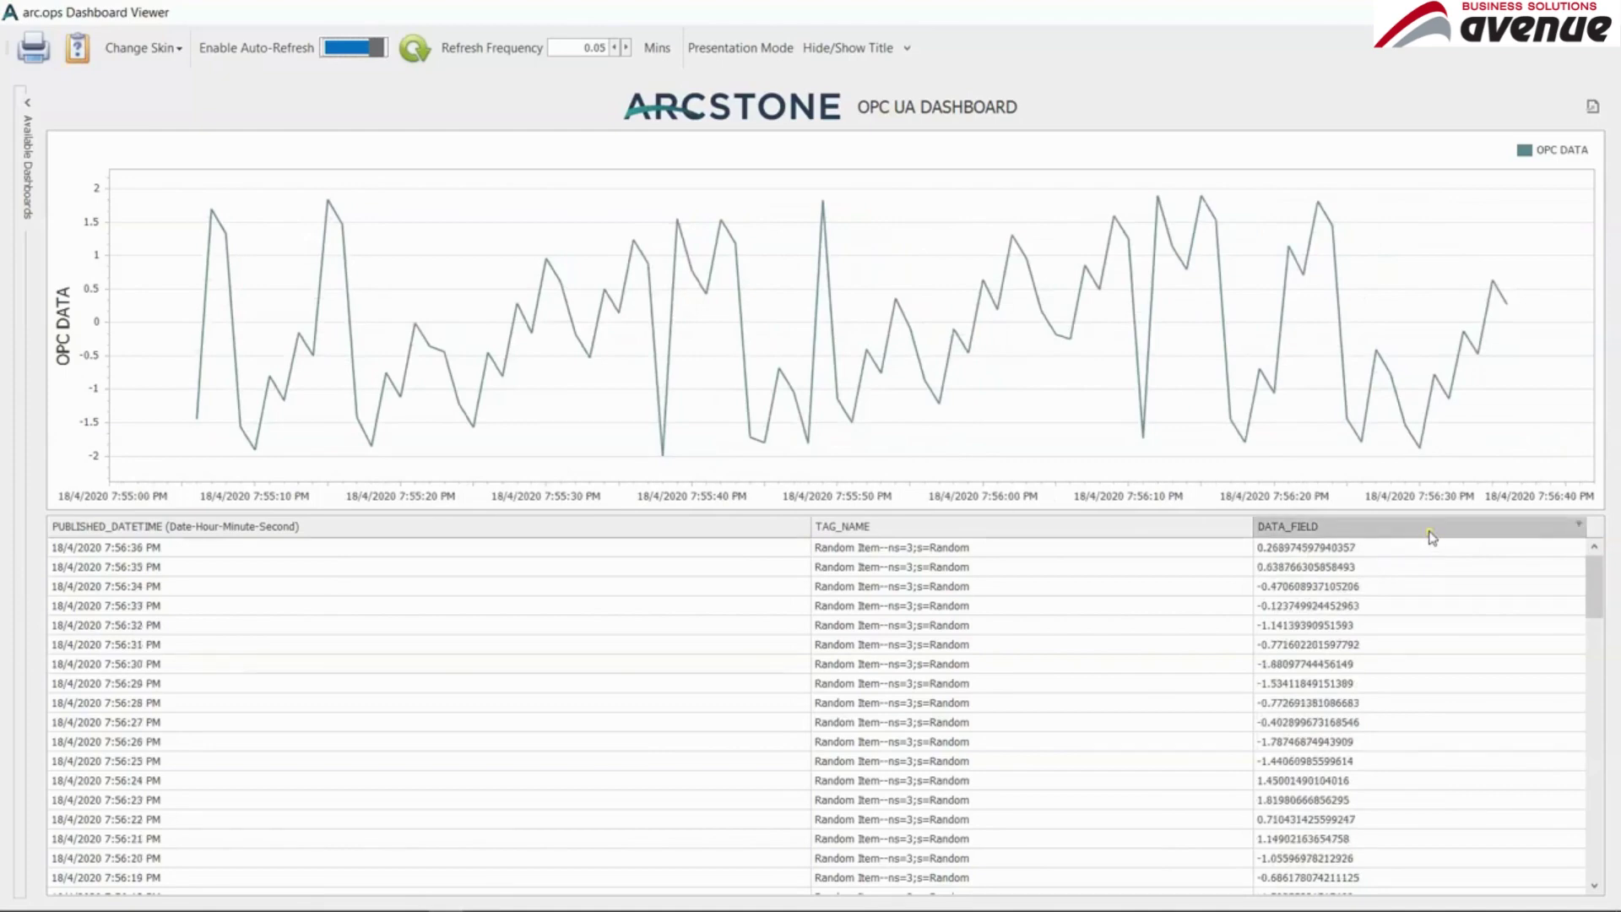
- Switch to arc.quire in Chrome and stop the OPC UA TEST profile
{"action": "key", "text": "alt+Tab"}
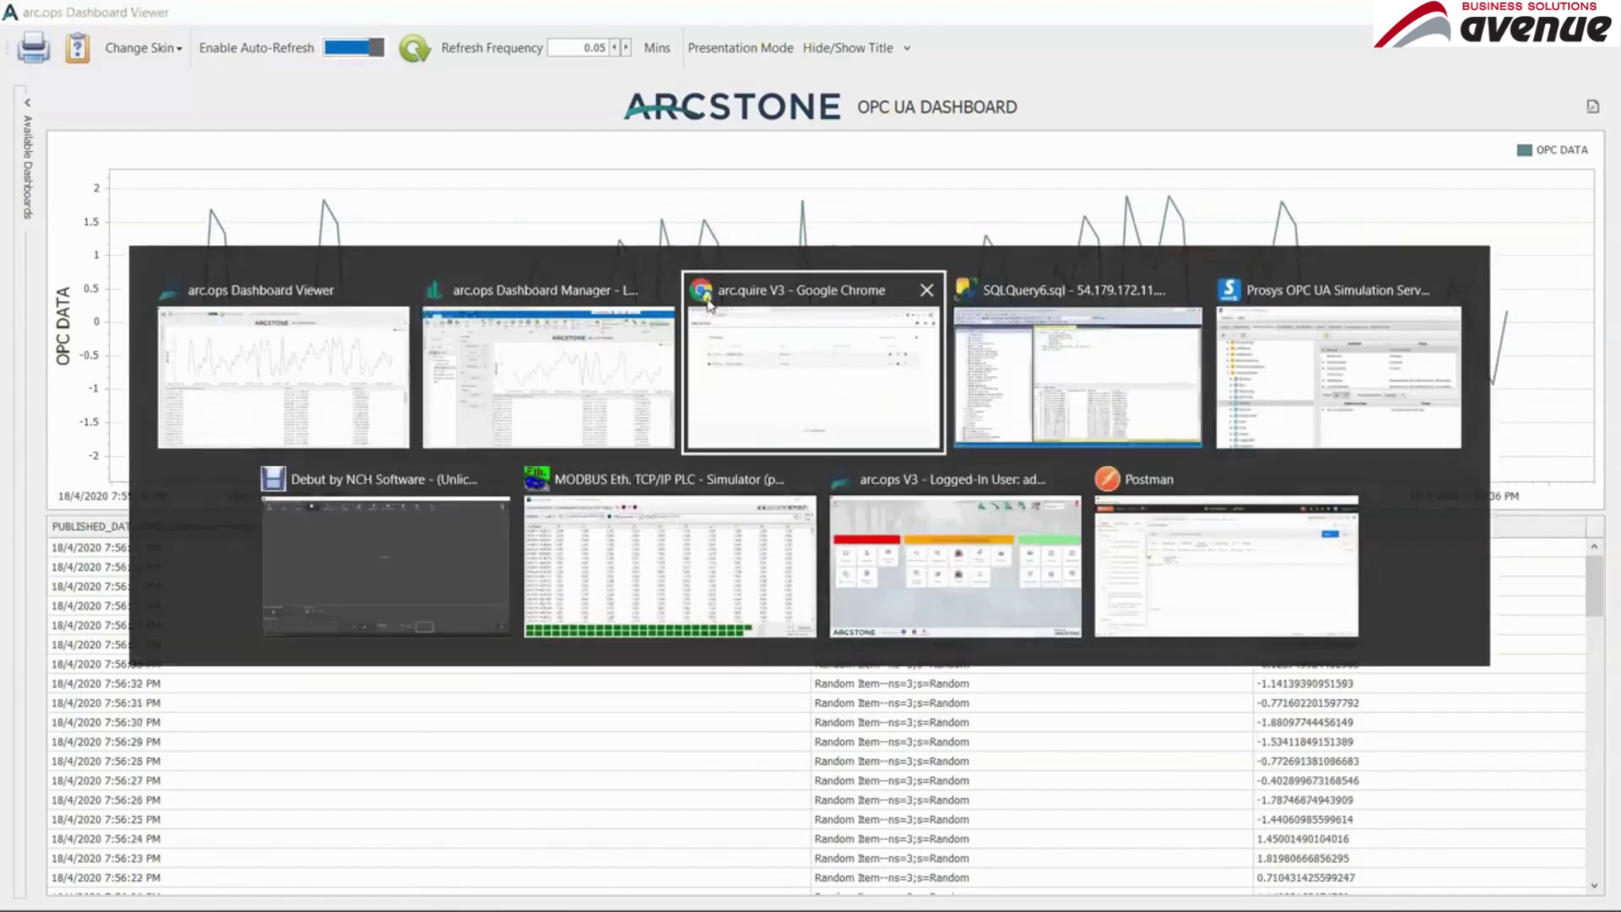
{"action": "left_click", "coordinate": [707, 304]}
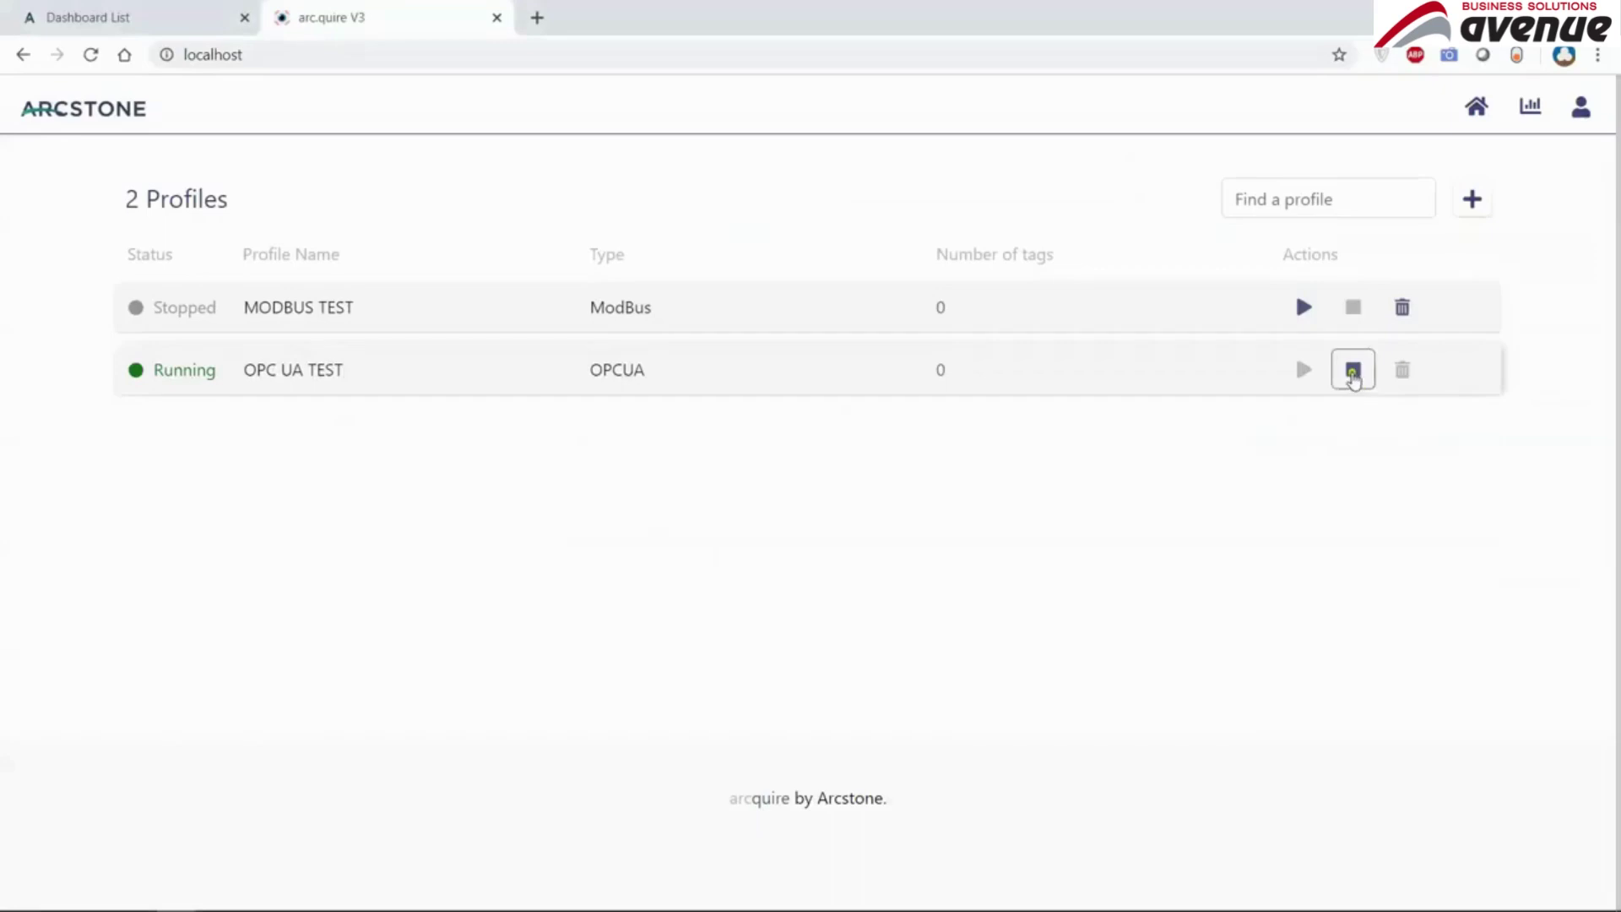
{"action": "left_click", "coordinate": [1354, 378]}
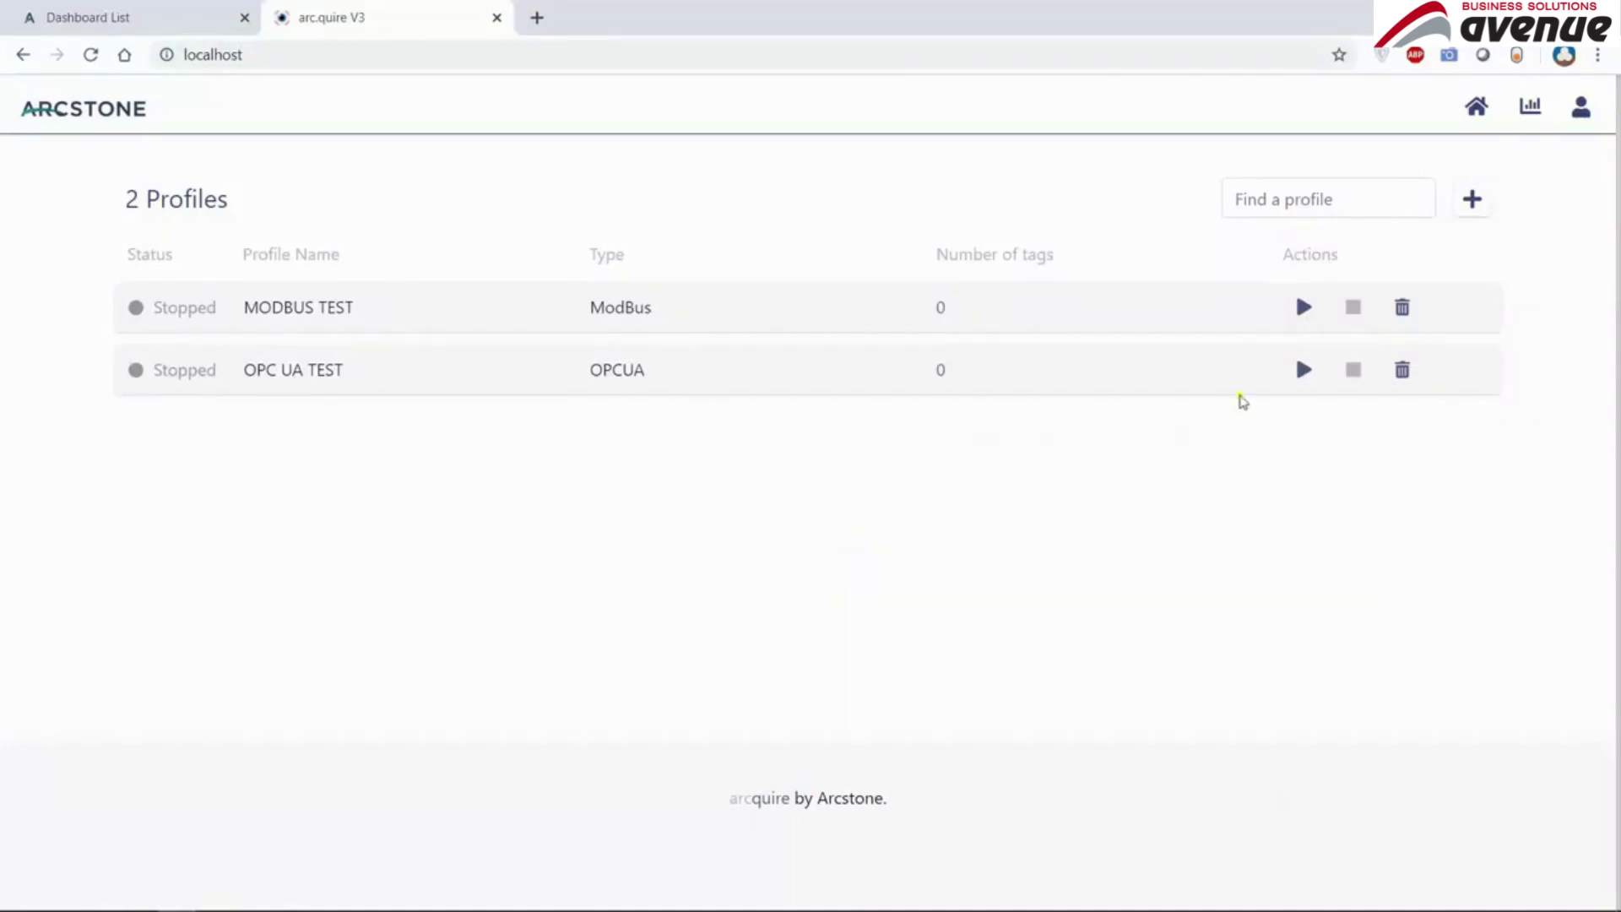
- Open the OPC UA TEST profile's provider settings for editing
{"action": "left_click", "coordinate": [1140, 388]}
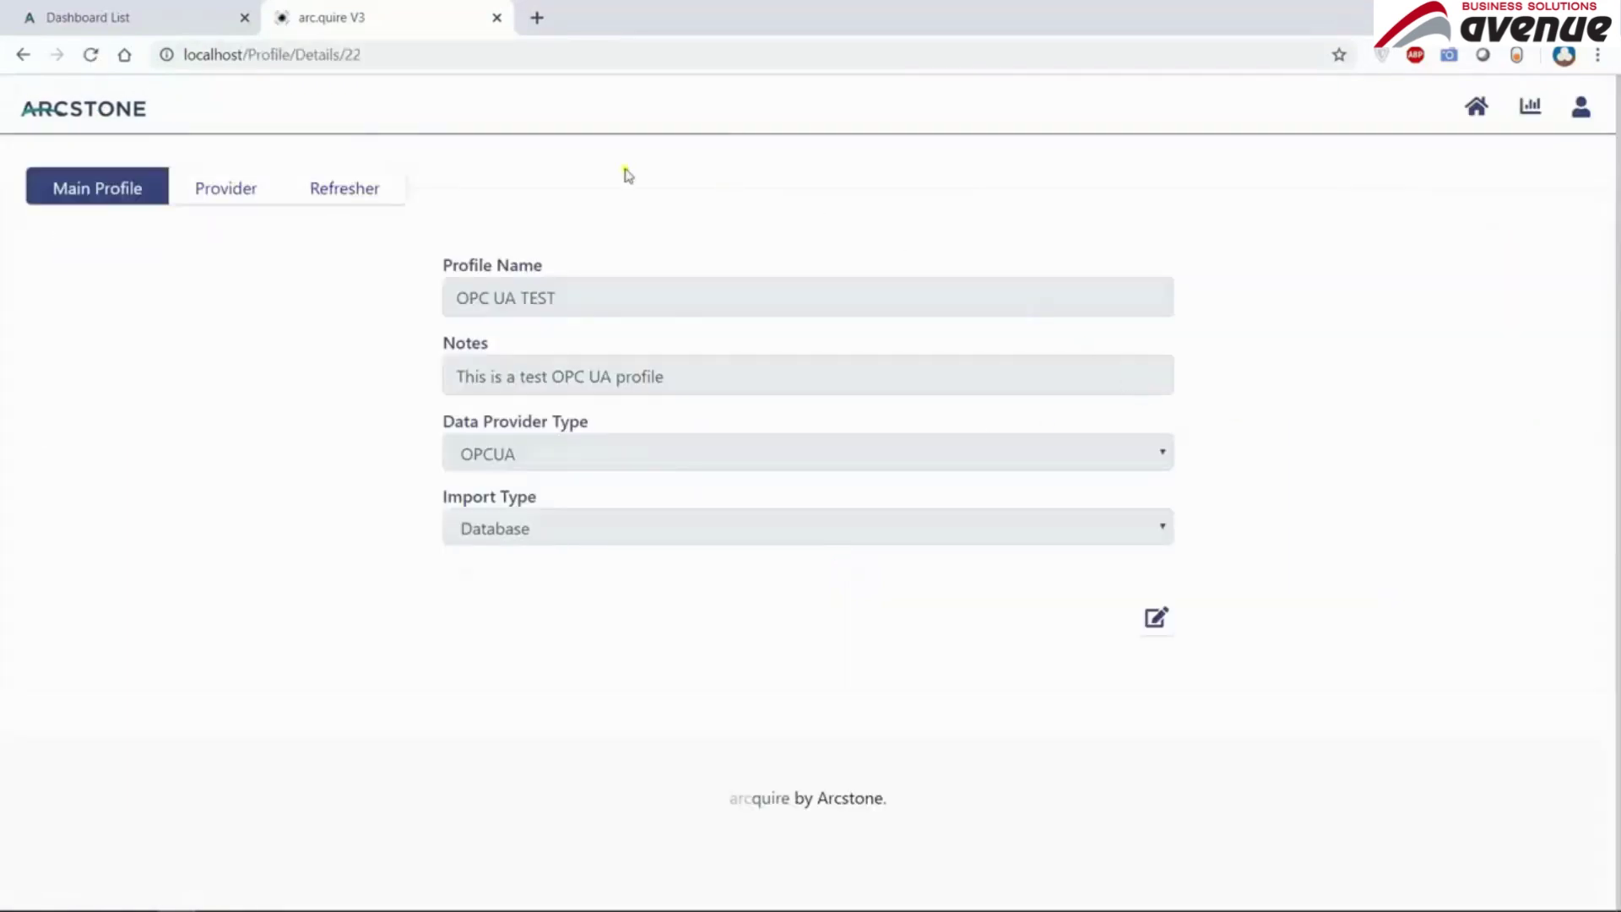
{"action": "left_click", "coordinate": [207, 194]}
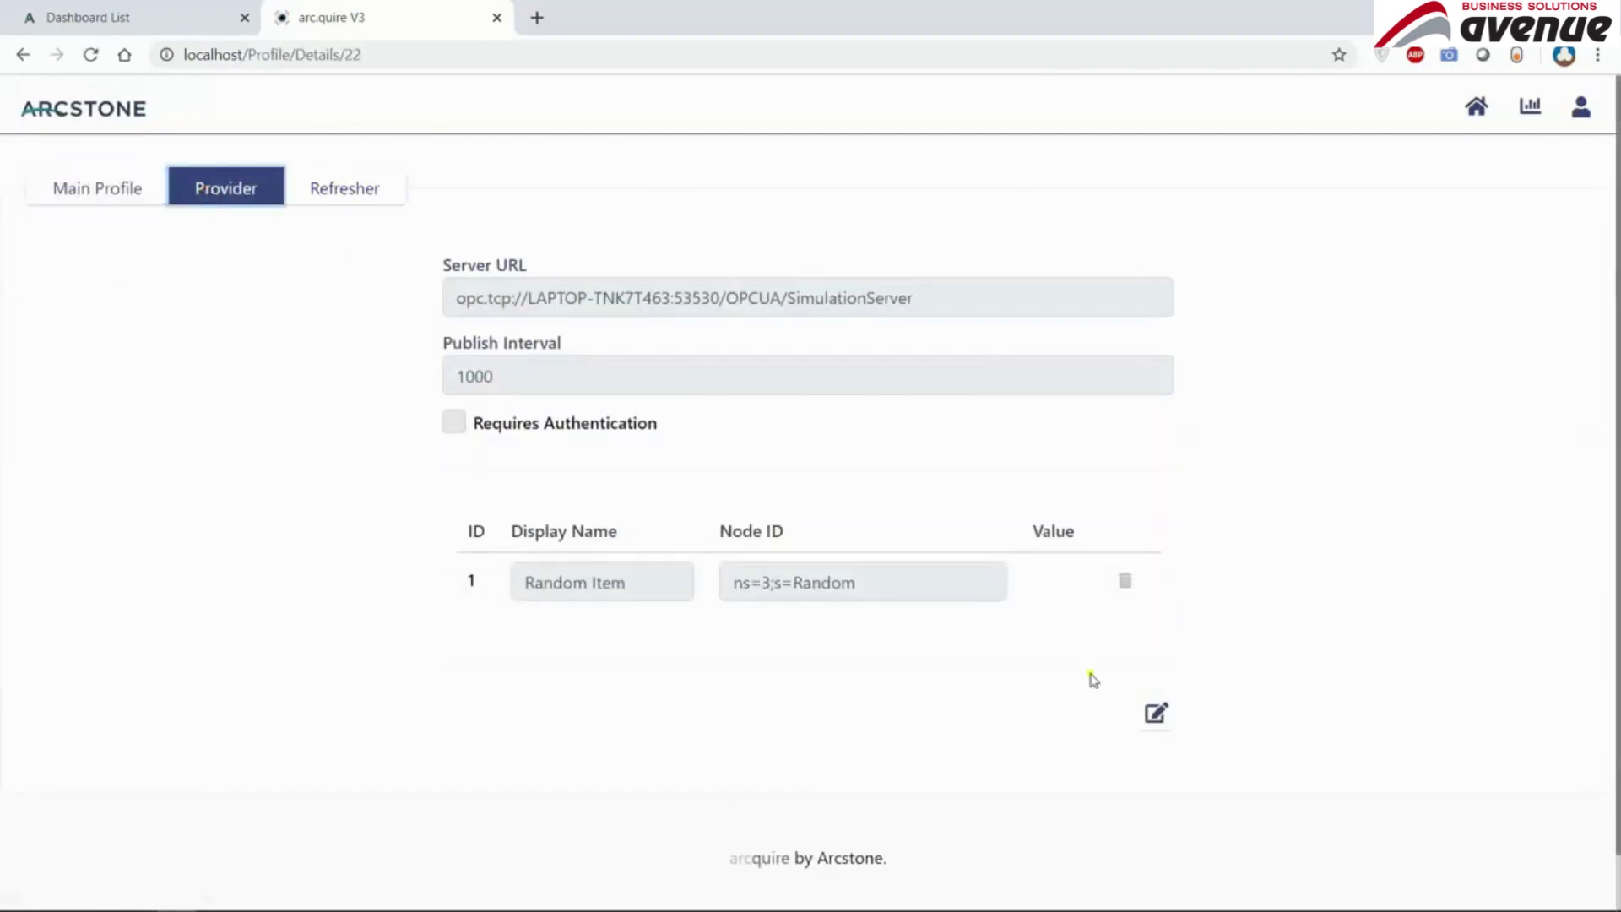
{"action": "left_click", "coordinate": [1156, 714]}
- Copy the Double variable's NodeId from Prosys OPC UA Simulation Server and set item 1's Node ID in arc.quire to ns=6;s=Double
{"action": "key", "text": "alt+Tab"}
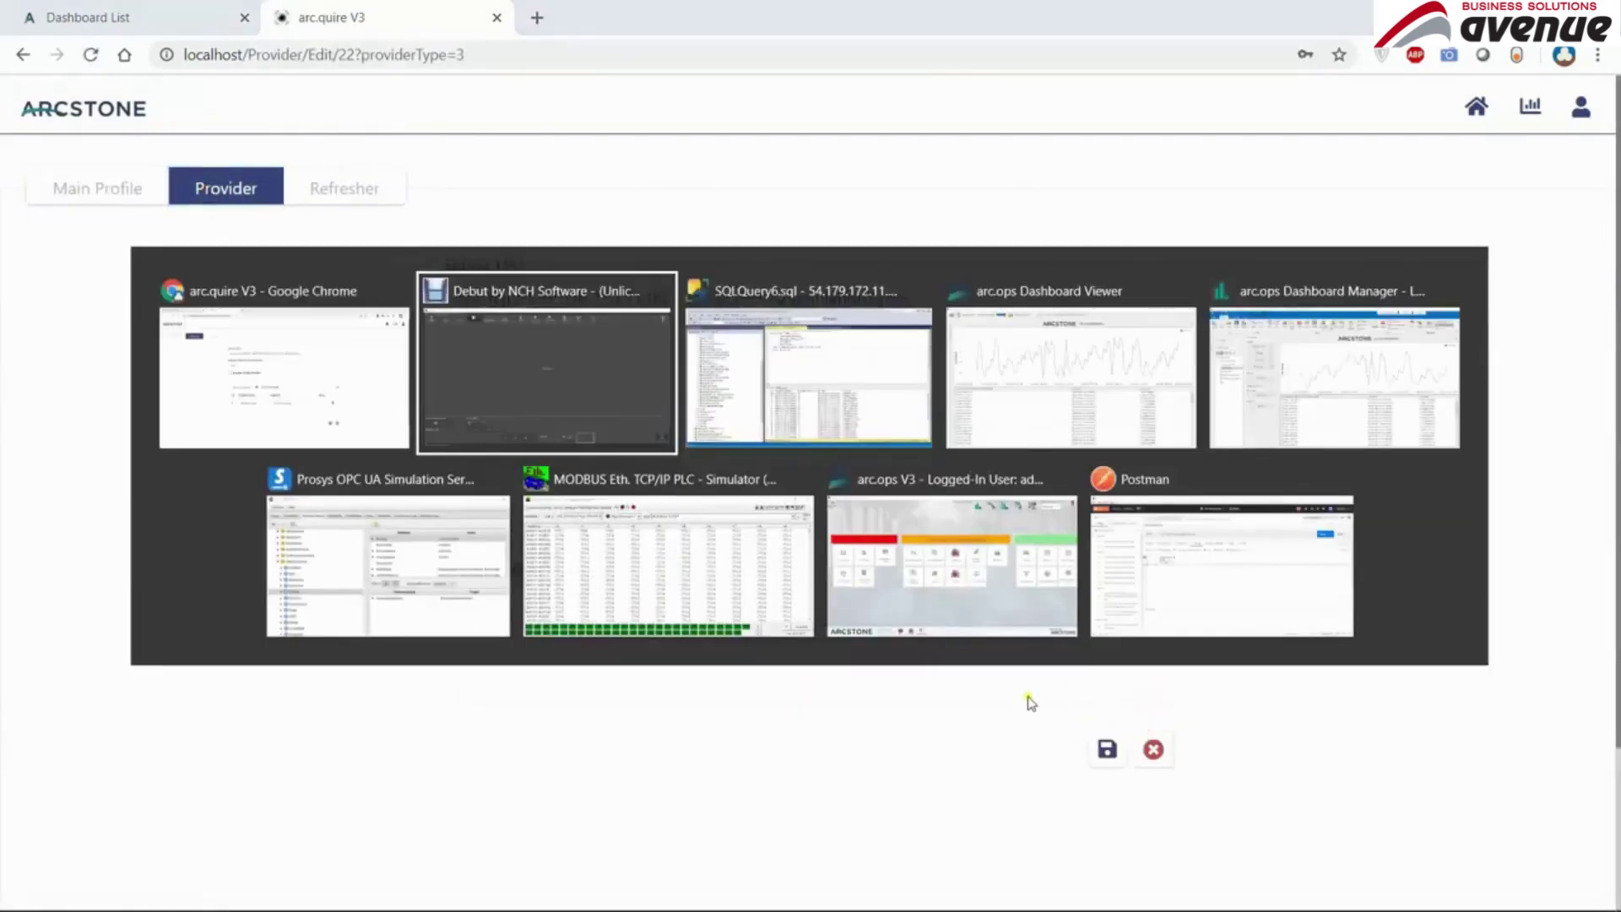
{"action": "key", "text": "alt+Tab"}
{"action": "key", "text": "alt+Tab"}
{"action": "key", "text": "alt+Tab"}
{"action": "key", "text": "alt+Tab"}
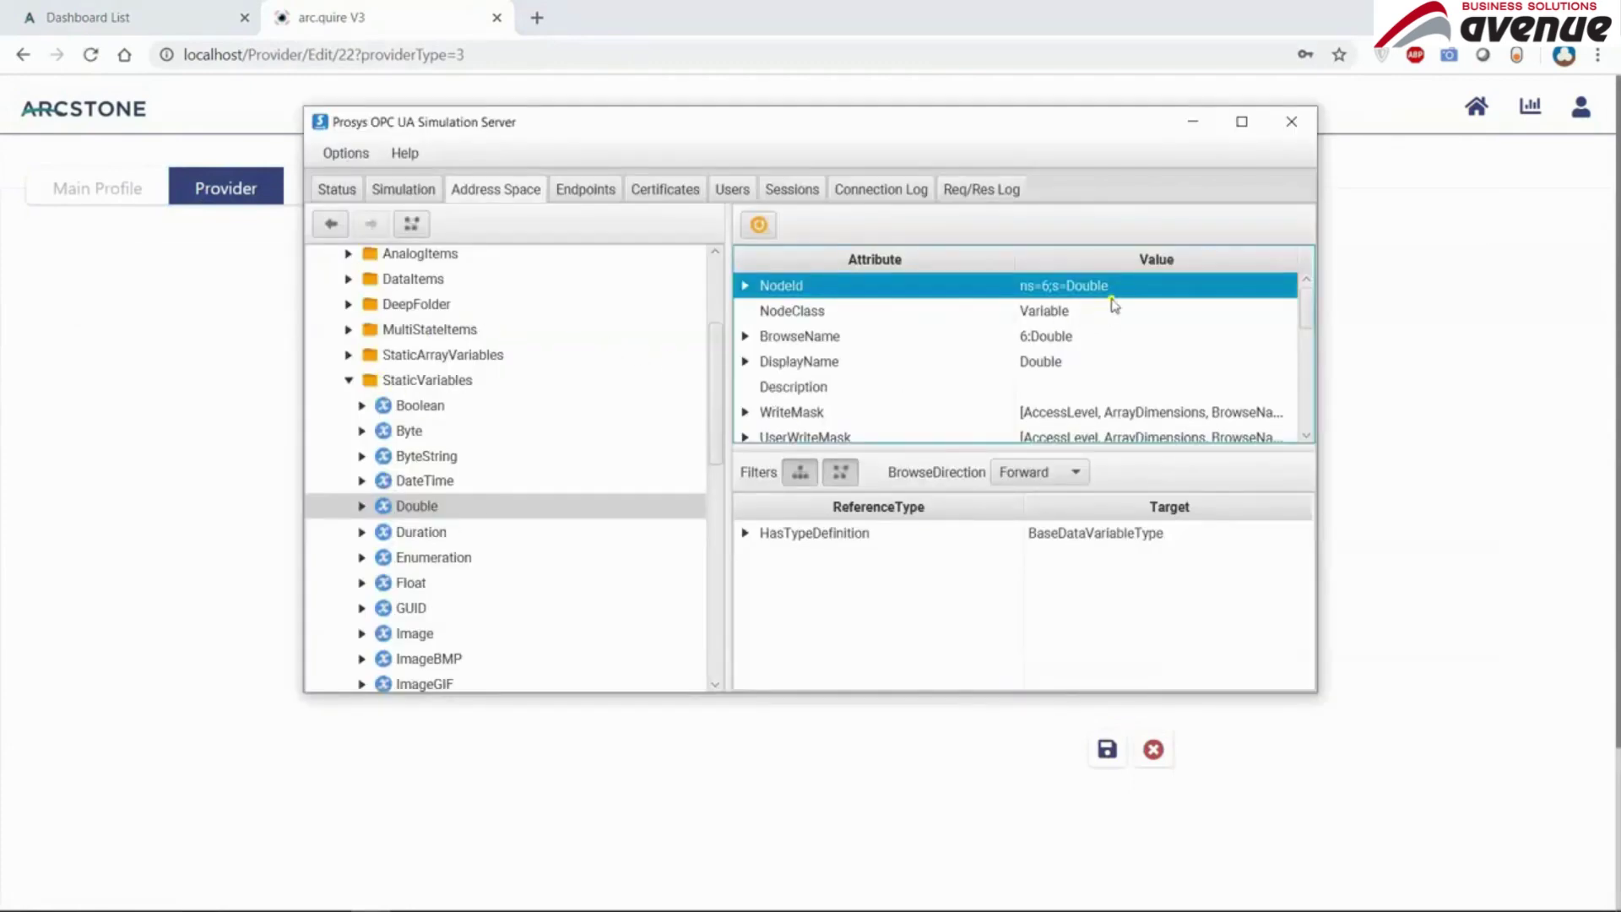
{"action": "right_click", "coordinate": [1076, 292]}
{"action": "left_click", "coordinate": [1104, 332]}
{"action": "key", "text": "alt+Tab"}
{"action": "triple_click", "coordinate": [901, 632]}
{"action": "key", "text": "ctrl+v"}
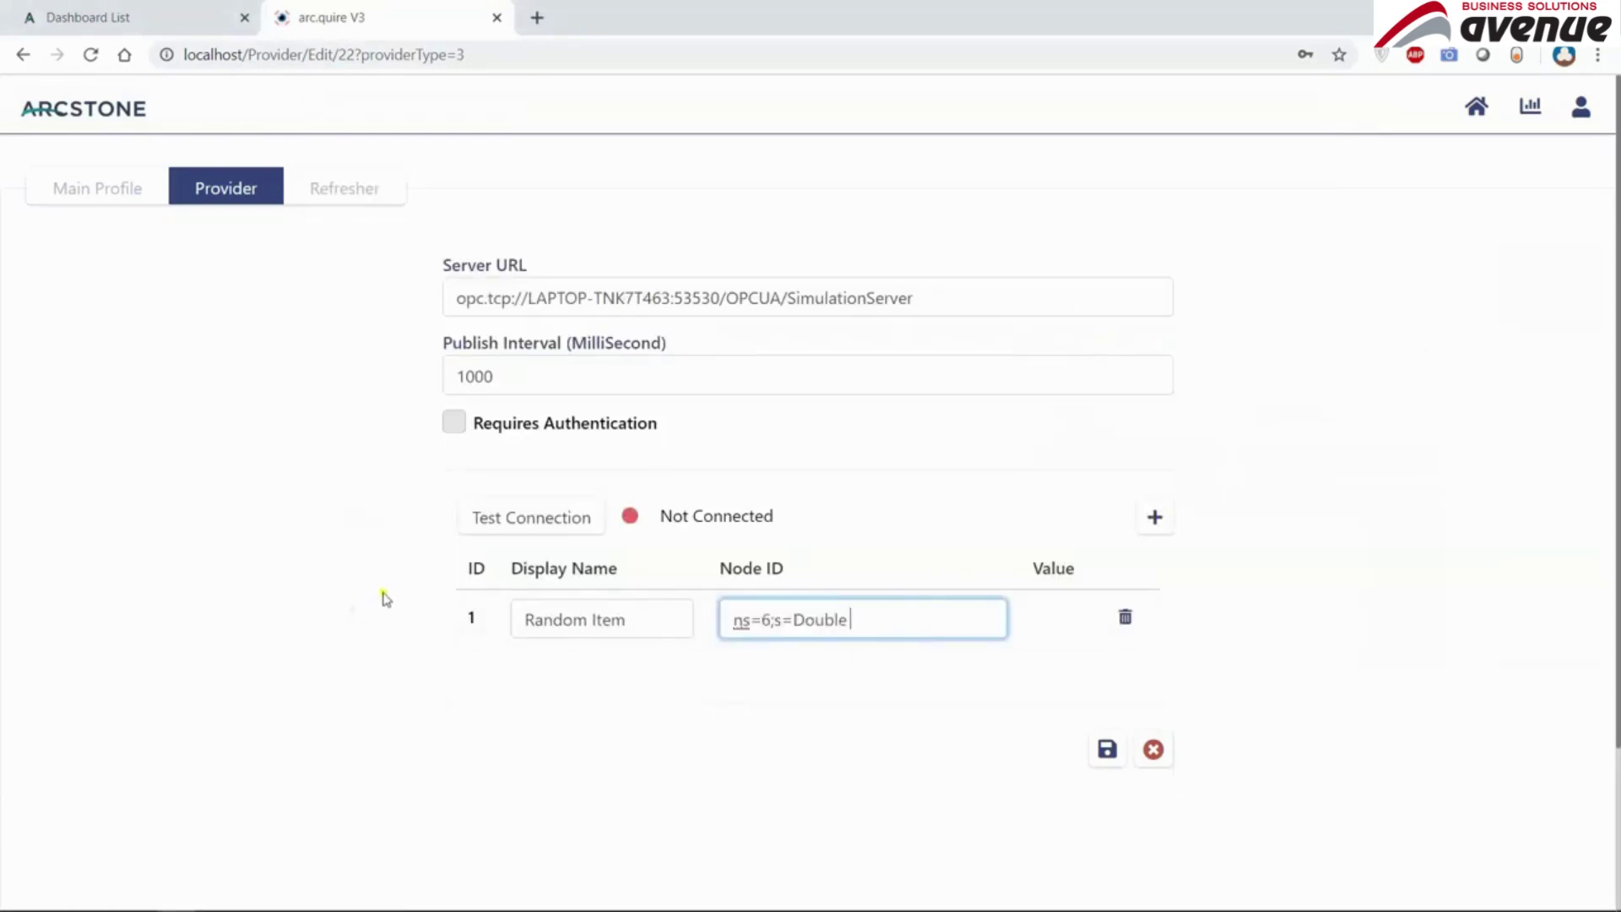
- Set item 1's display name to Static Item and test the connection to the OPC UA server
{"action": "triple_click", "coordinate": [655, 619]}
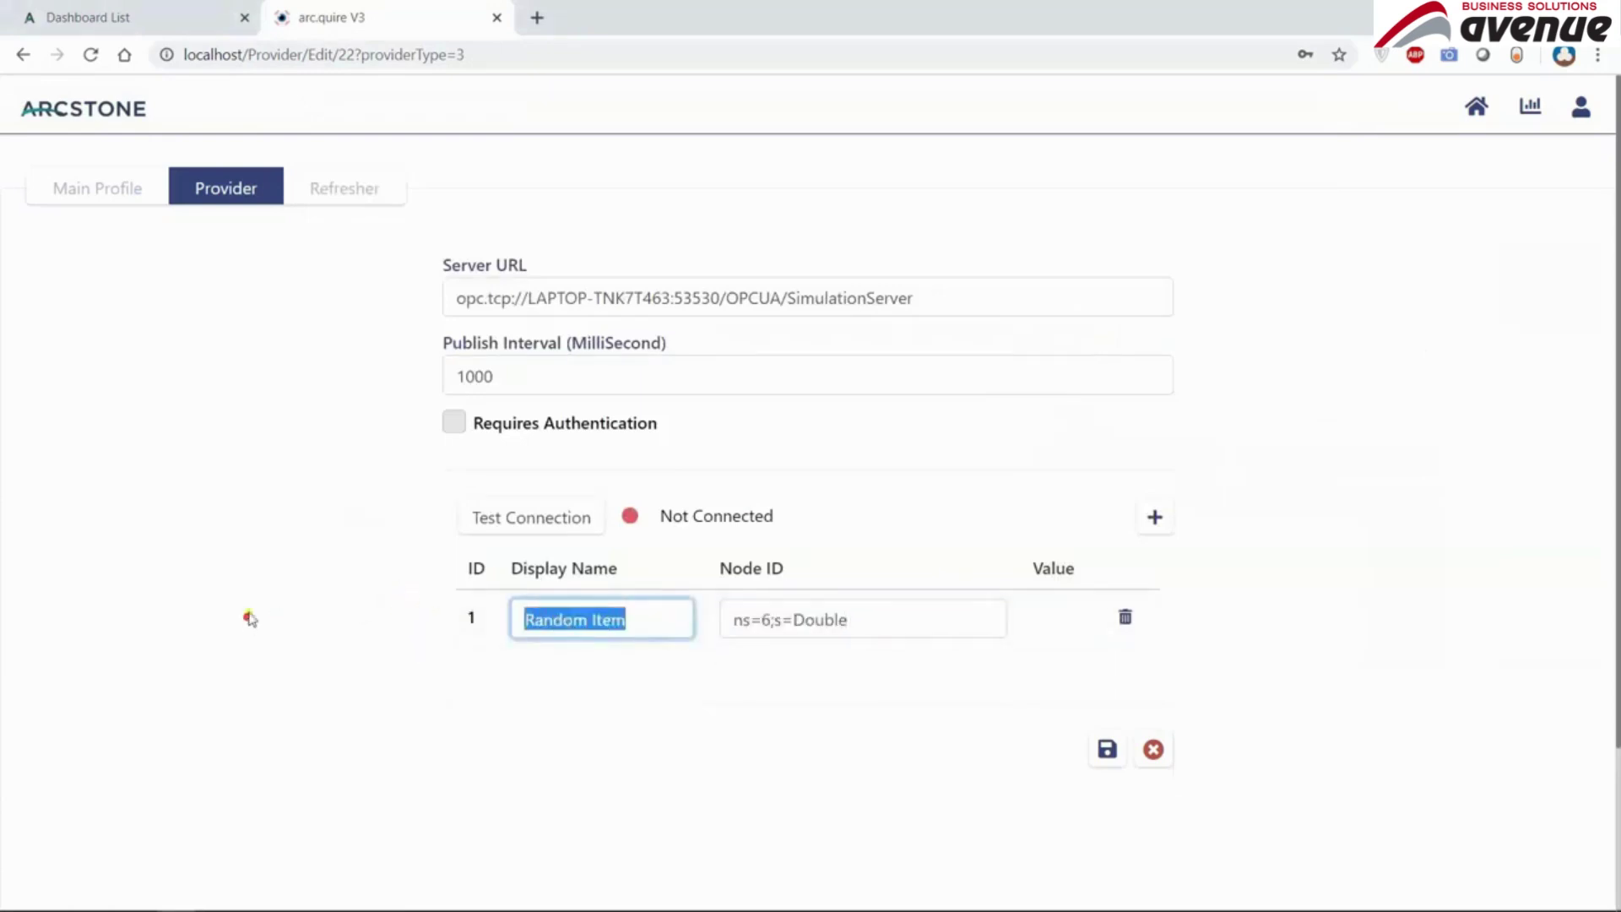
{"action": "type", "text": "Static Item"}
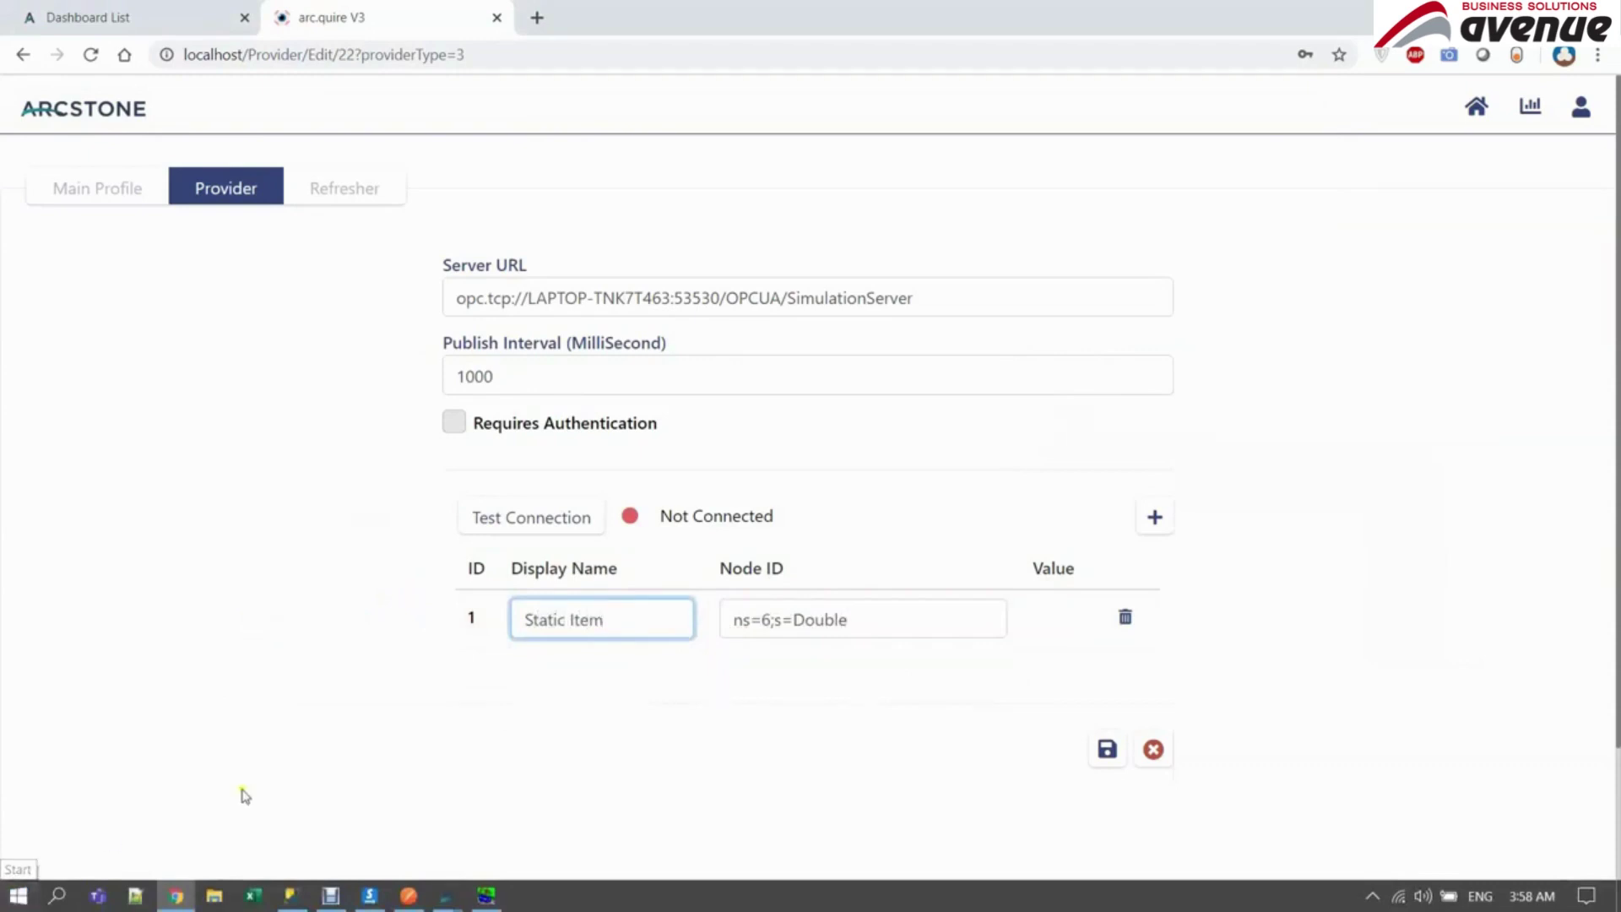
{"action": "left_click", "coordinate": [523, 527]}
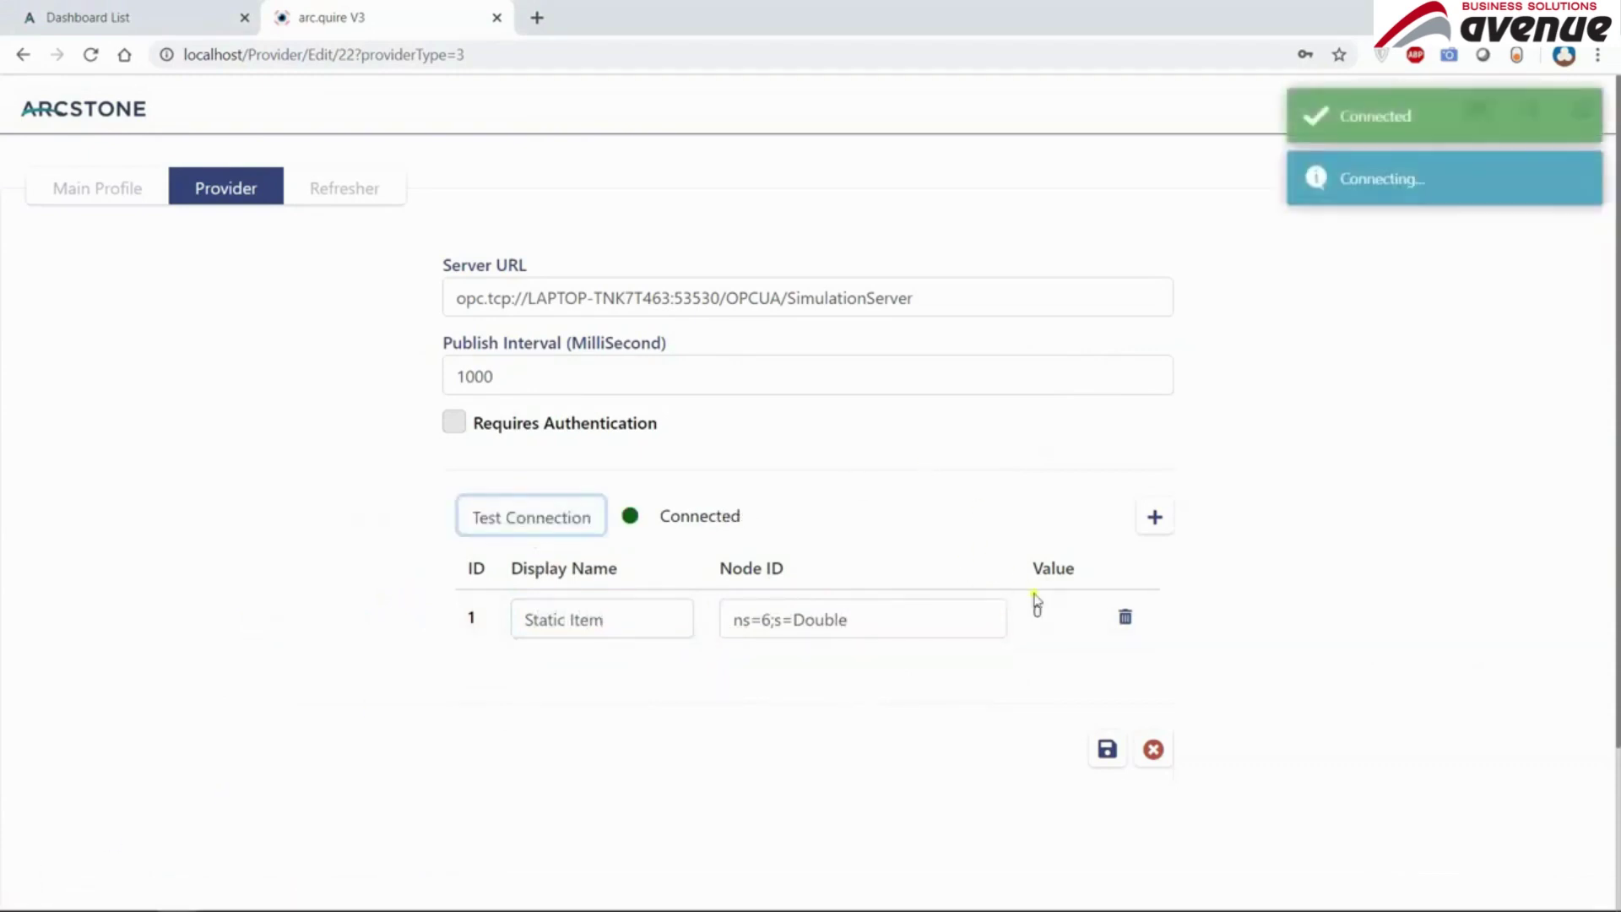
- Save the provider settings and return to the profile list
{"action": "left_click", "coordinate": [1107, 750]}
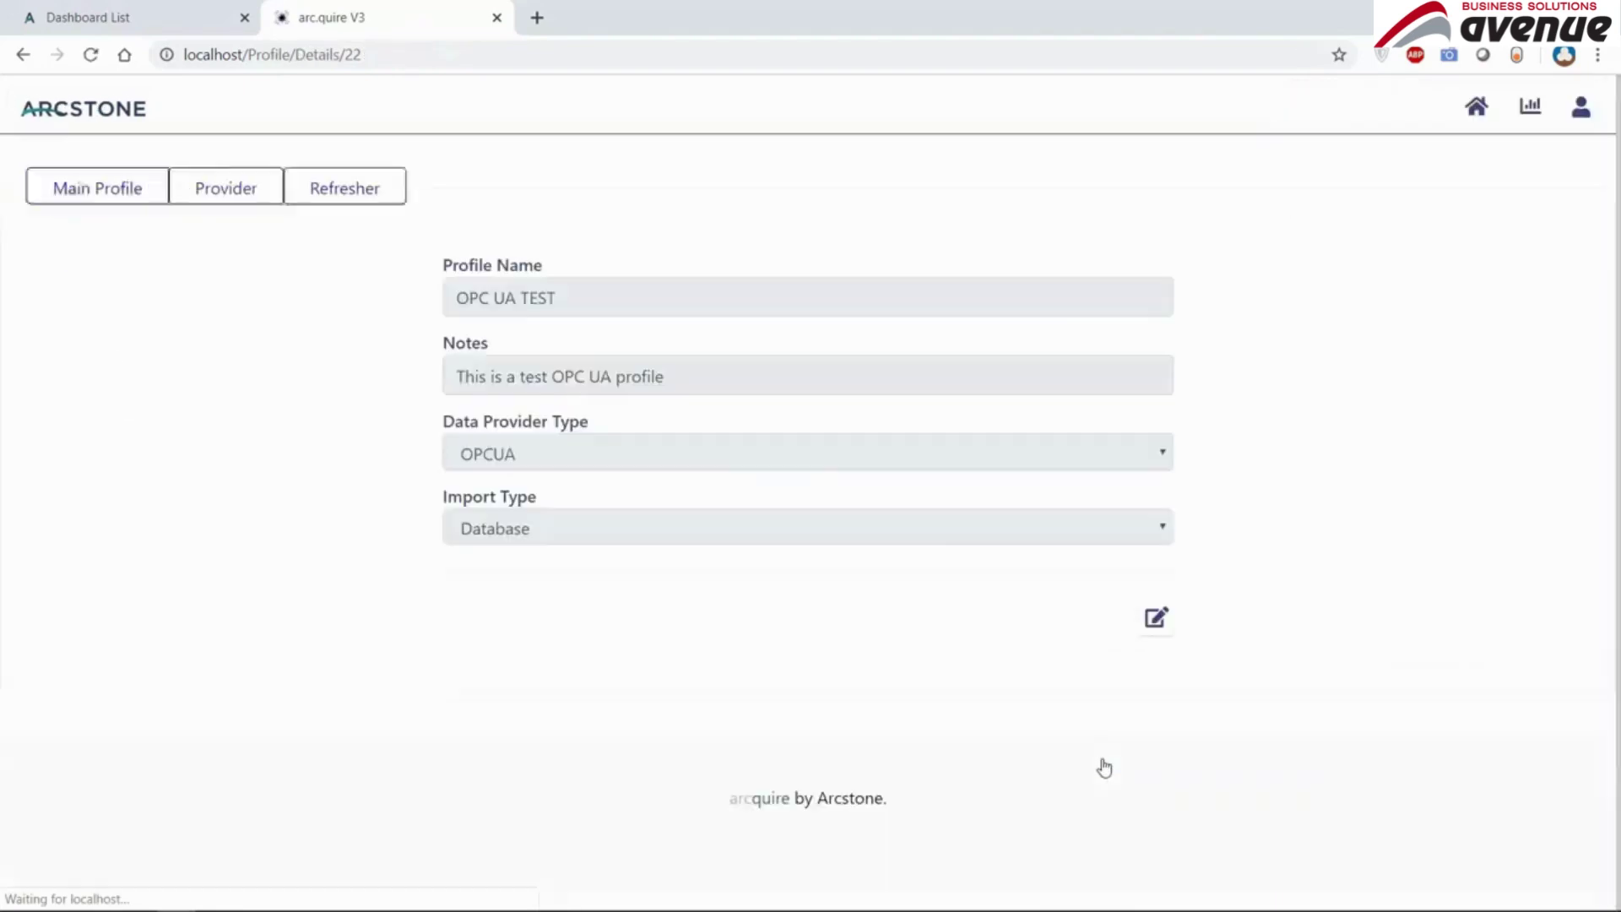
{"action": "left_click", "coordinate": [372, 185]}
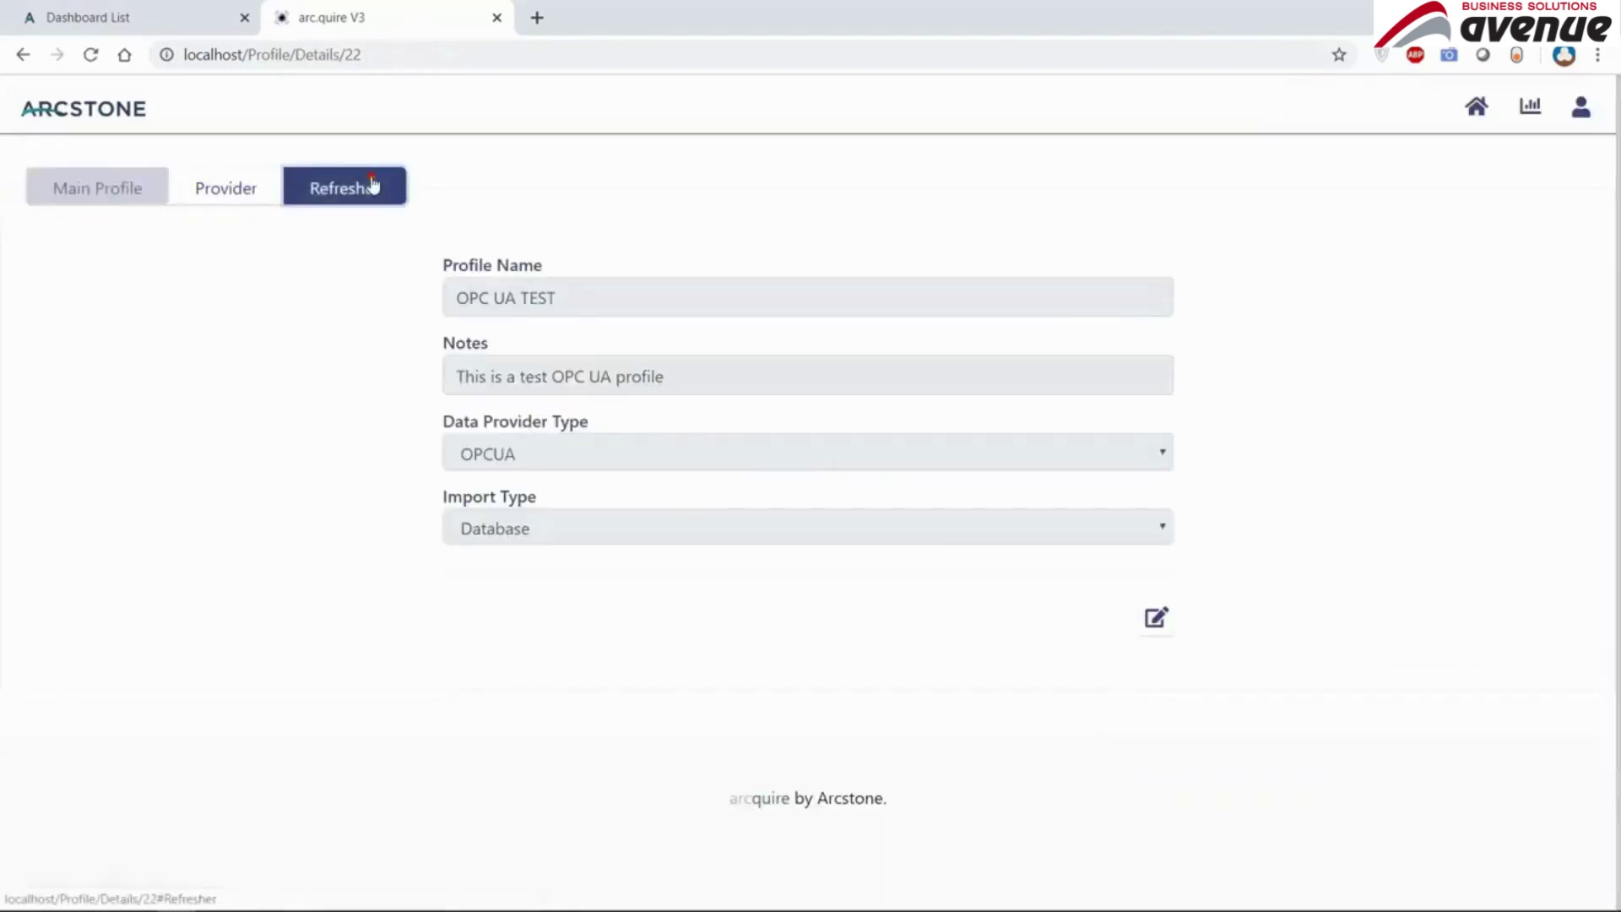
{"action": "left_click", "coordinate": [101, 116]}
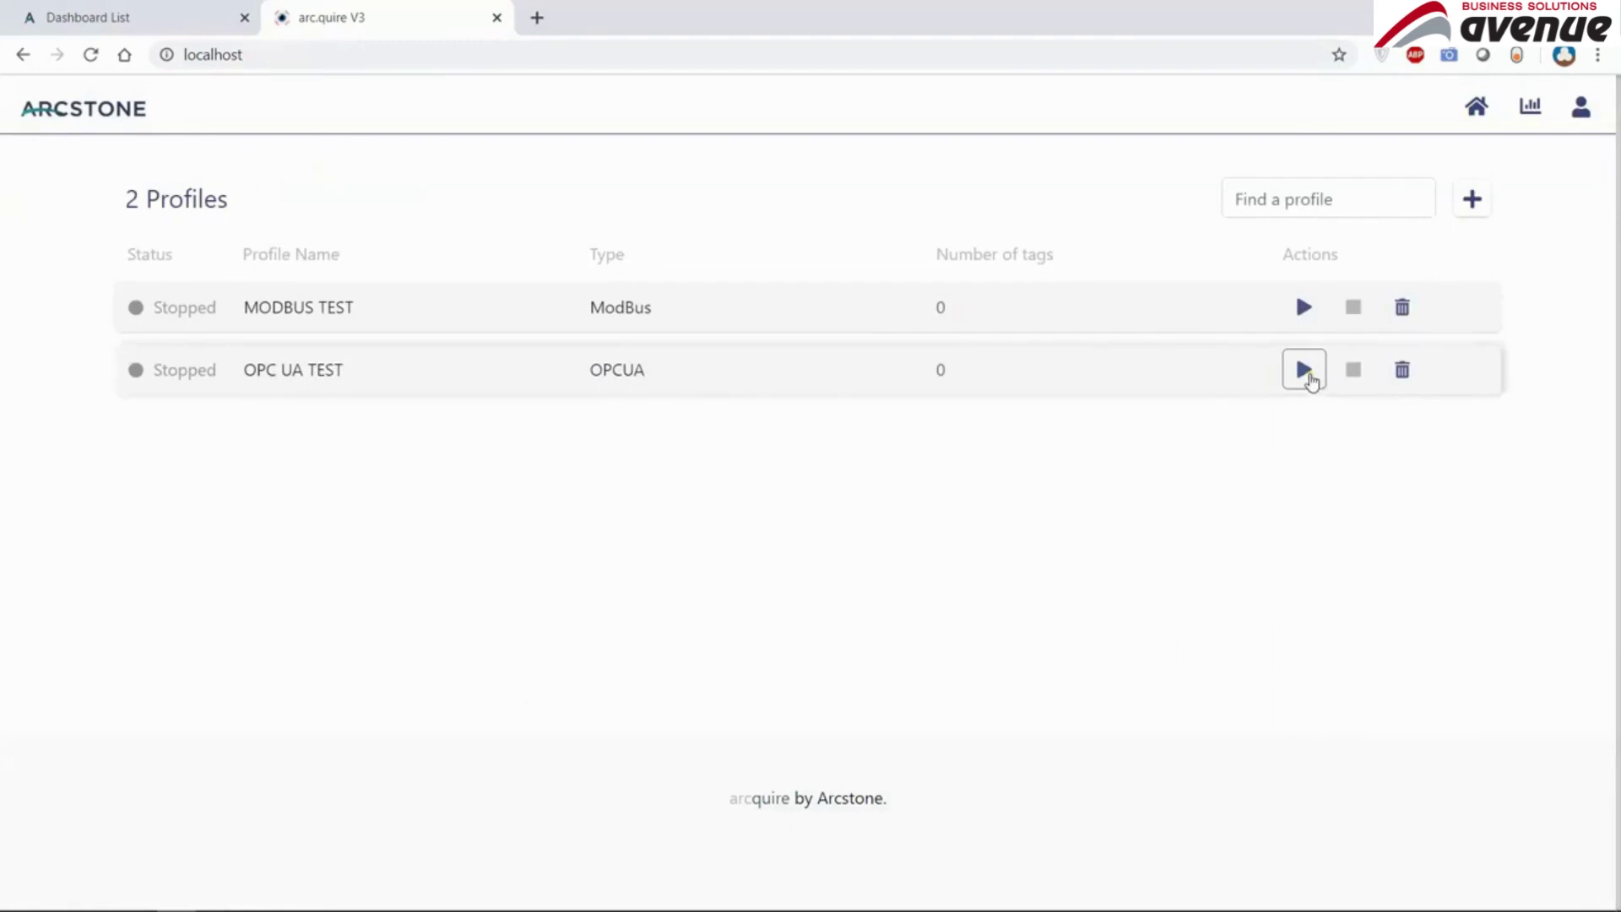
- Switch to SQL Server Management Studio and delete all rows from [ARCQUIRE_UEIOS].[dbo].[OPC UA TEST] with a delete statement
{"action": "key", "text": "alt+Tab"}
{"action": "key", "text": "alt+Tab"}
{"action": "key", "text": "alt+Tab"}
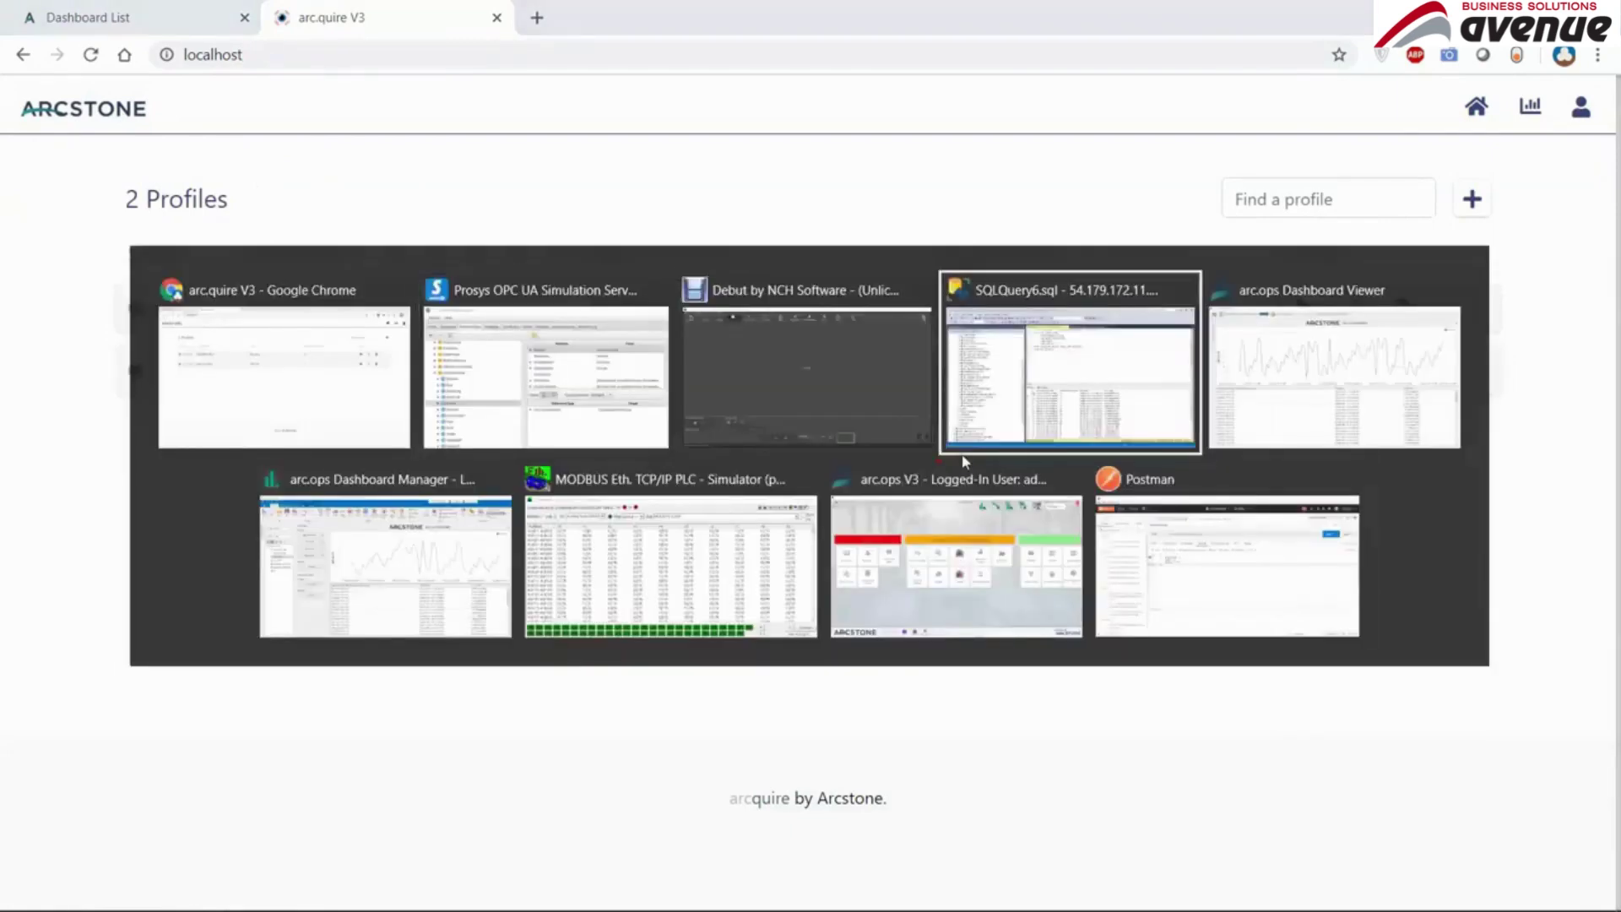
{"action": "left_click", "coordinate": [572, 253]}
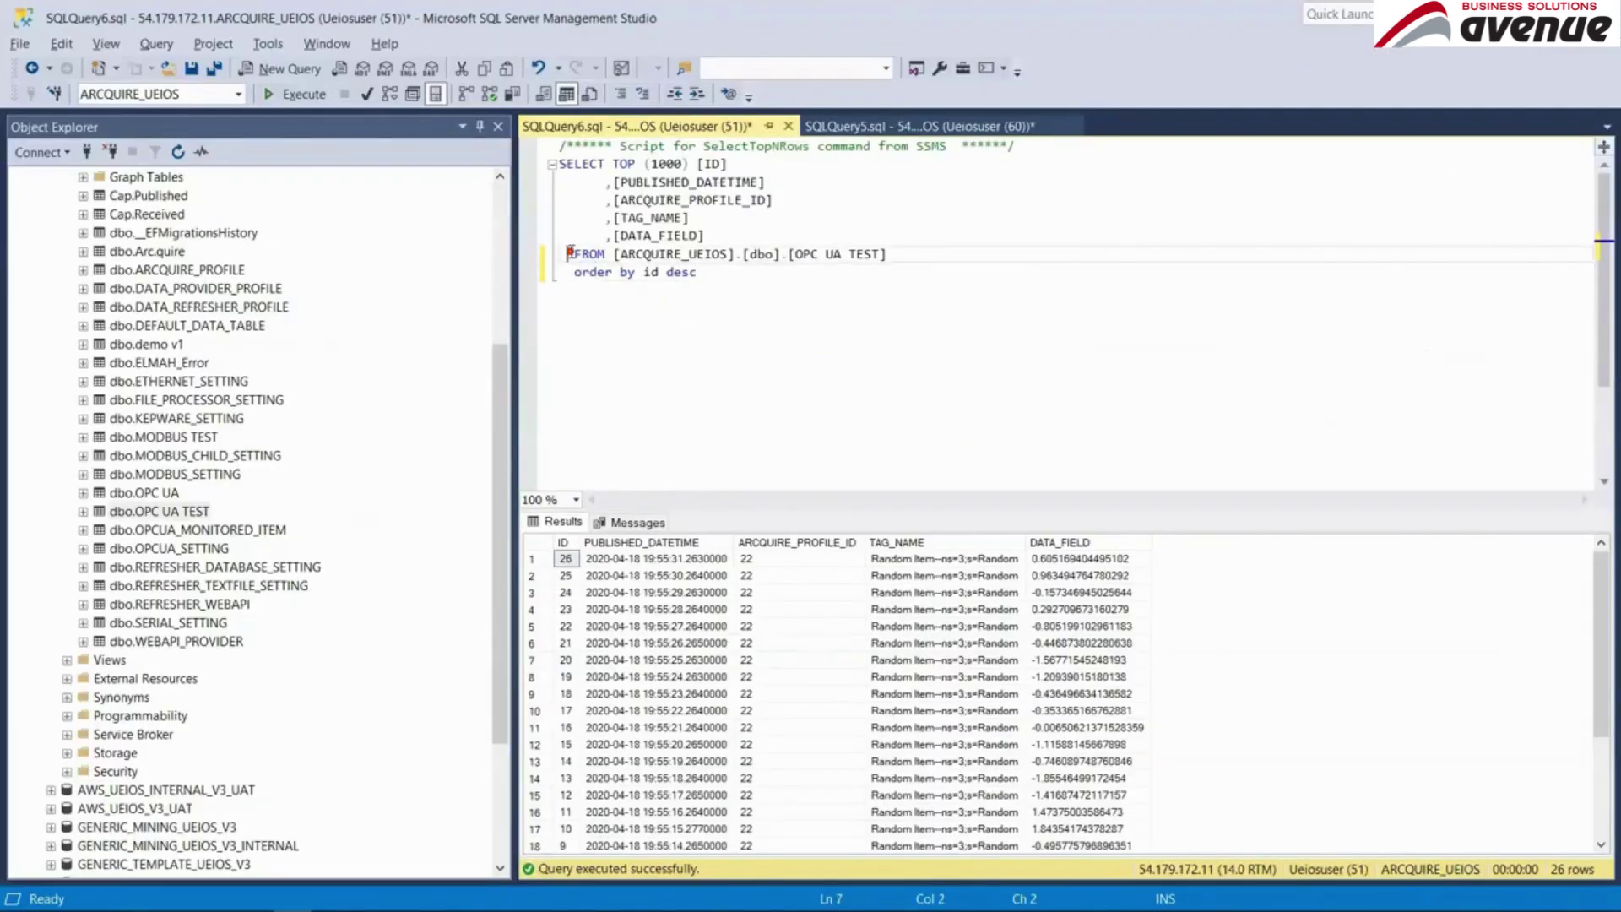
{"action": "type", "text": "del ete"}
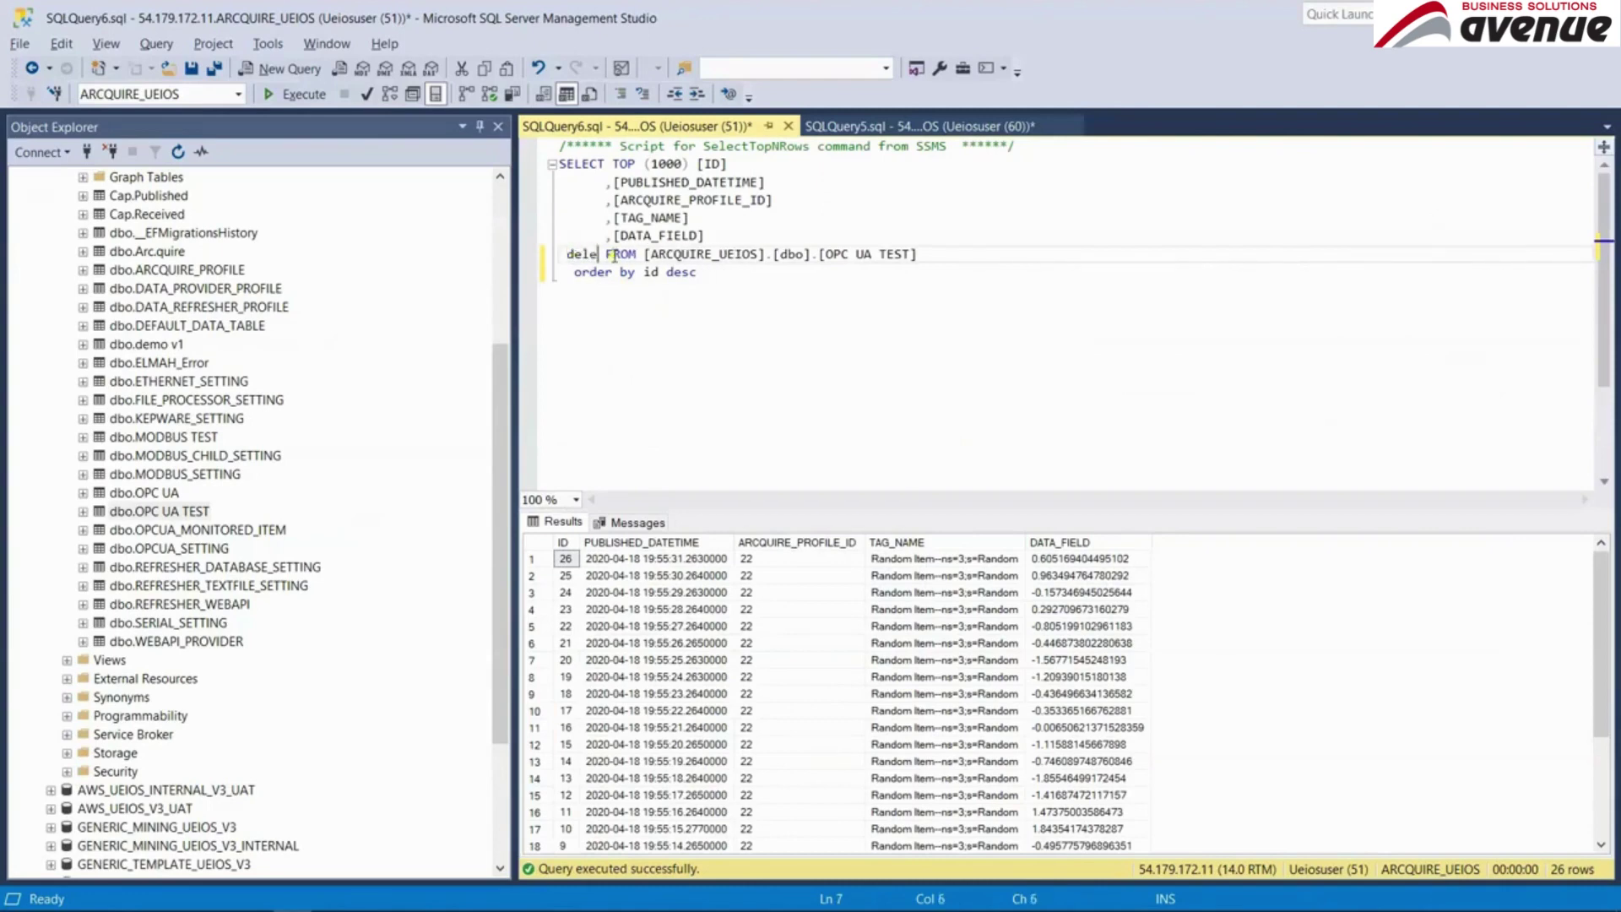
{"action": "left_click_drag", "start_coordinate": [1064, 257], "coordinate": [555, 261]}
{"action": "key", "text": "F5"}
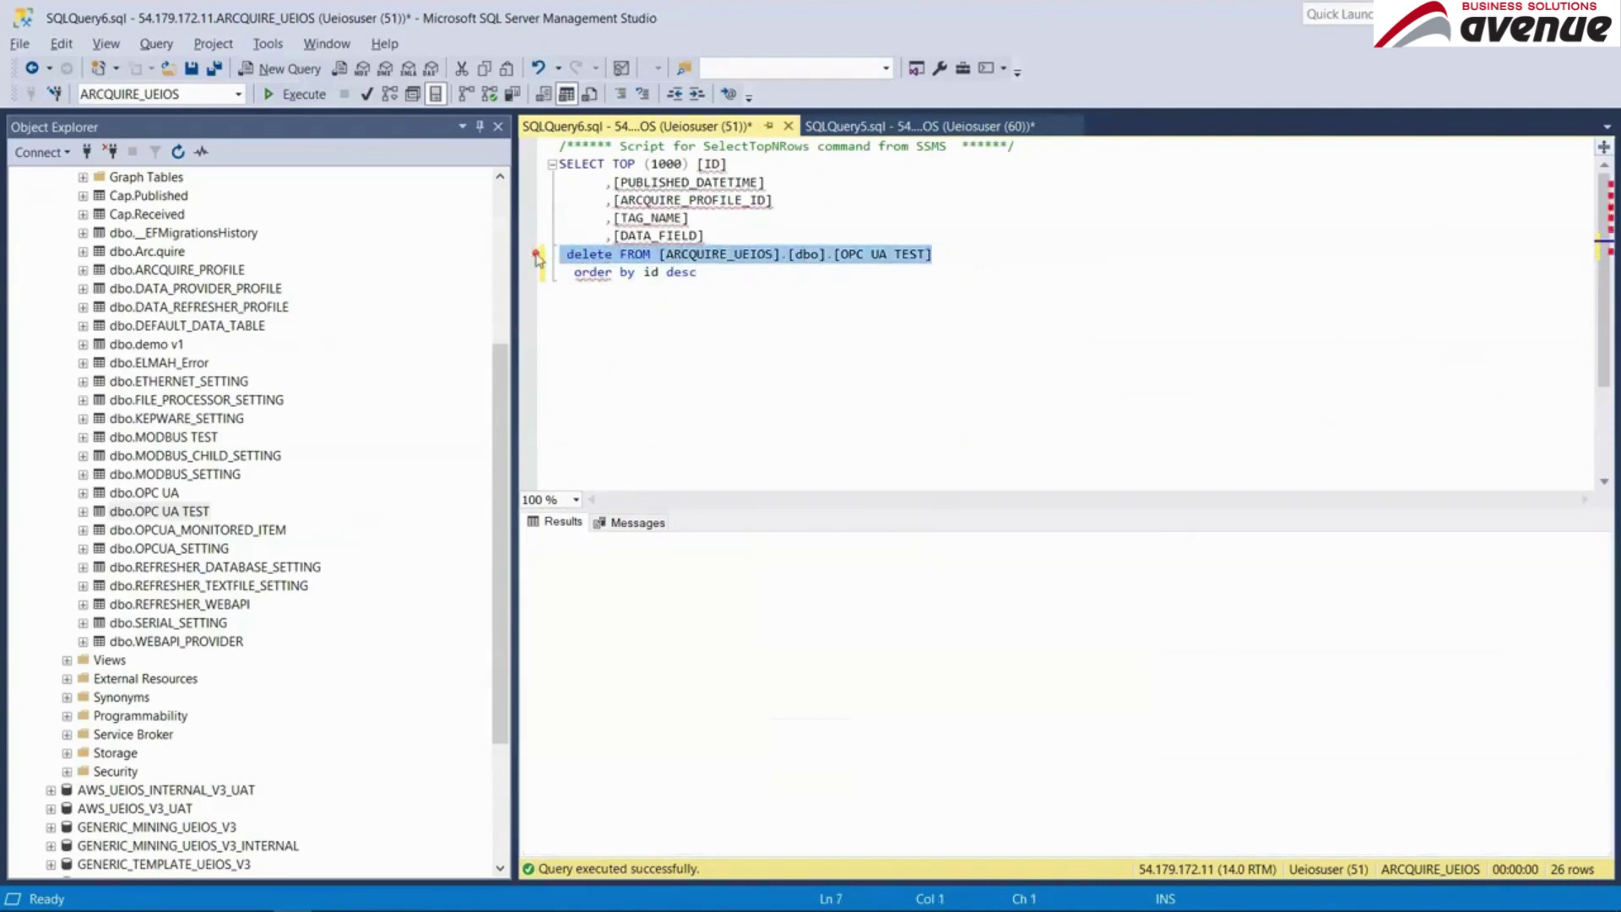
- Undo the delete keyword edit to restore the OPC UA TEST select query, and rerun the query
{"action": "key", "text": "ctrl+z"}
{"action": "left_click", "coordinate": [803, 311]}
{"action": "key", "text": "F5"}
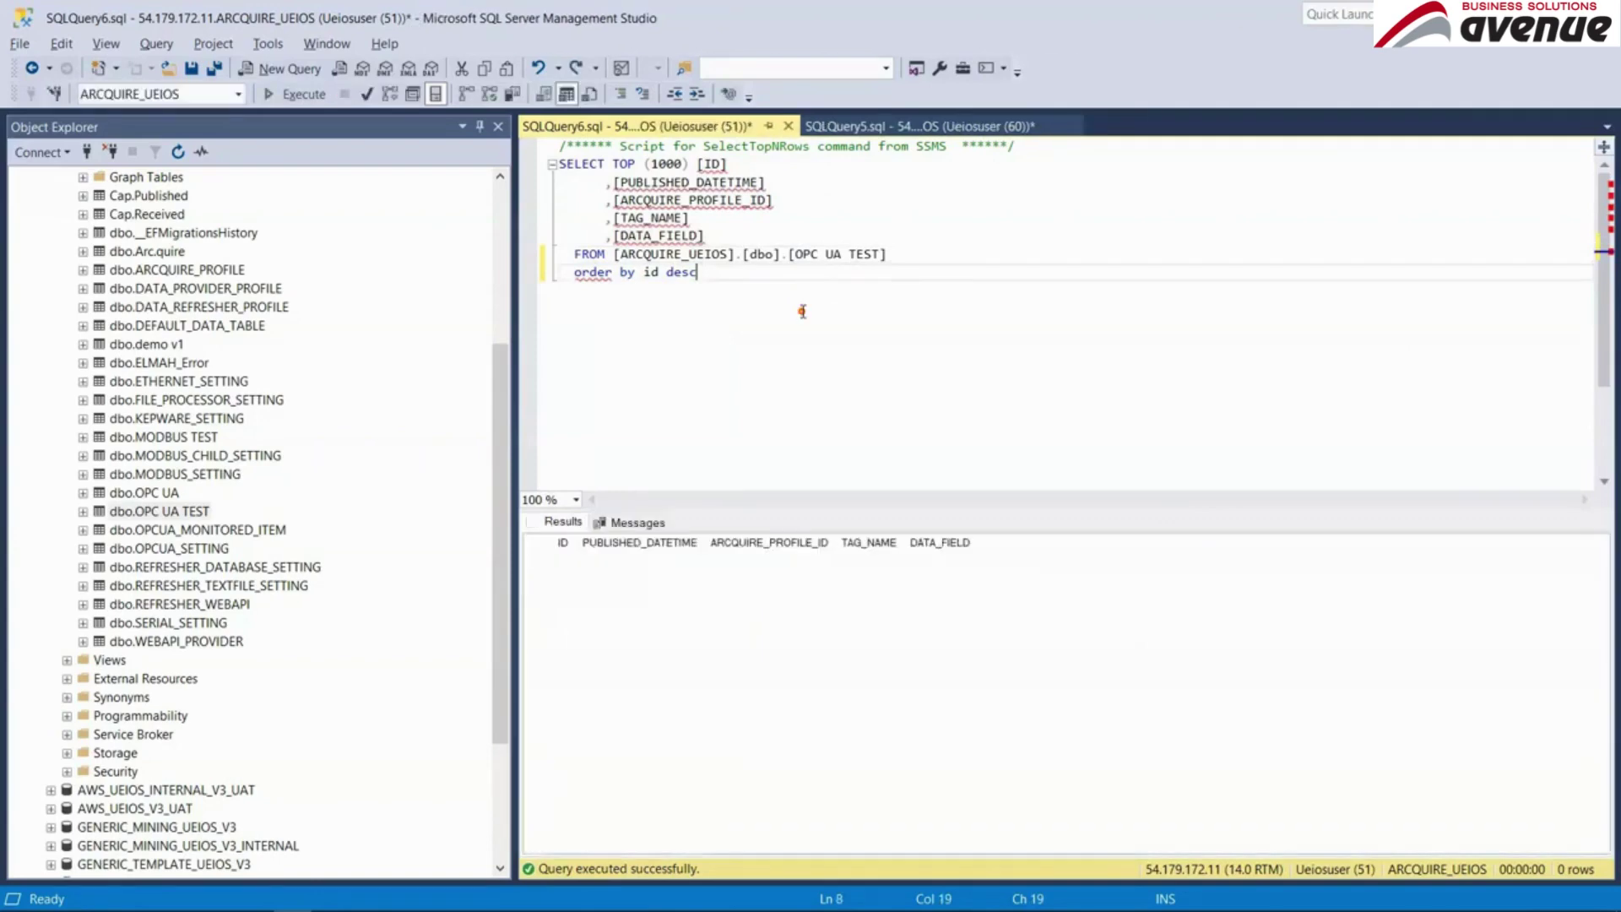
- Start the OPC UA TEST profile in arc.quire and rerun the OPC UA TEST query in SQL Server Management Studio
{"action": "key", "text": "alt+Tab"}
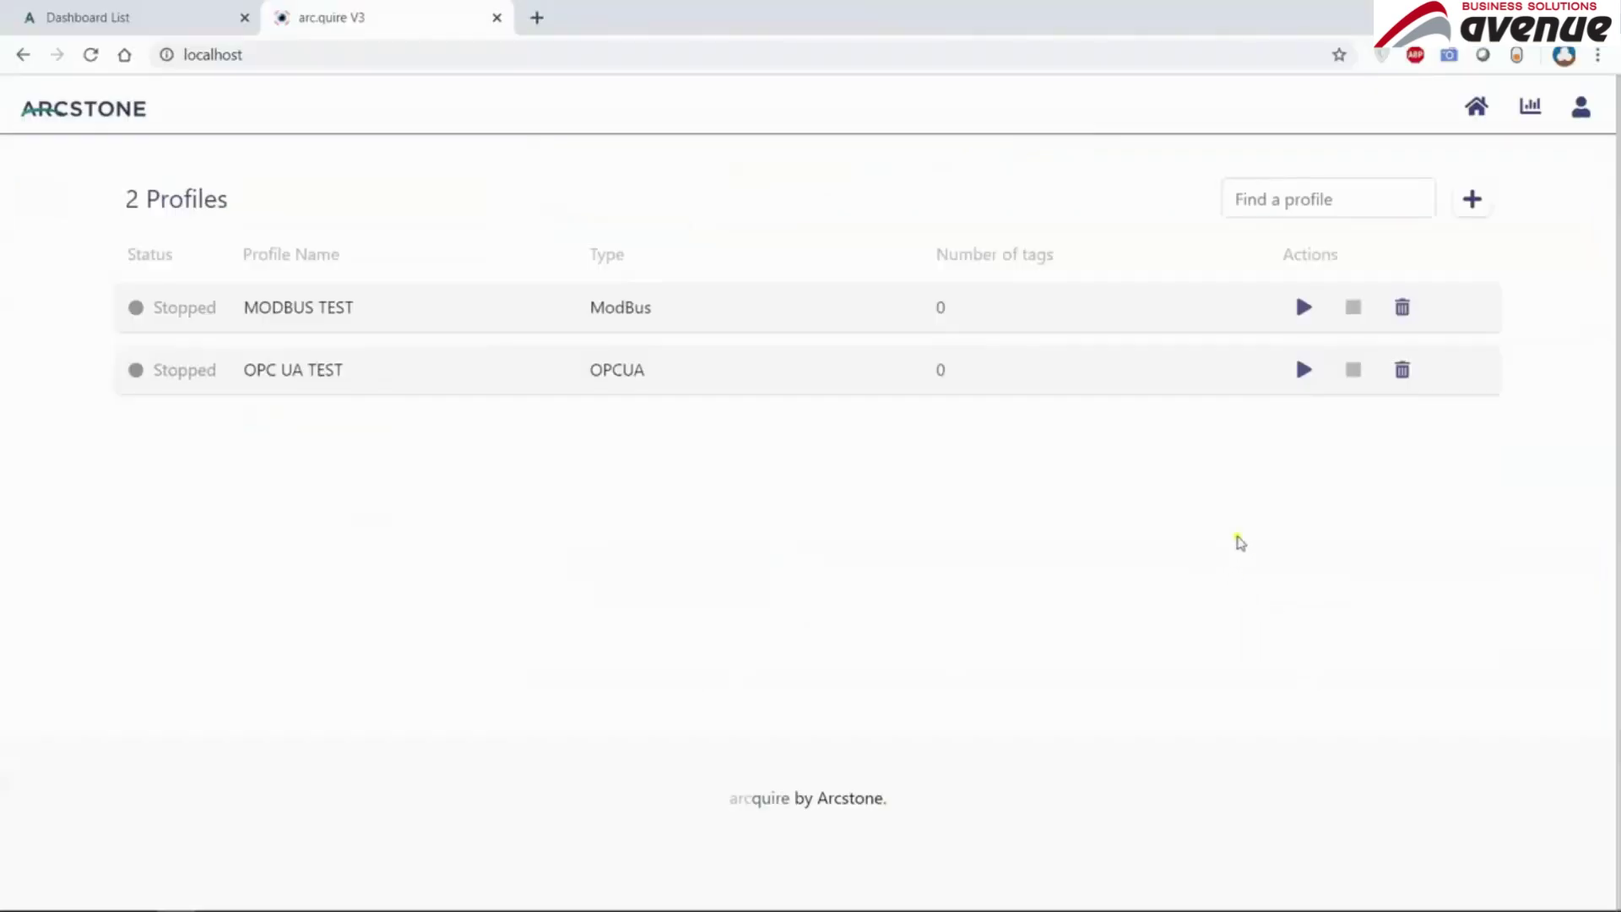
{"action": "left_click", "coordinate": [1304, 371]}
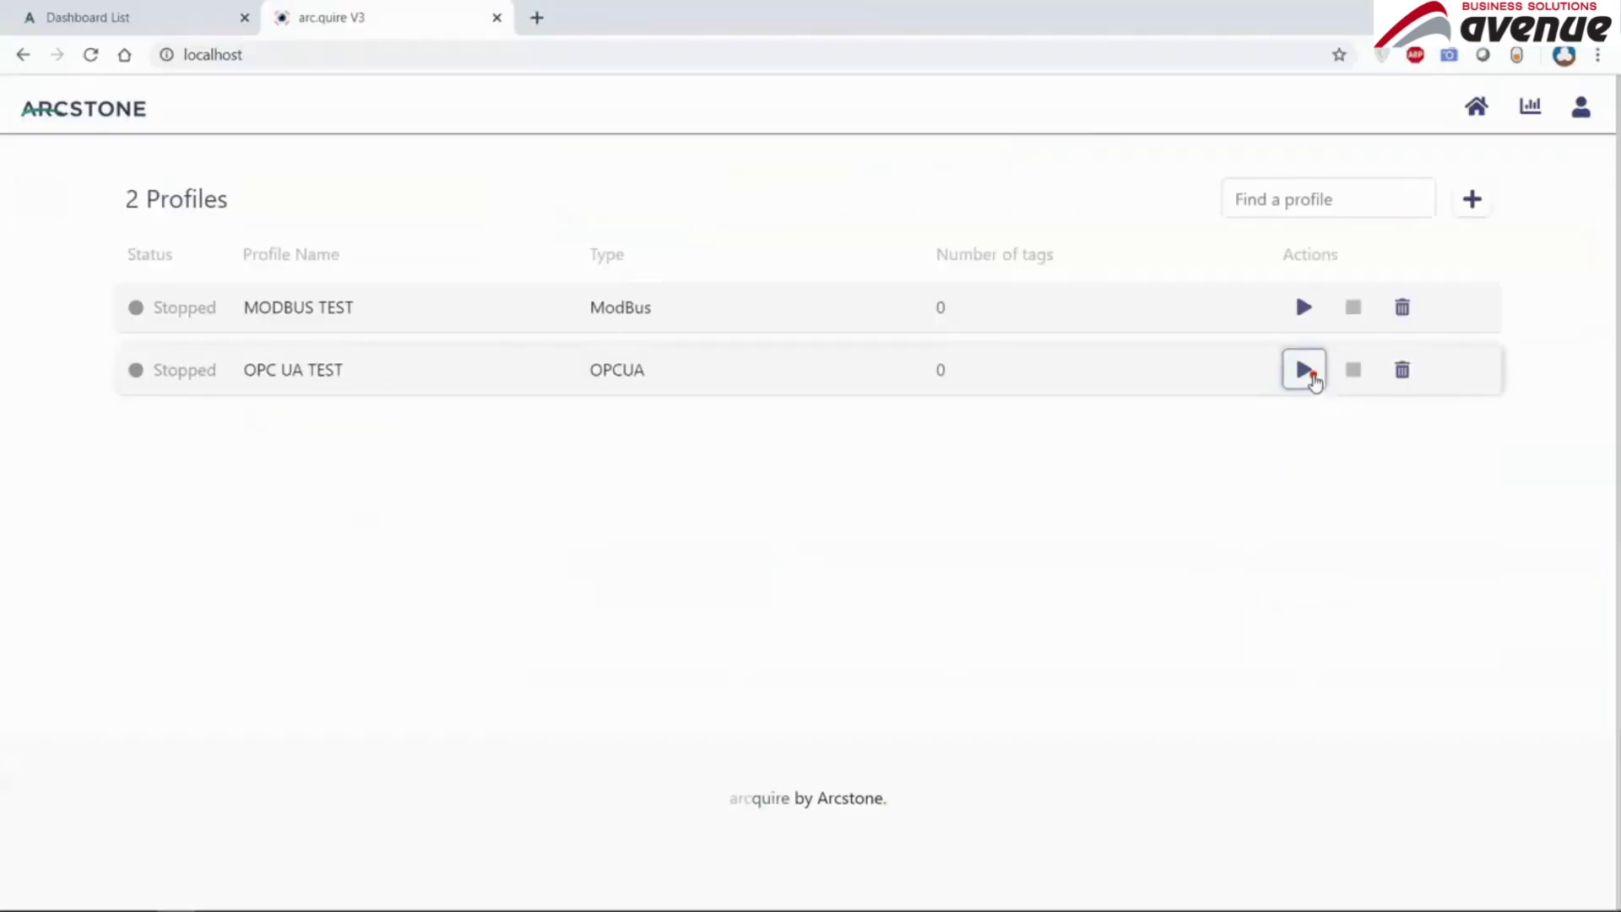
{"action": "key", "text": "alt+Tab"}
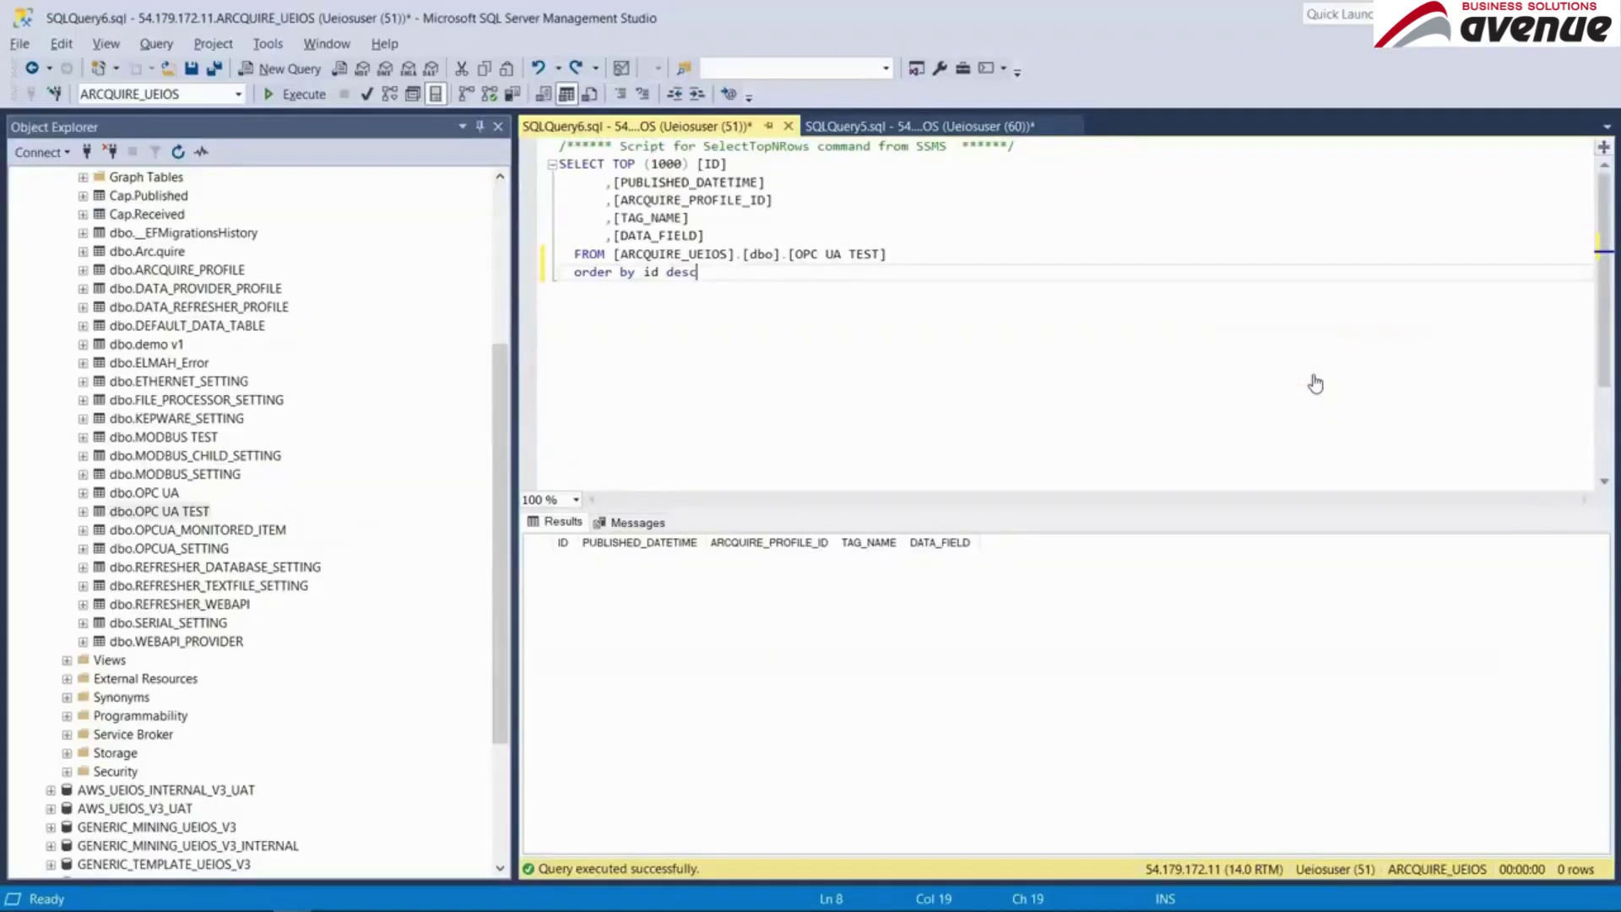
{"action": "key", "text": "F5"}
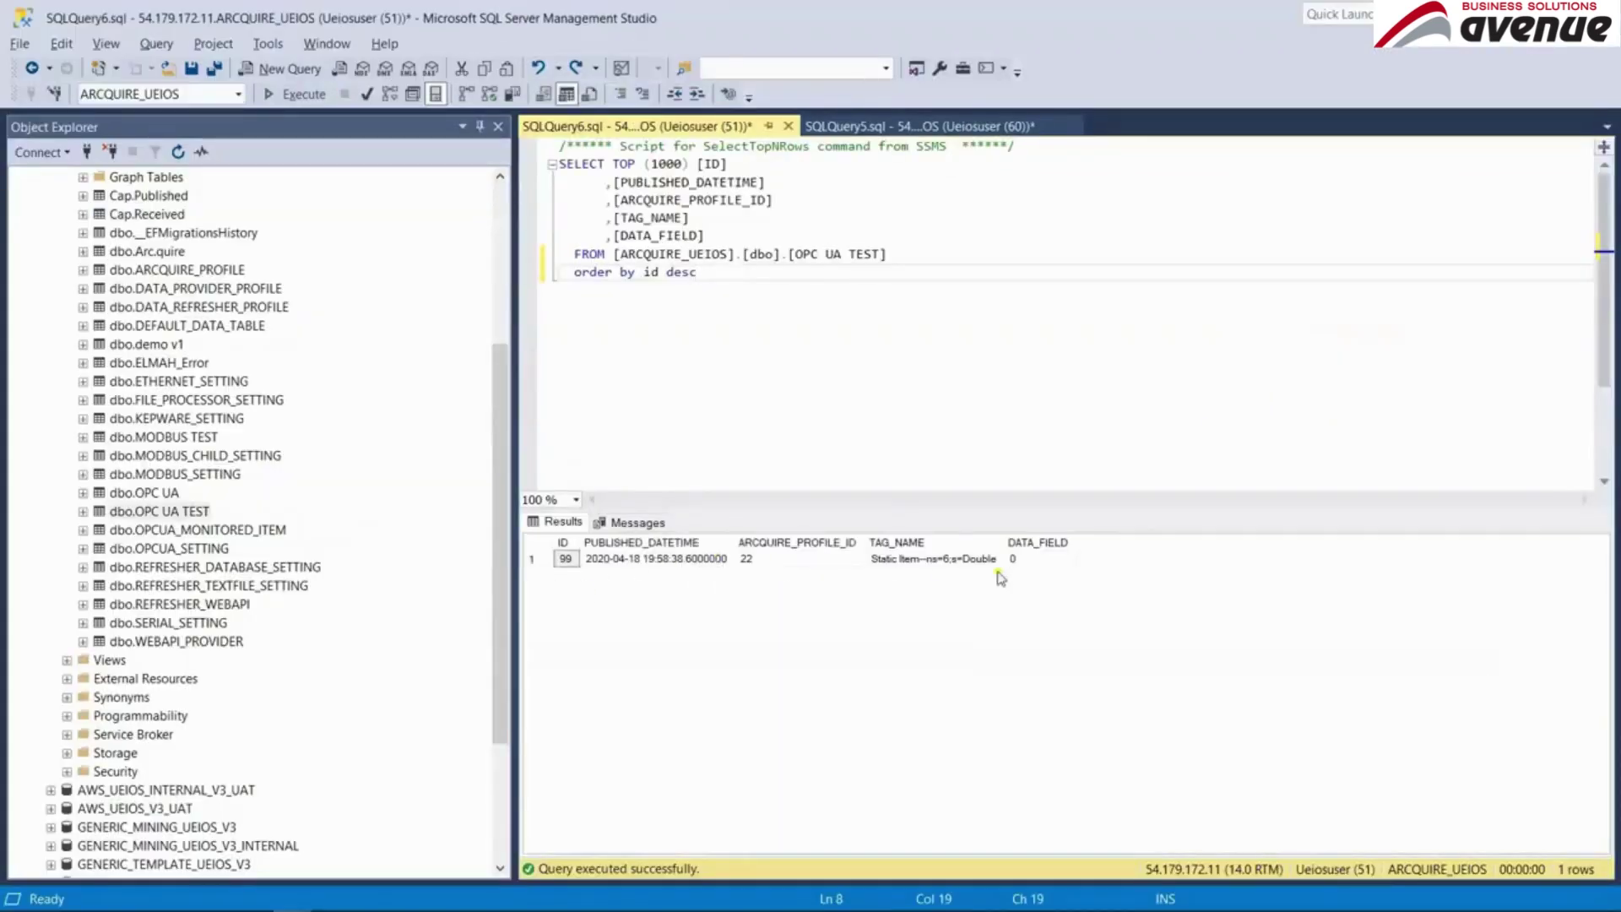
{"action": "key", "text": "F5"}
{"action": "key", "text": "alt+Tab"}
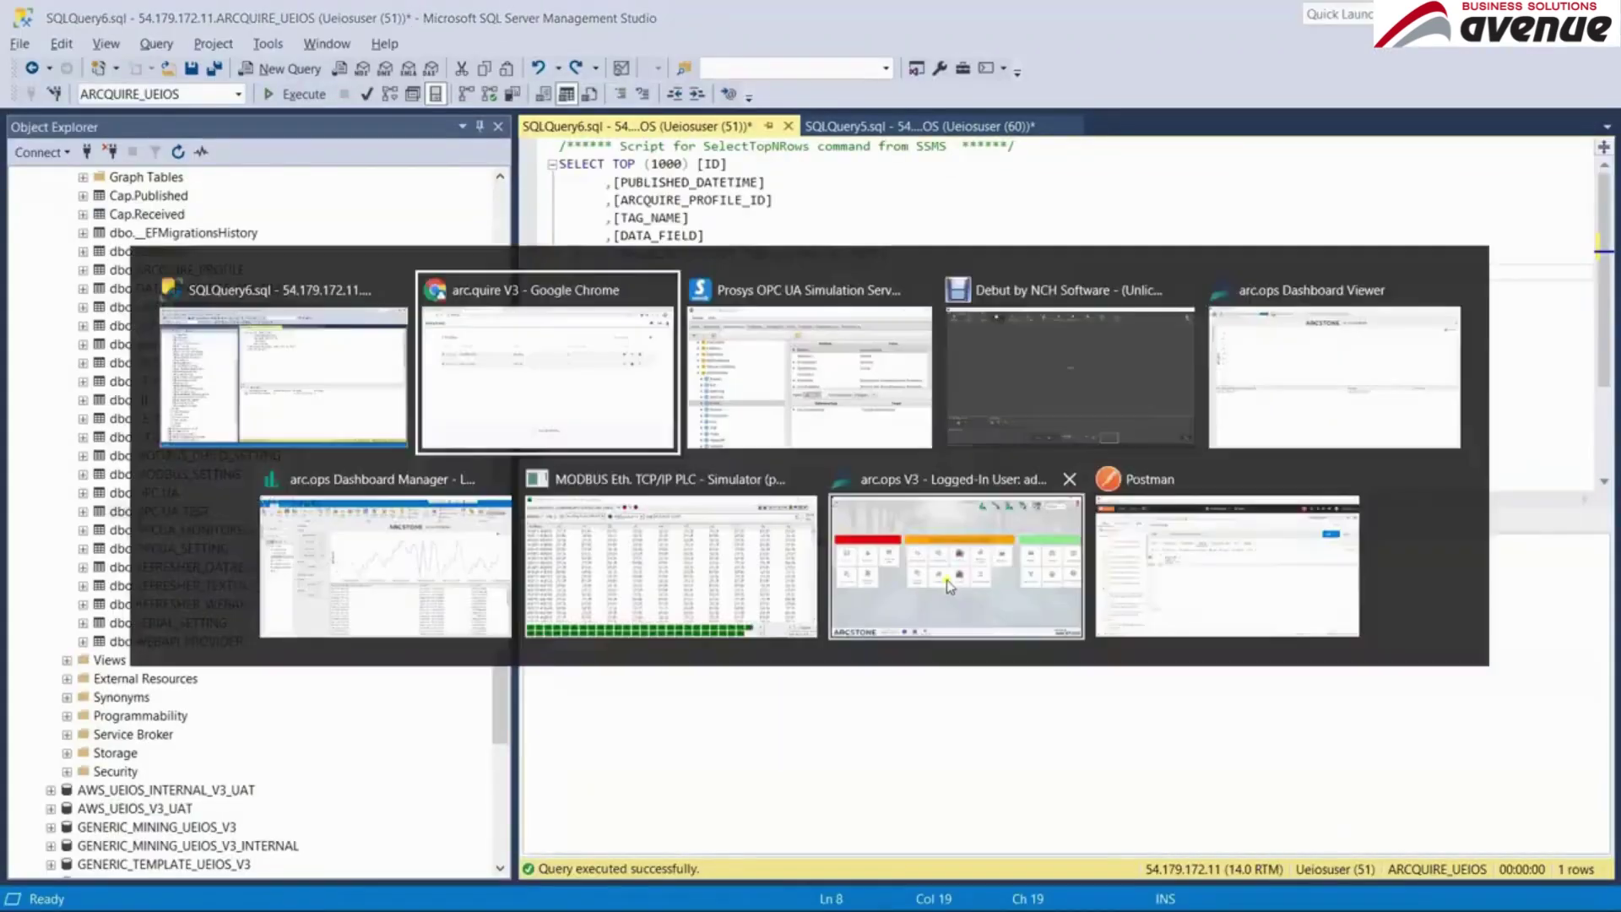
{"action": "key", "text": "alt+Tab"}
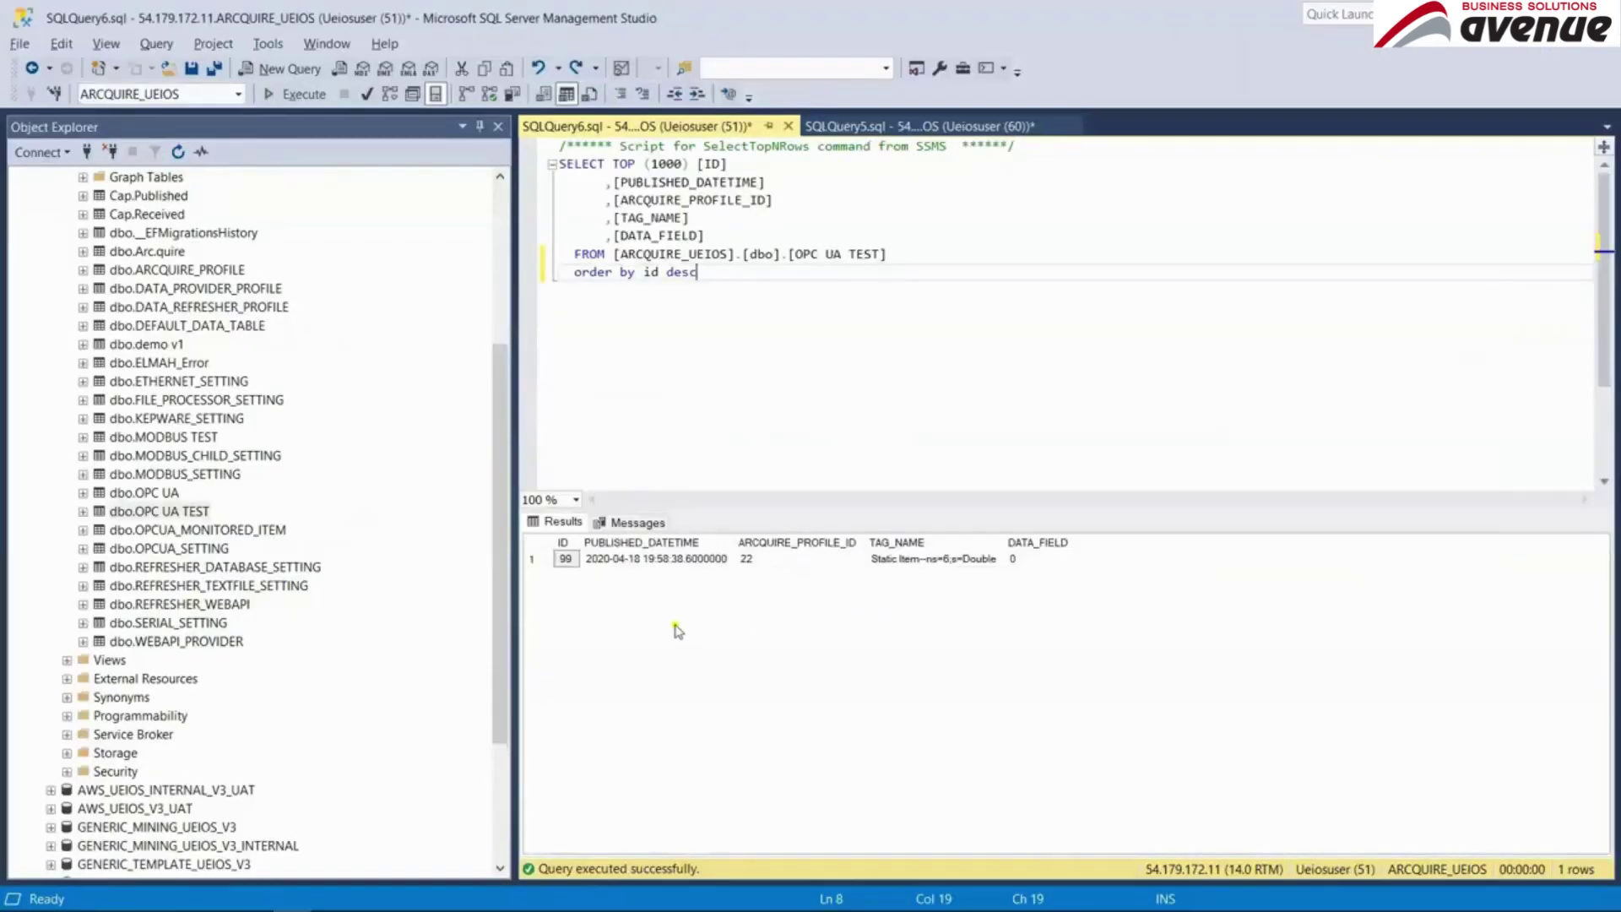
- Query the top 1000 rows of dbo.OPCUA_MONITORED_ITEM and look up the ID of the Static Item row
{"action": "left_click", "coordinate": [186, 519]}
{"action": "left_click", "coordinate": [253, 531]}
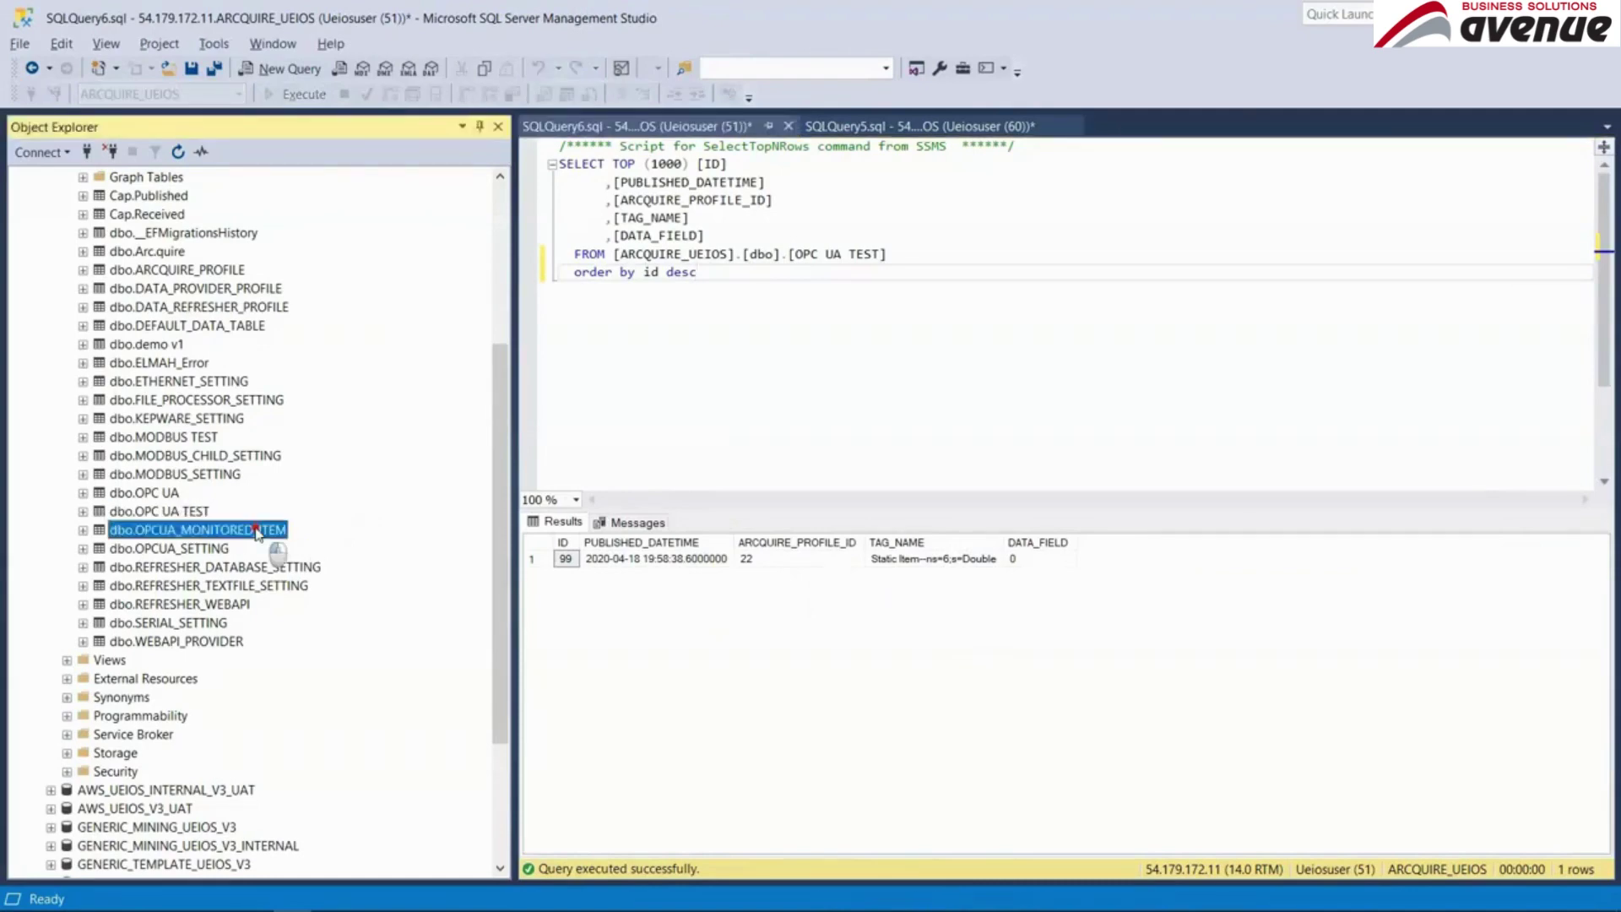
{"action": "double_click", "coordinate": [256, 530]}
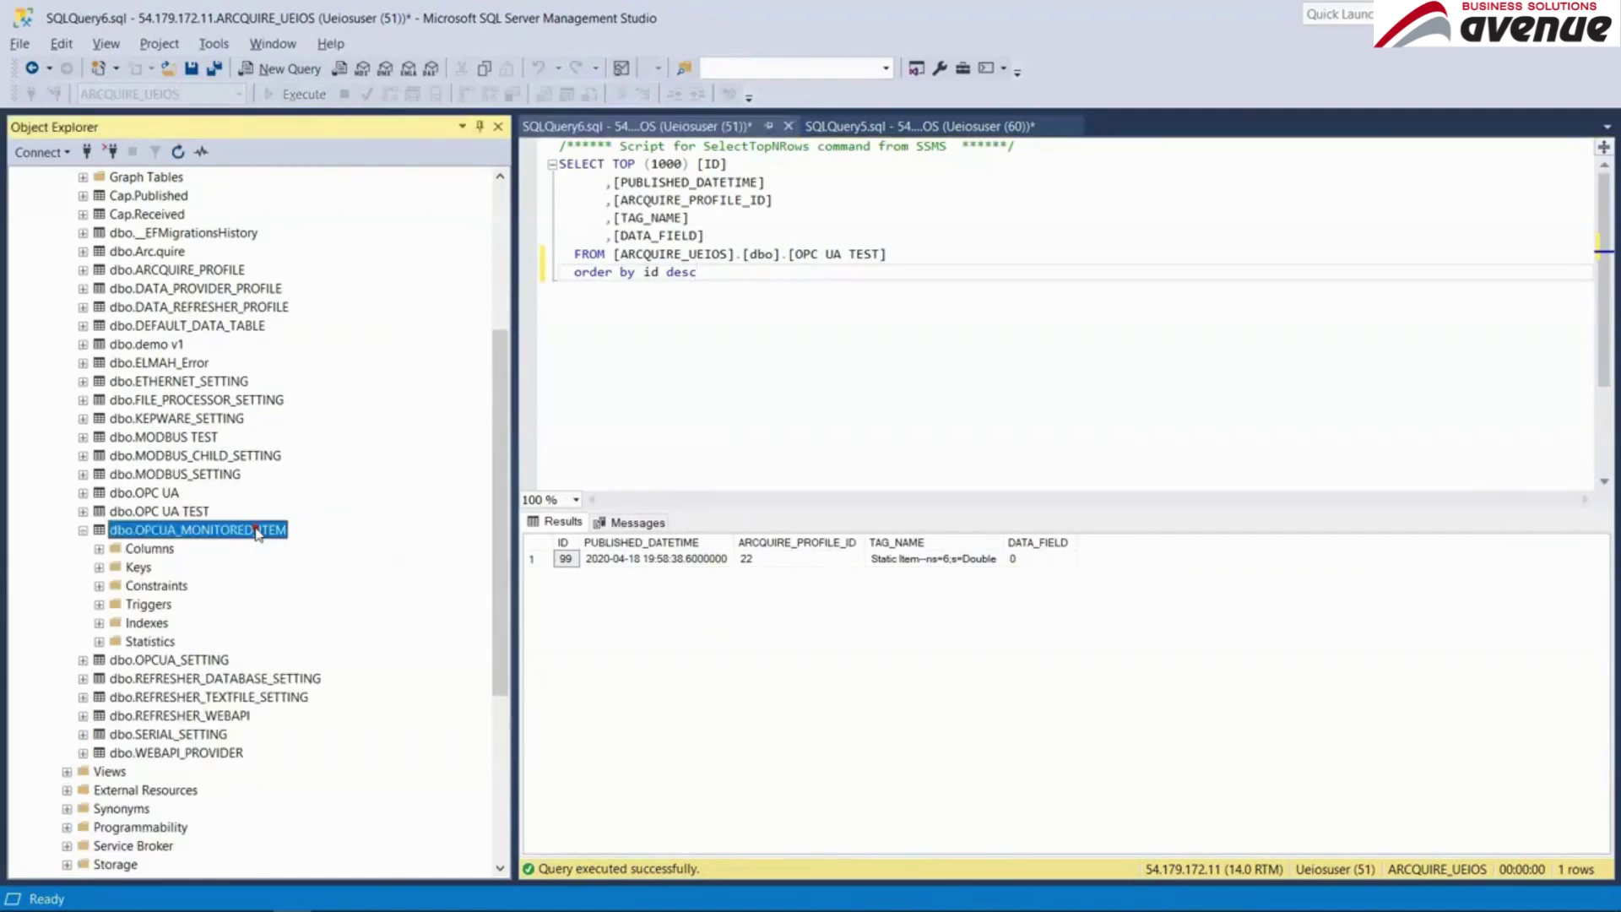
{"action": "right_click", "coordinate": [198, 538]}
{"action": "left_click", "coordinate": [316, 525]}
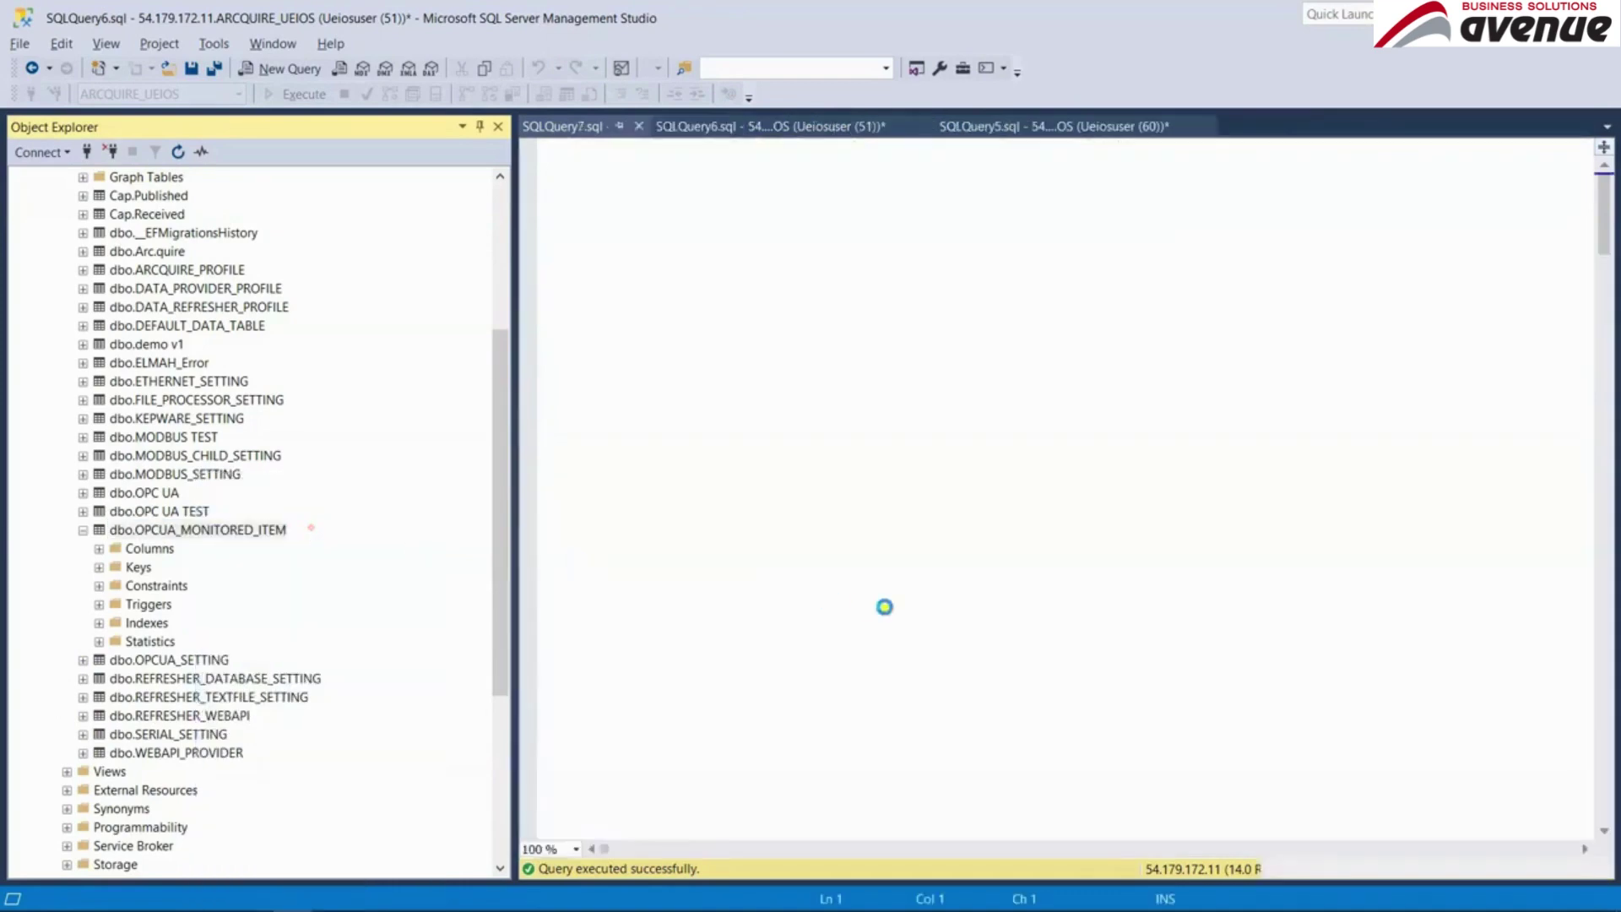
{"action": "scroll", "coordinate": [921, 633], "scroll_direction": "down", "scroll_amount": 1}
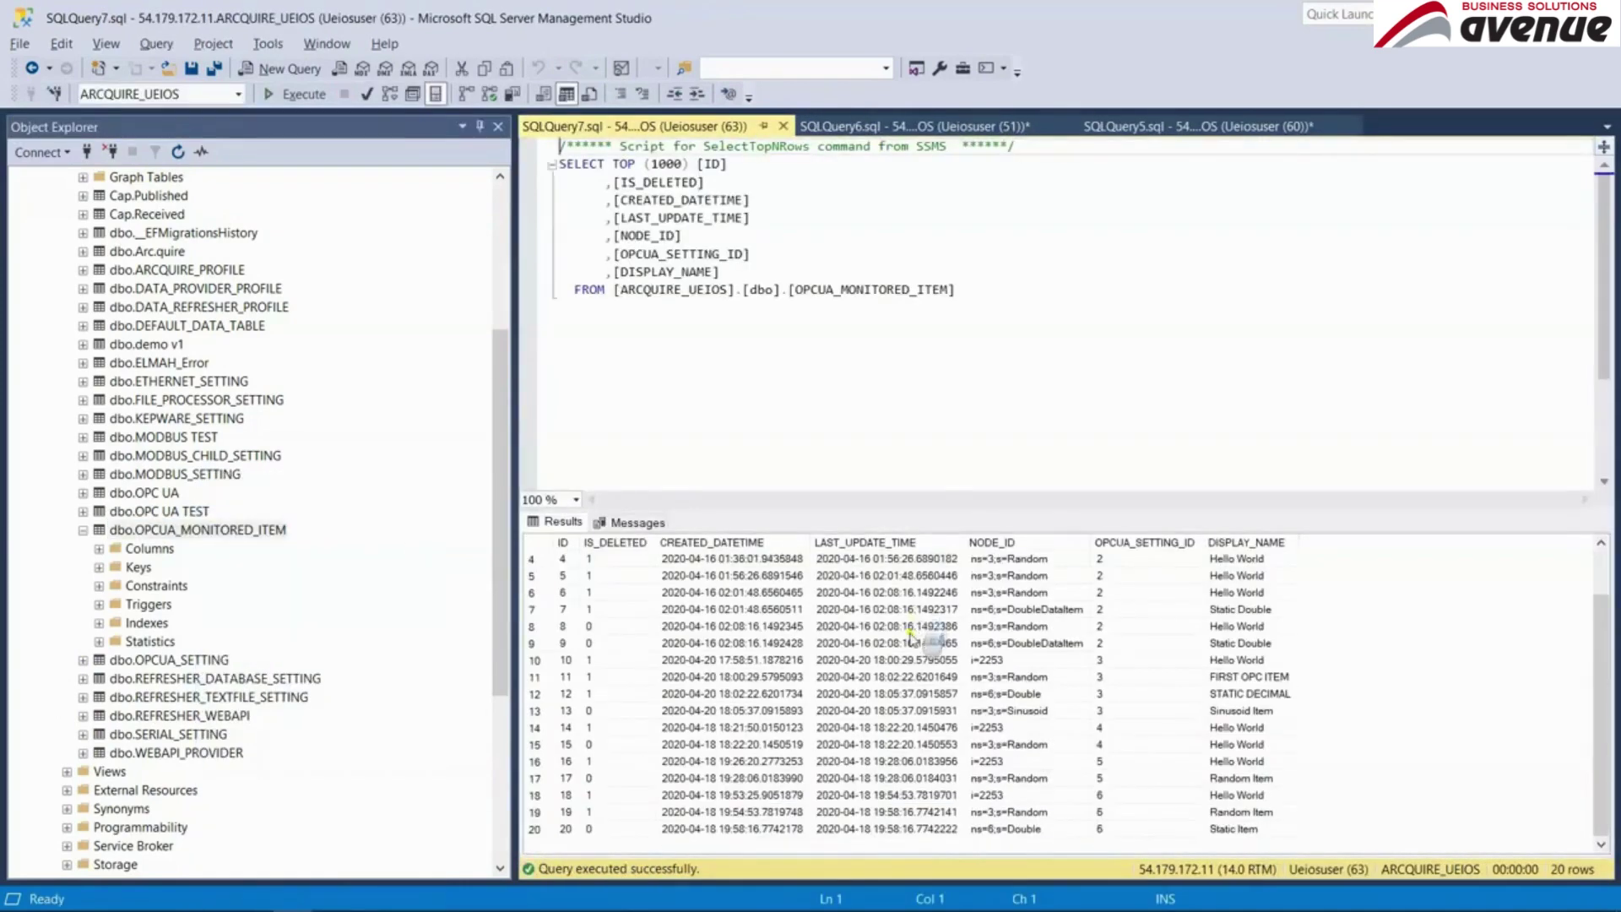
{"action": "left_click_drag", "start_coordinate": [1275, 834], "coordinate": [568, 837]}
{"action": "left_click", "coordinate": [569, 831]}
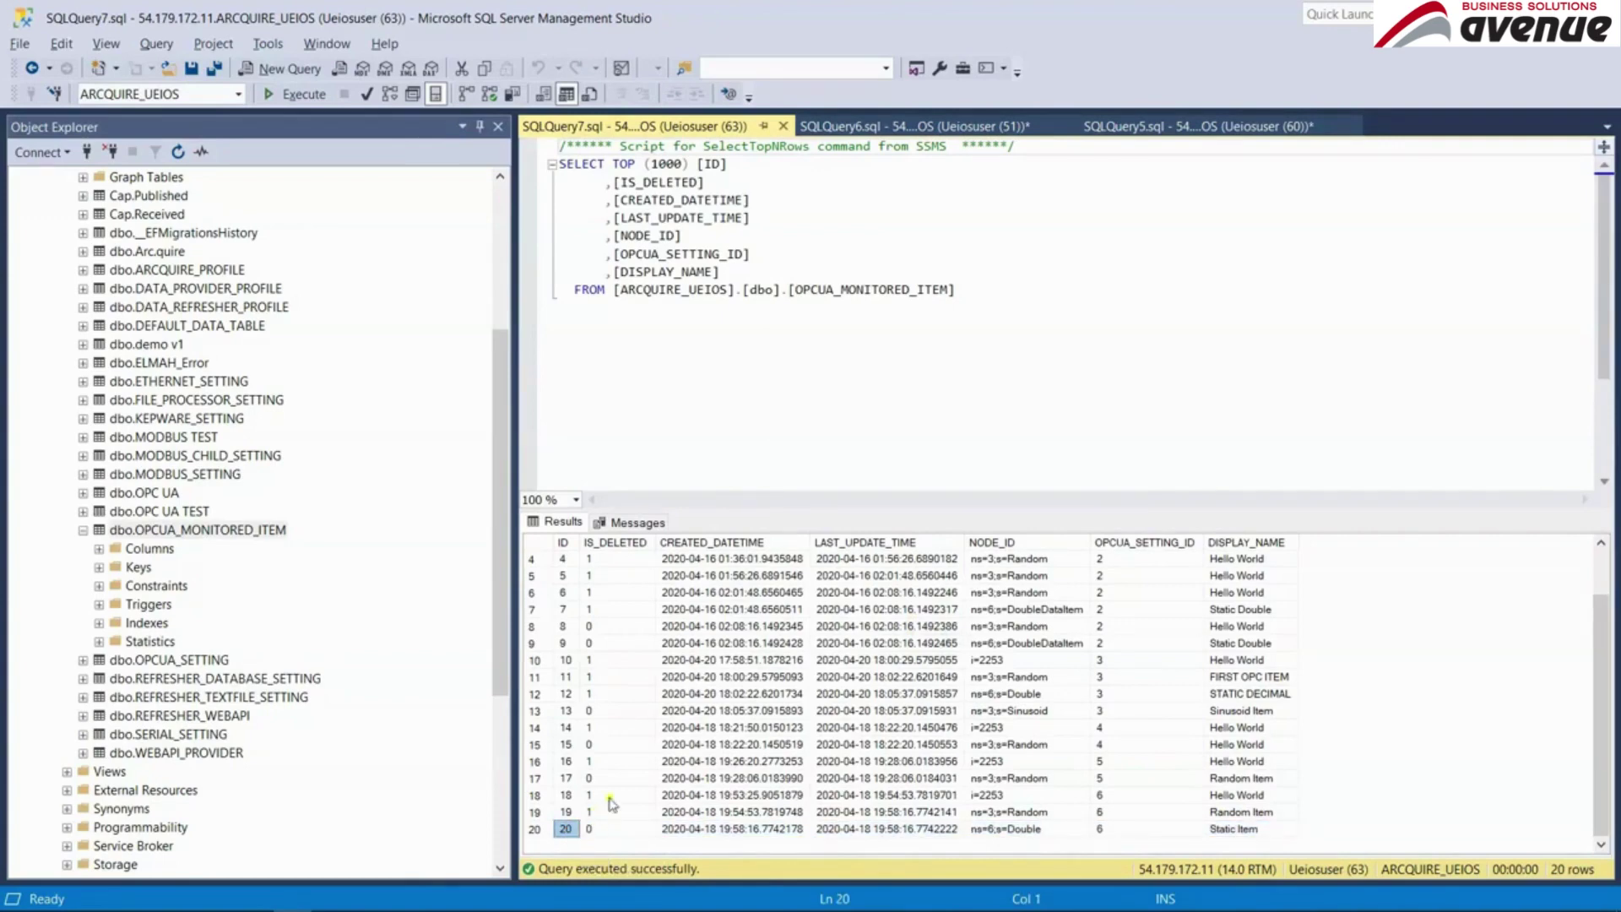
- Switch to Postman and set TagID to 20 in the body of the writeToTag POST request
{"action": "key", "text": "alt+Tab"}
{"action": "left_click", "coordinate": [1178, 532]}
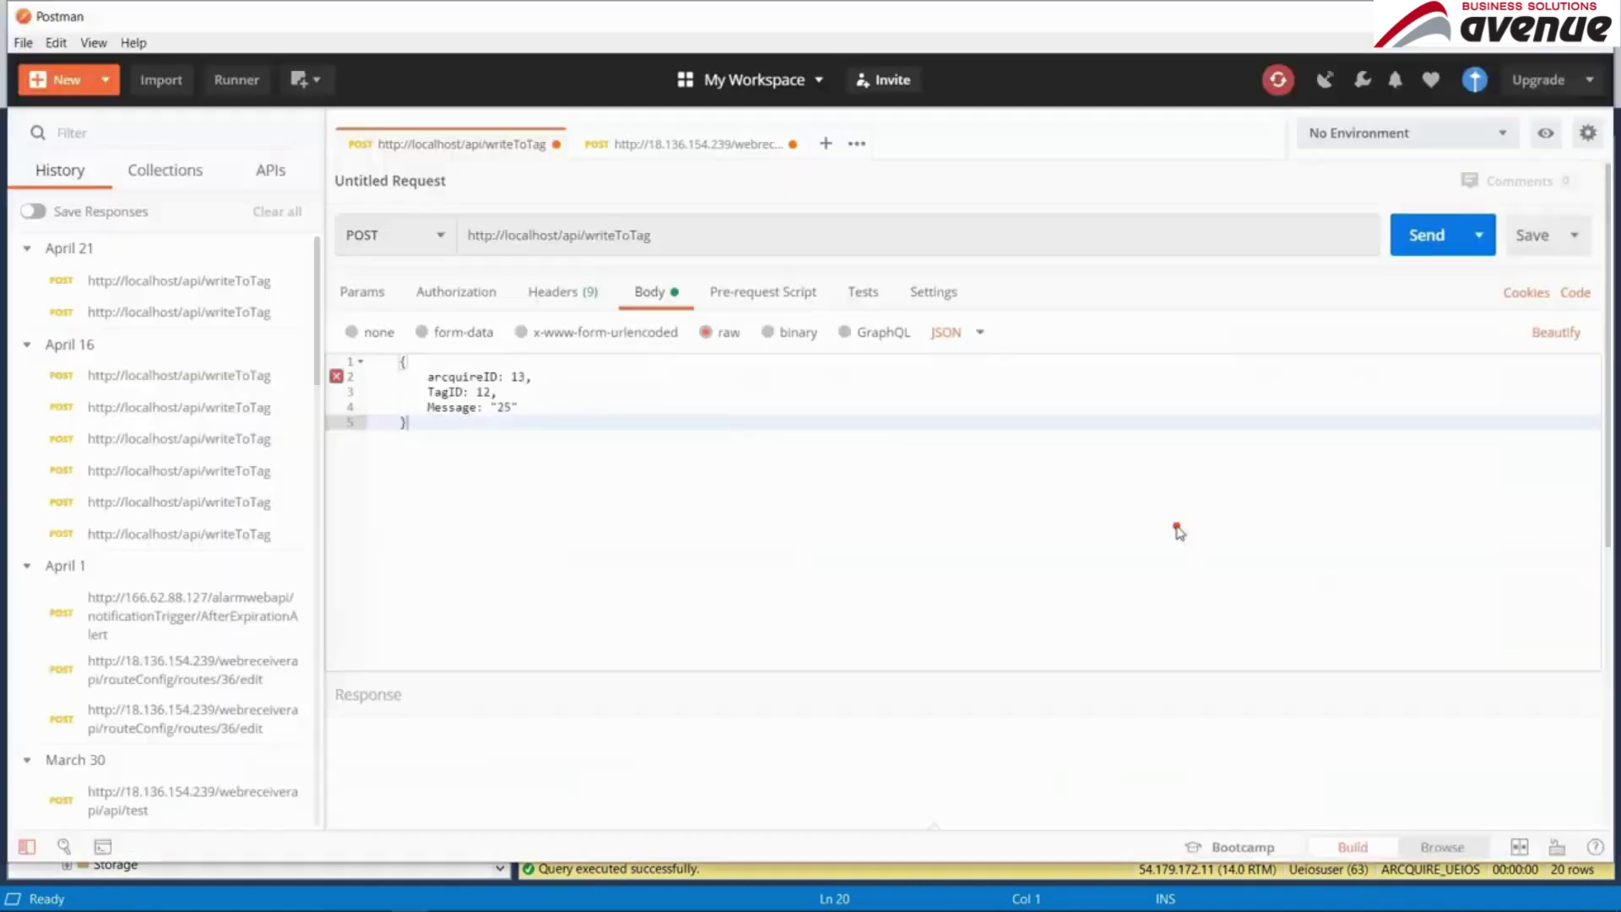
{"action": "double_click", "coordinate": [483, 393]}
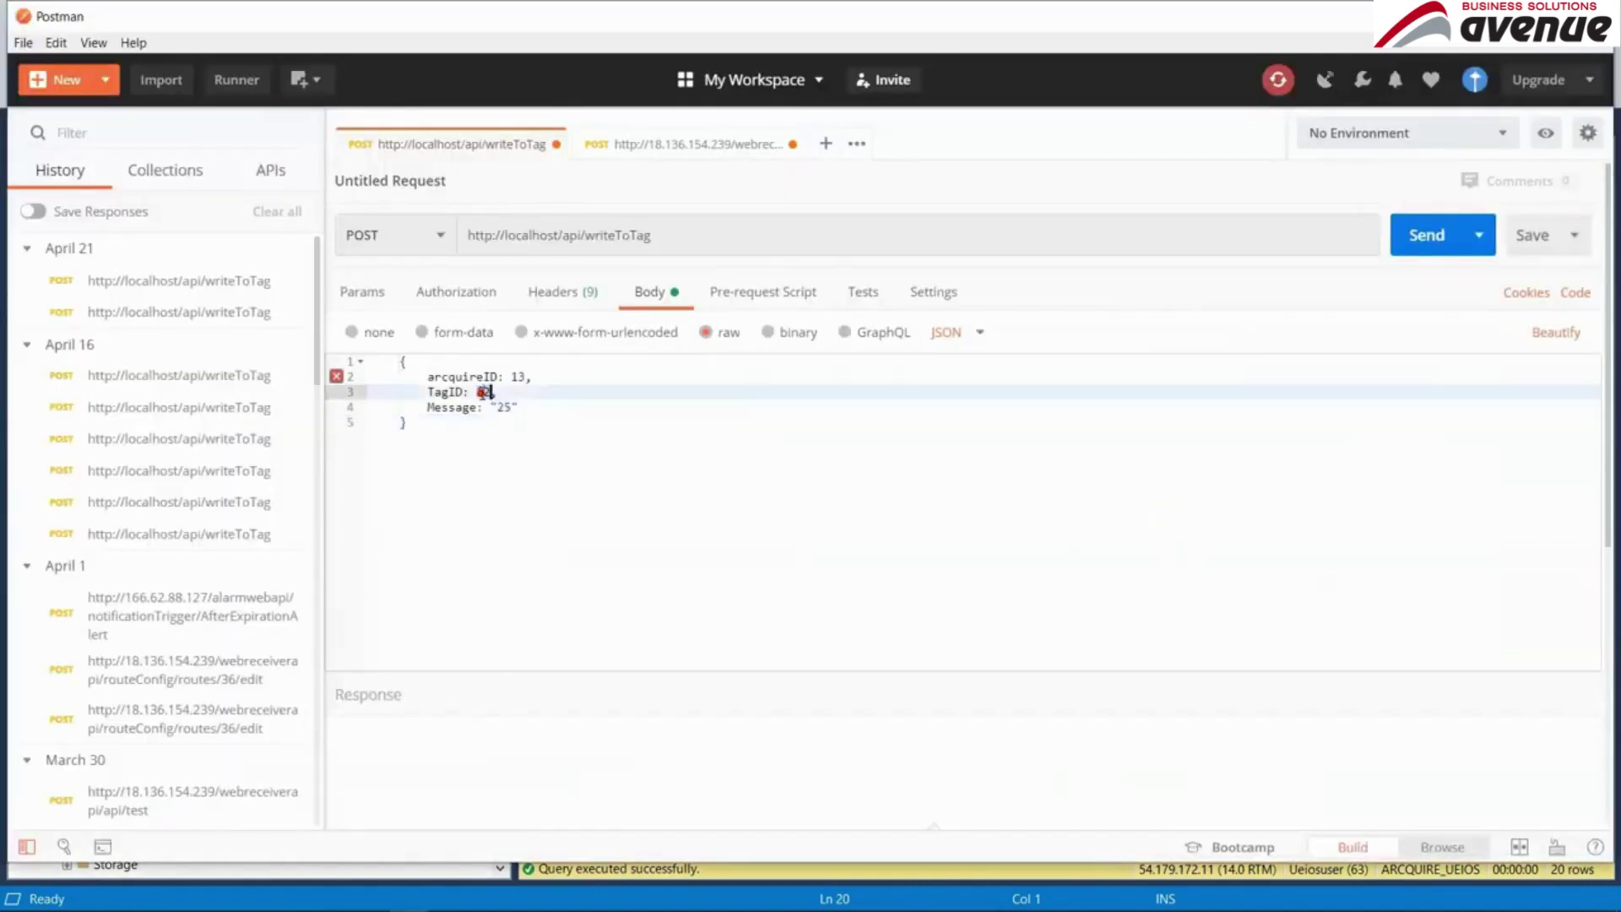
{"action": "type", "text": "20"}
- In SQL Server Management Studio, query the top 1000 rows of dbo.ARCQUIRE_PROFILE and look up the newest OPC UA TEST profile's ID
{"action": "key", "text": "alt+Tab"}
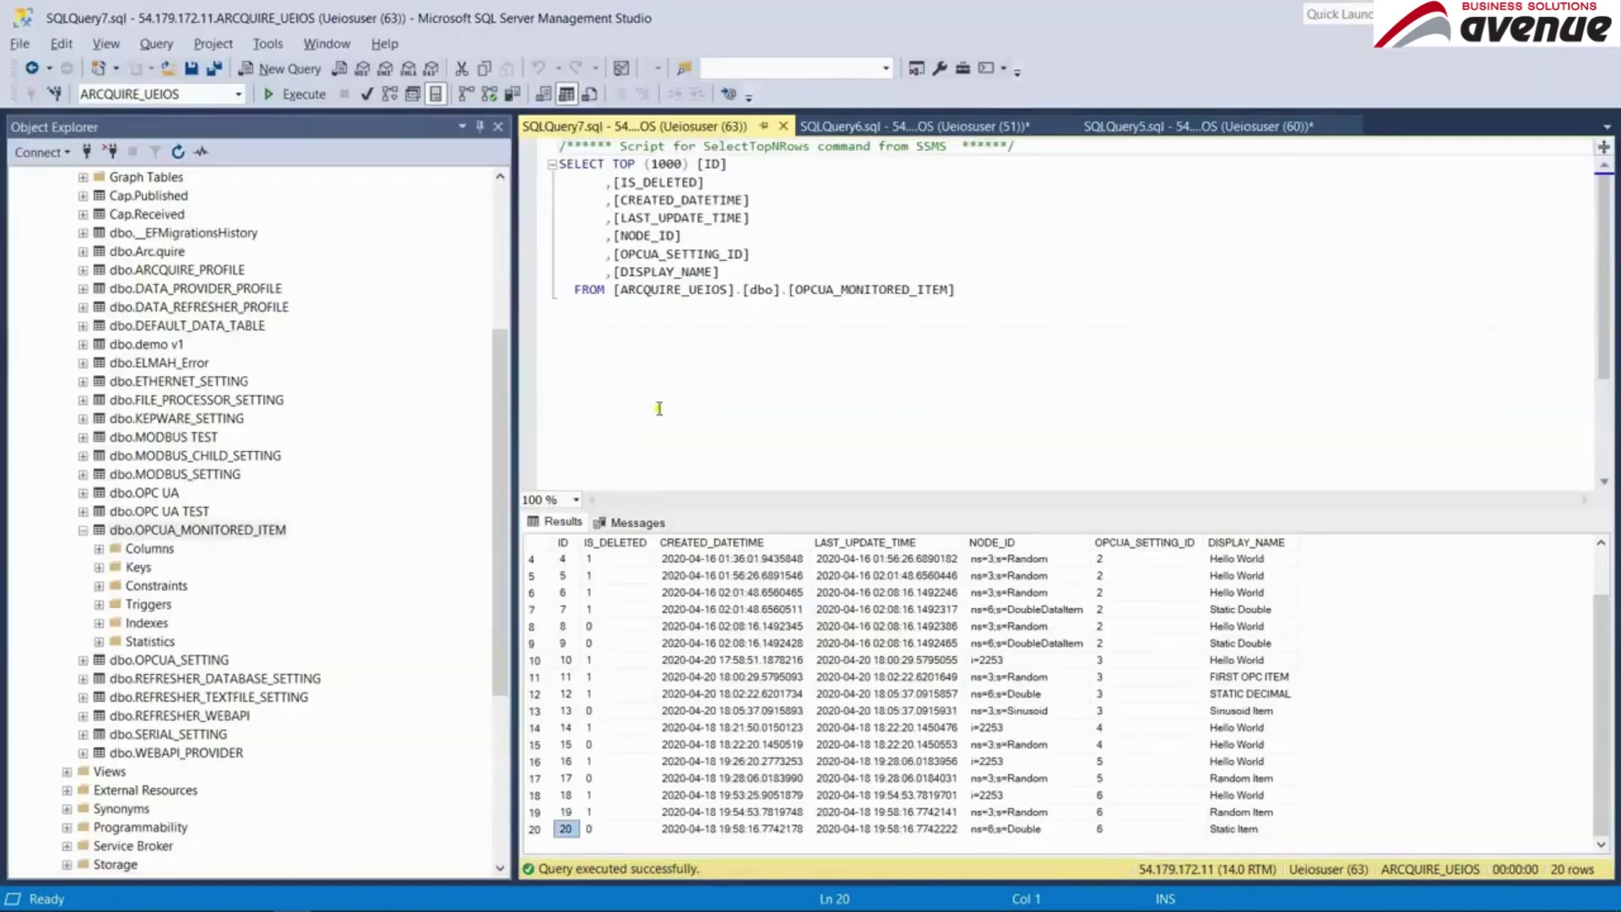
{"action": "double_click", "coordinate": [191, 528]}
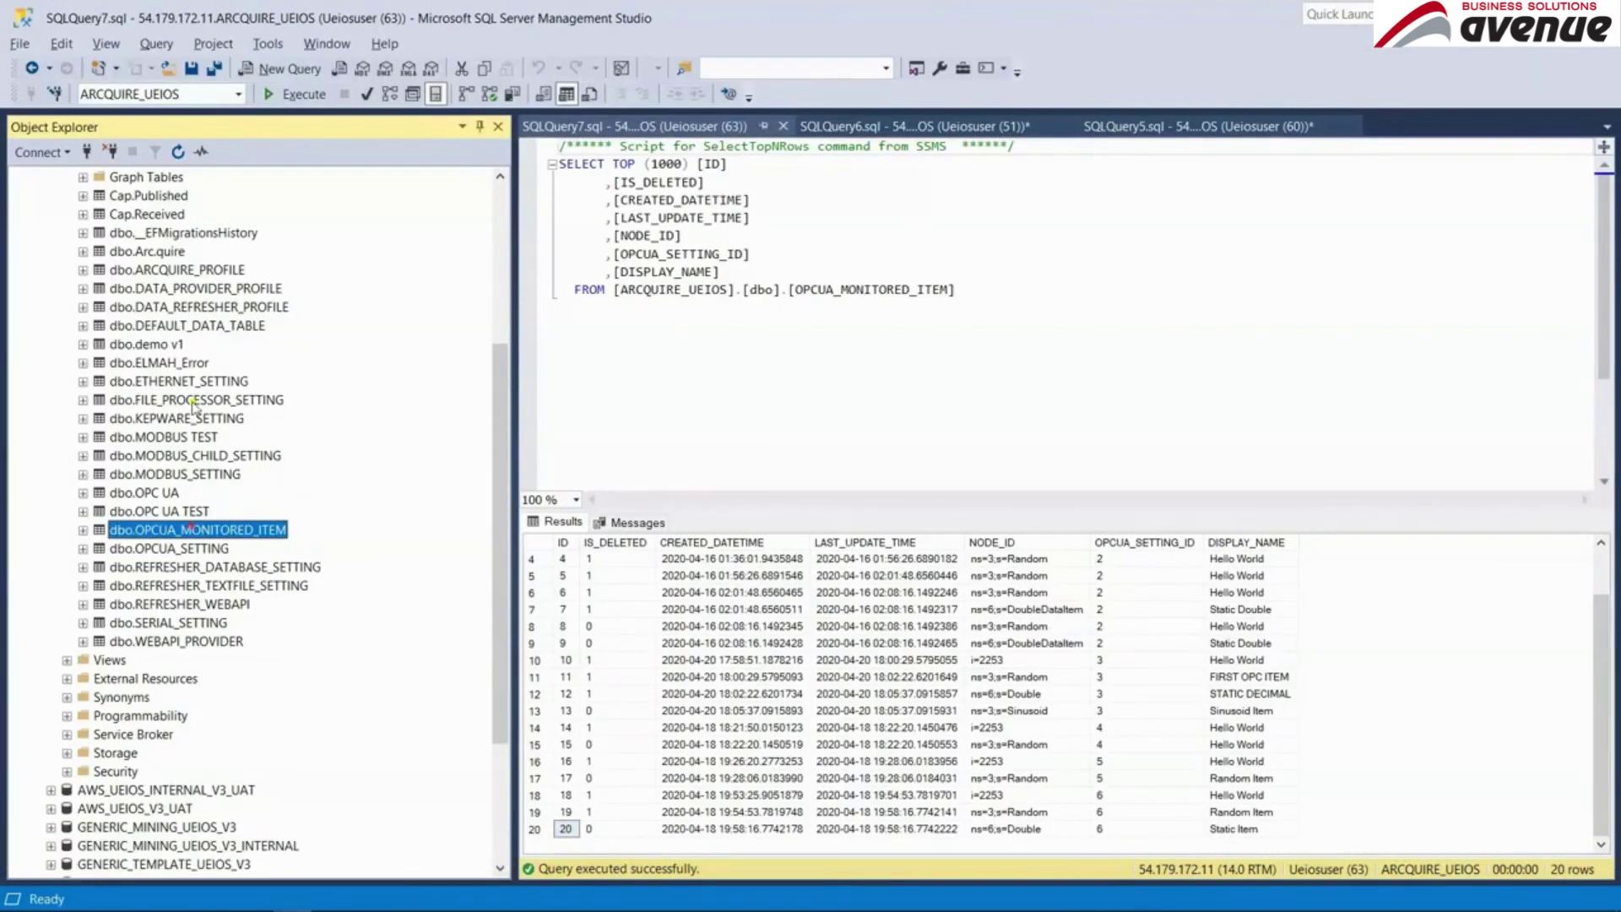
{"action": "left_click", "coordinate": [168, 272]}
{"action": "right_click", "coordinate": [169, 274]}
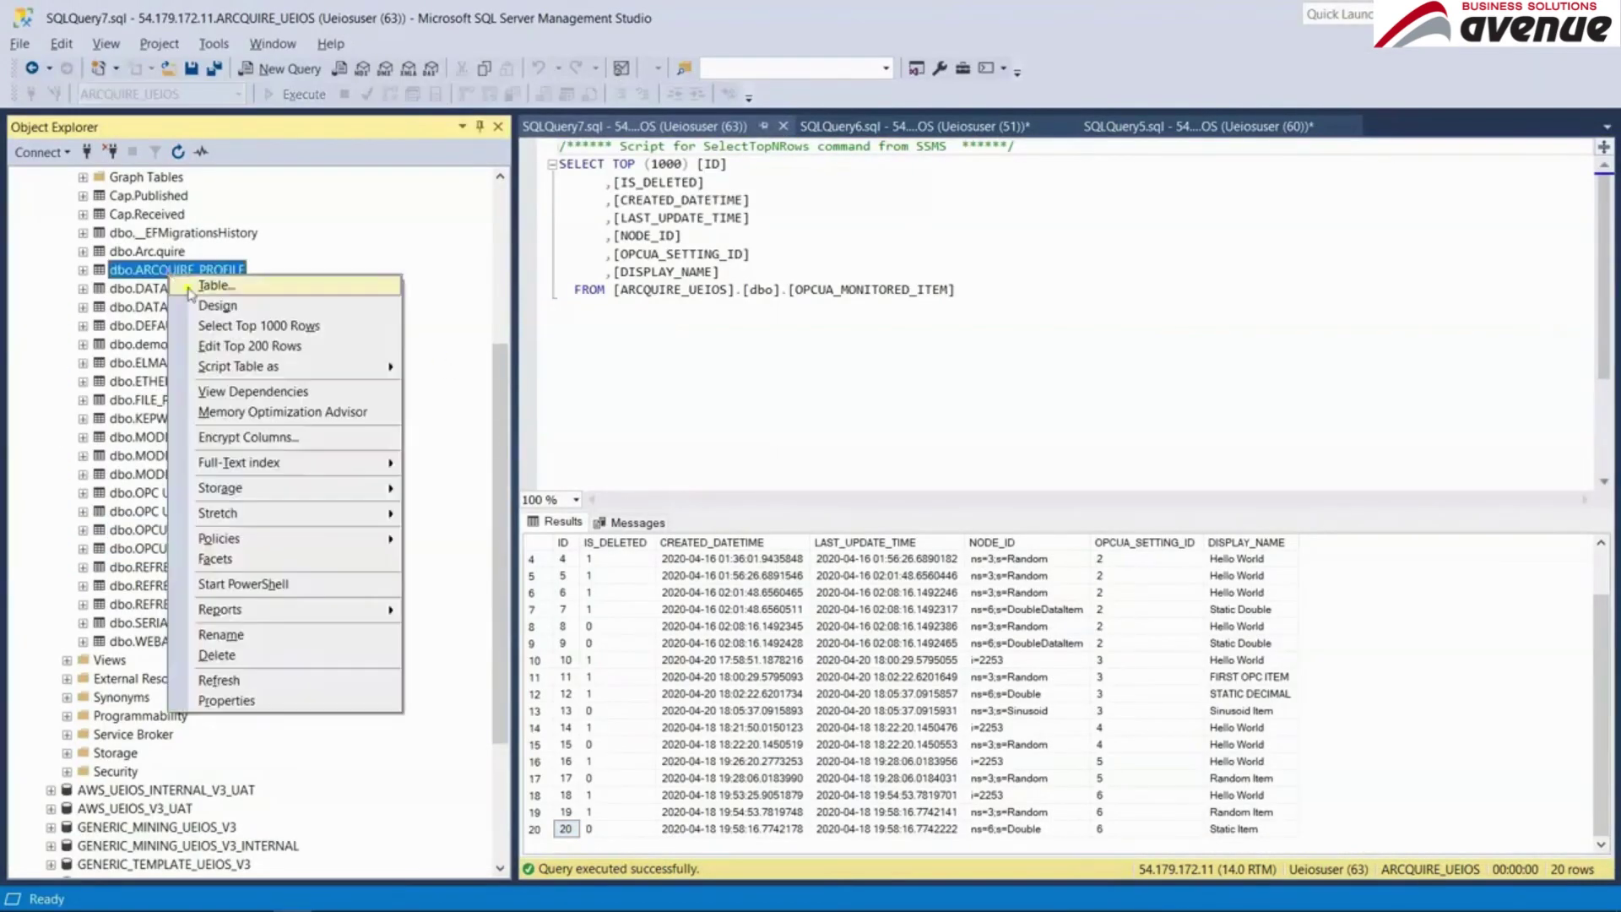
{"action": "left_click", "coordinate": [245, 321]}
{"action": "scroll", "coordinate": [908, 675], "scroll_direction": "down", "scroll_amount": 2}
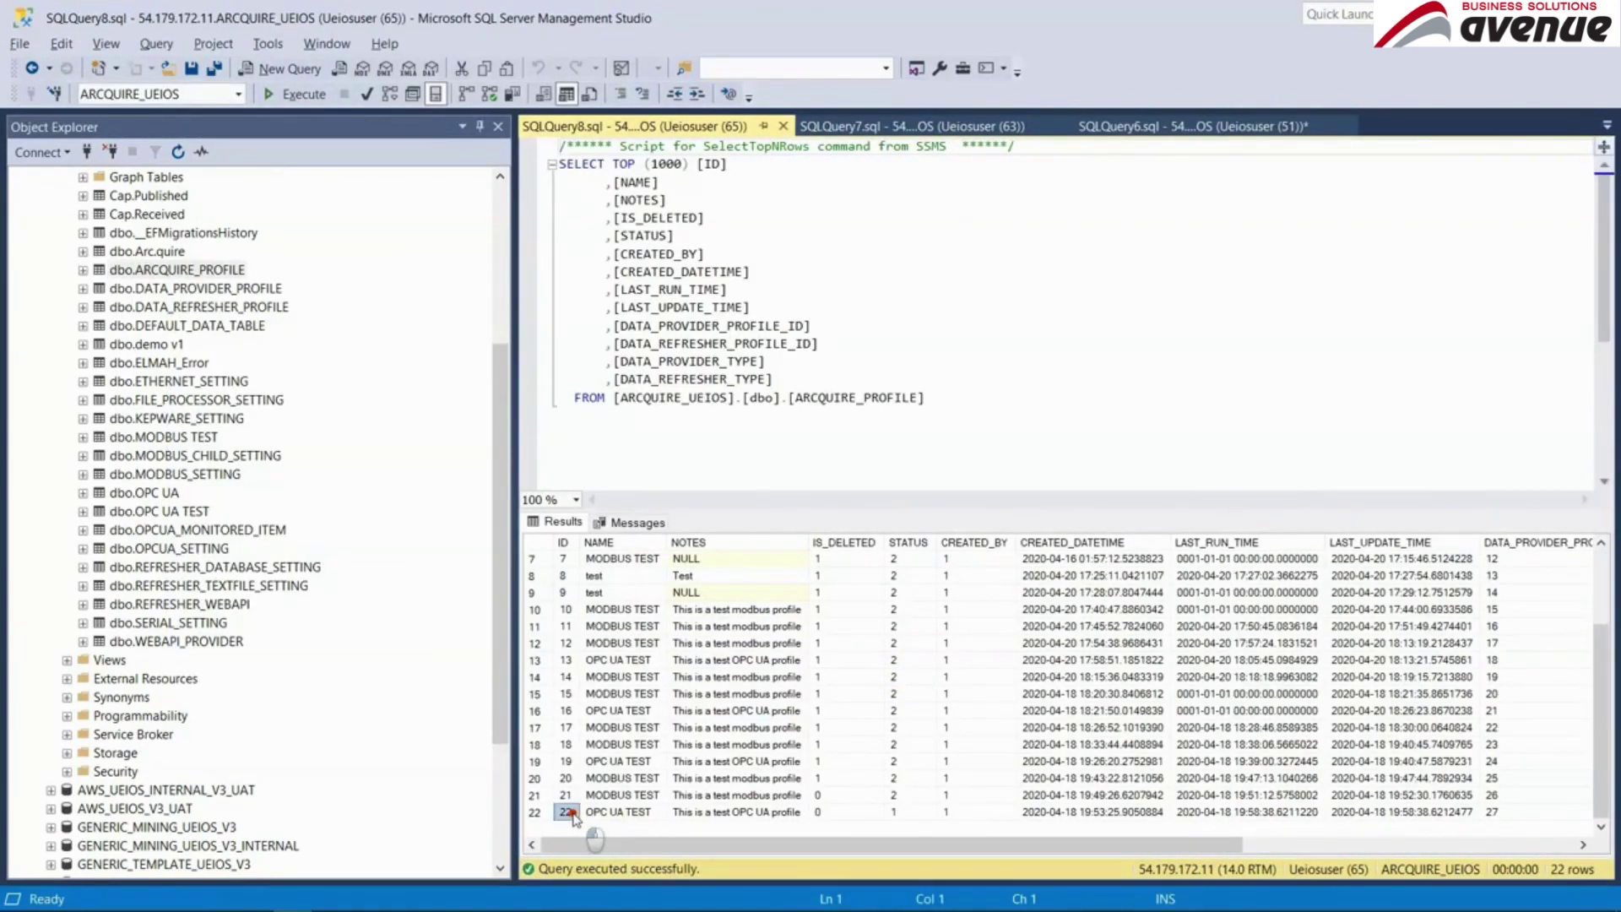
{"action": "left_click", "coordinate": [536, 812]}
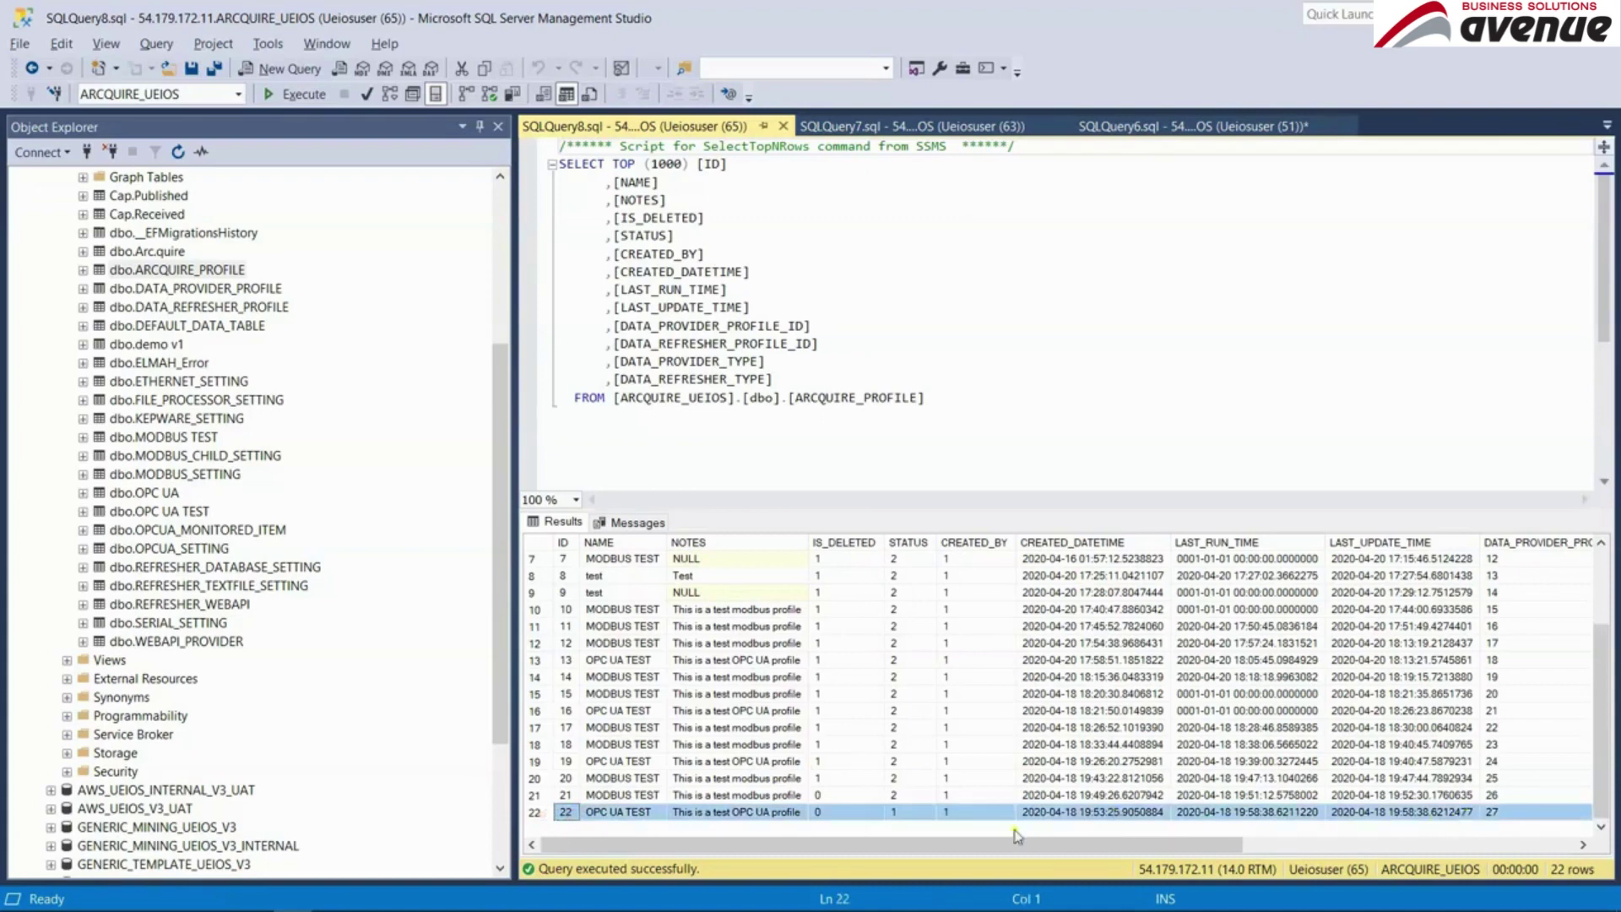
{"action": "left_click", "coordinate": [574, 814]}
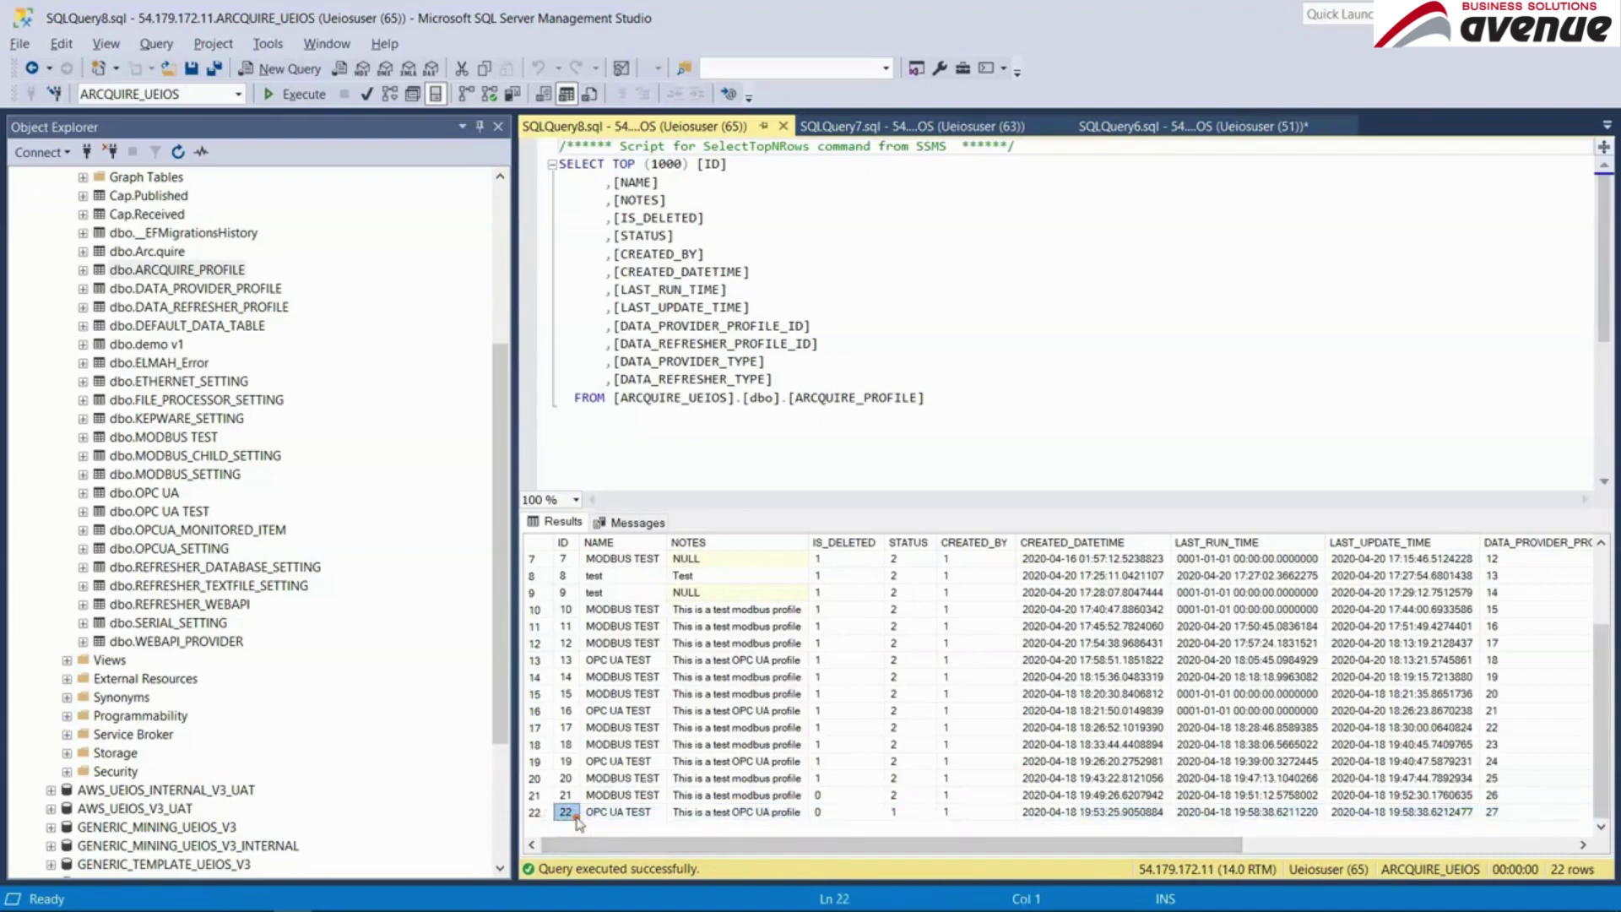
- In Postman, set arcquireID to 22 in the writeToTag body, send the request with message "25", and check the response status
{"action": "key", "text": "alt+Tab"}
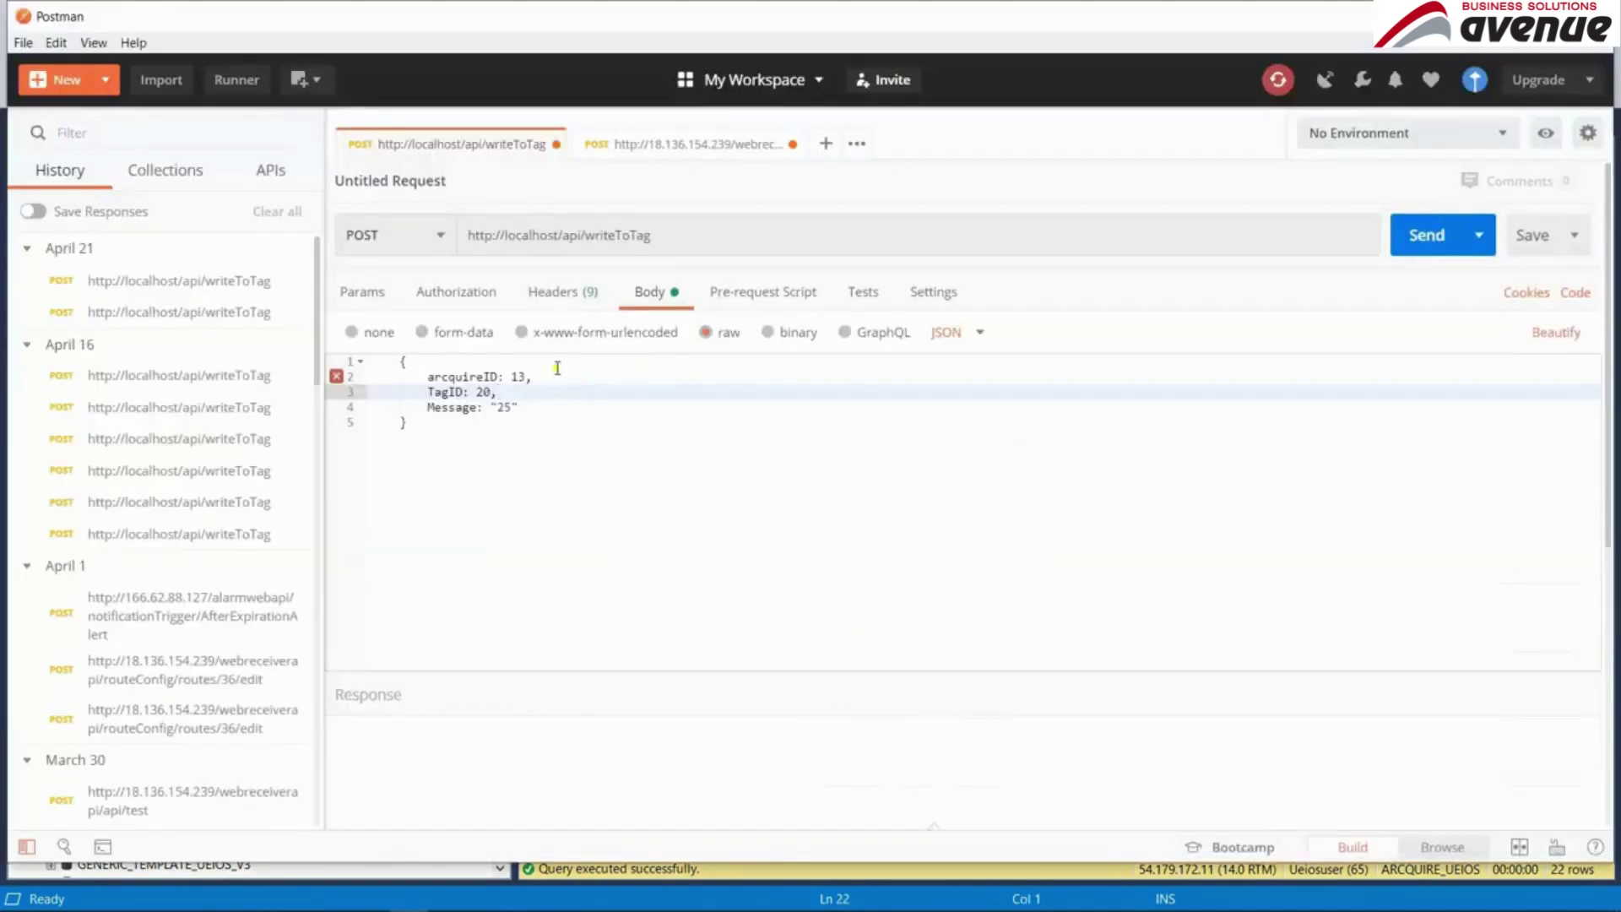
{"action": "double_click", "coordinate": [518, 378]}
{"action": "type", "text": "22"}
{"action": "left_click", "coordinate": [591, 407]}
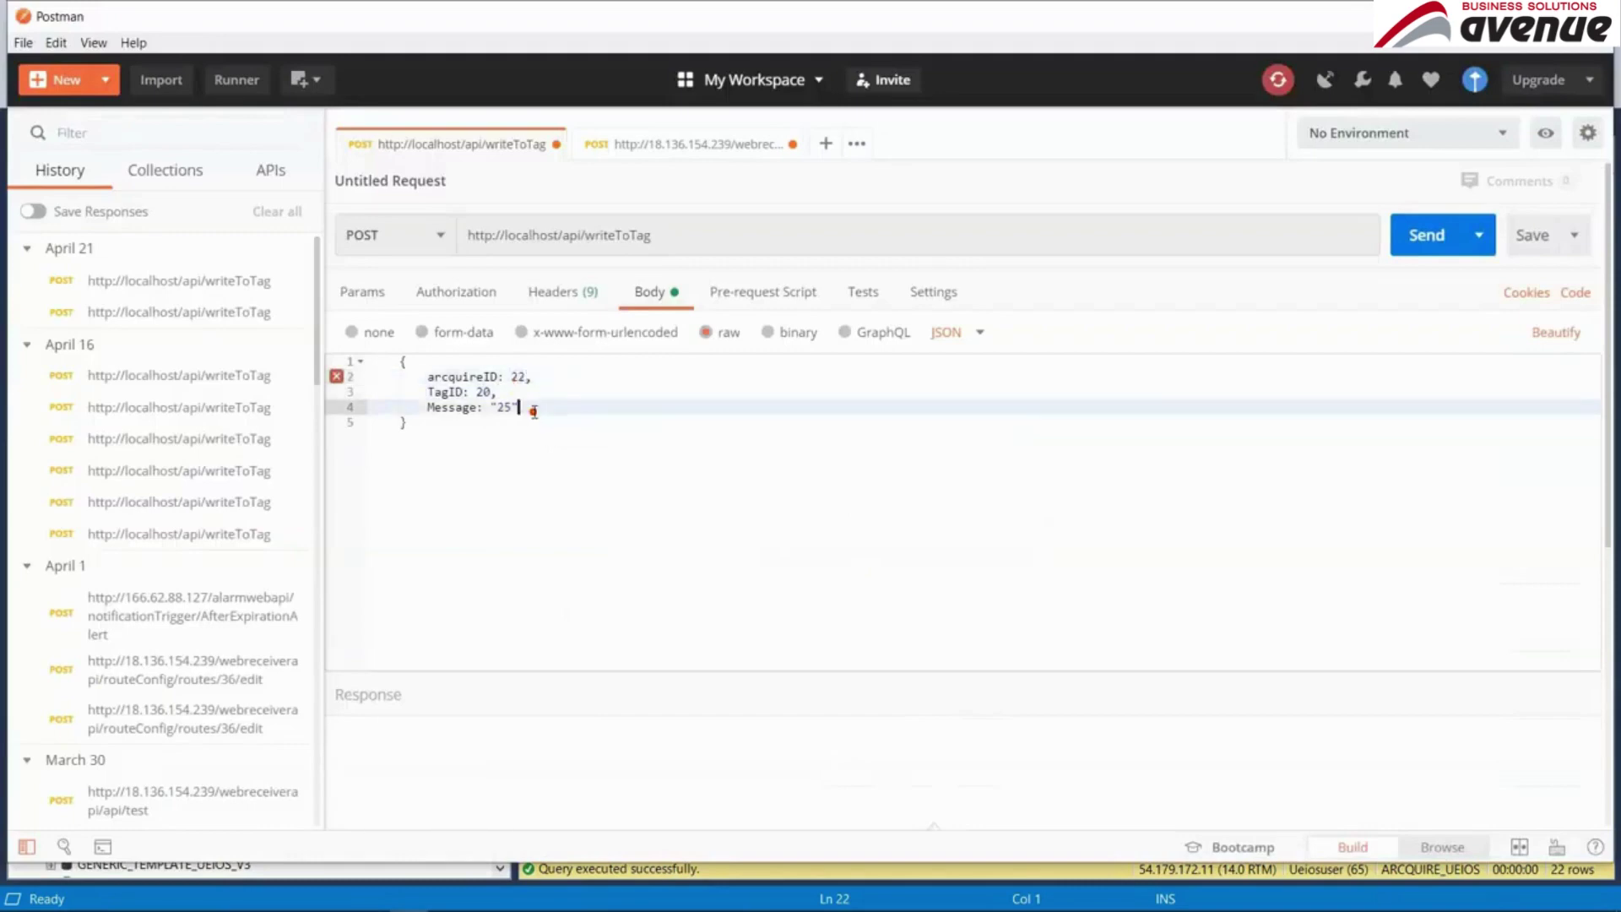
{"action": "left_click", "coordinate": [1435, 235]}
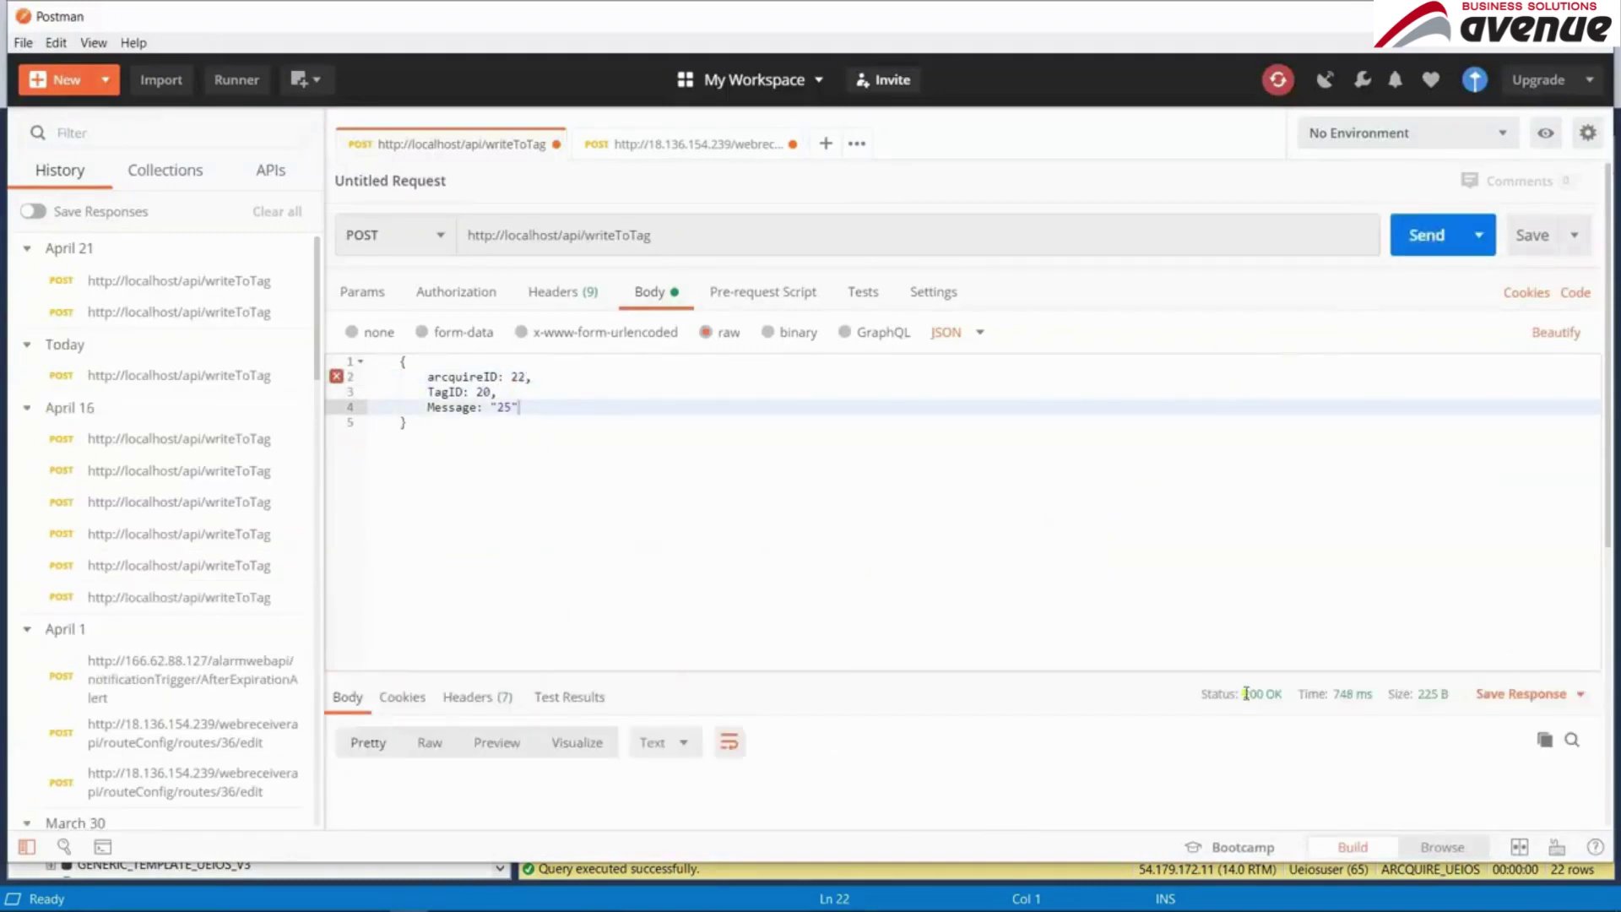
{"action": "left_click_drag", "start_coordinate": [1243, 695], "coordinate": [1294, 714]}
- Return to the OPC UA TEST query in SQL Server Management Studio, rerun it, and examine the DATA_FIELD values
{"action": "key", "text": "alt+Tab"}
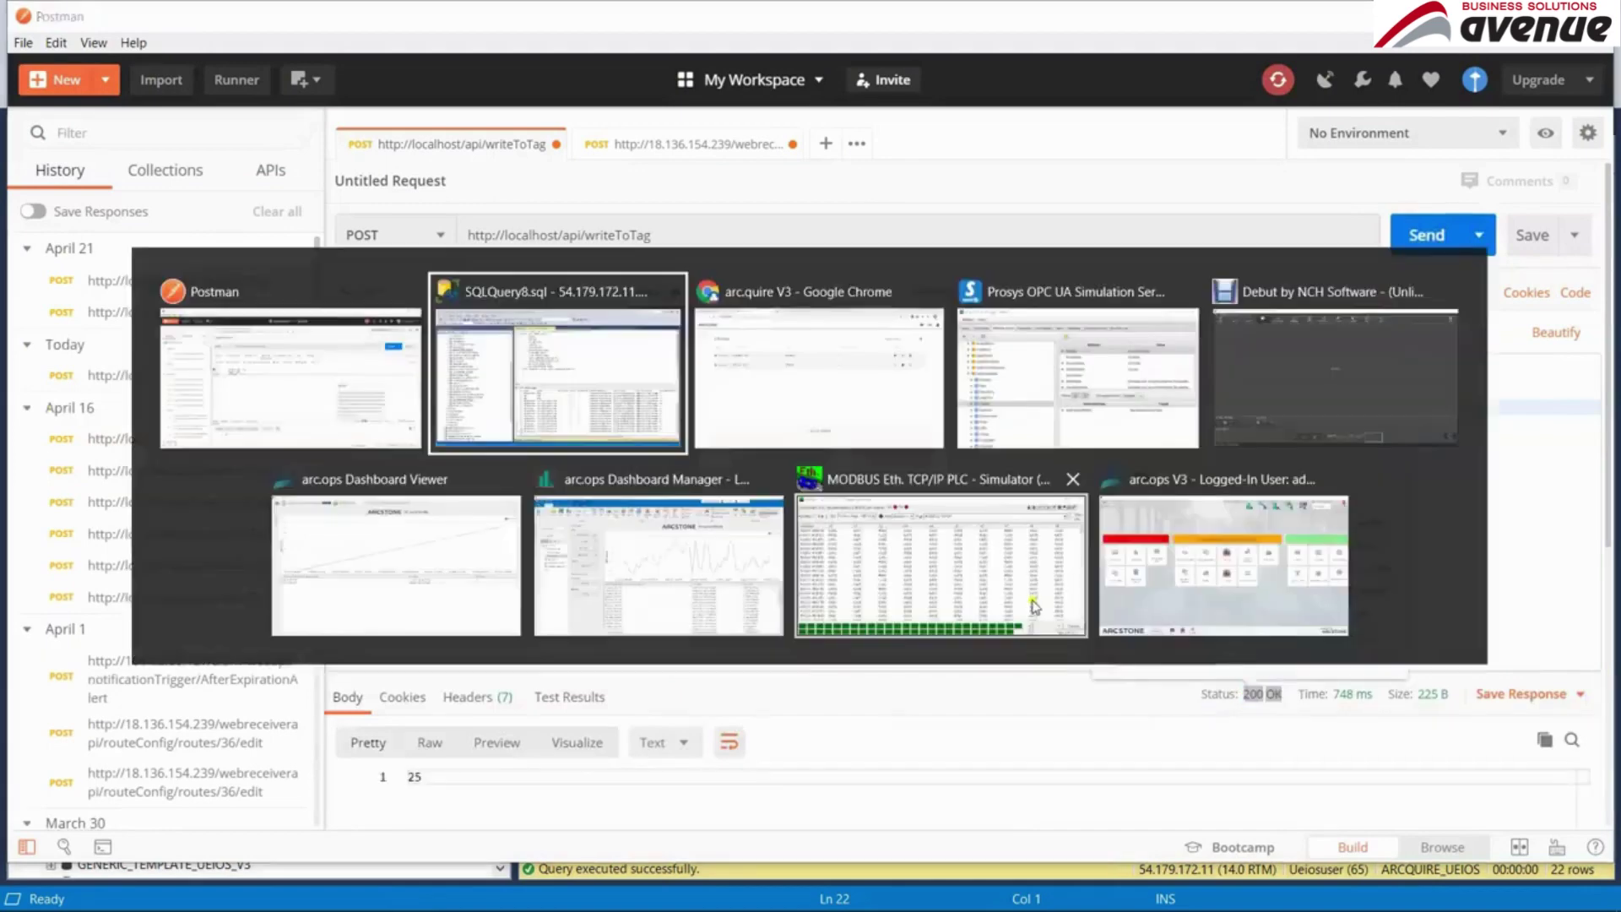
{"action": "left_click", "coordinate": [516, 420]}
{"action": "left_click", "coordinate": [1178, 127]}
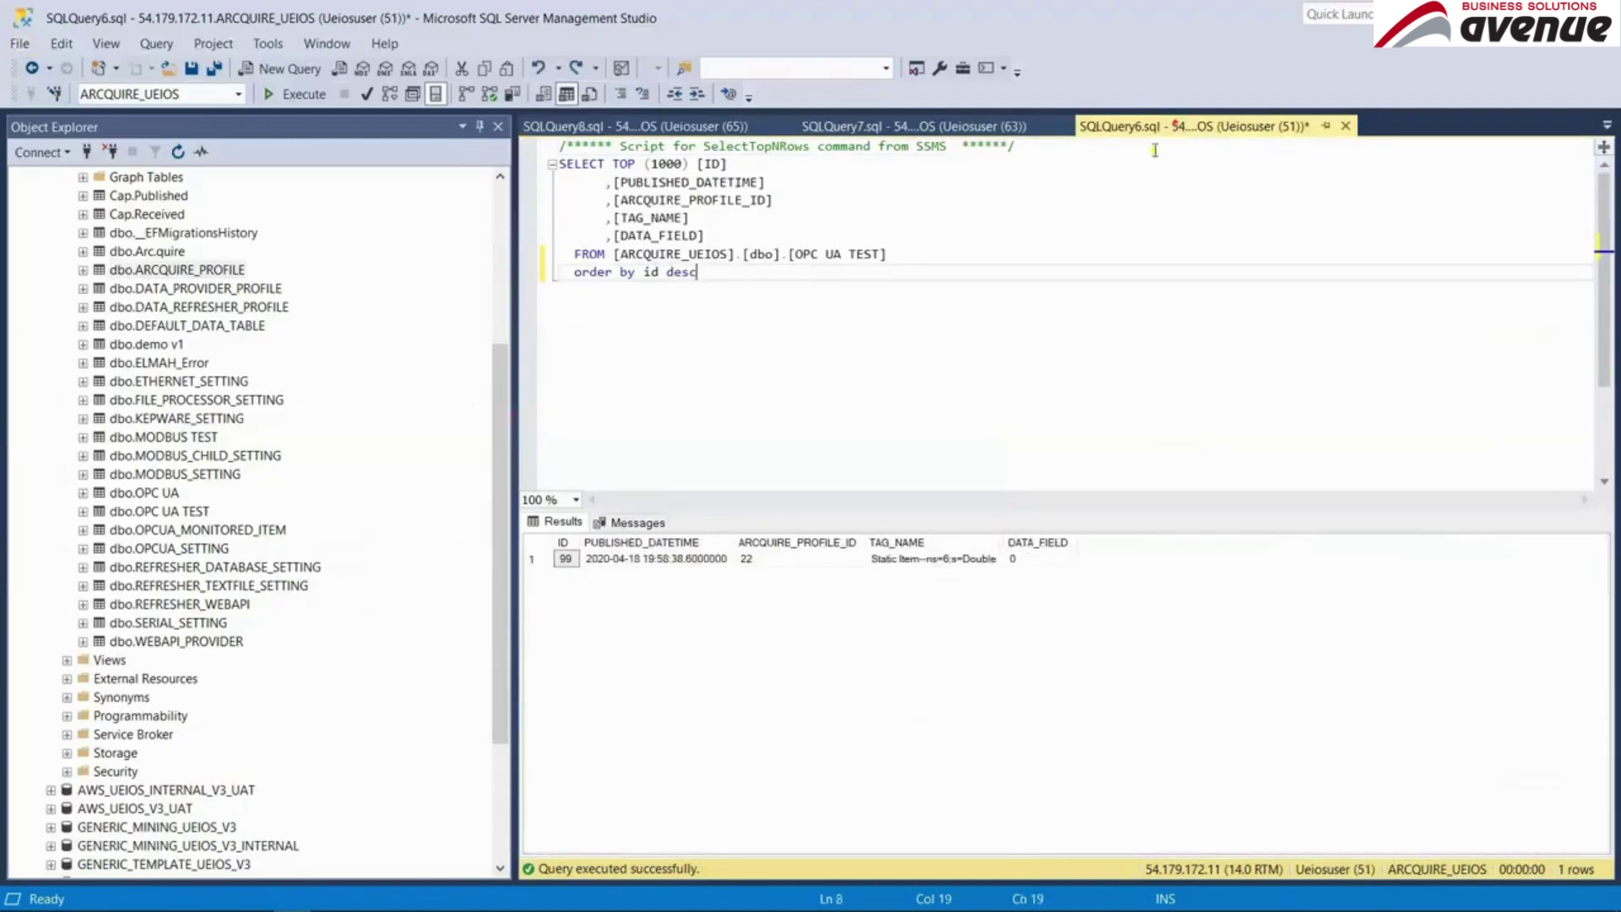
{"action": "key", "text": "F5"}
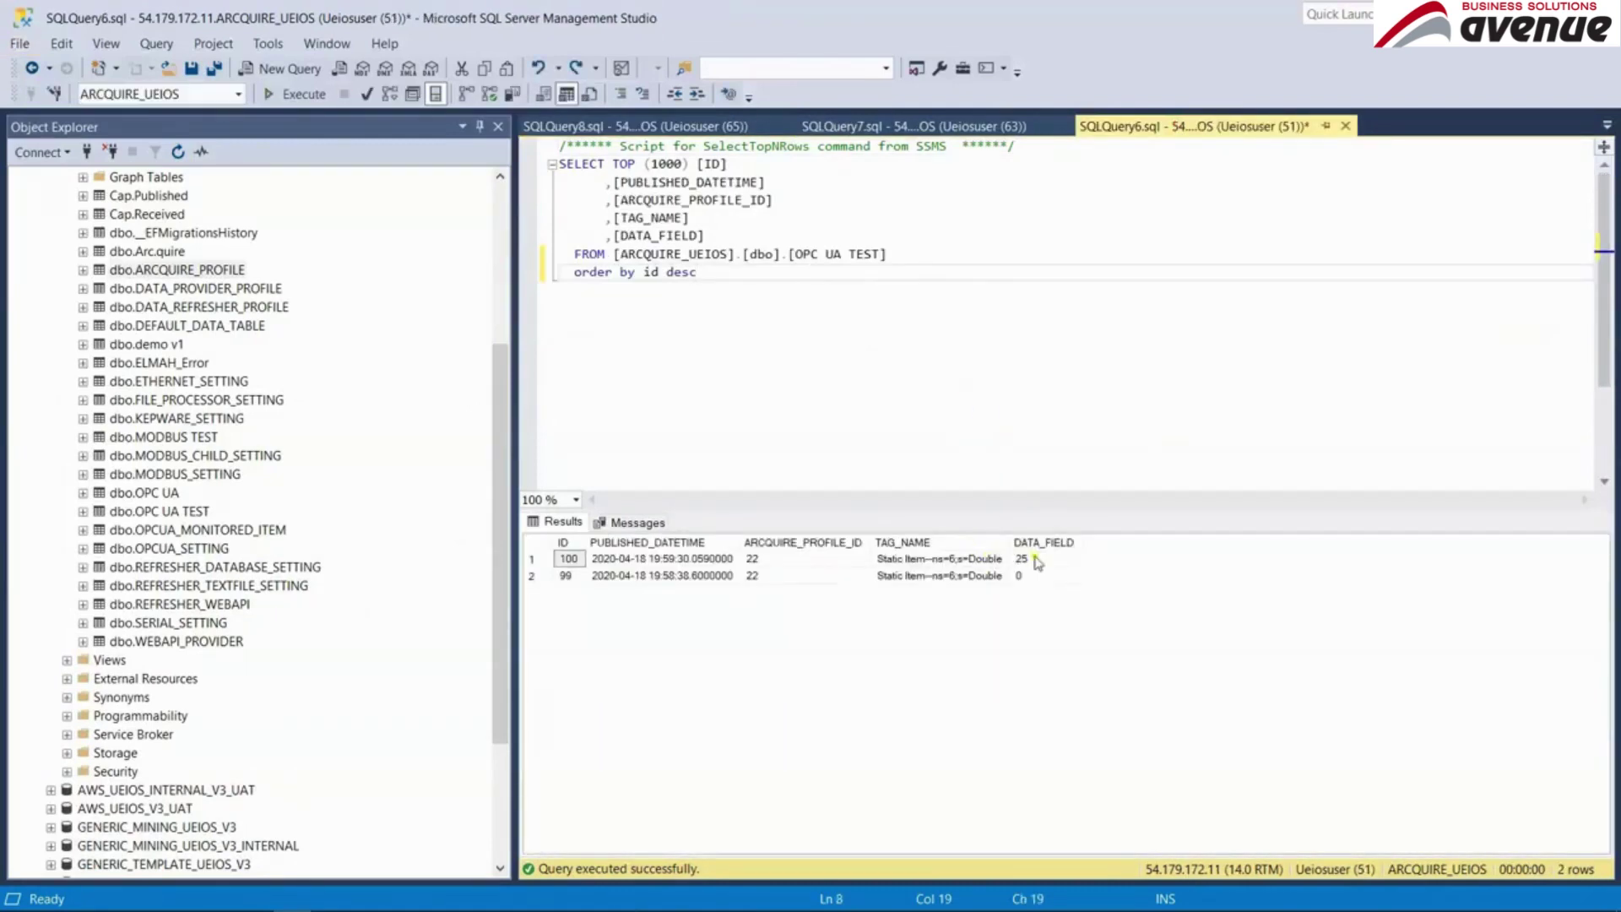
{"action": "left_click_drag", "start_coordinate": [1036, 560], "coordinate": [1040, 581]}
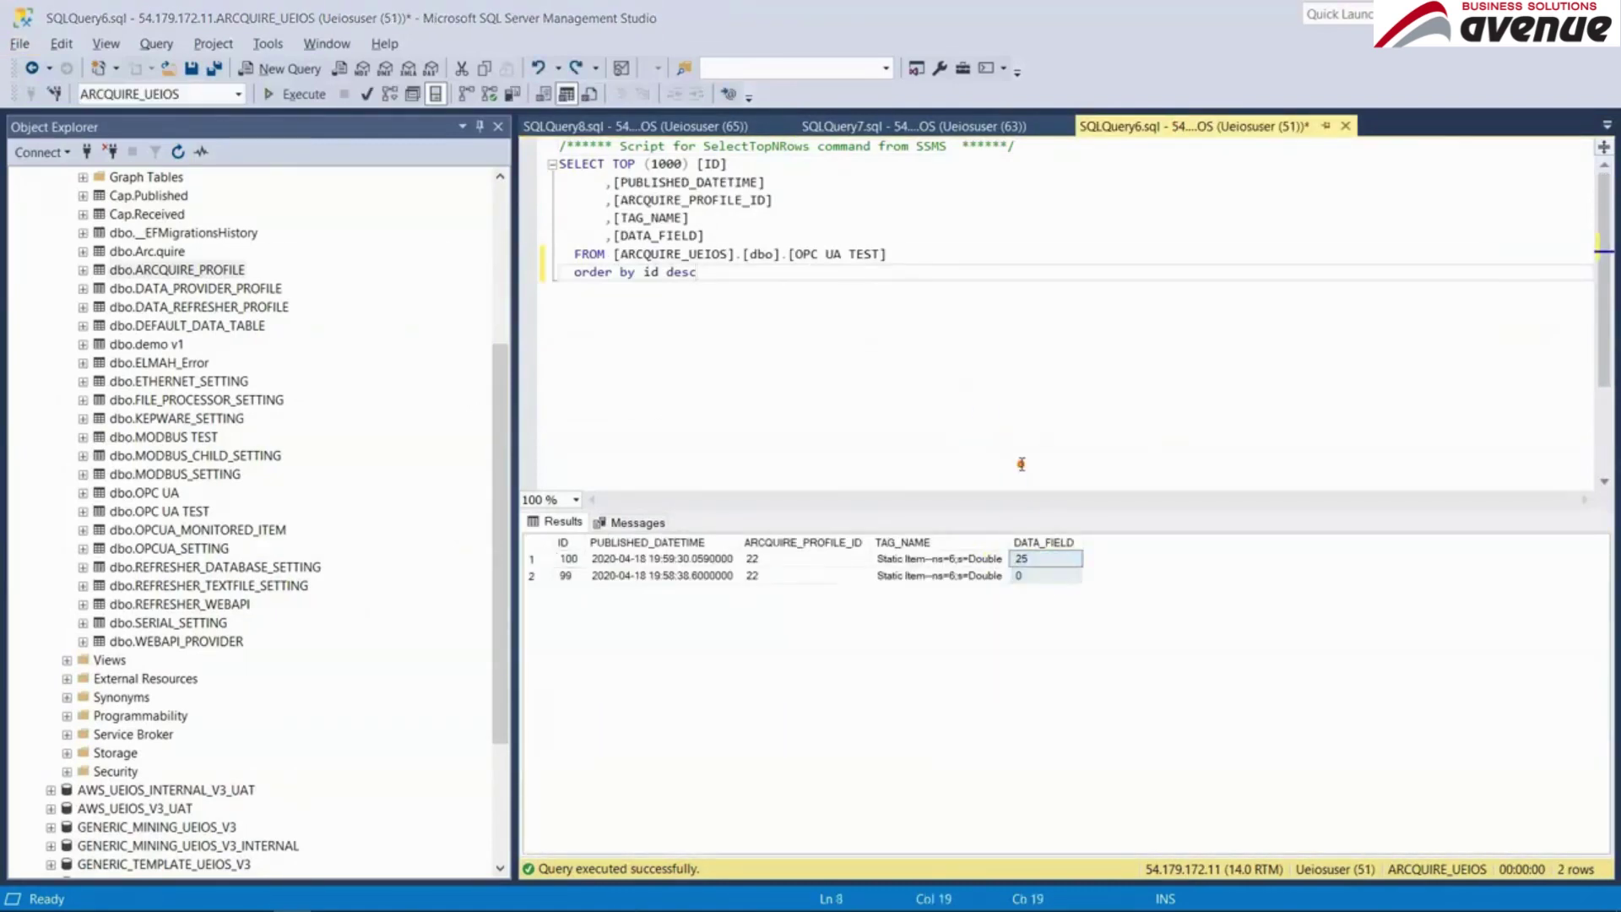
- Switch to arc.ops Dashboard Manager, open its Dashboard Viewer, and load the OPC UA DATA dashboard
{"action": "key", "text": "alt+Tab"}
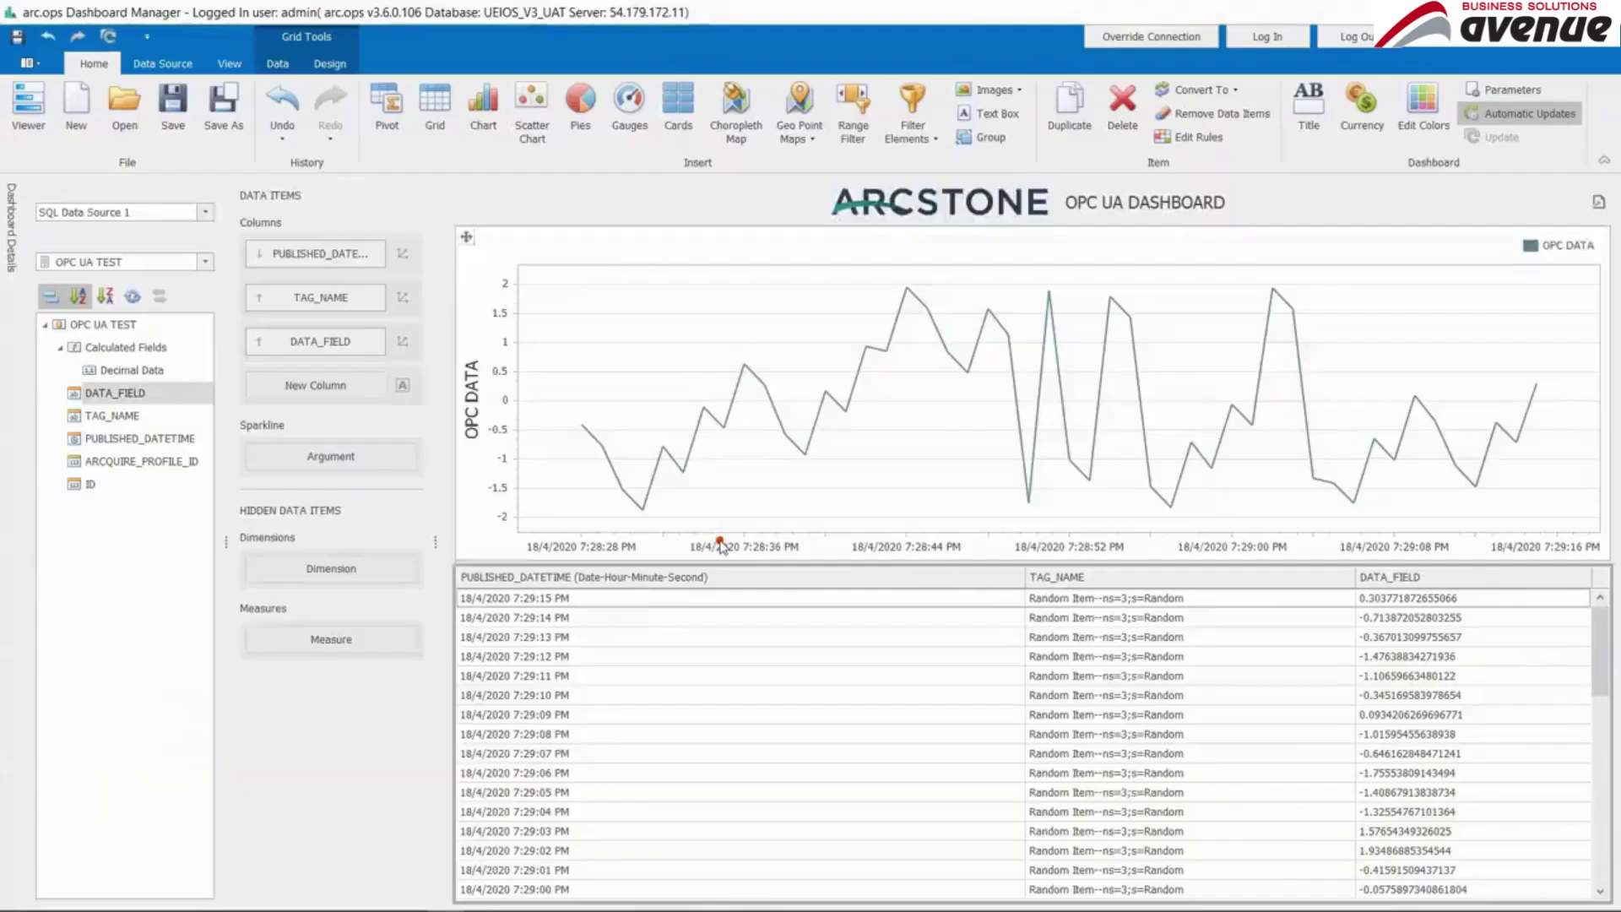
{"action": "left_click", "coordinate": [722, 545]}
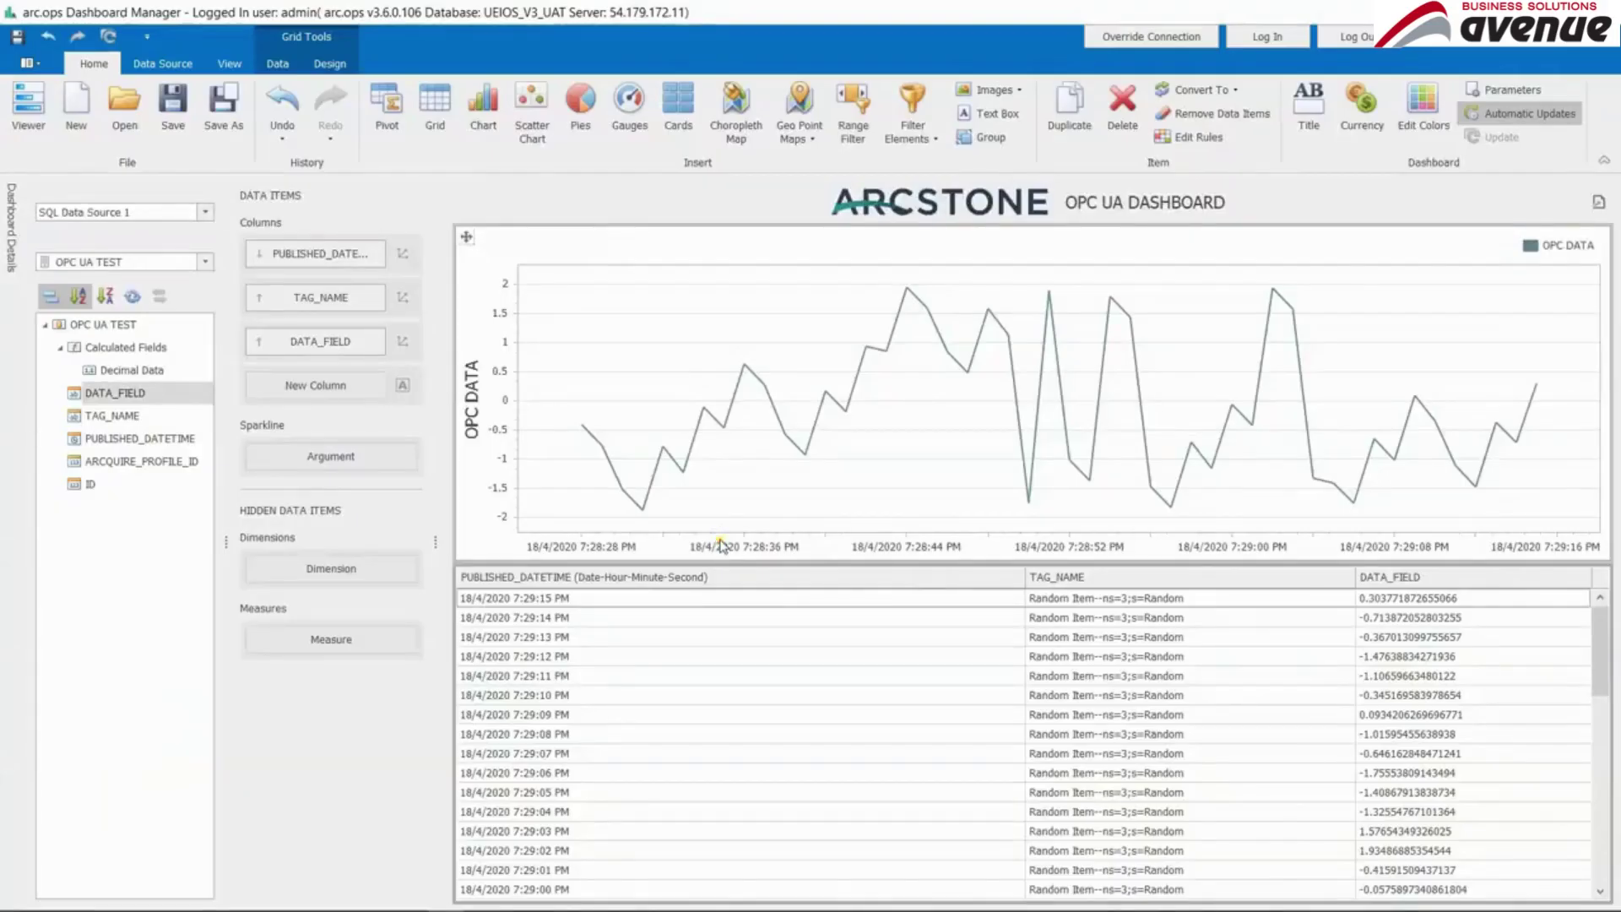
{"action": "left_click", "coordinate": [34, 110]}
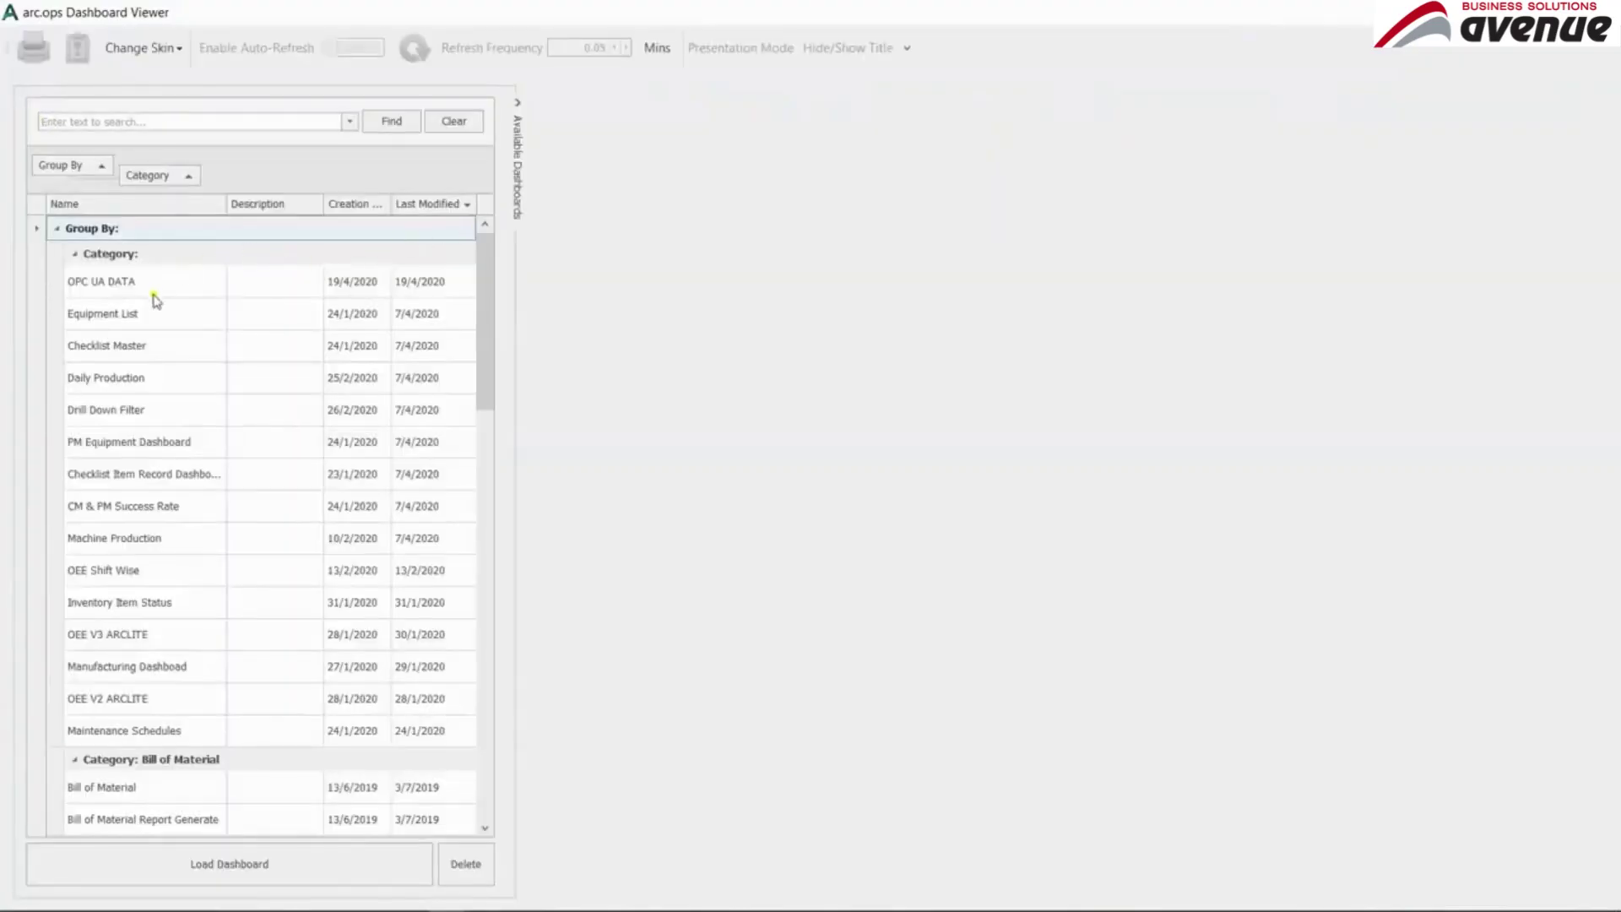
{"action": "left_click", "coordinate": [153, 294]}
{"action": "left_click", "coordinate": [289, 887]}
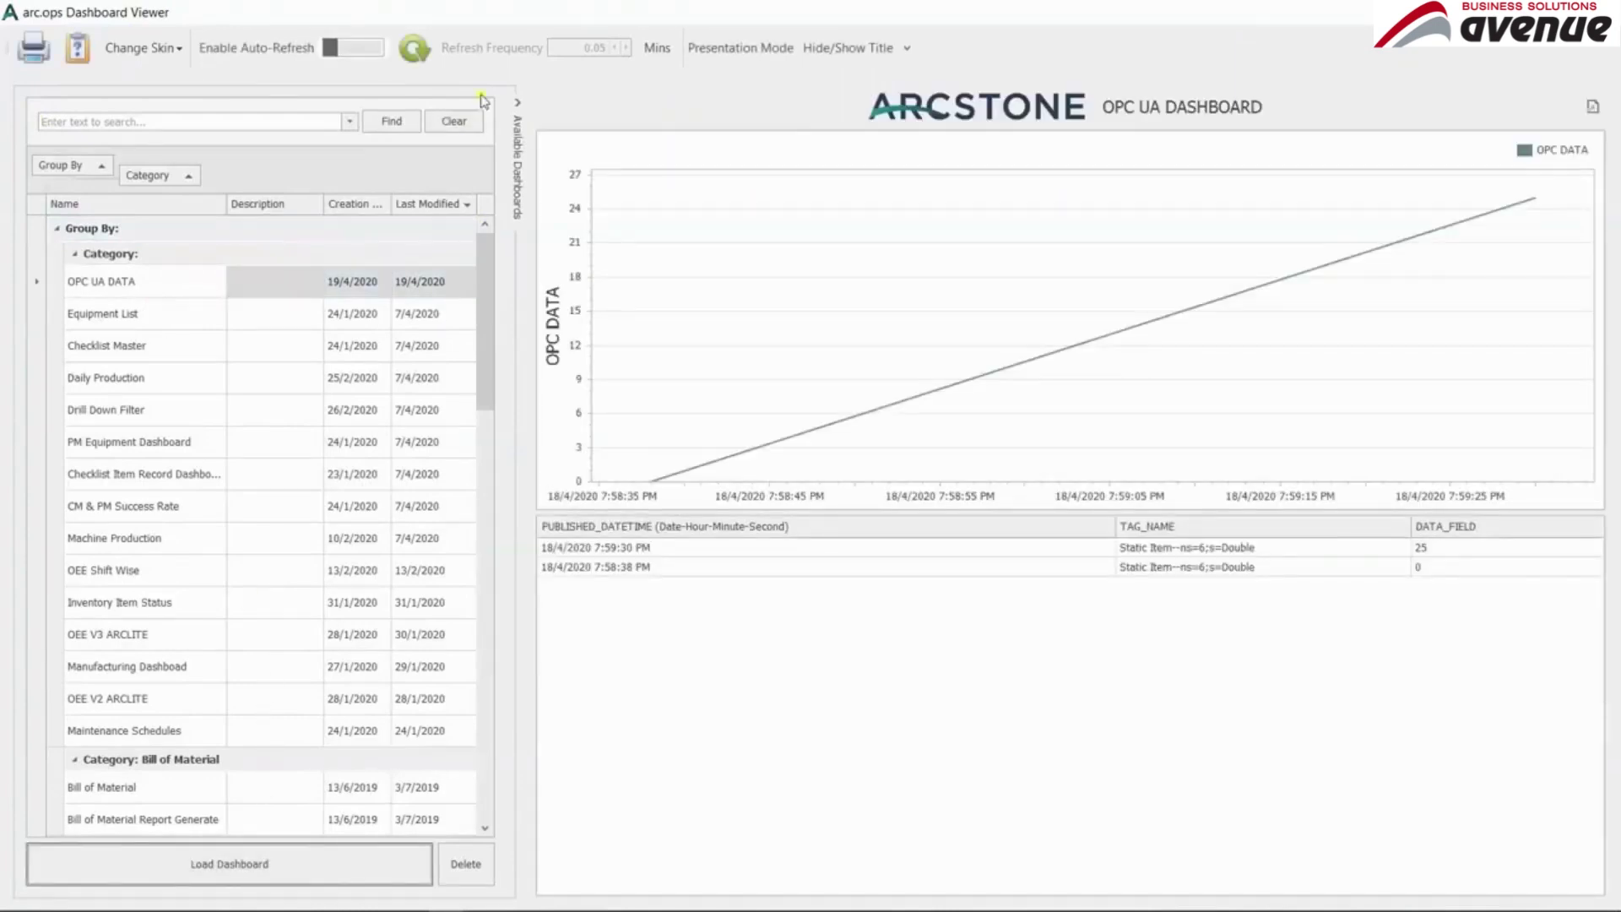
- Enable auto-refresh for the OPC UA dashboard with the dashboard list collapsed, and arrange Dashboard Viewer and Postman side by side
{"action": "left_click", "coordinate": [517, 102]}
{"action": "left_click", "coordinate": [376, 52]}
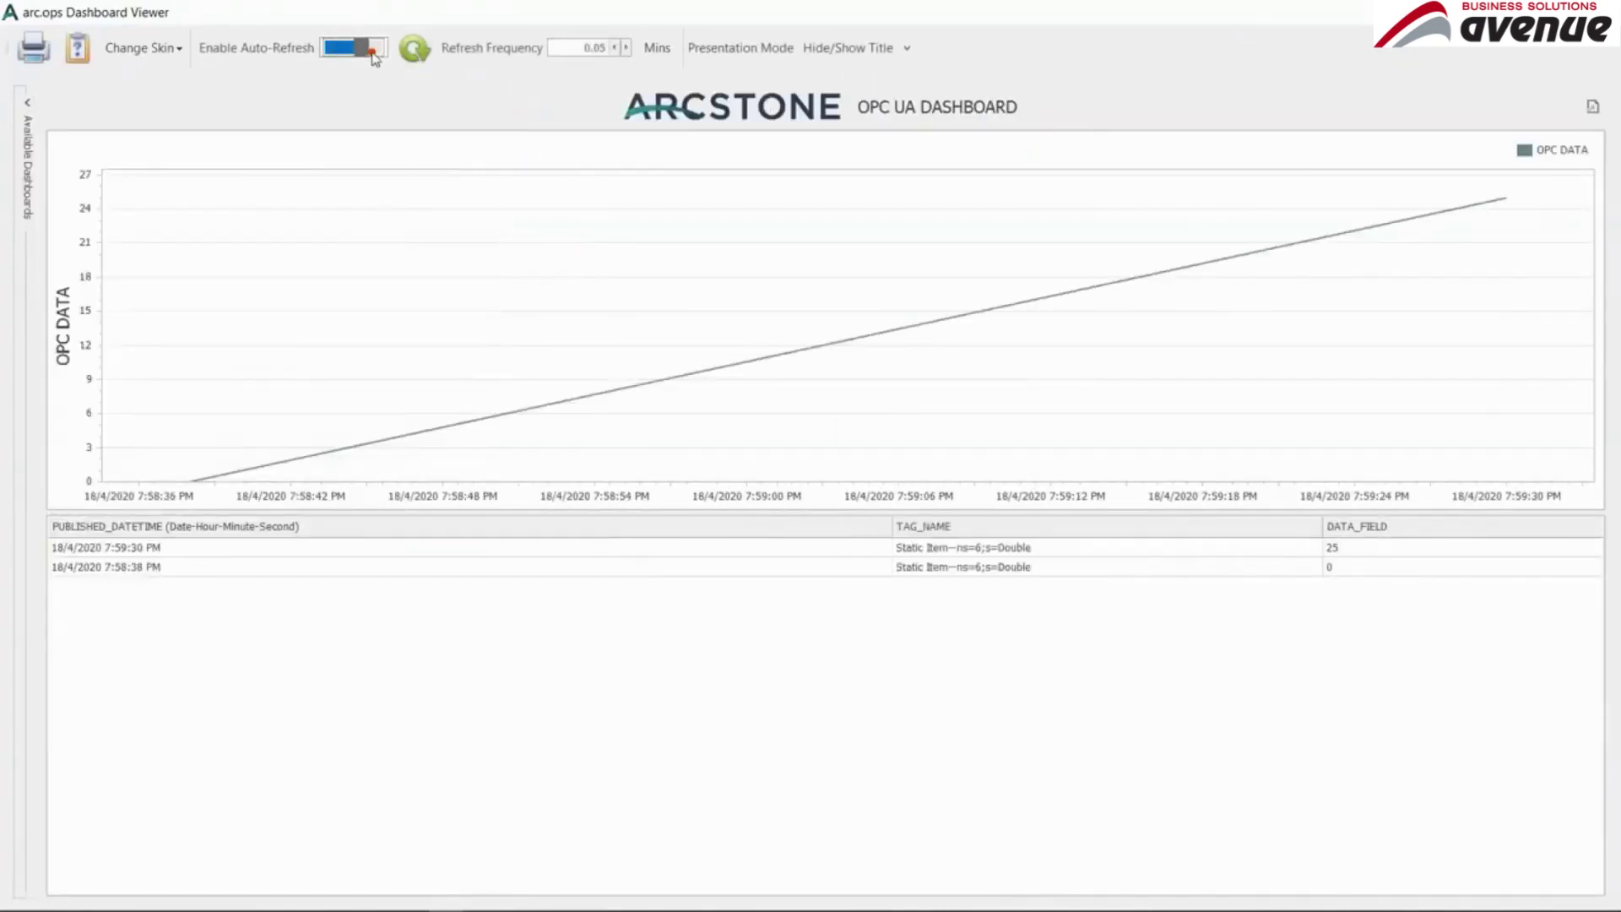
{"action": "key", "text": "alt+Tab"}
{"action": "key", "text": "alt+Tab"}
{"action": "key", "text": "alt+Tab"}
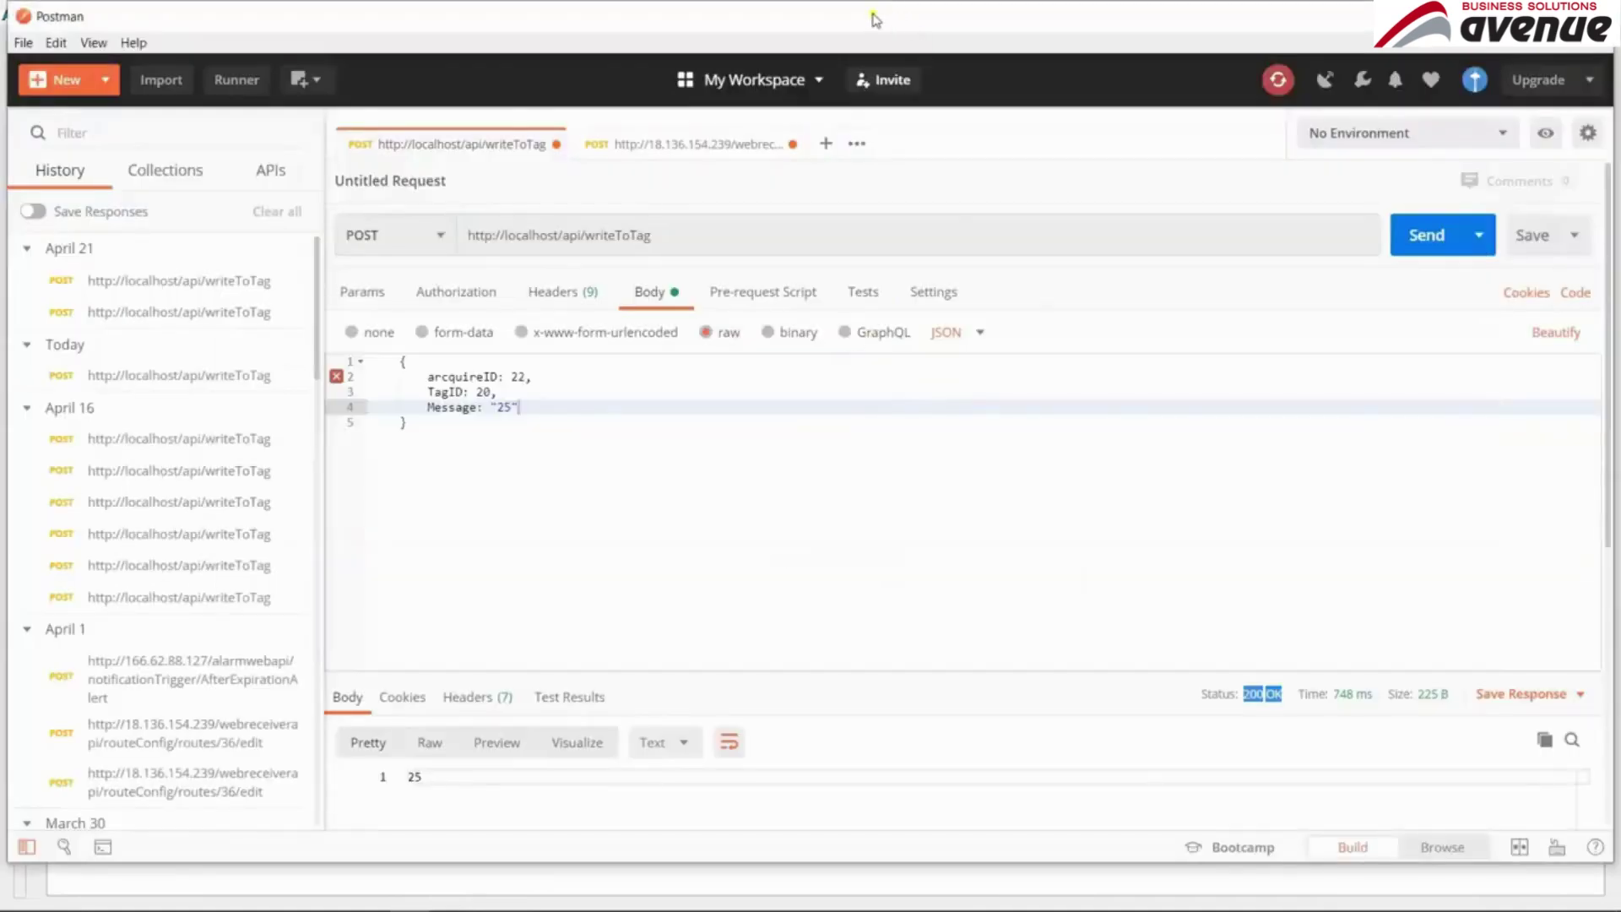
{"action": "left_click_drag", "start_coordinate": [875, 18], "coordinate": [1617, 265]}
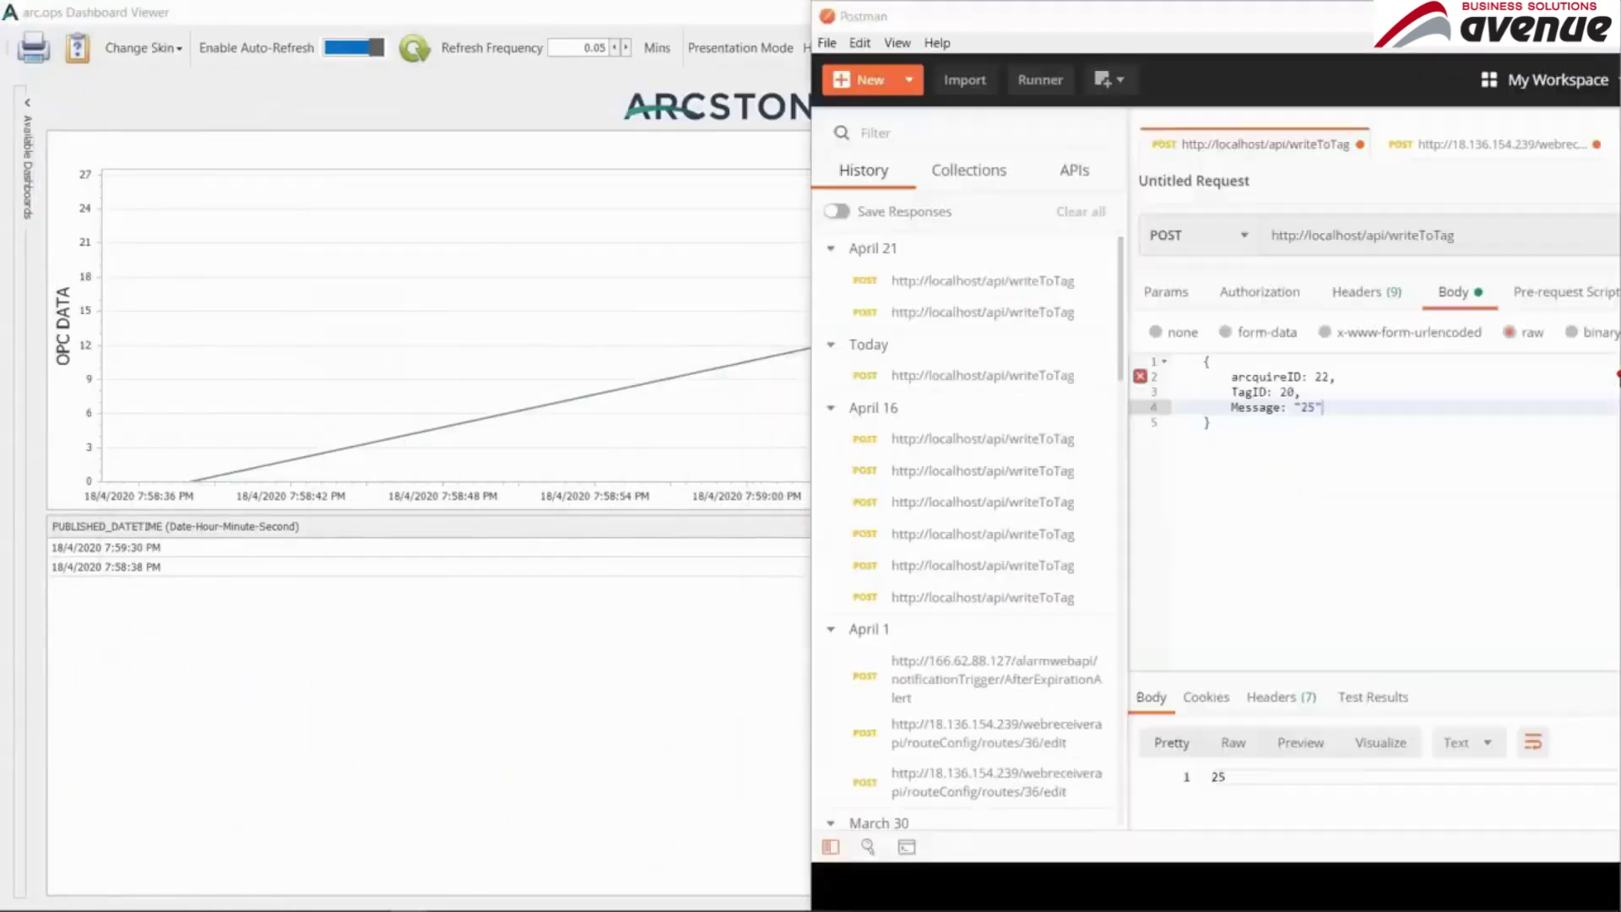
{"action": "left_click", "coordinate": [182, 280]}
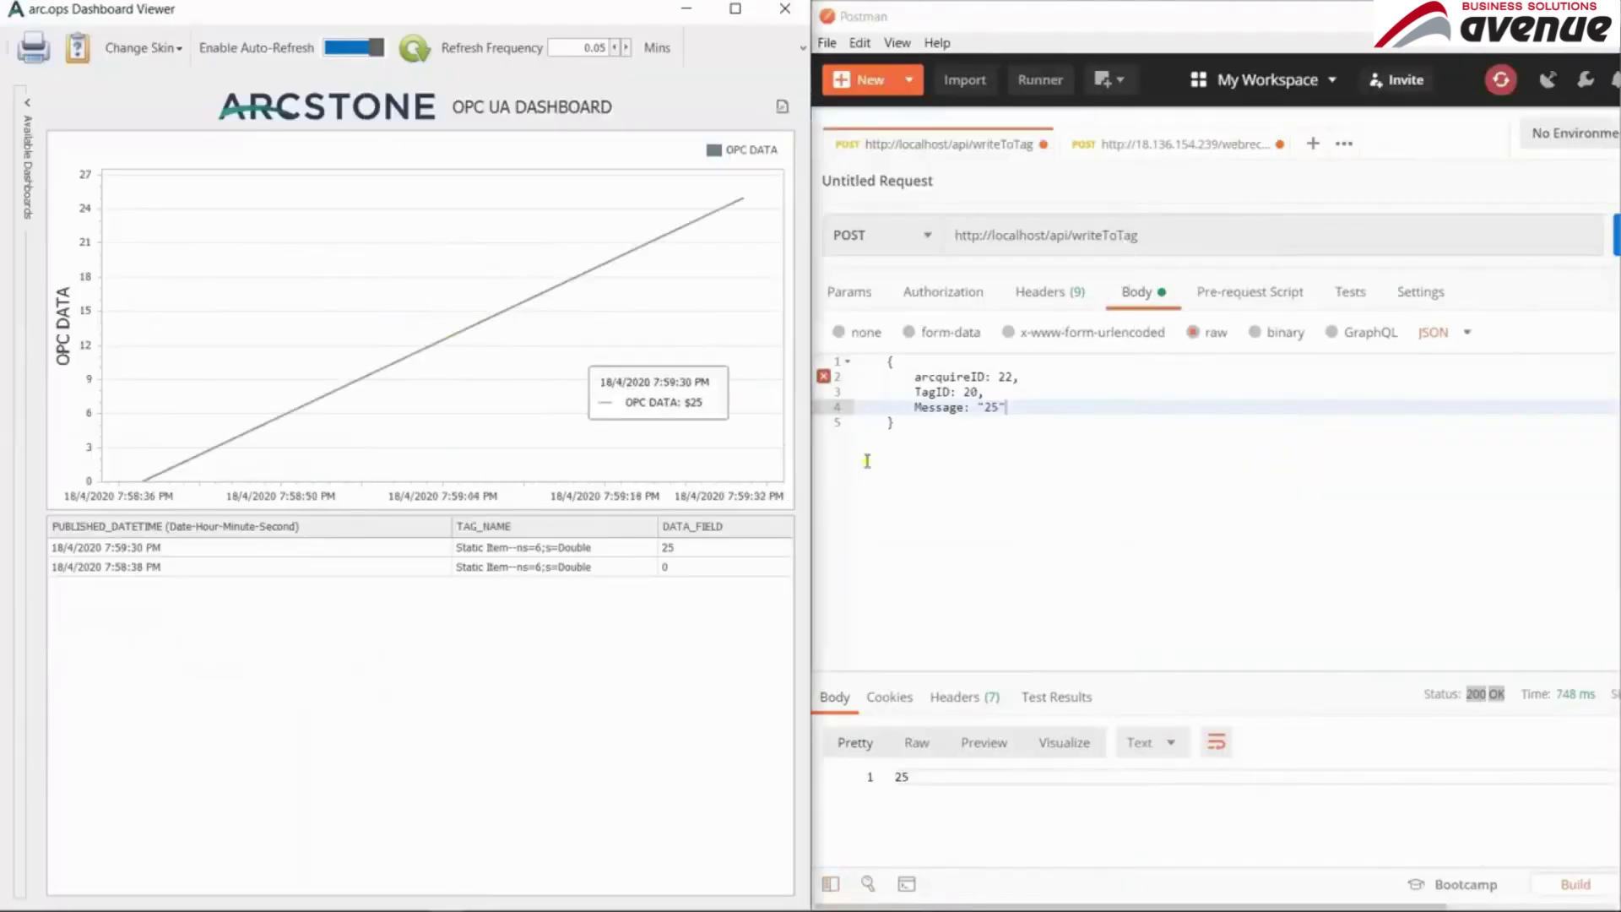
- In Postman, send the writeToTag request with message "11" and again with message "16"
{"action": "left_click", "coordinate": [1046, 412]}
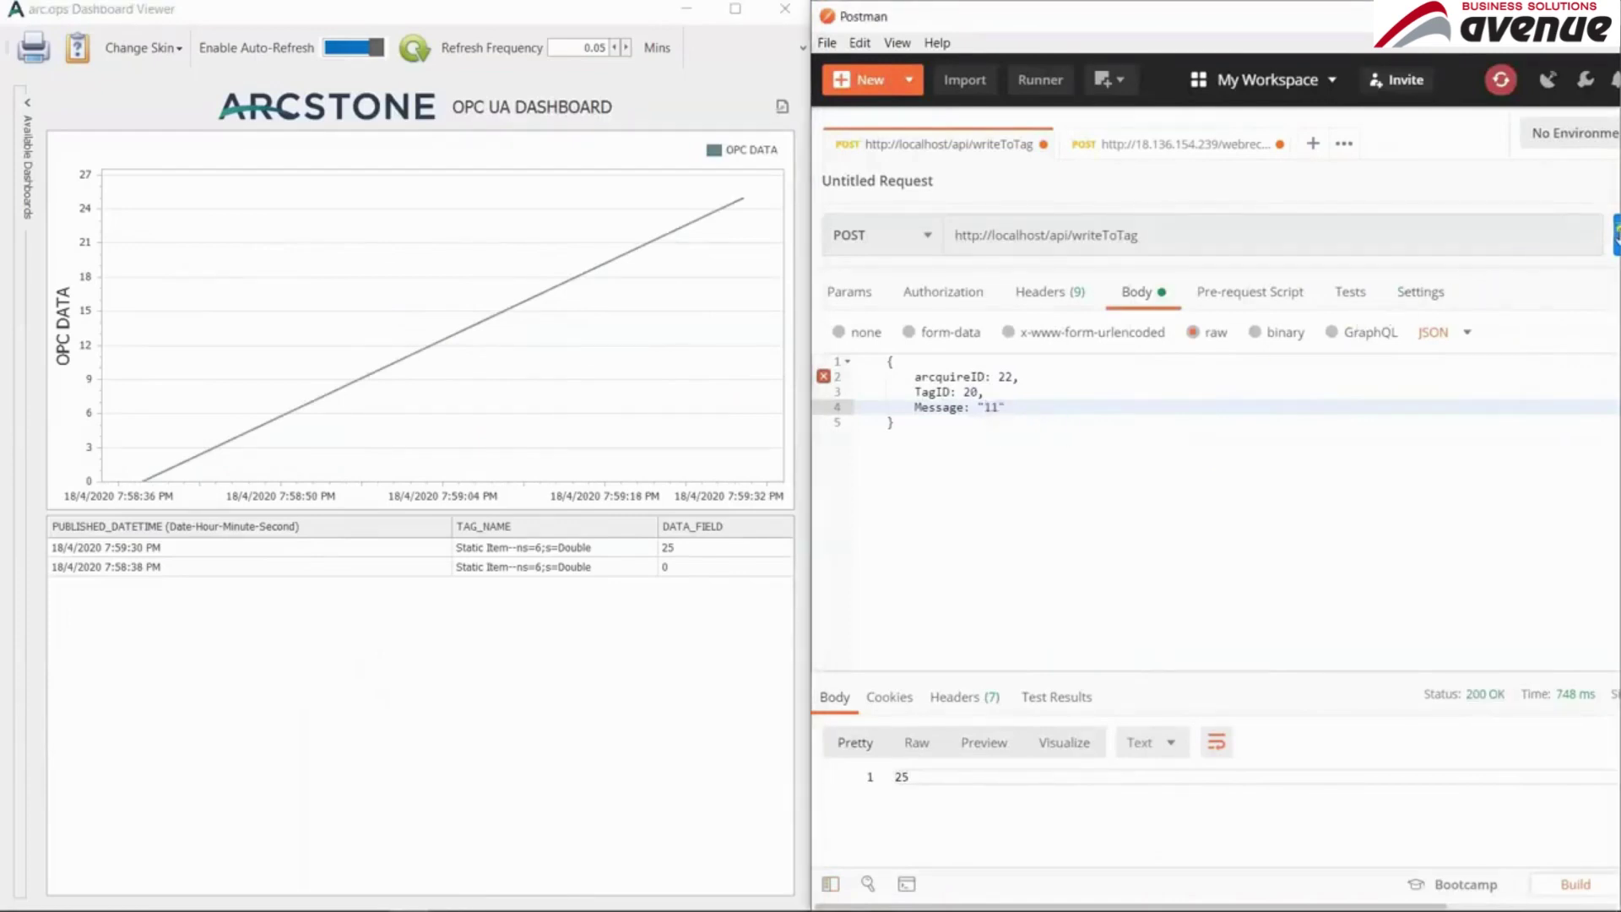
{"action": "key", "text": "ctrl+Return"}
{"action": "key", "text": "BackSpace"}
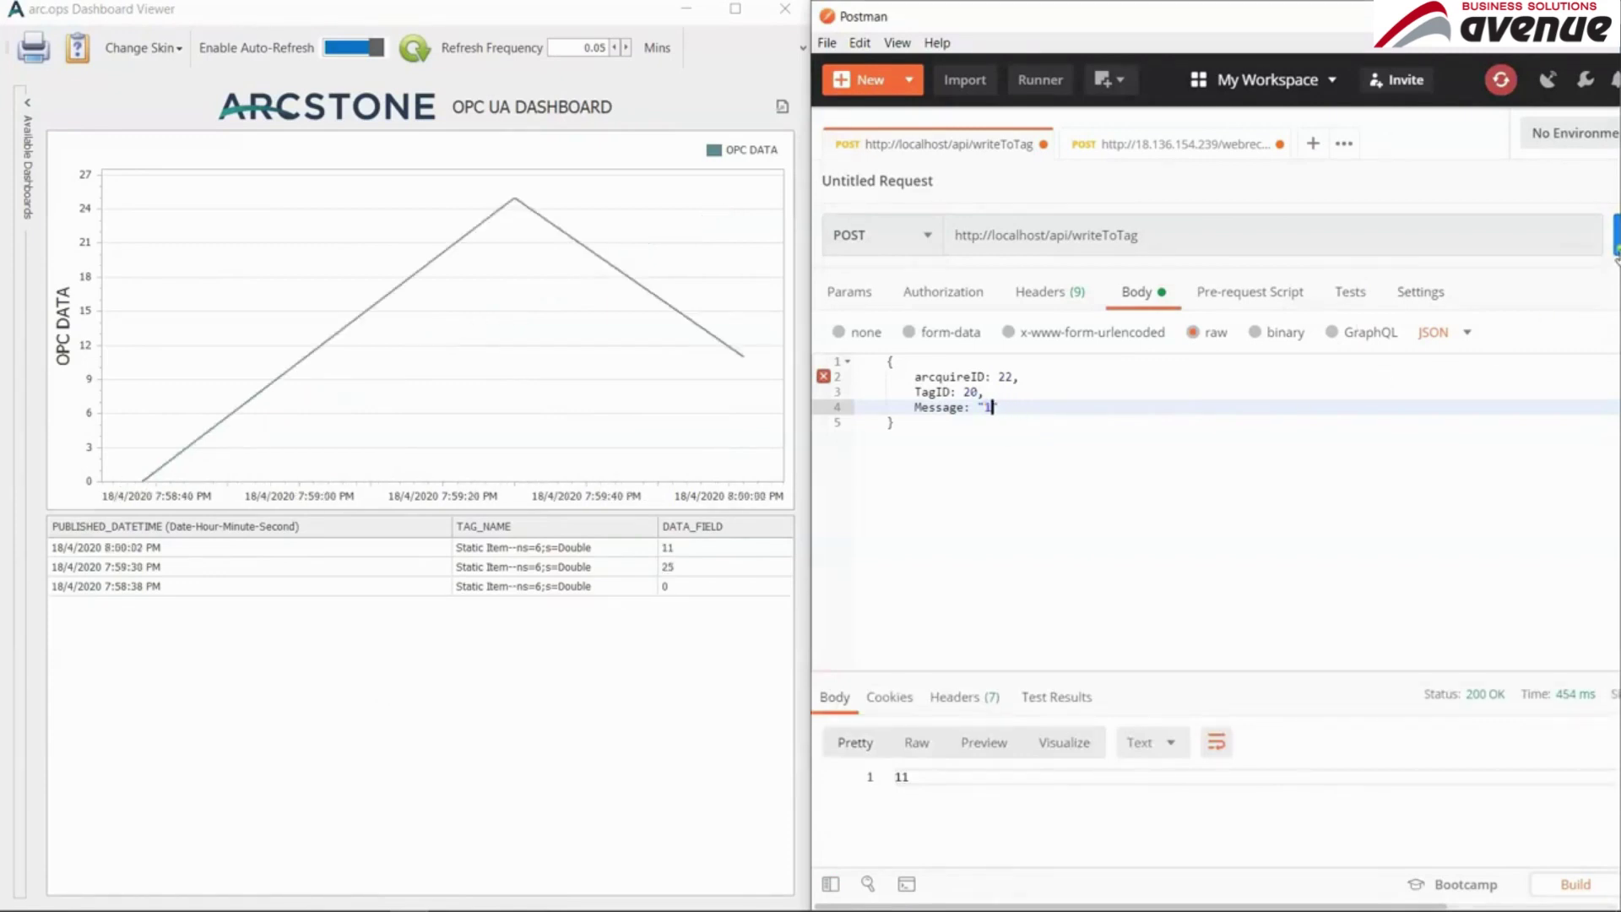
{"action": "type", "text": "16"}
{"action": "key", "text": "ctrl+Return"}
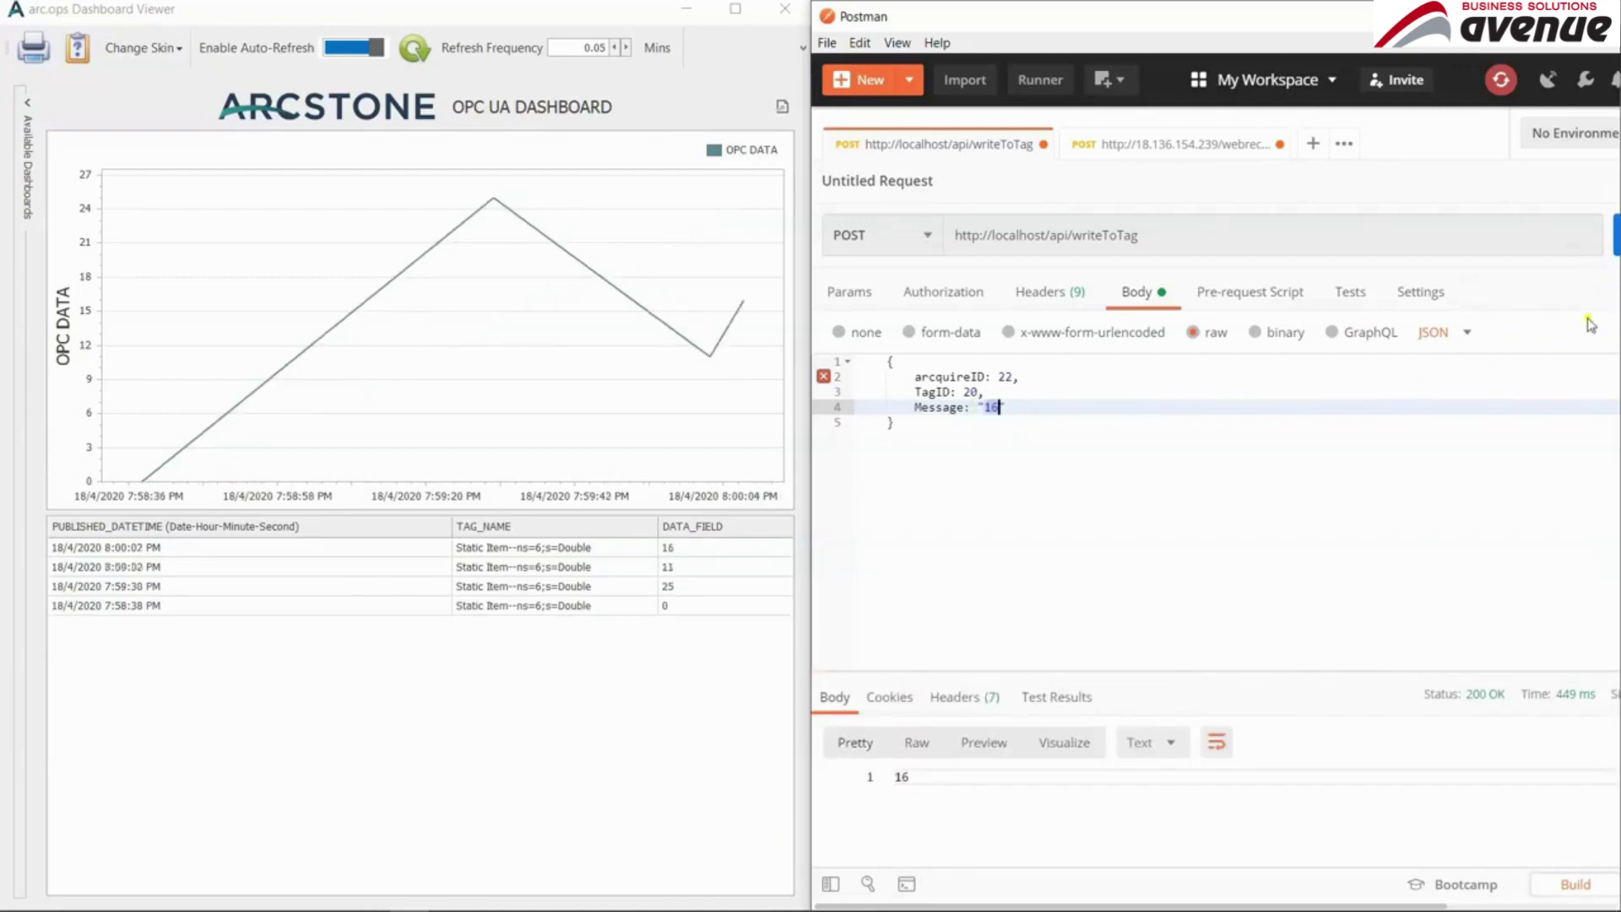
- Send further writeToTag requests with the messages "43", "4" and "14", one after another
{"action": "type", "text": "43"}
{"action": "key", "text": "ctrl+Return"}
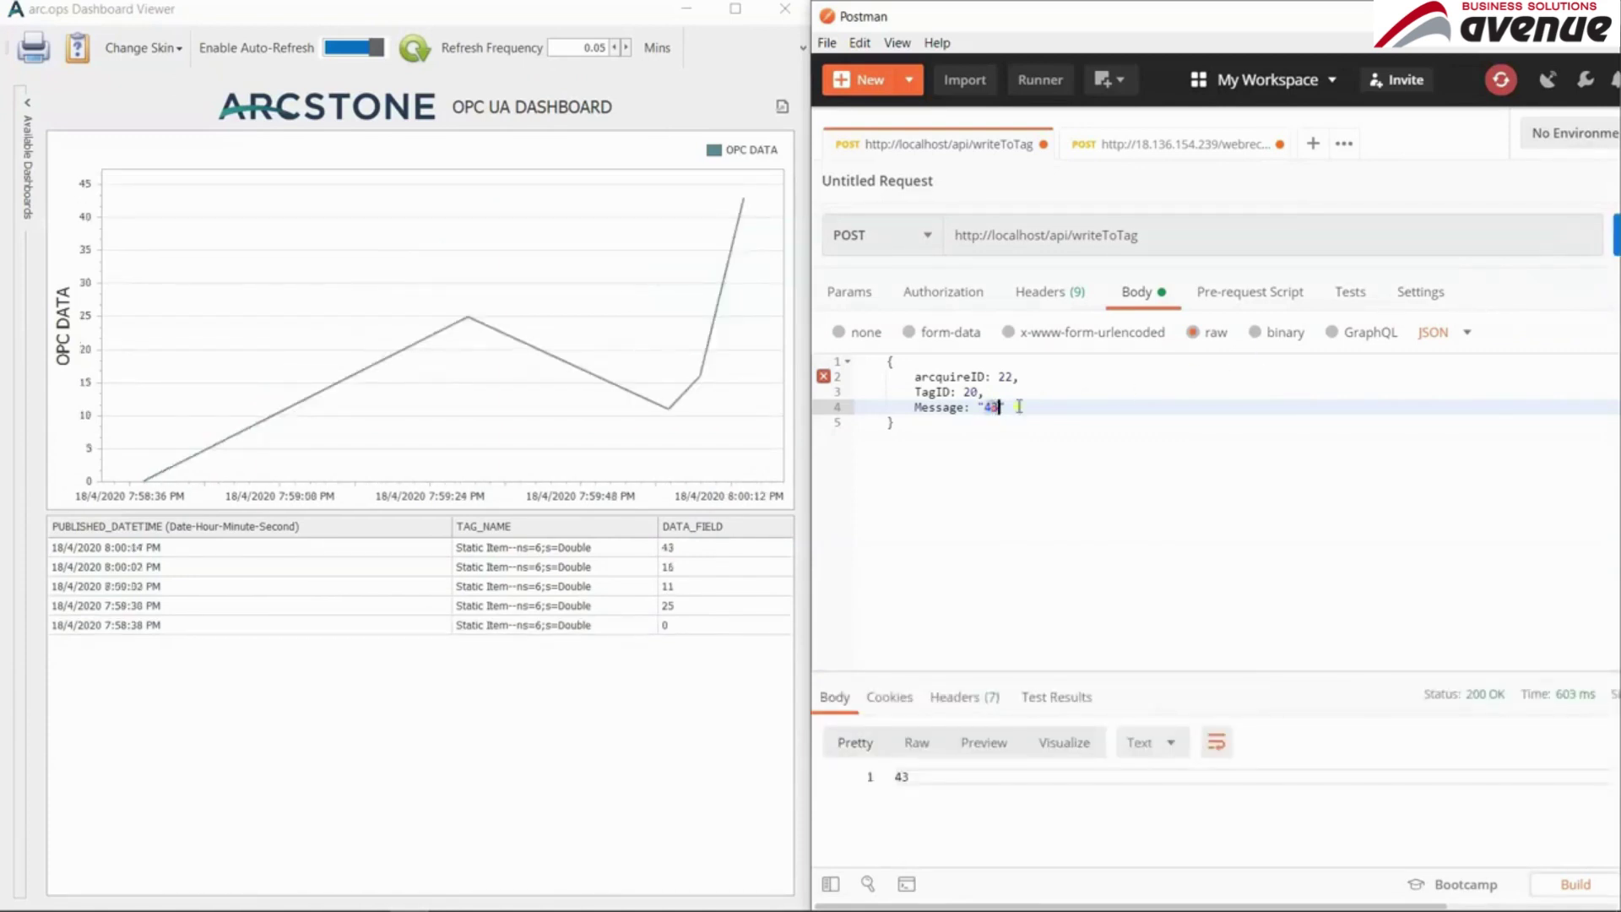
{"action": "left_click", "coordinate": [1616, 238]}
{"action": "left_click", "coordinate": [987, 408]}
{"action": "type", "text": "1"}
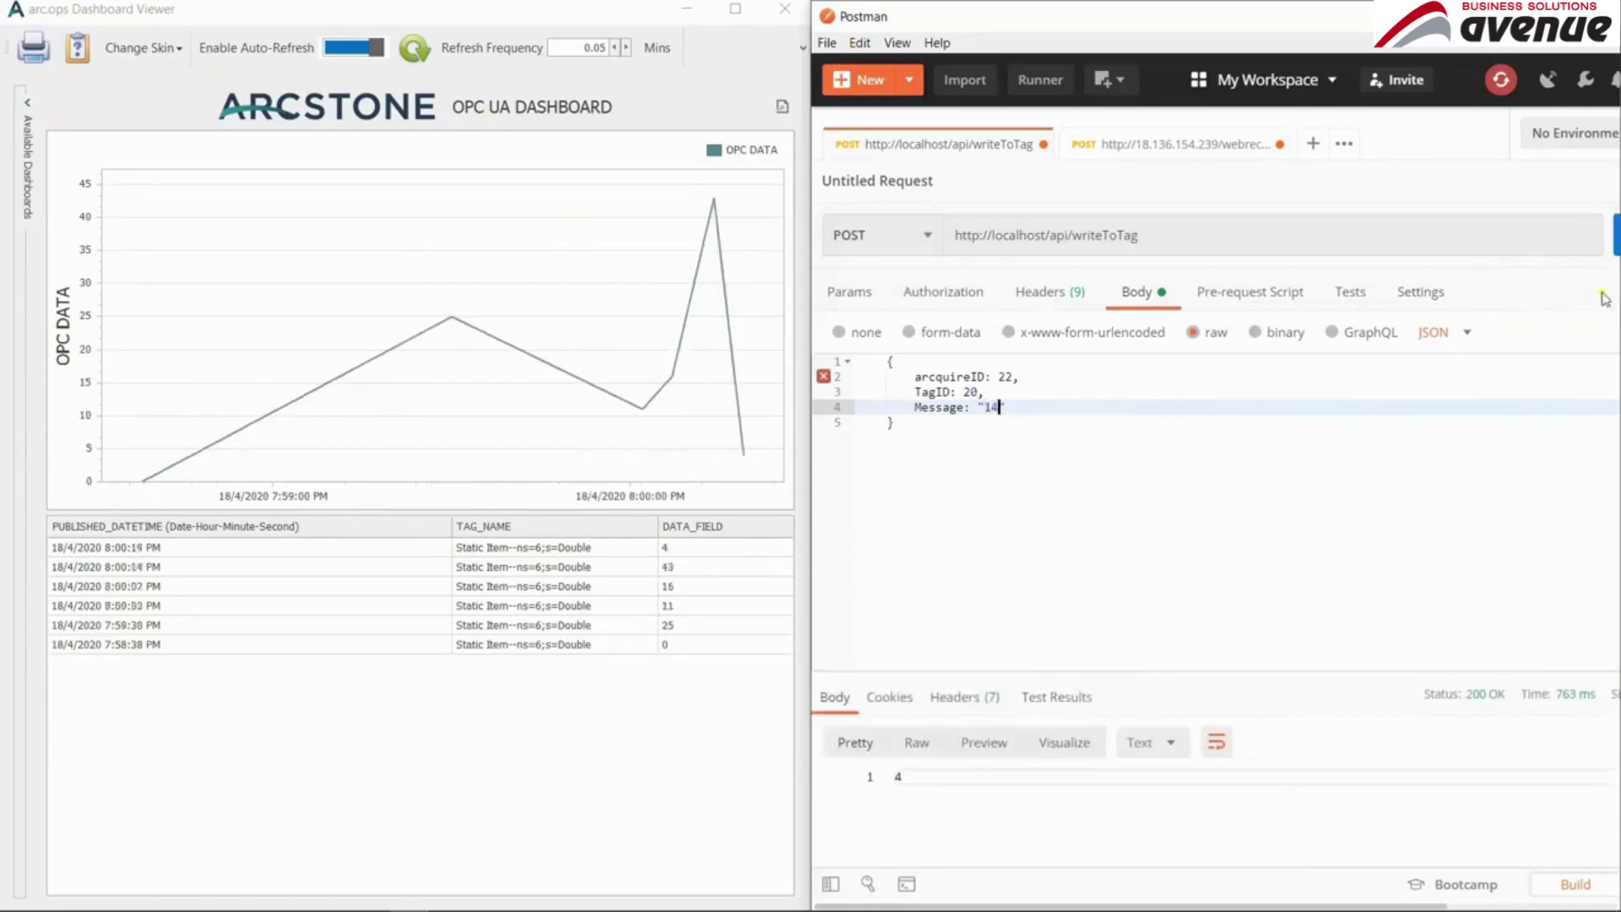
{"action": "left_click", "coordinate": [1617, 245]}
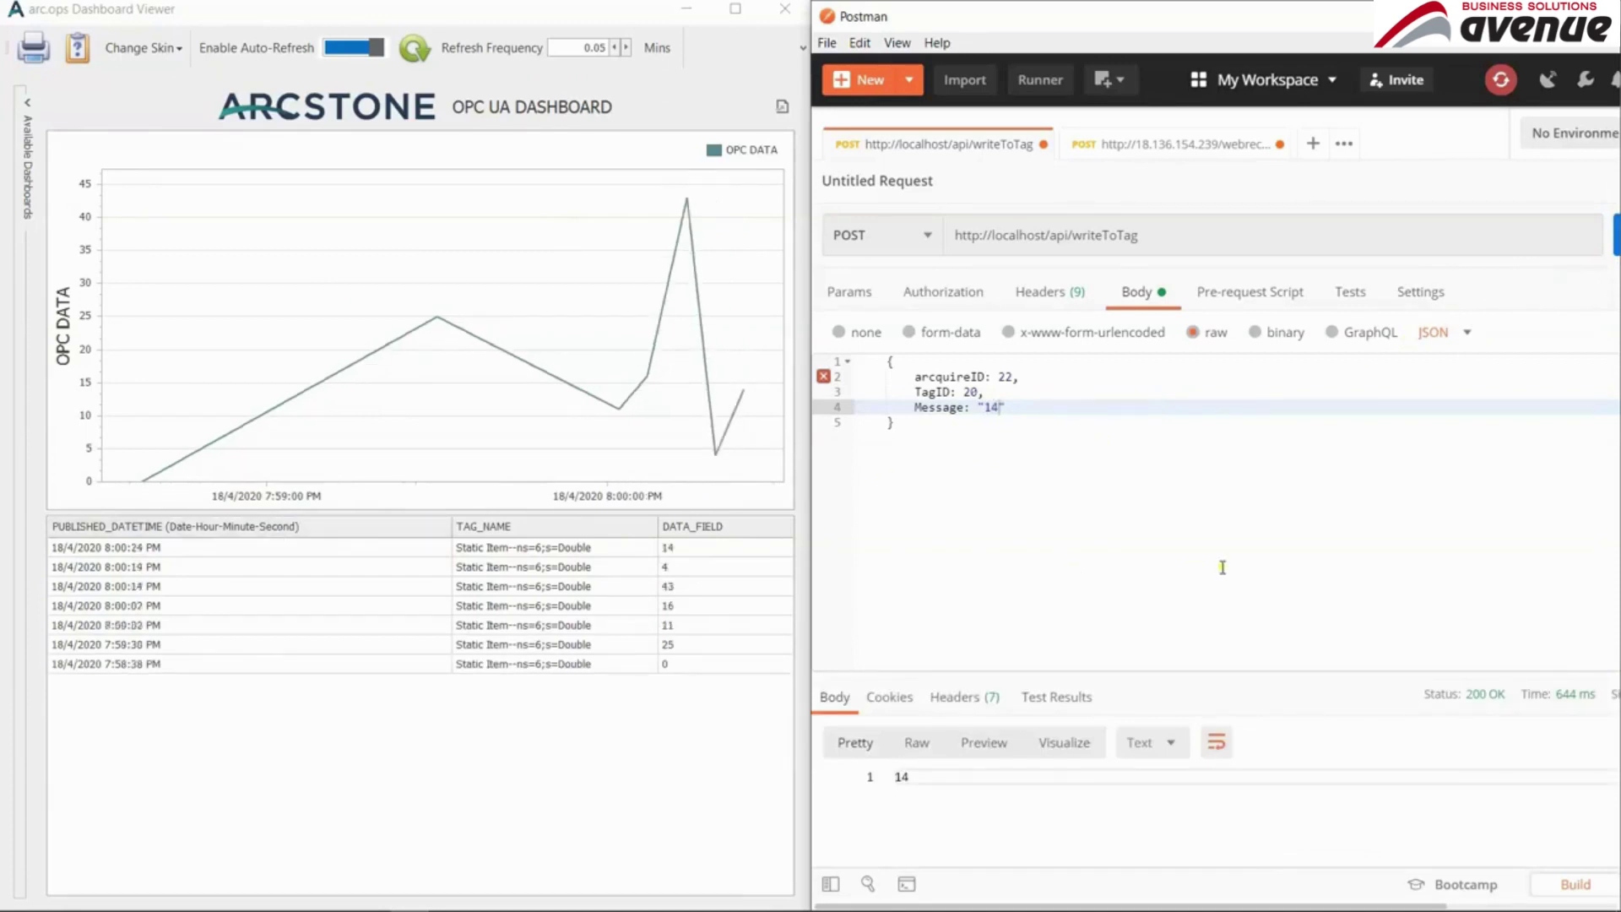
- Switch to arc.quire in Chrome and stop the OPC UA TEST profile
{"action": "key", "text": "alt+Tab"}
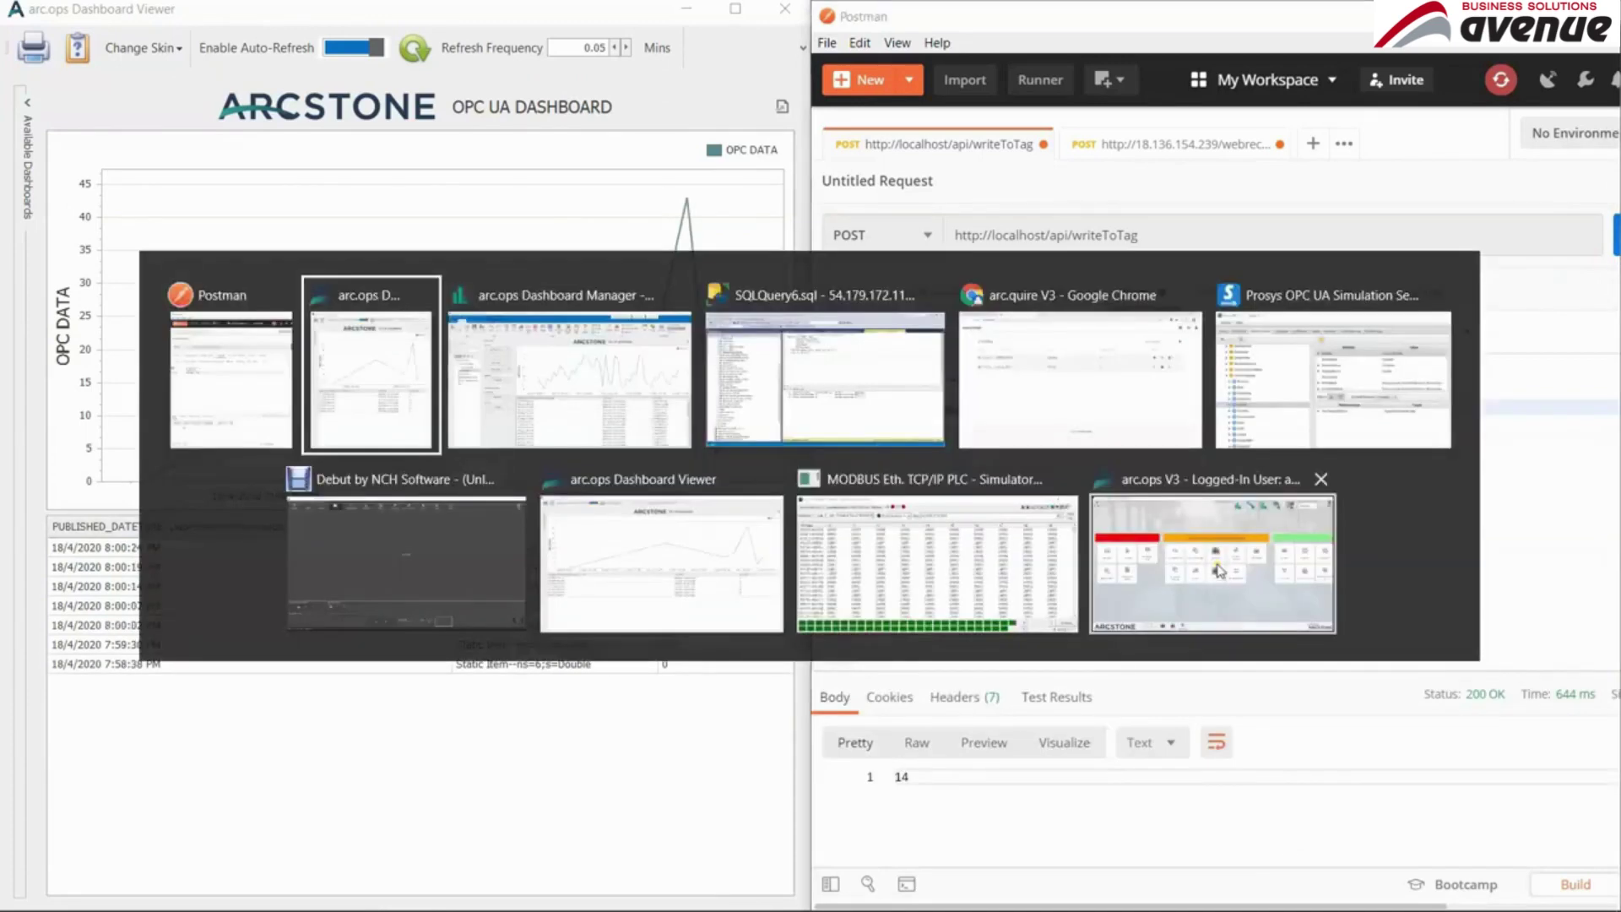
{"action": "key", "text": "alt+Tab"}
{"action": "key", "text": "alt+Tab"}
{"action": "key", "text": "alt+Tab"}
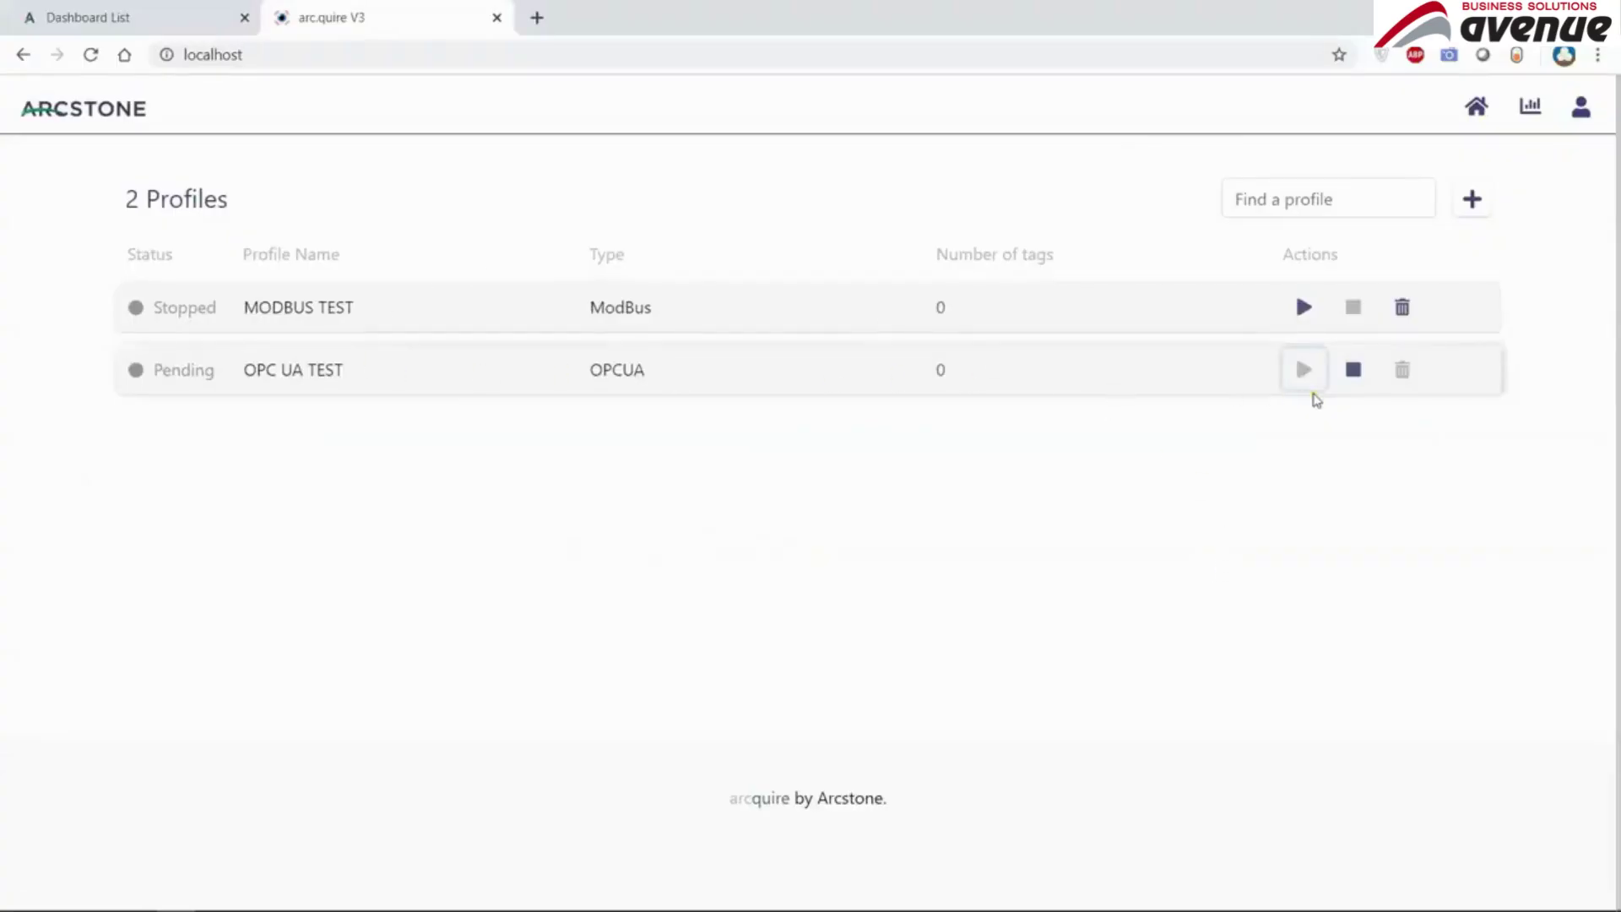
{"action": "left_click", "coordinate": [1353, 370]}
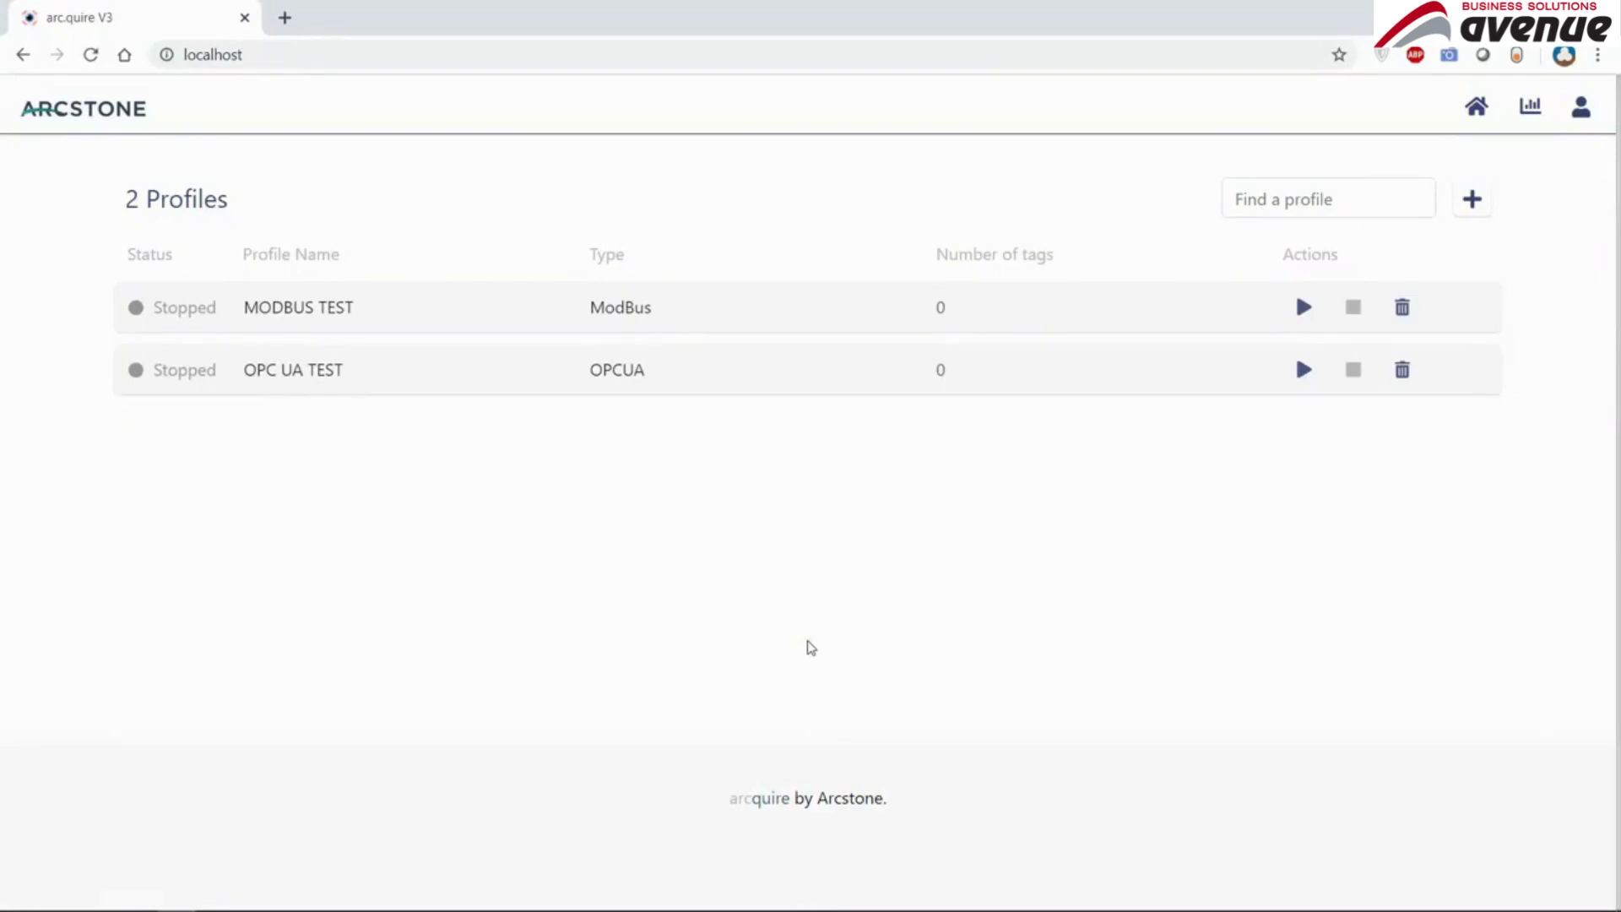
- Start a new arc.quire profile with data provider type EthernetClient and import type Database
{"action": "left_click", "coordinate": [1473, 201]}
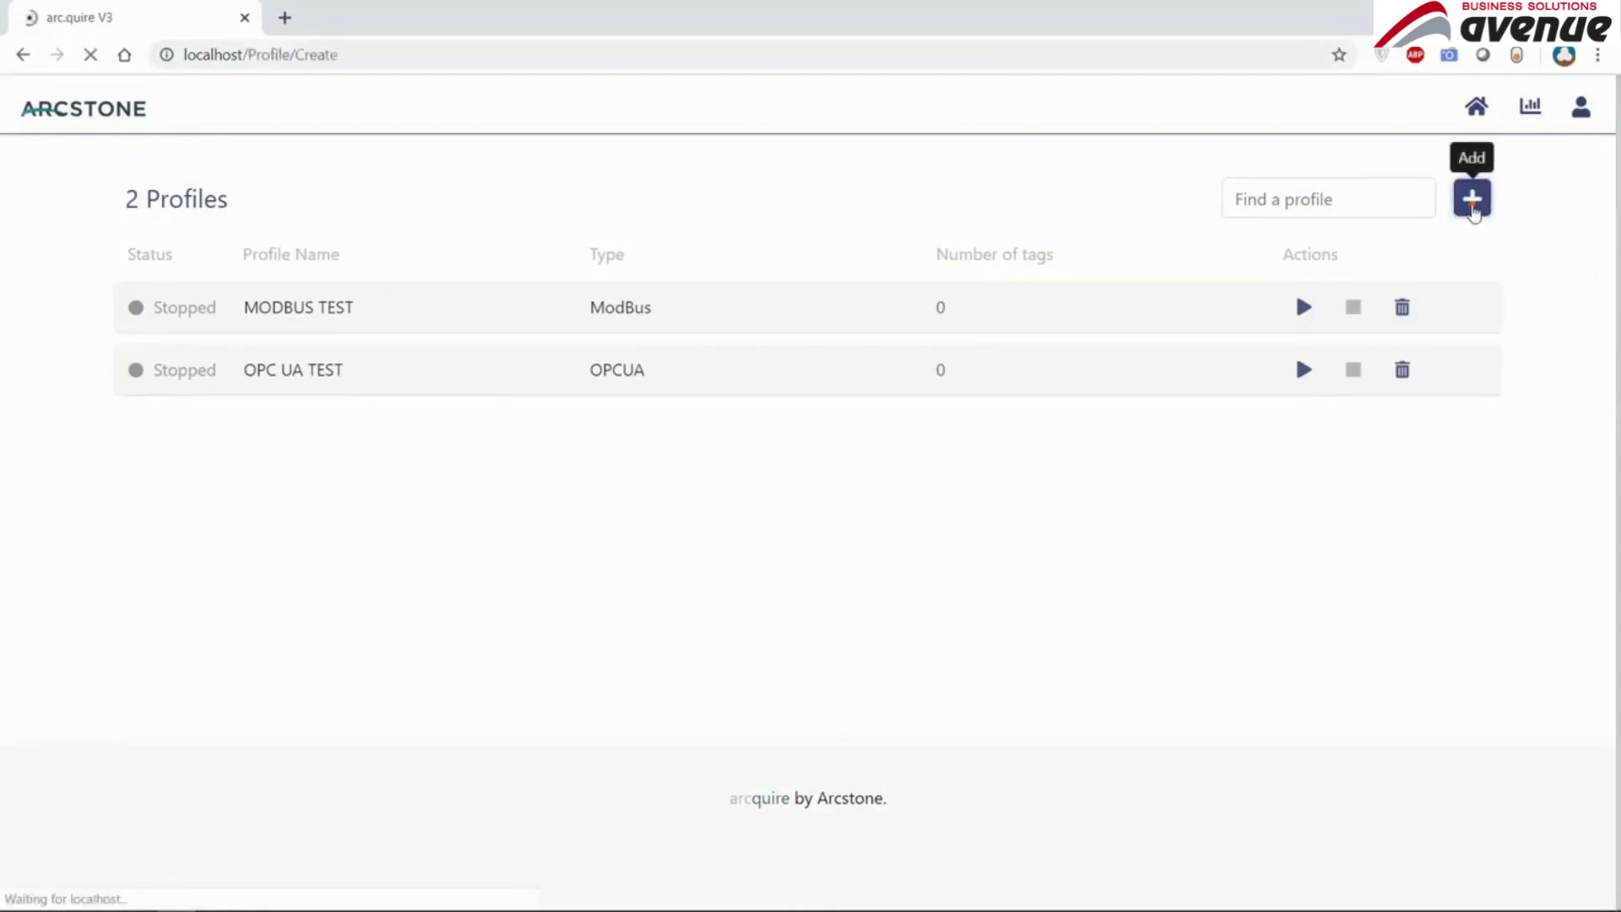
{"action": "left_click", "coordinate": [582, 504]}
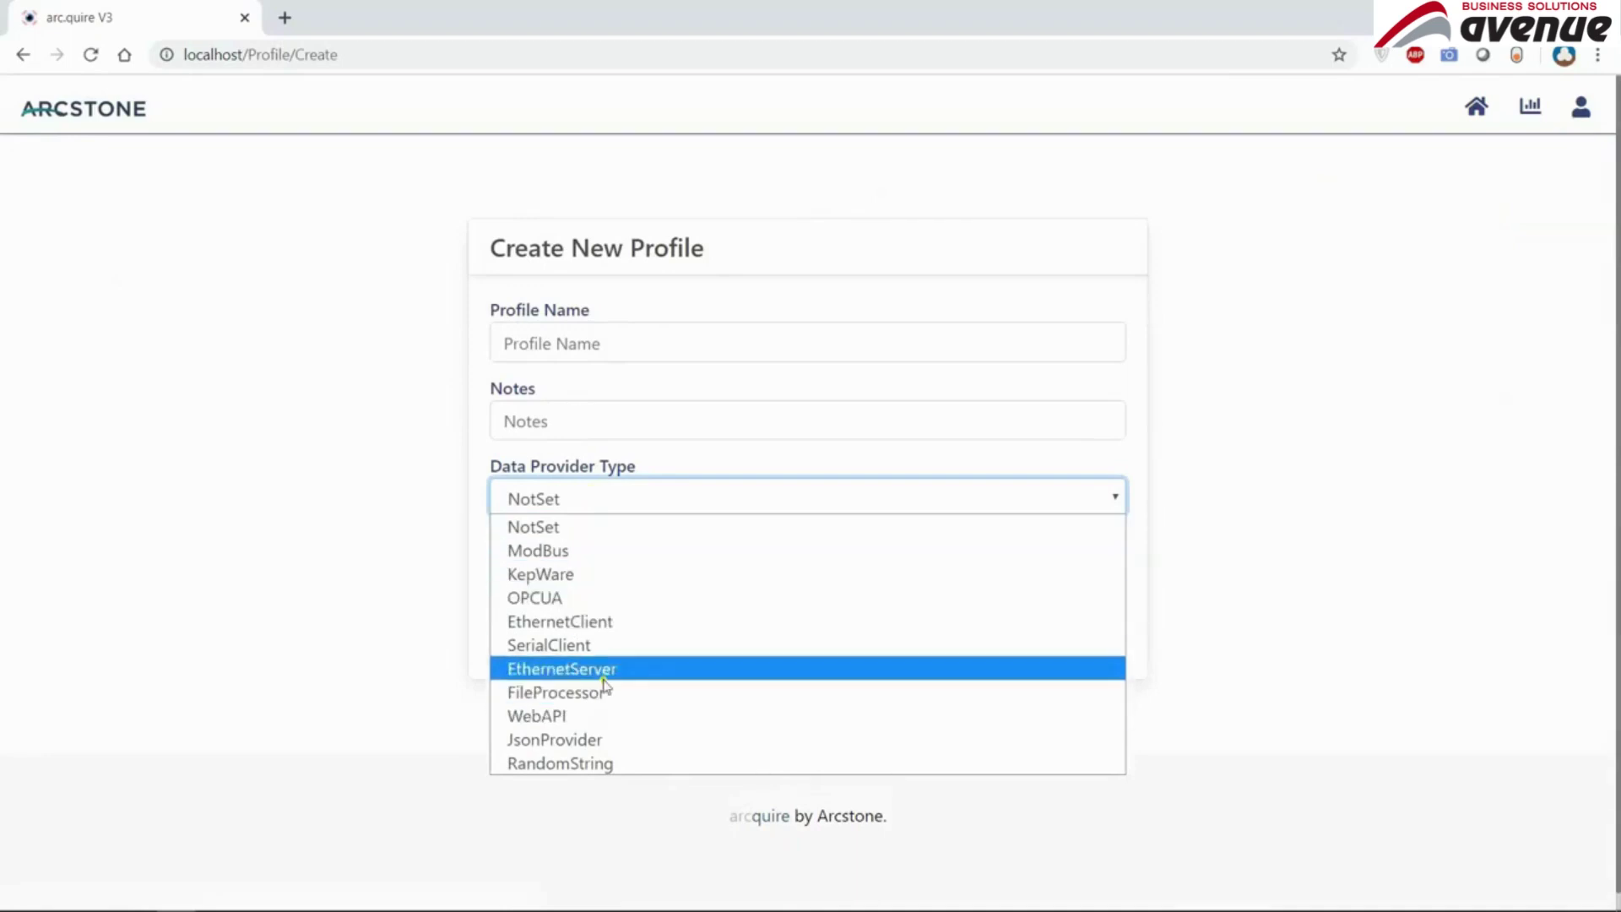
{"action": "left_click", "coordinate": [618, 622]}
{"action": "left_click", "coordinate": [621, 581]}
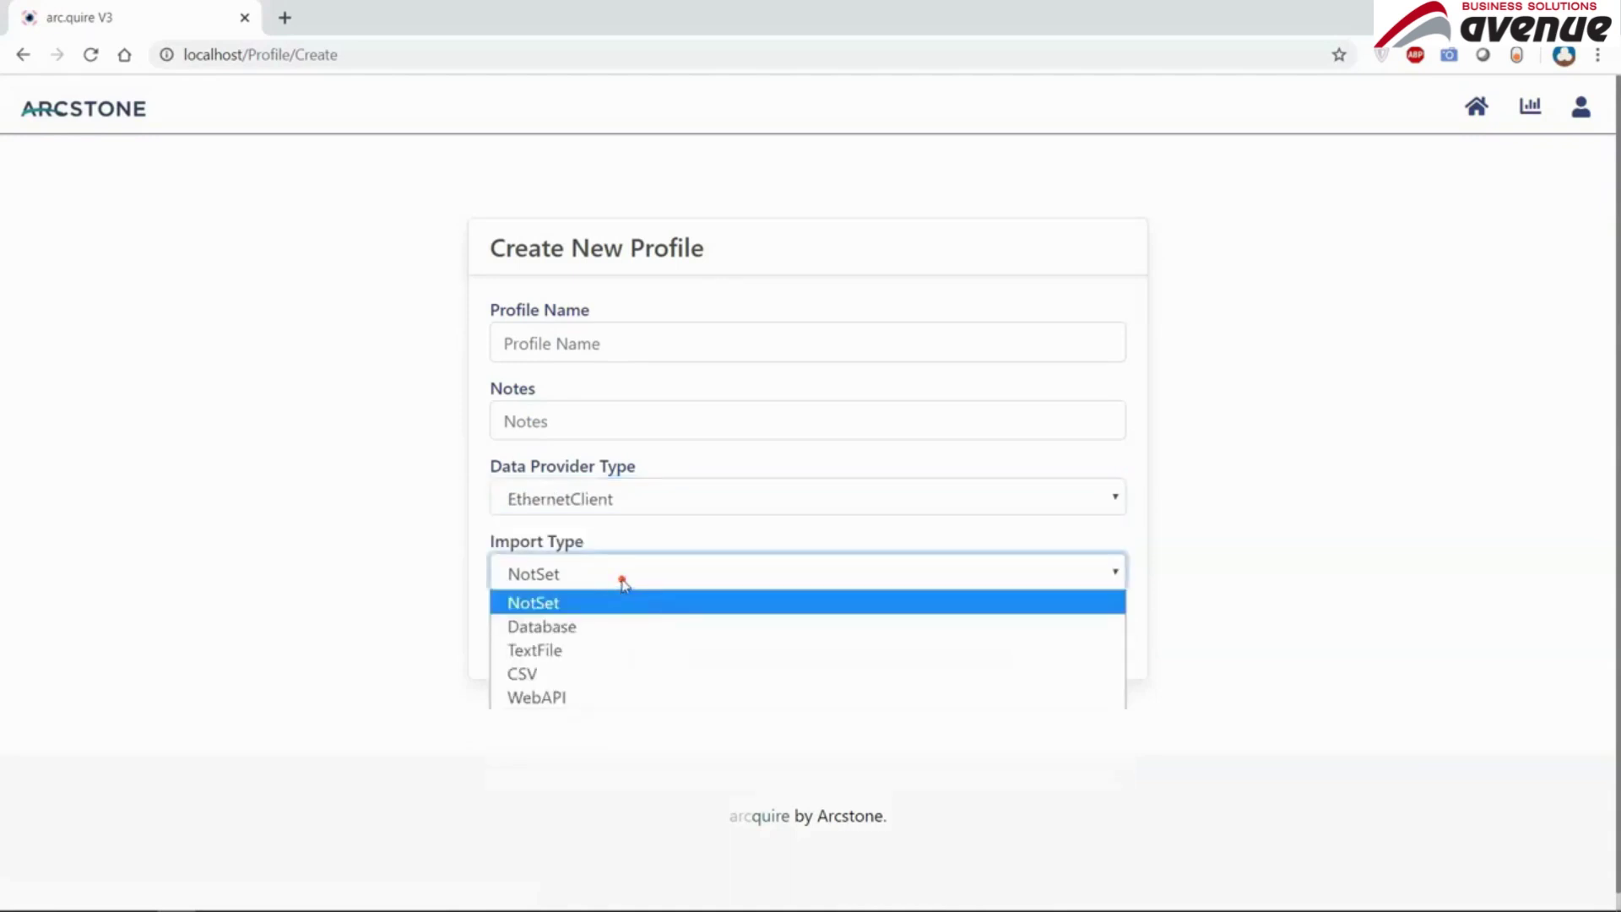
{"action": "left_click", "coordinate": [608, 632]}
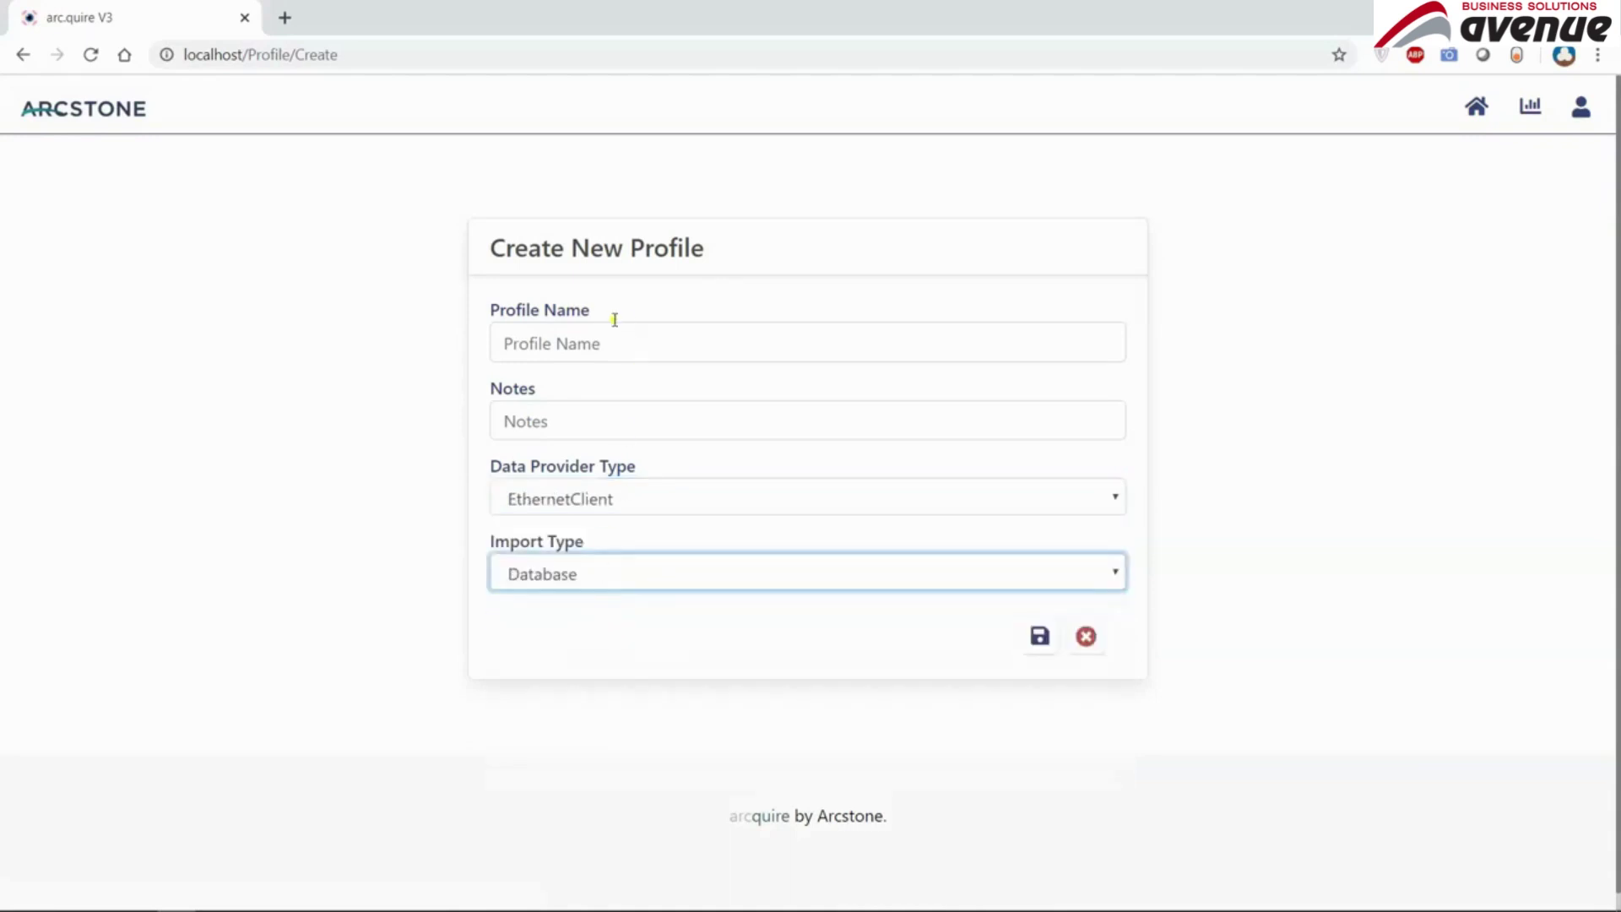
- Name the new profile Ethernet Client, enter Description as its notes, and save it
{"action": "left_click", "coordinate": [581, 346]}
{"action": "type", "text": "Ethernet "}
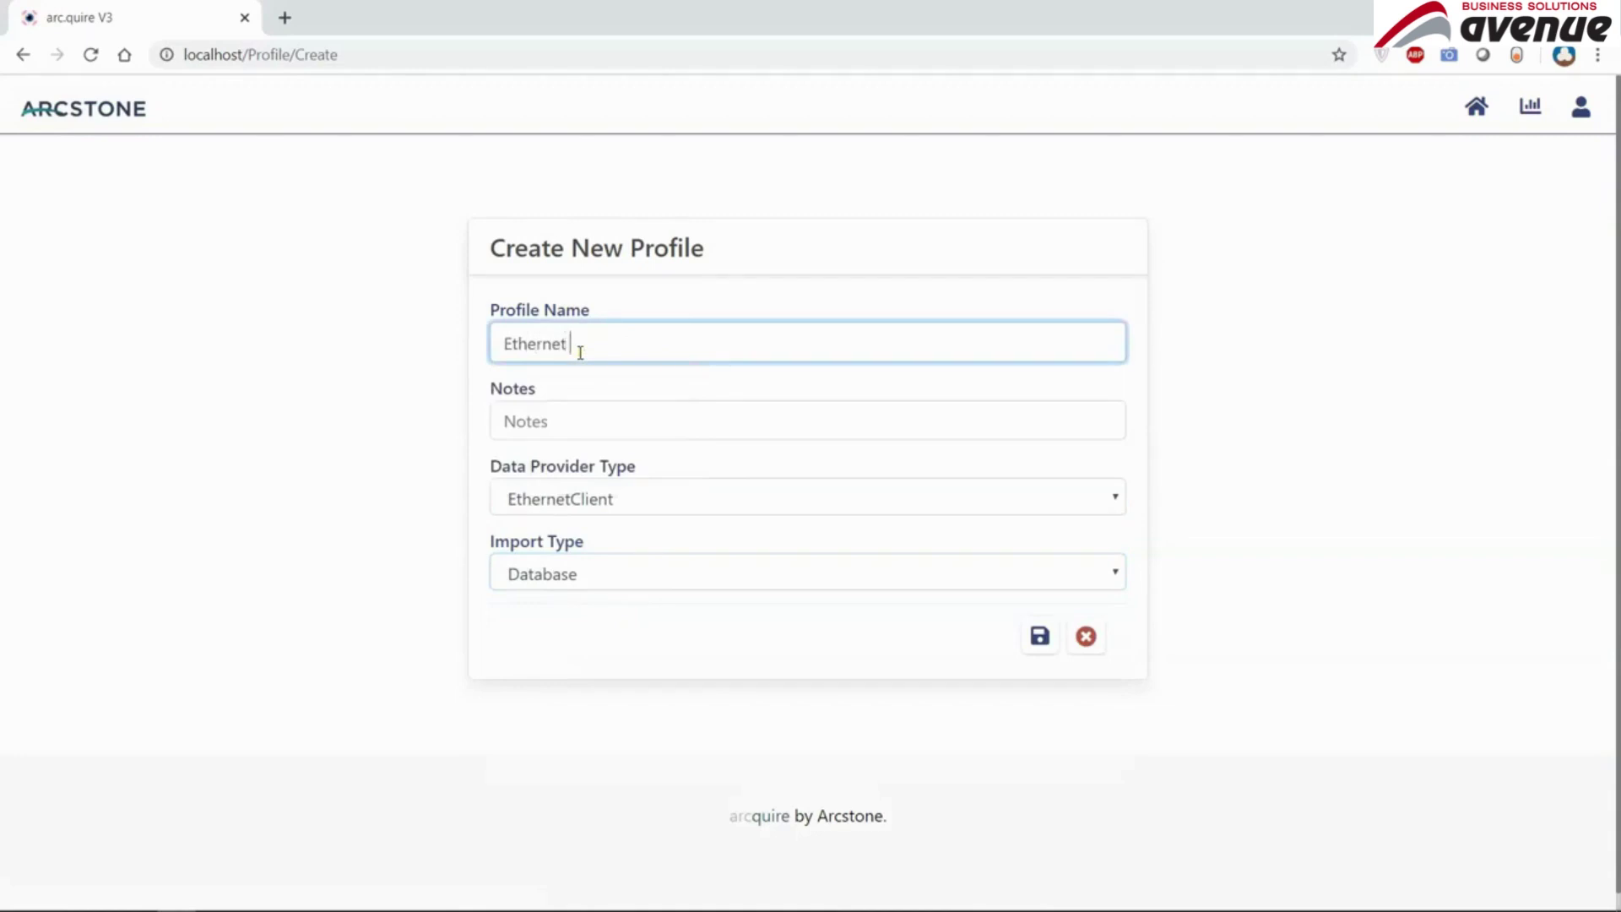
{"action": "type", "text": "Client"}
{"action": "key", "text": "Tab"}
{"action": "type", "text": "Descript"}
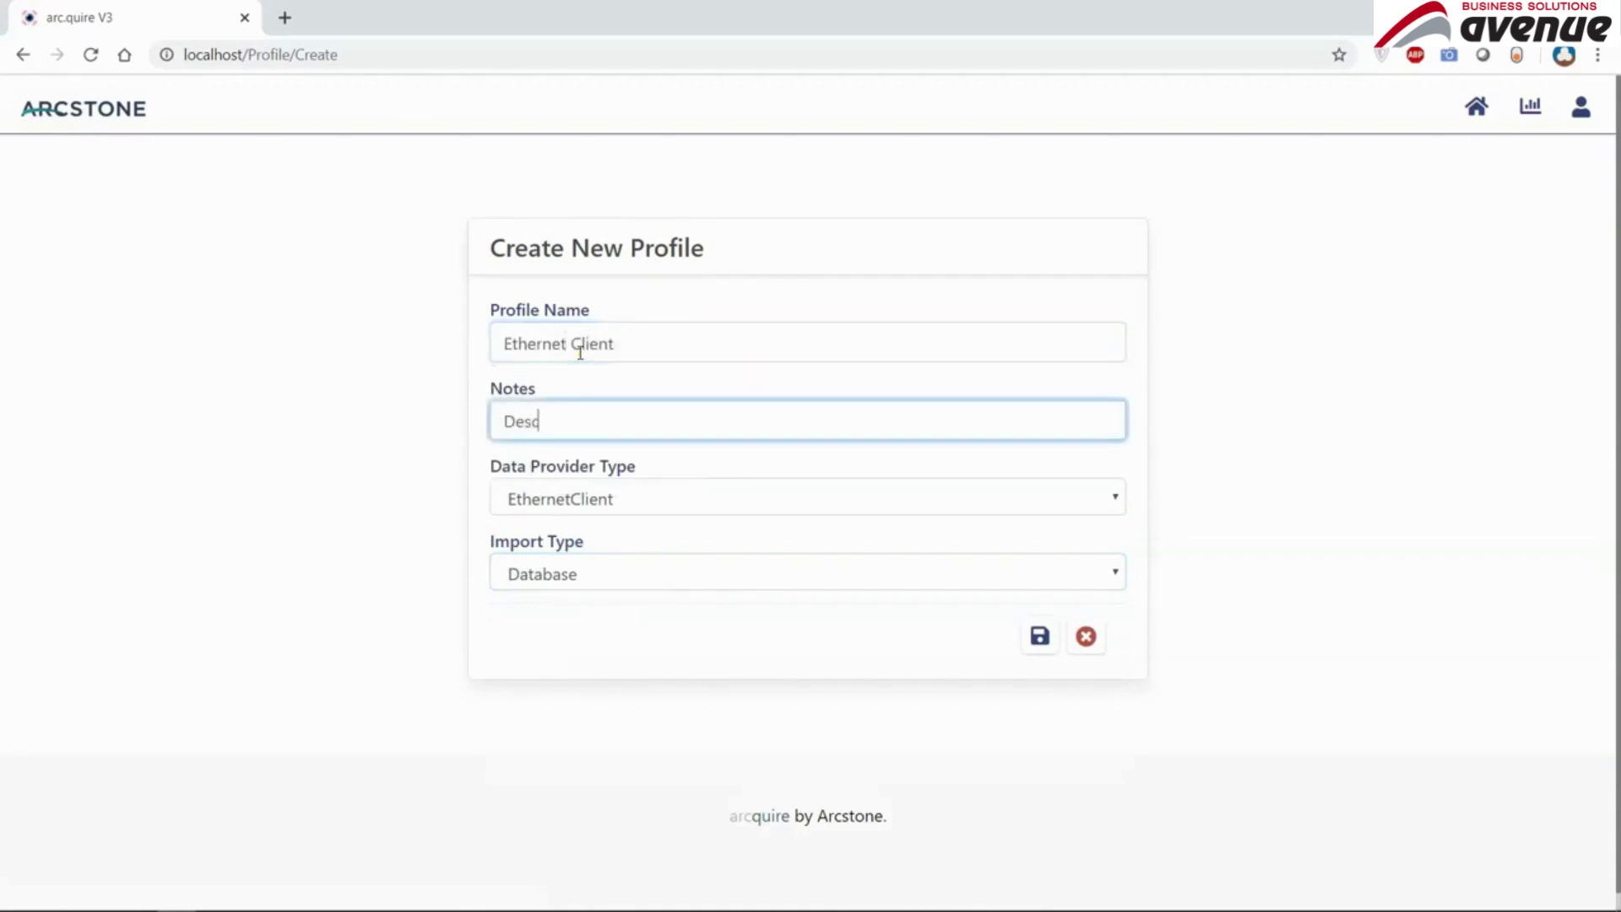
{"action": "left_click", "coordinate": [1040, 639]}
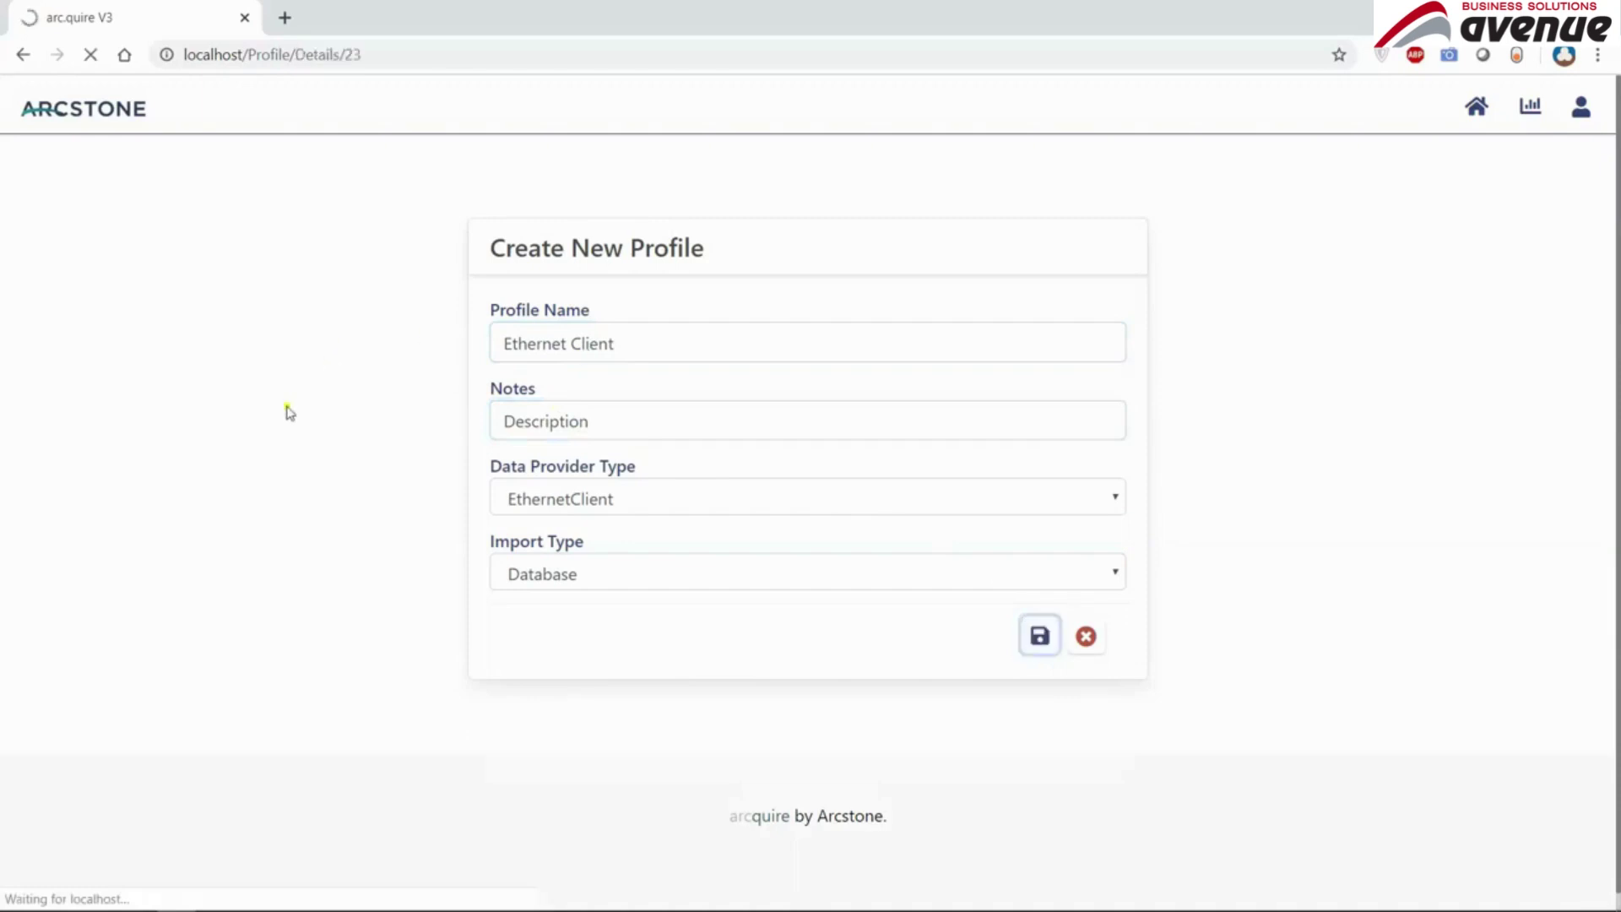
- Open the Ethernet Client profile's provider settings for editing
{"action": "left_click", "coordinate": [199, 203]}
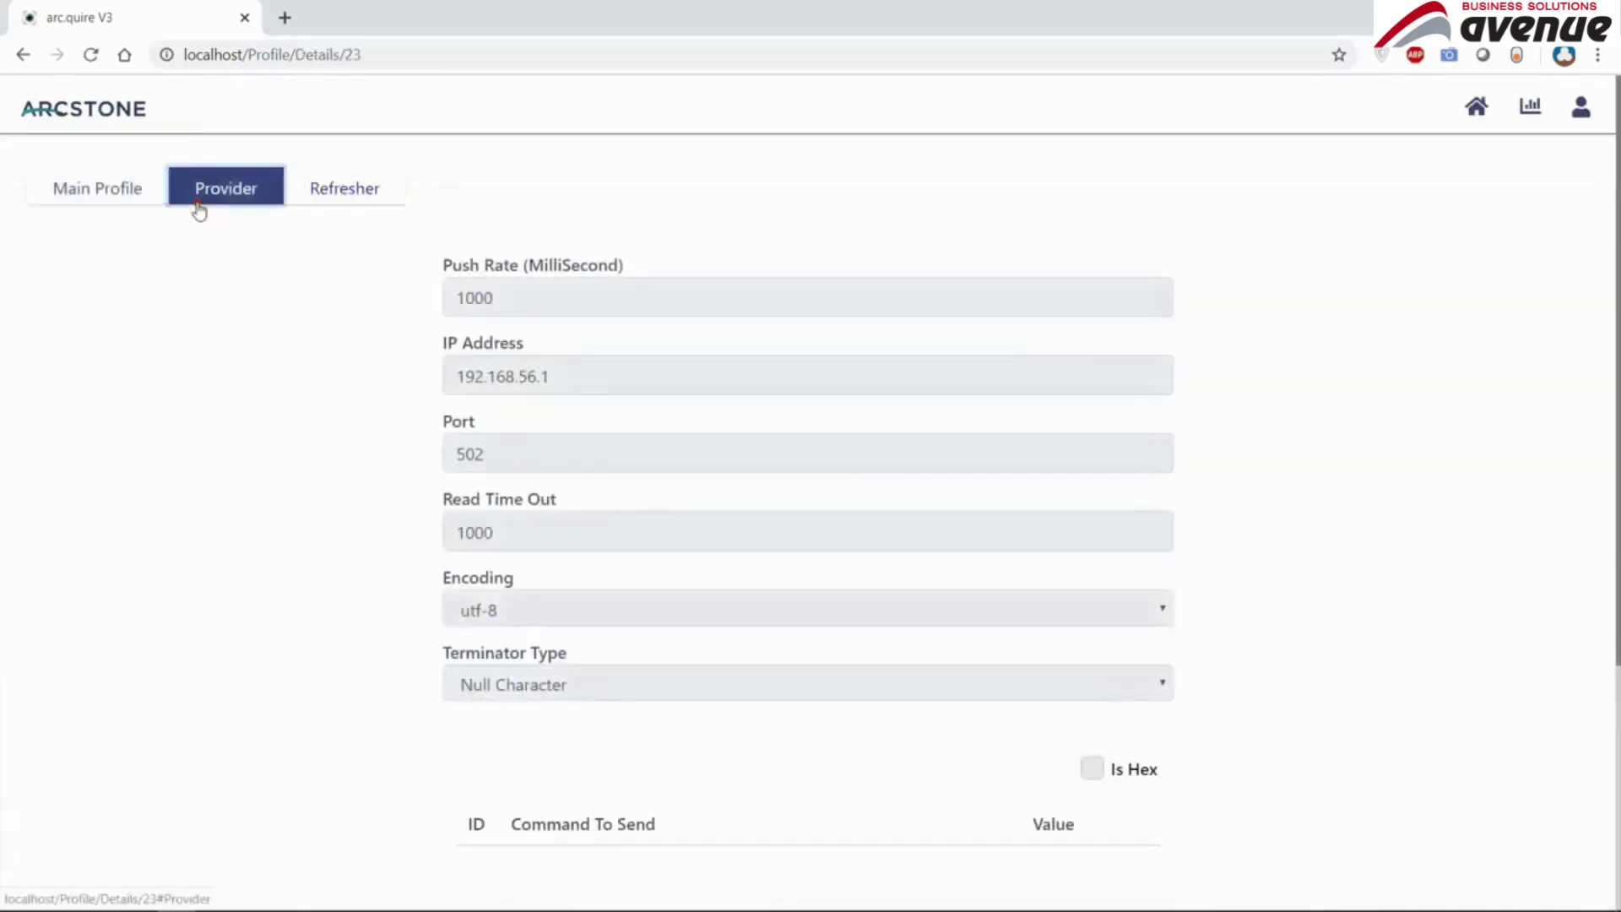
{"action": "scroll", "coordinate": [1165, 776], "scroll_direction": "down", "scroll_amount": 1}
{"action": "scroll", "coordinate": [1164, 774], "scroll_direction": "down", "scroll_amount": 2}
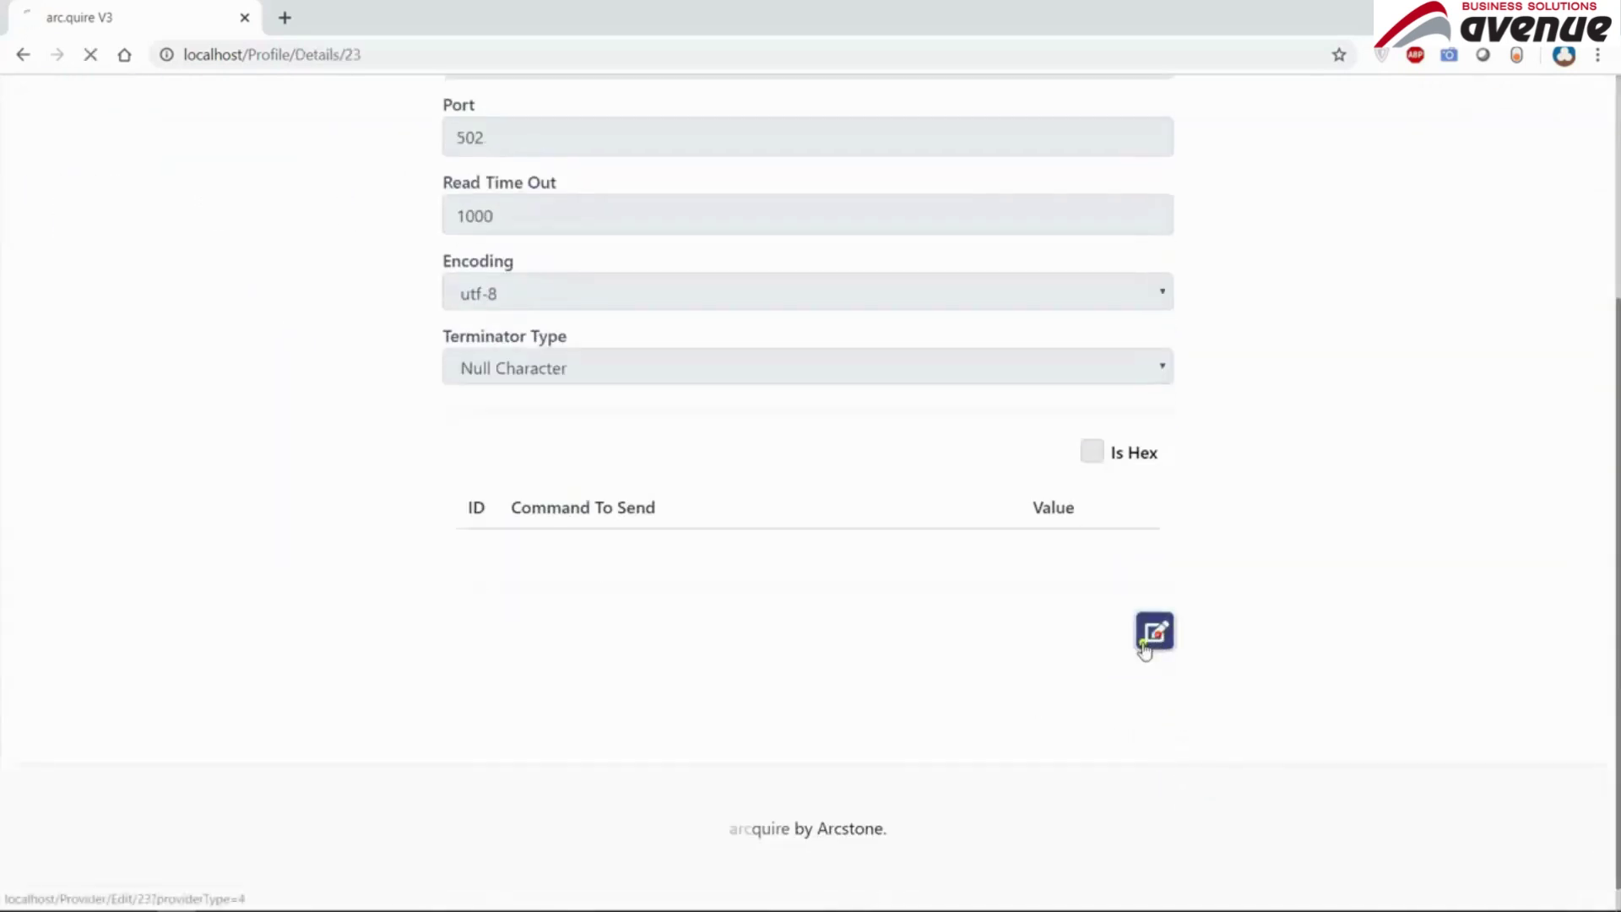
{"action": "left_click", "coordinate": [1145, 644]}
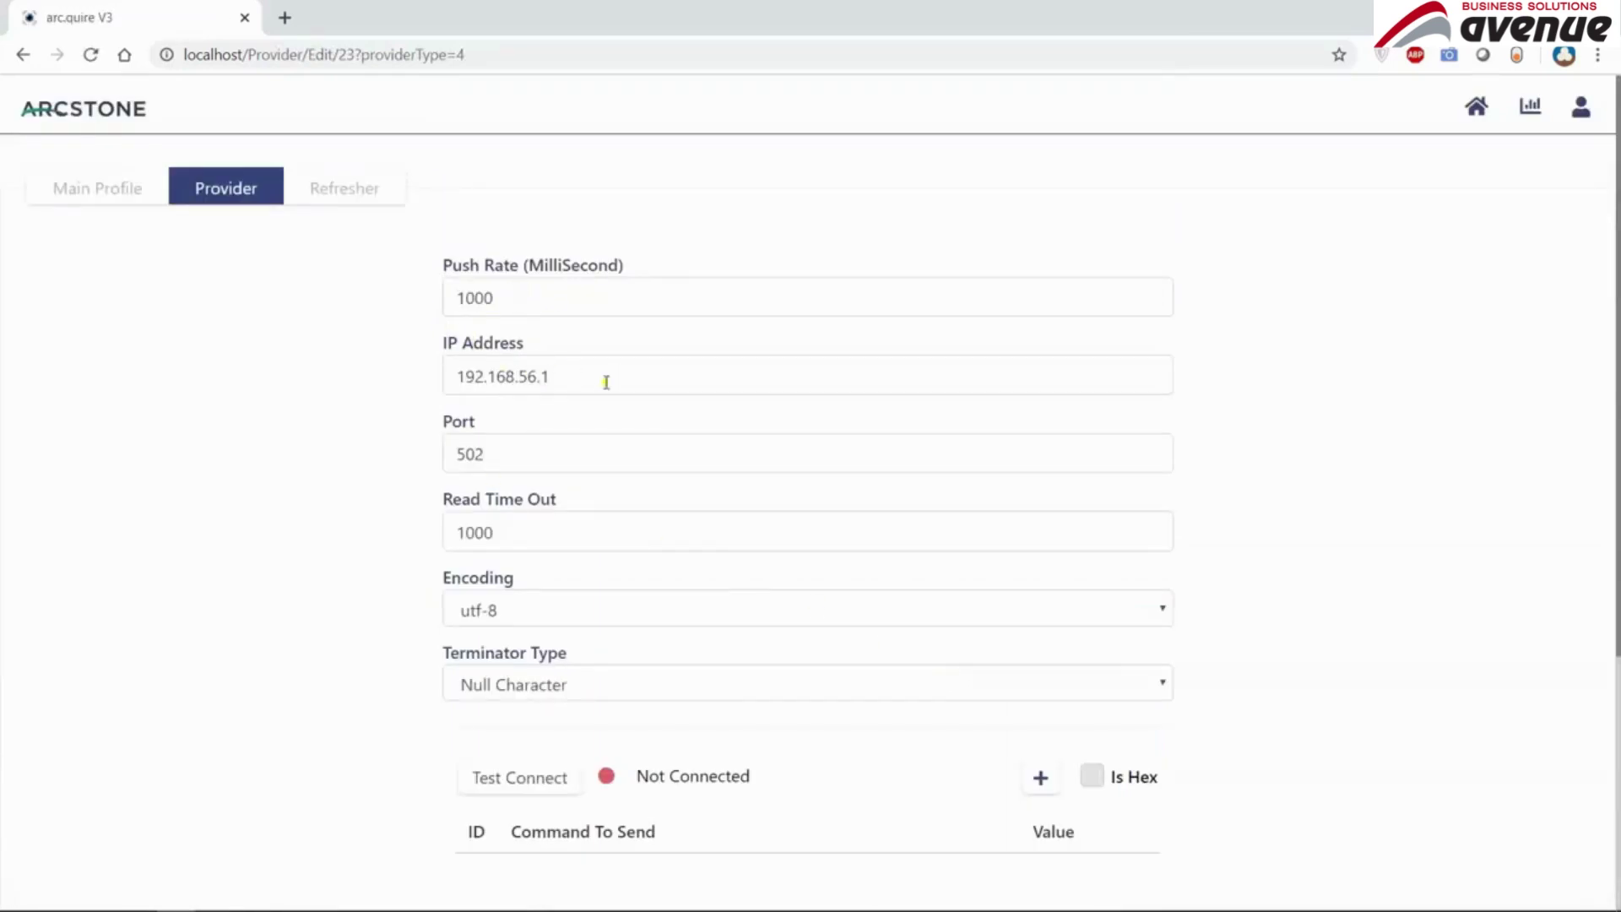
- Run ipconfig in Command Prompt to look up the computer's IP address, and return to the provider settings
{"action": "left_click_drag", "start_coordinate": [577, 377], "coordinate": [307, 411]}
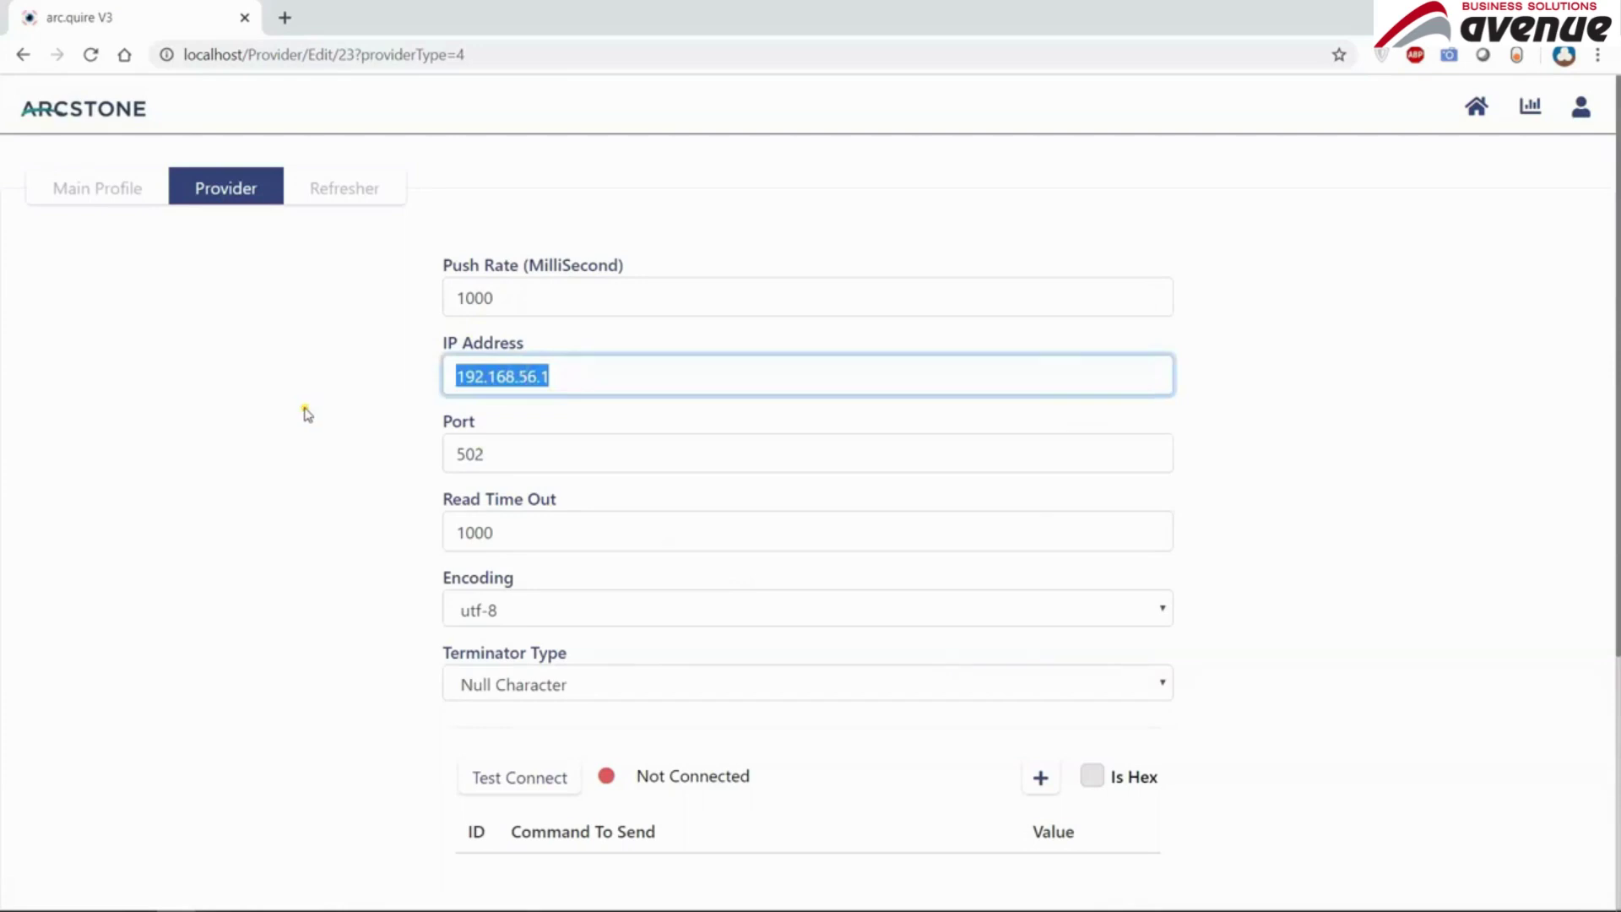
{"action": "key", "text": "super"}
{"action": "type", "text": "command"}
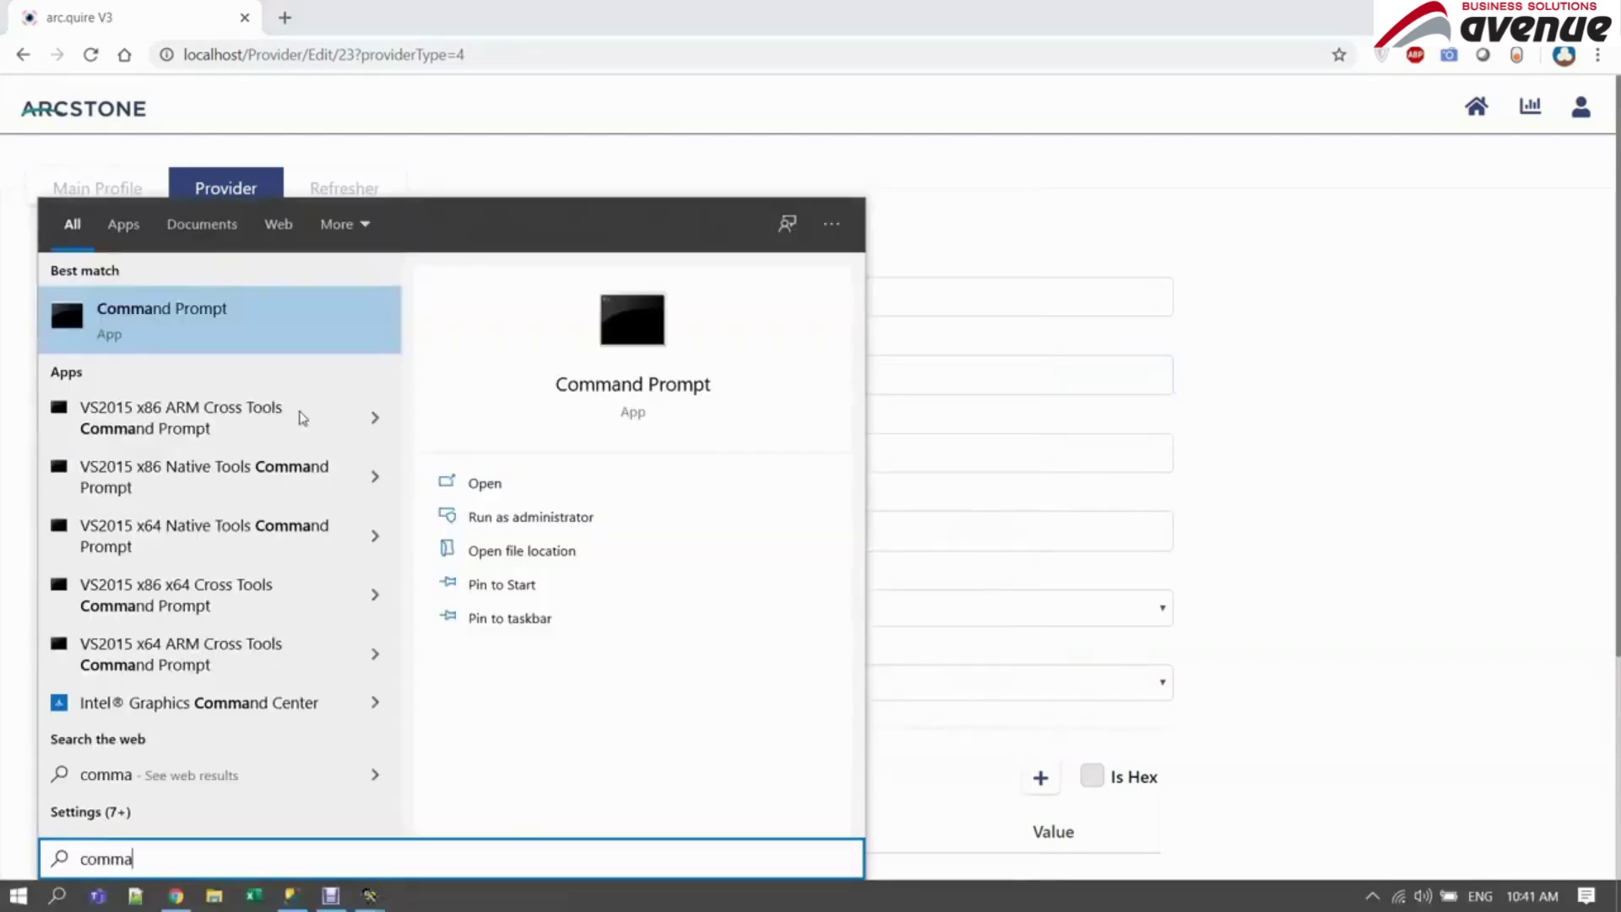
{"action": "key", "text": "Return"}
{"action": "type", "text": "ipconfig"}
{"action": "key", "text": "Return"}
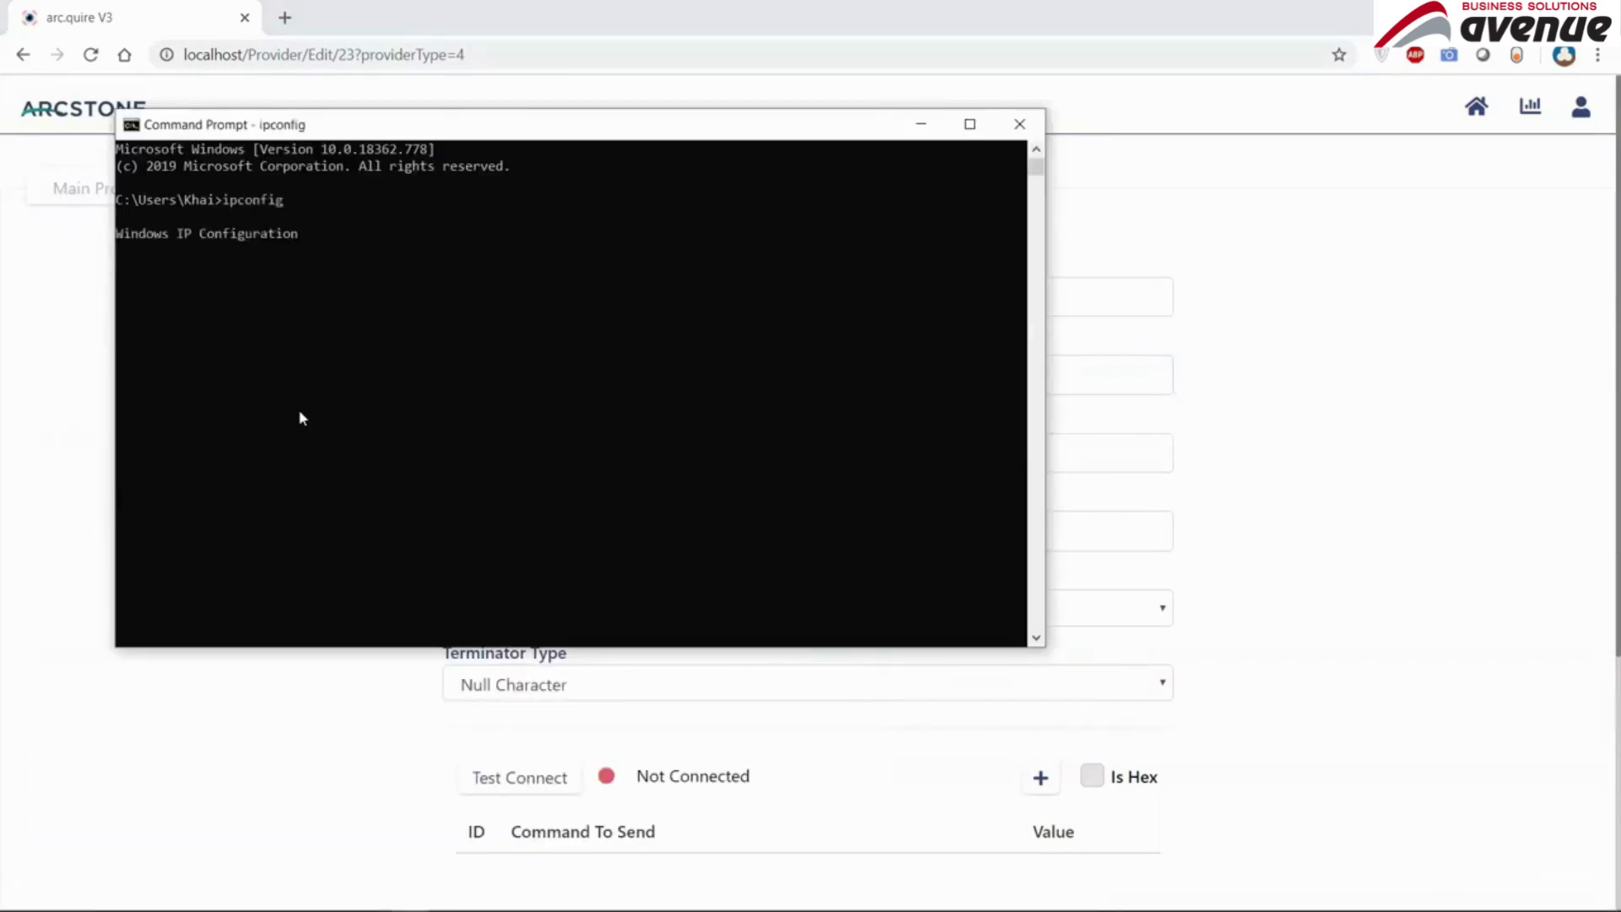
{"action": "left_click_drag", "start_coordinate": [510, 488], "coordinate": [421, 496]}
{"action": "left_click", "coordinate": [376, 685]}
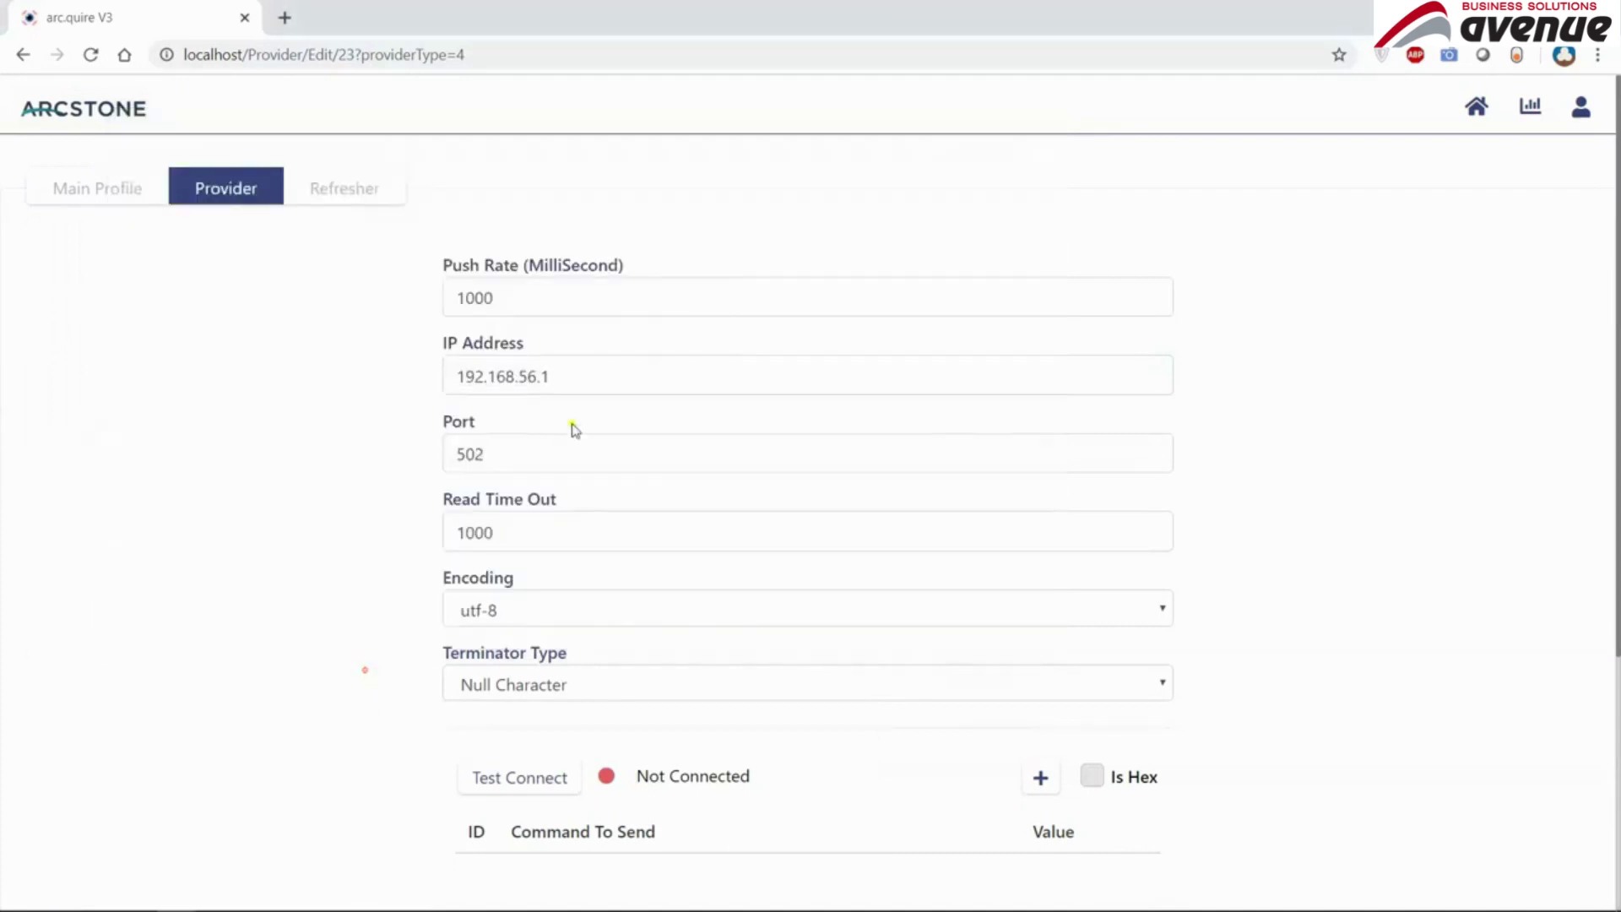
- Set the provider's IP address to 192.168.1.81 and its port to 23
{"action": "left_click_drag", "start_coordinate": [580, 387], "coordinate": [519, 387]}
{"action": "type", "text": "1.8"}
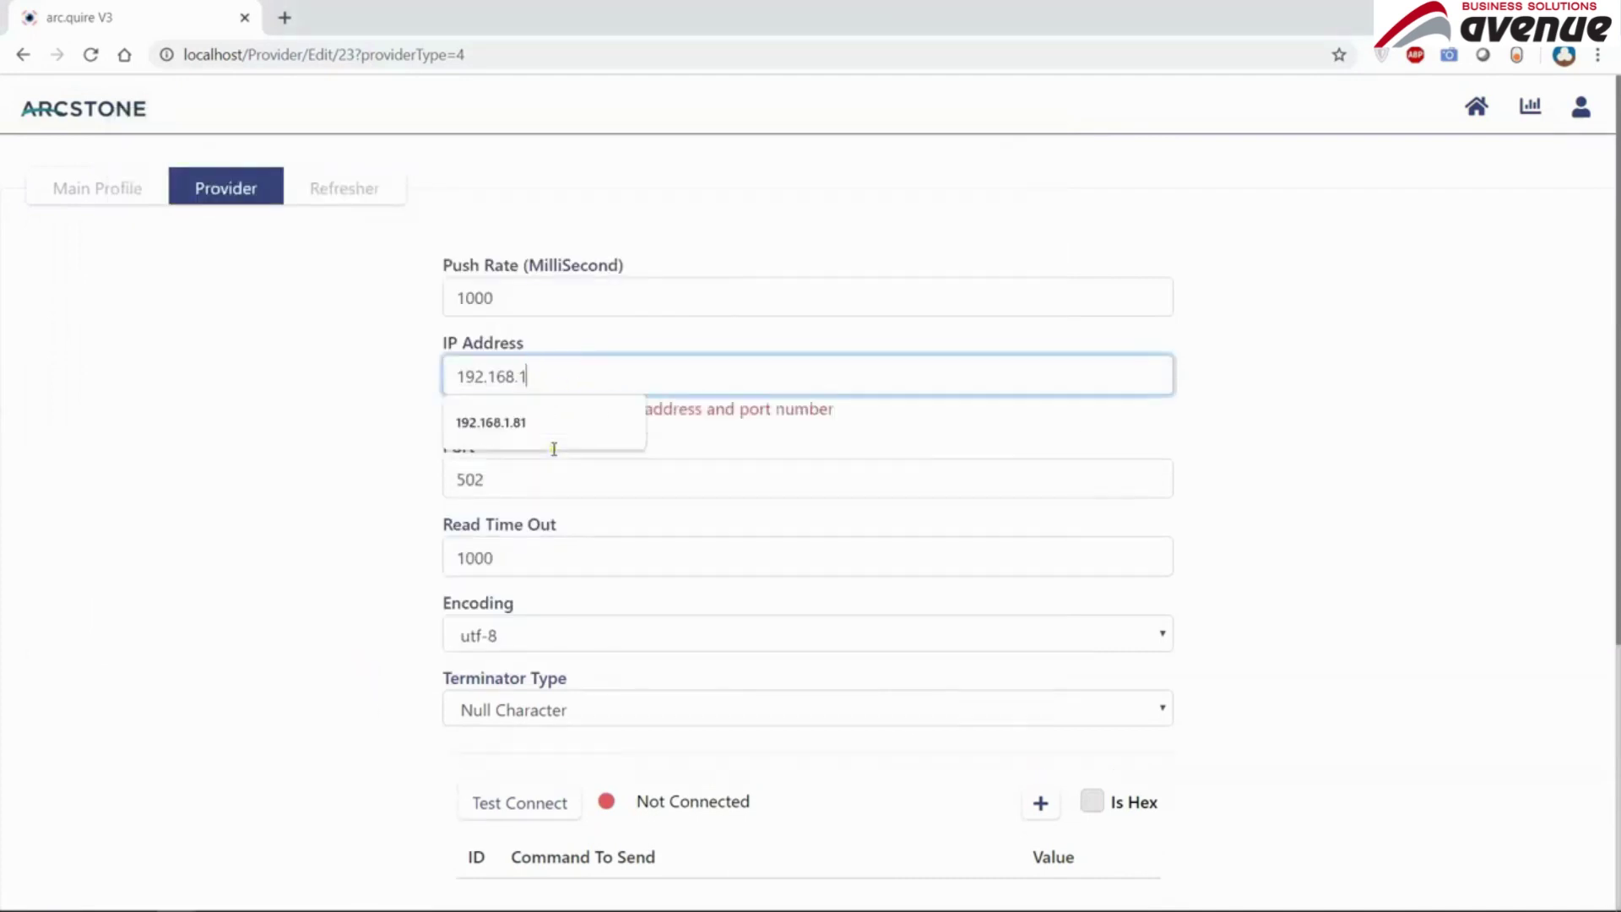
{"action": "type", "text": "1"}
{"action": "key", "text": "Tab"}
{"action": "type", "text": "23"}
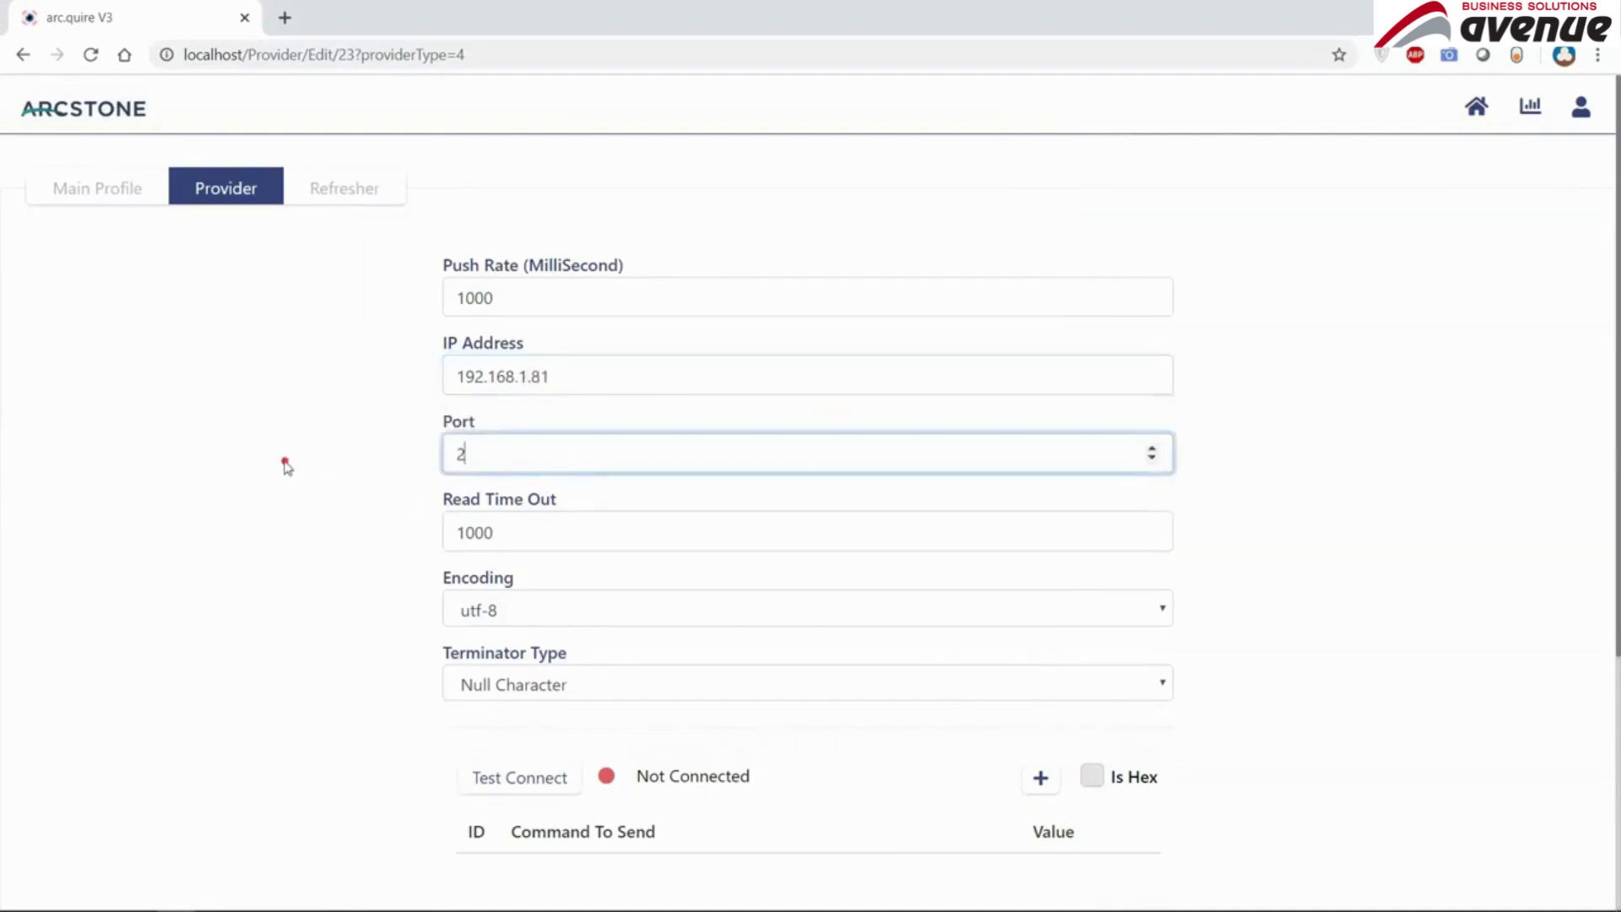
{"action": "scroll", "coordinate": [288, 465], "scroll_direction": "down", "scroll_amount": 2}
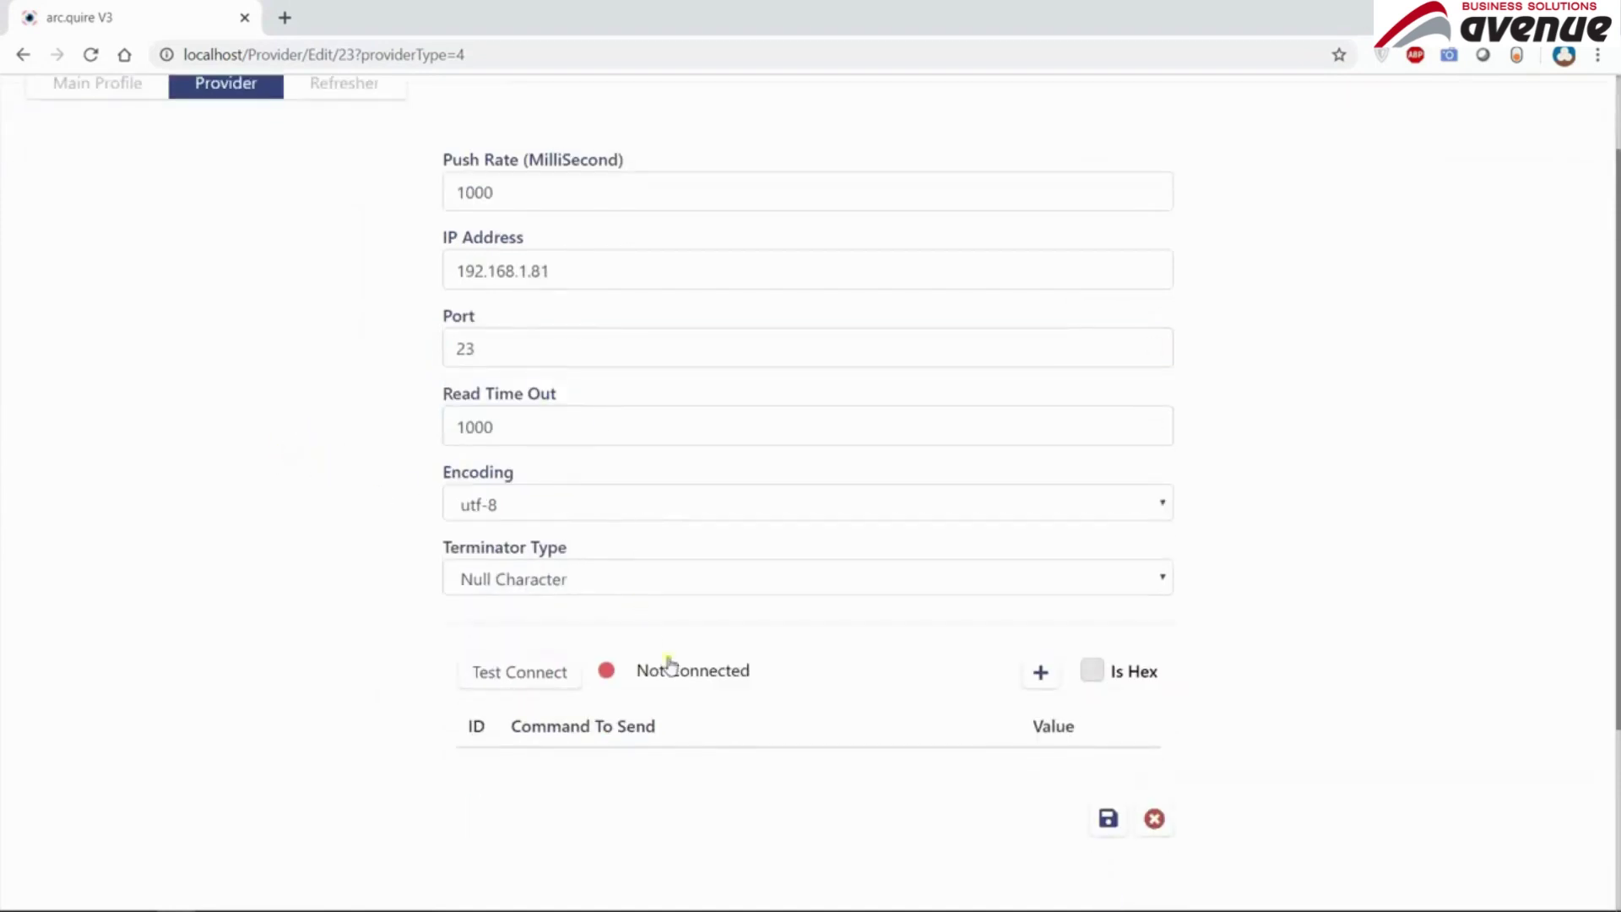
- Bring up both Hercules SETUP utility windows, showing TCP Client mode in one and TCP Server mode in the other
{"action": "key", "text": "alt+Tab"}
{"action": "key", "text": "alt+Tab"}
{"action": "key", "text": "alt+Tab"}
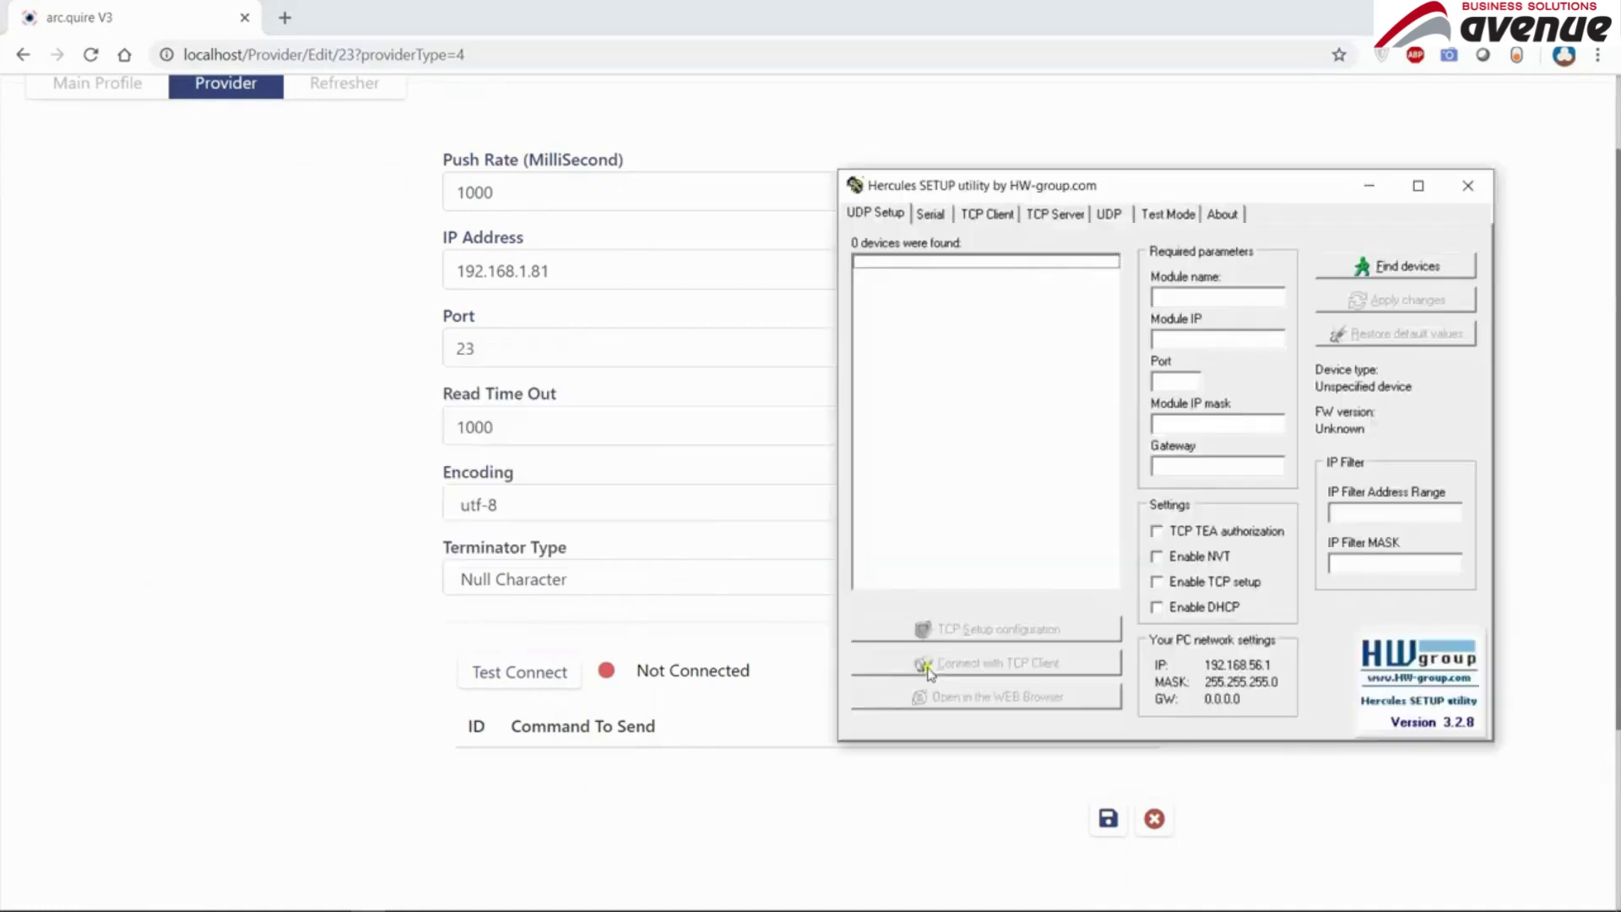
{"action": "key", "text": "alt+Tab"}
{"action": "key", "text": "alt+Tab"}
{"action": "key", "text": "alt+Tab"}
{"action": "key", "text": "alt+Tab"}
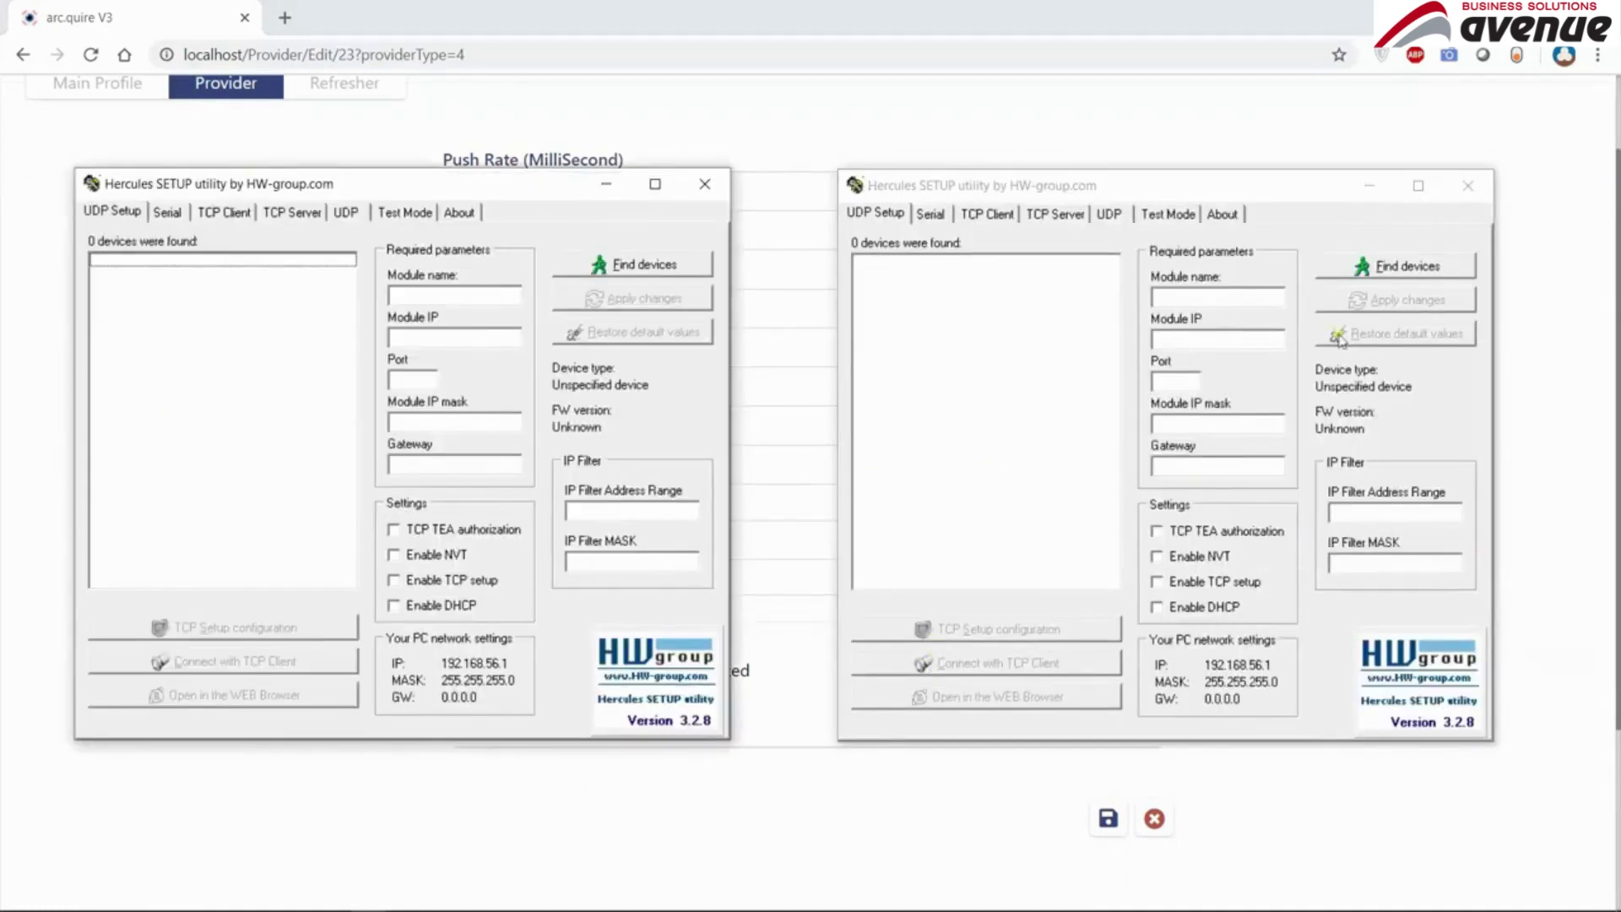
{"action": "left_click", "coordinate": [987, 220]}
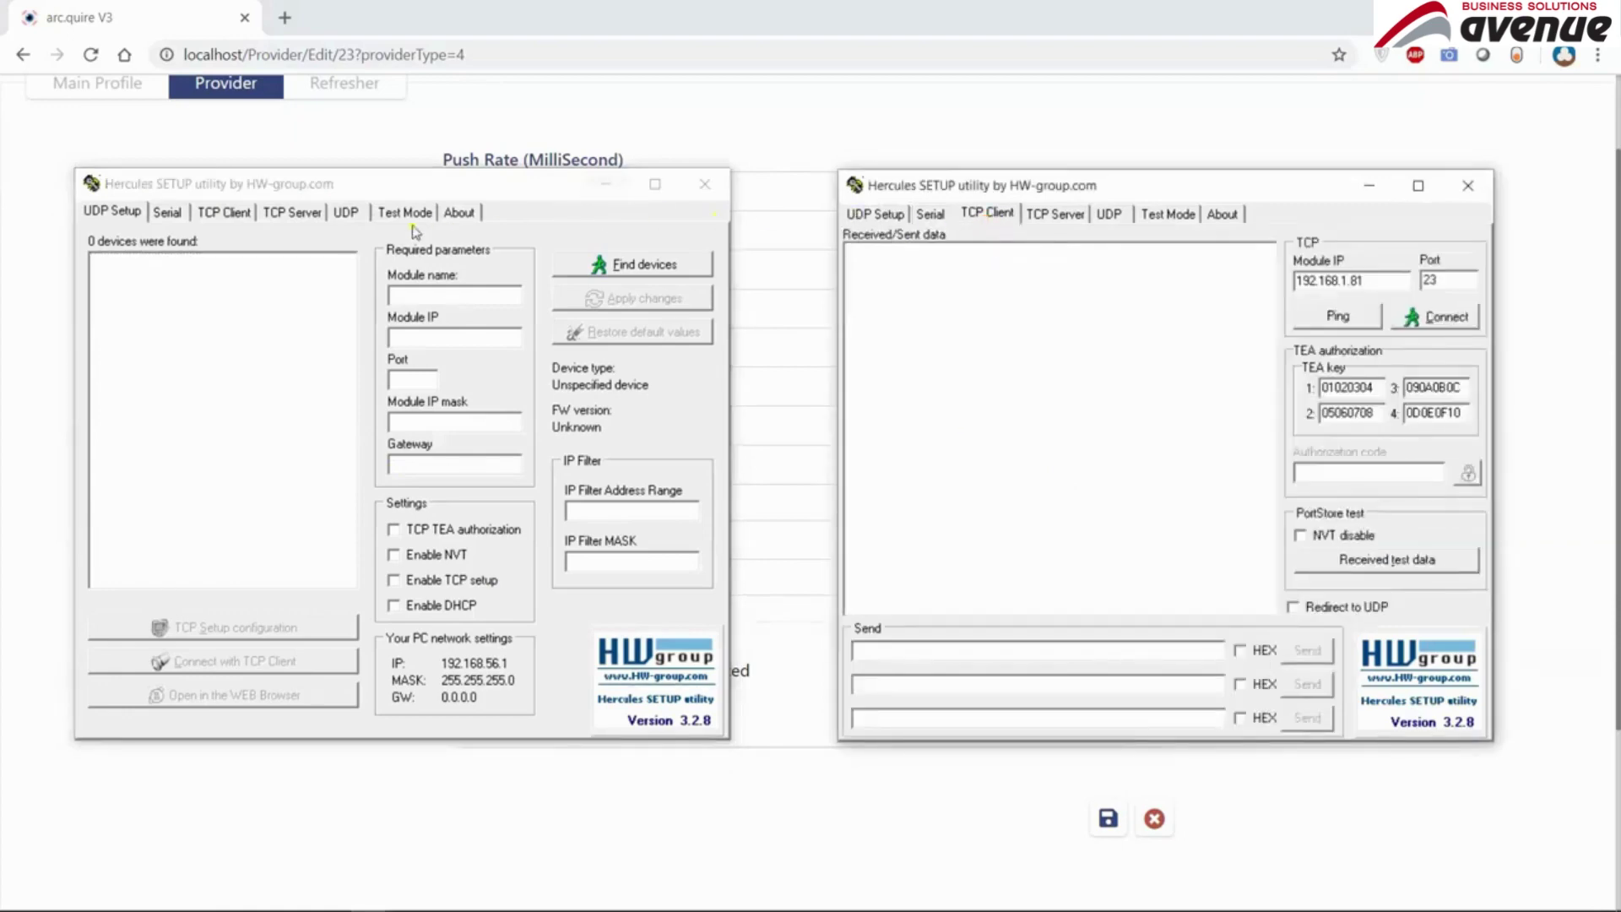
{"action": "left_click", "coordinate": [299, 215]}
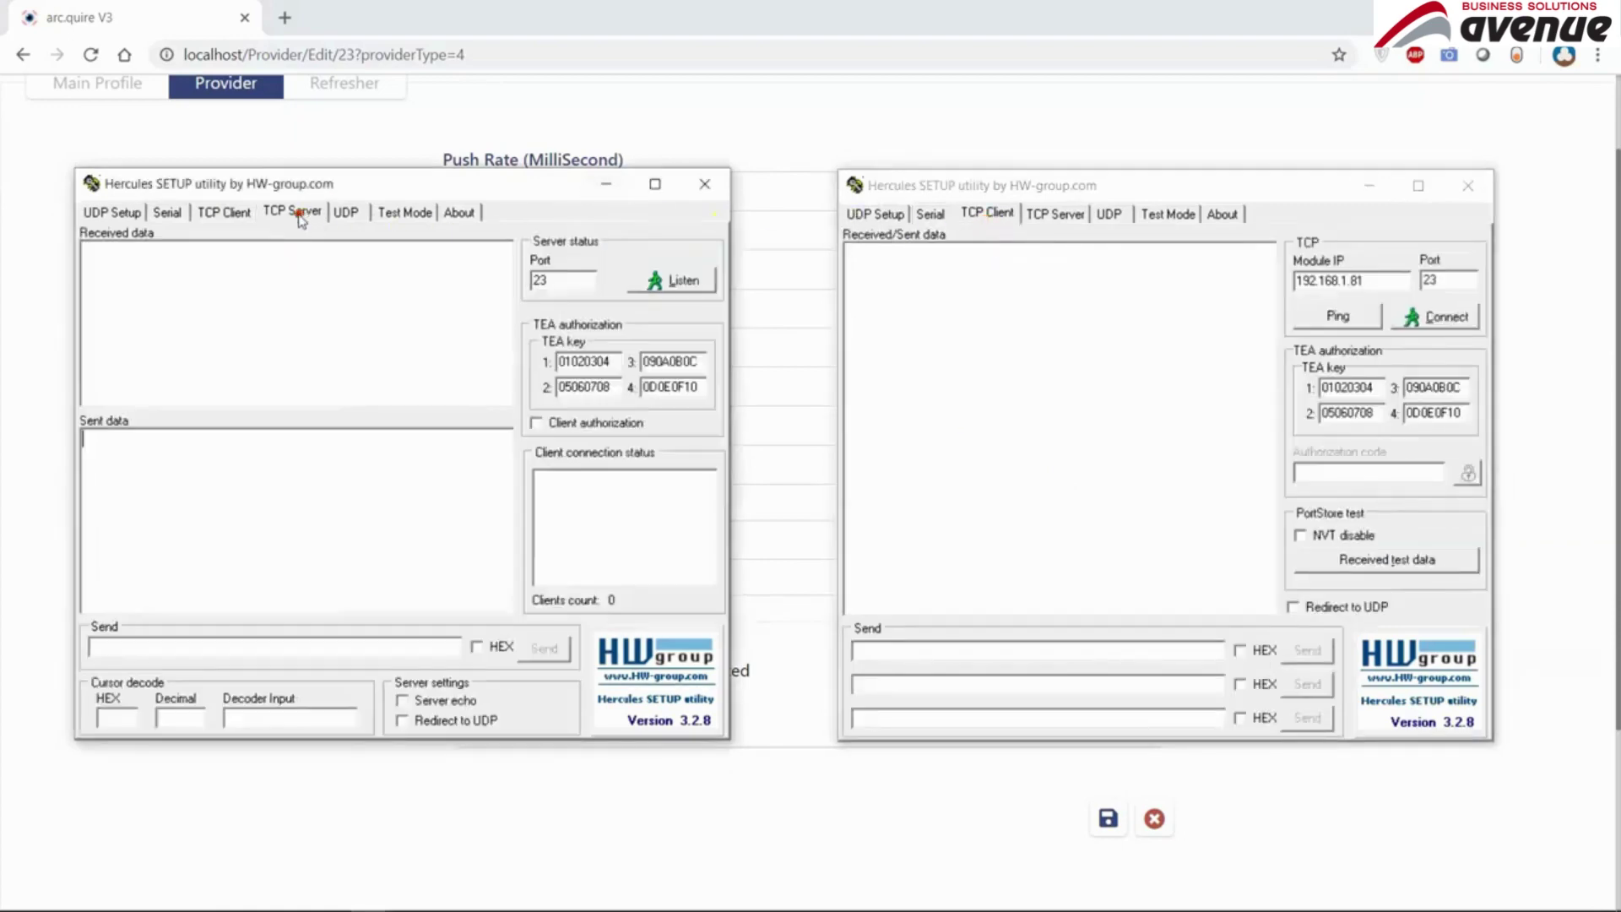
- Connect the TCP client to the TCP server listening at 192.168.1.81 on port 23 and send "Send Information" from the client
{"action": "left_click", "coordinate": [663, 282]}
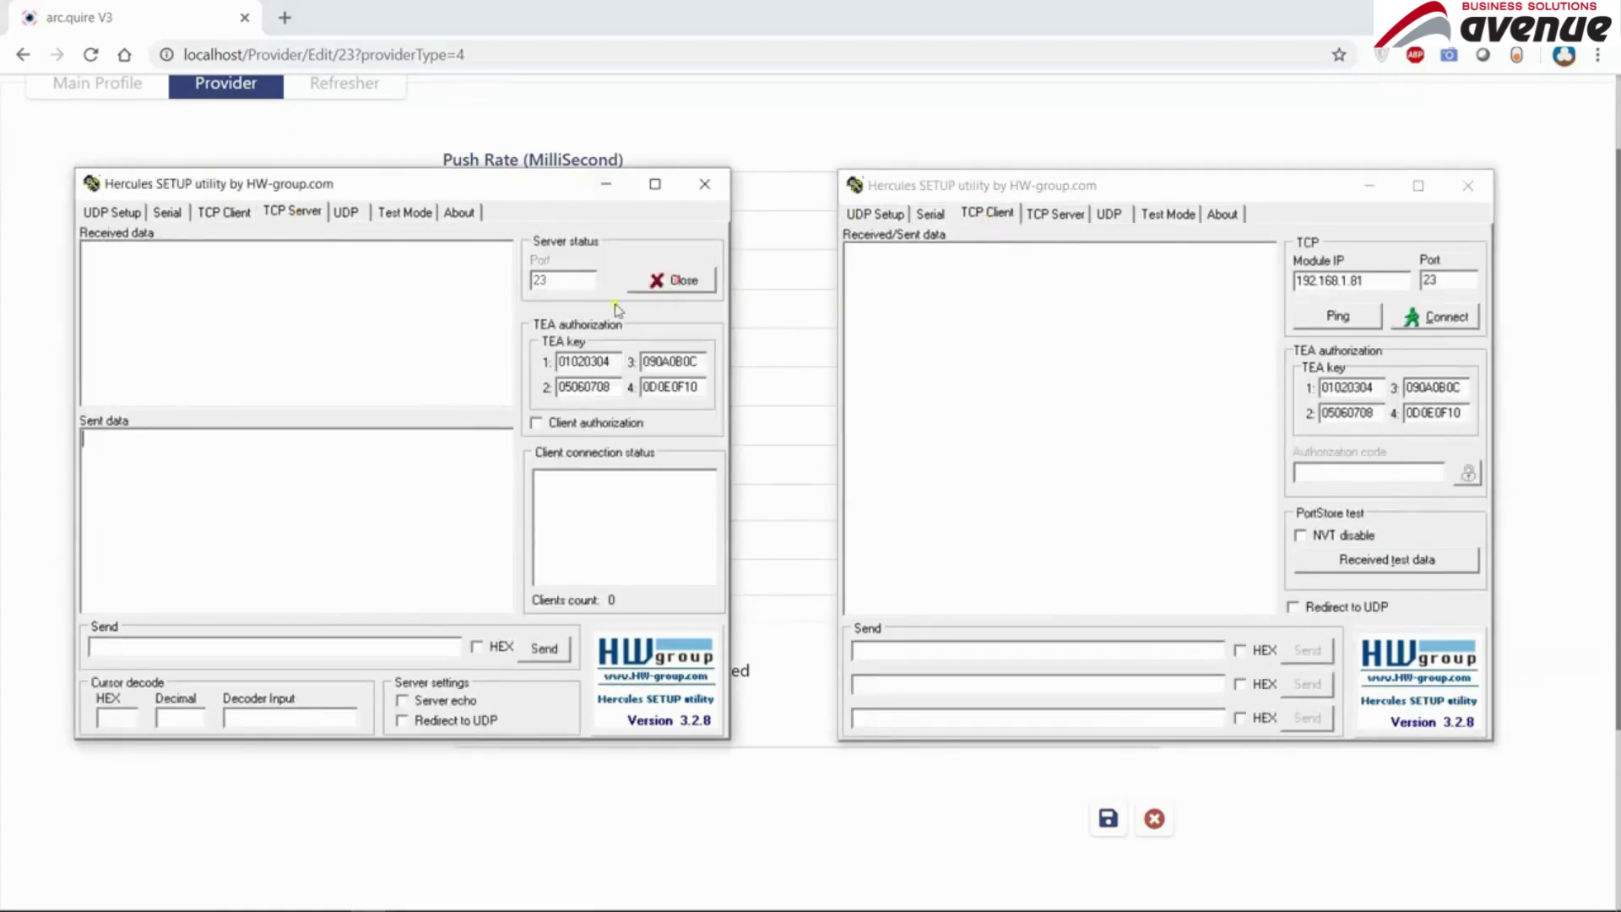
{"action": "left_click", "coordinate": [1449, 320]}
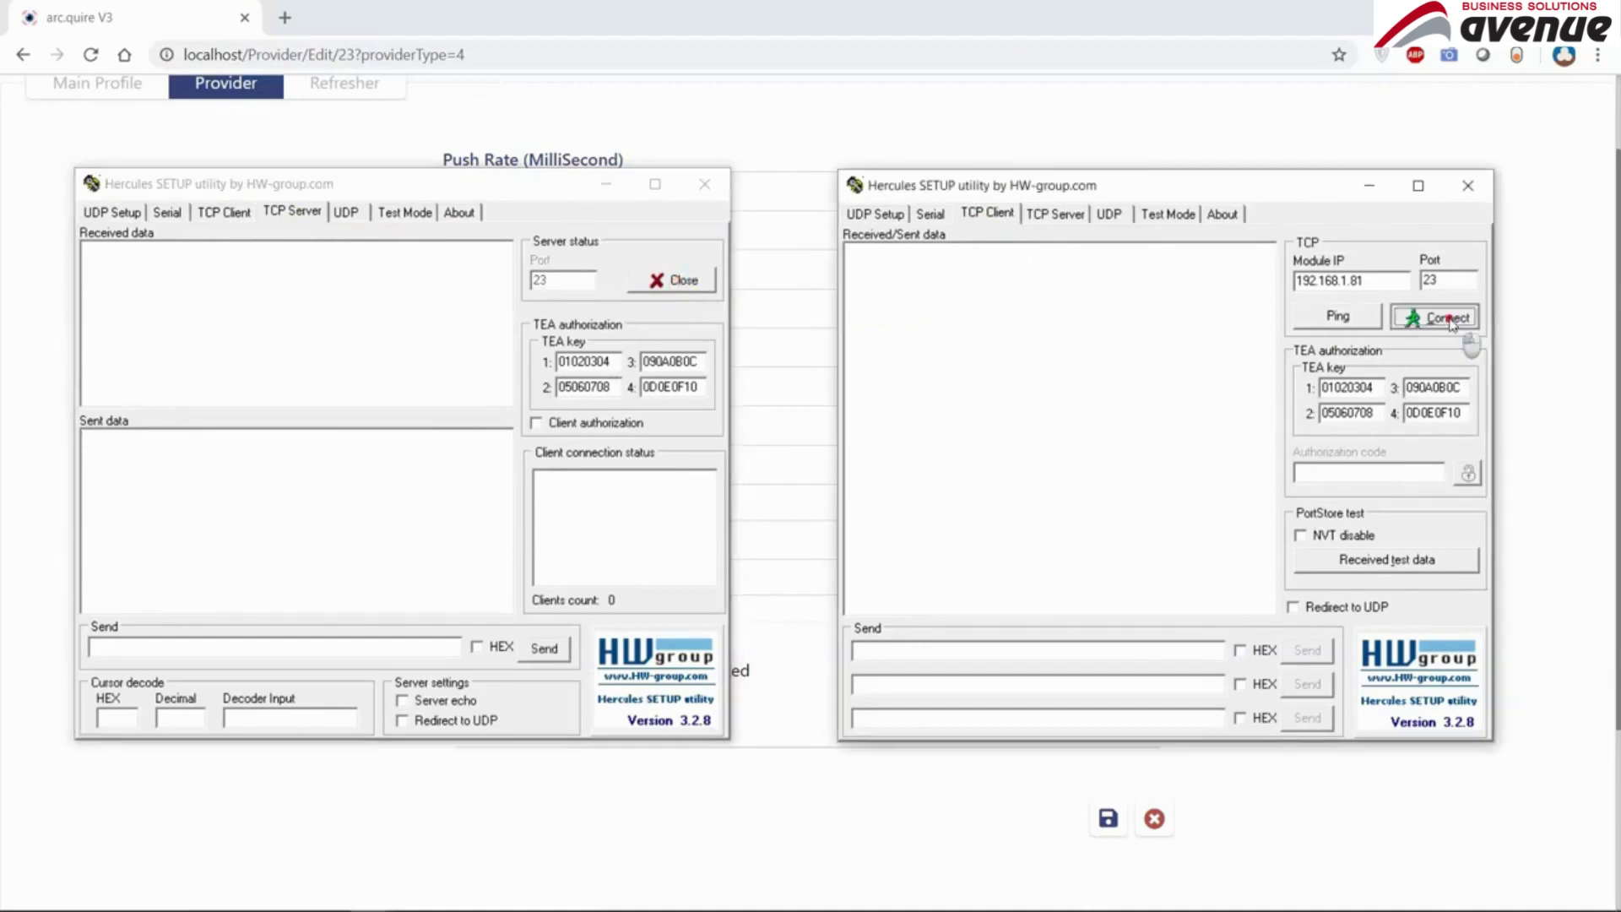
{"action": "left_click", "coordinate": [907, 654]}
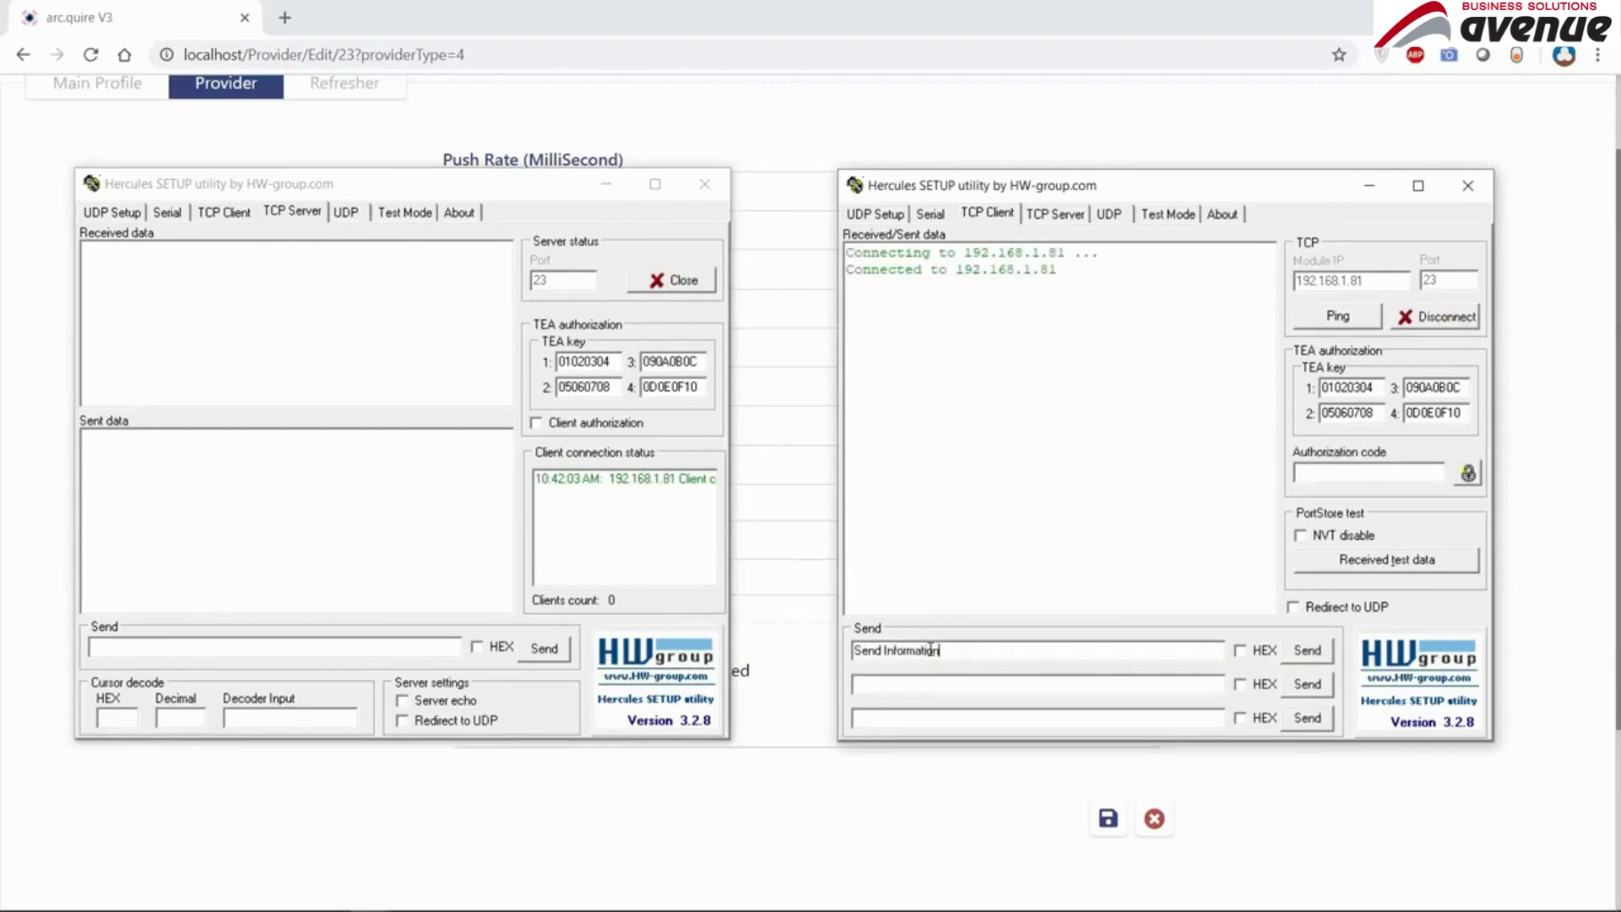
{"action": "left_click", "coordinate": [1307, 651]}
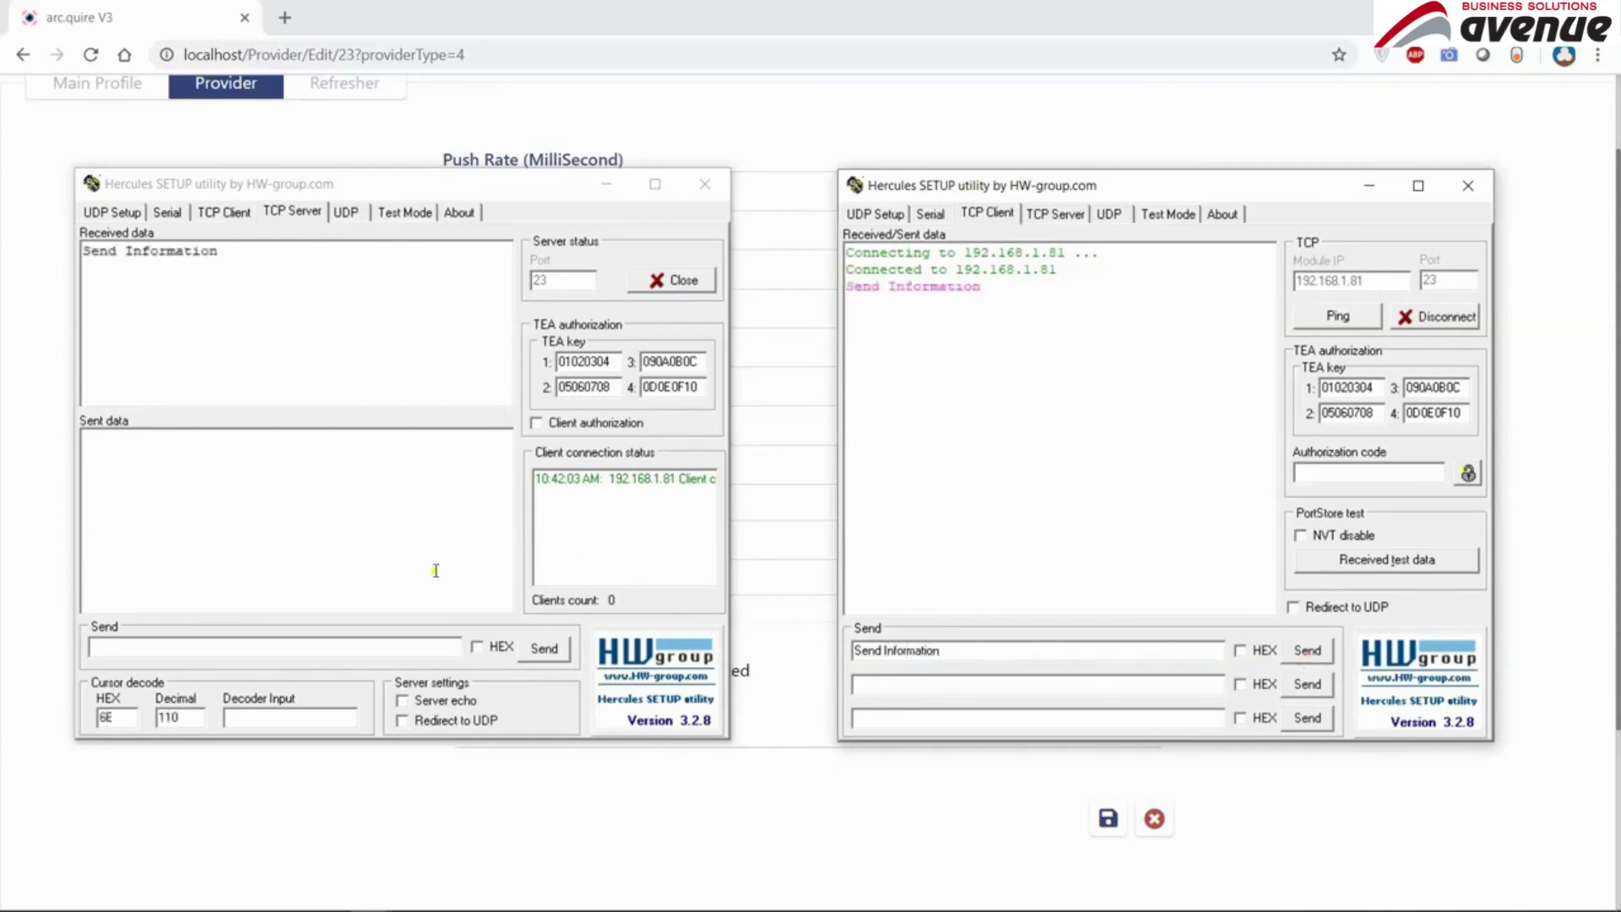
- Reply to the TCP client with "Received Information" from the TCP server and disconnect the client
{"action": "left_click", "coordinate": [195, 564]}
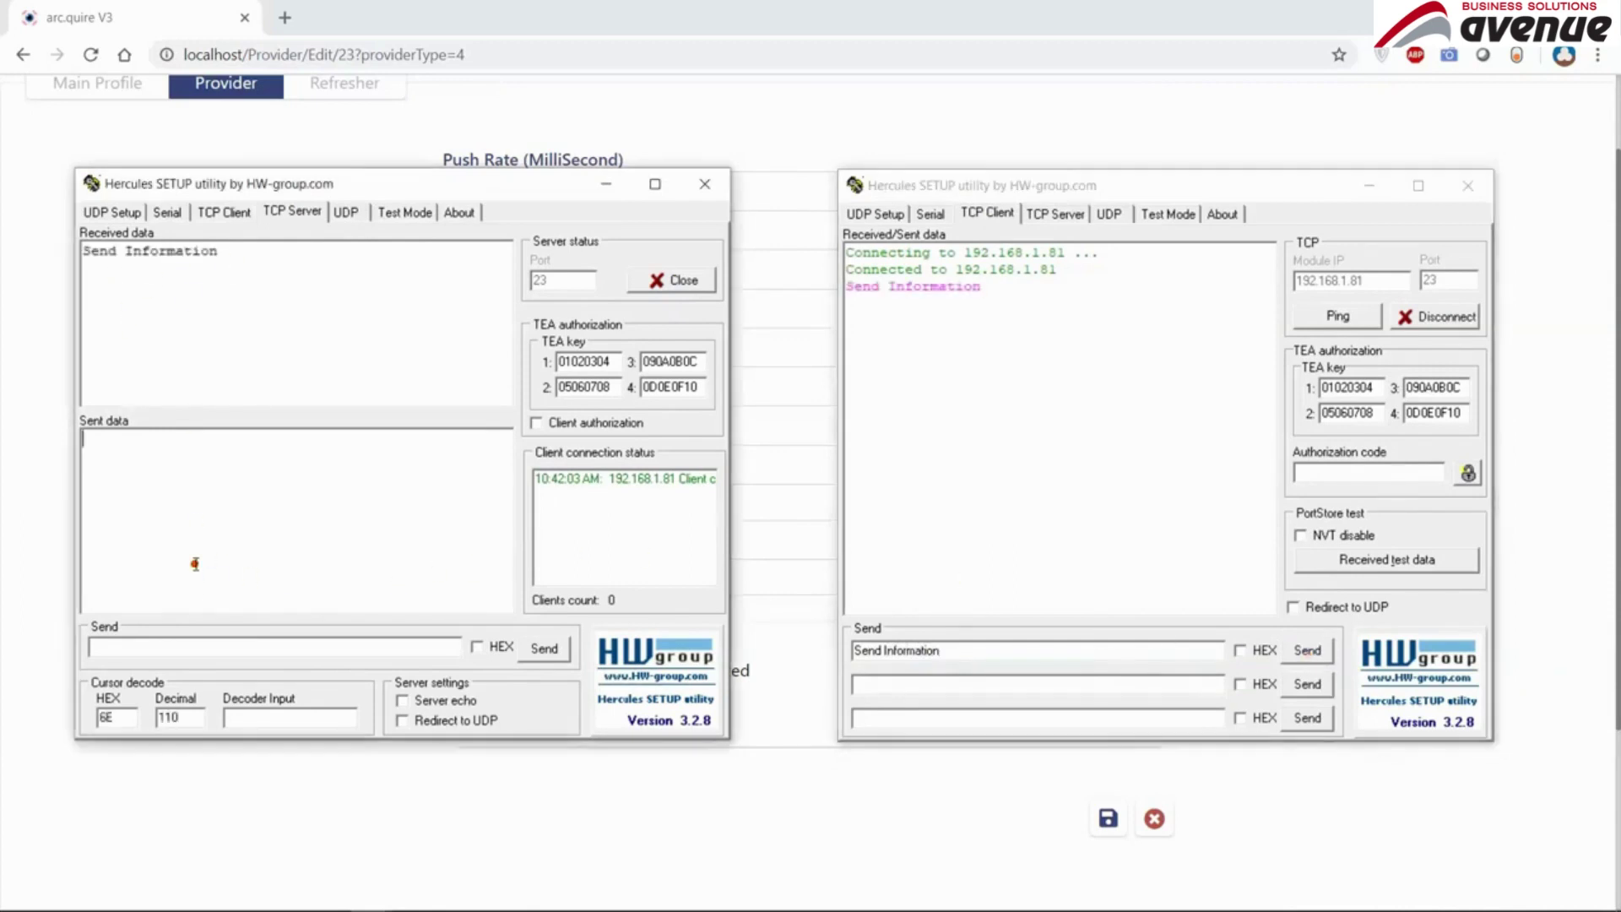
{"action": "type", "text": "Received I"}
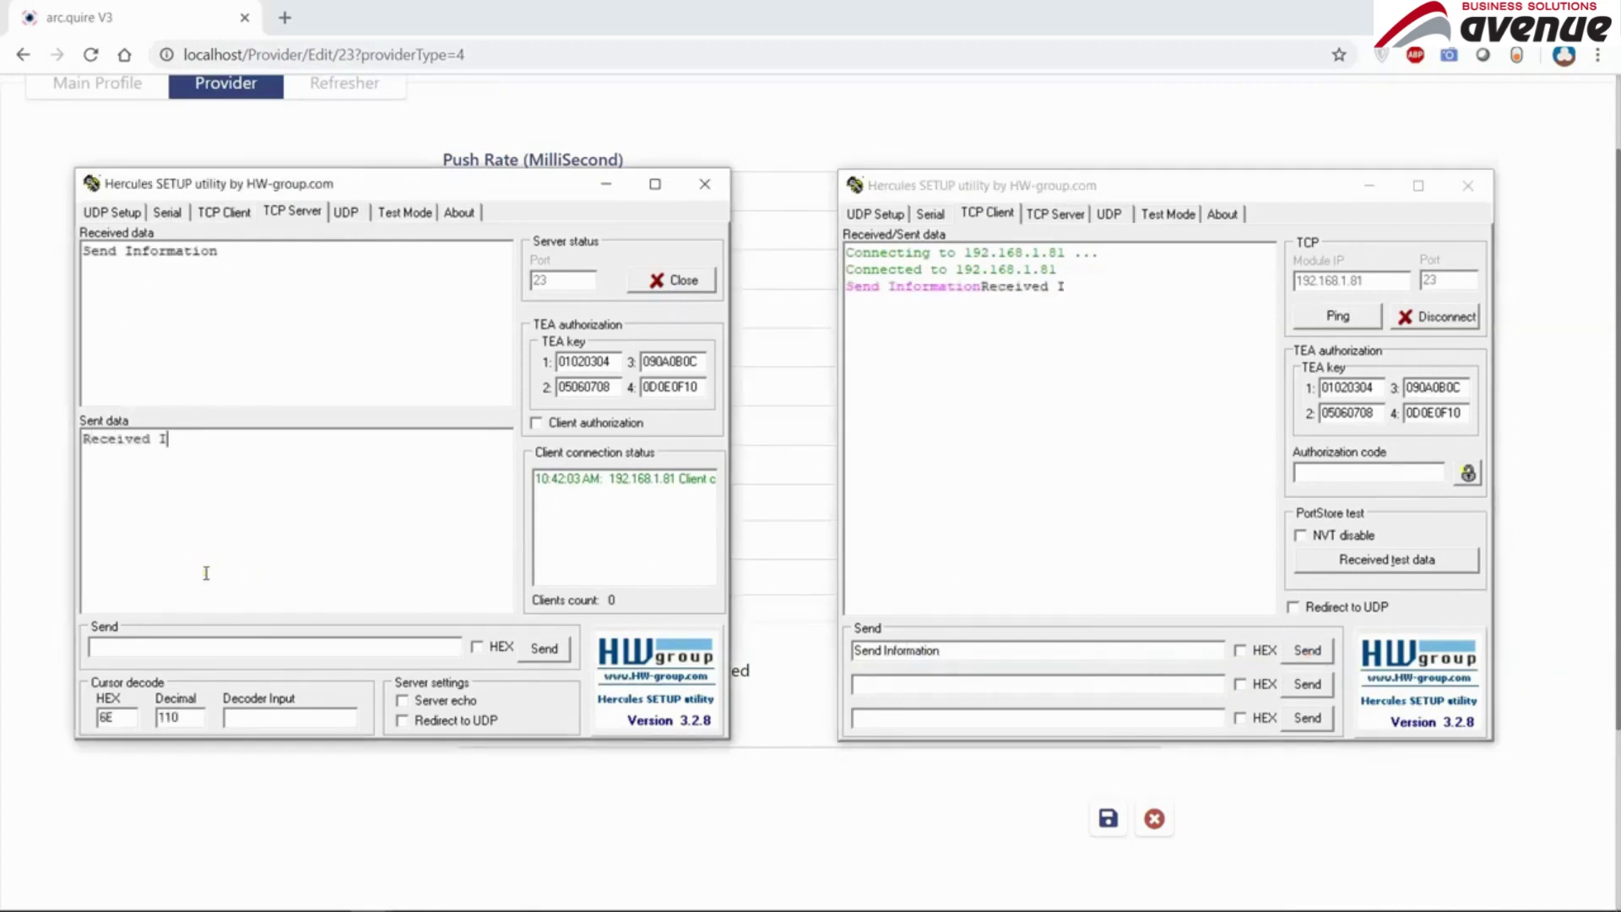
{"action": "type", "text": "nformation"}
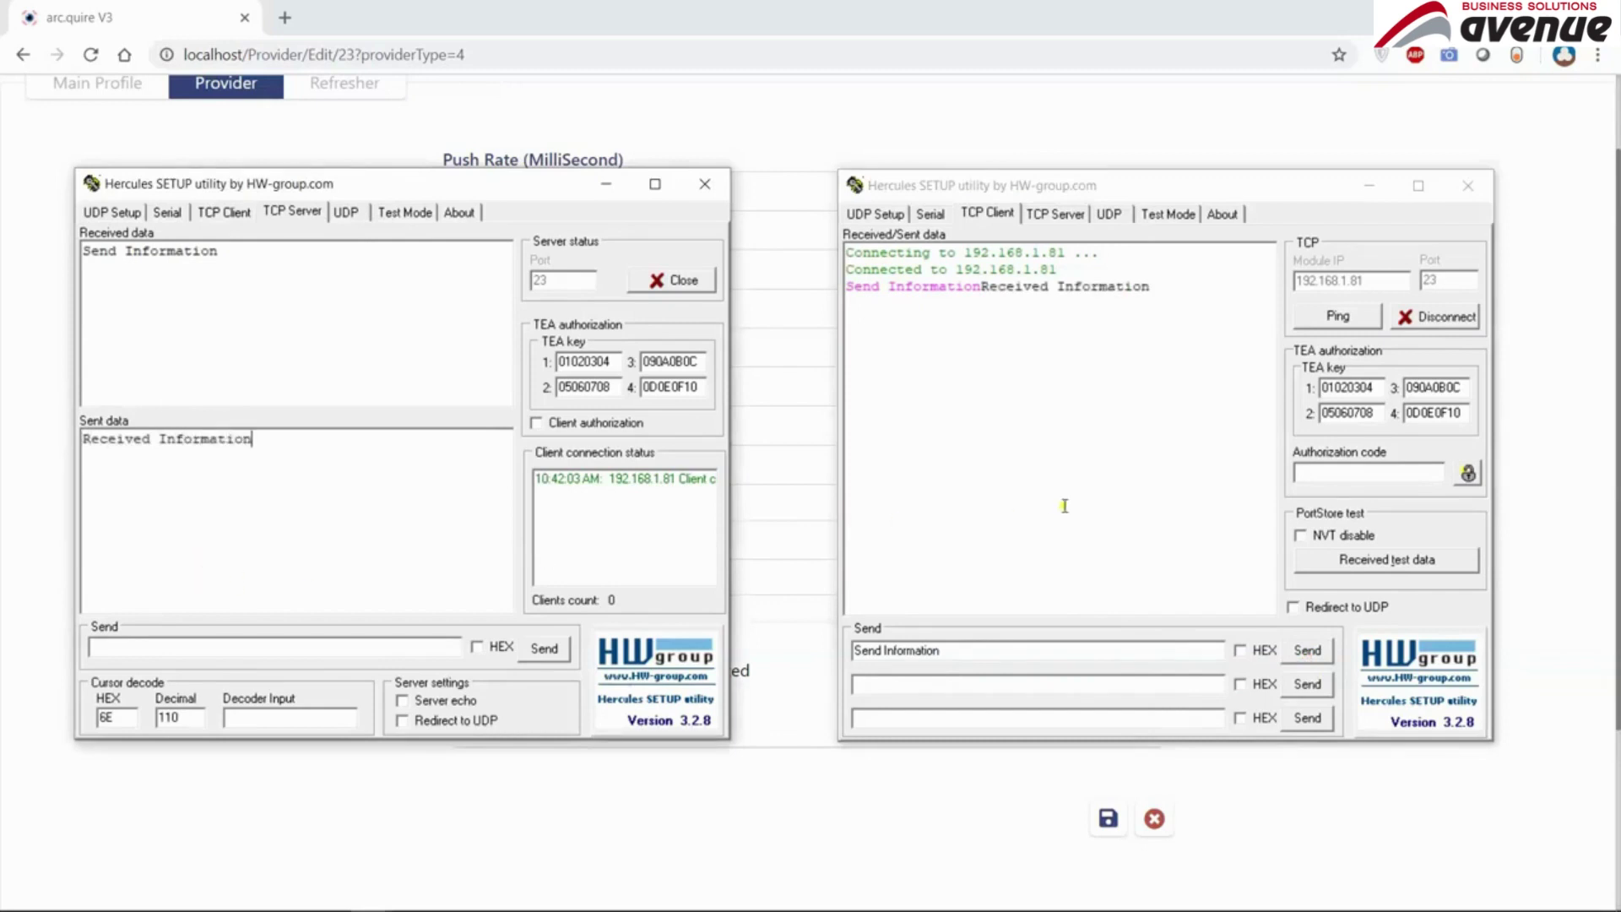
{"action": "left_click", "coordinate": [1128, 517]}
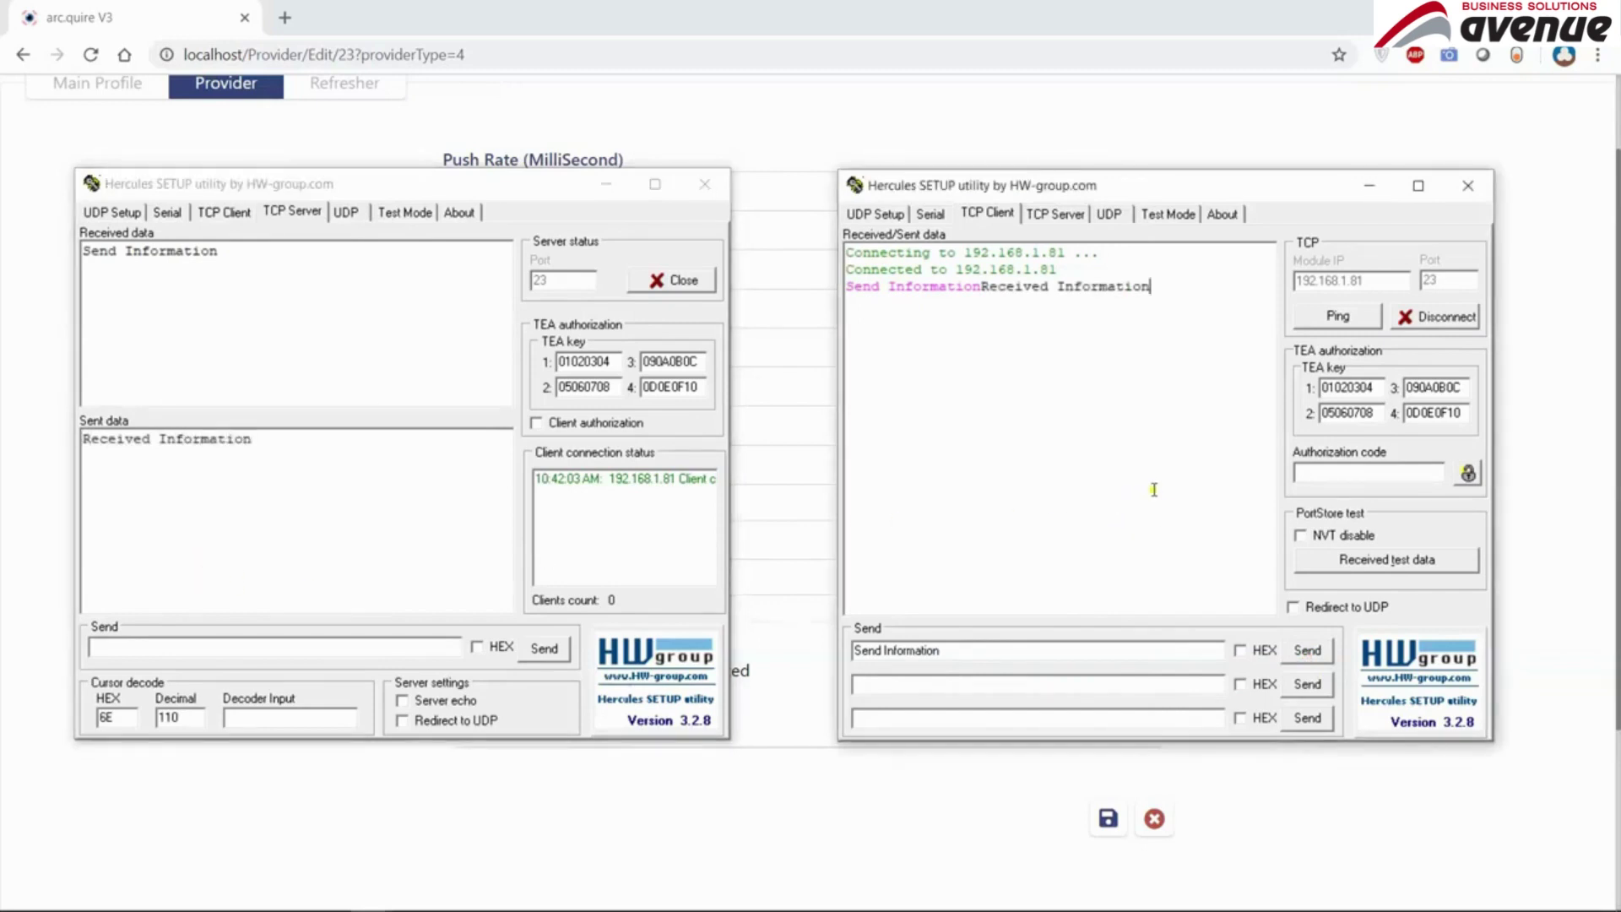
{"action": "left_click", "coordinate": [1466, 317]}
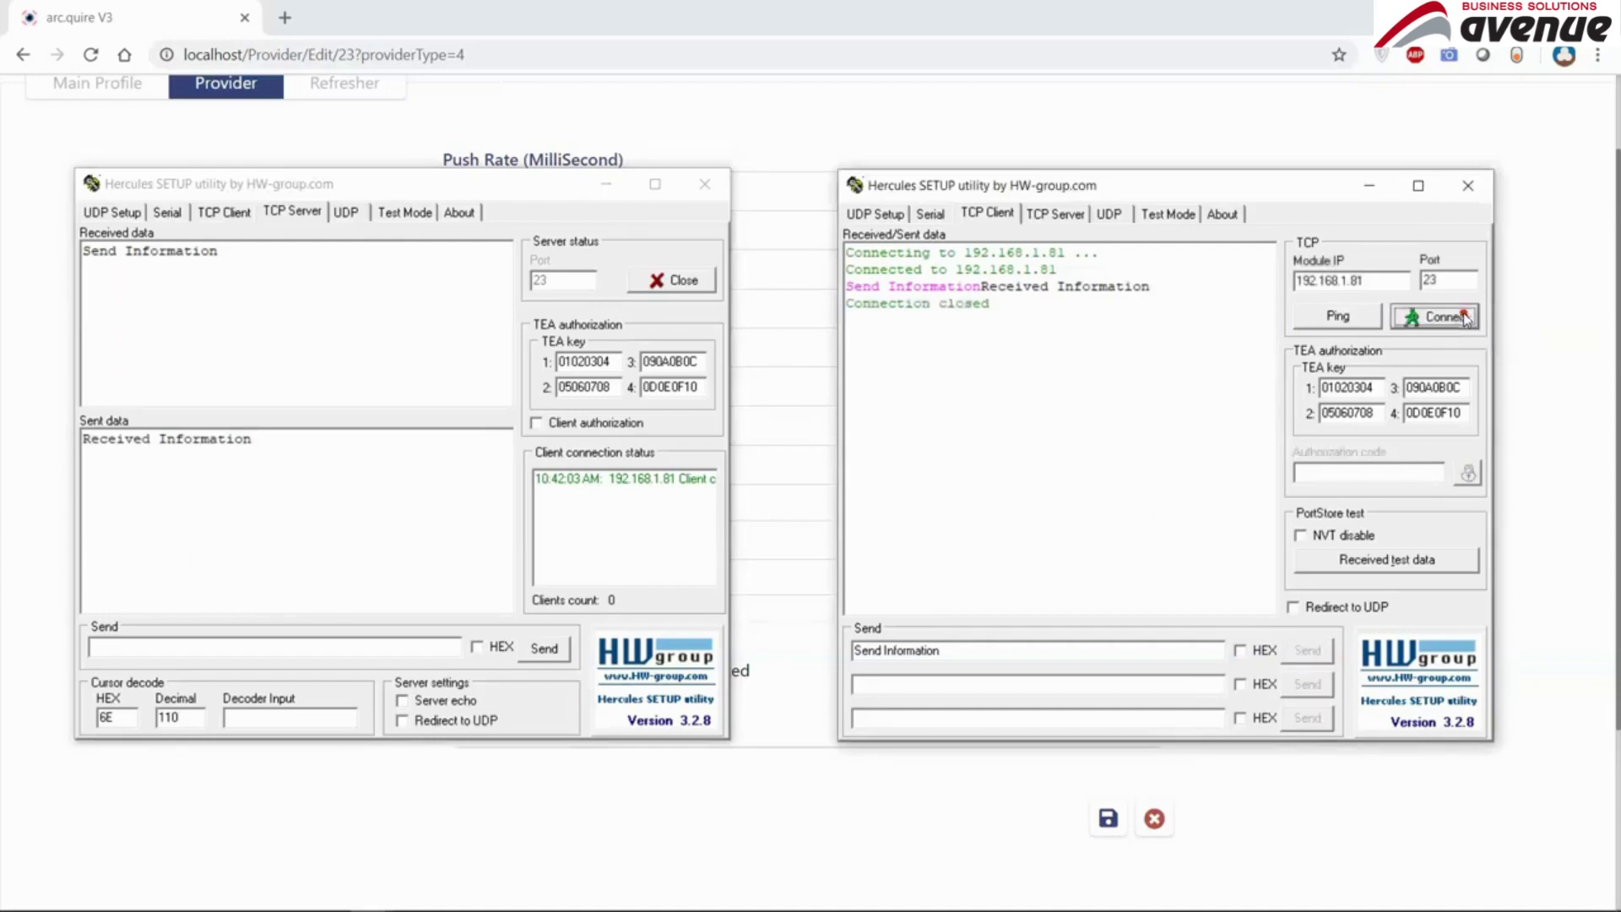
- Switch to arc.quire and add a command to the Ethernet client provider with the text "Send Information 2"
{"action": "left_click", "coordinate": [712, 132]}
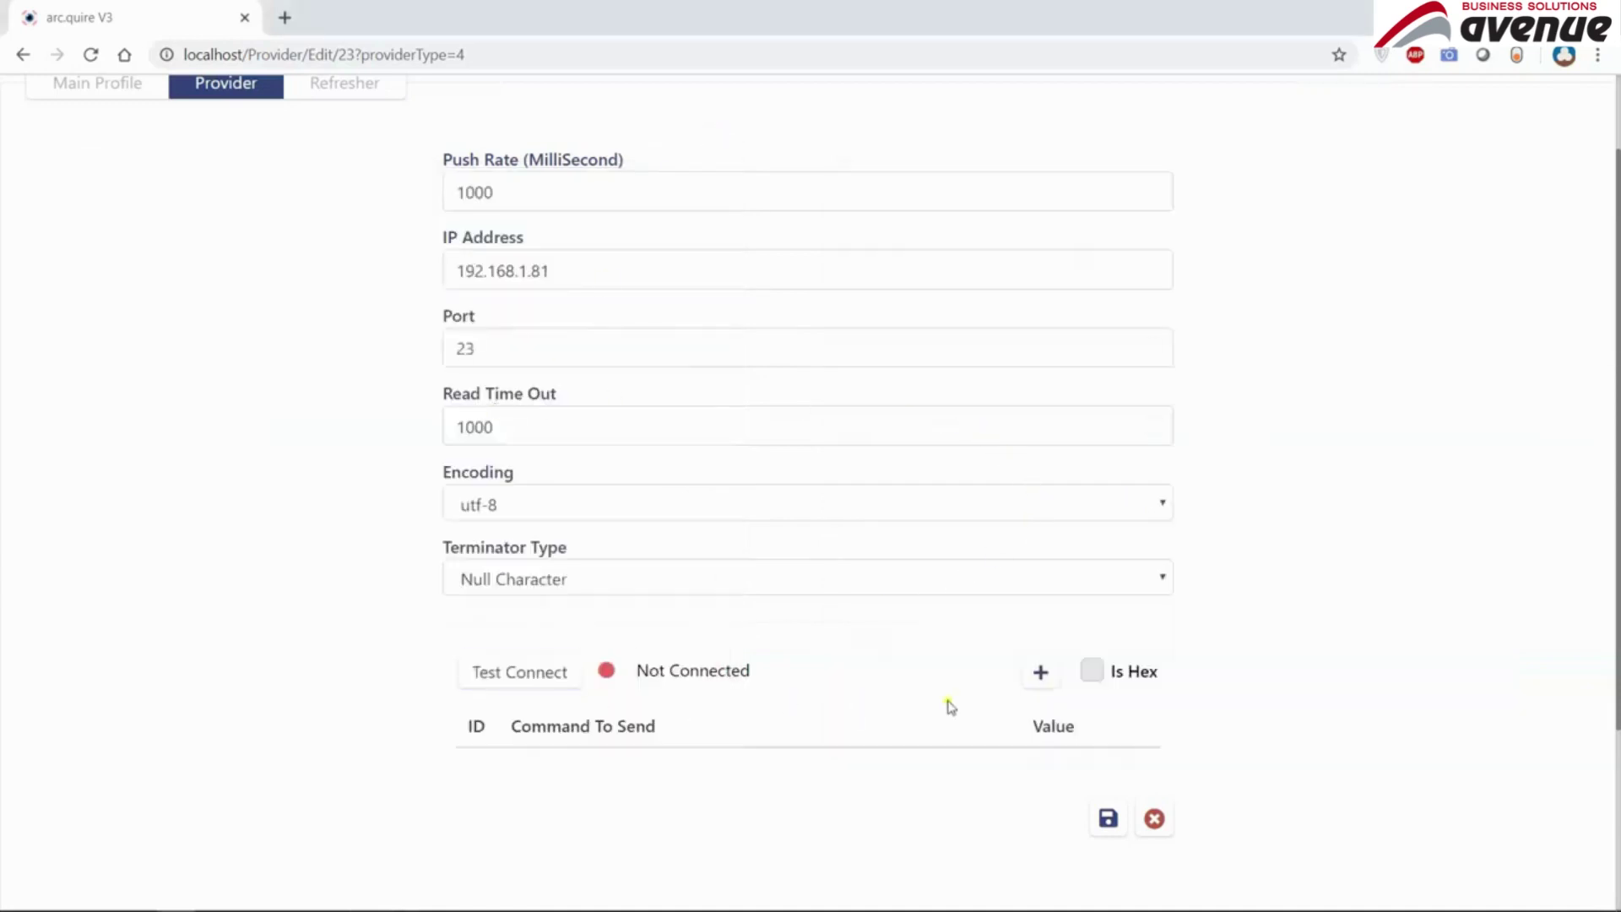
{"action": "left_click", "coordinate": [1040, 672]}
{"action": "scroll", "coordinate": [684, 624], "scroll_direction": "down", "scroll_amount": 3}
{"action": "left_click", "coordinate": [622, 567]}
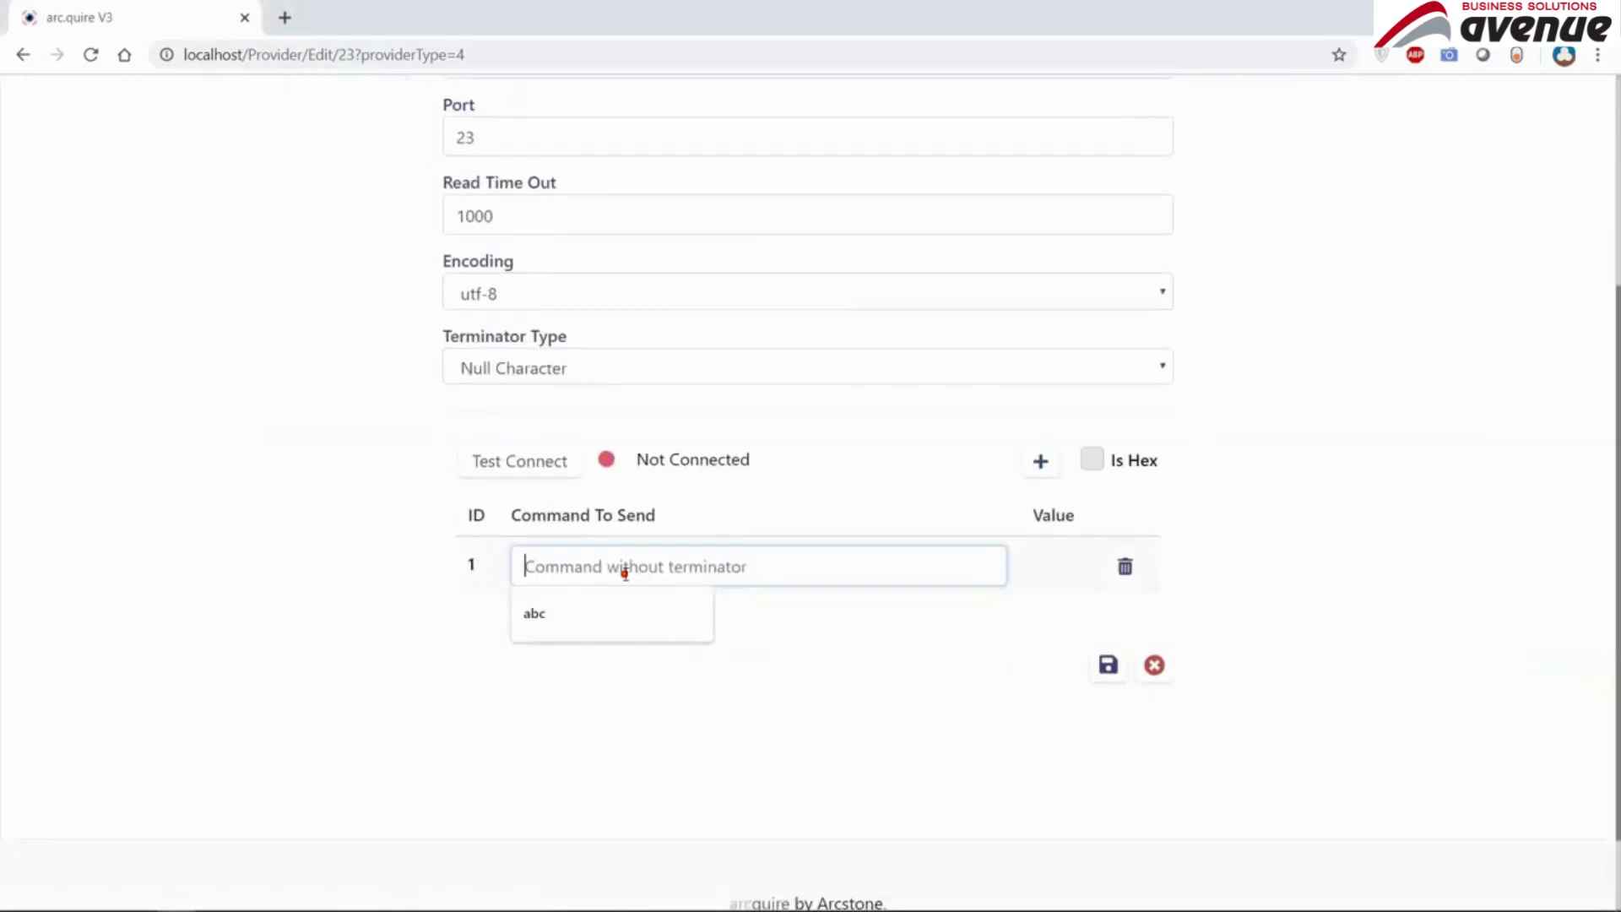
{"action": "type", "text": "Send "}
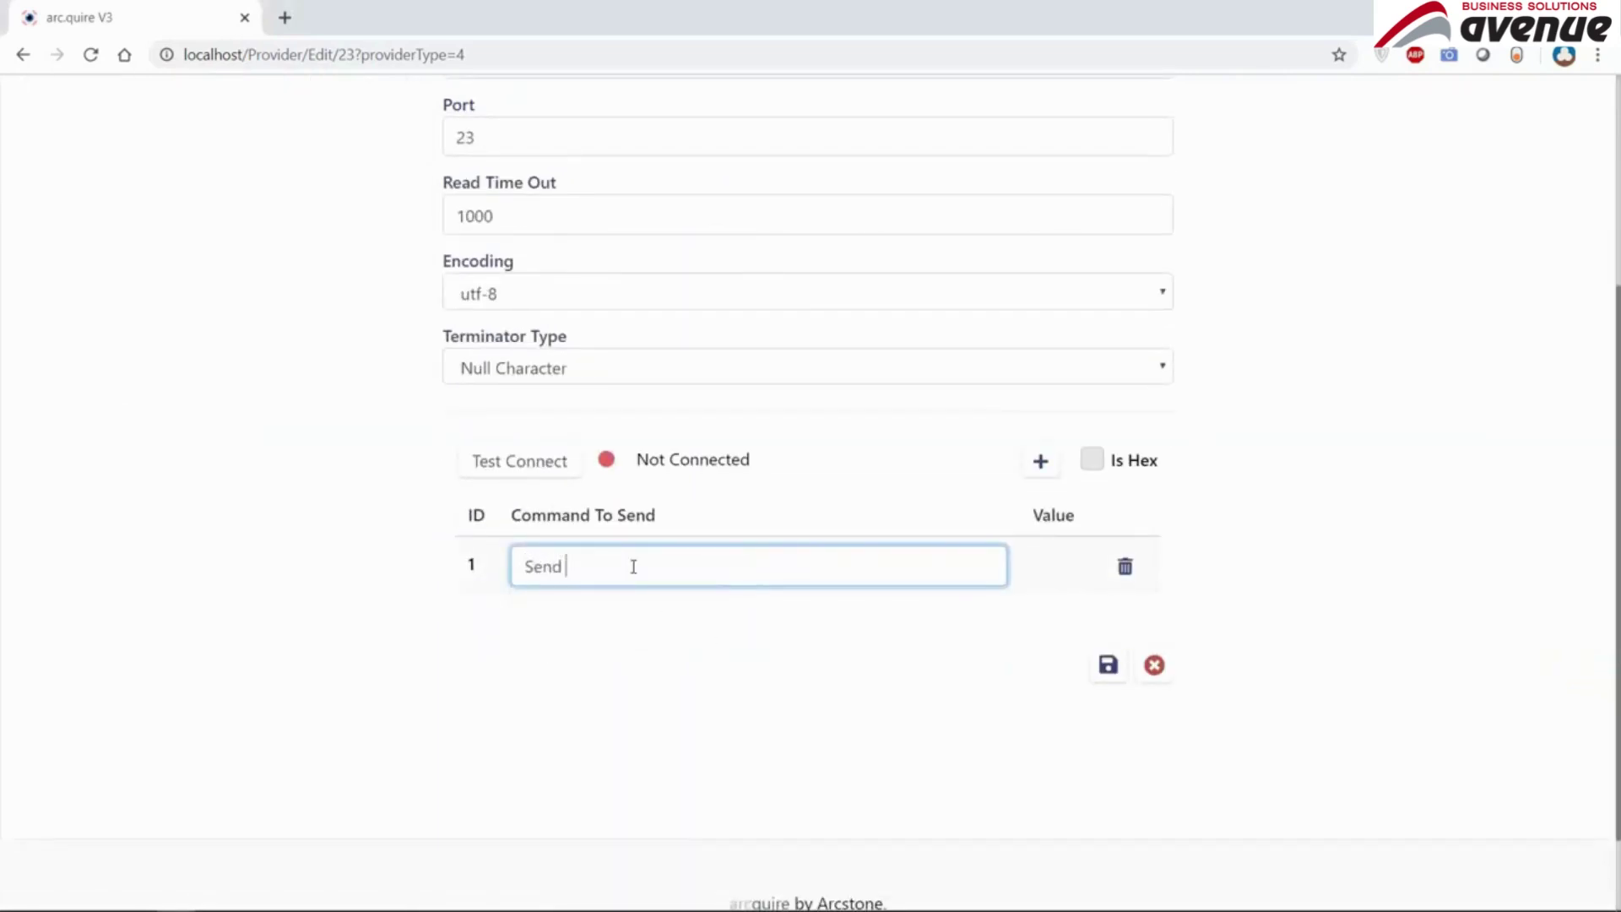
{"action": "type", "text": "Information"}
{"action": "scroll", "coordinate": [634, 567], "scroll_direction": "up", "scroll_amount": 3}
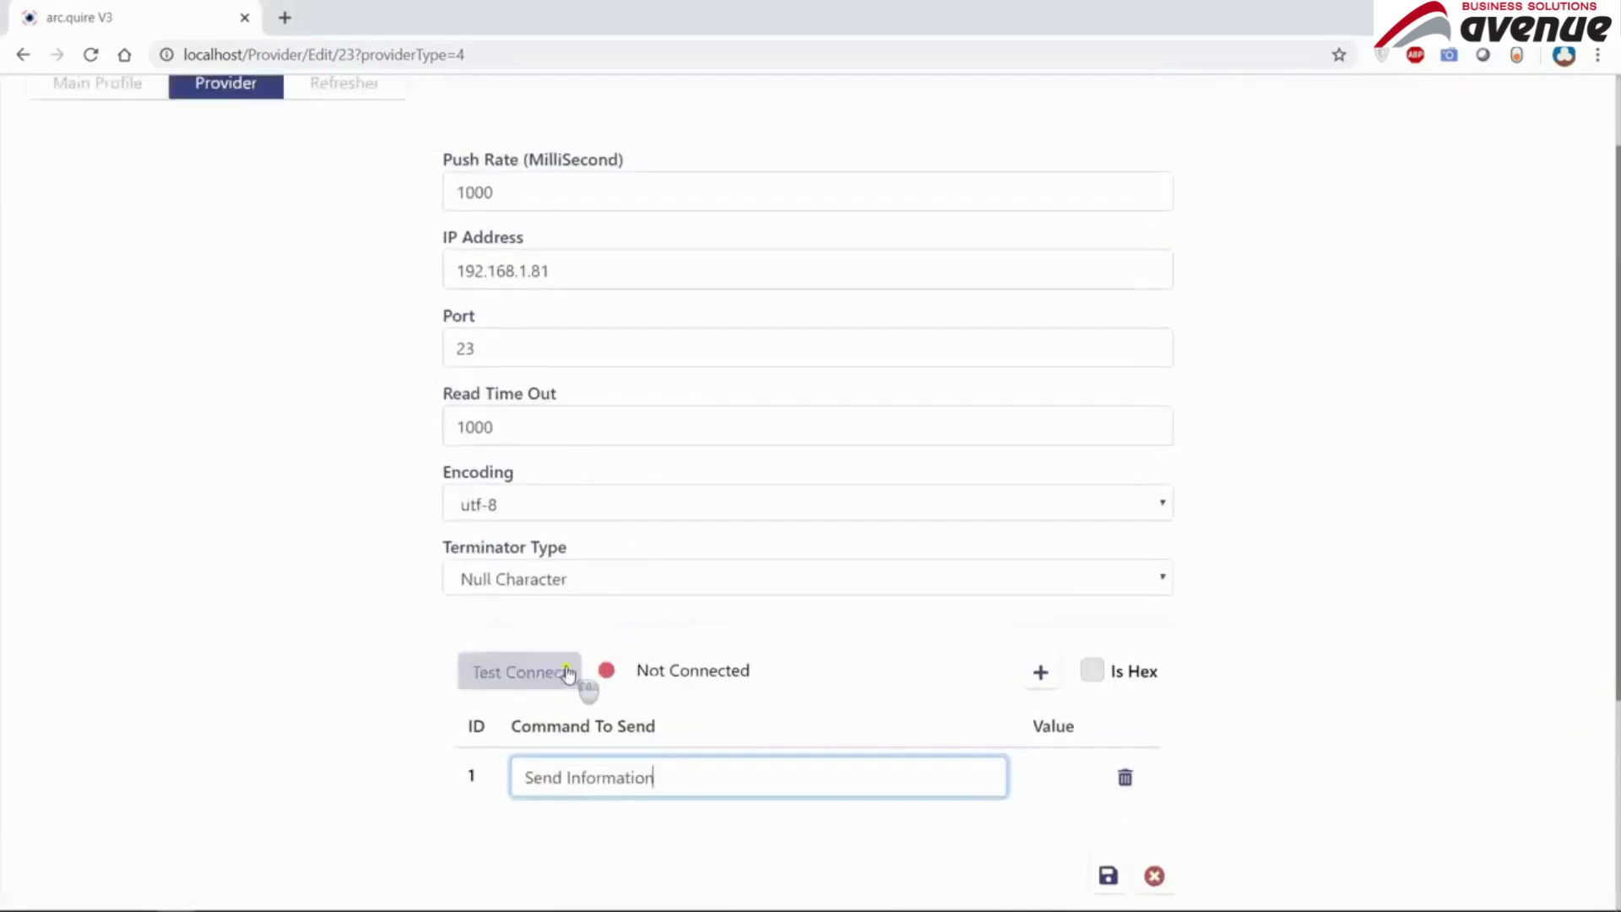
{"action": "type", "text": "ation 2"}
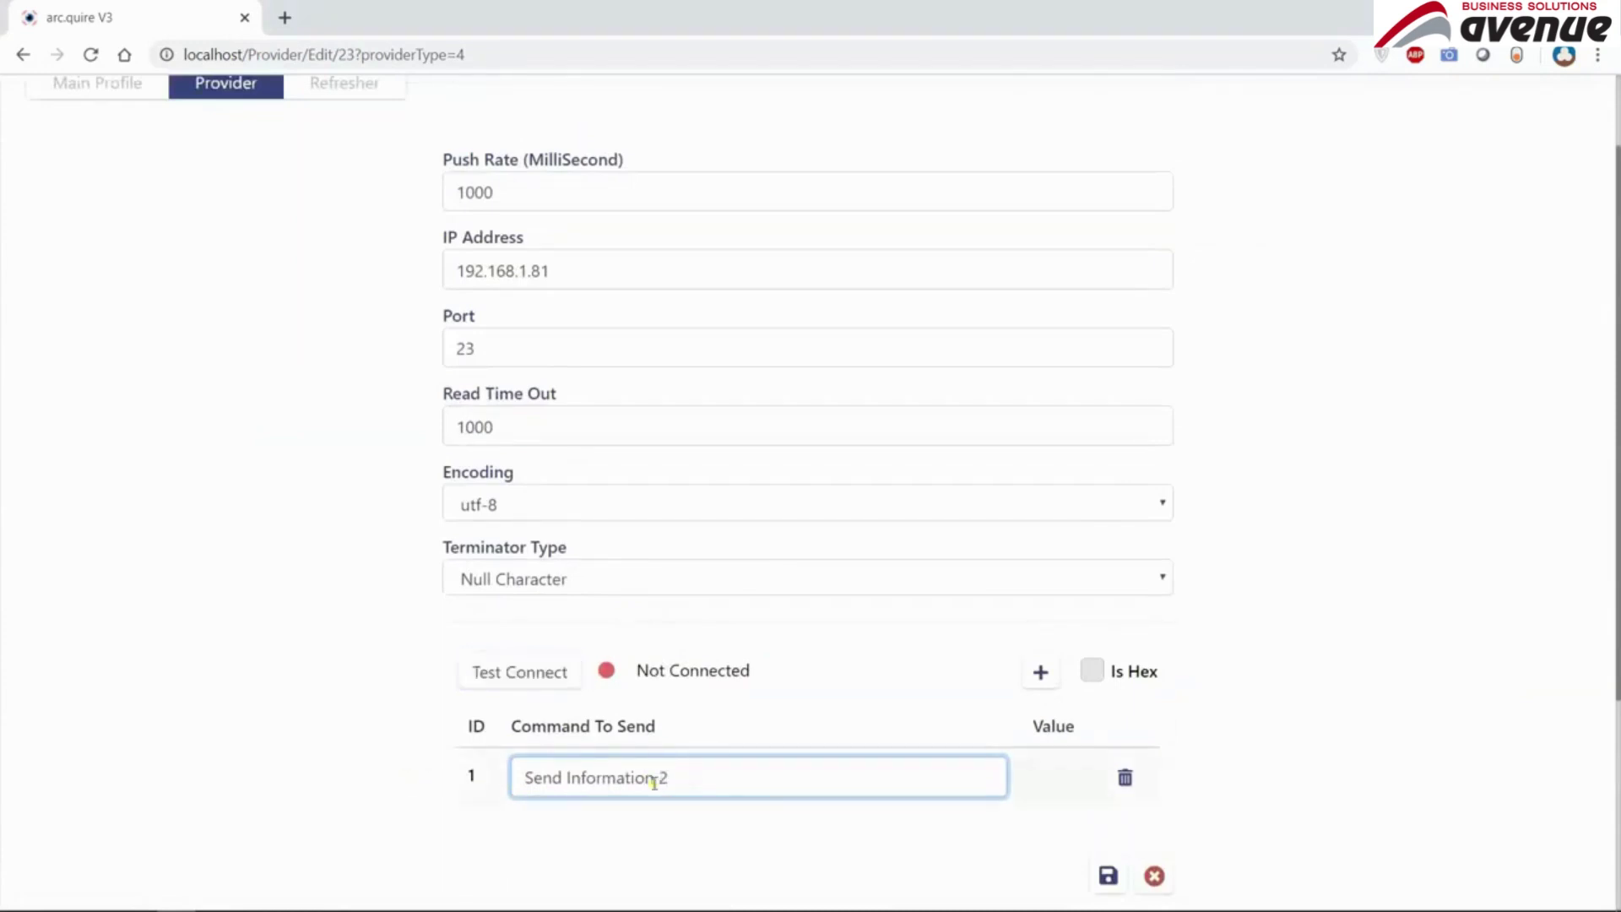
{"action": "left_click_drag", "start_coordinate": [764, 787], "coordinate": [484, 781]}
- Test the provider's connection and answer its command with "Receive 2" from the Hercules TCP server
{"action": "left_click", "coordinate": [493, 674]}
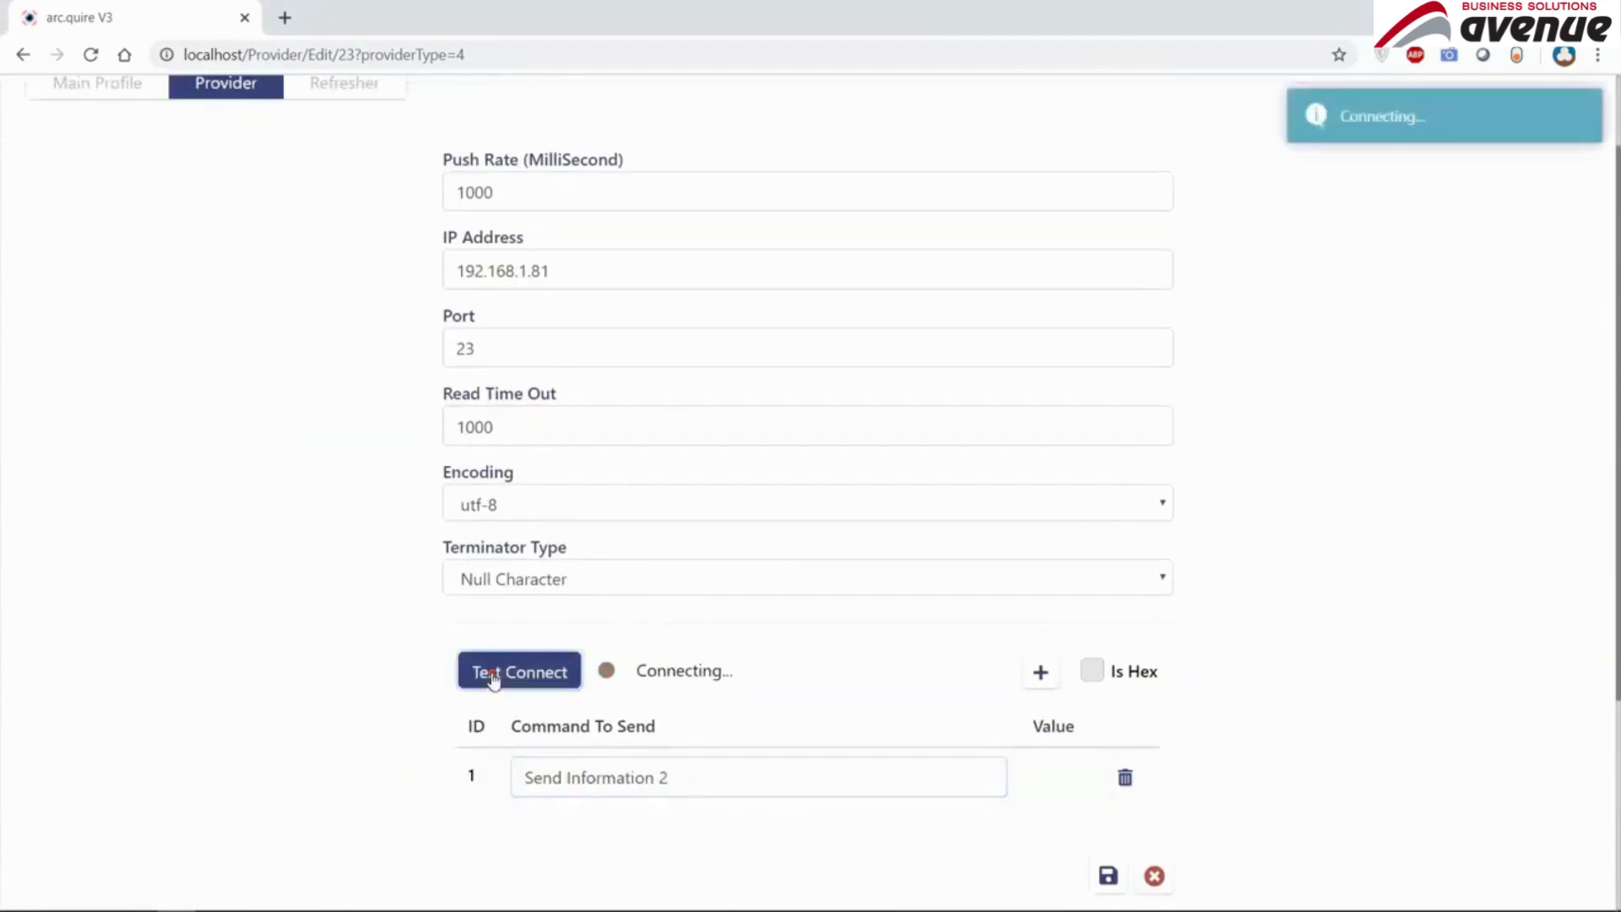
{"action": "key", "text": "alt+Tab"}
{"action": "key", "text": "alt+Tab"}
{"action": "key", "text": "alt+Tab"}
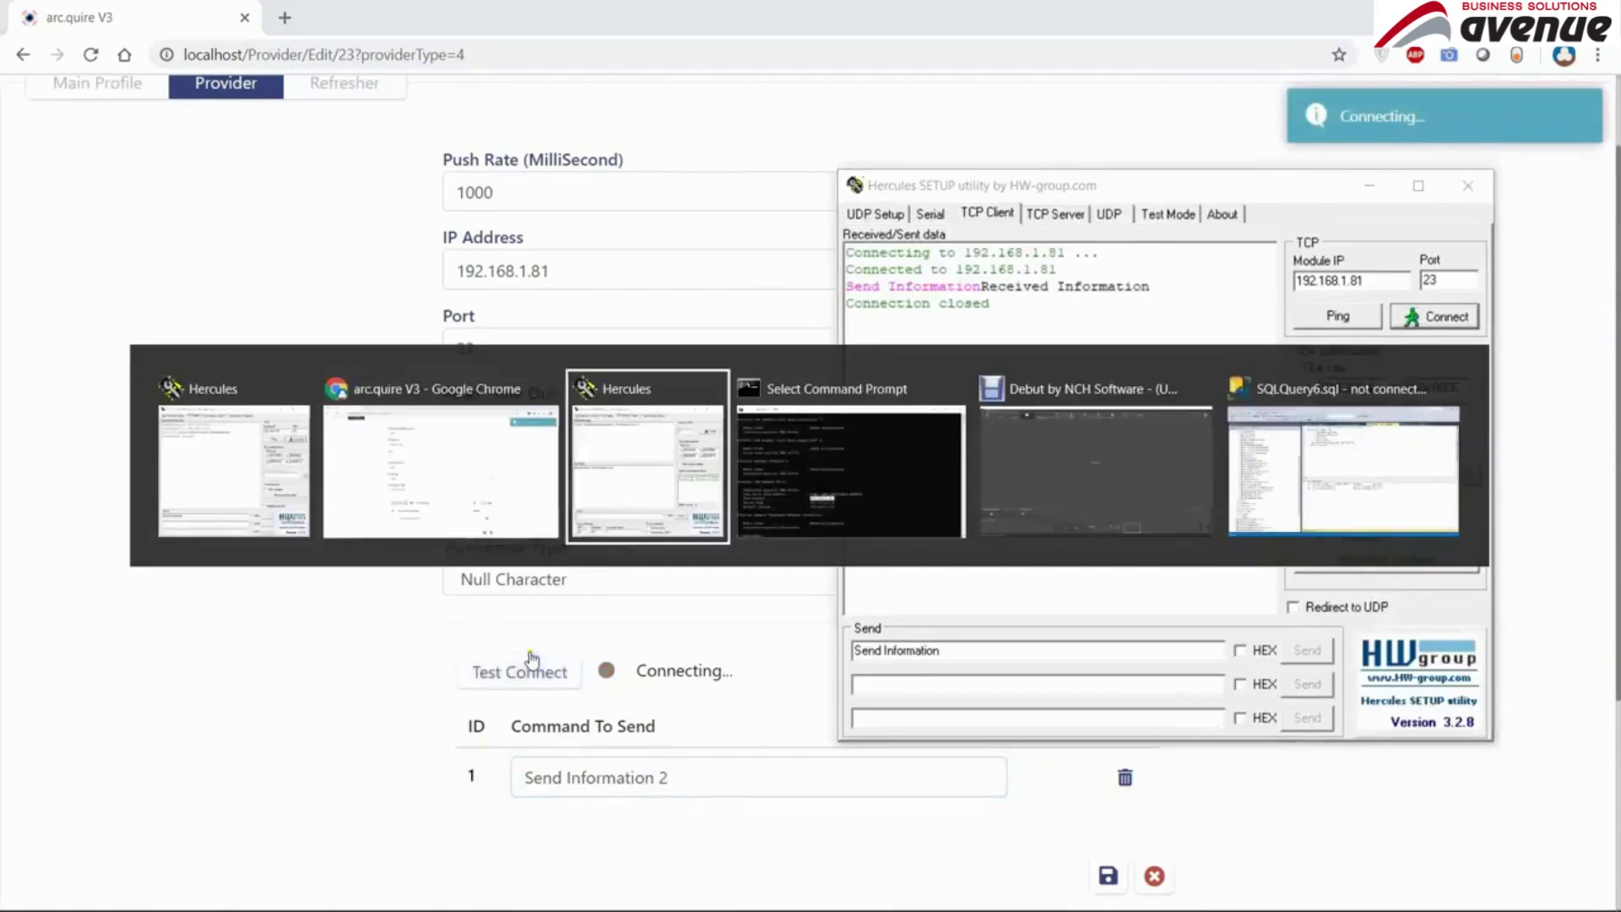
{"action": "left_click_drag", "start_coordinate": [427, 289], "coordinate": [225, 275]}
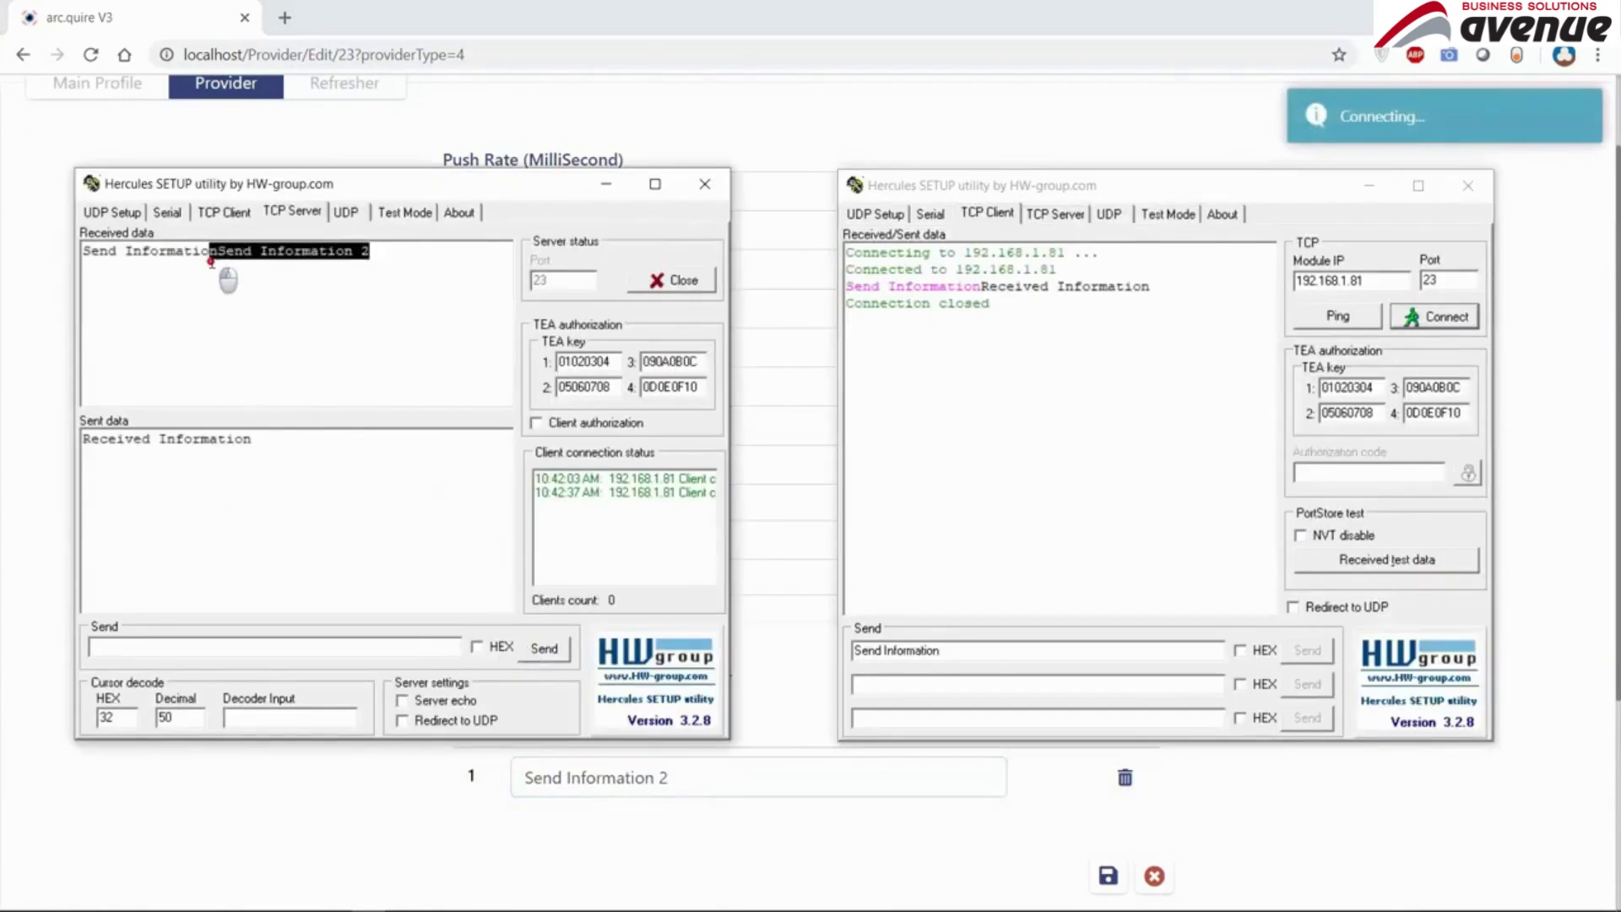
{"action": "left_click", "coordinate": [162, 642]}
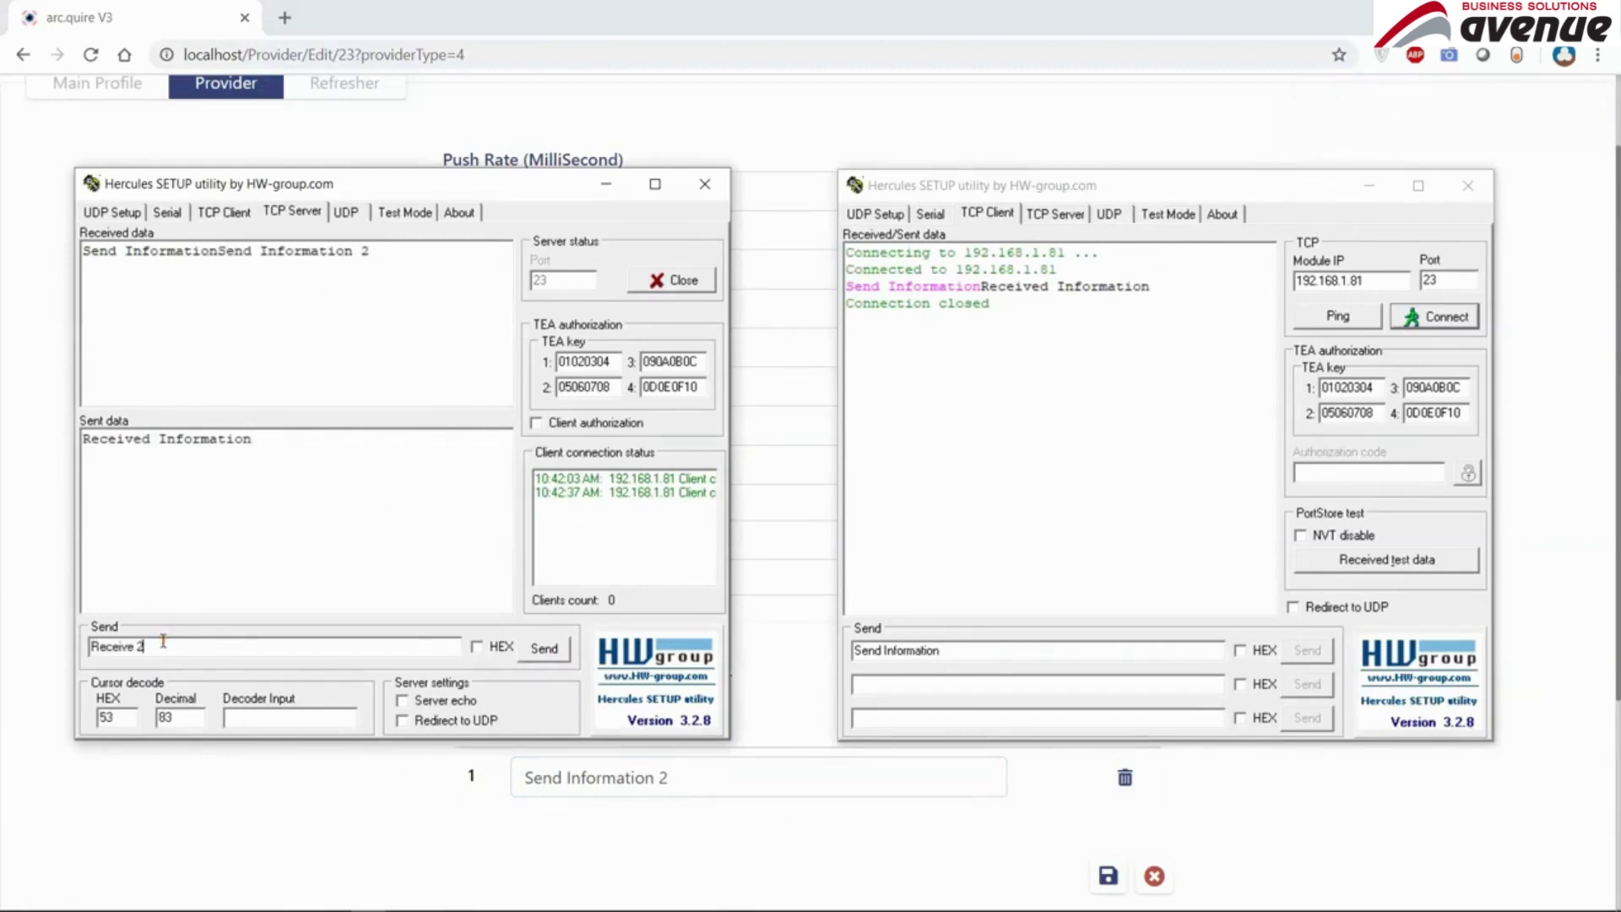
{"action": "left_click", "coordinate": [545, 649]}
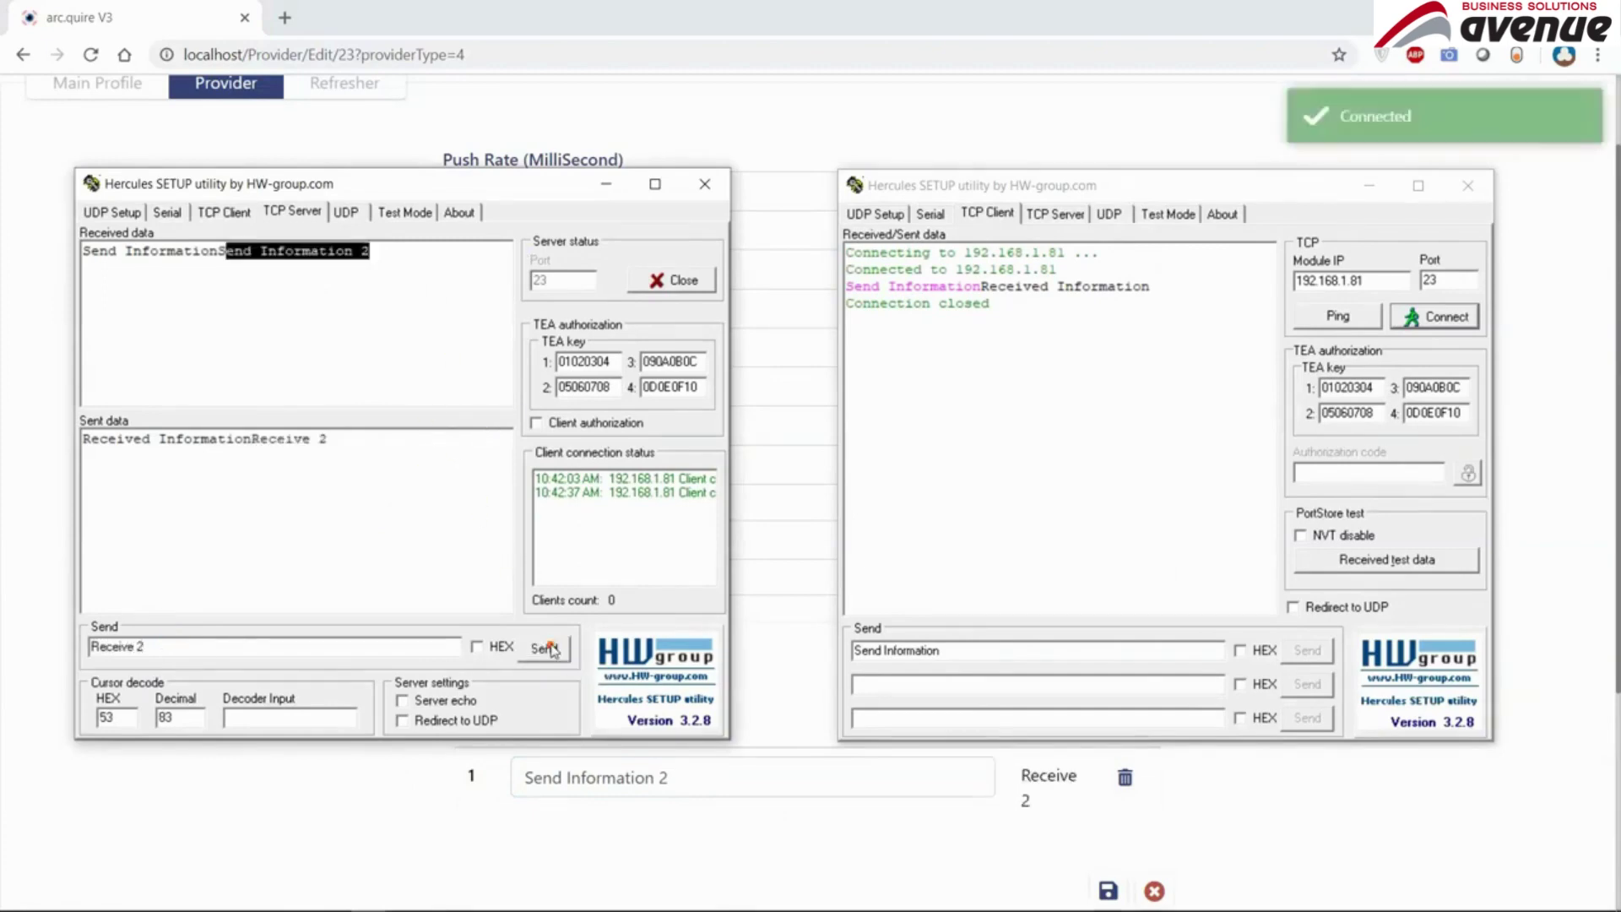
- Switch to arc.quire, check the connection status and the command's returned value, and save the provider settings
{"action": "left_click", "coordinate": [670, 747]}
{"action": "scroll", "coordinate": [847, 579], "scroll_direction": "down", "scroll_amount": 2}
{"action": "double_click", "coordinate": [670, 574]}
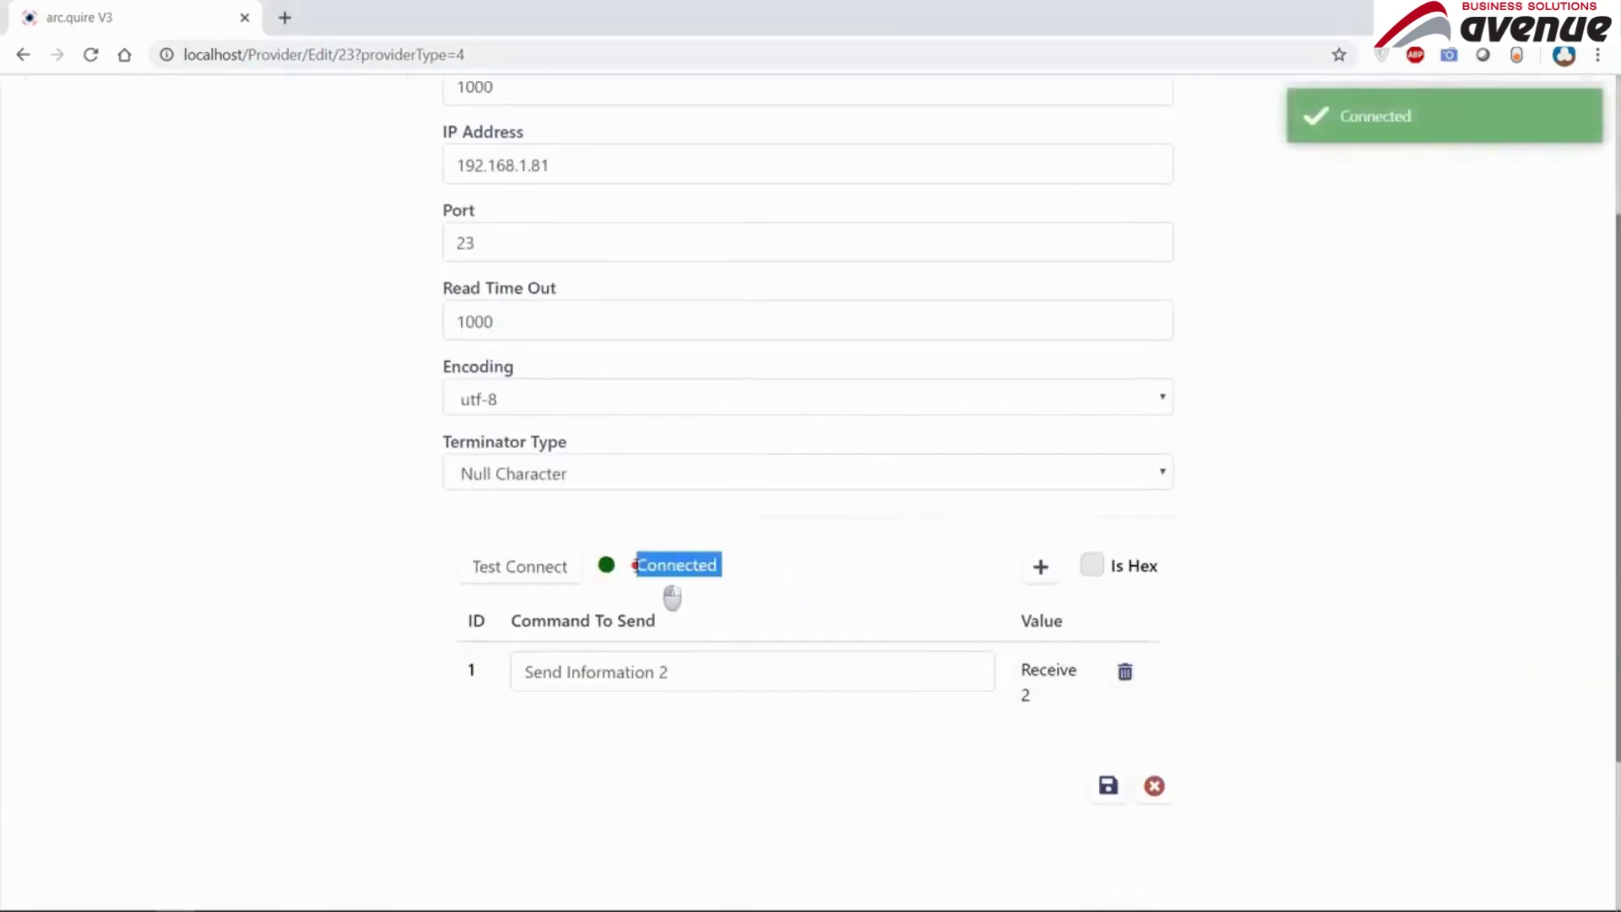
{"action": "left_click_drag", "start_coordinate": [1100, 697], "coordinate": [1020, 669]}
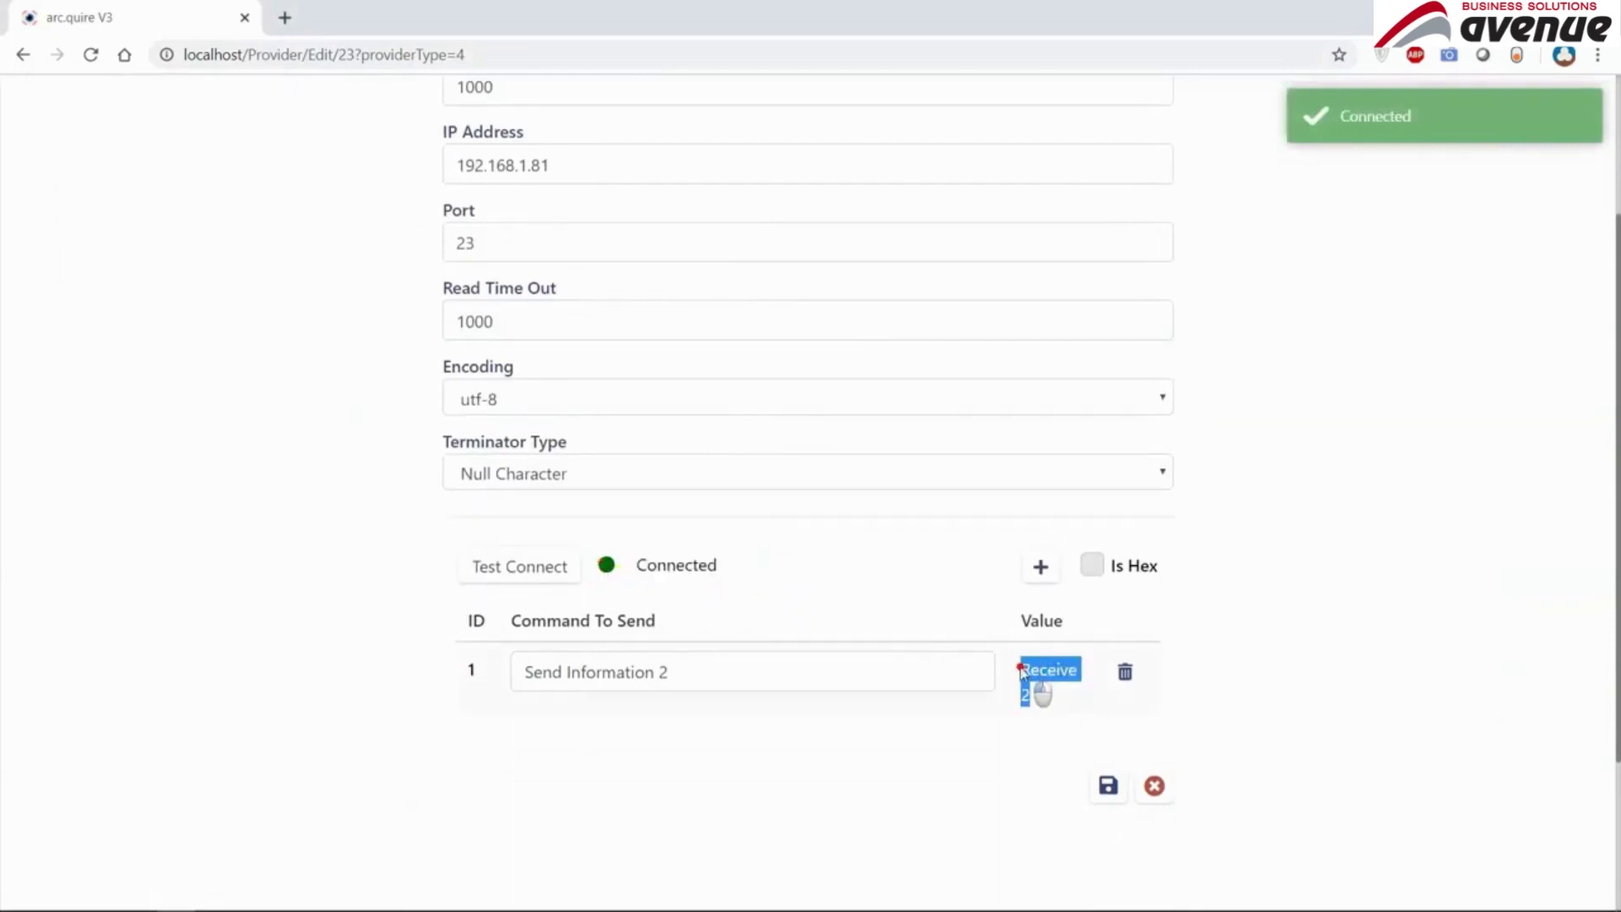
{"action": "left_click", "coordinate": [310, 477]}
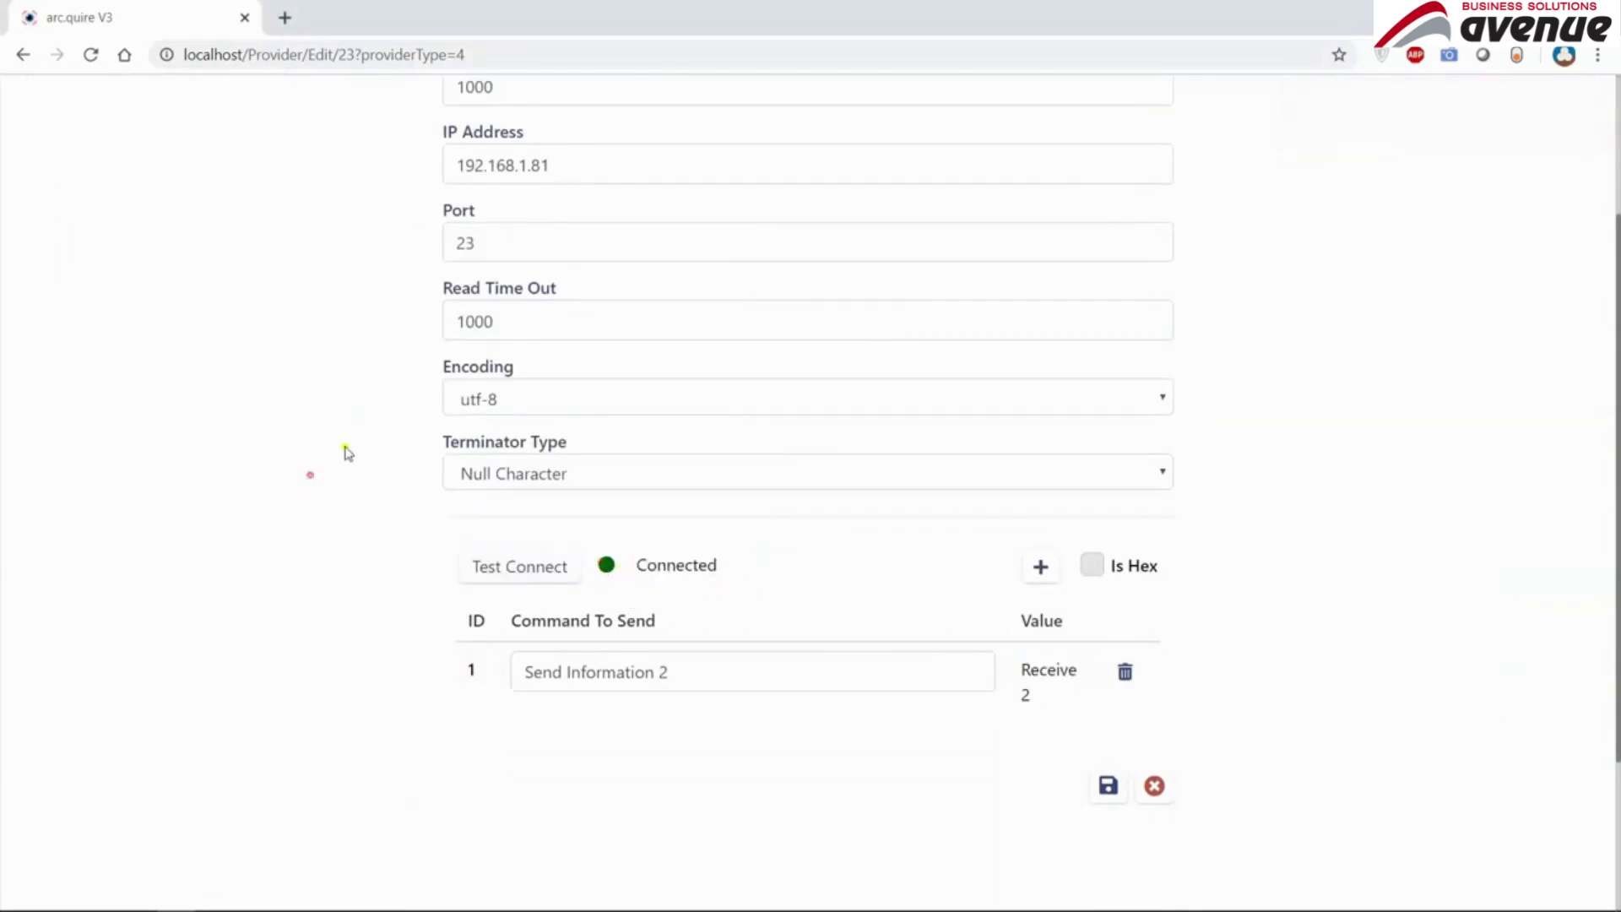
{"action": "left_click", "coordinate": [1107, 785]}
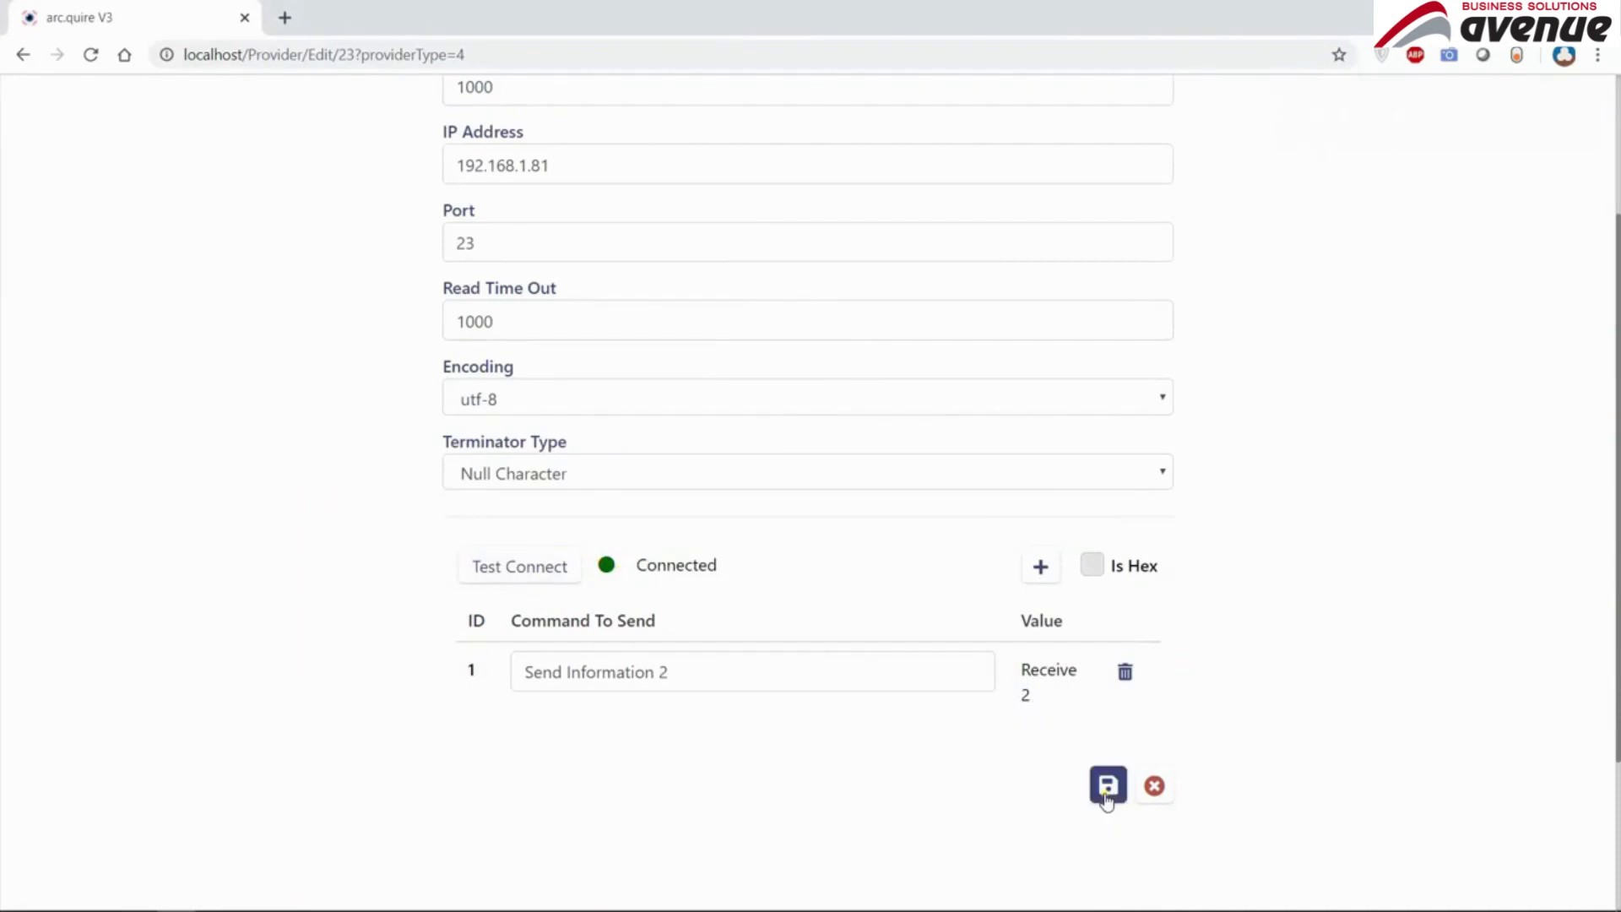
{"action": "scroll", "coordinate": [794, 715], "scroll_direction": "down", "scroll_amount": 4}
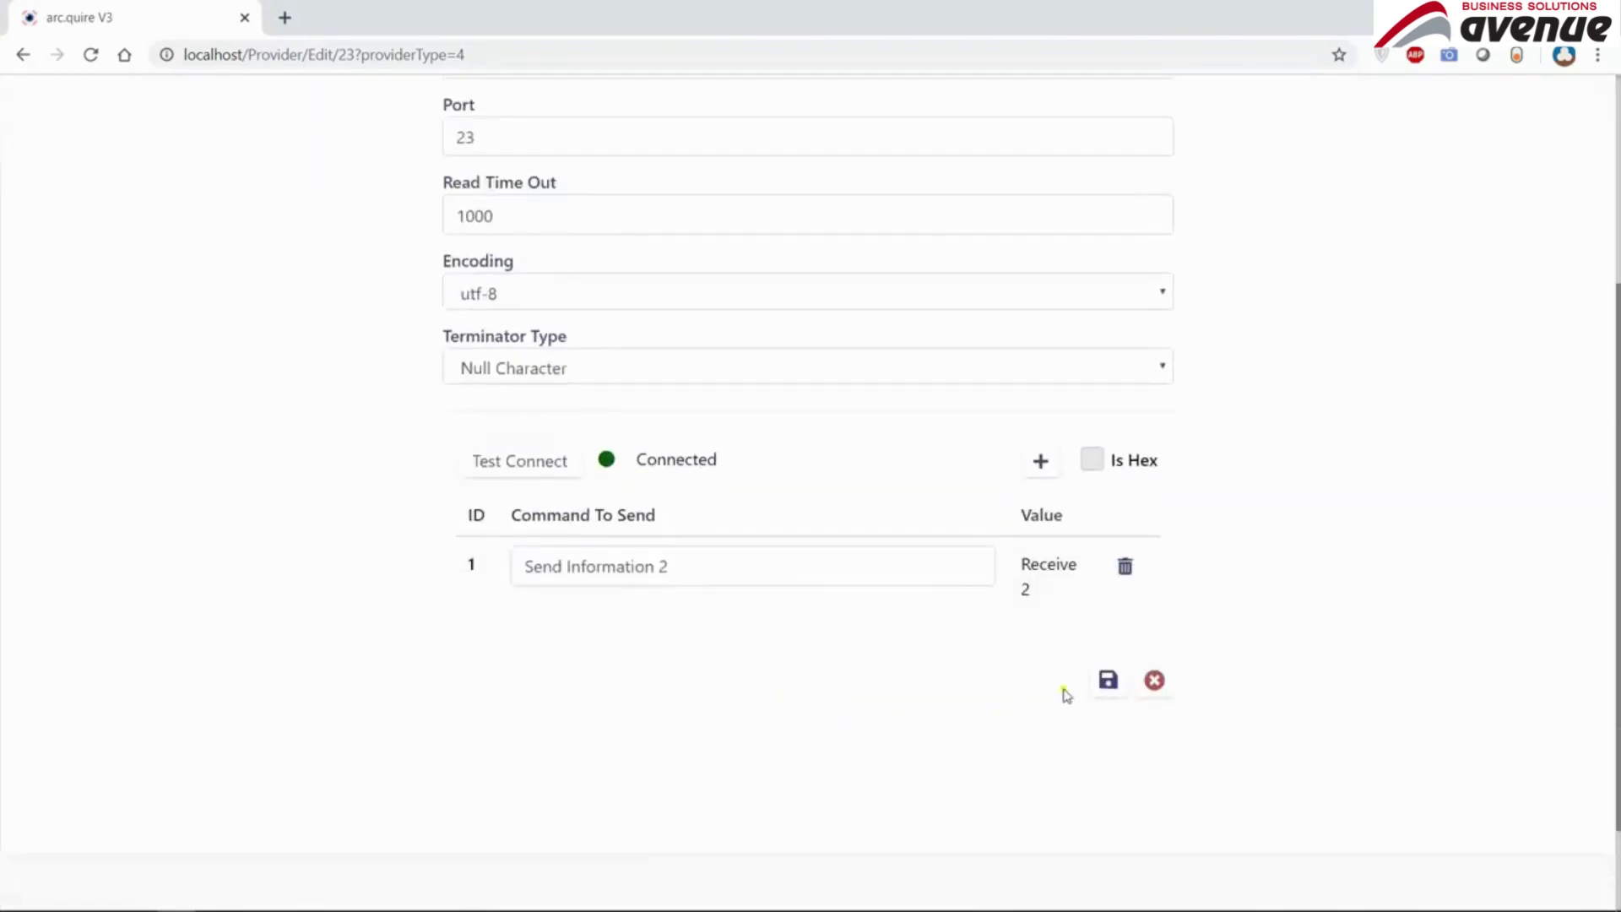
{"action": "left_click", "coordinate": [1109, 681]}
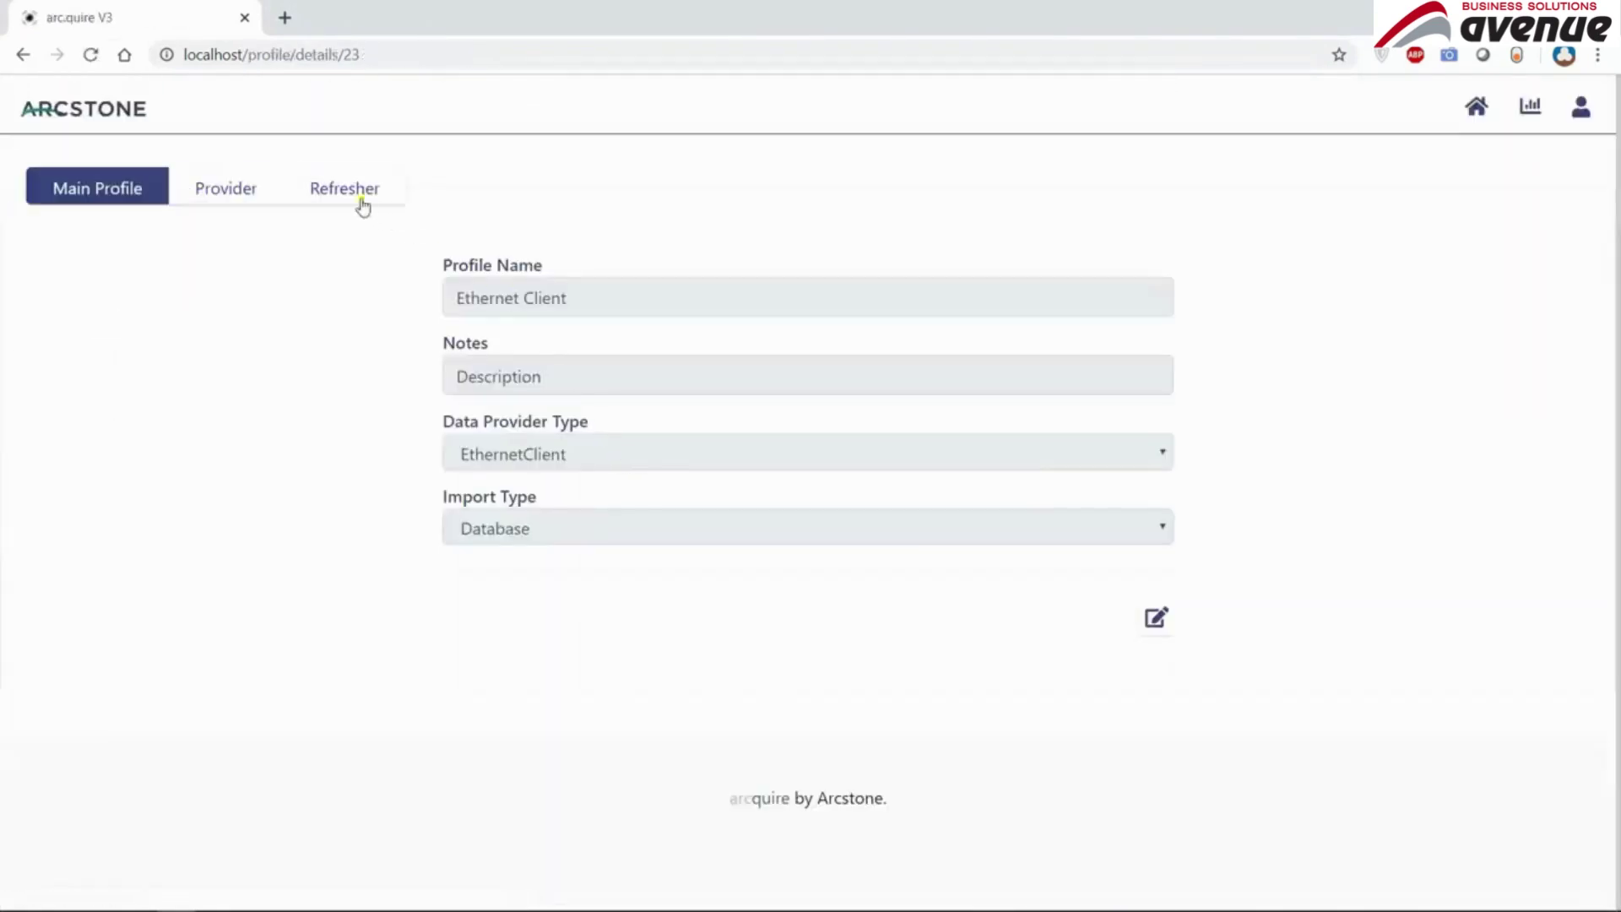
- Review the Ethernet Client profile's Refresher settings and return to the profile list
{"action": "left_click", "coordinate": [353, 198]}
{"action": "scroll", "coordinate": [734, 637], "scroll_direction": "down", "scroll_amount": 5}
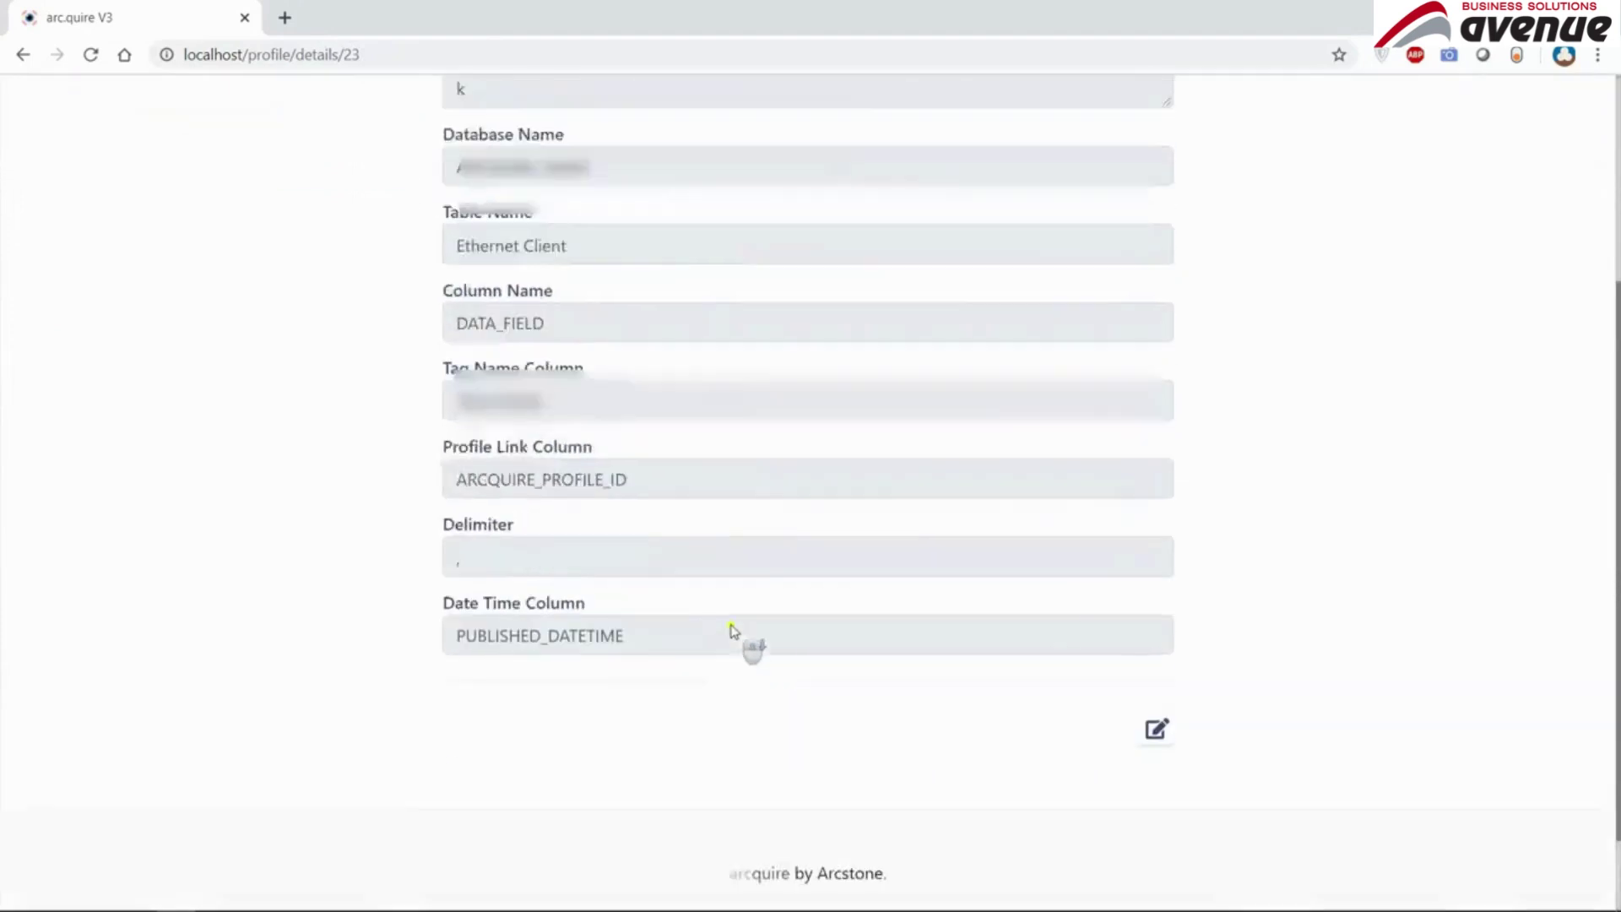
{"action": "scroll", "coordinate": [733, 631], "scroll_direction": "up", "scroll_amount": 5}
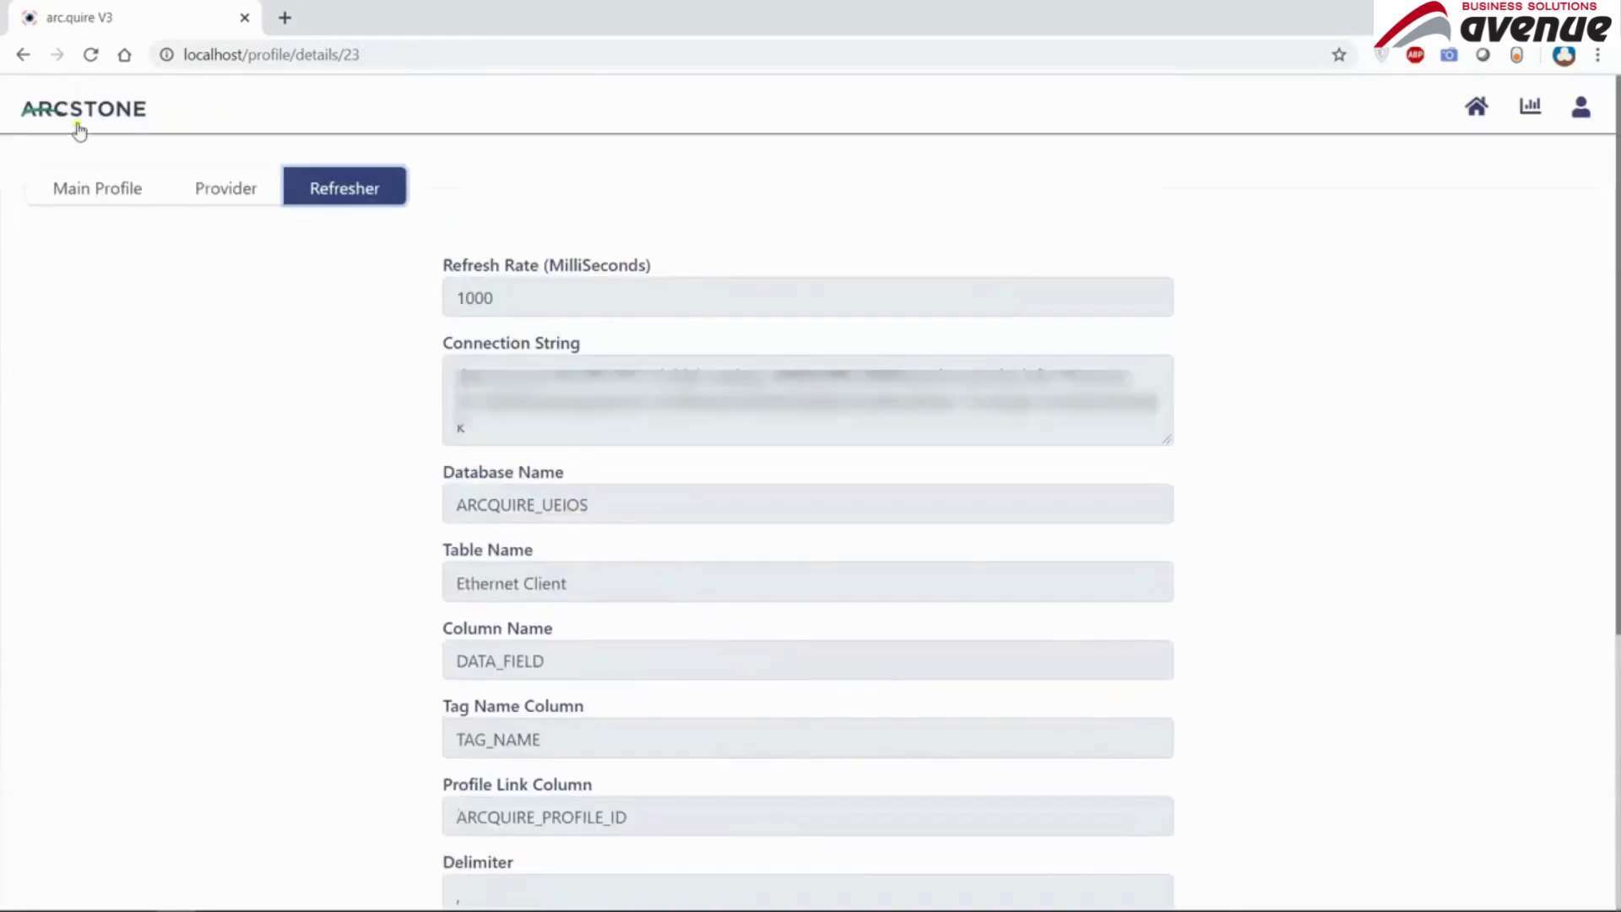
{"action": "left_click", "coordinate": [78, 128]}
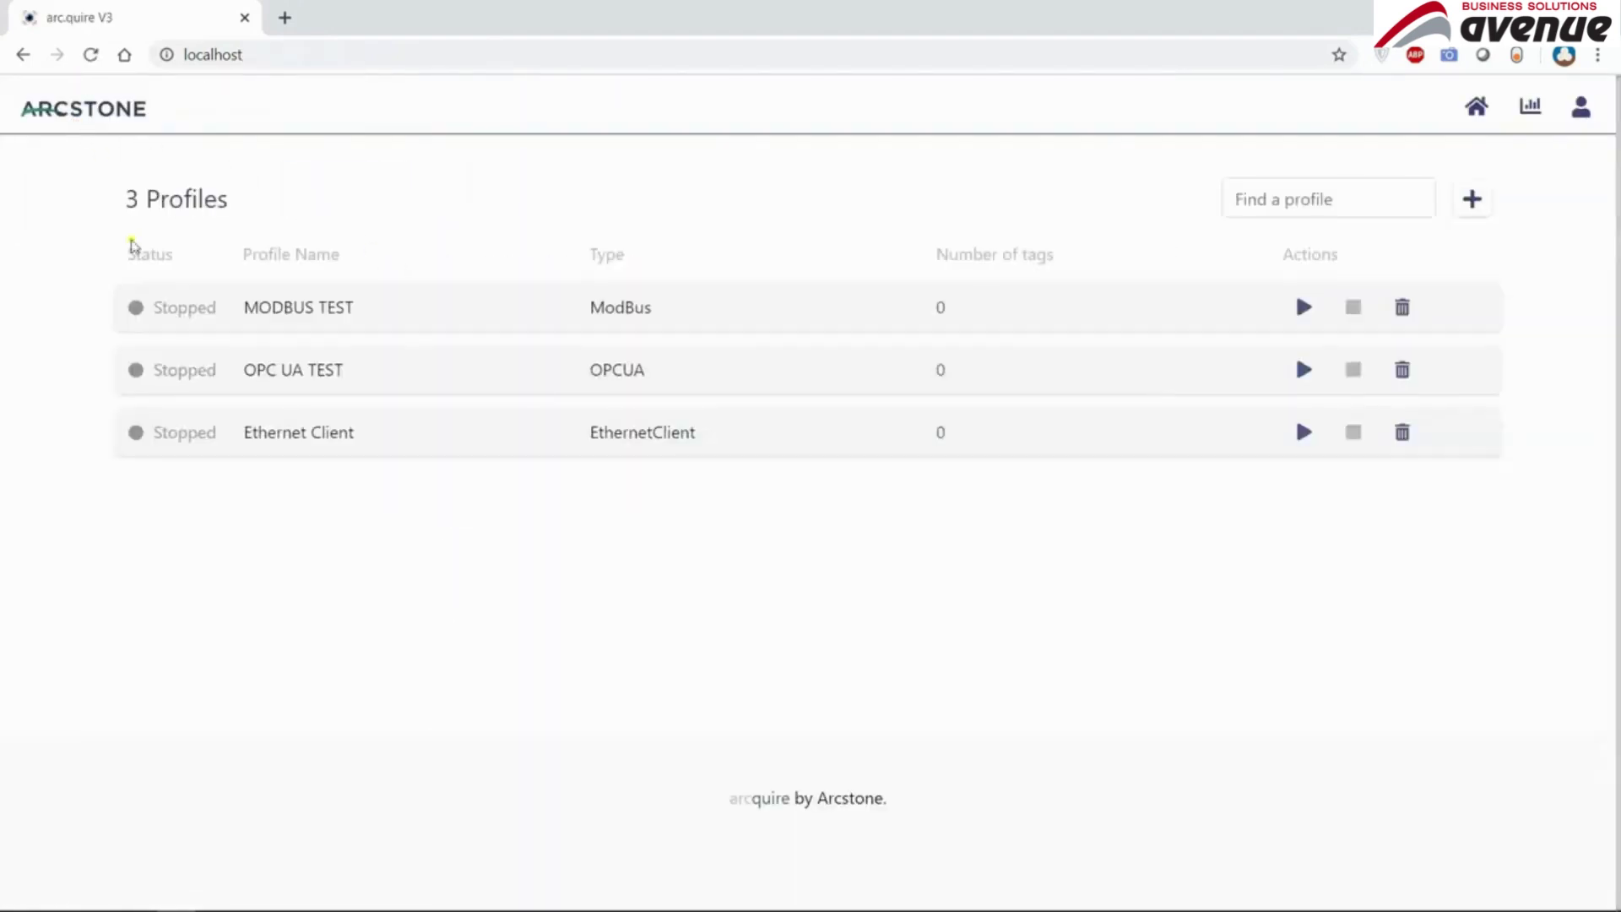
- Set the Ethernet Client profile's provider push rate to 10000 milliseconds, save the change and return to the profile list
{"action": "left_click", "coordinate": [738, 451]}
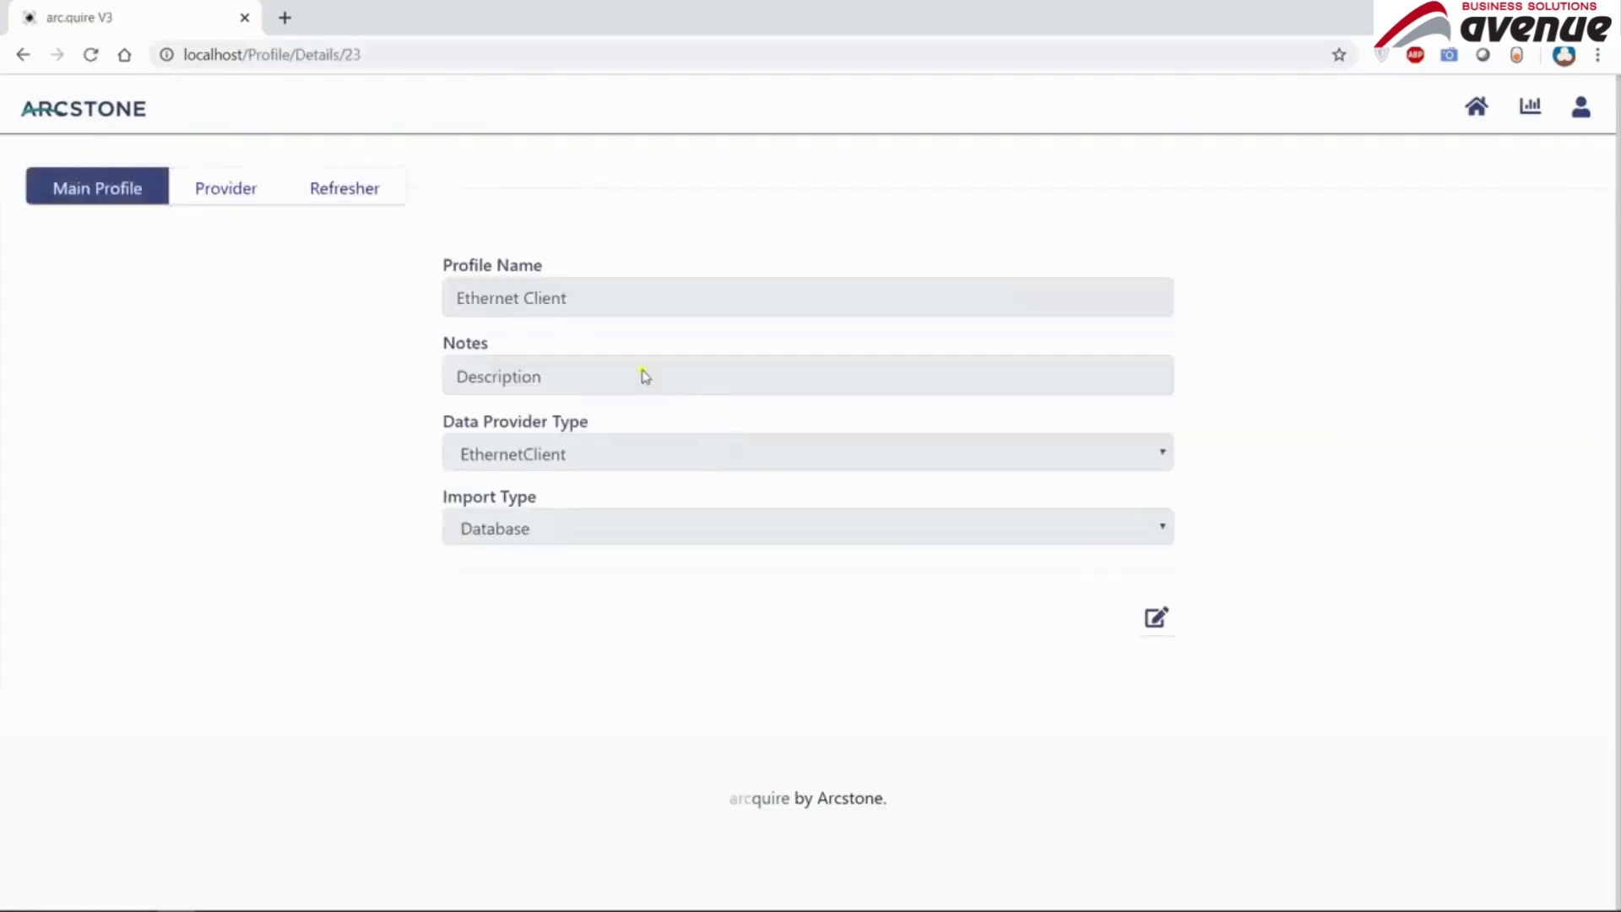
{"action": "left_click", "coordinate": [238, 197]}
{"action": "scroll", "coordinate": [750, 436], "scroll_direction": "down", "scroll_amount": 3}
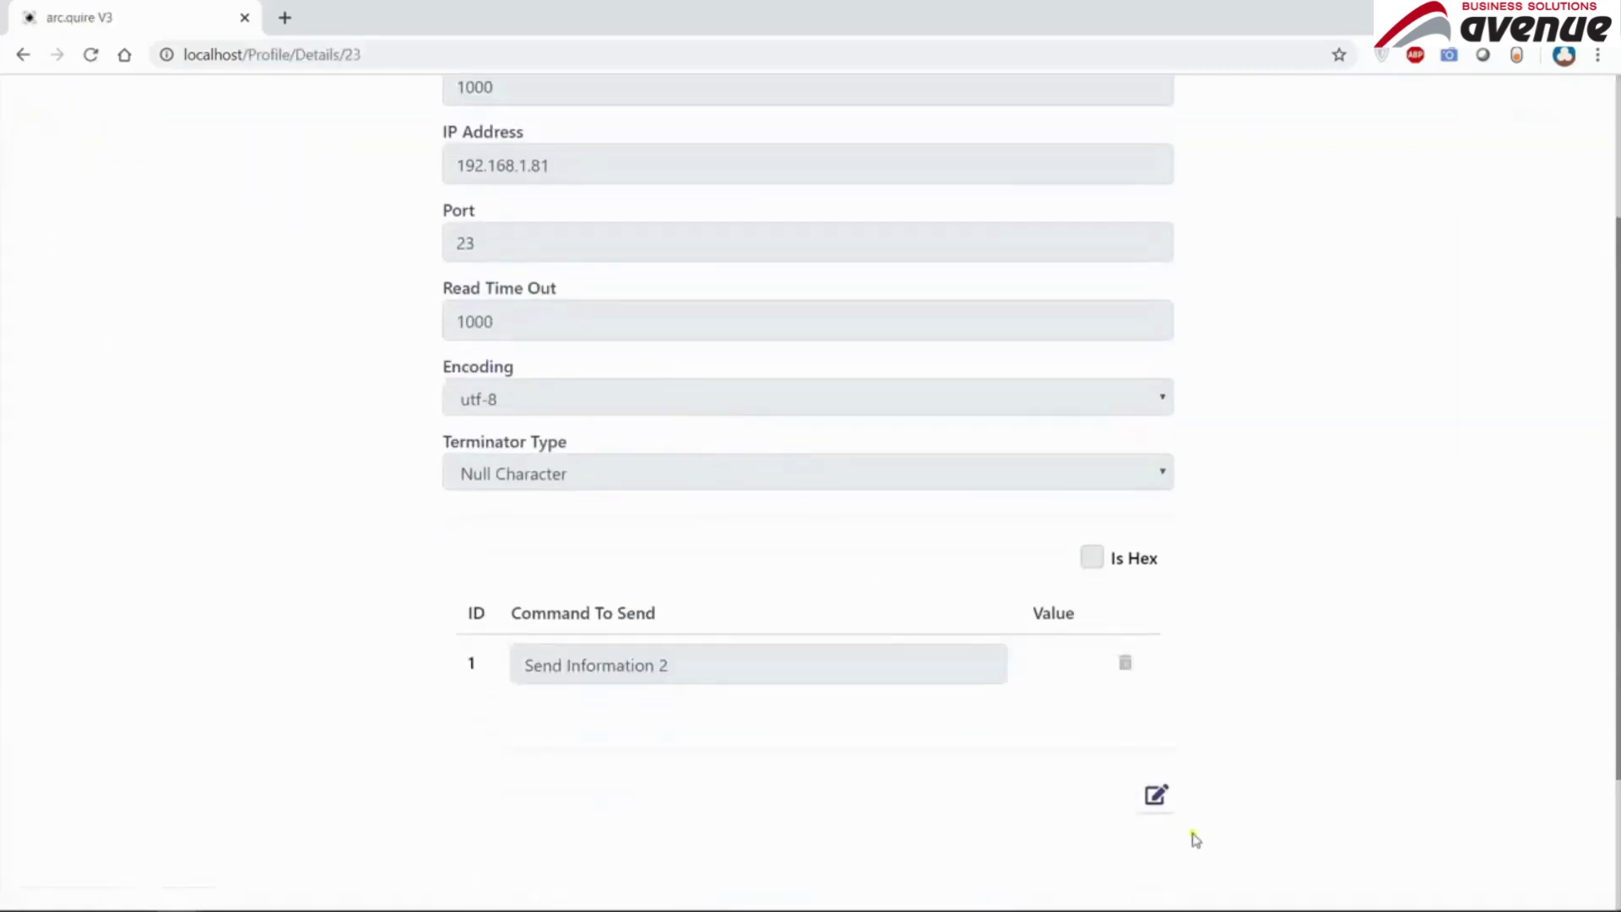
{"action": "left_click", "coordinate": [1169, 802]}
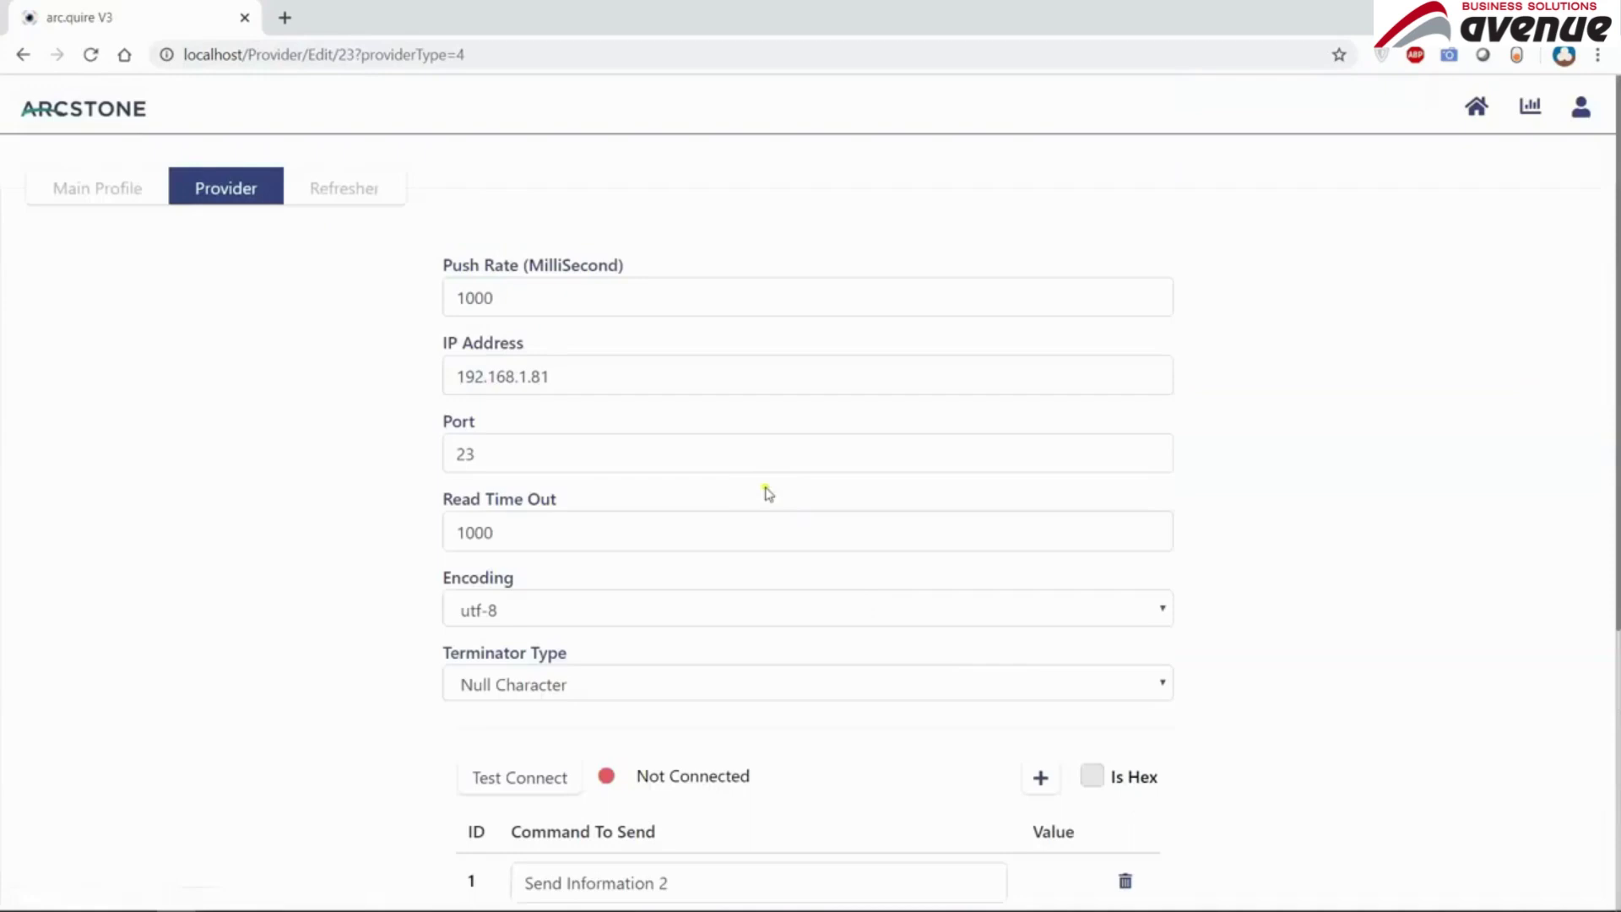
{"action": "double_click", "coordinate": [497, 300]}
{"action": "type", "text": "1"}
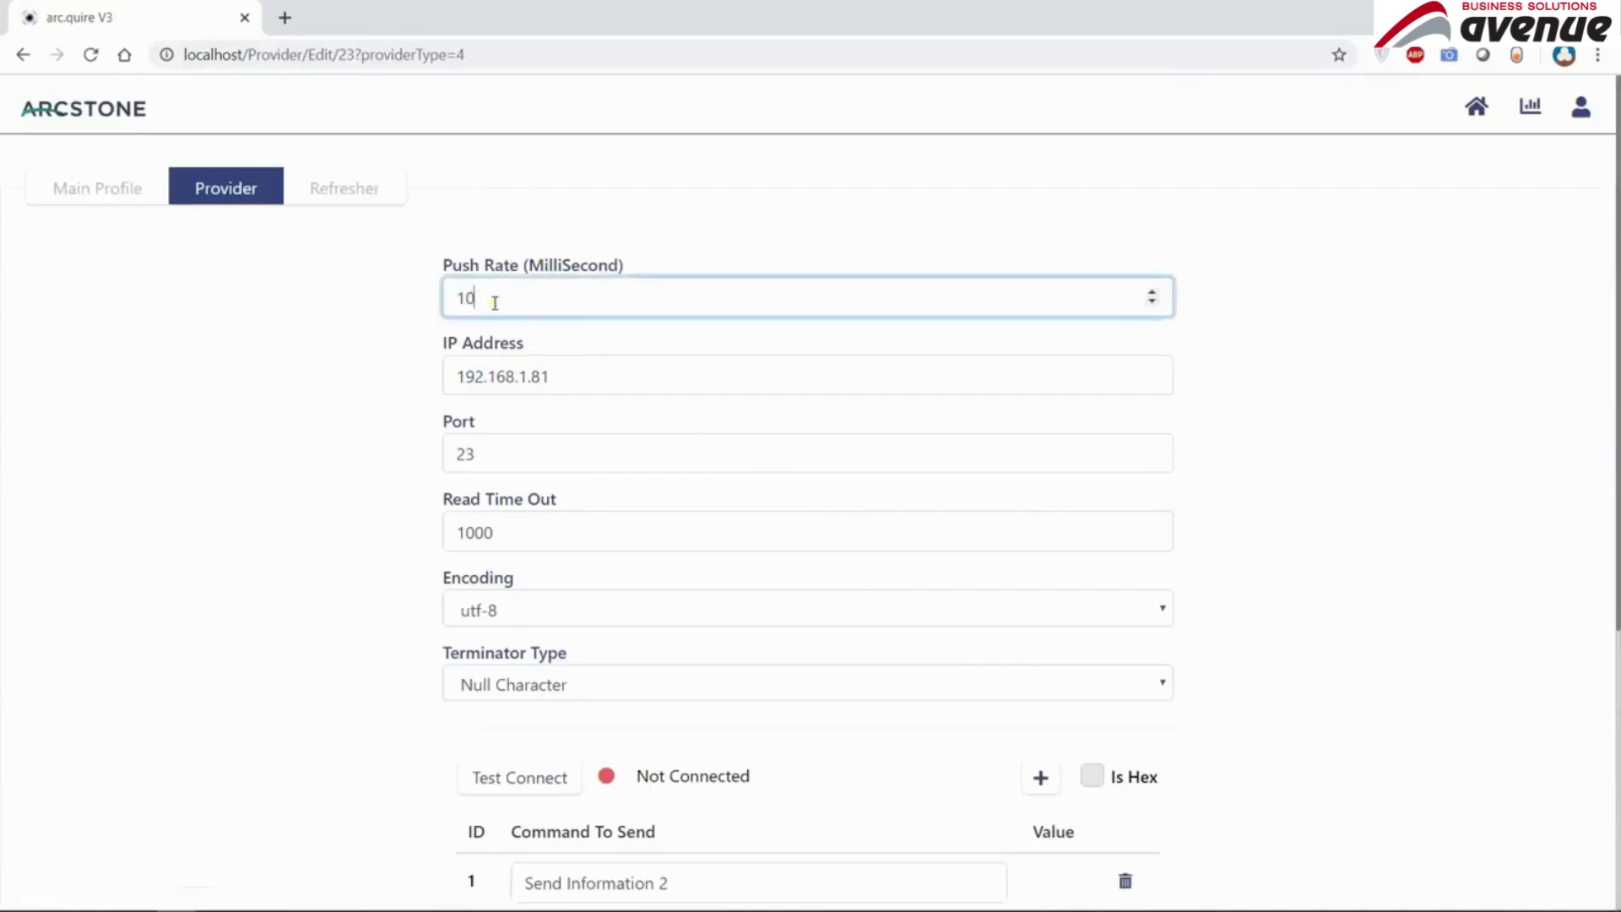
{"action": "left_click", "coordinate": [253, 470]}
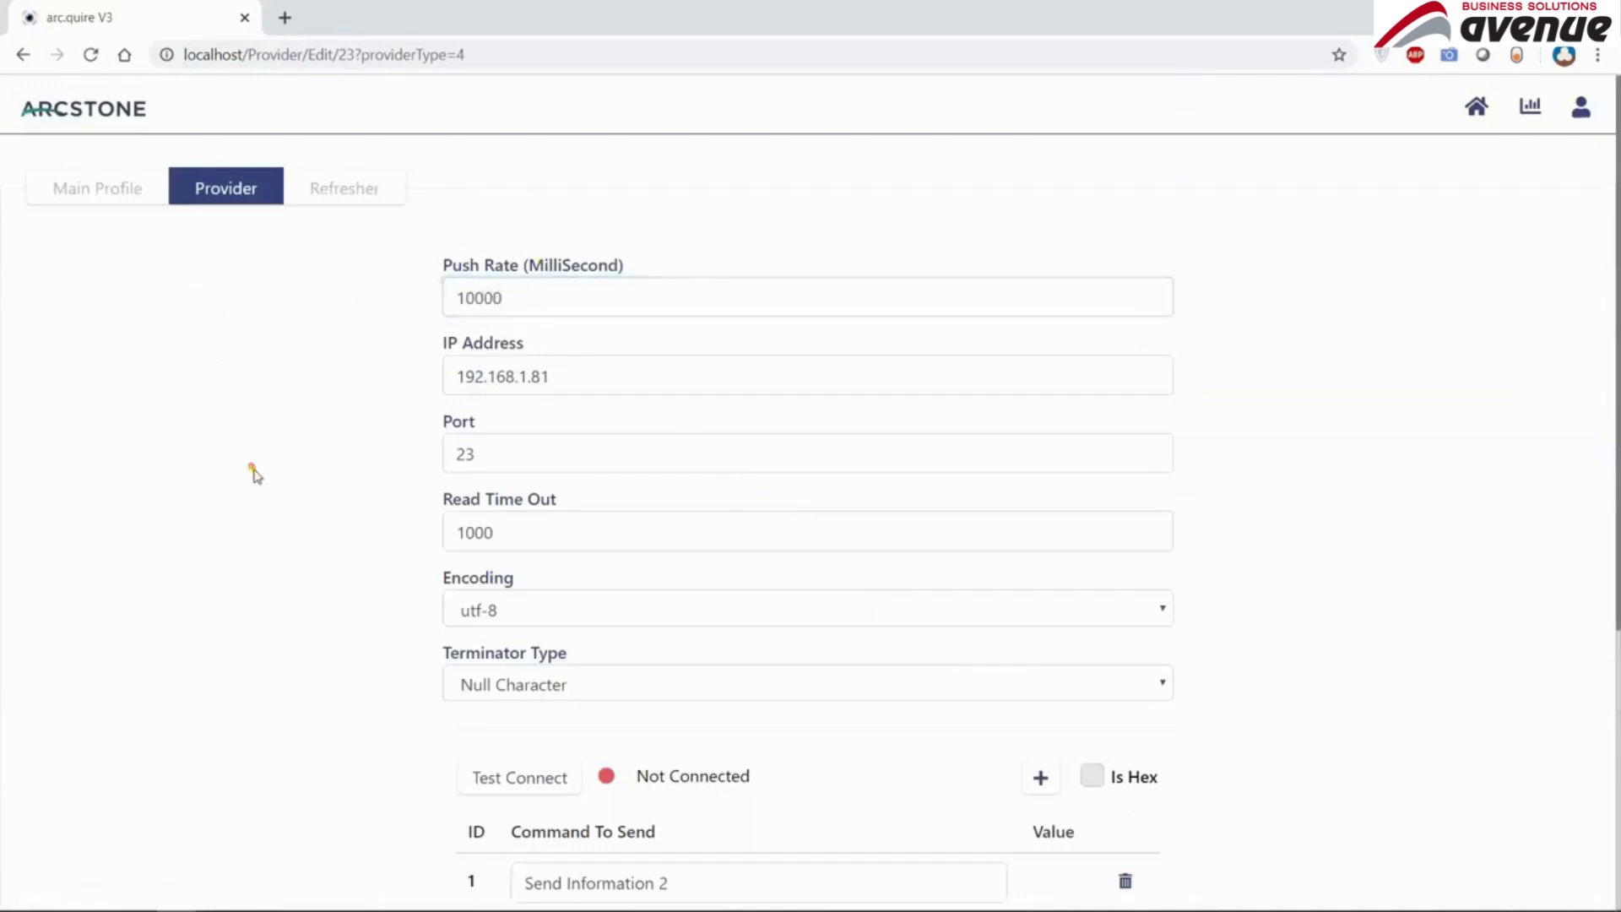
{"action": "scroll", "coordinate": [615, 528], "scroll_direction": "down", "scroll_amount": 3}
{"action": "left_click", "coordinate": [1109, 666]}
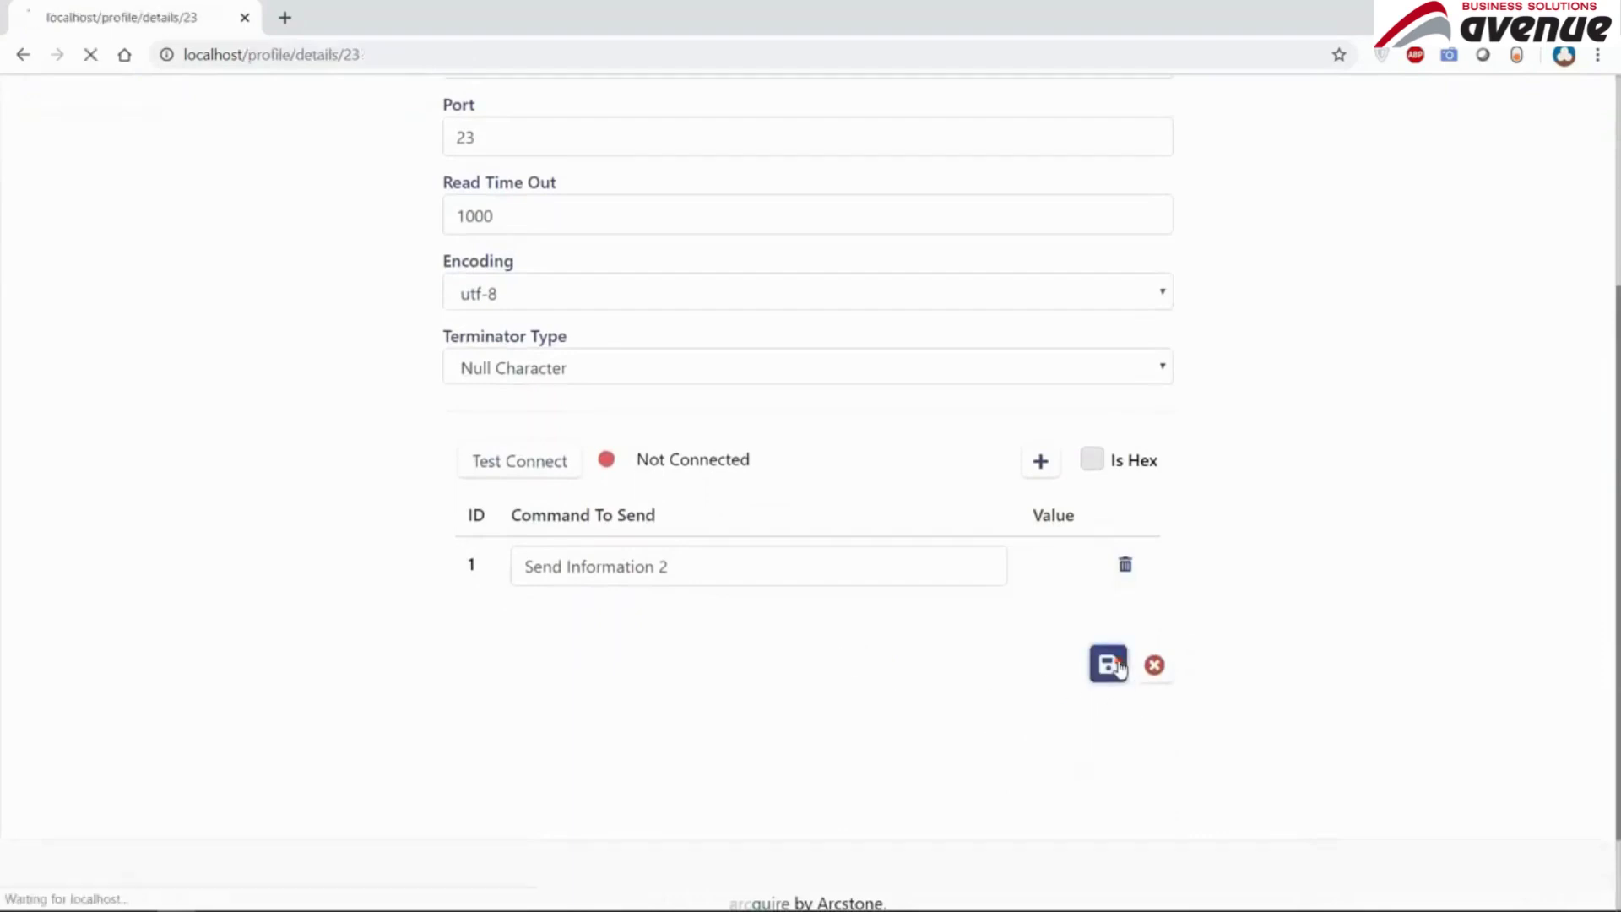
{"action": "left_click", "coordinate": [81, 116]}
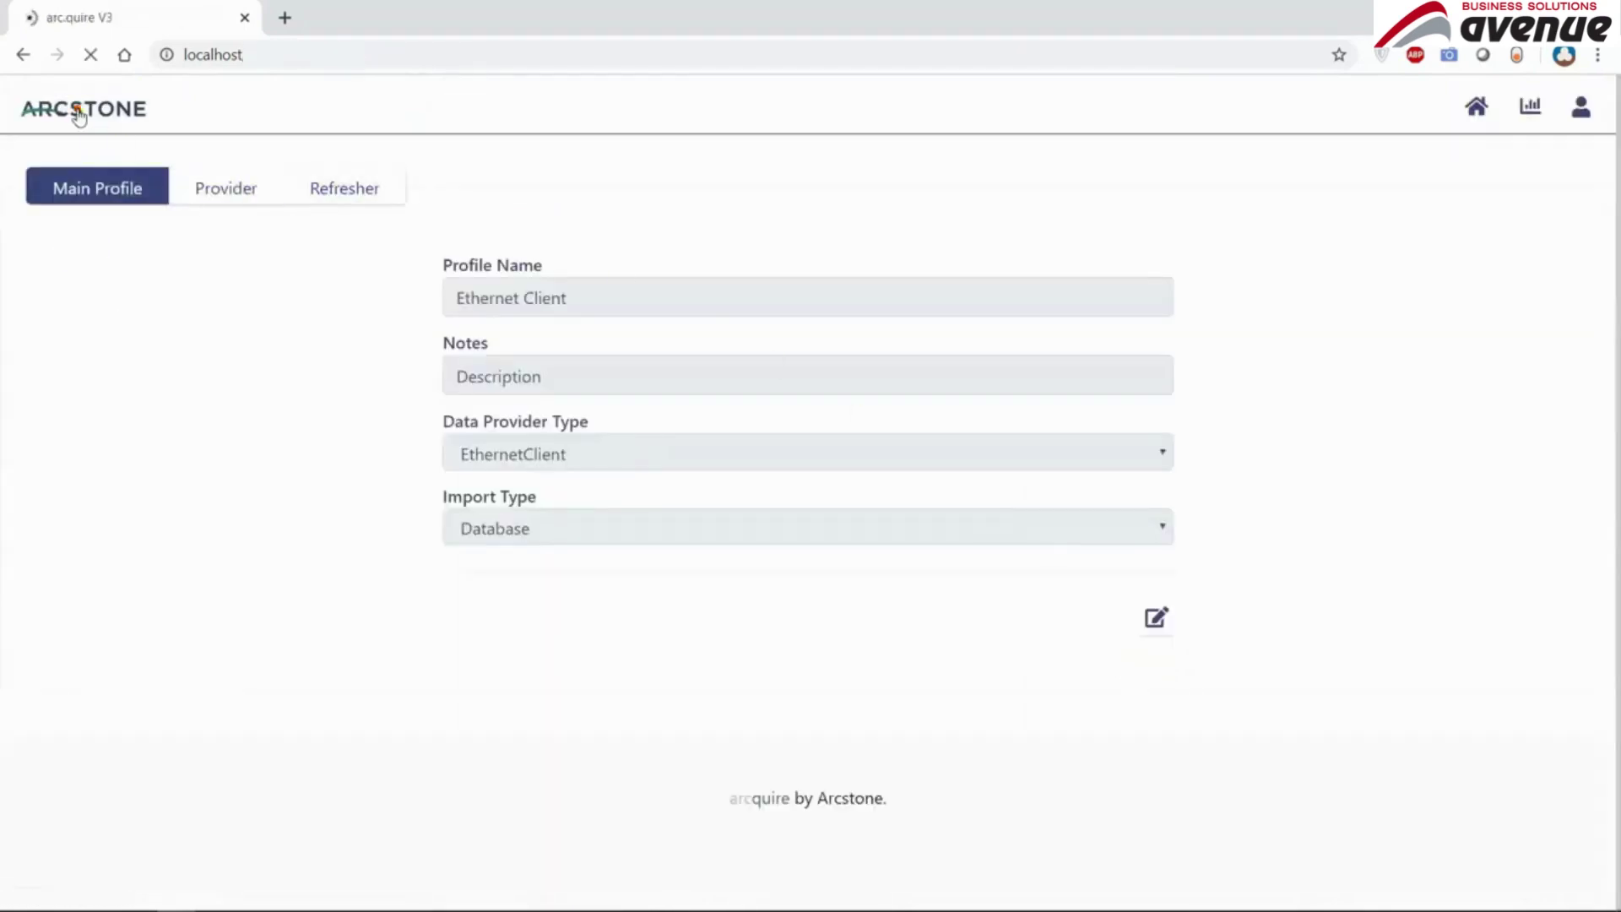
- Bring up the Hercules TCP server window, move it clear of the profile names, and start the Ethernet Client profile in arc.quire
{"action": "key", "text": "alt+Tab"}
{"action": "key", "text": "alt+Tab"}
{"action": "key", "text": "alt+Tab"}
{"action": "key", "text": "alt+Tab"}
{"action": "key", "text": "alt+Tab"}
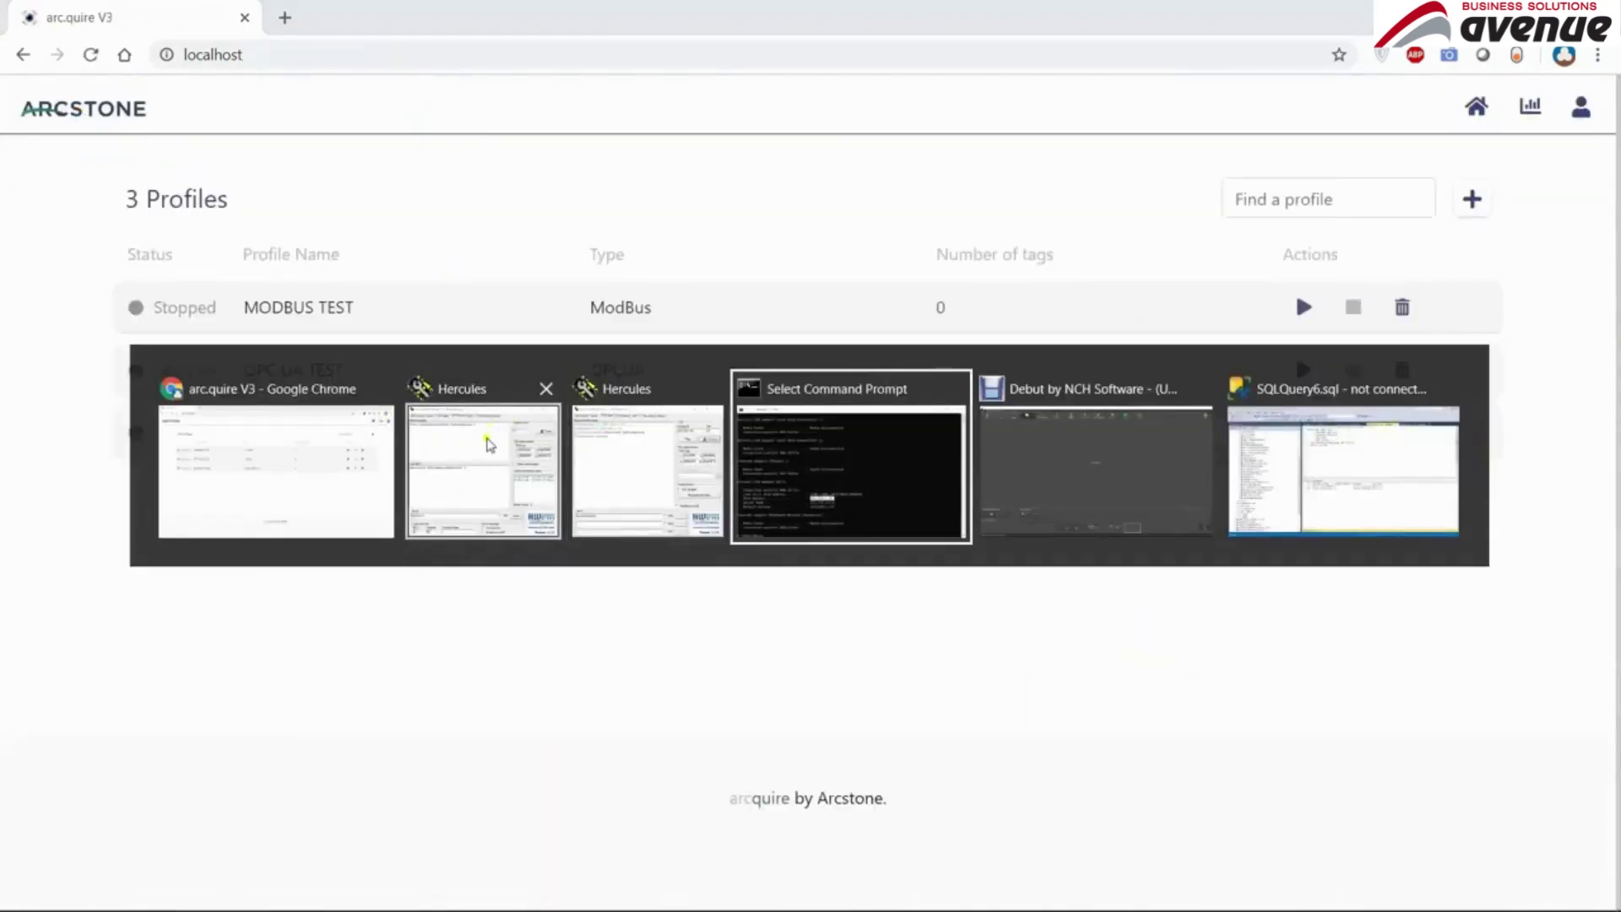
{"action": "left_click", "coordinate": [498, 466]}
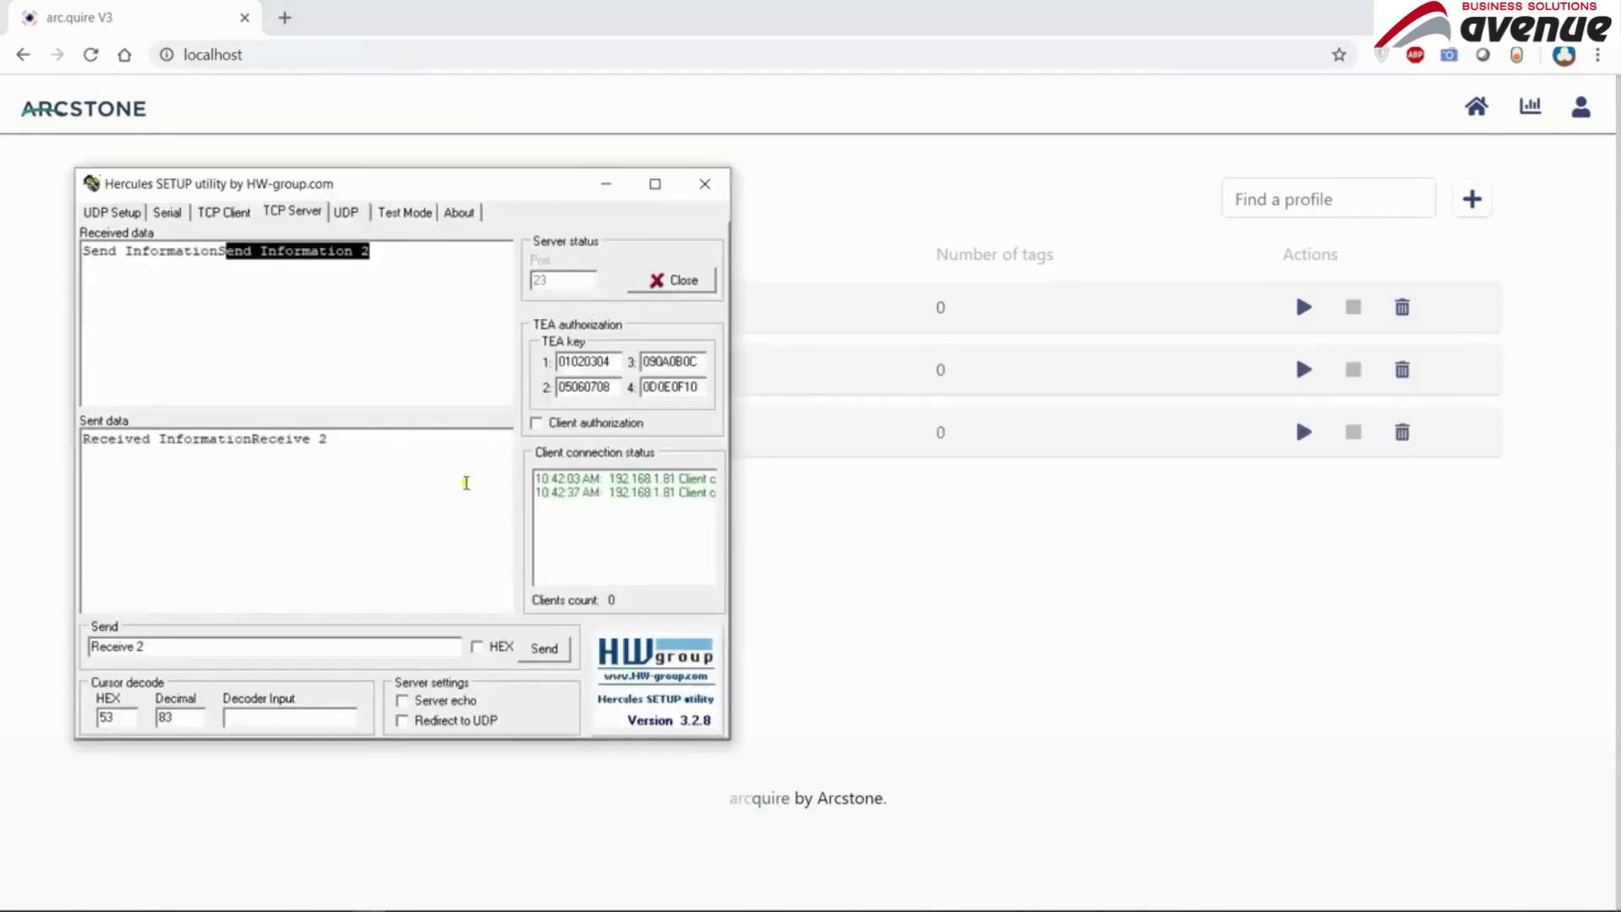
{"action": "left_click_drag", "start_coordinate": [494, 185], "coordinate": [1287, 184]}
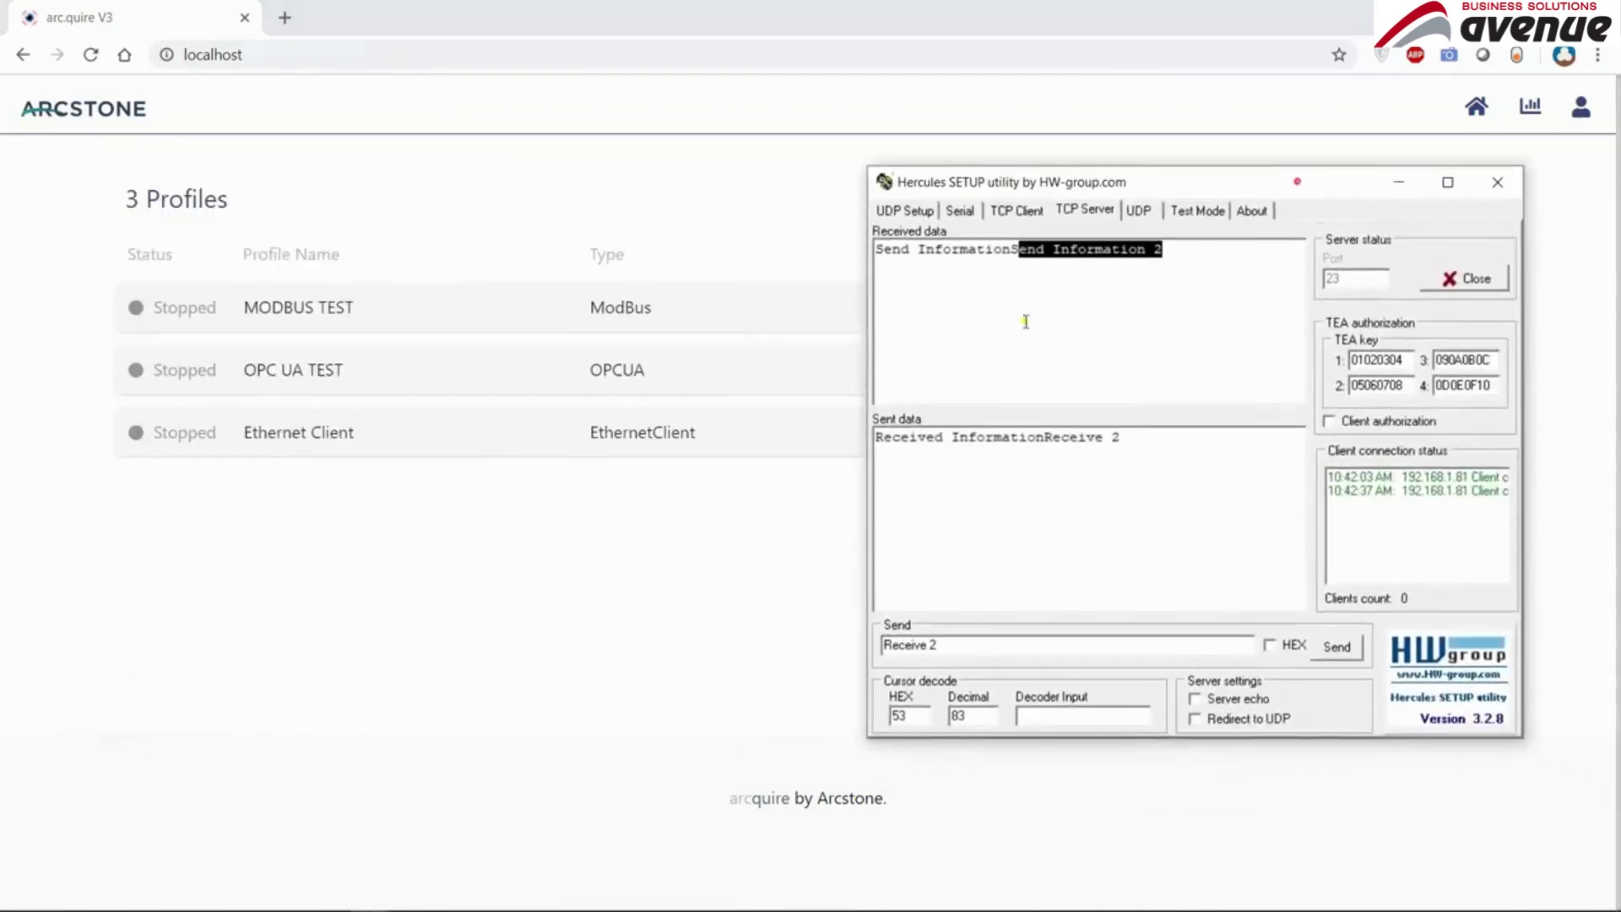
{"action": "left_click", "coordinate": [706, 456]}
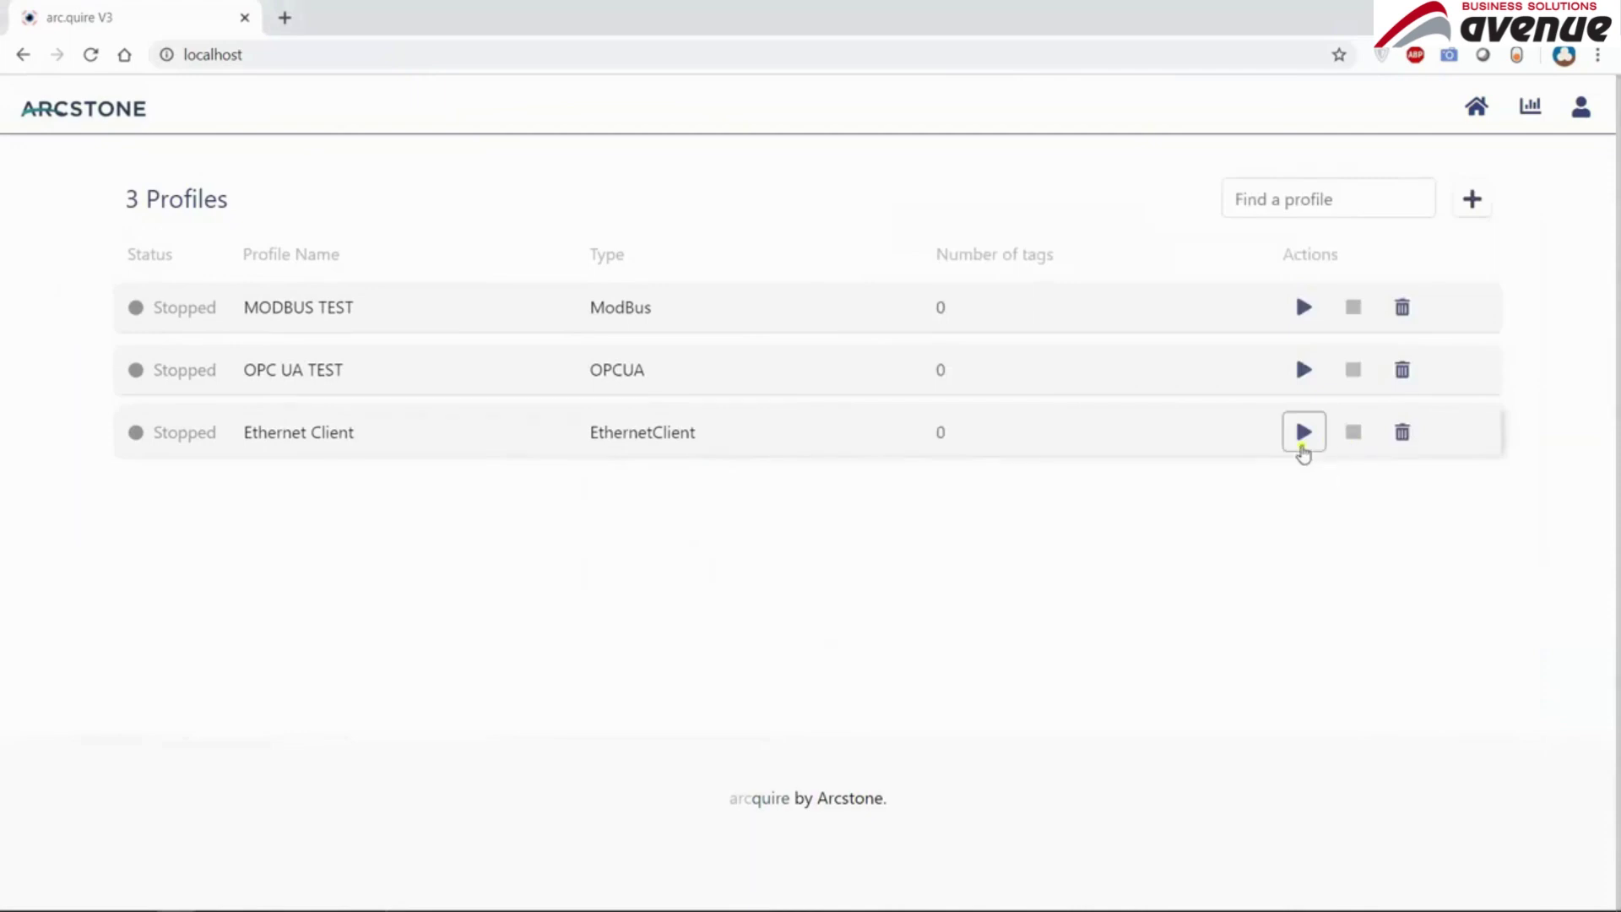
{"action": "left_click", "coordinate": [1303, 437]}
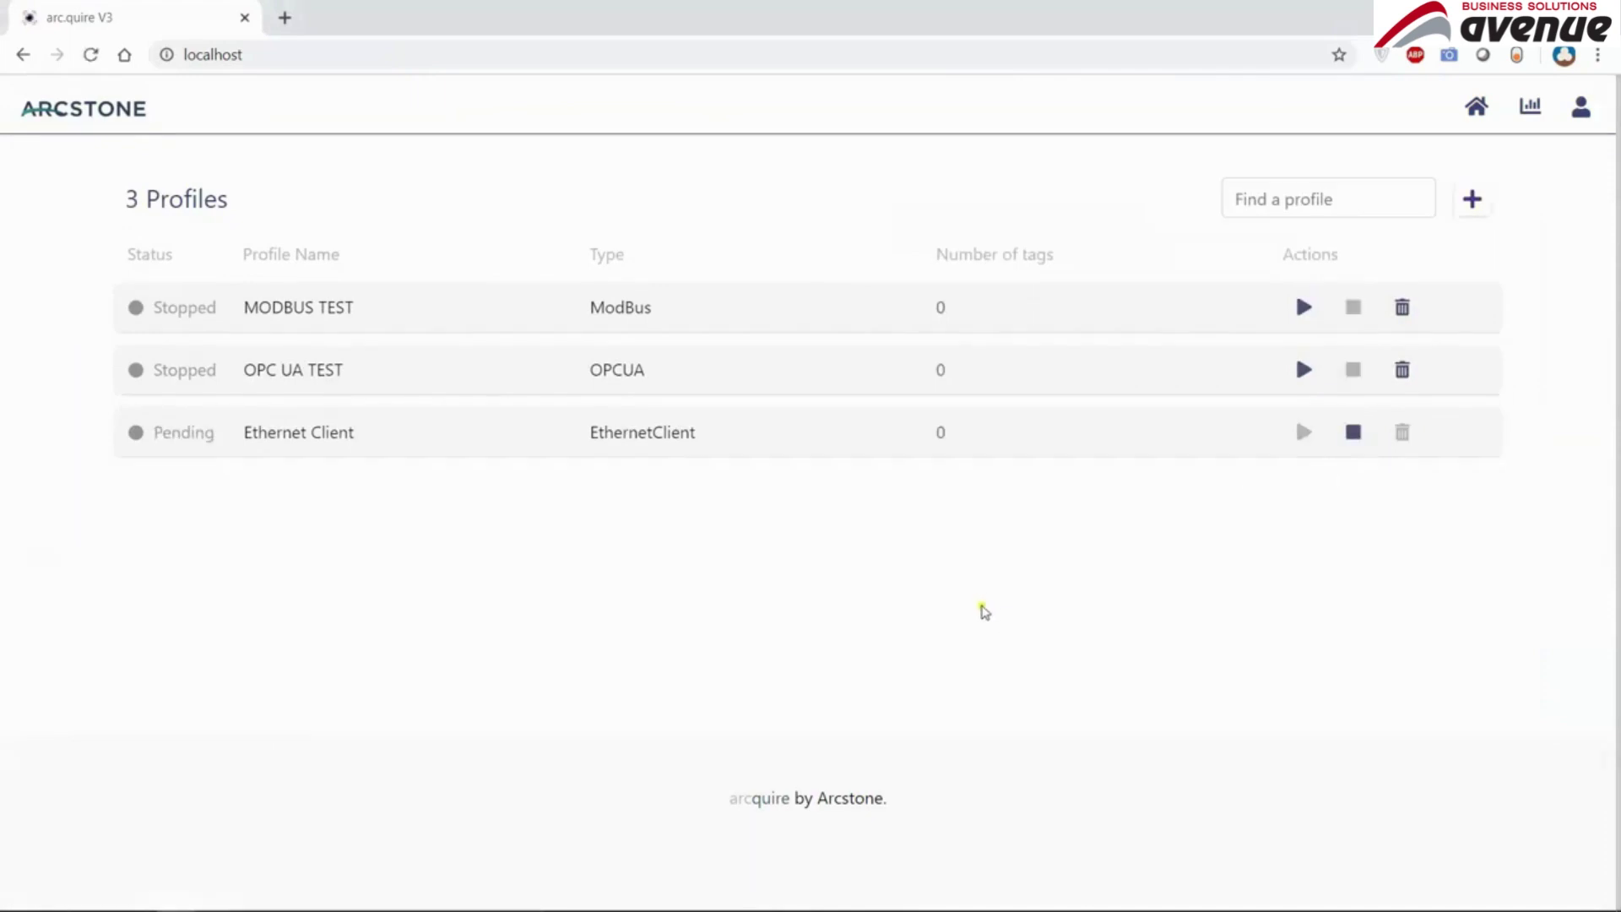
- Send the replies 1, 2 and 3 from the Hercules TCP server, and stop the Ethernet Client profile in arc.quire
{"action": "key", "text": "alt+Tab"}
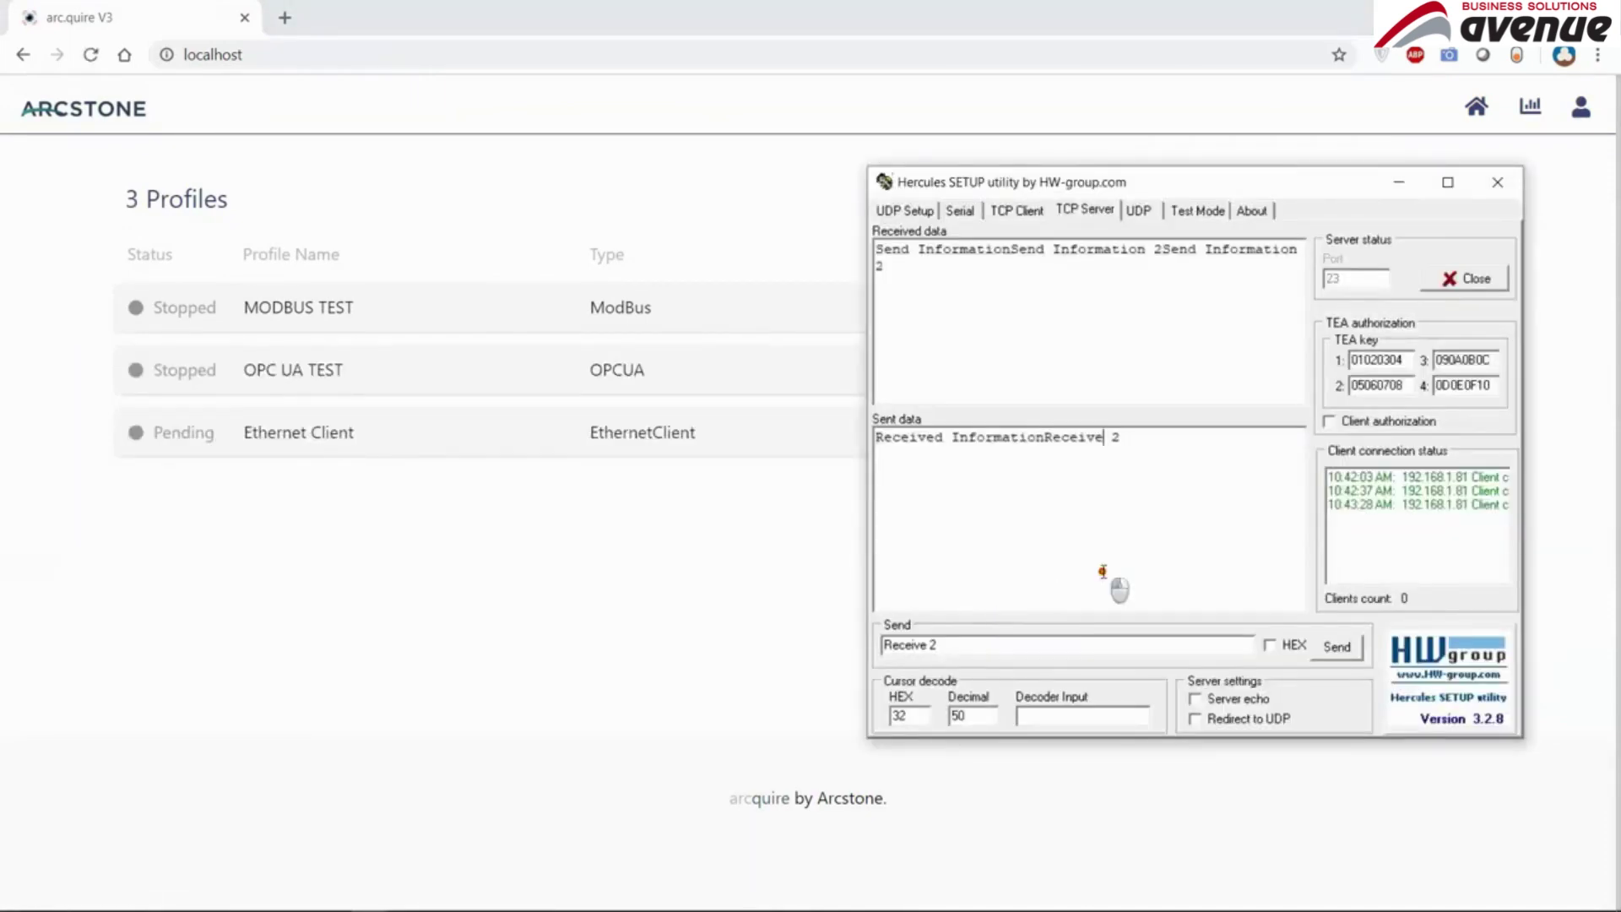
{"action": "left_click_drag", "start_coordinate": [959, 646], "coordinate": [782, 655]}
{"action": "type", "text": "1"}
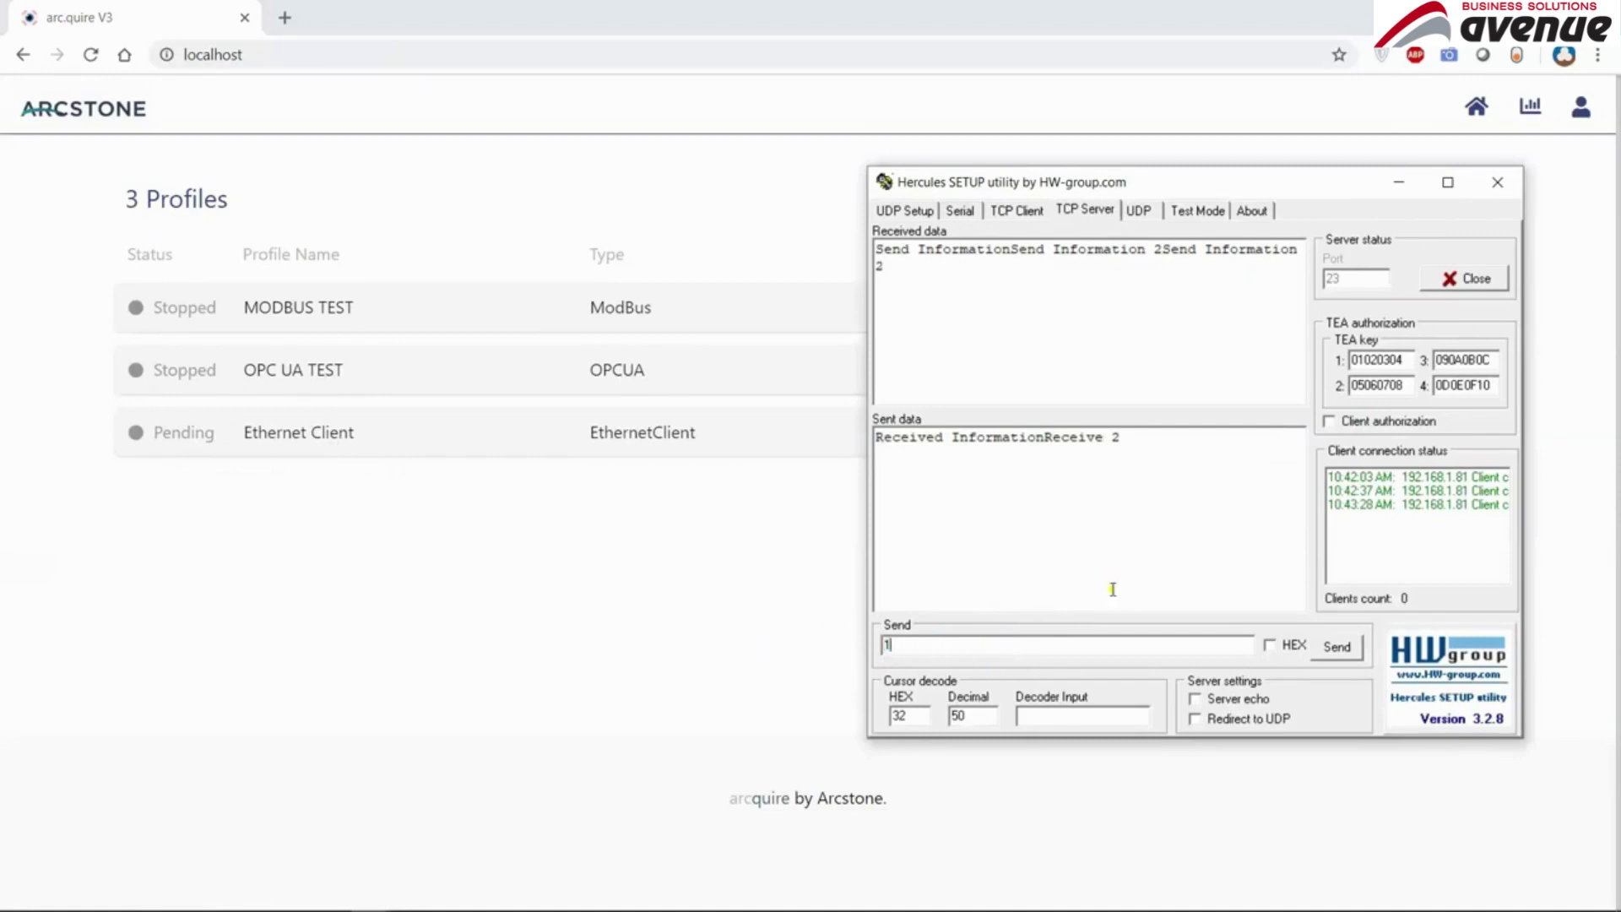
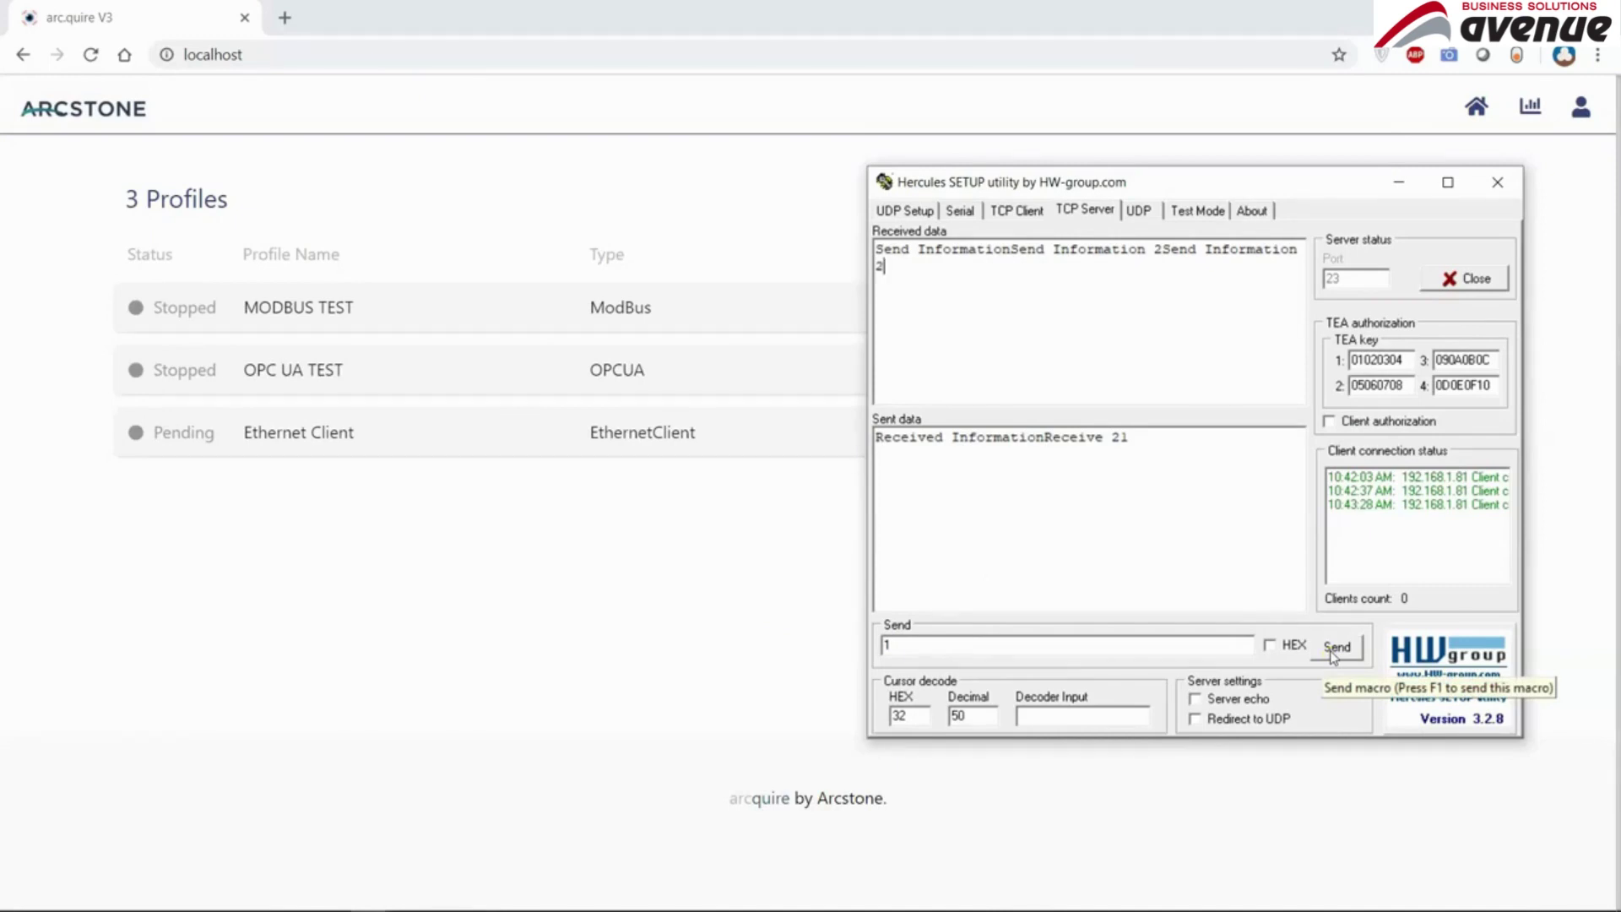
{"action": "left_click_drag", "start_coordinate": [925, 648], "coordinate": [857, 655]}
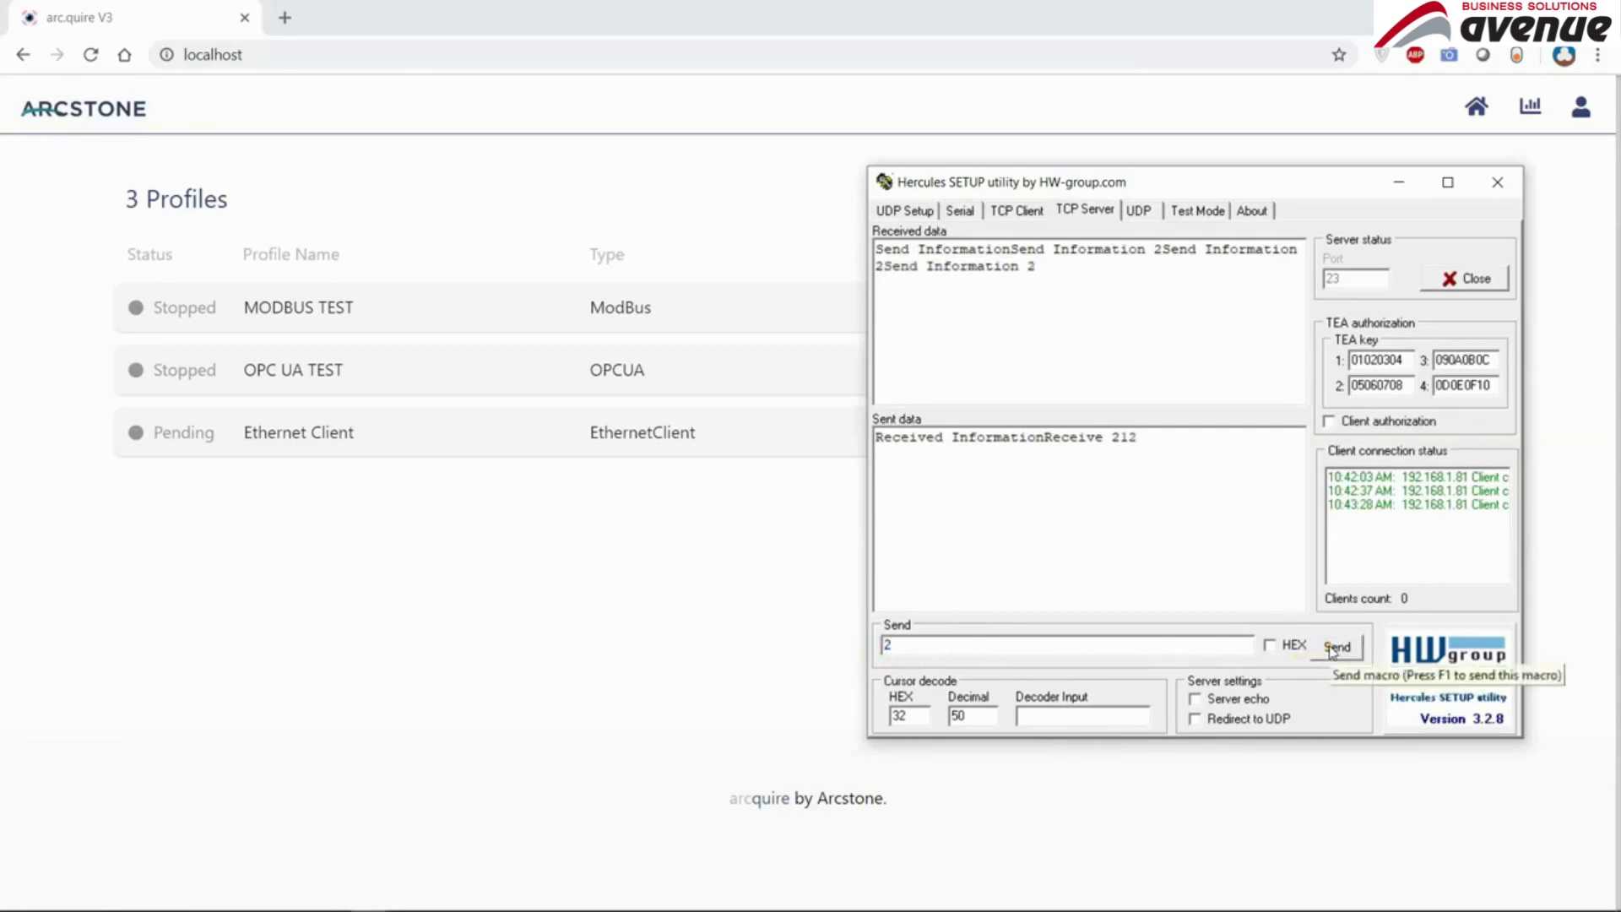
{"action": "left_click_drag", "start_coordinate": [1052, 652], "coordinate": [858, 657]}
{"action": "type", "text": "3"}
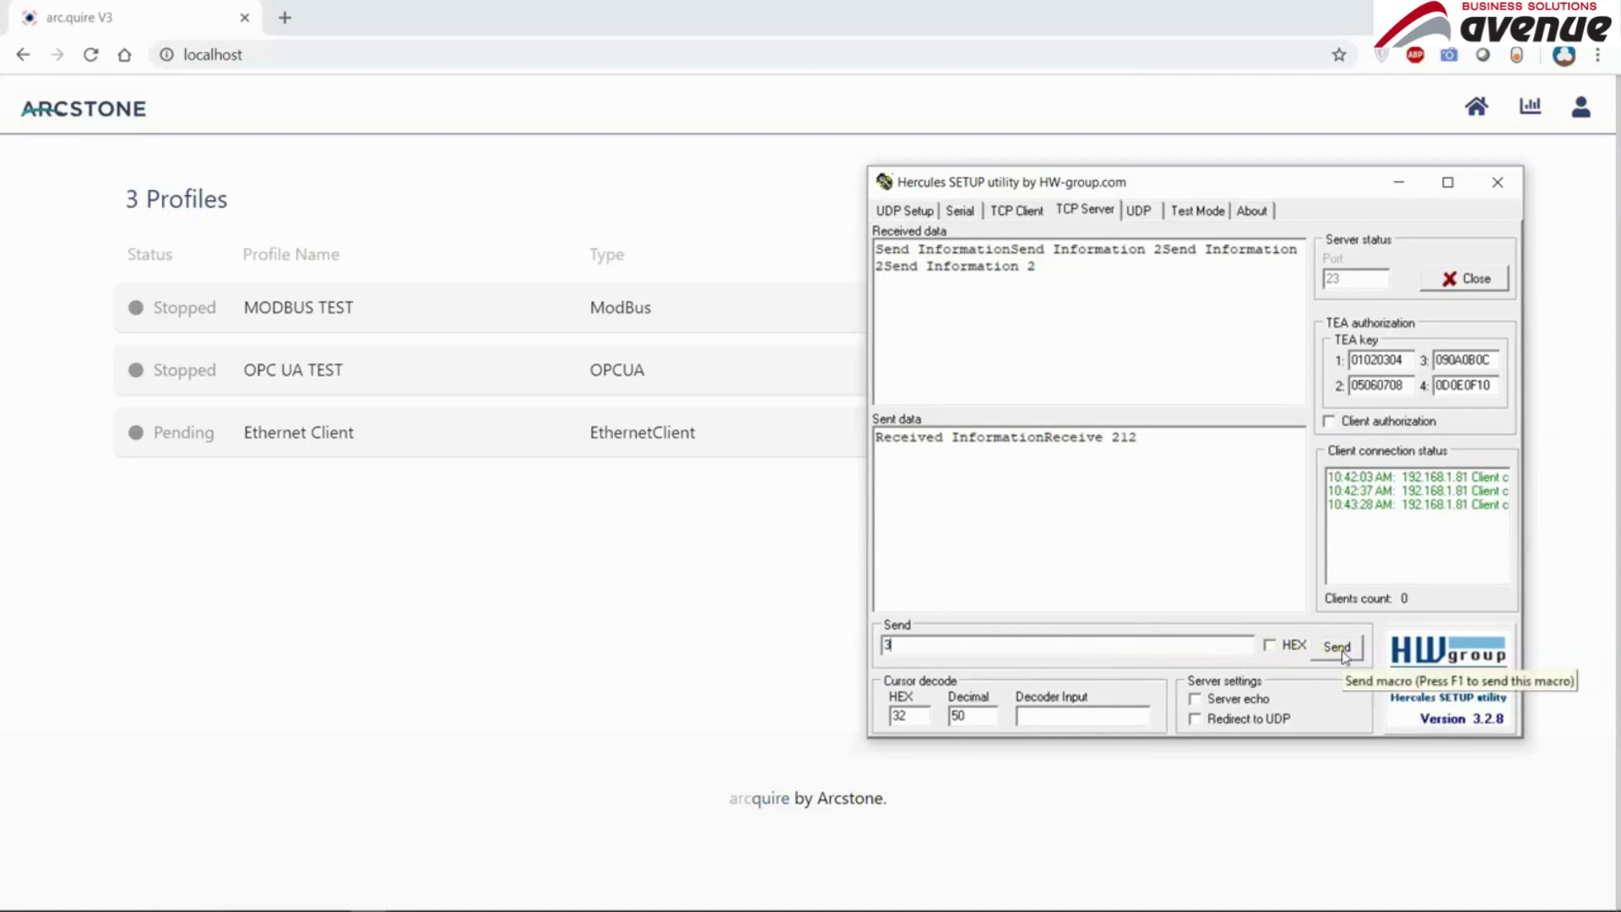
{"action": "left_click", "coordinate": [1341, 650]}
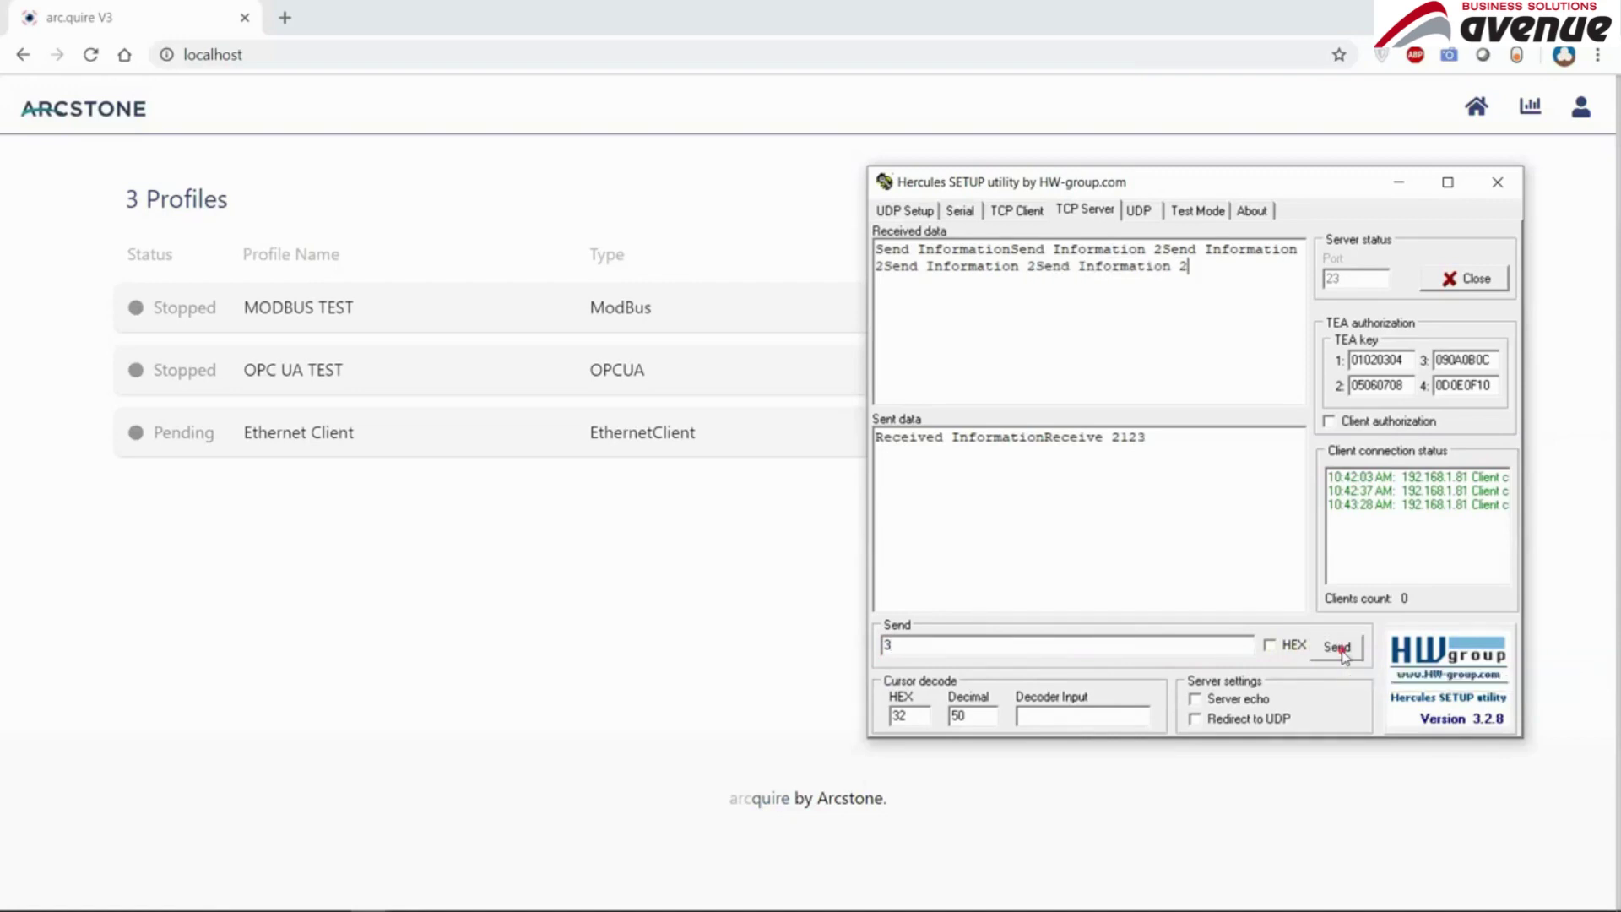
{"action": "left_click", "coordinate": [713, 550]}
{"action": "left_click", "coordinate": [1353, 435]}
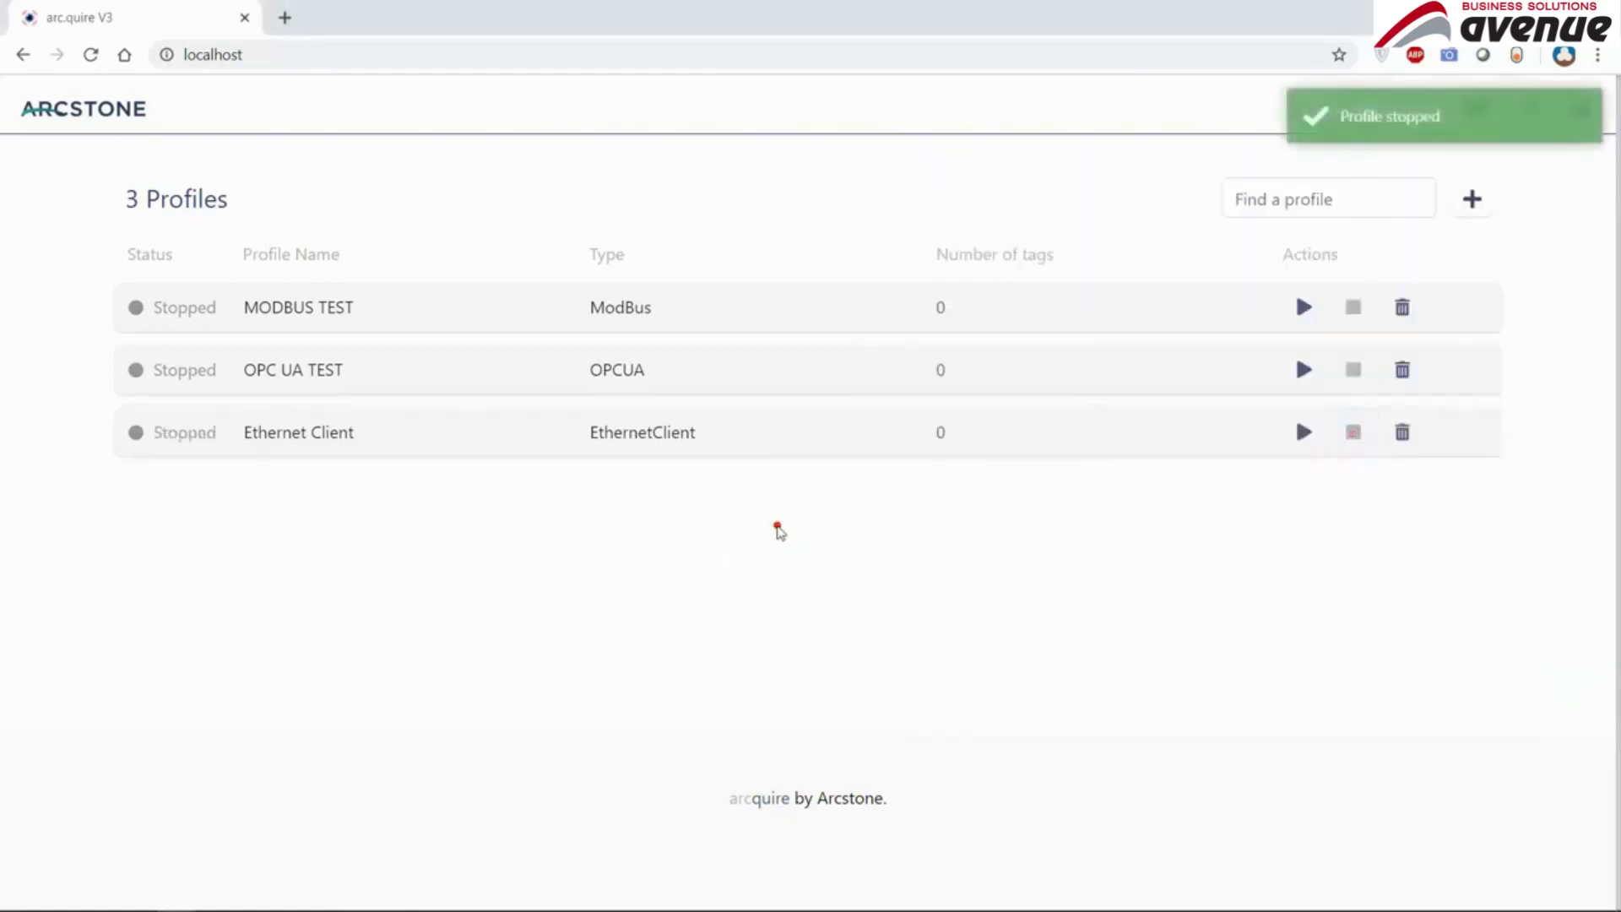
- Switch to SQL Server Management Studio, refresh the ARCQUIRE_UEIOS database and expand its tables
{"action": "key", "text": "alt+Tab"}
{"action": "key", "text": "alt+Tab"}
{"action": "key", "text": "alt+Tab"}
{"action": "key", "text": "alt+Tab"}
{"action": "key", "text": "alt+Tab"}
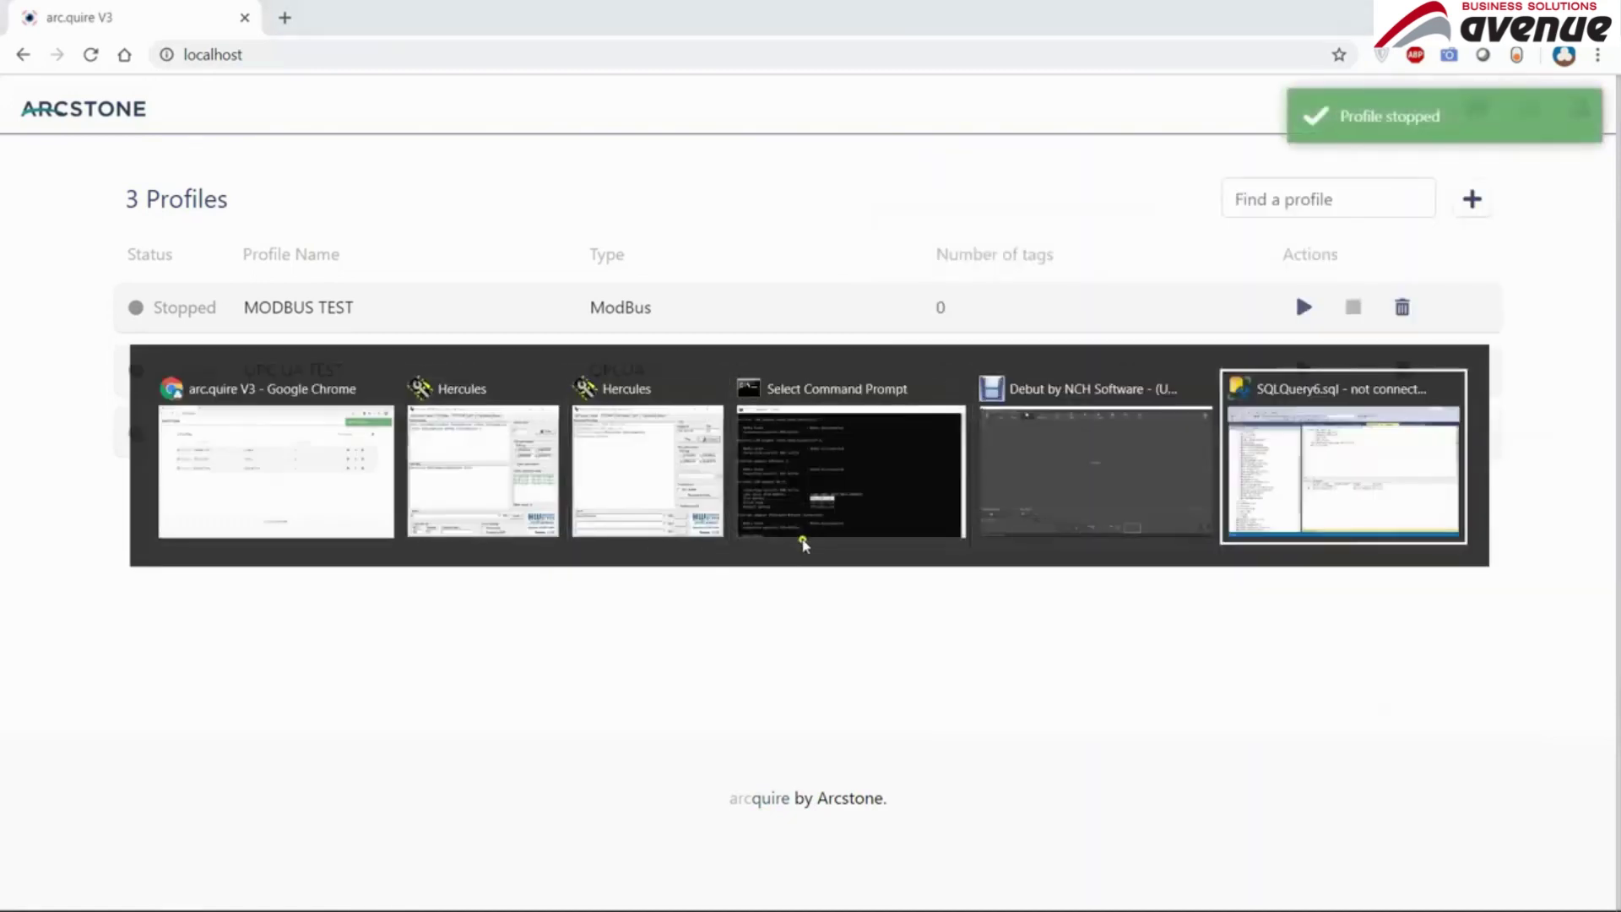
{"action": "scroll", "coordinate": [200, 293], "scroll_direction": "up", "scroll_amount": 2}
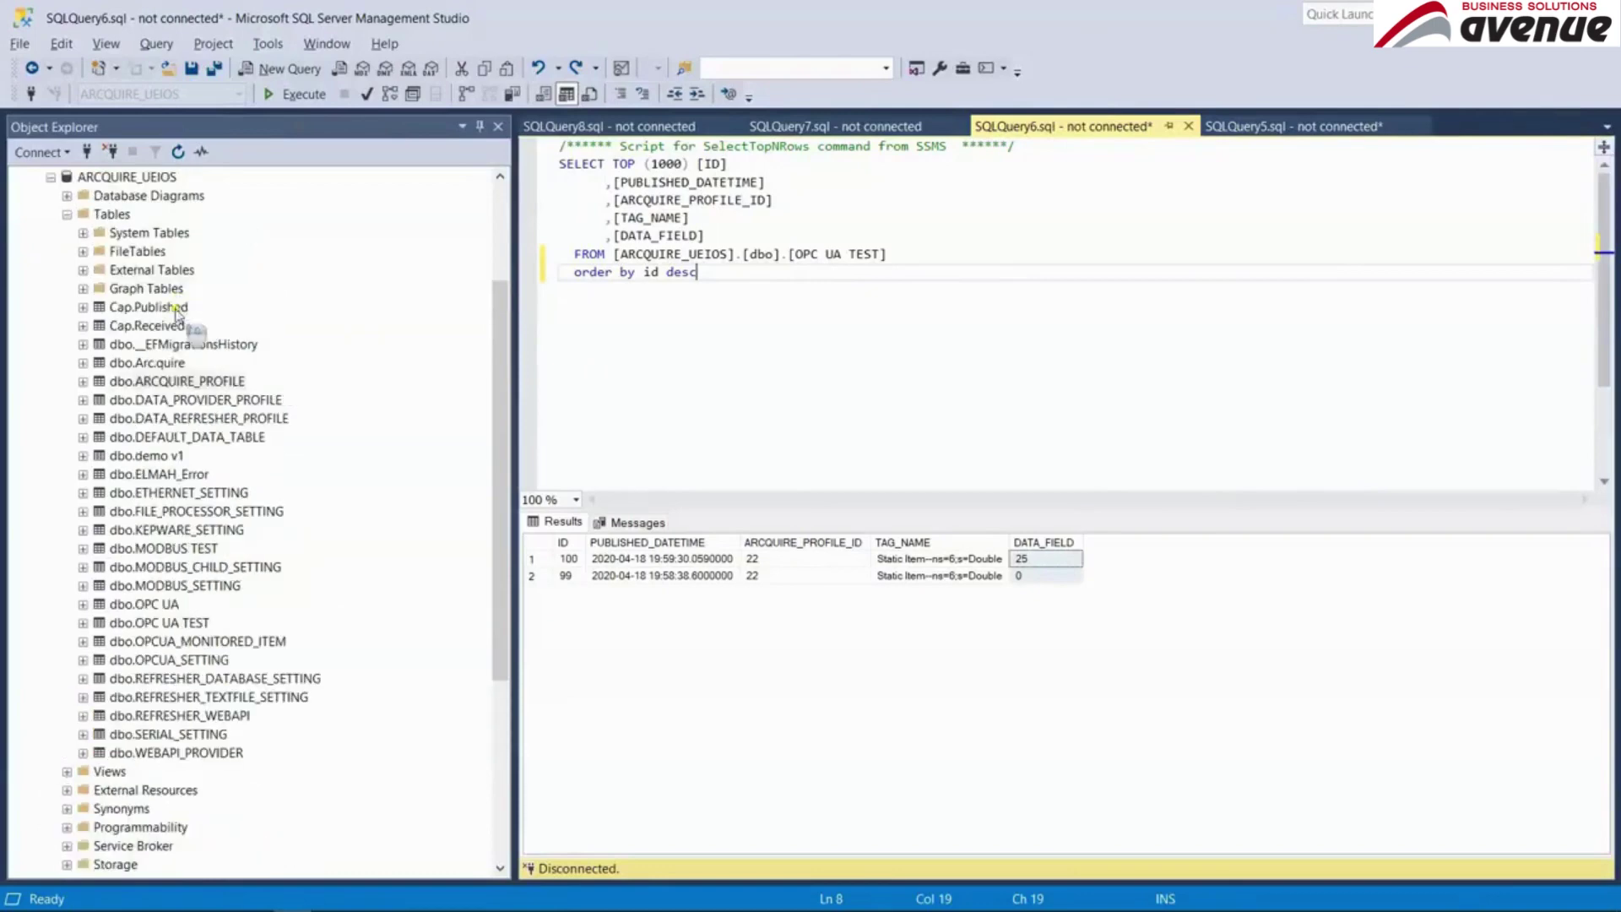
{"action": "right_click", "coordinate": [116, 177]}
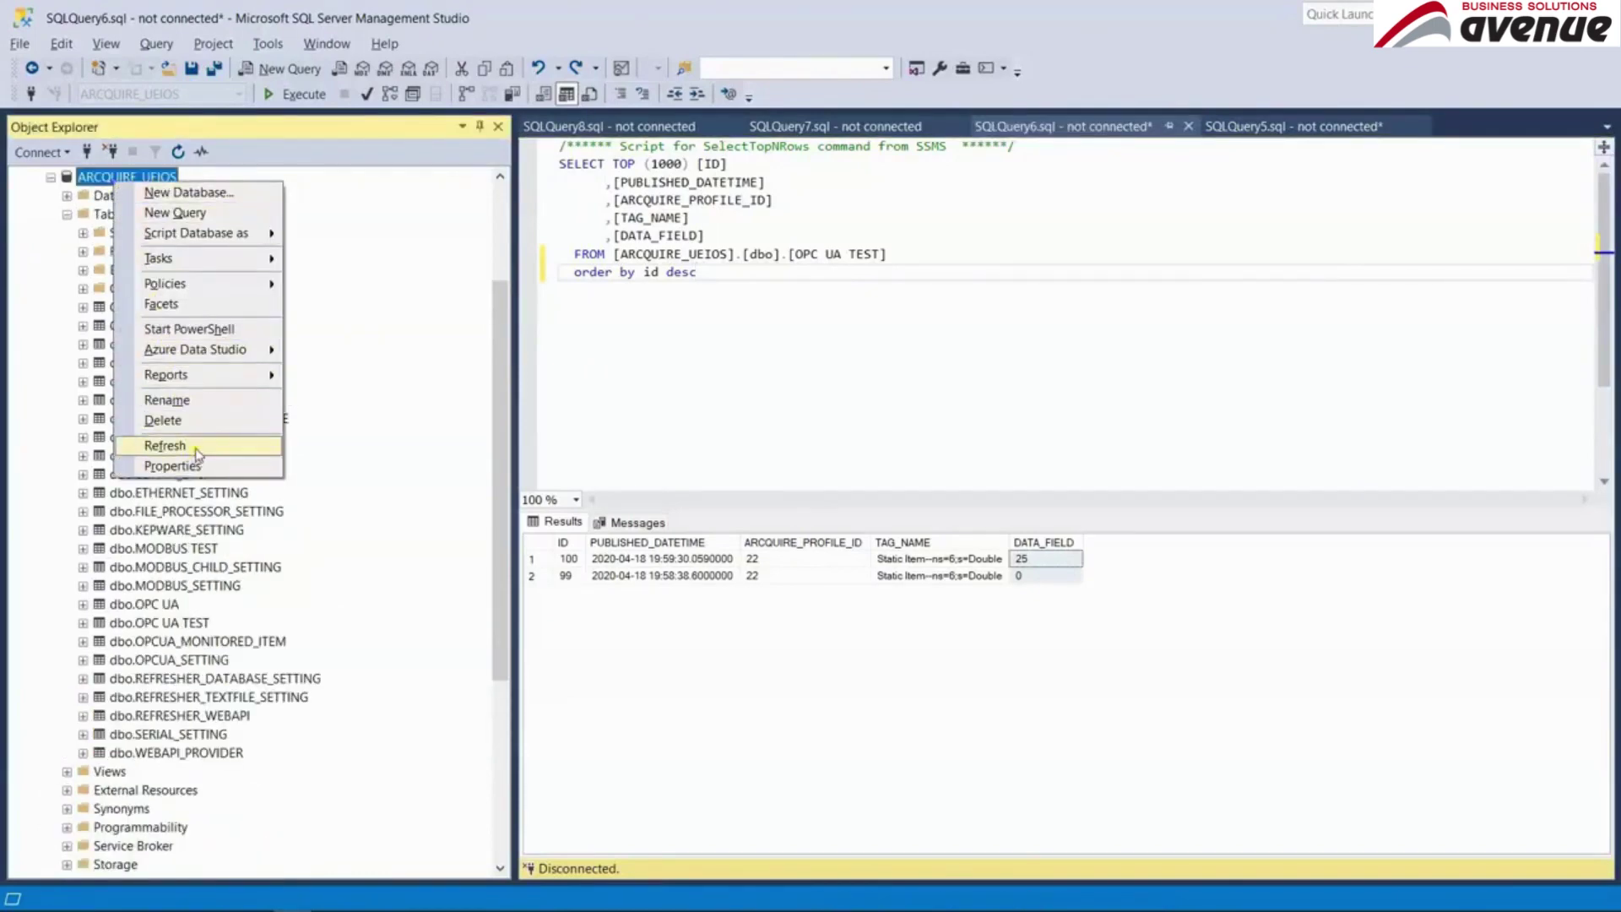
{"action": "left_click", "coordinate": [169, 446]}
{"action": "double_click", "coordinate": [127, 384]}
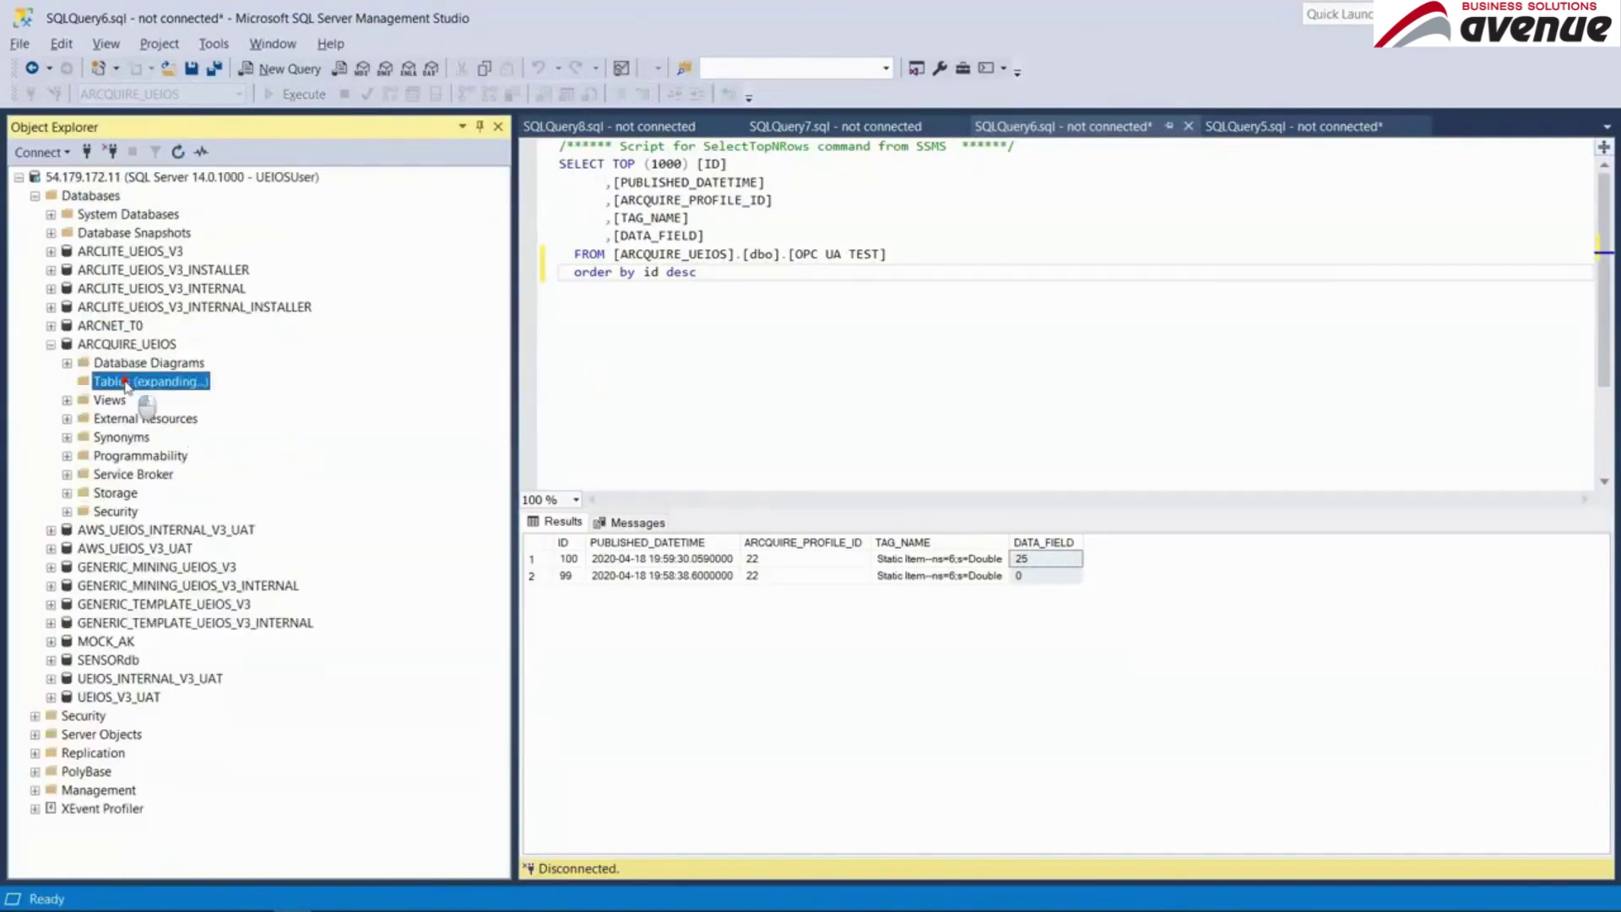
{"action": "scroll", "coordinate": [212, 477], "scroll_direction": "down", "scroll_amount": 1}
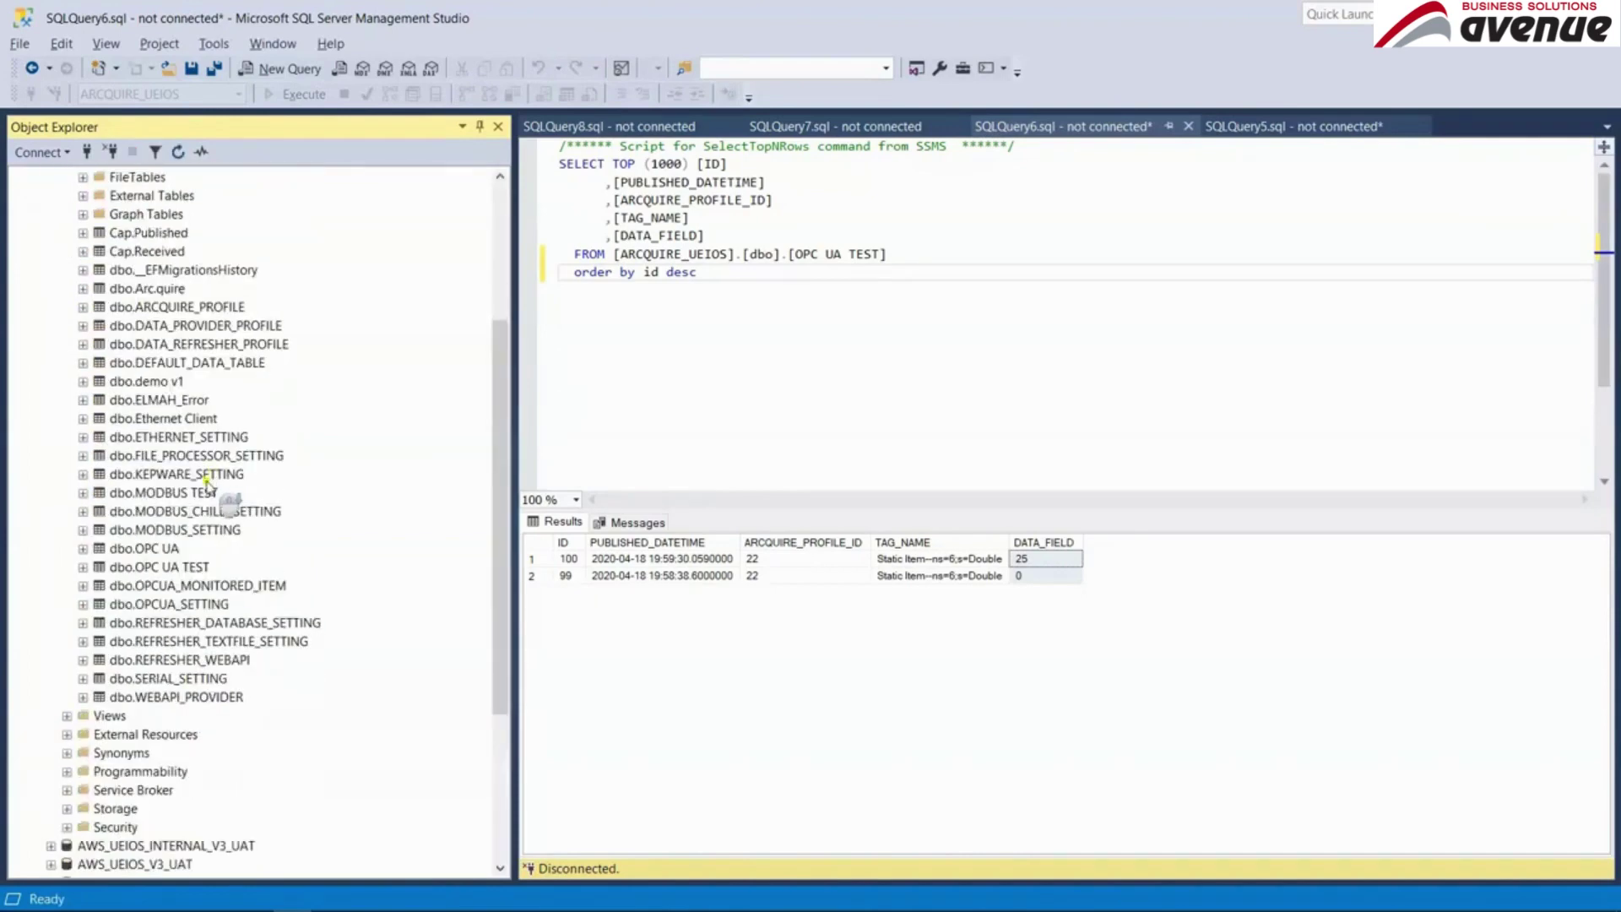
- Query the top 1000 rows of the dbo.Ethernet Client table and examine the DATA_FIELD values
{"action": "left_click", "coordinate": [175, 419]}
{"action": "right_click", "coordinate": [175, 420]}
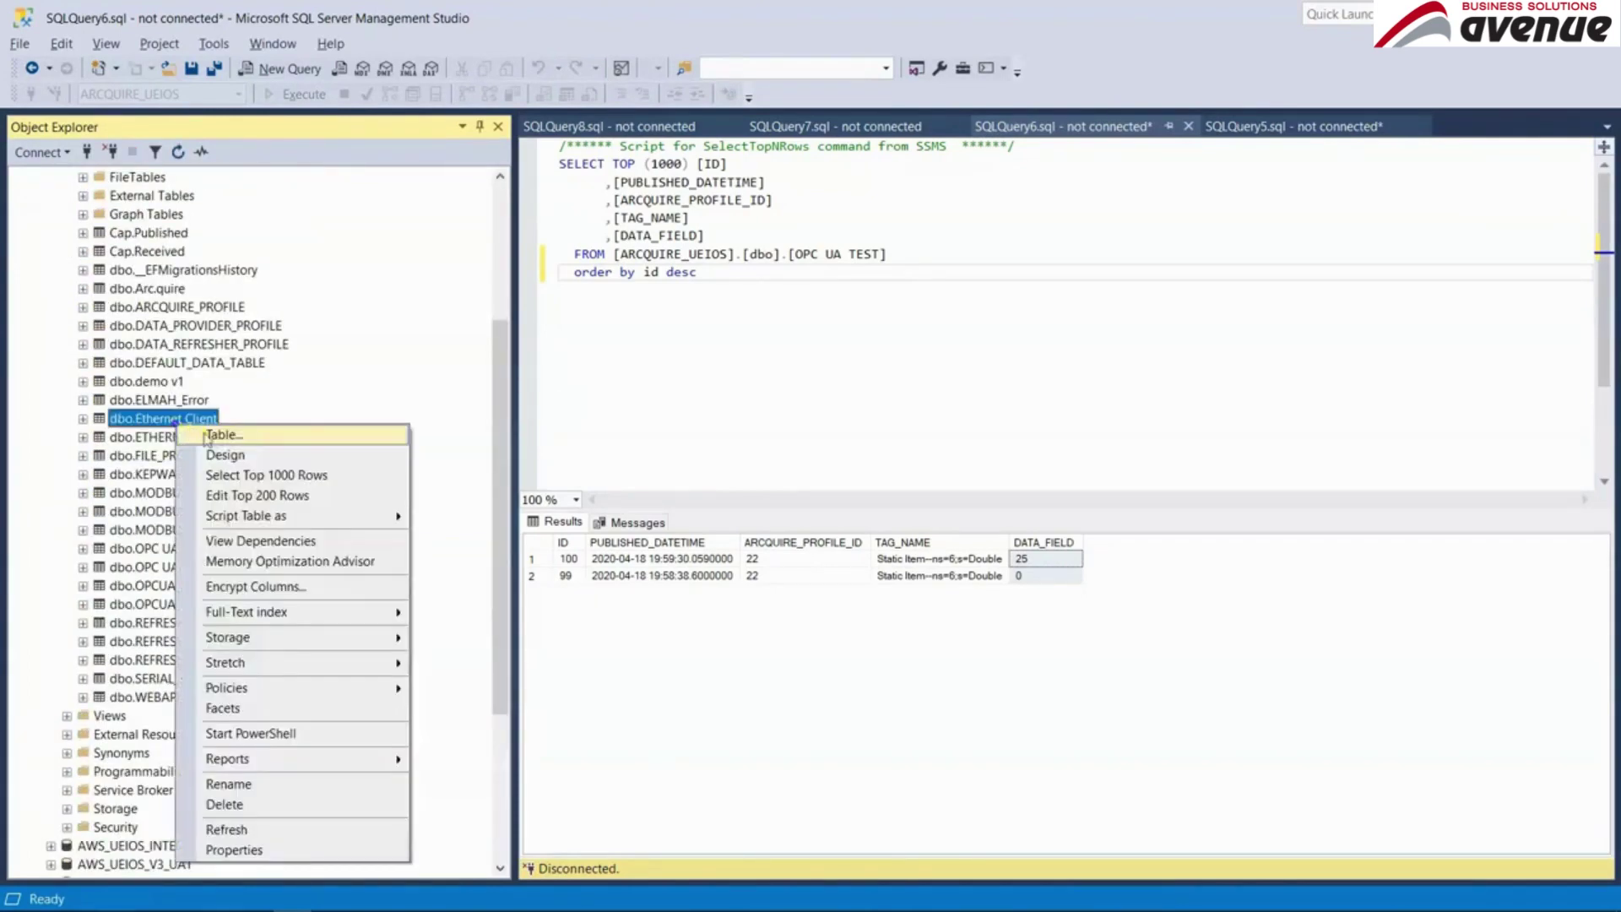
{"action": "left_click", "coordinate": [289, 477]}
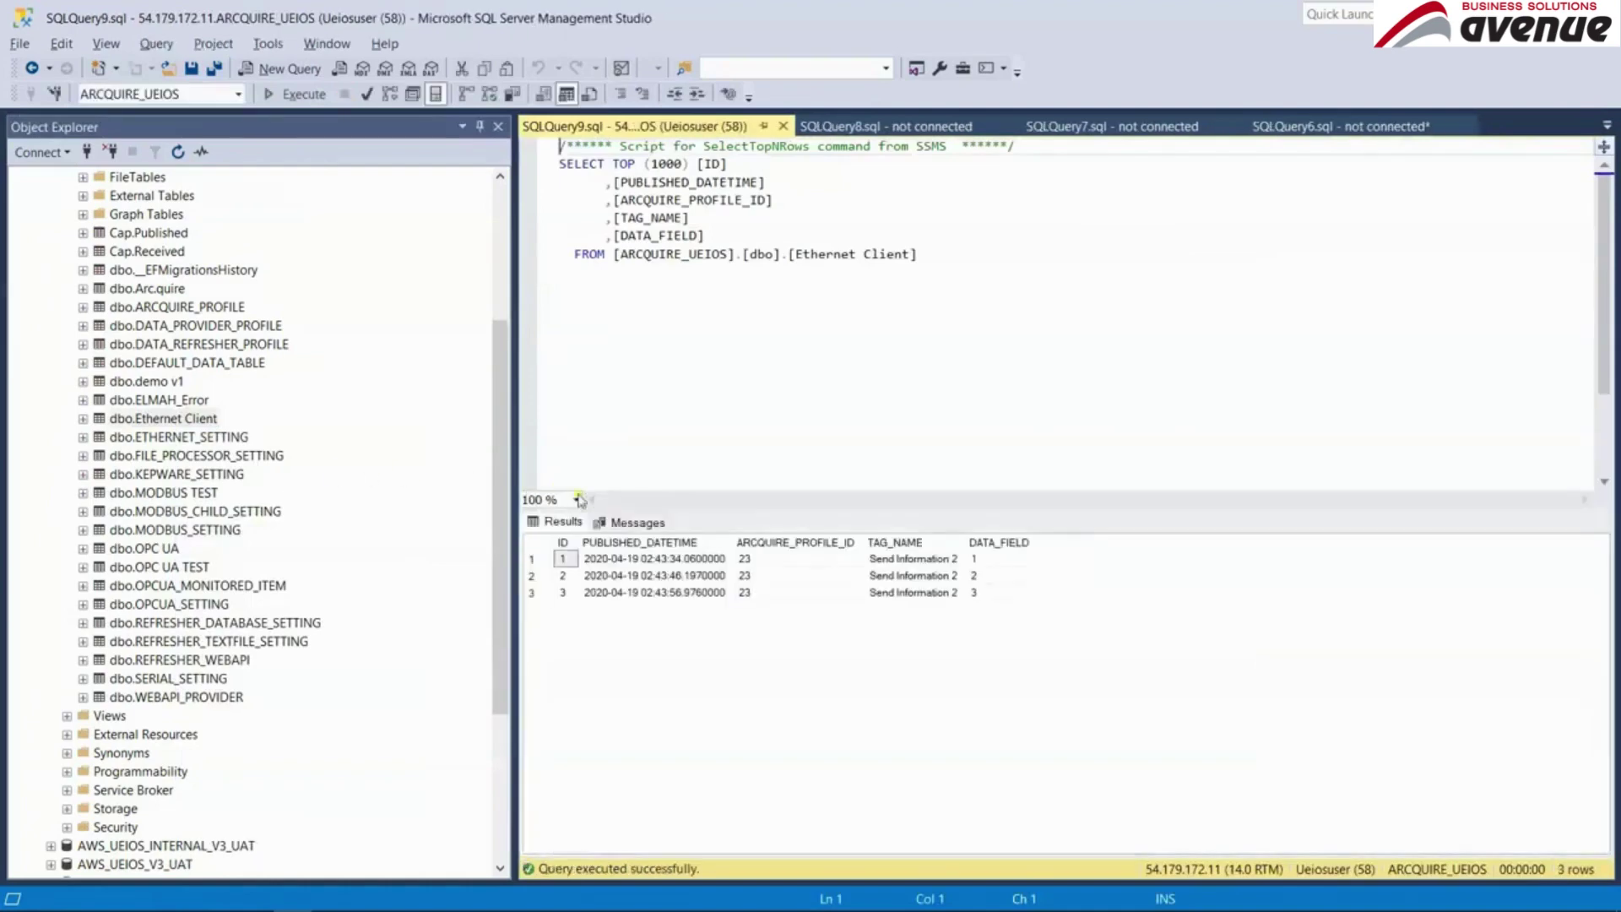
{"action": "left_click_drag", "start_coordinate": [1003, 558], "coordinate": [1009, 596]}
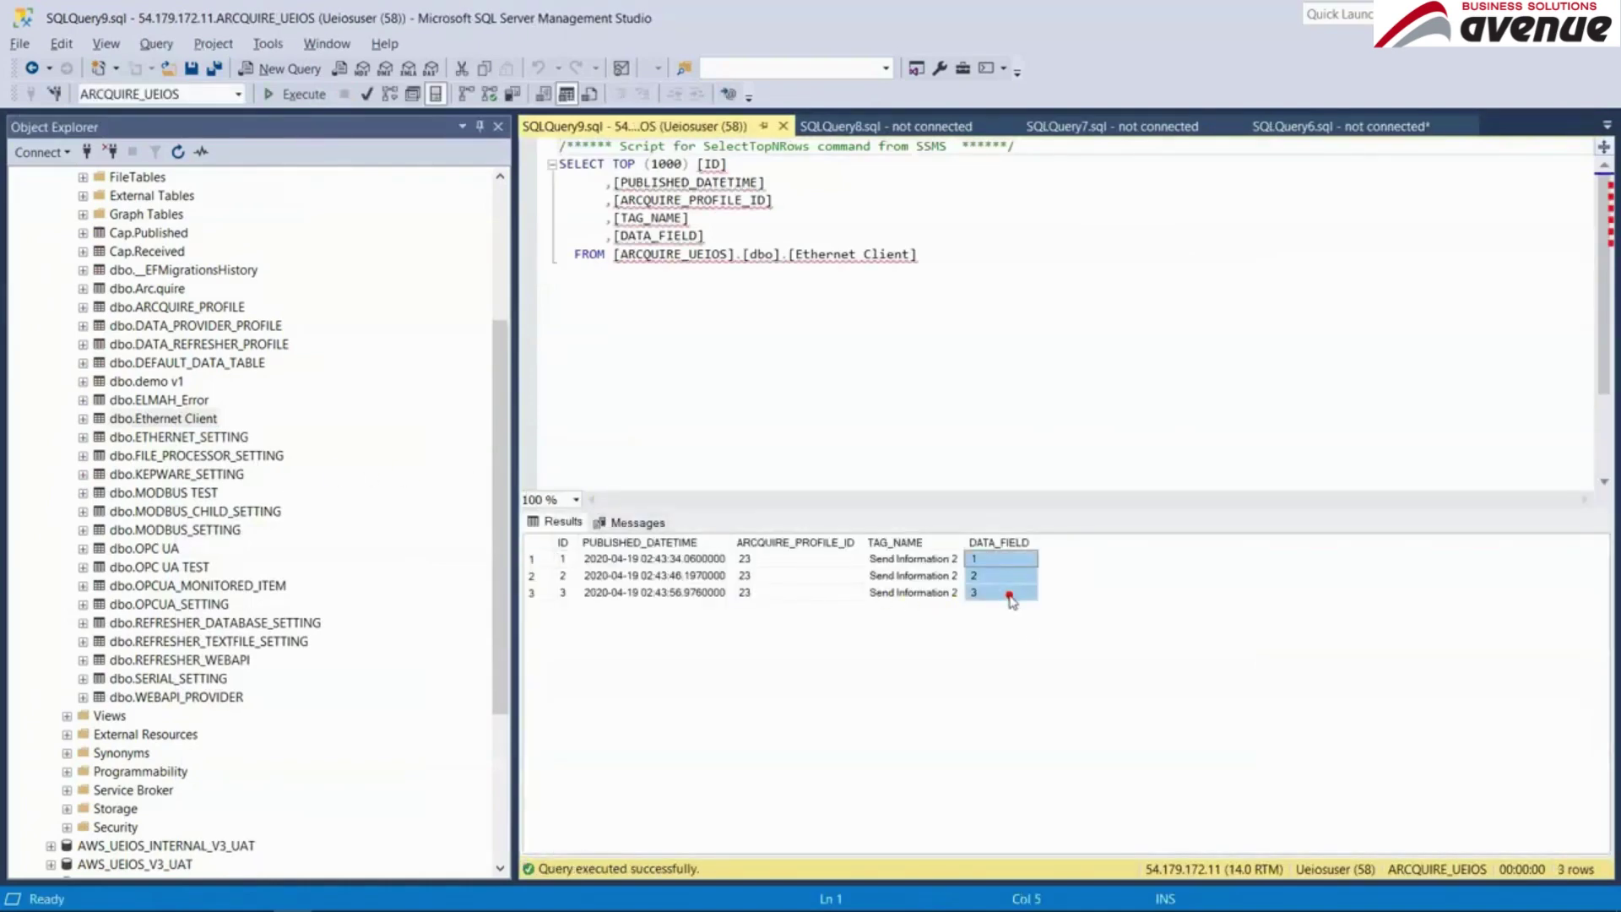
{"action": "left_click", "coordinate": [1014, 445]}
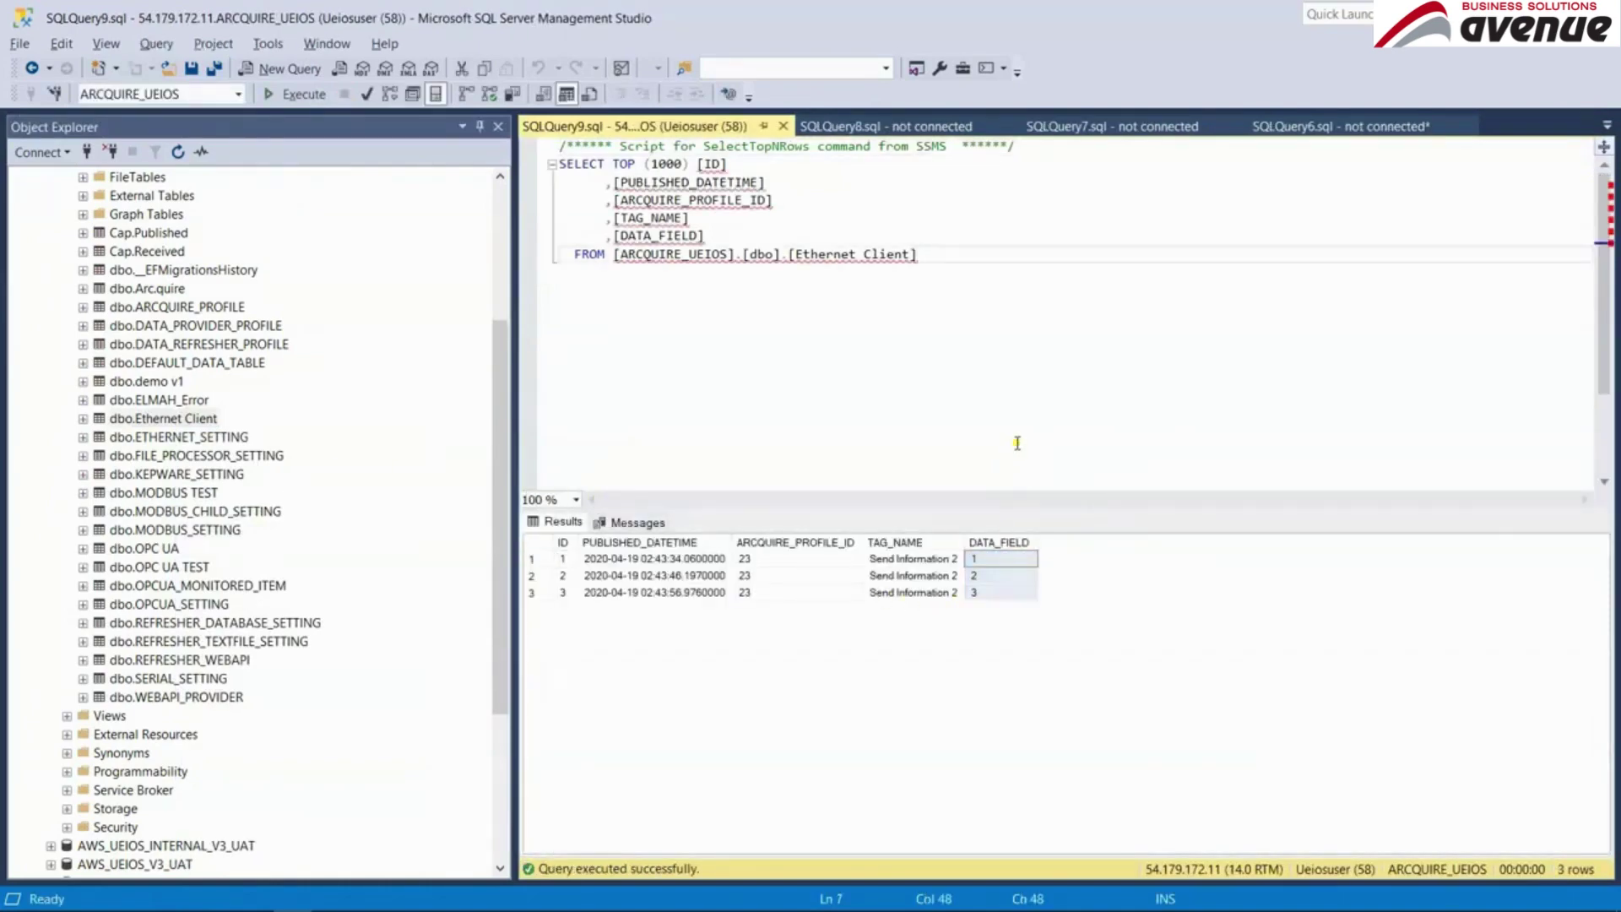
- Switch to arc.quire and create a profile named Ethernet Server with notes "Description", data provider type EthernetServer and import type TextFile
{"action": "key", "text": "alt+Tab"}
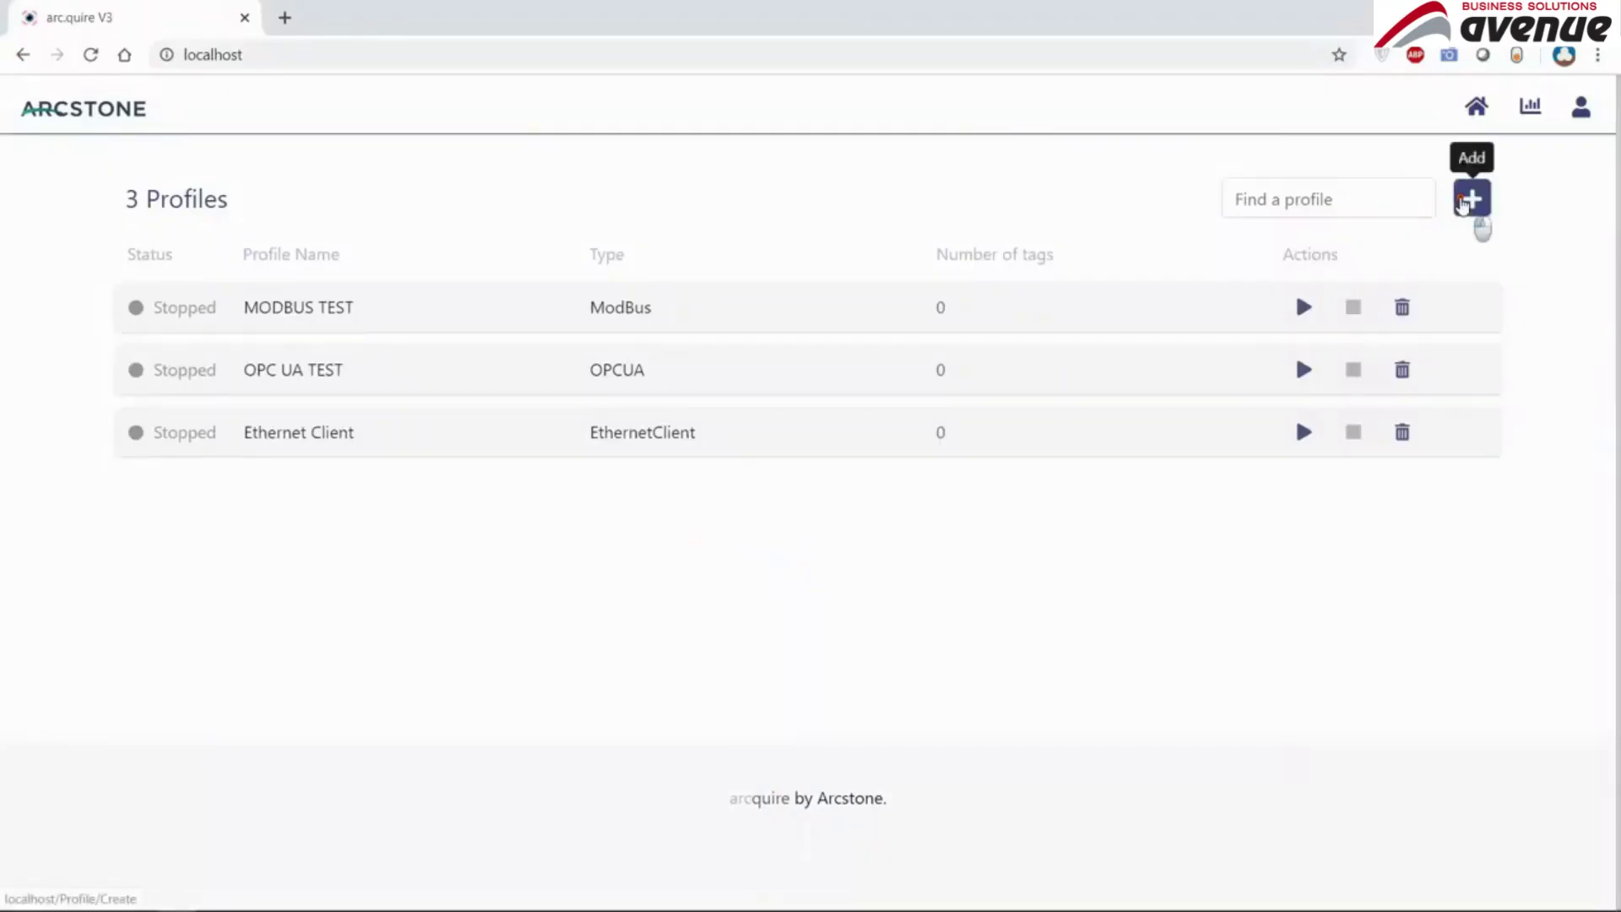
{"action": "left_click", "coordinate": [1472, 203]}
{"action": "left_click", "coordinate": [804, 506]}
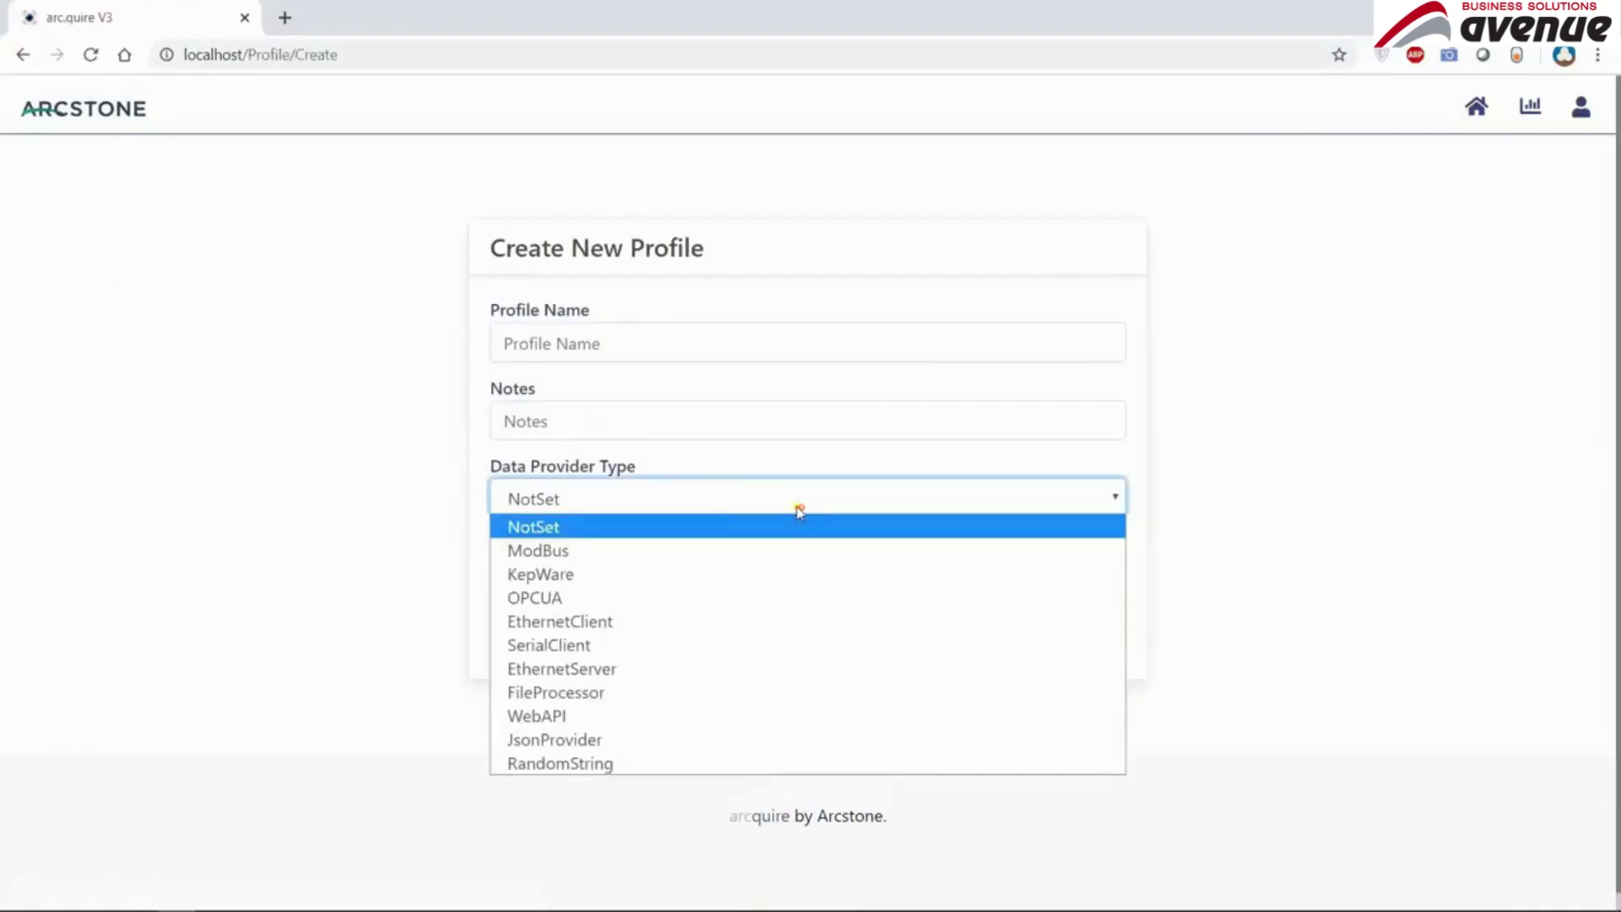
{"action": "left_click", "coordinate": [577, 669]}
{"action": "left_click", "coordinate": [539, 572]}
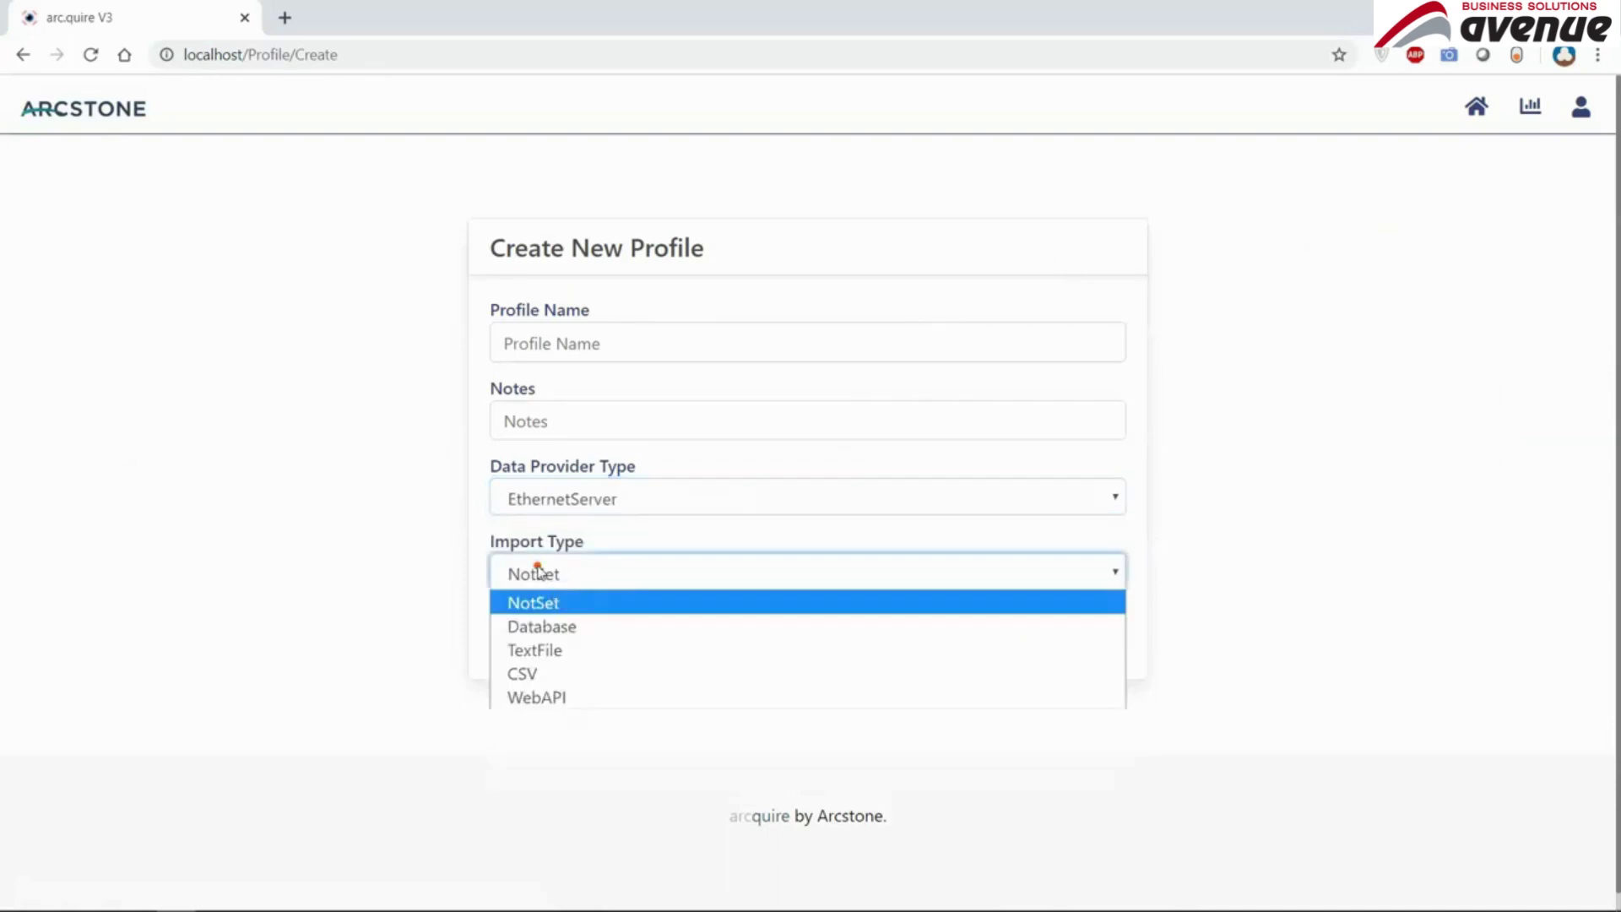
{"action": "left_click", "coordinate": [541, 652]}
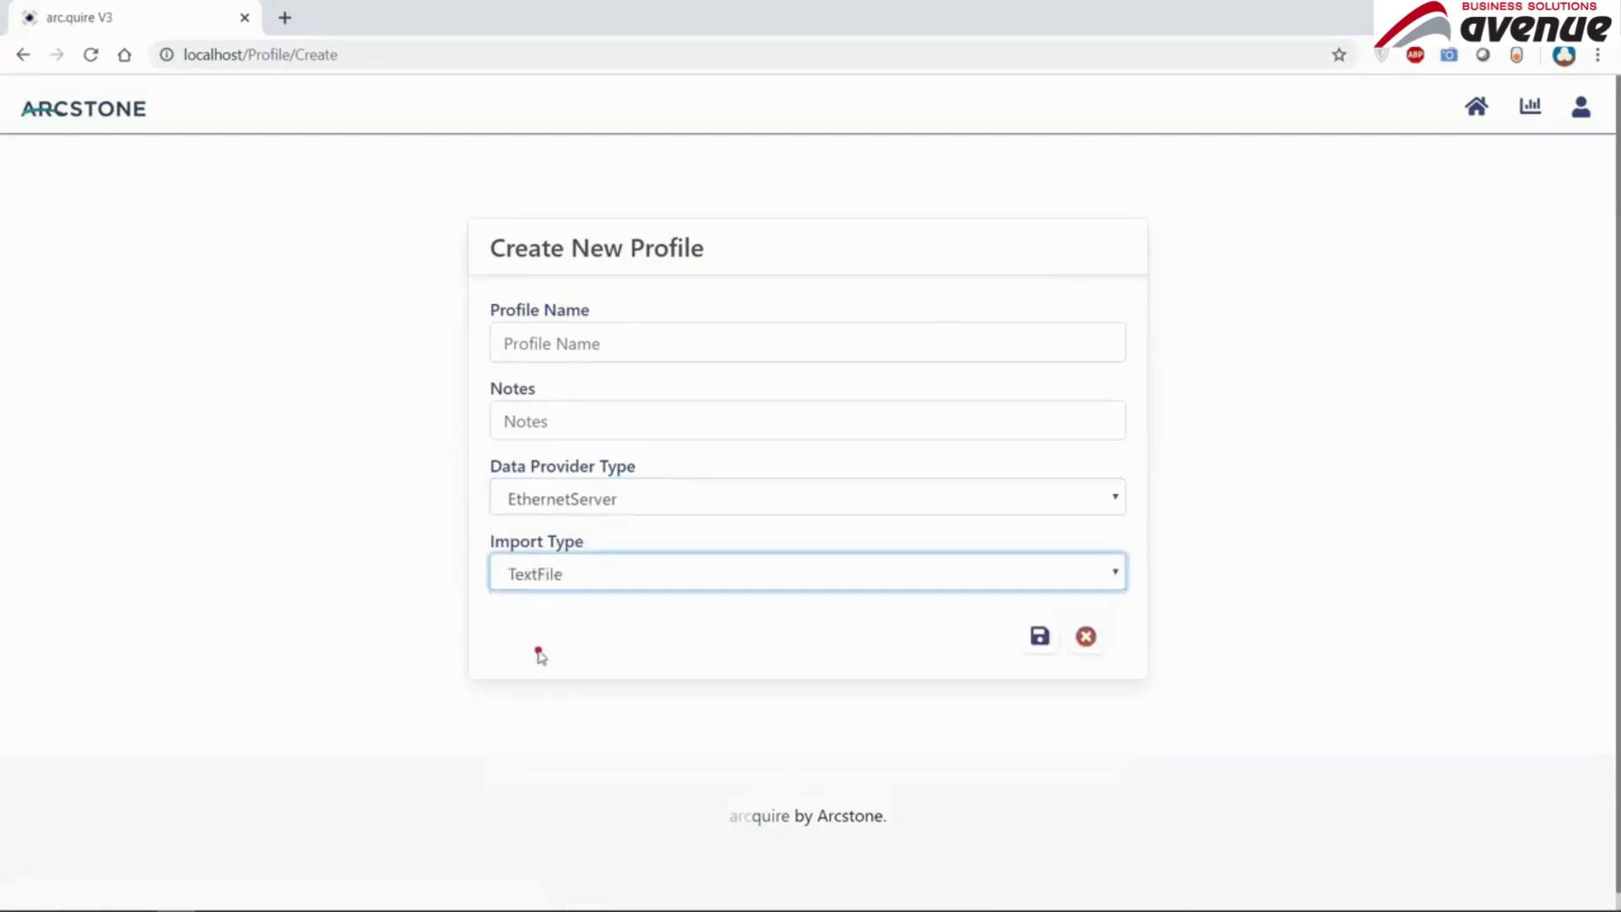
{"action": "left_click", "coordinate": [581, 348]}
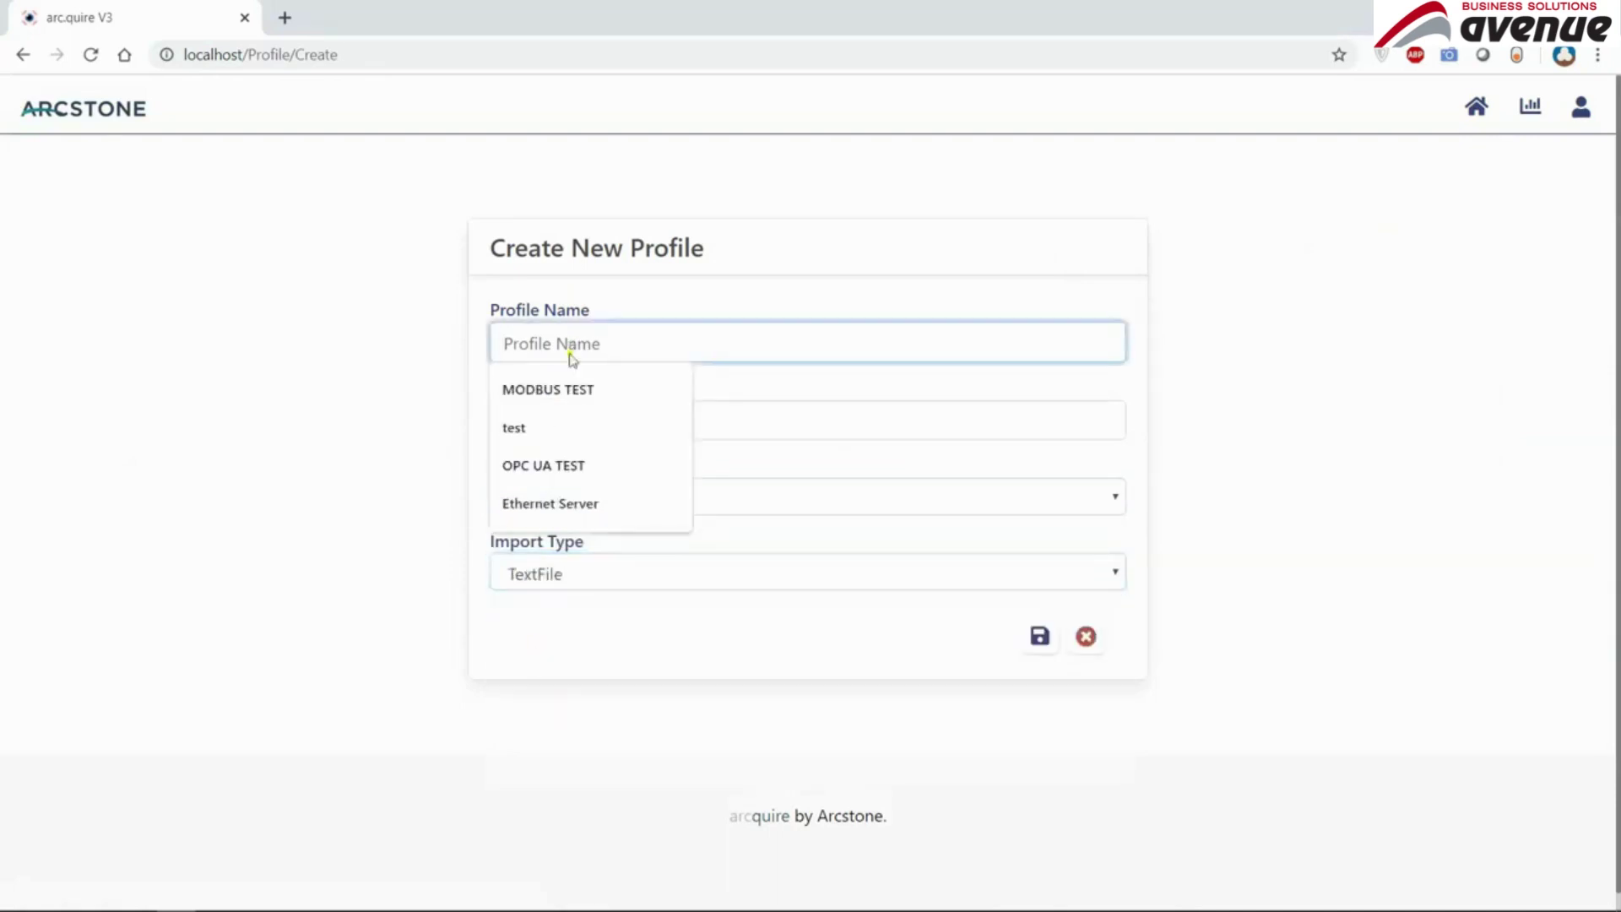
{"action": "left_click", "coordinate": [550, 502]}
{"action": "left_click", "coordinate": [553, 423]}
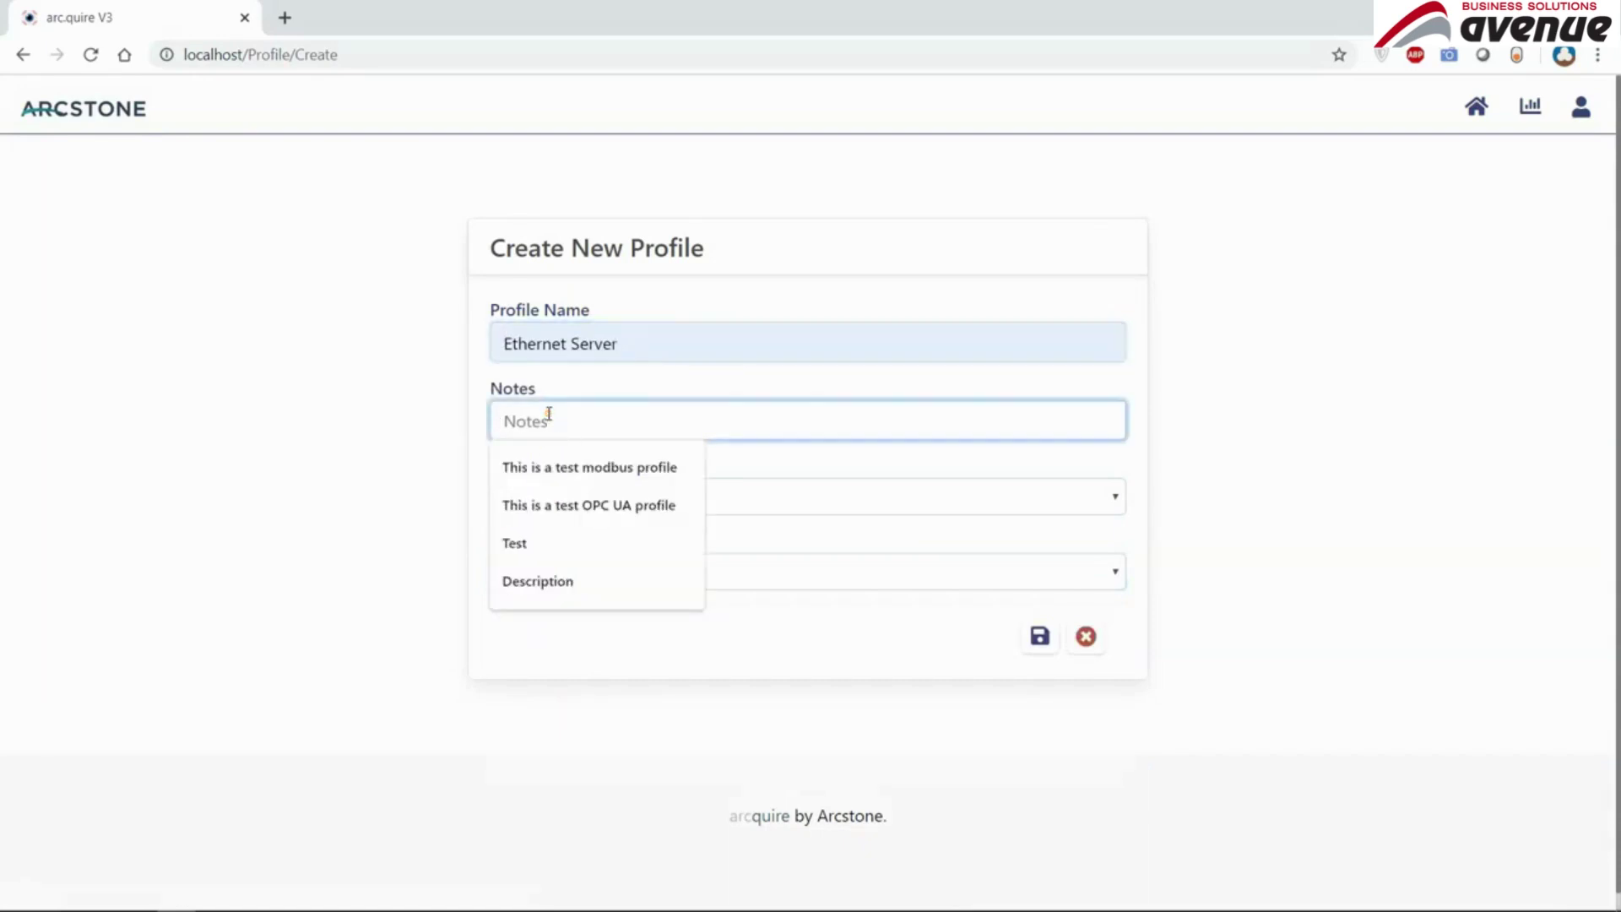
{"action": "left_click", "coordinate": [555, 578]}
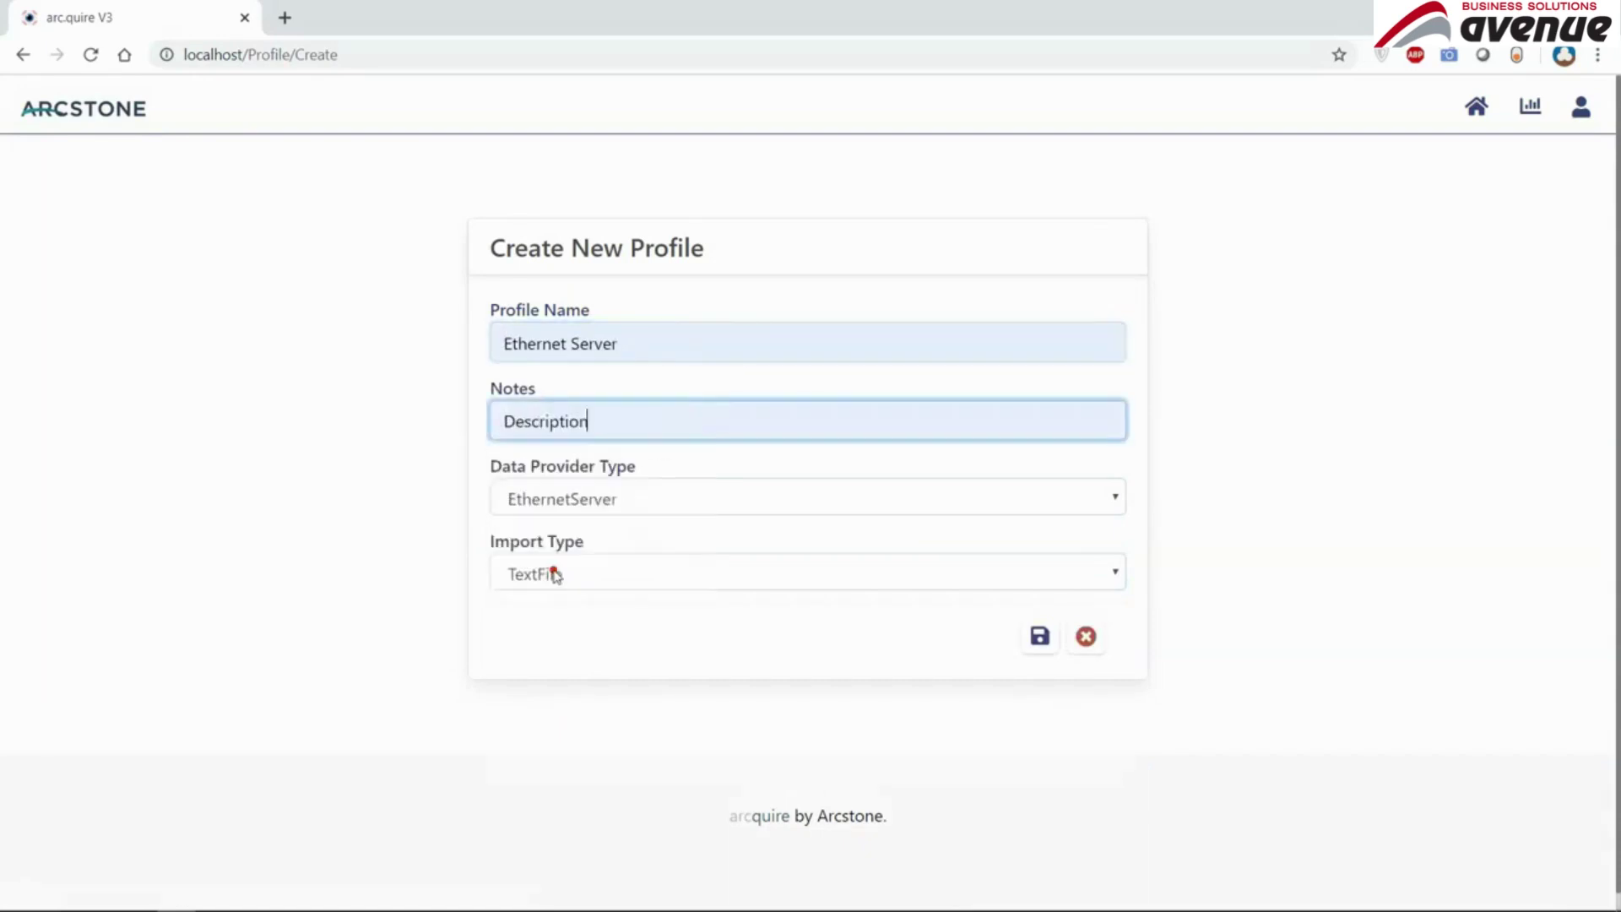
{"action": "left_click", "coordinate": [1040, 636]}
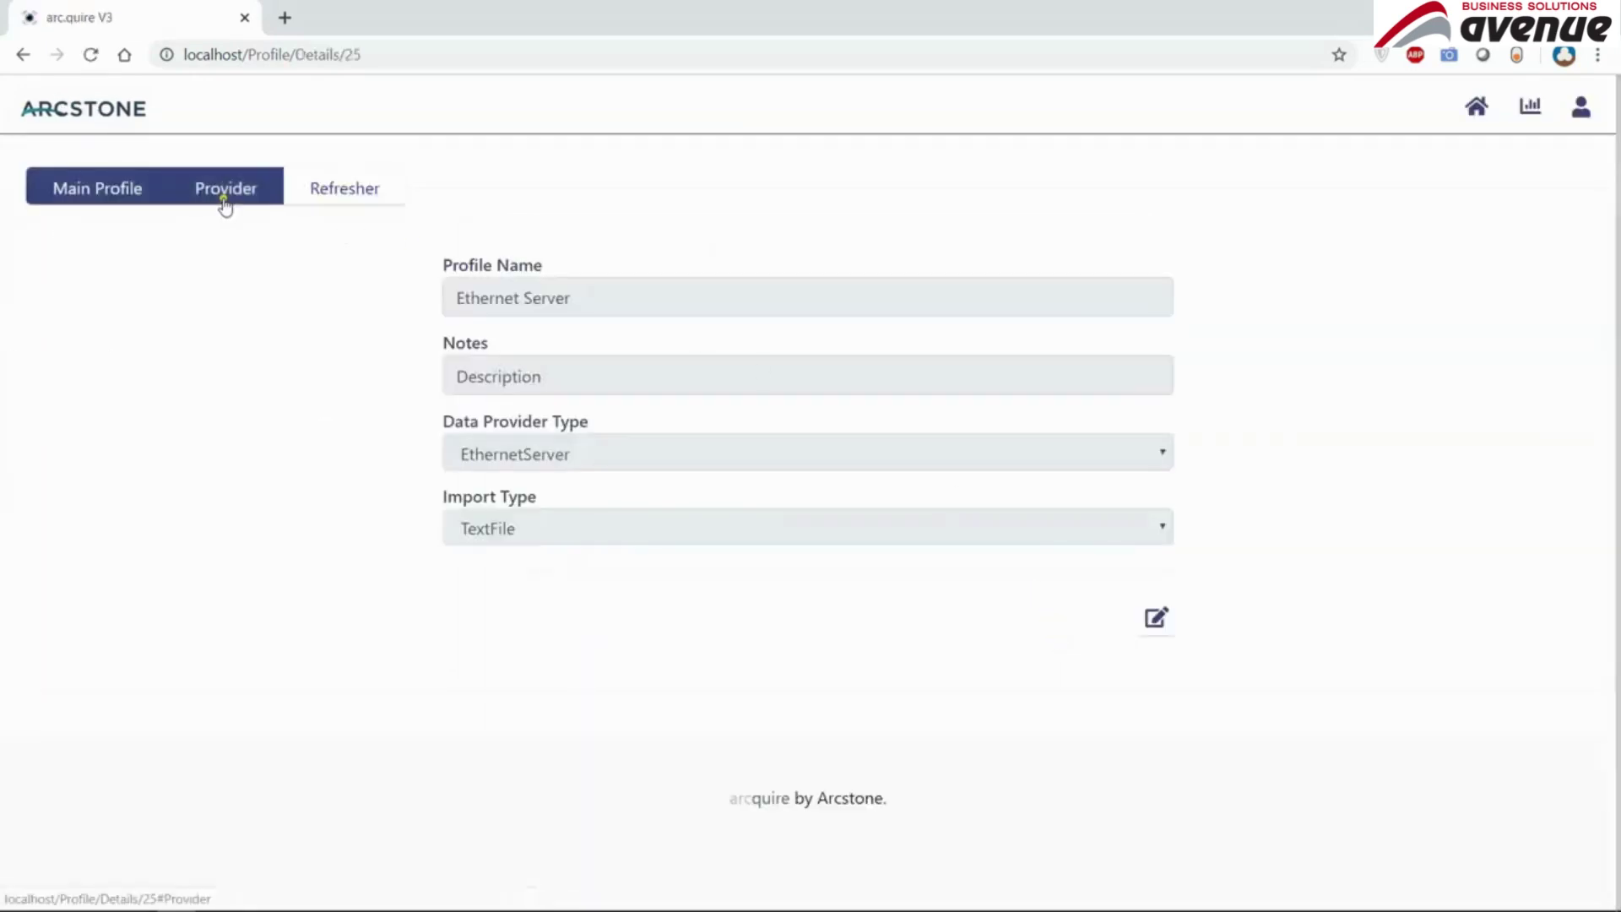
- Edit the Ethernet Server profile's provider settings, setting the IP address to 192.168.1.81 and the port to 23
{"action": "left_click", "coordinate": [223, 197]}
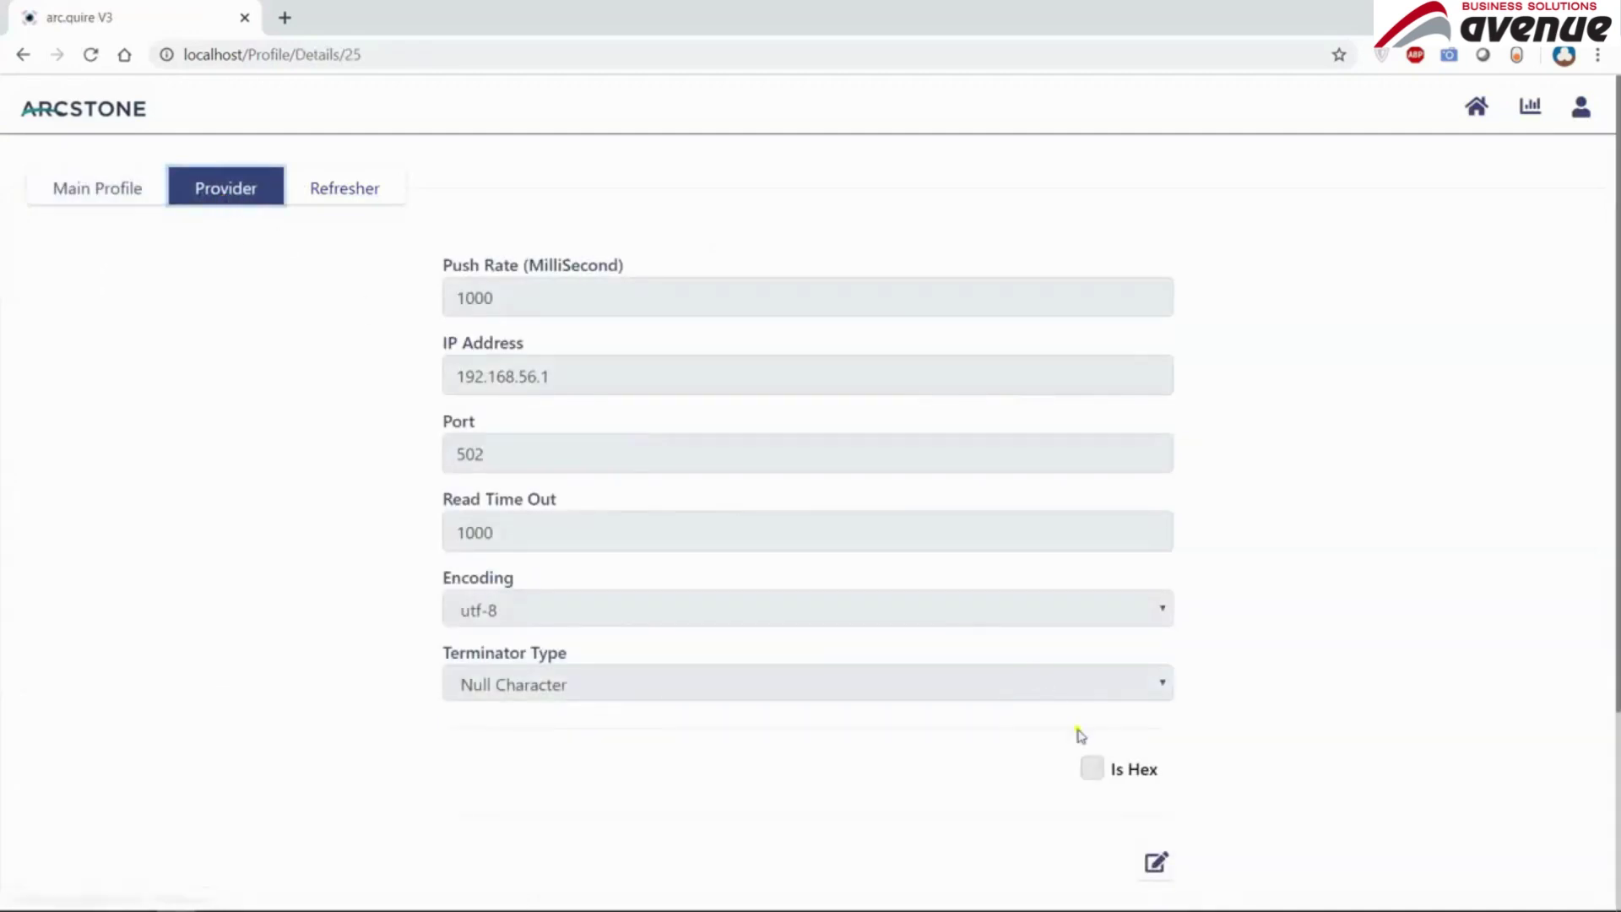
{"action": "left_click", "coordinate": [1156, 862]}
{"action": "left_click_drag", "start_coordinate": [590, 309], "coordinate": [338, 303]}
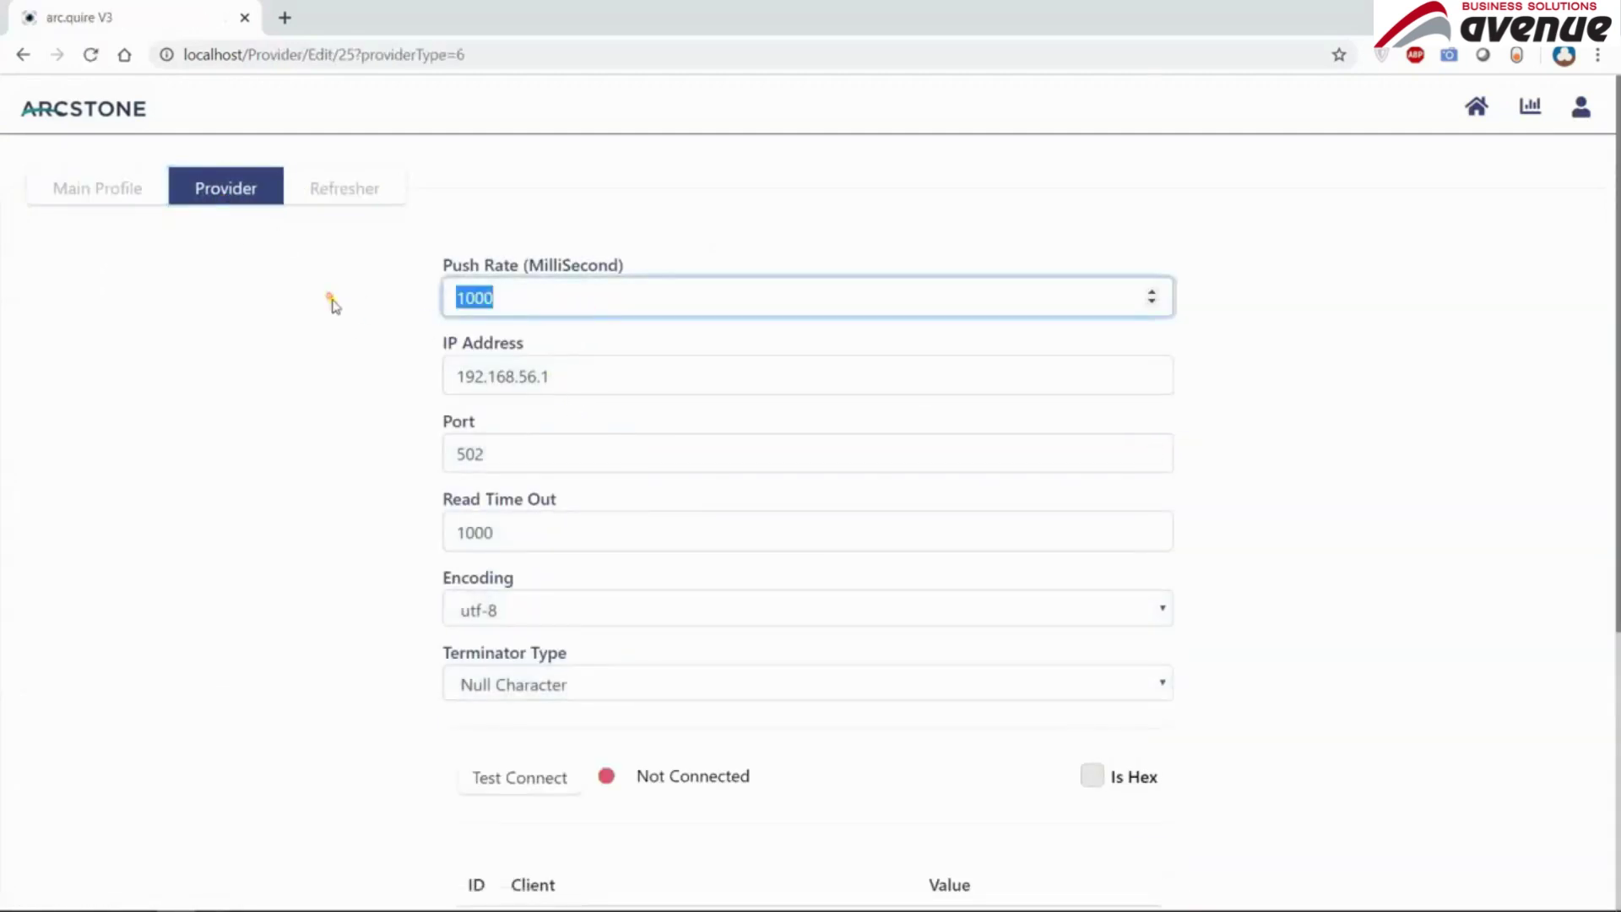
{"action": "left_click_drag", "start_coordinate": [688, 376], "coordinate": [250, 377]}
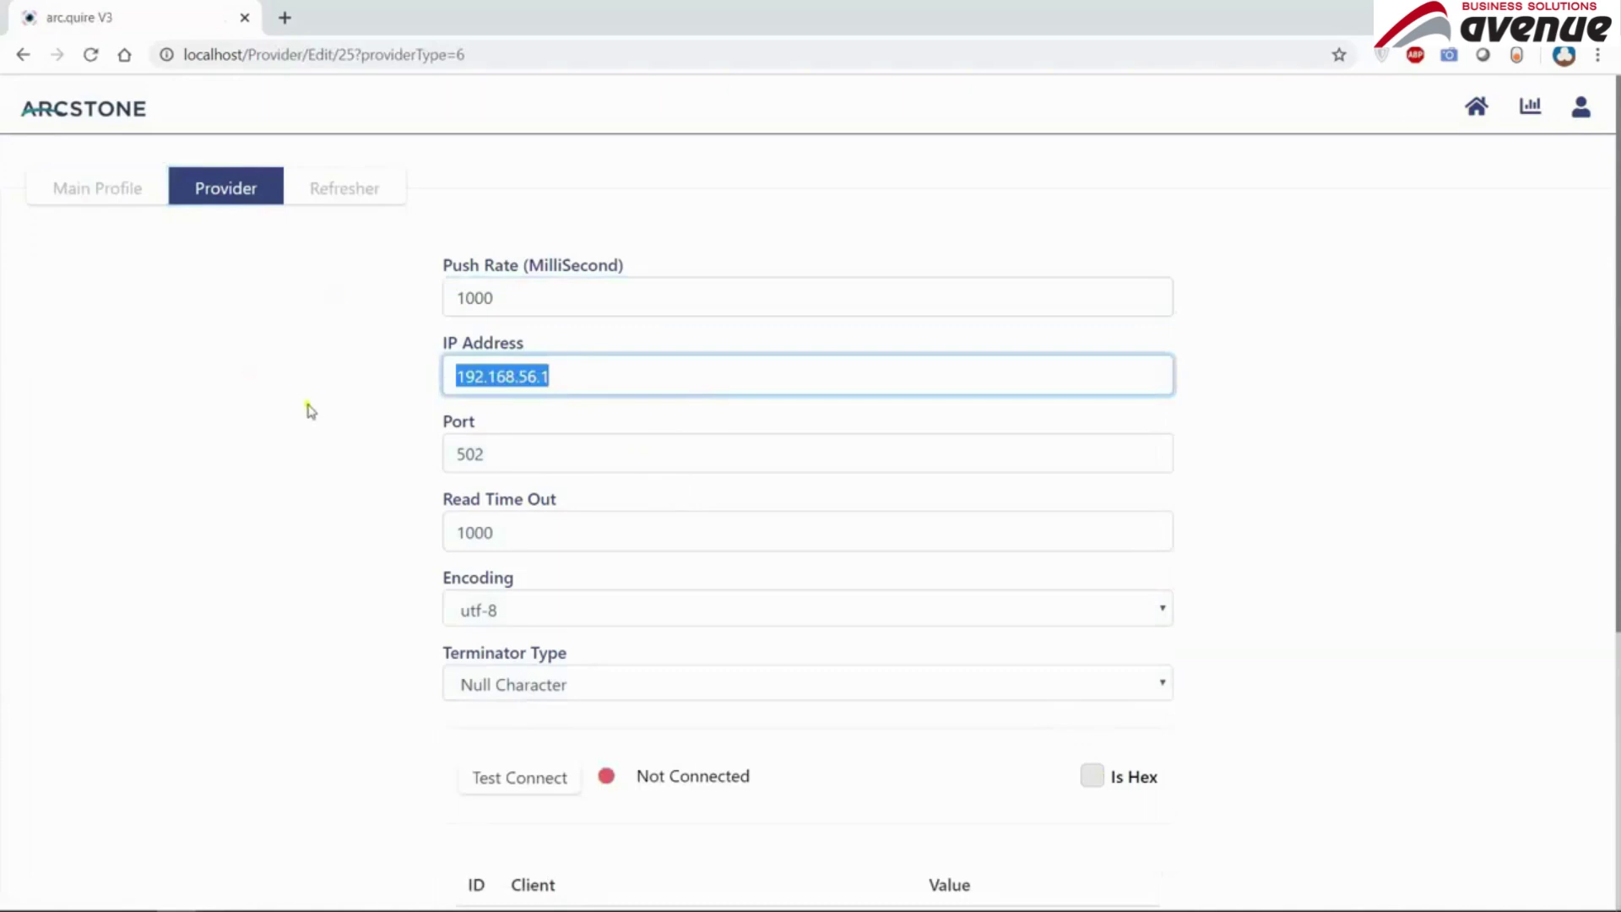
{"action": "left_click", "coordinate": [649, 385]}
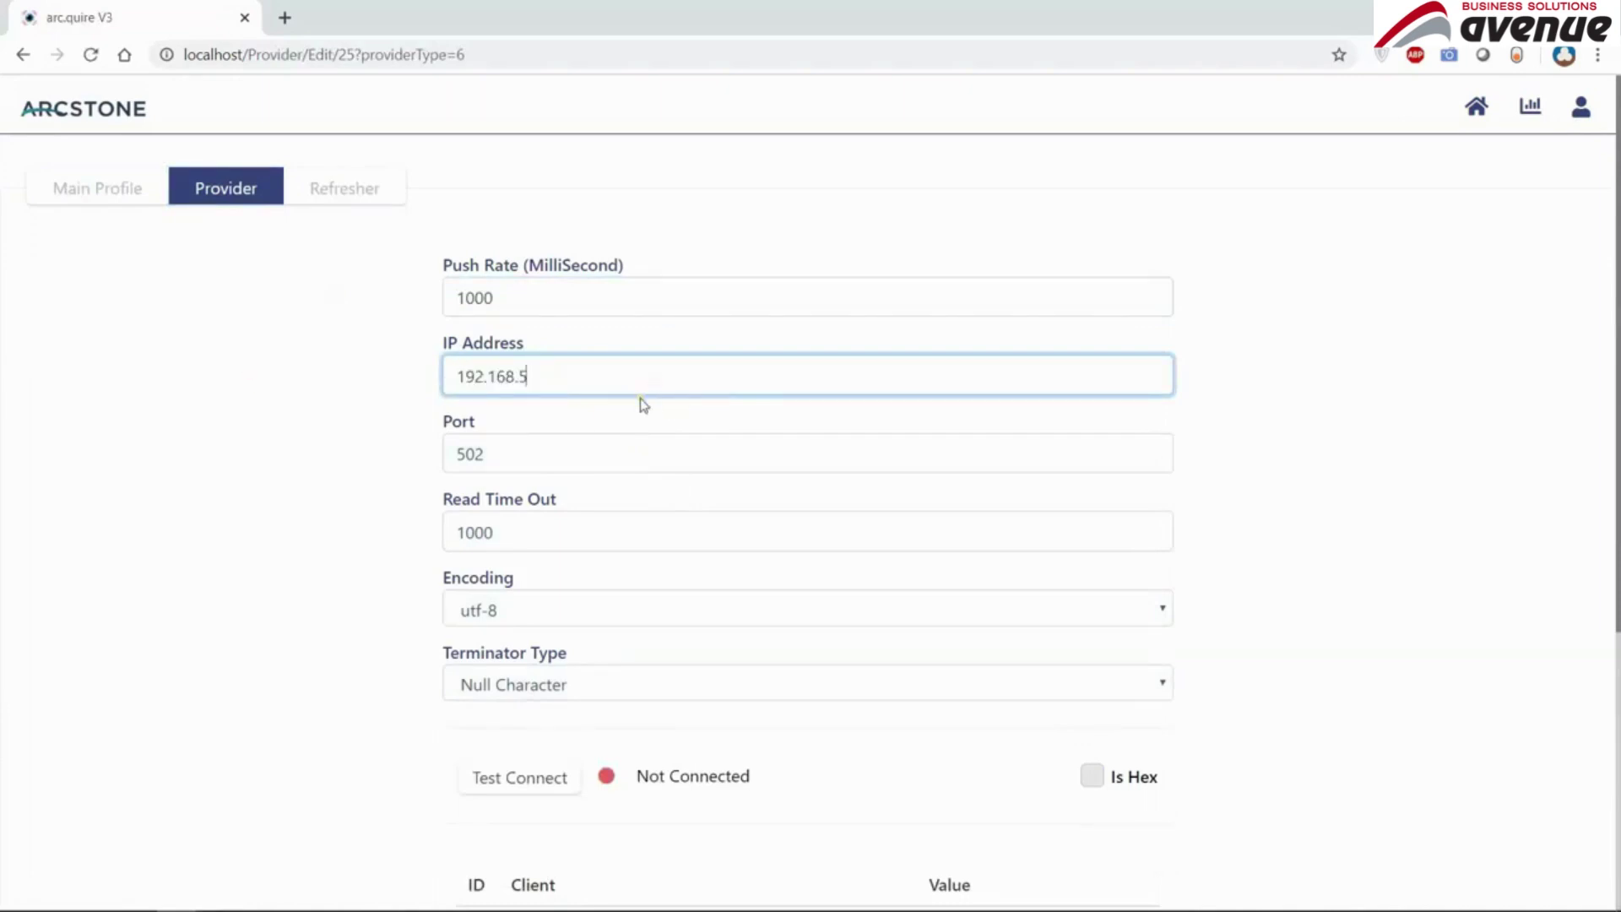
{"action": "key", "text": "BackSpace"}
{"action": "type", "text": "1.81"}
{"action": "left_click_drag", "start_coordinate": [558, 456], "coordinate": [400, 473]}
{"action": "type", "text": "23"}
{"action": "left_click", "coordinate": [403, 474]}
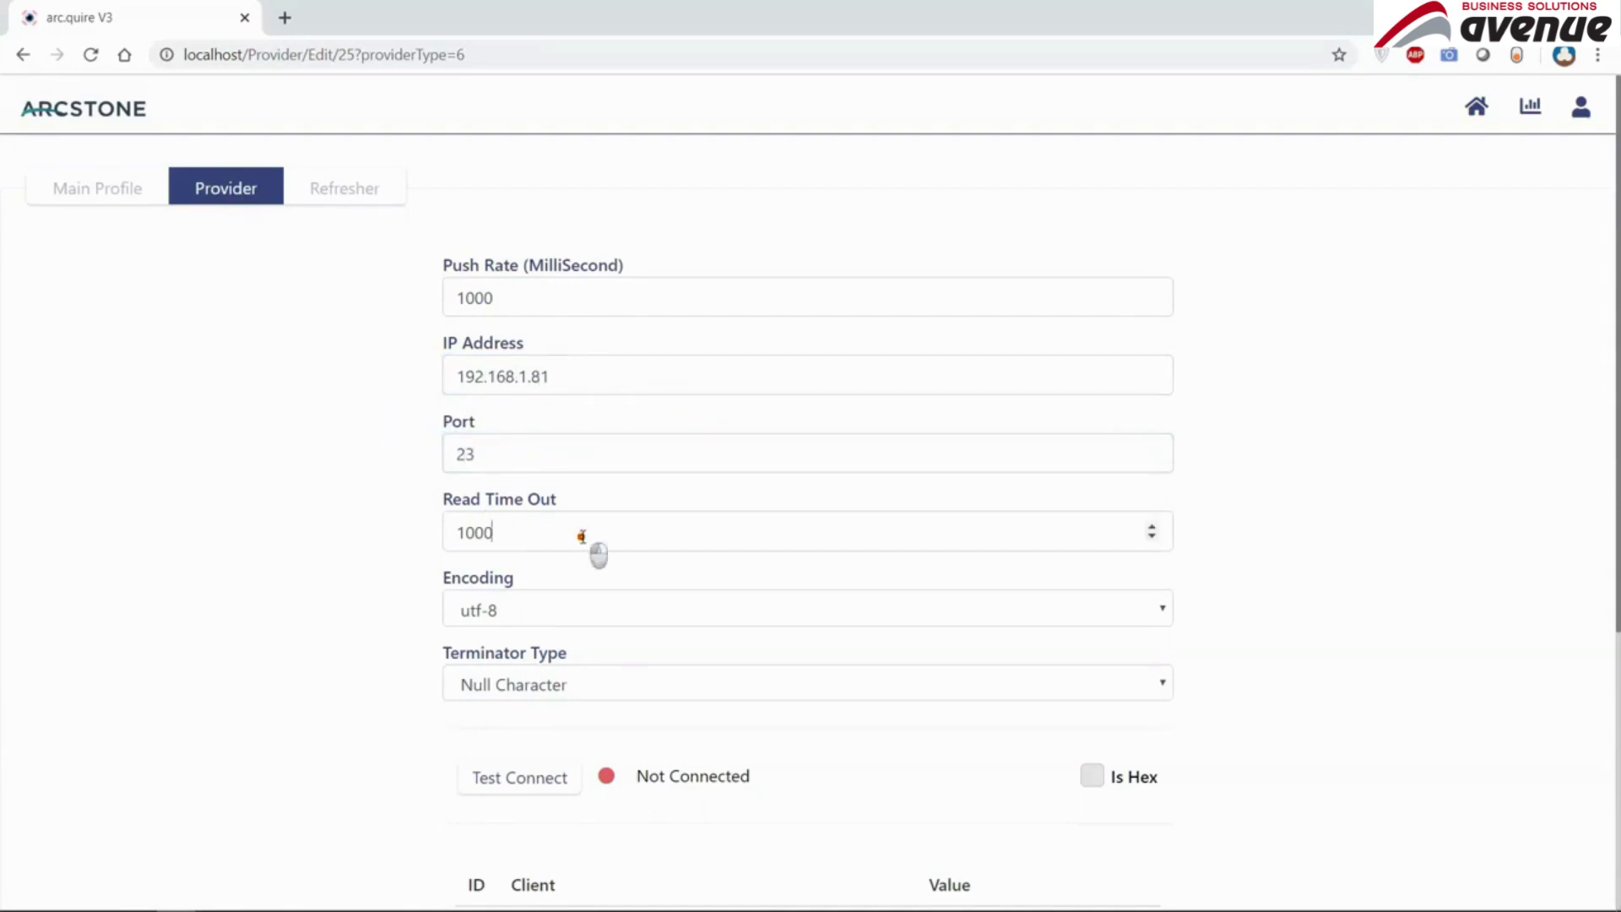
- Review the read time out and the available encoding and terminator type options in the Ethernet Server provider settings
{"action": "left_click_drag", "start_coordinate": [595, 545], "coordinate": [333, 564]}
{"action": "left_click", "coordinate": [447, 615]}
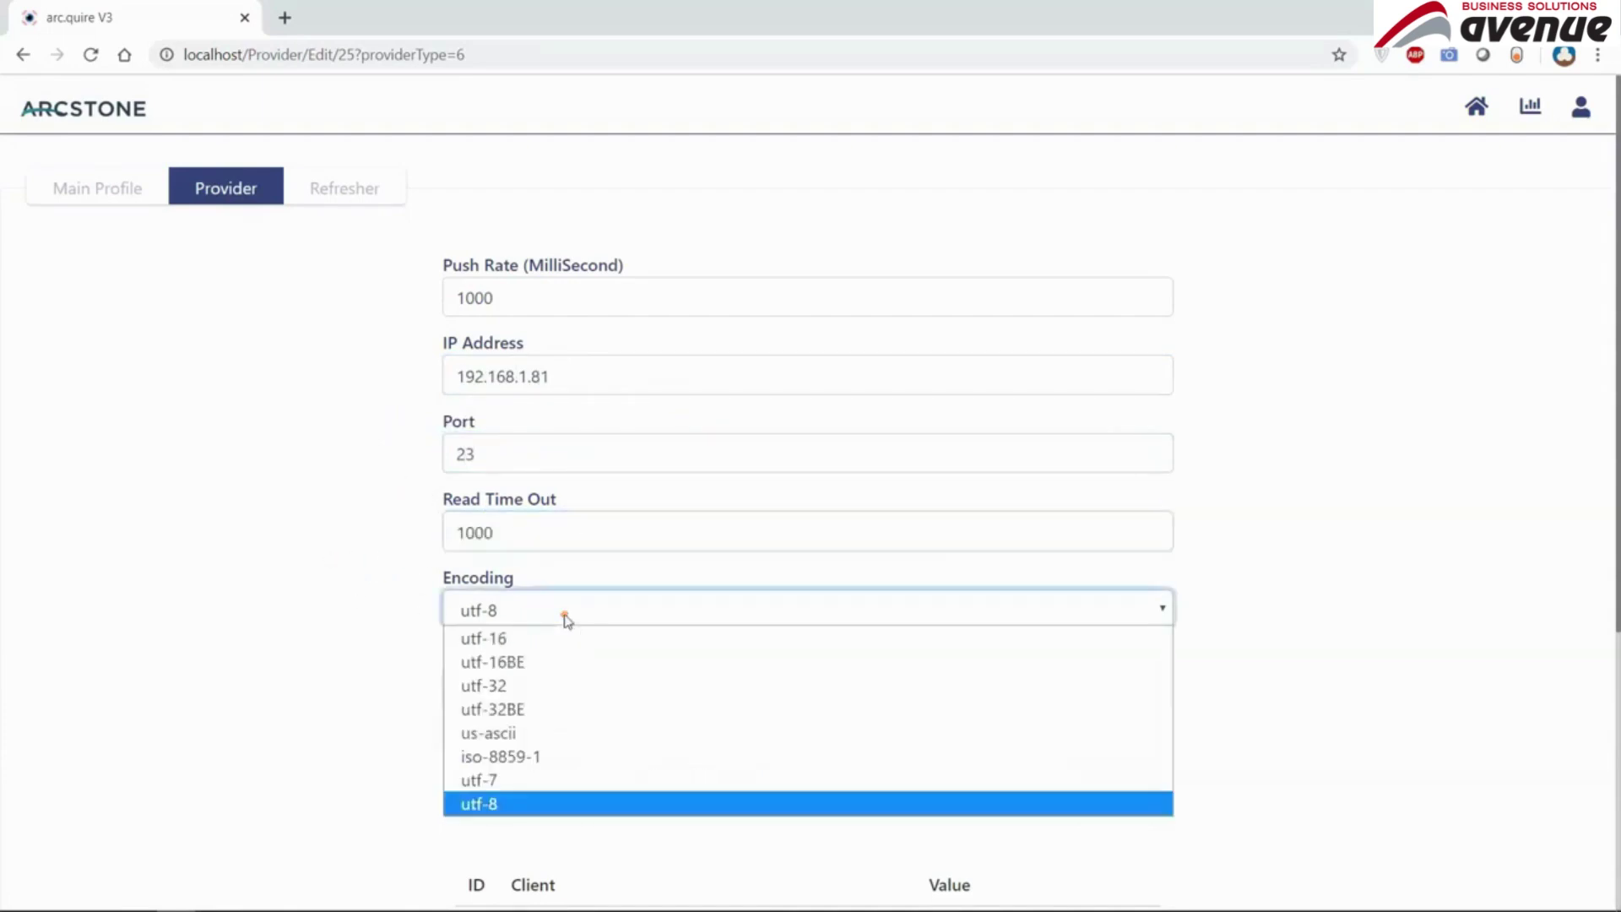
{"action": "left_click", "coordinate": [200, 627]}
{"action": "left_click", "coordinate": [456, 688]}
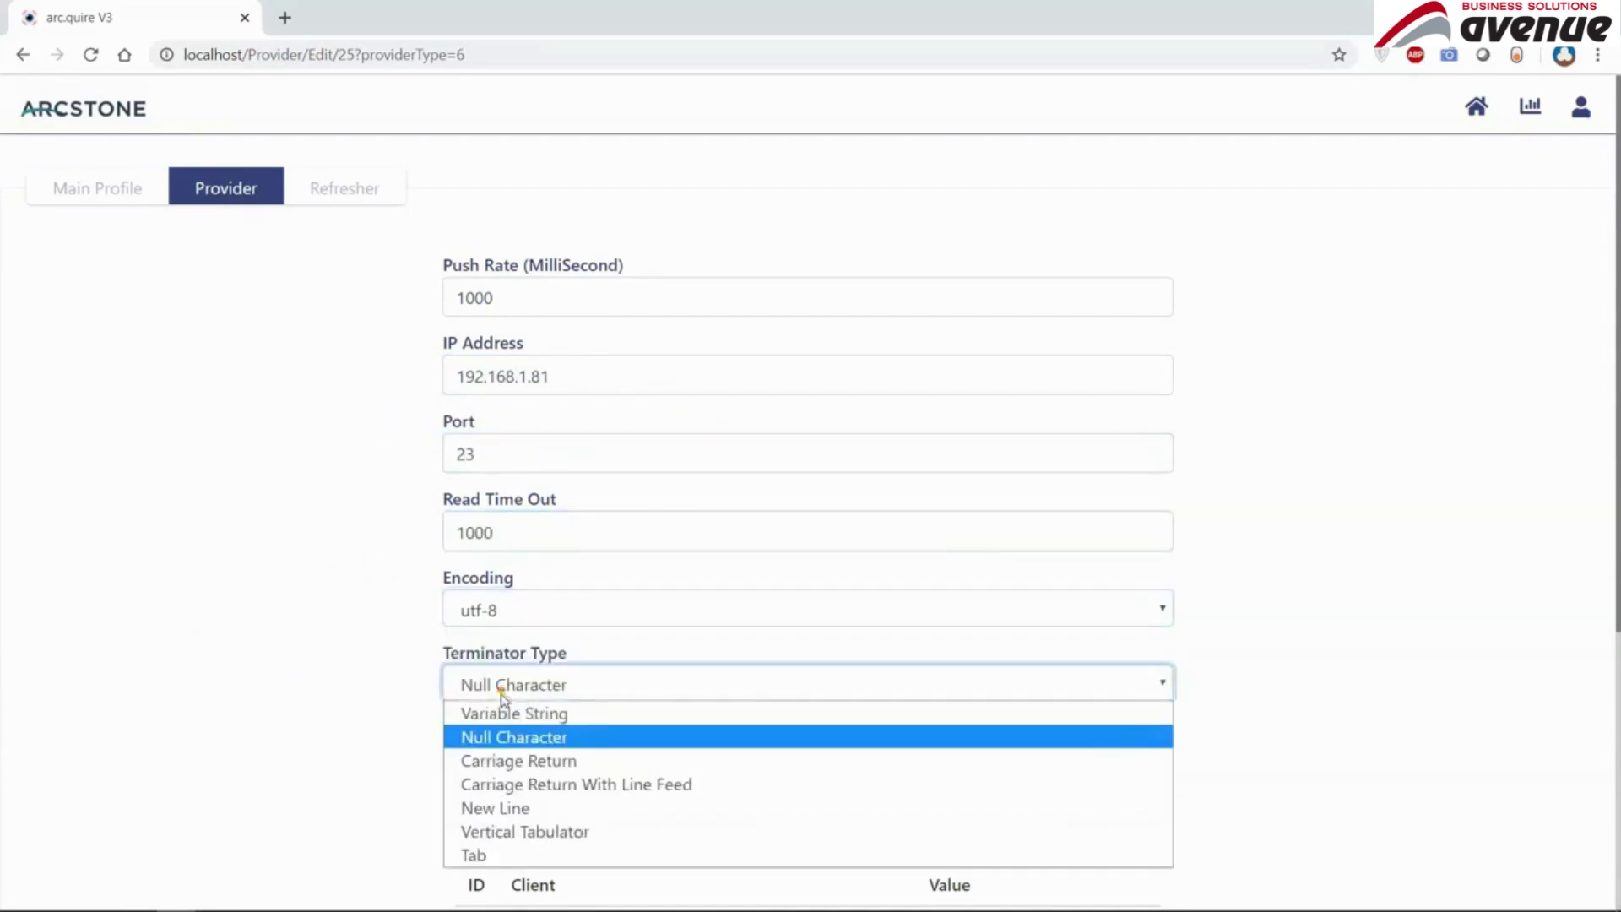
{"action": "left_click", "coordinate": [384, 728]}
{"action": "scroll", "coordinate": [367, 644], "scroll_direction": "down", "scroll_amount": 2}
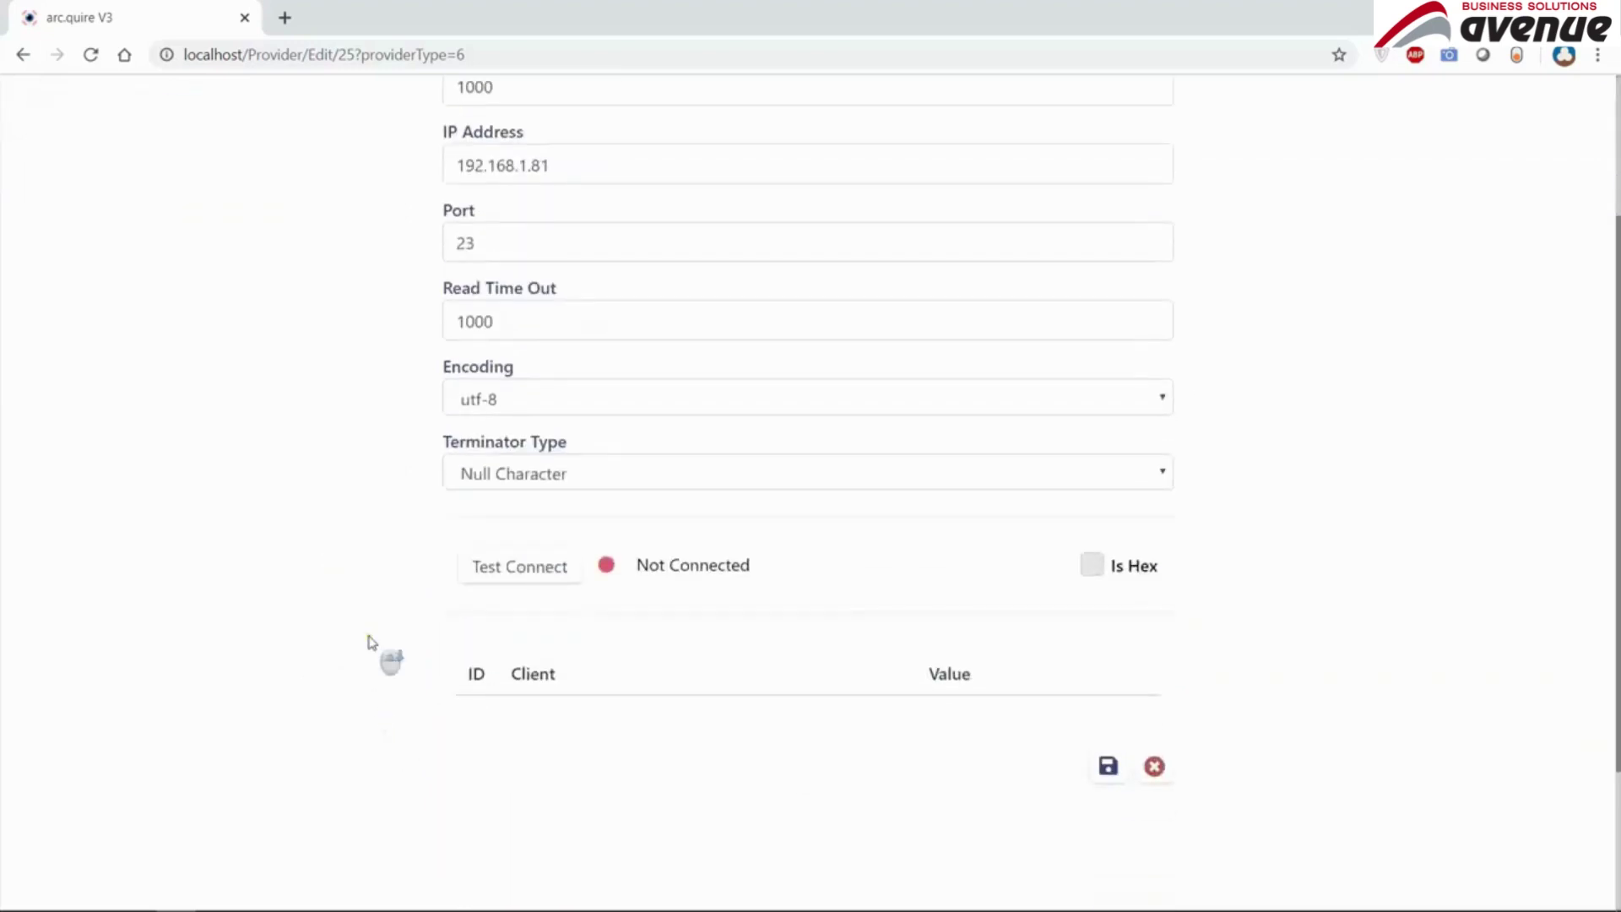
{"action": "scroll", "coordinate": [368, 643], "scroll_direction": "up", "scroll_amount": 1}
- Start the provider's connection test, switch to Hercules, connect its TCP client to 192.168.1.81 on port 23 and send "Test sending to server"
{"action": "key", "text": "alt+Tab"}
{"action": "key", "text": "alt+Tab"}
{"action": "key", "text": "alt+Tab"}
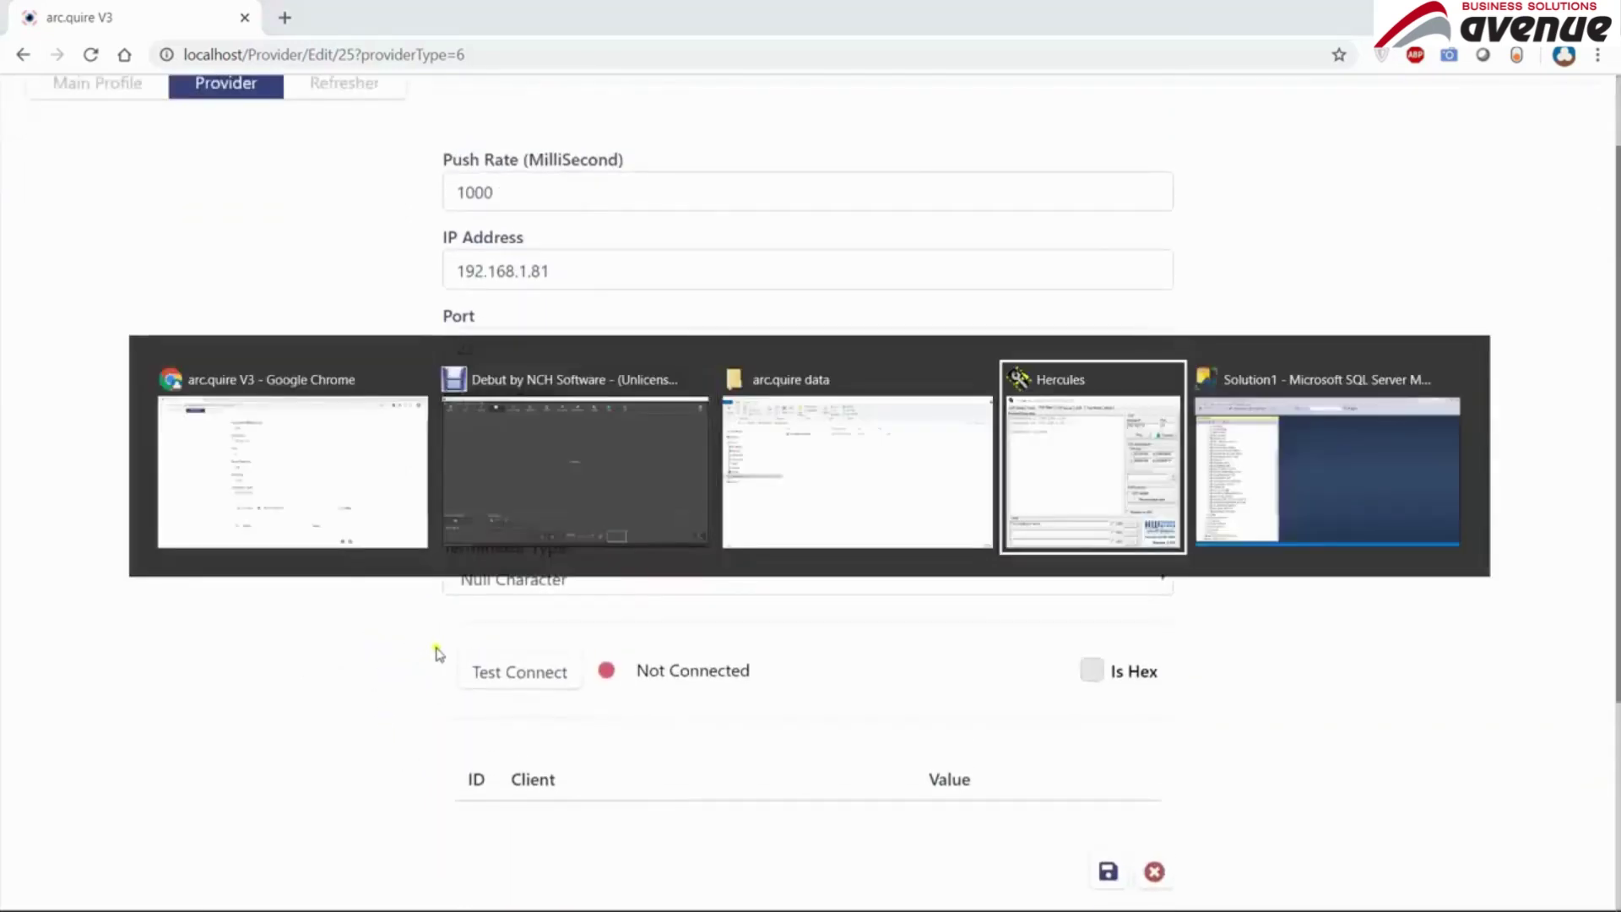
{"action": "left_click", "coordinate": [507, 683]}
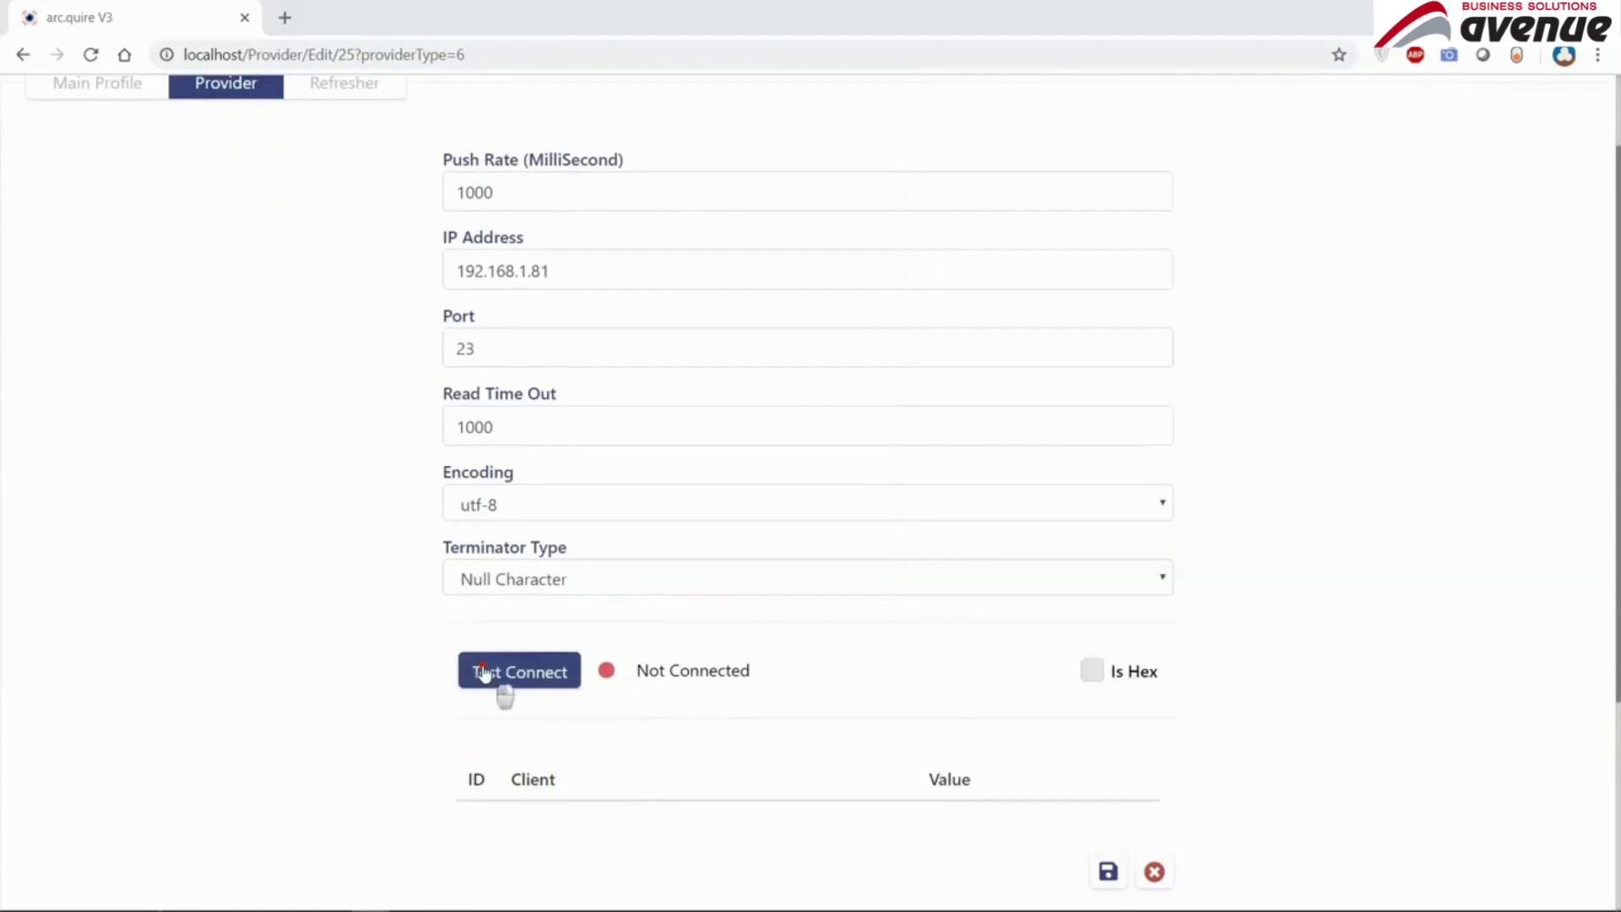
{"action": "key", "text": "alt+Tab"}
{"action": "left_click", "coordinate": [1503, 263]}
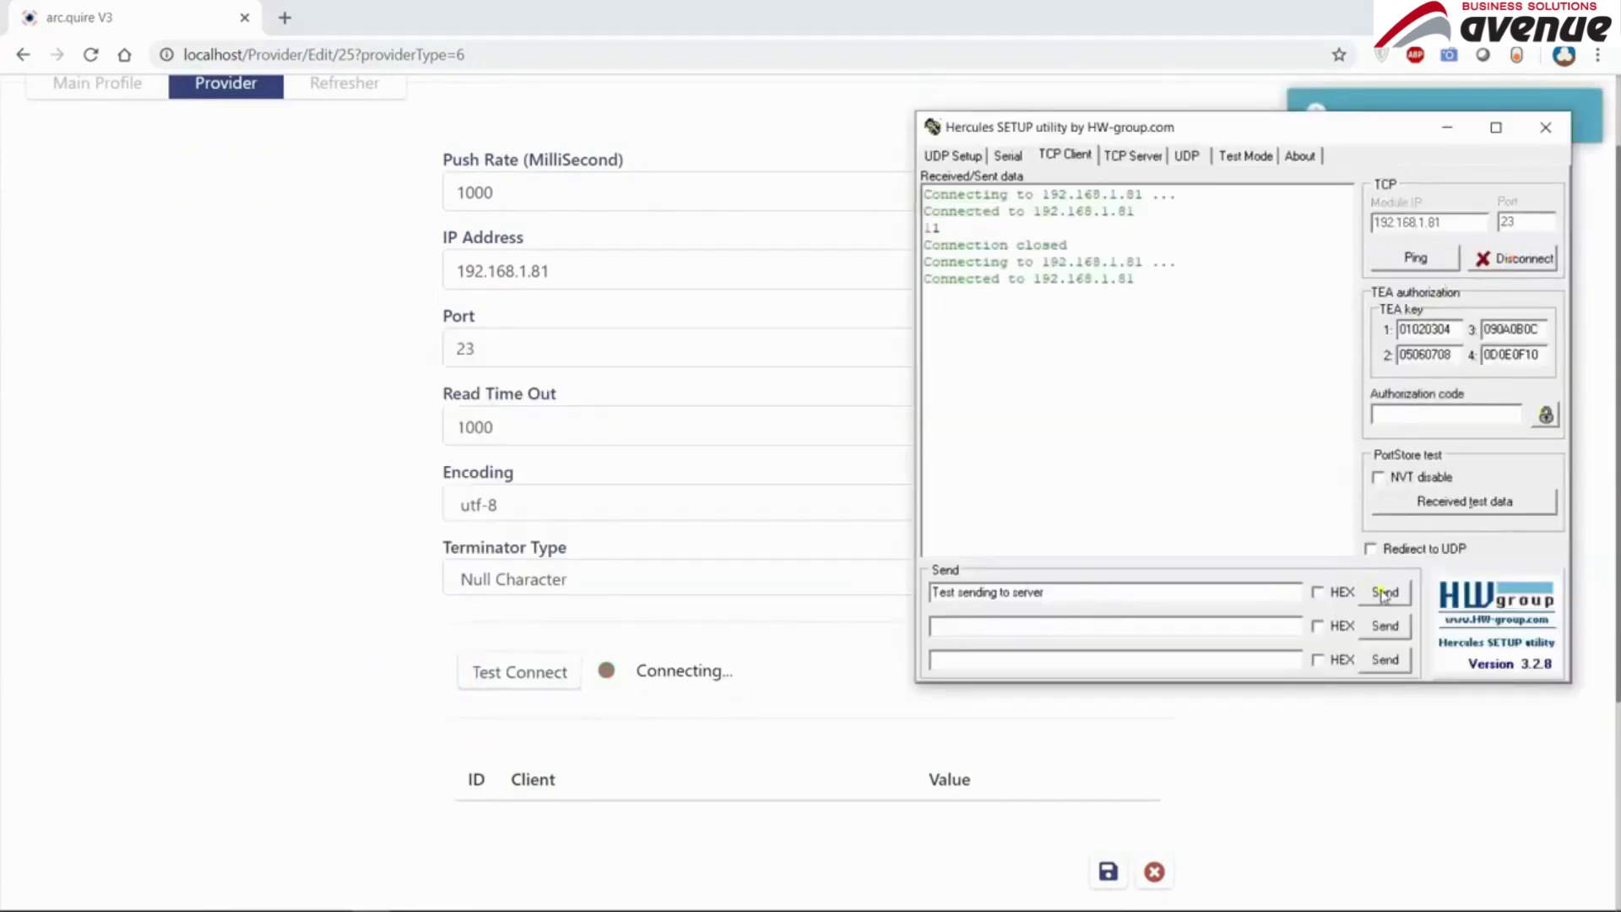
{"action": "left_click", "coordinate": [1384, 592]}
- Return to arc.quire, check the received client value against the Hercules log and save the Ethernet Server provider settings
{"action": "left_click", "coordinate": [857, 747]}
{"action": "scroll", "coordinate": [857, 747], "scroll_direction": "down", "scroll_amount": 3}
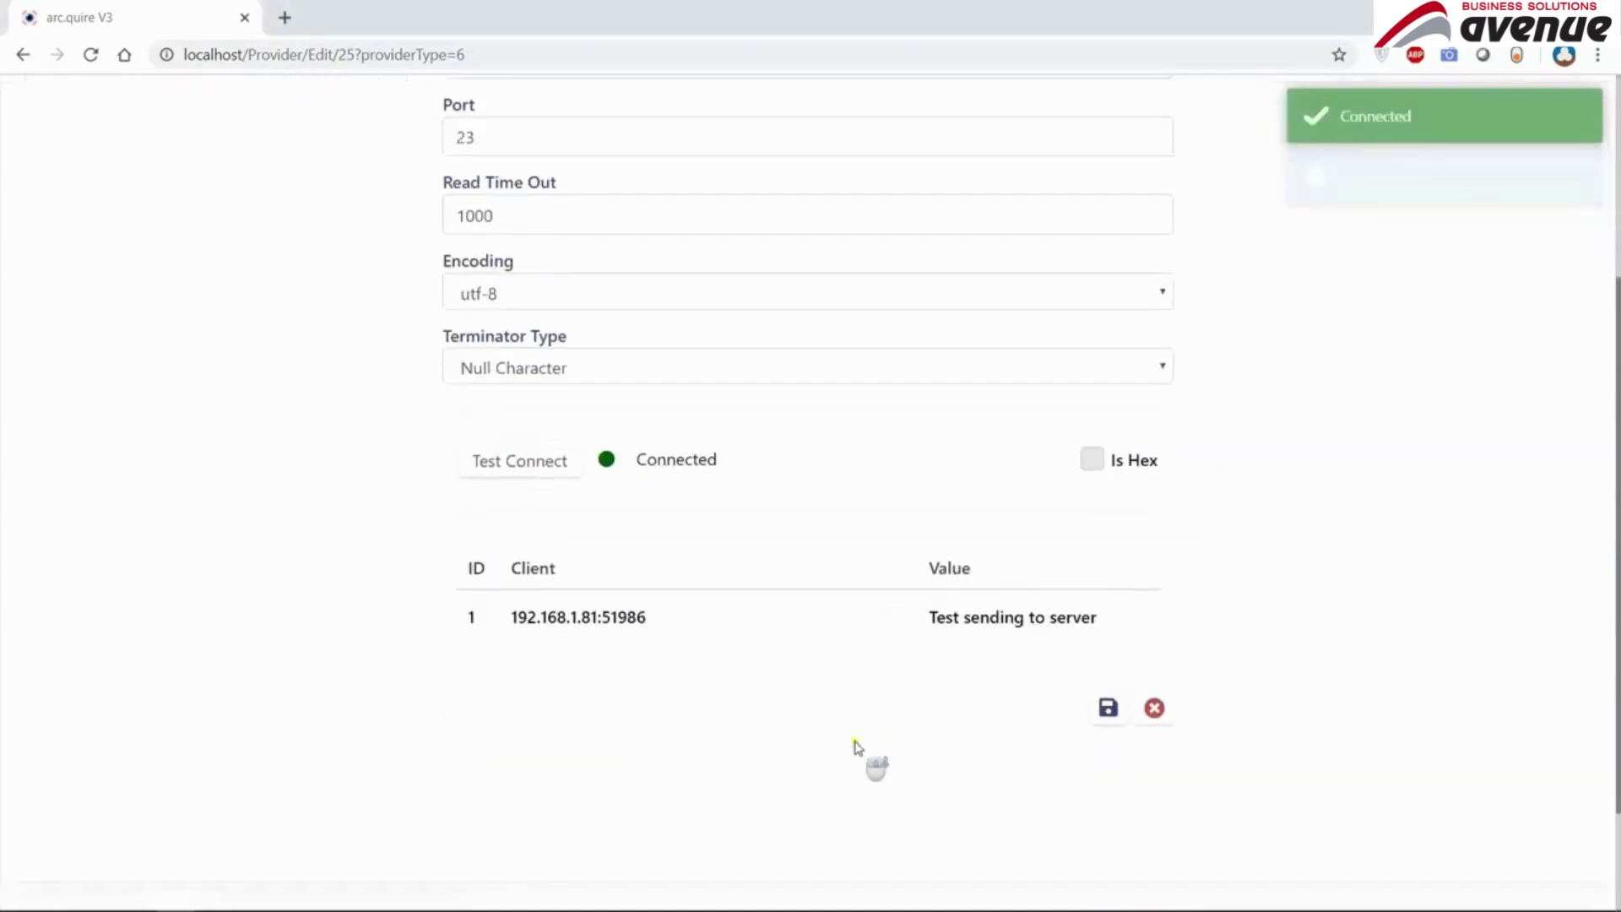
{"action": "left_click_drag", "start_coordinate": [1158, 615], "coordinate": [945, 644]}
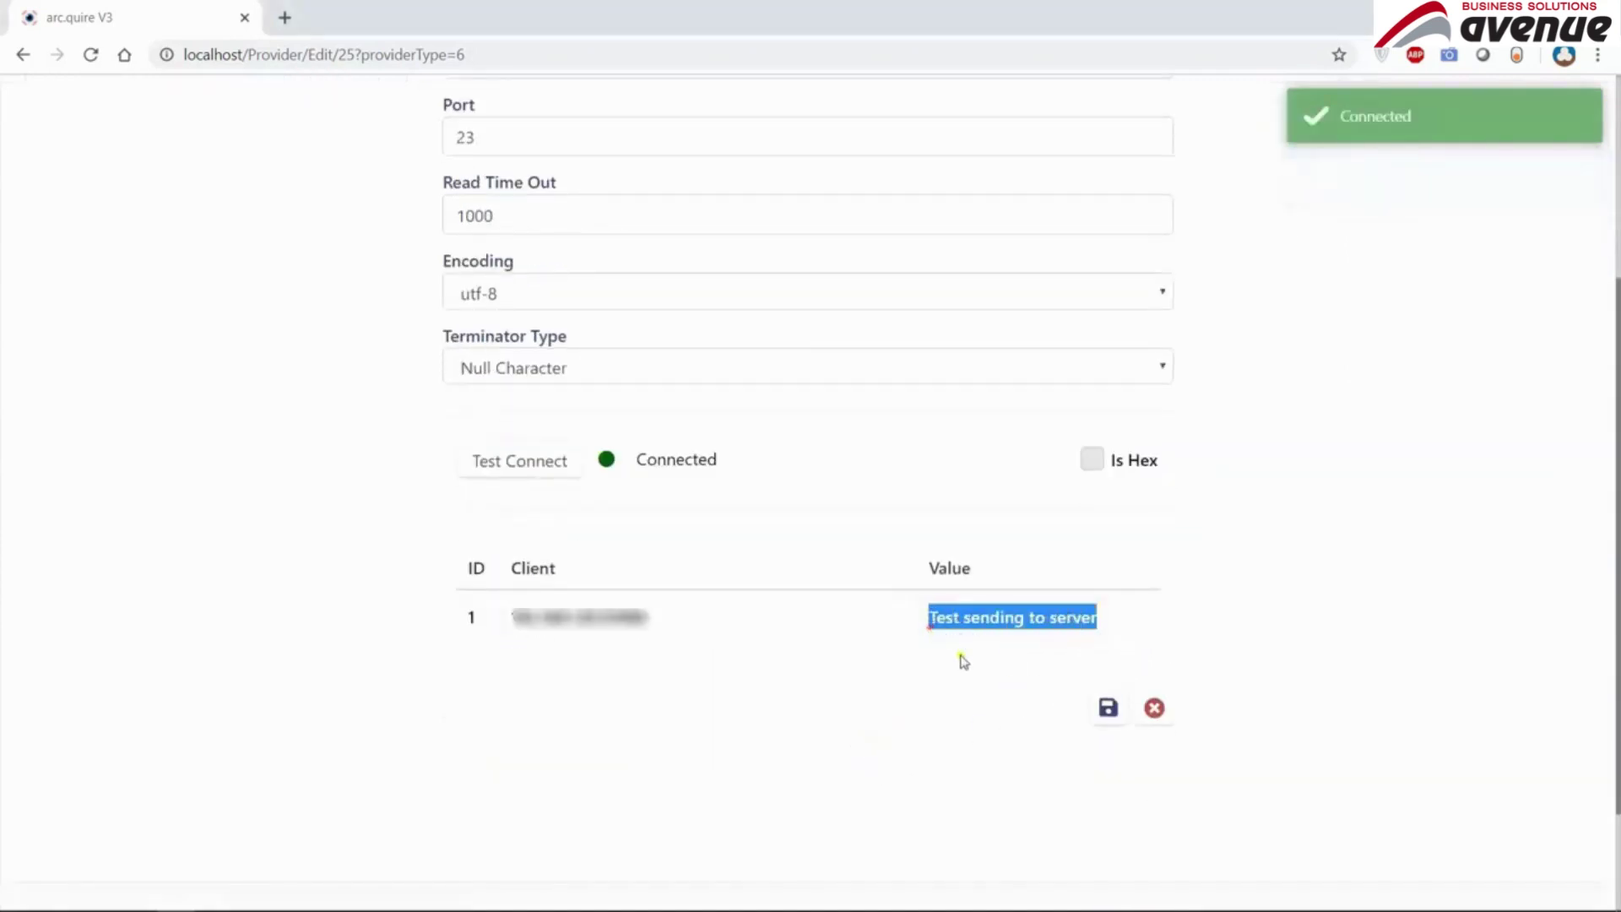
{"action": "scroll", "coordinate": [973, 667], "scroll_direction": "up", "scroll_amount": 1}
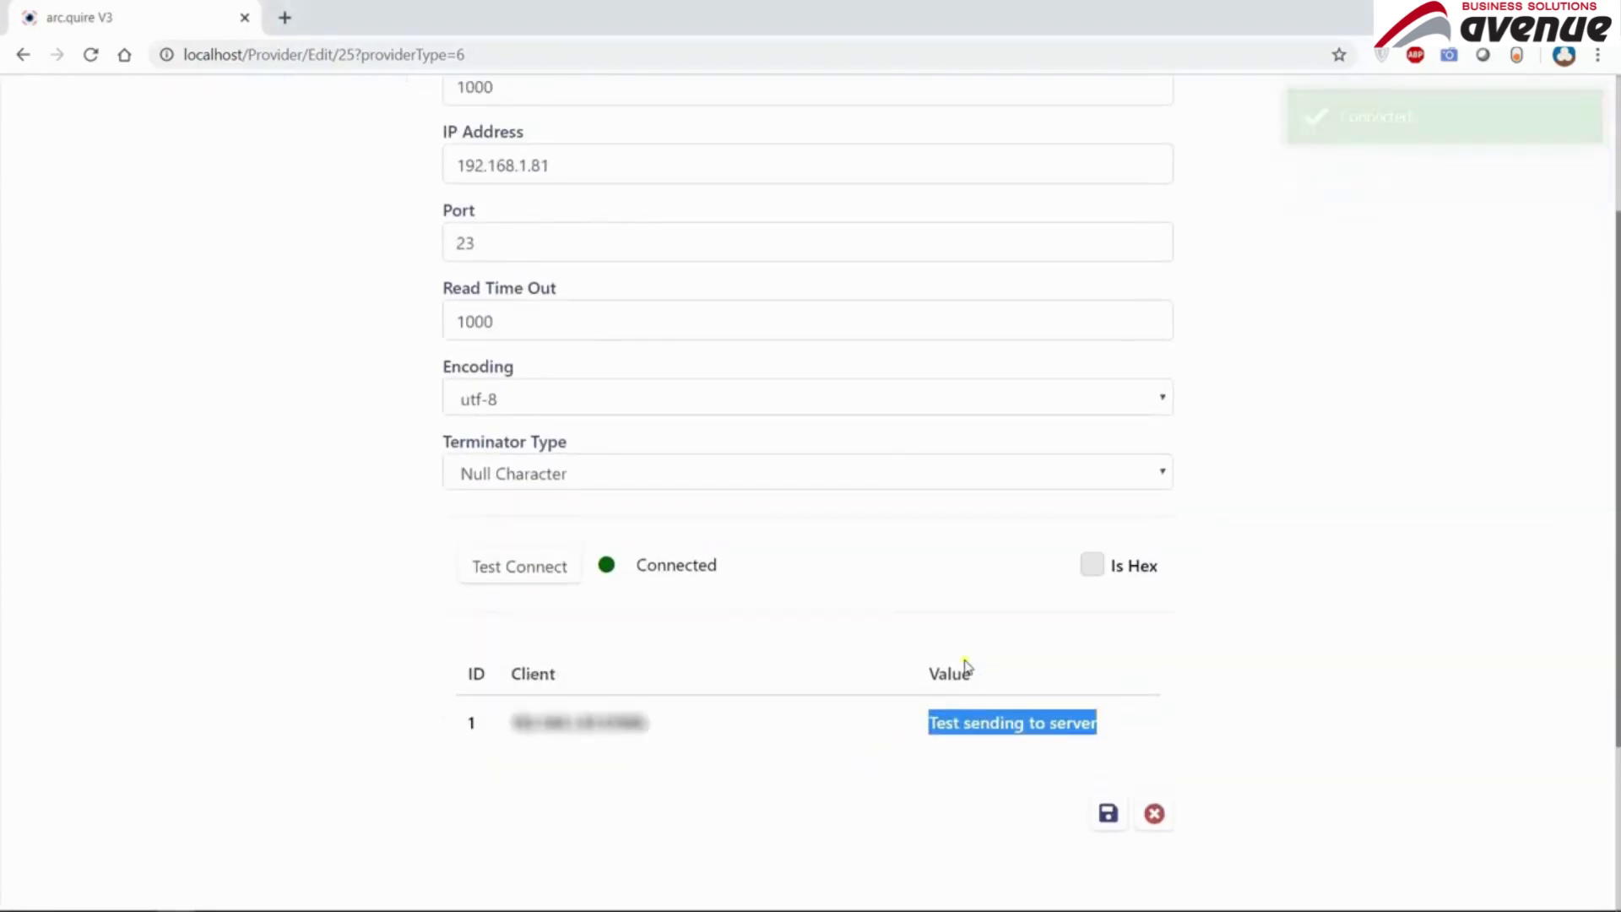
{"action": "key", "text": "alt+Tab"}
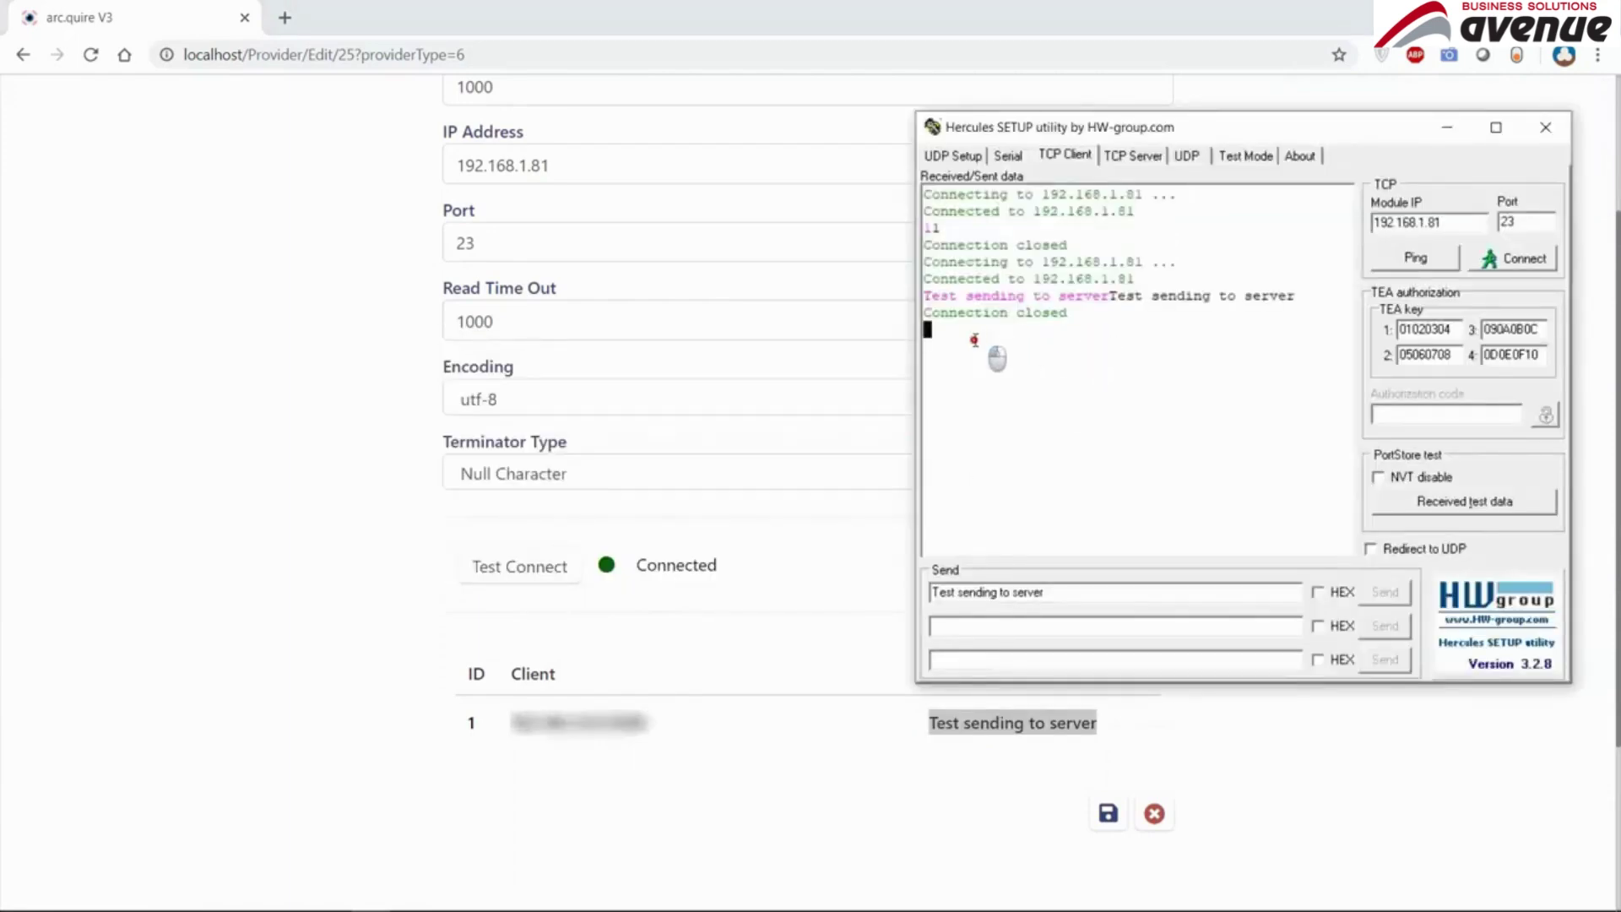
{"action": "left_click", "coordinate": [727, 470]}
{"action": "left_click", "coordinate": [1253, 614]}
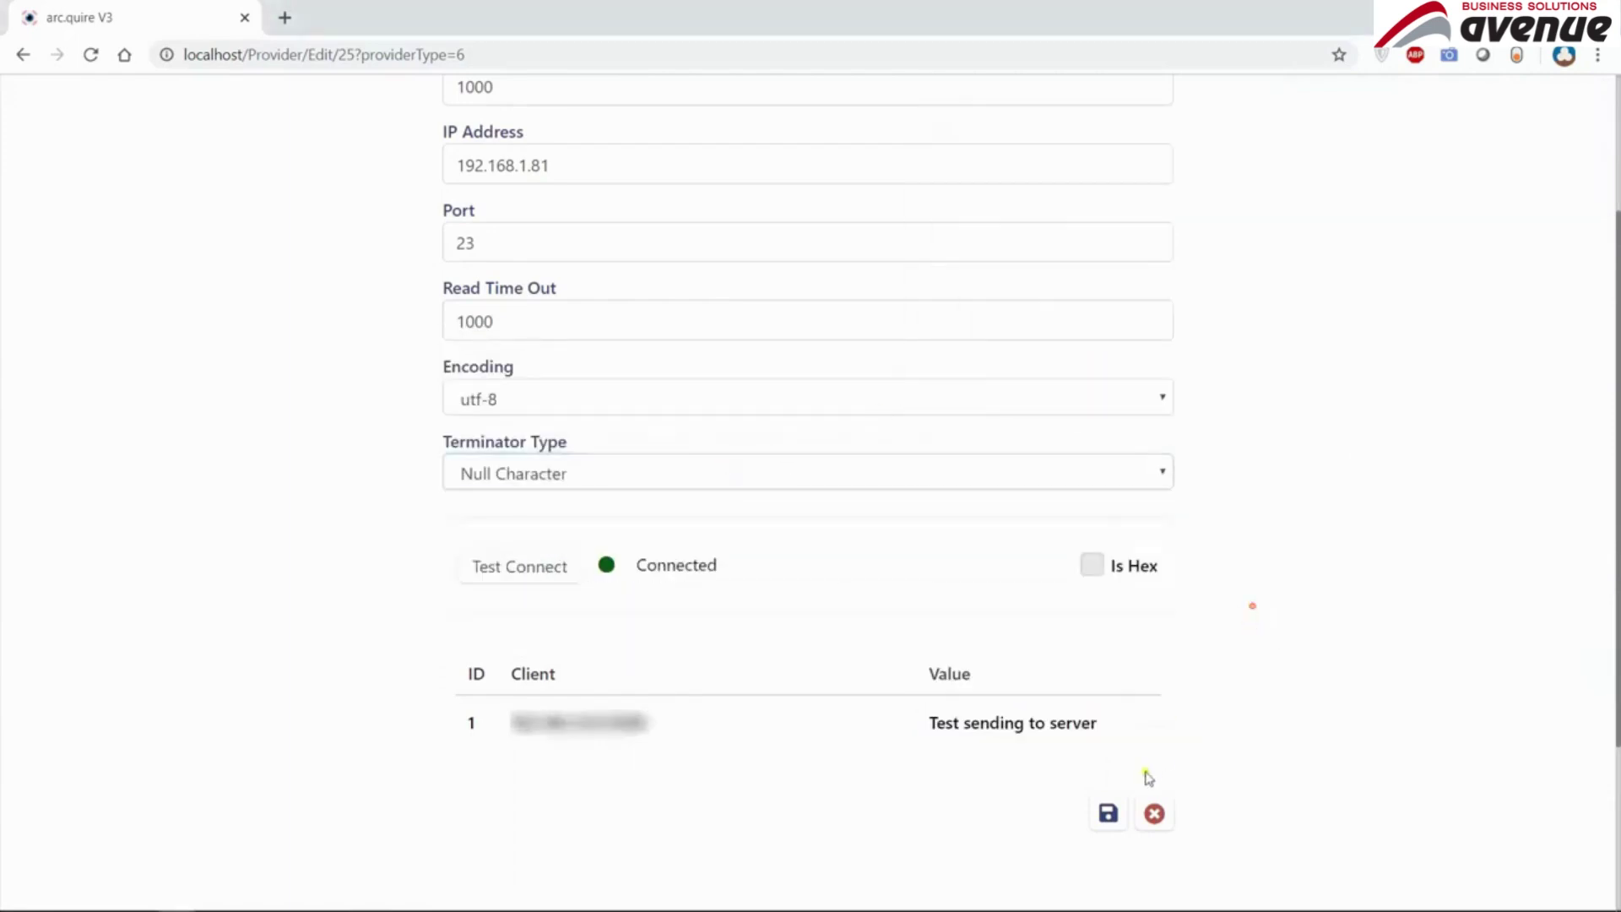
{"action": "left_click", "coordinate": [1109, 814]}
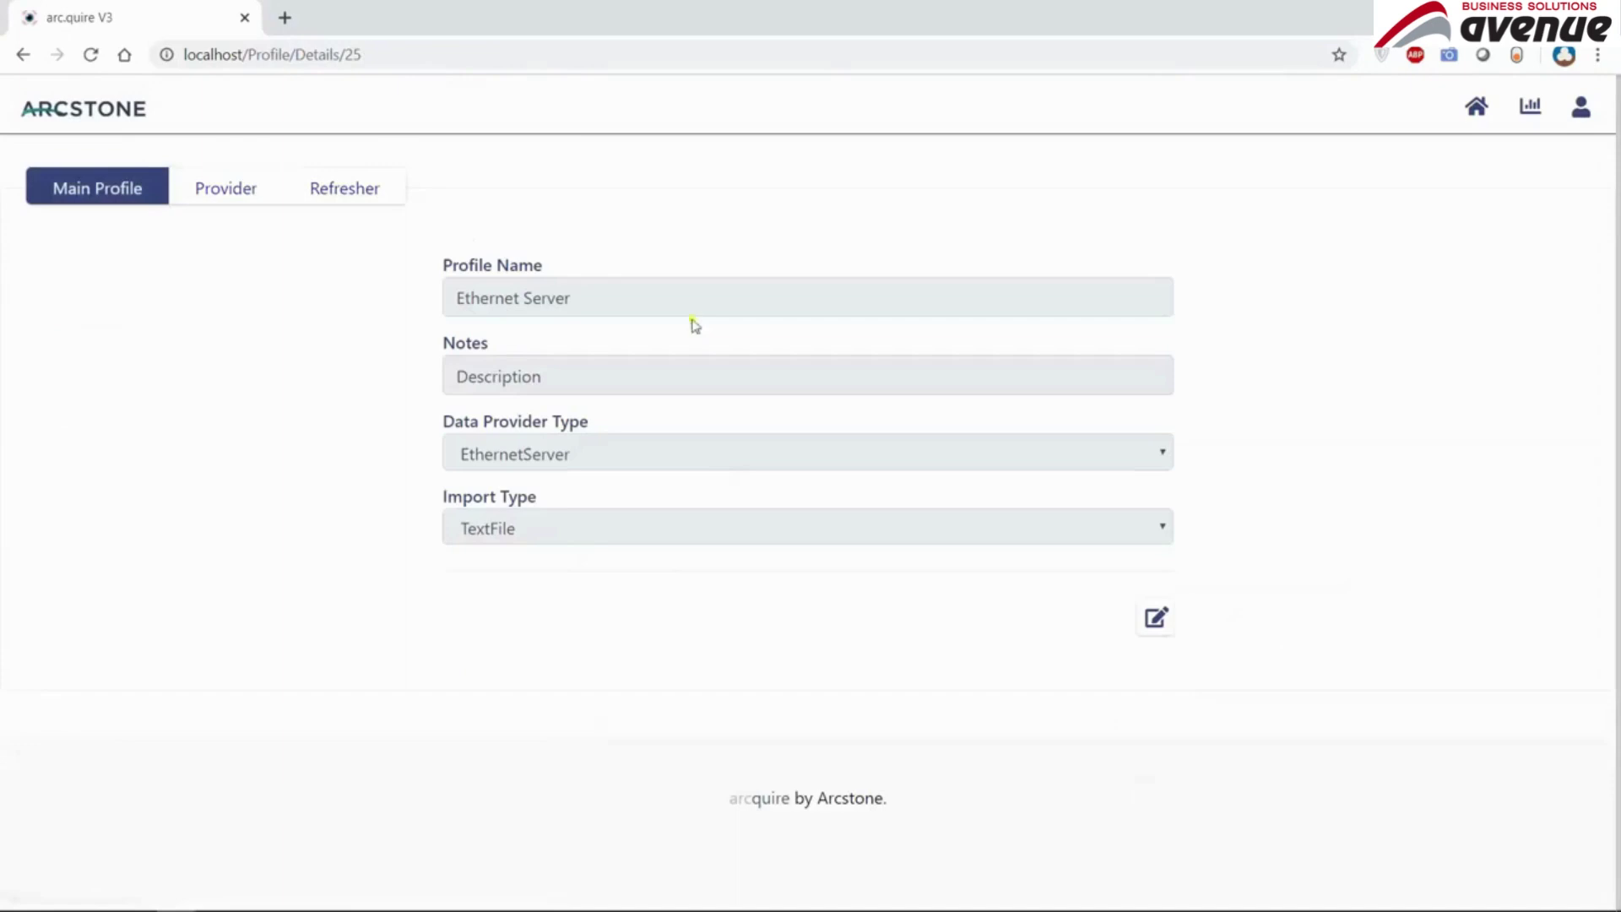
- Open the Ethernet Server profile's refresher settings for editing and review the file path and refresh rate
{"action": "left_click", "coordinate": [342, 193]}
{"action": "left_click", "coordinate": [1156, 467]}
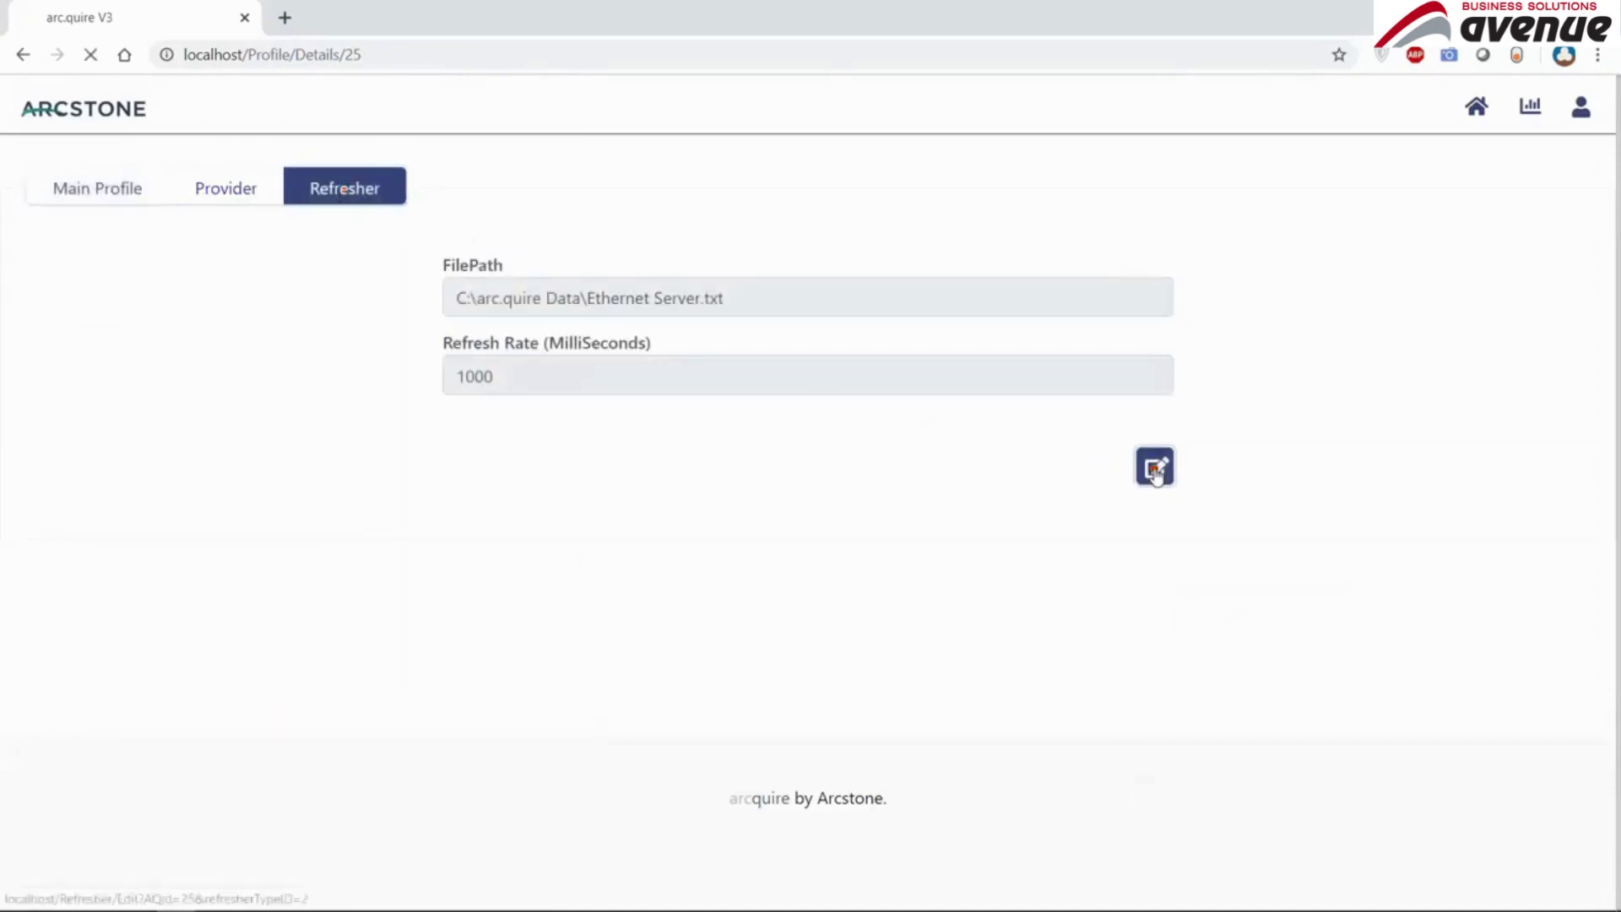
{"action": "left_click_drag", "start_coordinate": [778, 286], "coordinate": [369, 293]}
{"action": "left_click_drag", "start_coordinate": [506, 377], "coordinate": [275, 379]}
{"action": "left_click", "coordinate": [274, 379]}
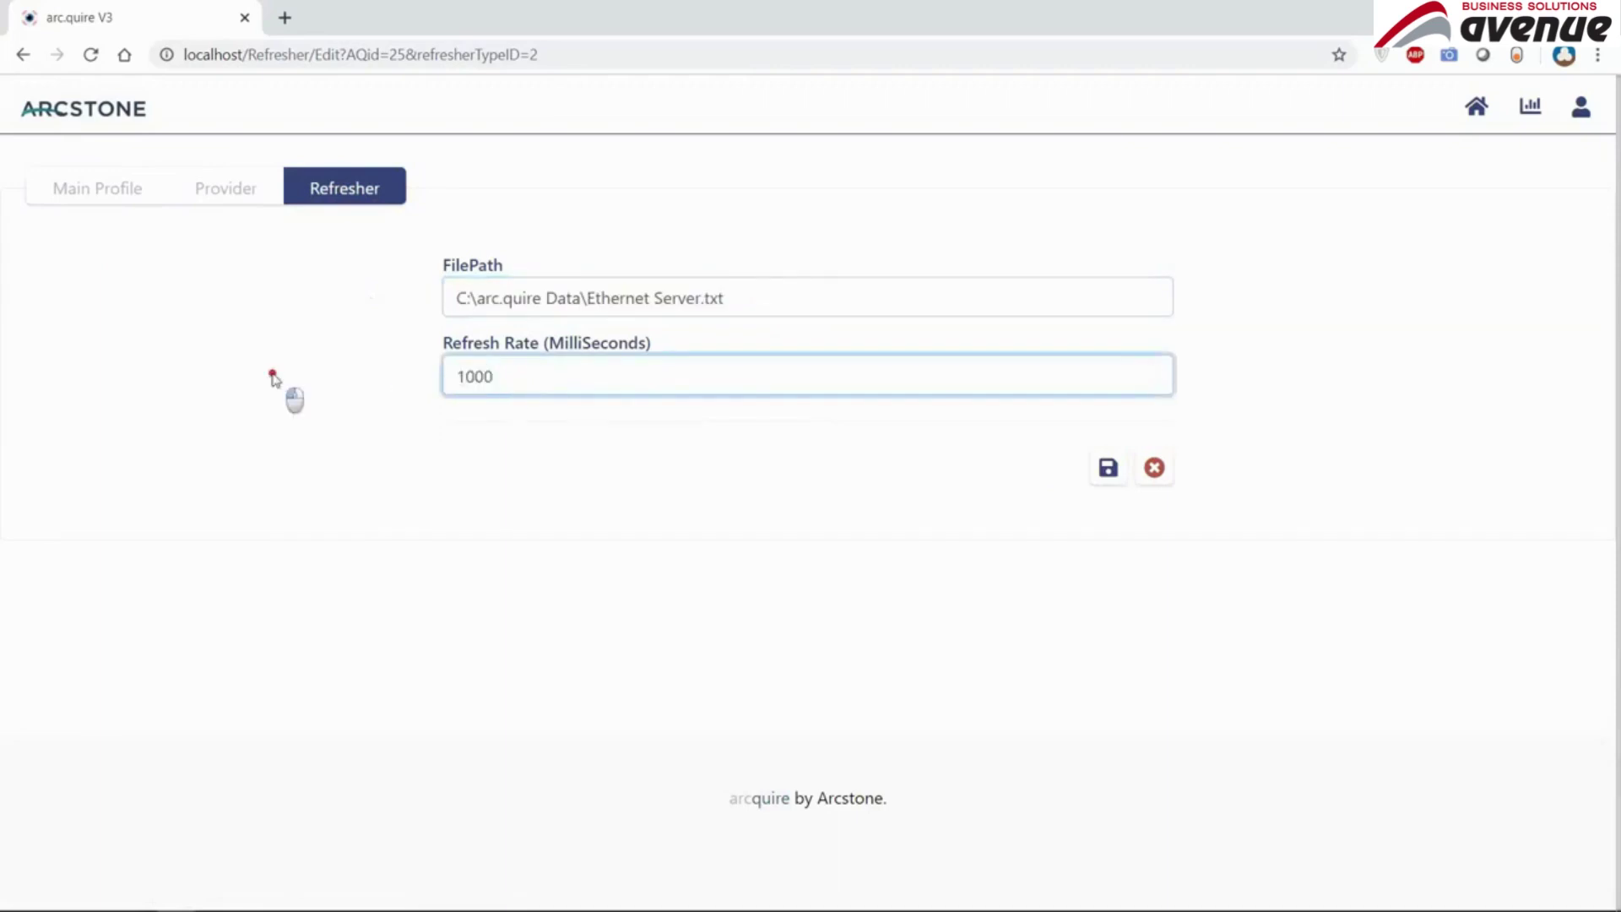
- Copy the arc.quire data folder's path from File Explorer and replace the refresher's file path in arc.quire with C:\arc.quire data
{"action": "key", "text": "alt+Tab"}
{"action": "key", "text": "alt+Tab"}
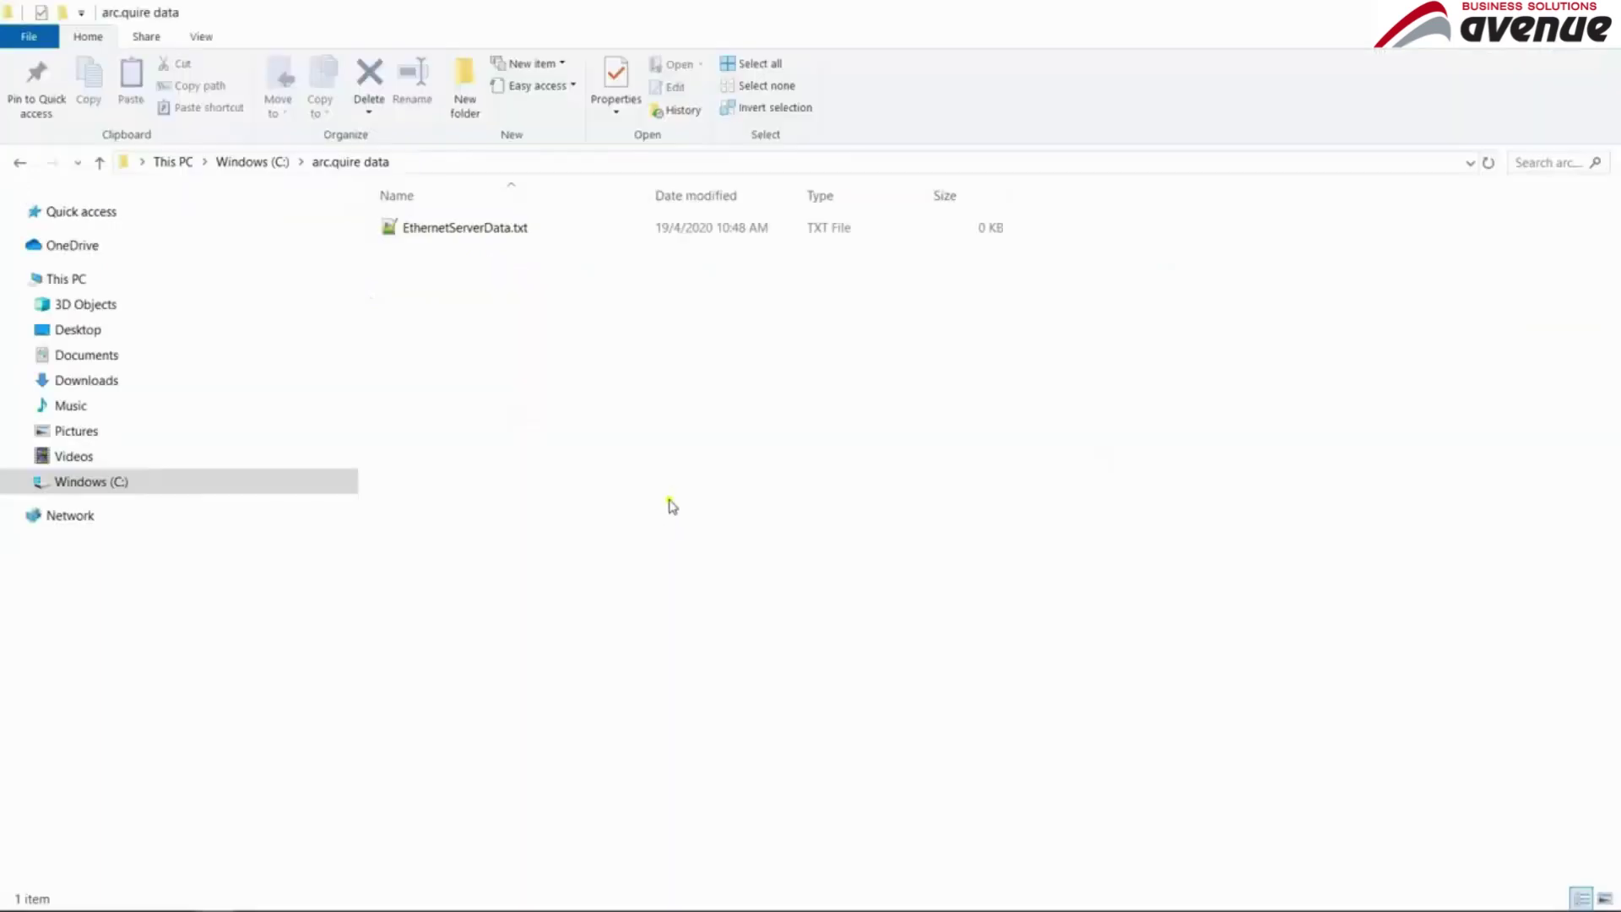
{"action": "left_click", "coordinate": [545, 230]}
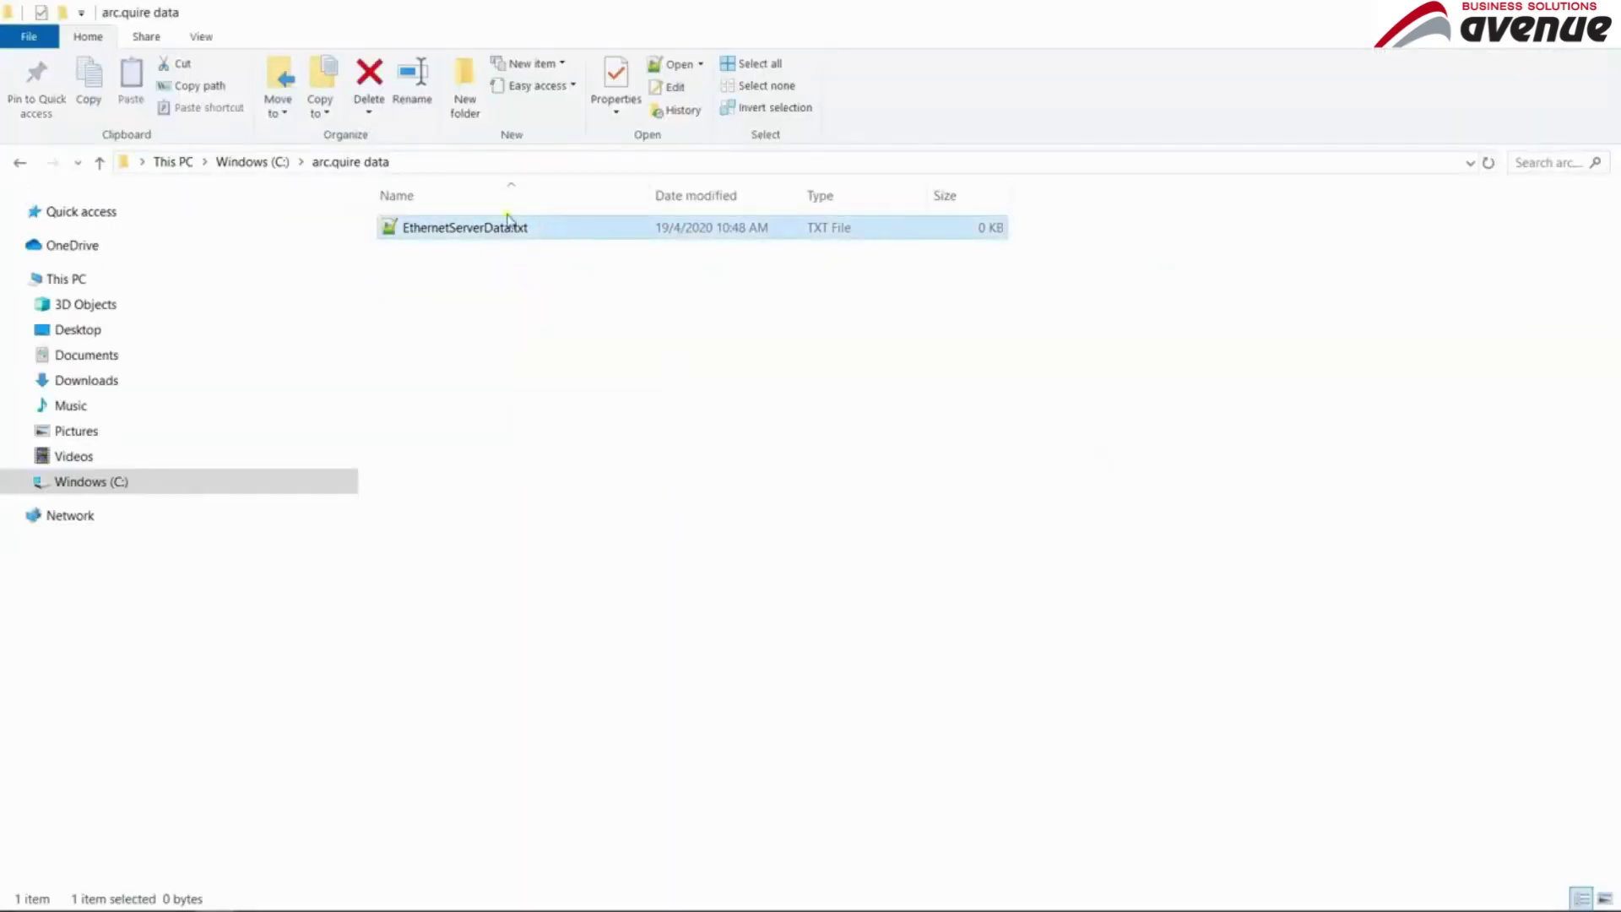
{"action": "left_click", "coordinate": [445, 167]}
{"action": "key", "text": "ctrl+c"}
{"action": "key", "text": "alt+Tab"}
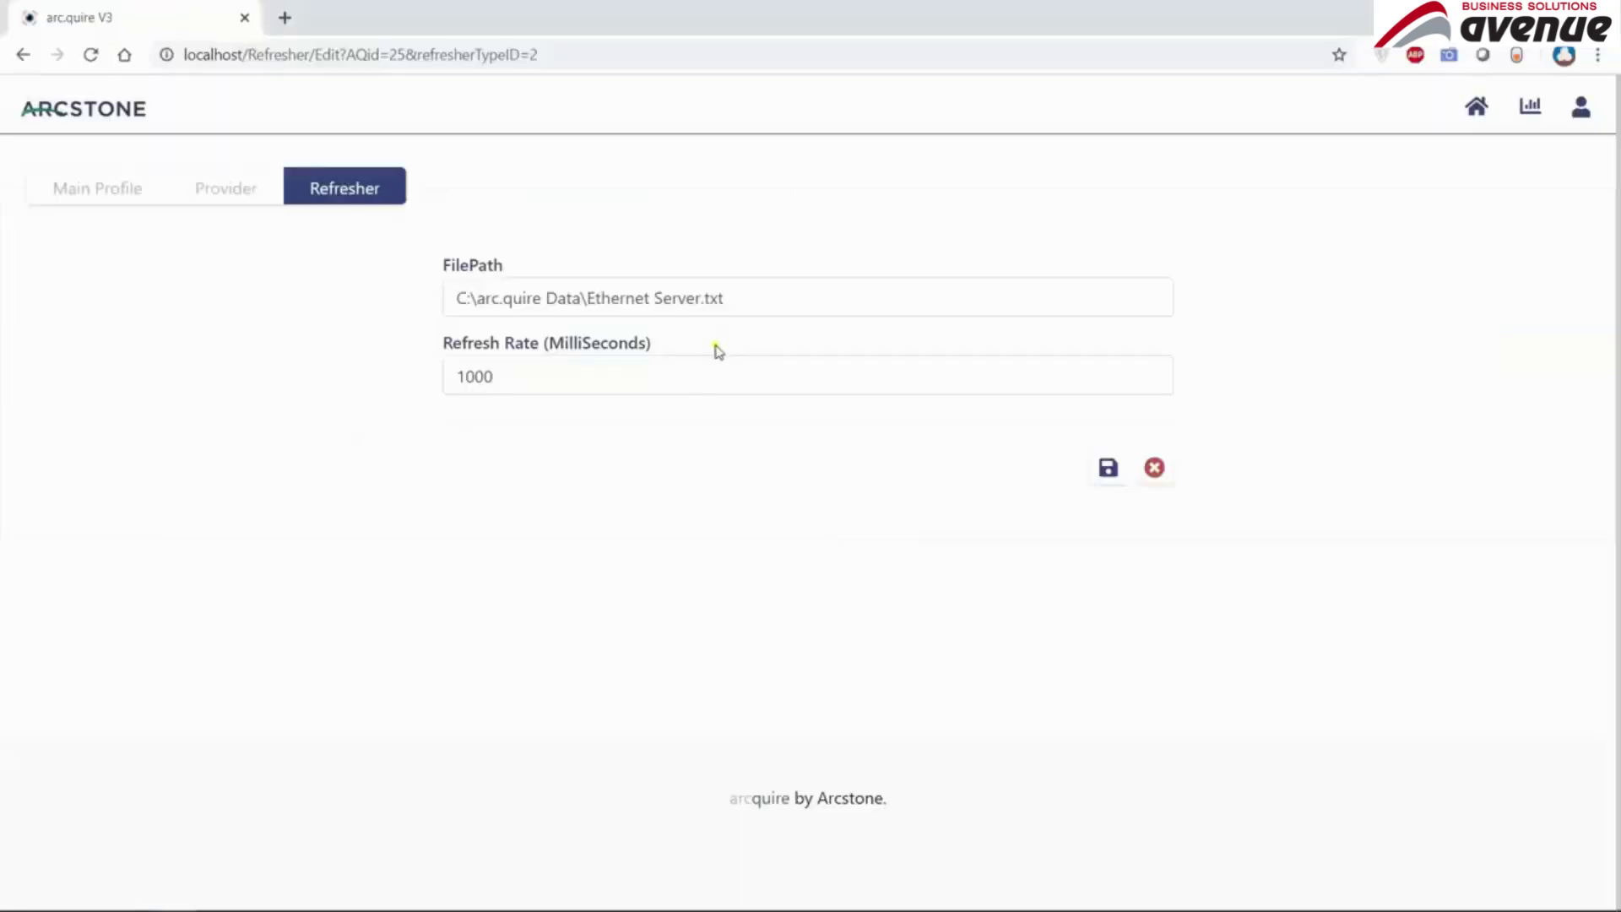
{"action": "left_click", "coordinate": [735, 298]}
{"action": "key", "text": "ctrl+a"}
{"action": "key", "text": "ctrl+v"}
- Copy the text file's name from File Explorer, extend the refresher's file path to C:\arc.quire data\EthernetServerData.txt and save the settings
{"action": "key", "text": "alt+Tab"}
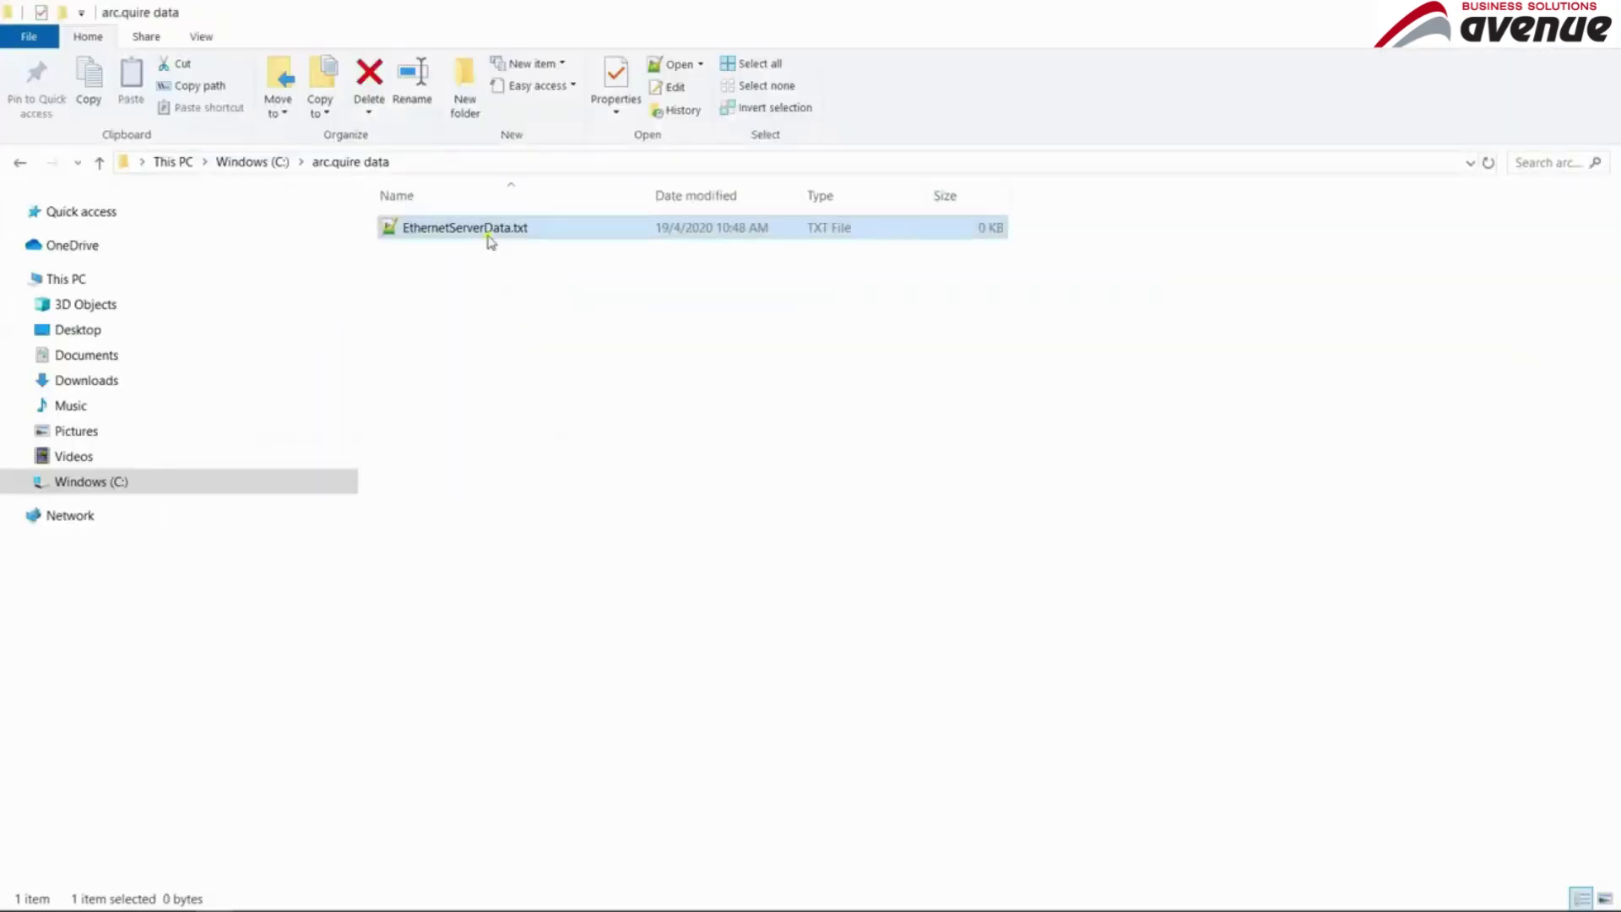
{"action": "key", "text": "F2"}
{"action": "key", "text": "ctrl+c"}
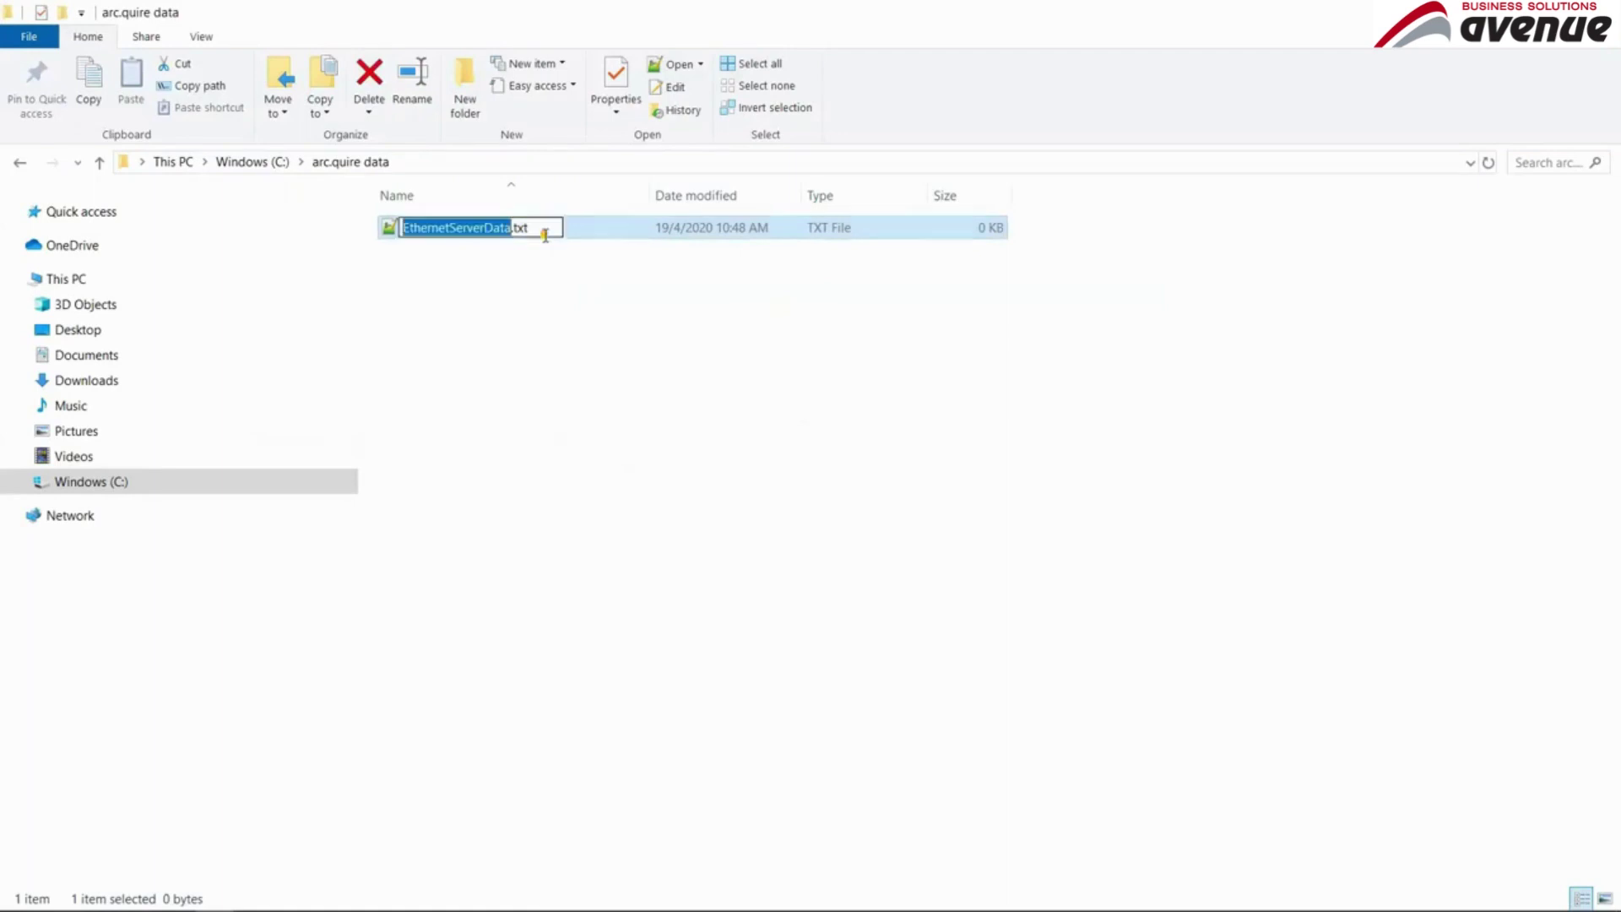
{"action": "key", "text": "alt+Tab"}
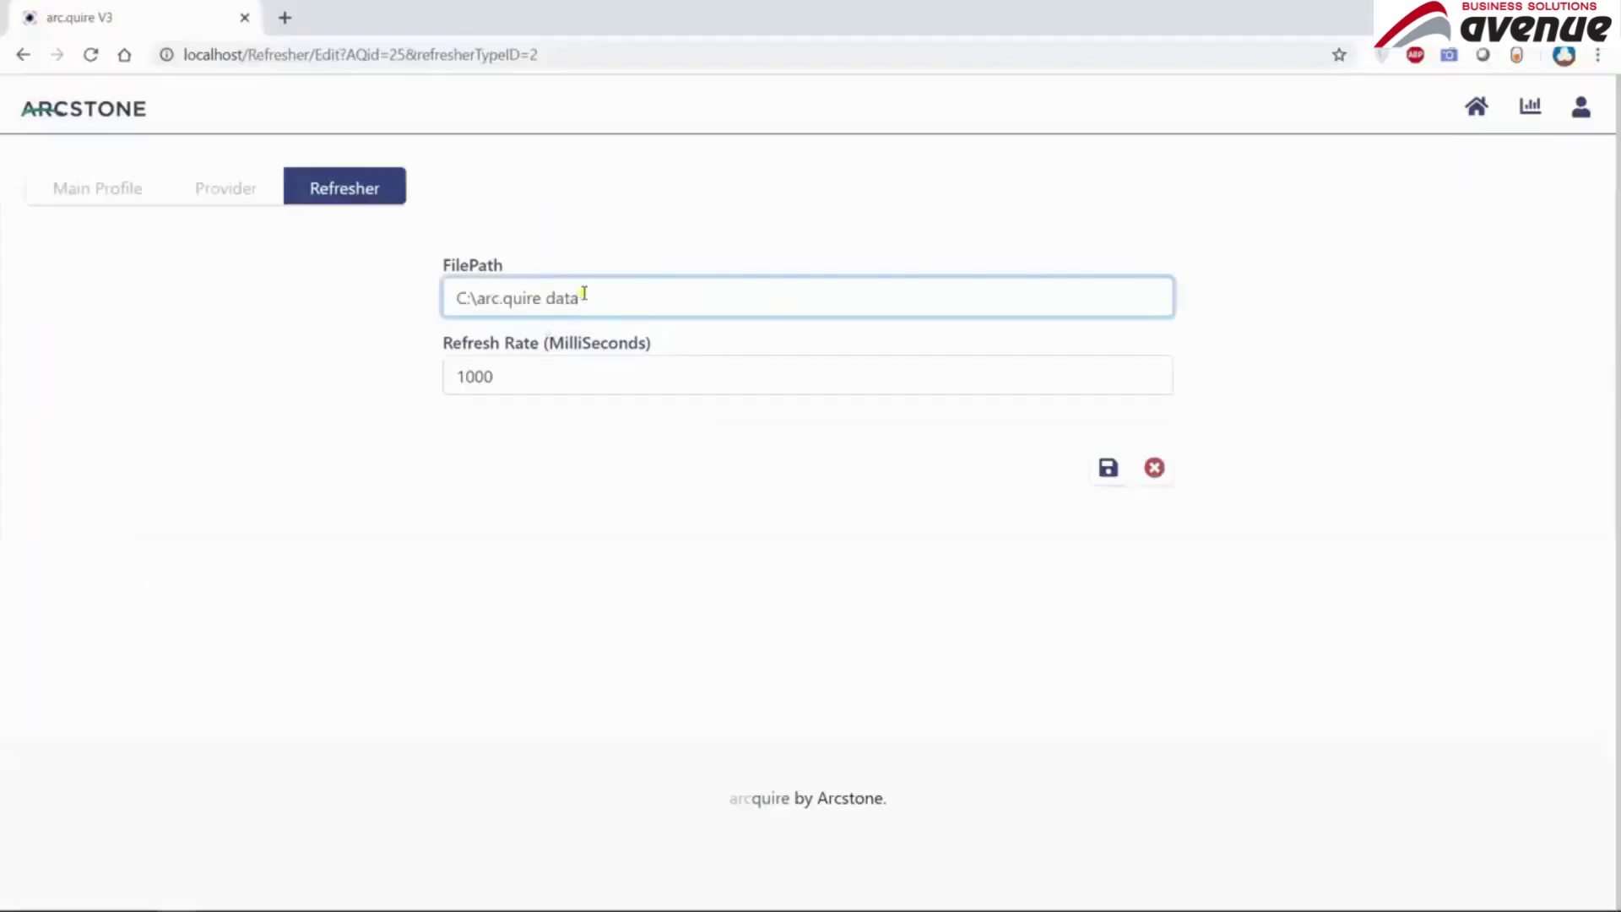
{"action": "type", "text": "\\"}
{"action": "key", "text": "ctrl+v"}
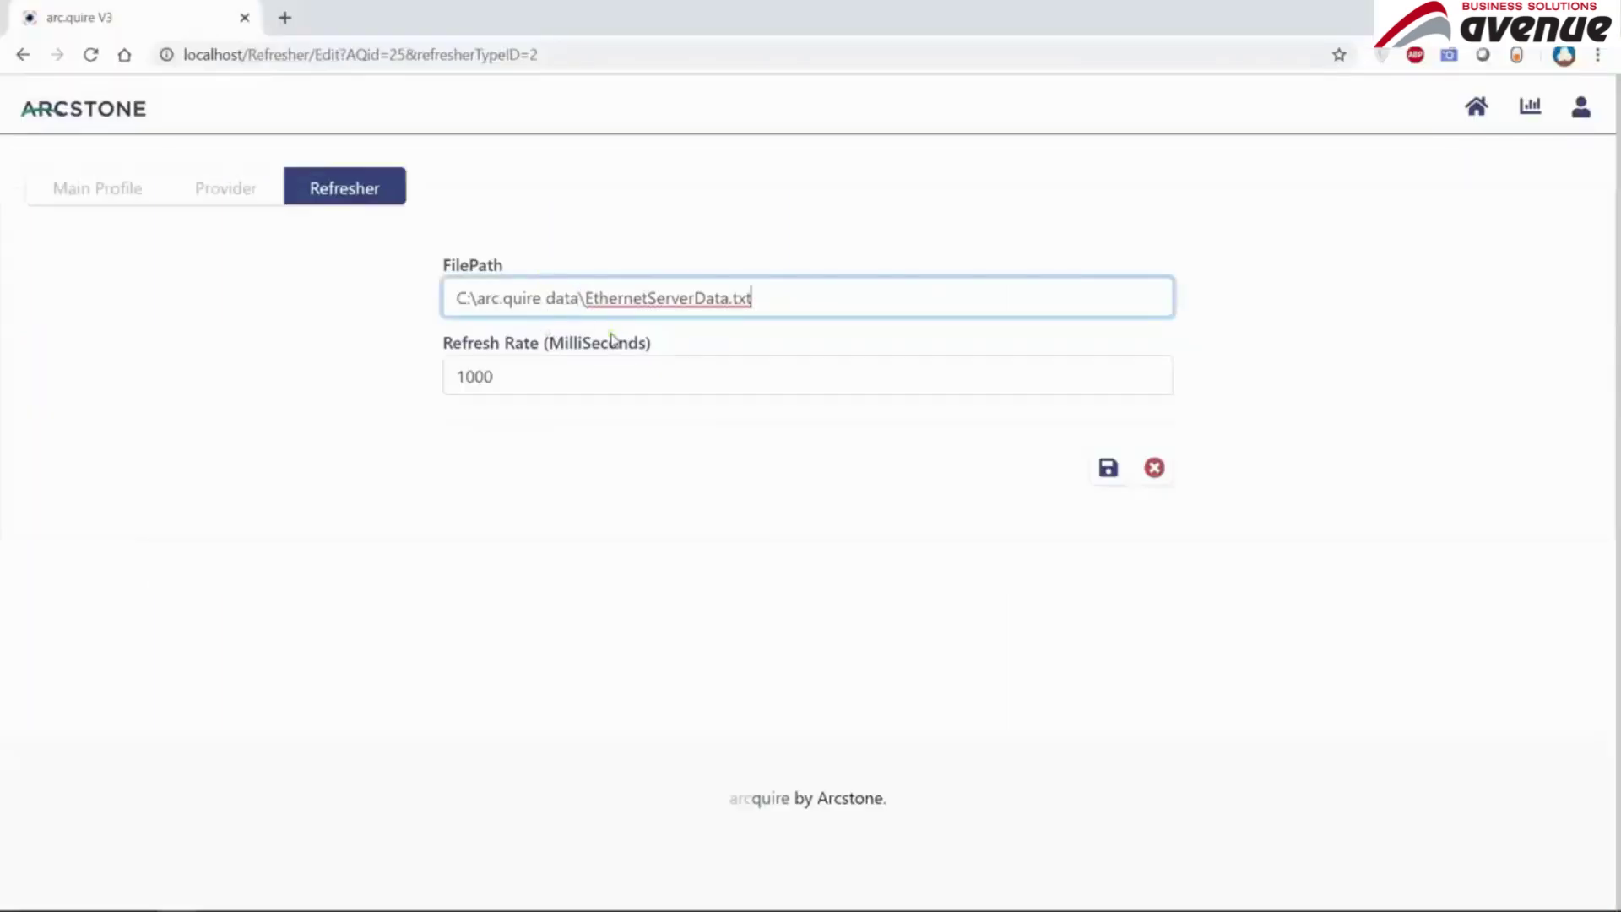
{"action": "left_click", "coordinate": [1112, 472]}
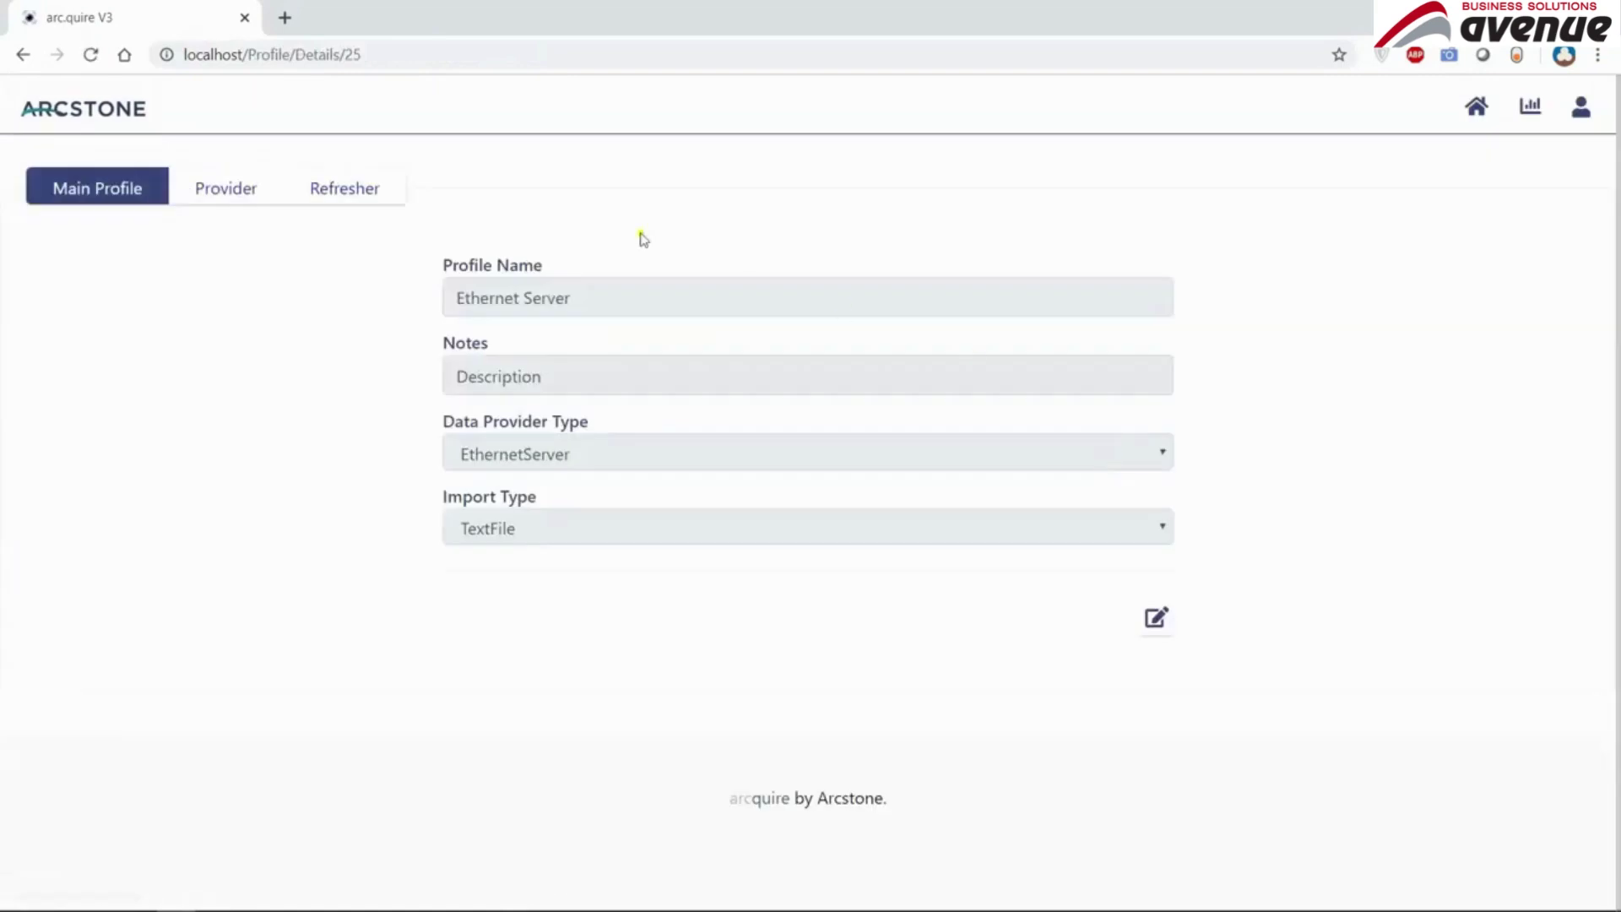
- Start the Ethernet Server profile from the profile list, and connect the Hercules TCP client to 192.168.1.81 on port 23
{"action": "left_click", "coordinate": [86, 117]}
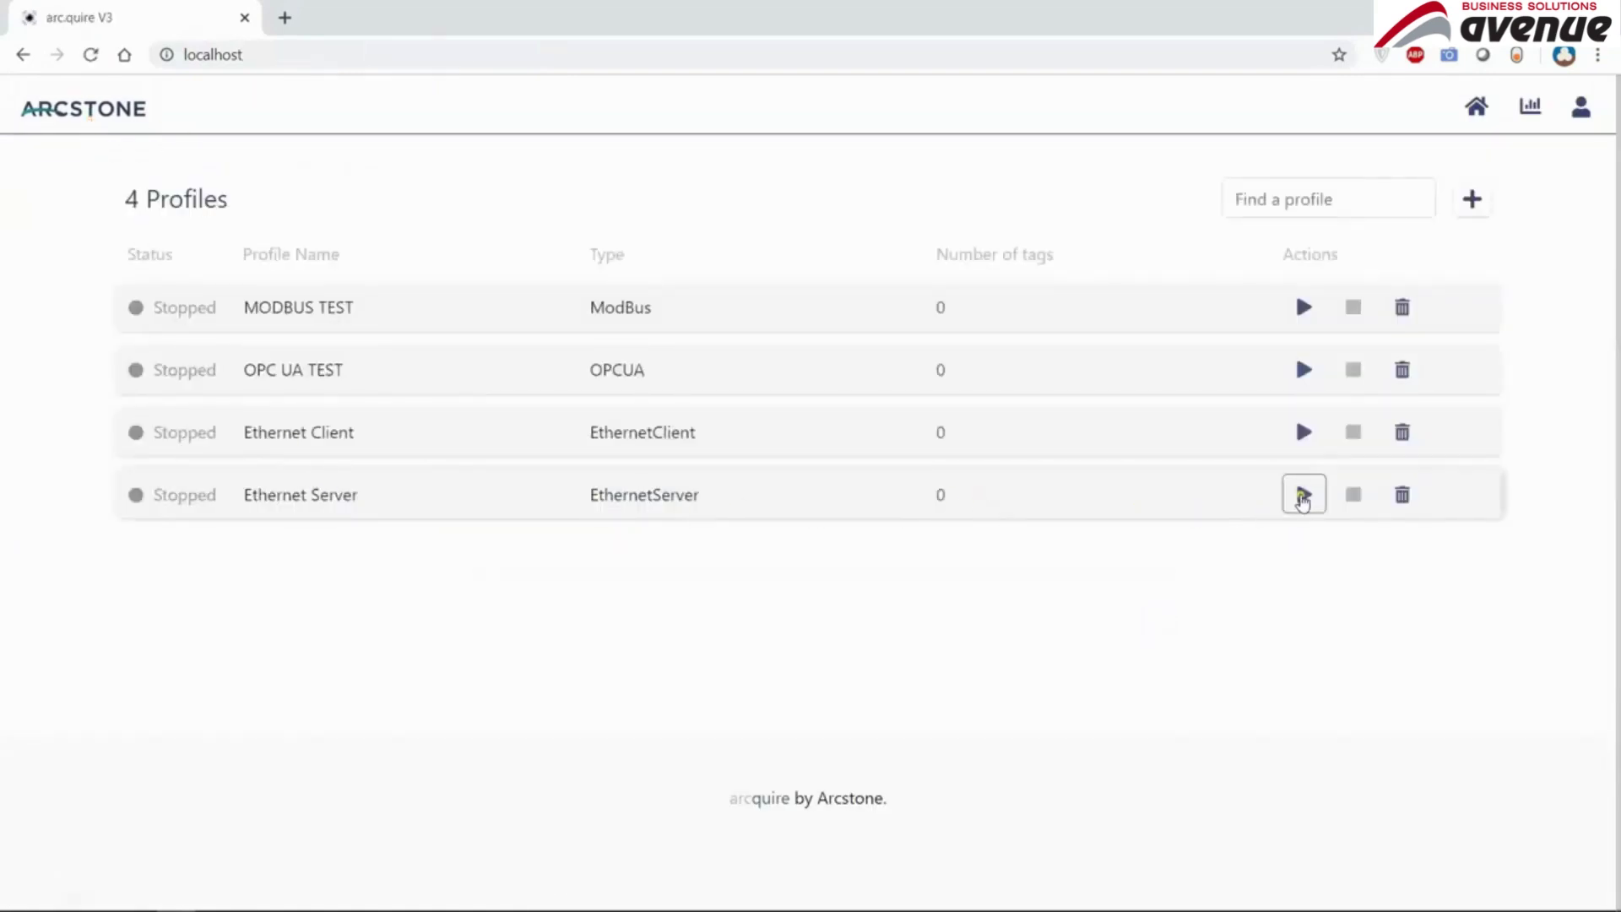
{"action": "left_click", "coordinate": [1304, 495]}
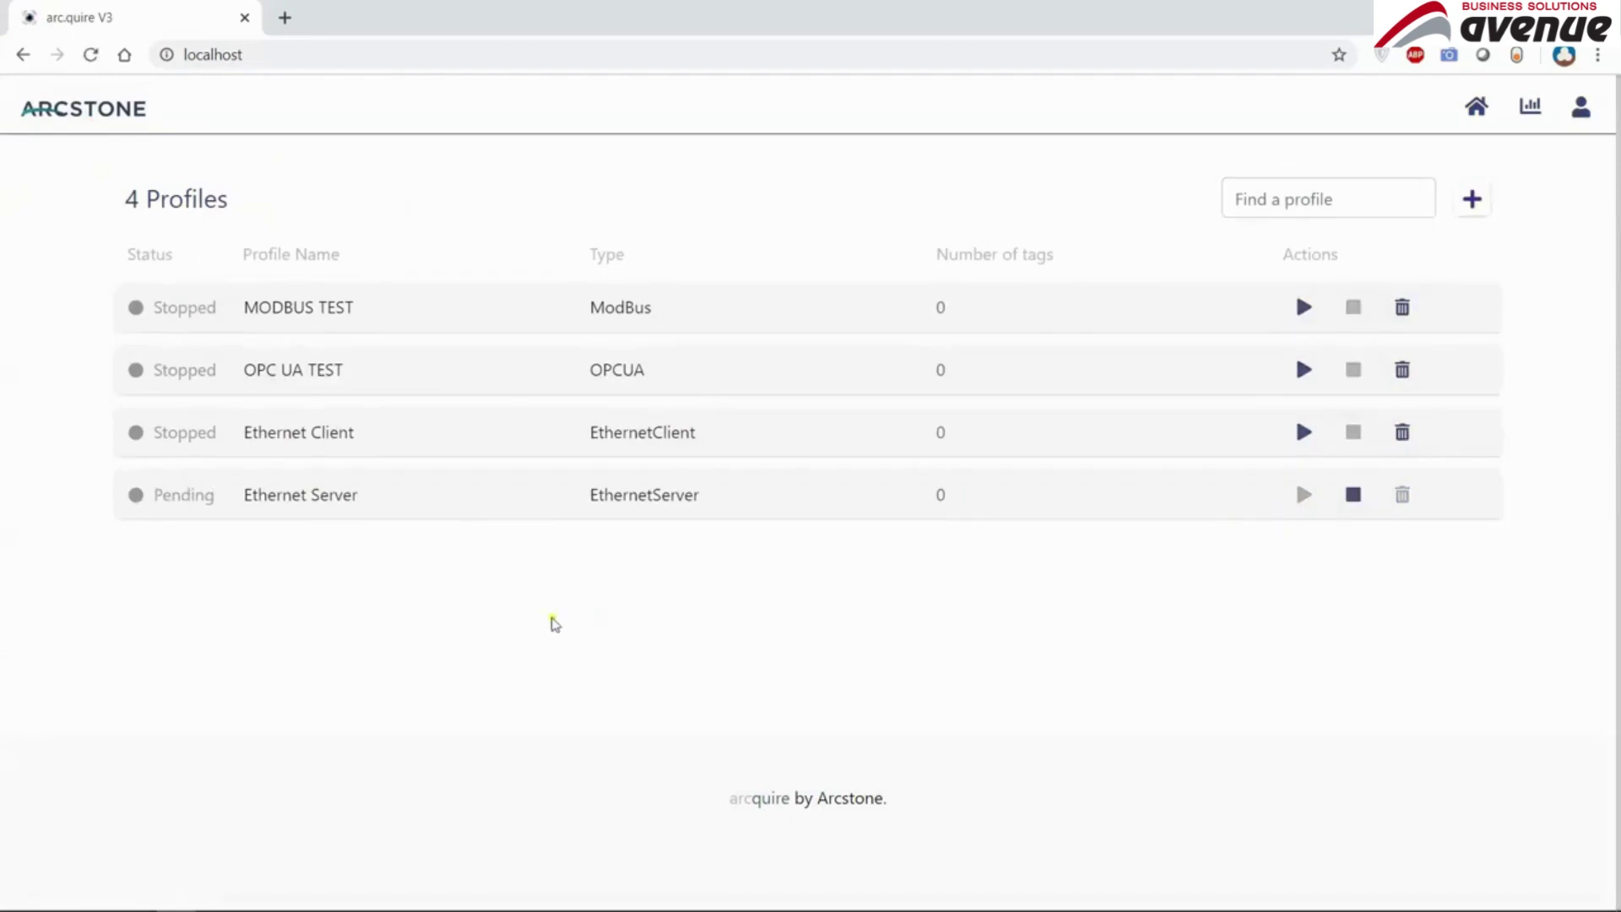
{"action": "key", "text": "alt+Tab"}
{"action": "key", "text": "alt+Tab"}
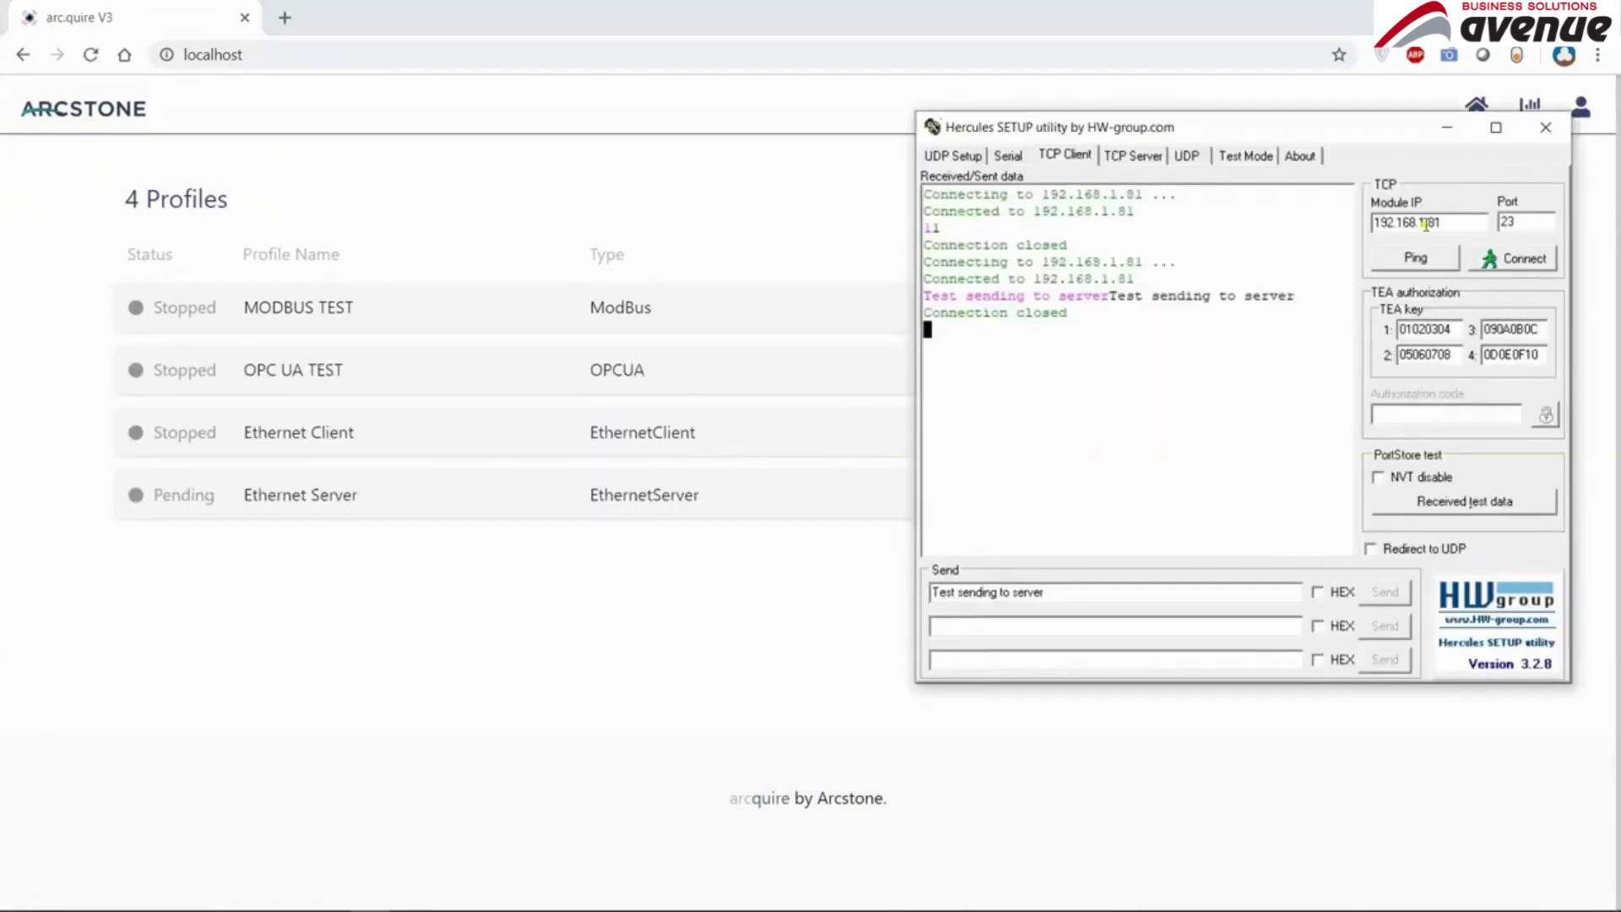
{"action": "left_click", "coordinate": [1517, 259]}
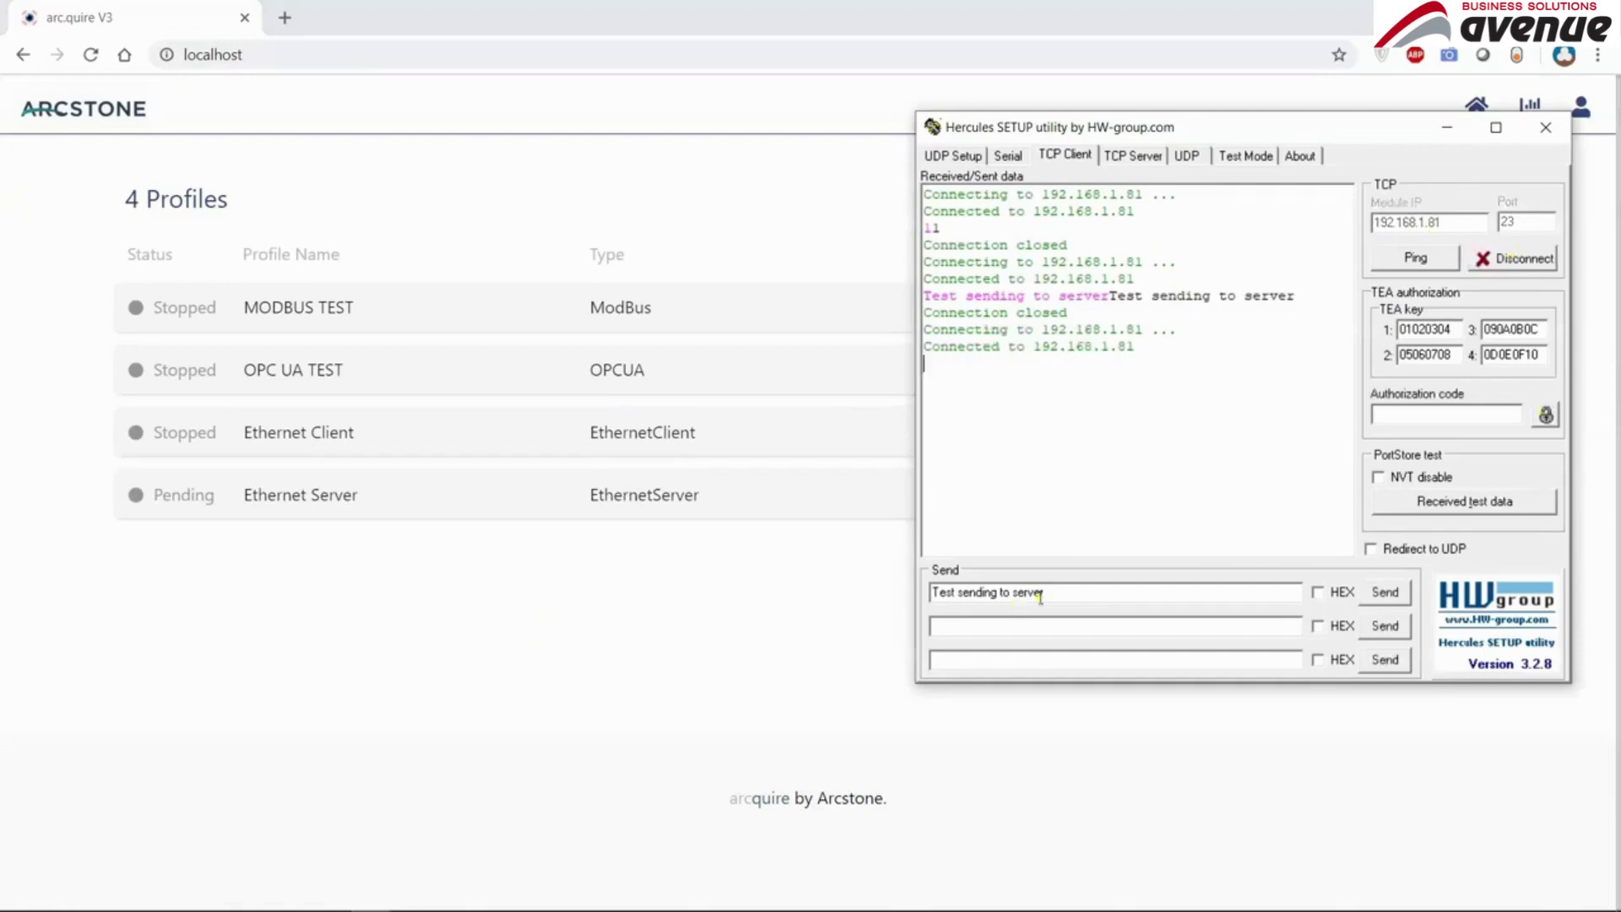
- Send "Sending first data", "Sending Second Data" and "Sending Third Data" to the server from Hercules, and disconnect the TCP client
{"action": "left_click_drag", "start_coordinate": [1085, 595], "coordinate": [709, 553]}
{"action": "type", "text": "Sending first data"}
{"action": "left_click", "coordinate": [1392, 594]}
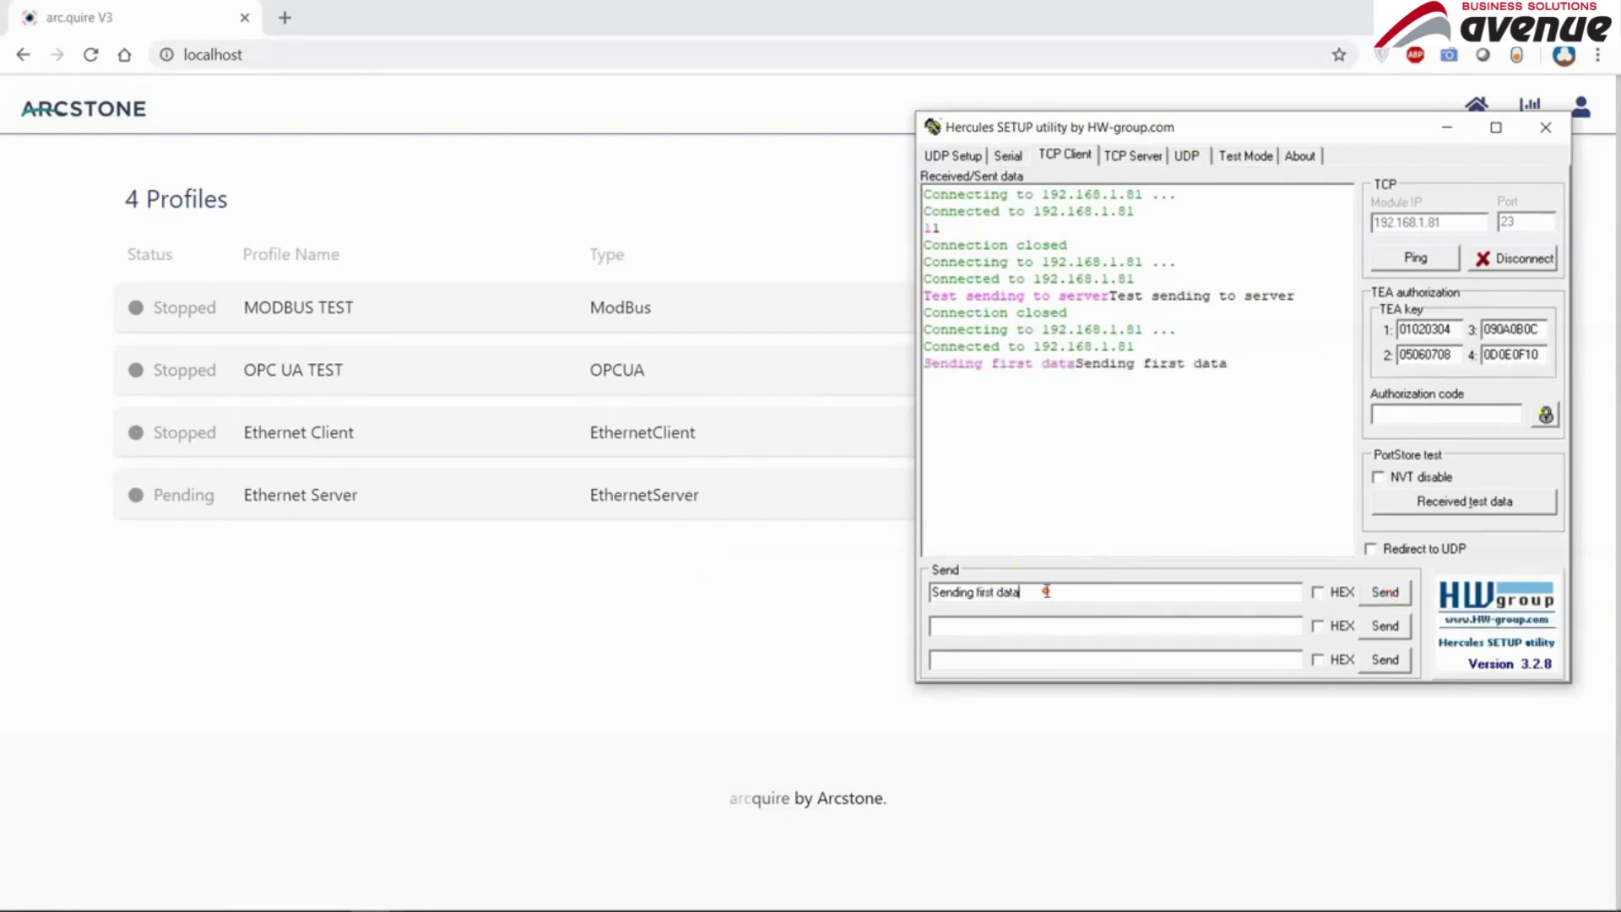
{"action": "left_click_drag", "start_coordinate": [1046, 591], "coordinate": [651, 591]}
{"action": "type", "text": "Second"}
{"action": "left_click", "coordinate": [1392, 595]}
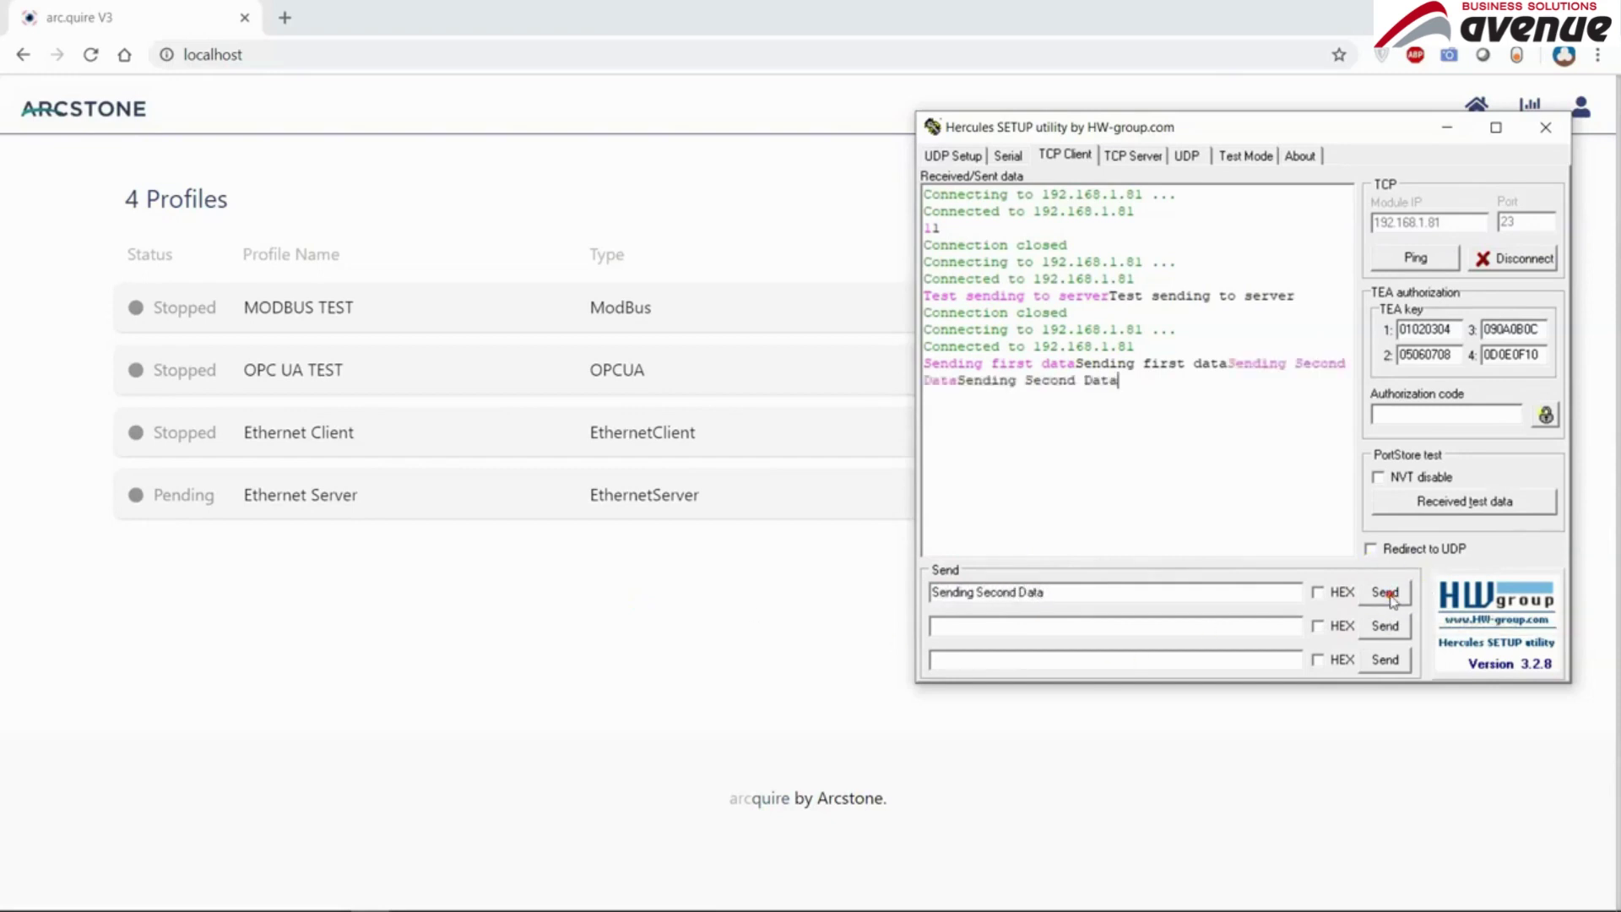
{"action": "left_click_drag", "start_coordinate": [1081, 592], "coordinate": [641, 566]}
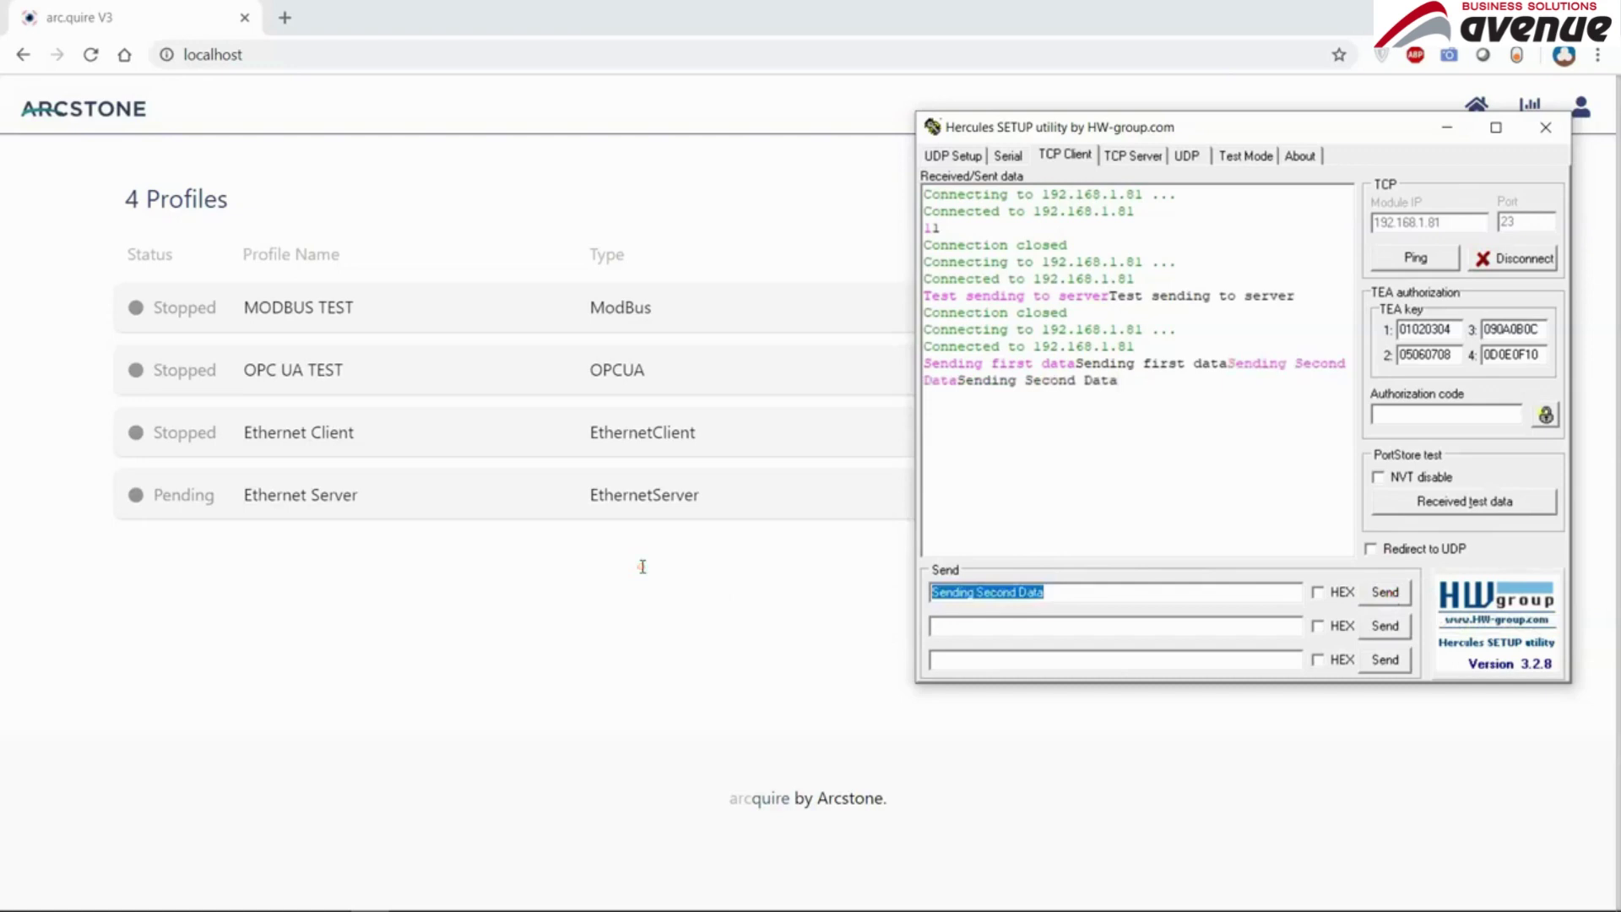
{"action": "type", "text": "SEnd"}
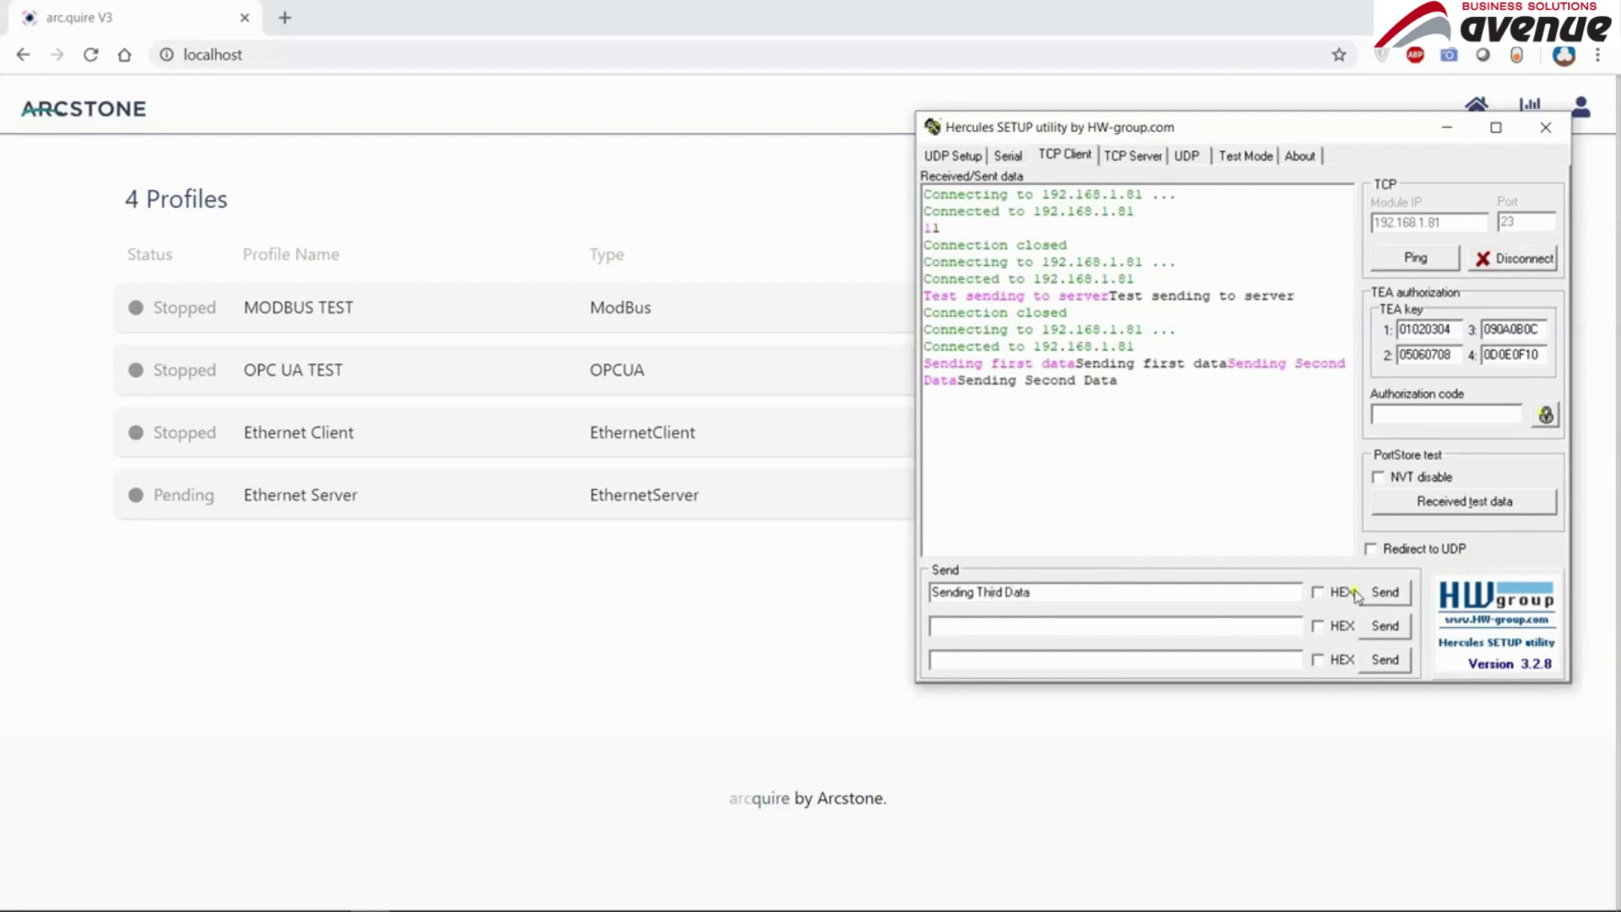
{"action": "left_click", "coordinate": [1392, 594]}
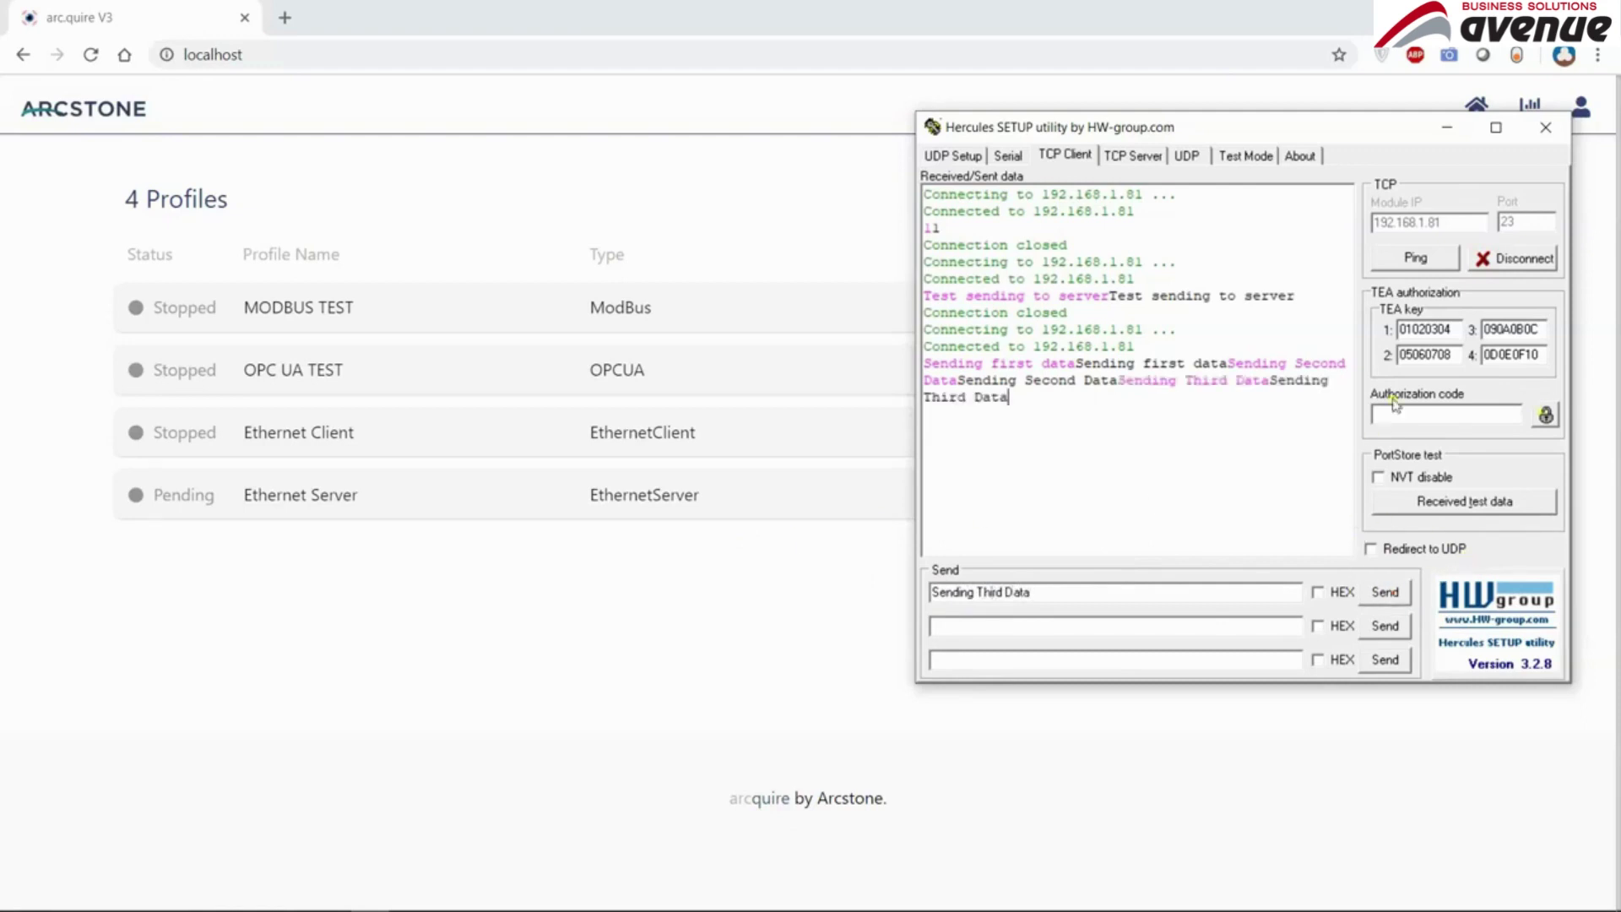
{"action": "left_click", "coordinate": [1520, 262]}
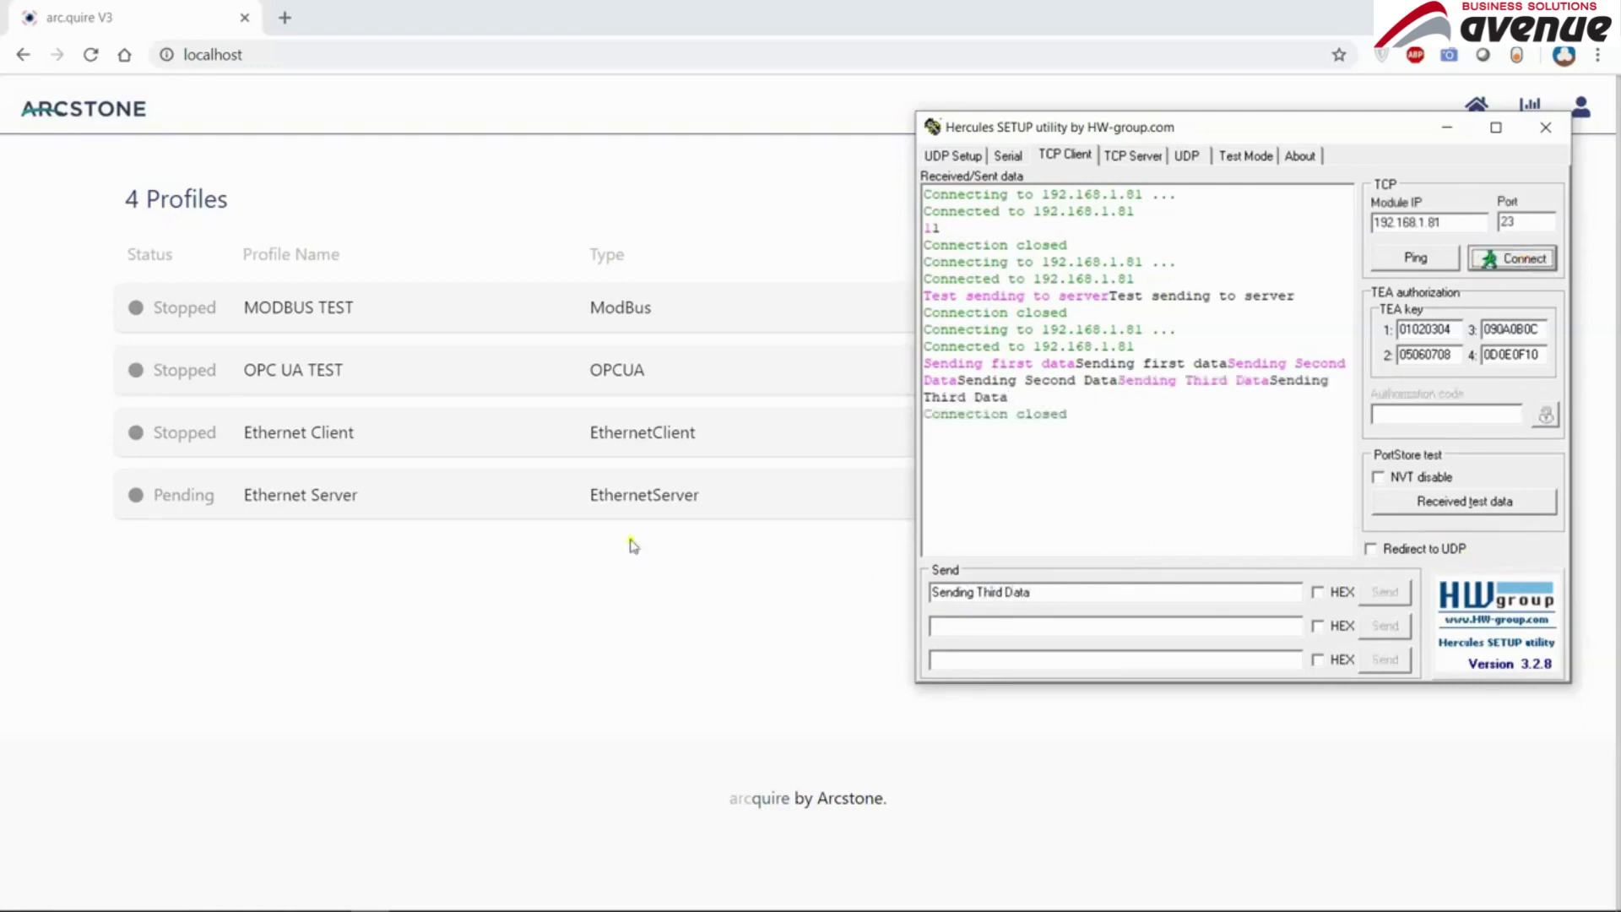
- Switch to File Explorer, open EthernetServerData.txt from the arc.quire data folder and examine the recorded lines
{"action": "key", "text": "alt+Tab"}
{"action": "left_click", "coordinate": [818, 230]}
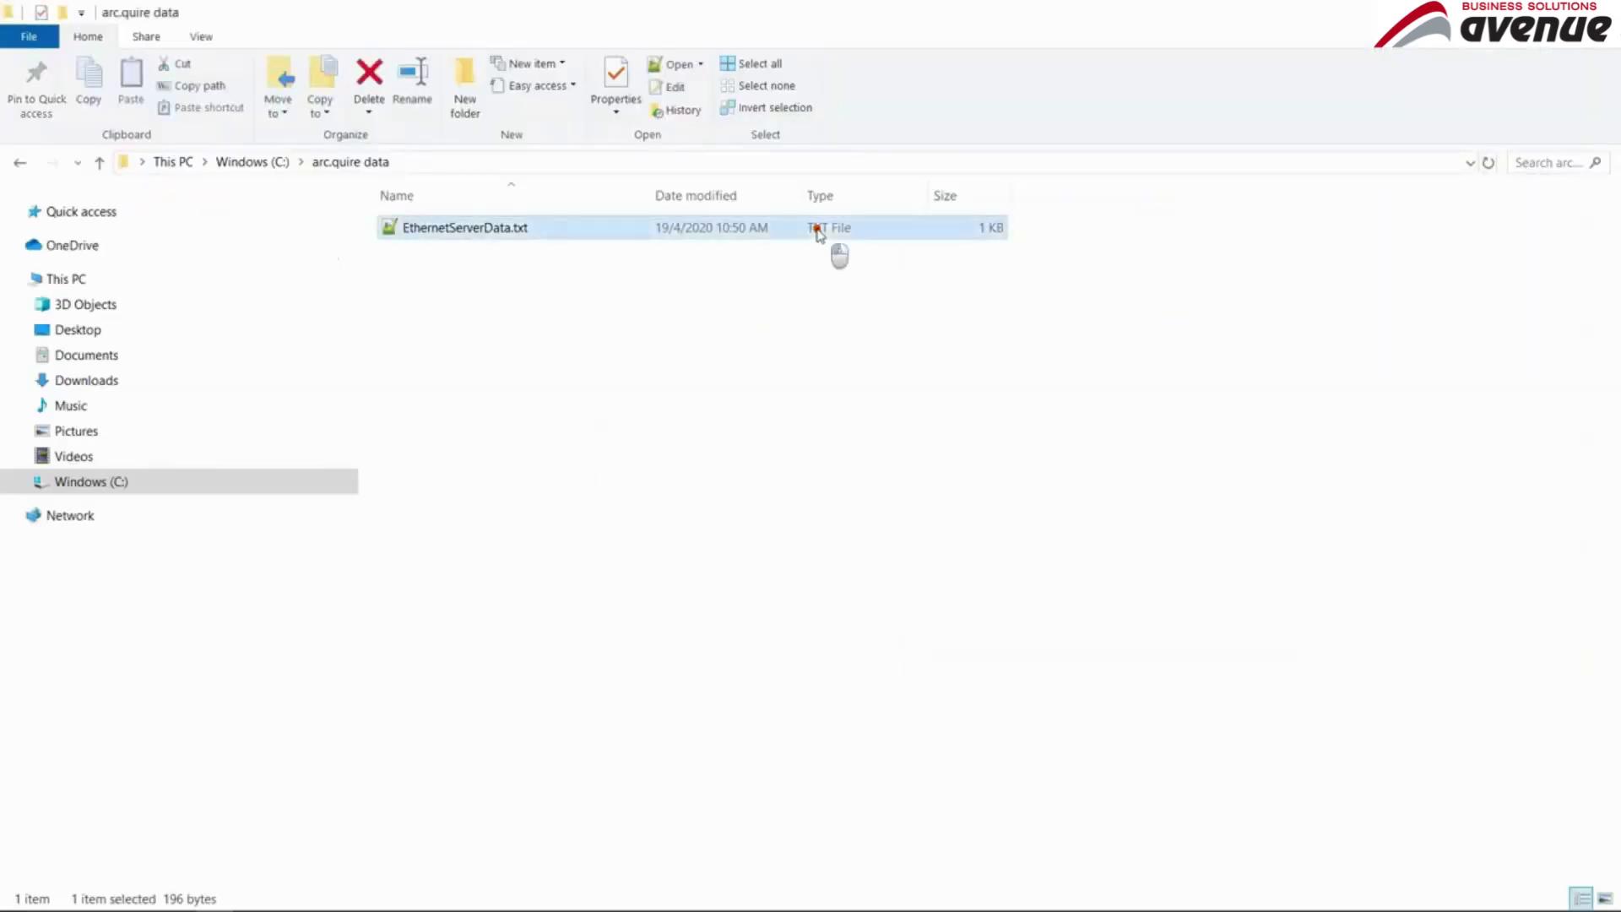
{"action": "double_click", "coordinate": [817, 229]}
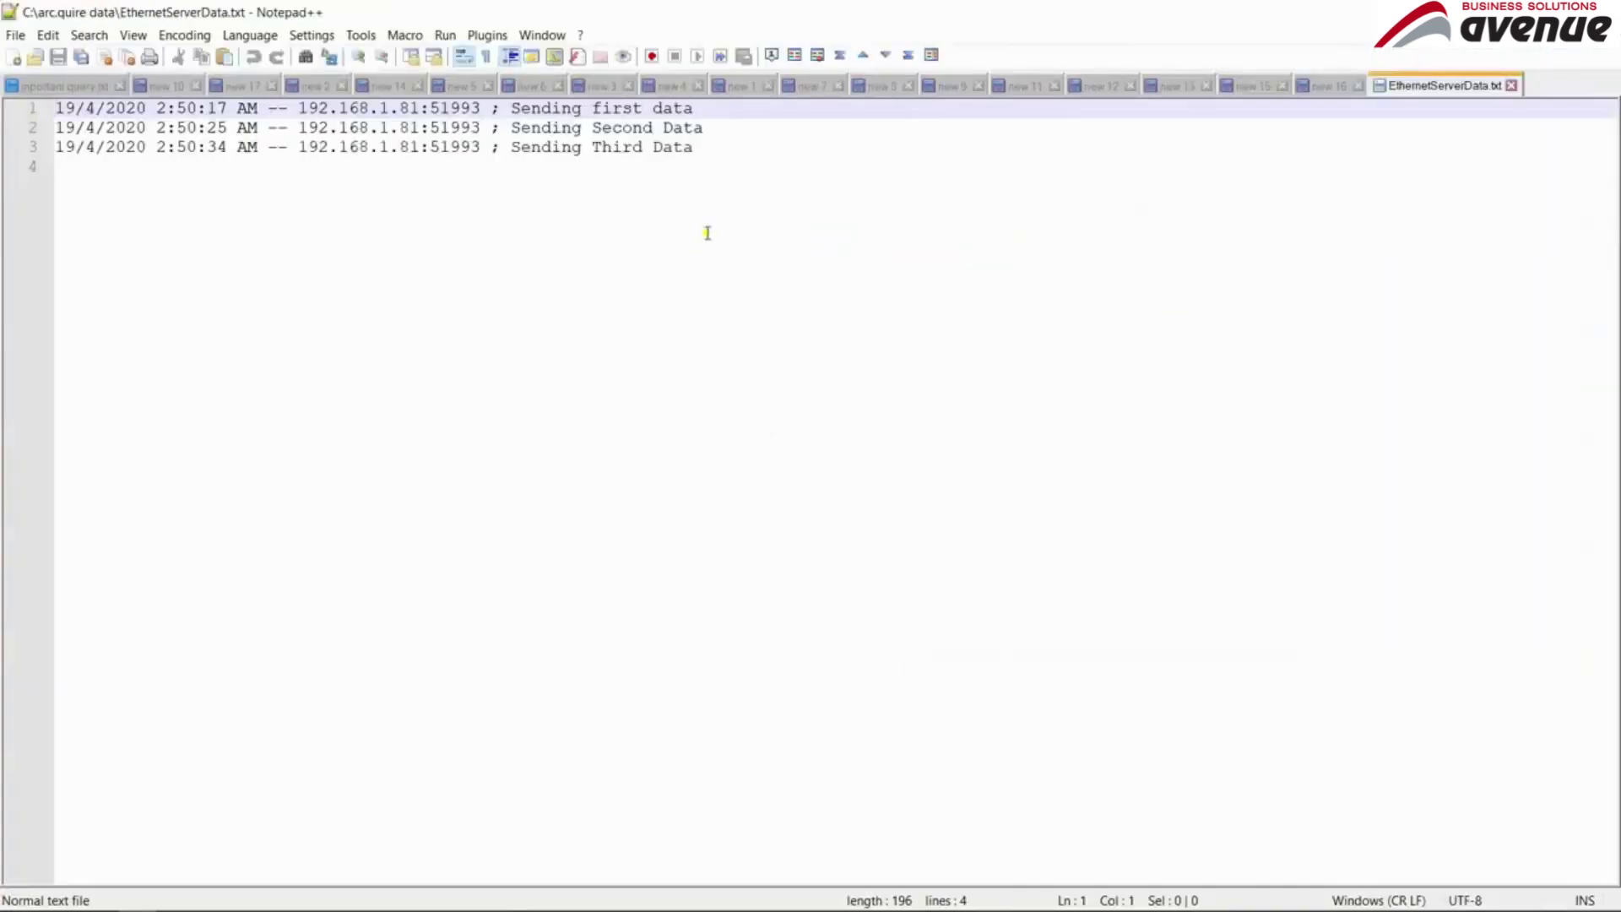
{"action": "left_click_drag", "start_coordinate": [644, 192], "coordinate": [17, 94]}
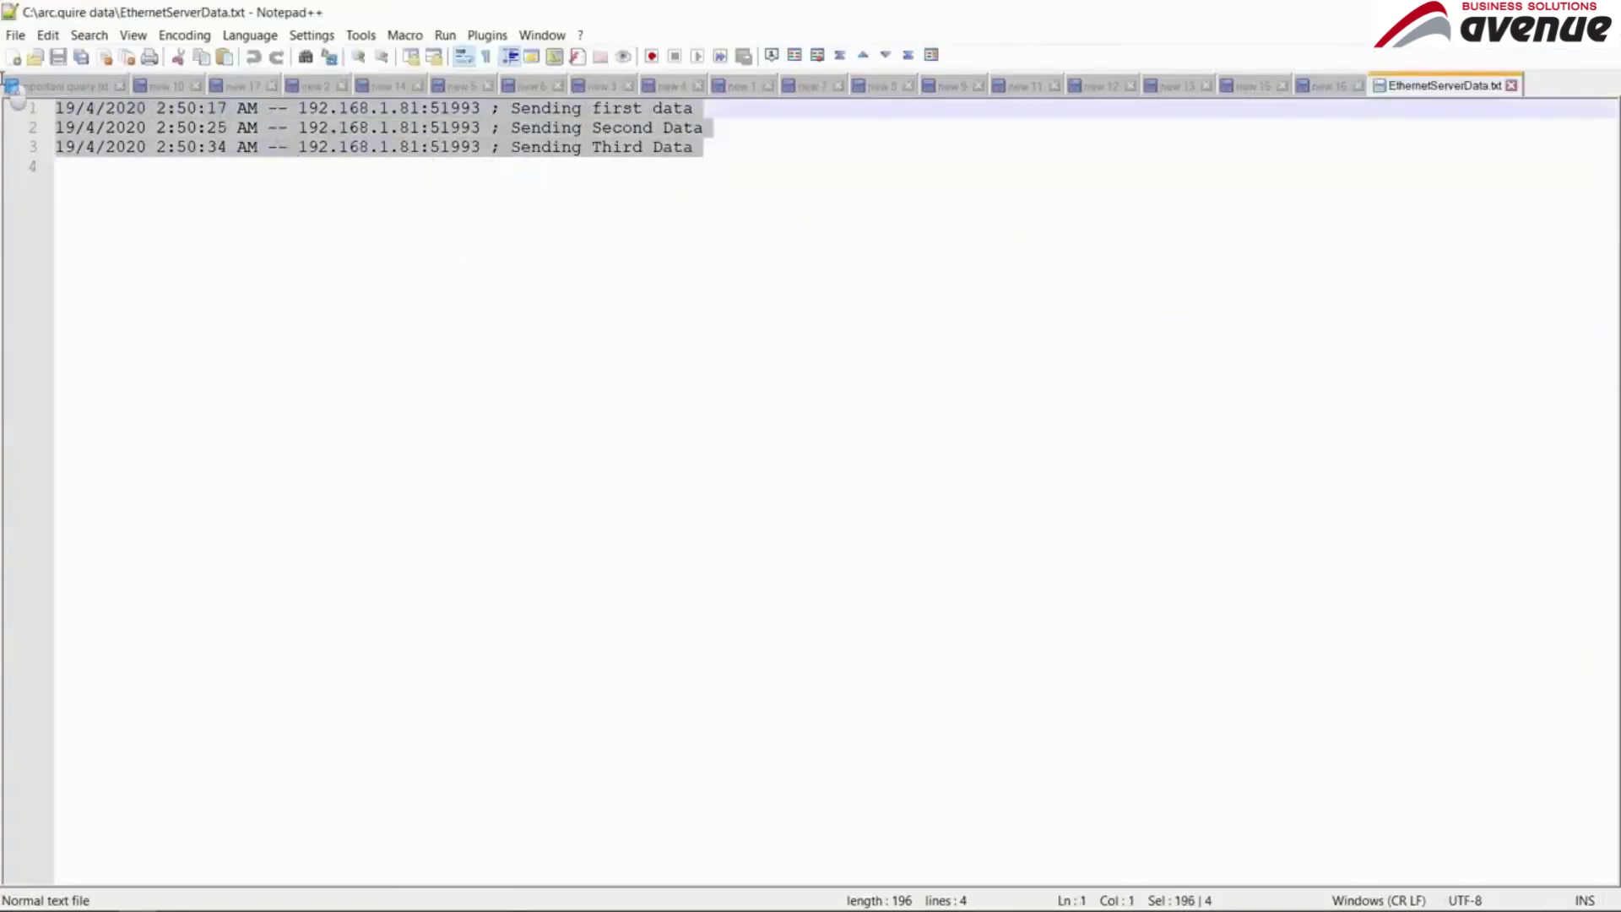
- Examine the message text and timestamp of the first recorded line in EthernetServerData.txt, and close the file
{"action": "left_click", "coordinate": [607, 178]}
{"action": "left_click_drag", "start_coordinate": [511, 109], "coordinate": [694, 110]}
{"action": "left_click_drag", "start_coordinate": [481, 109], "coordinate": [55, 110]}
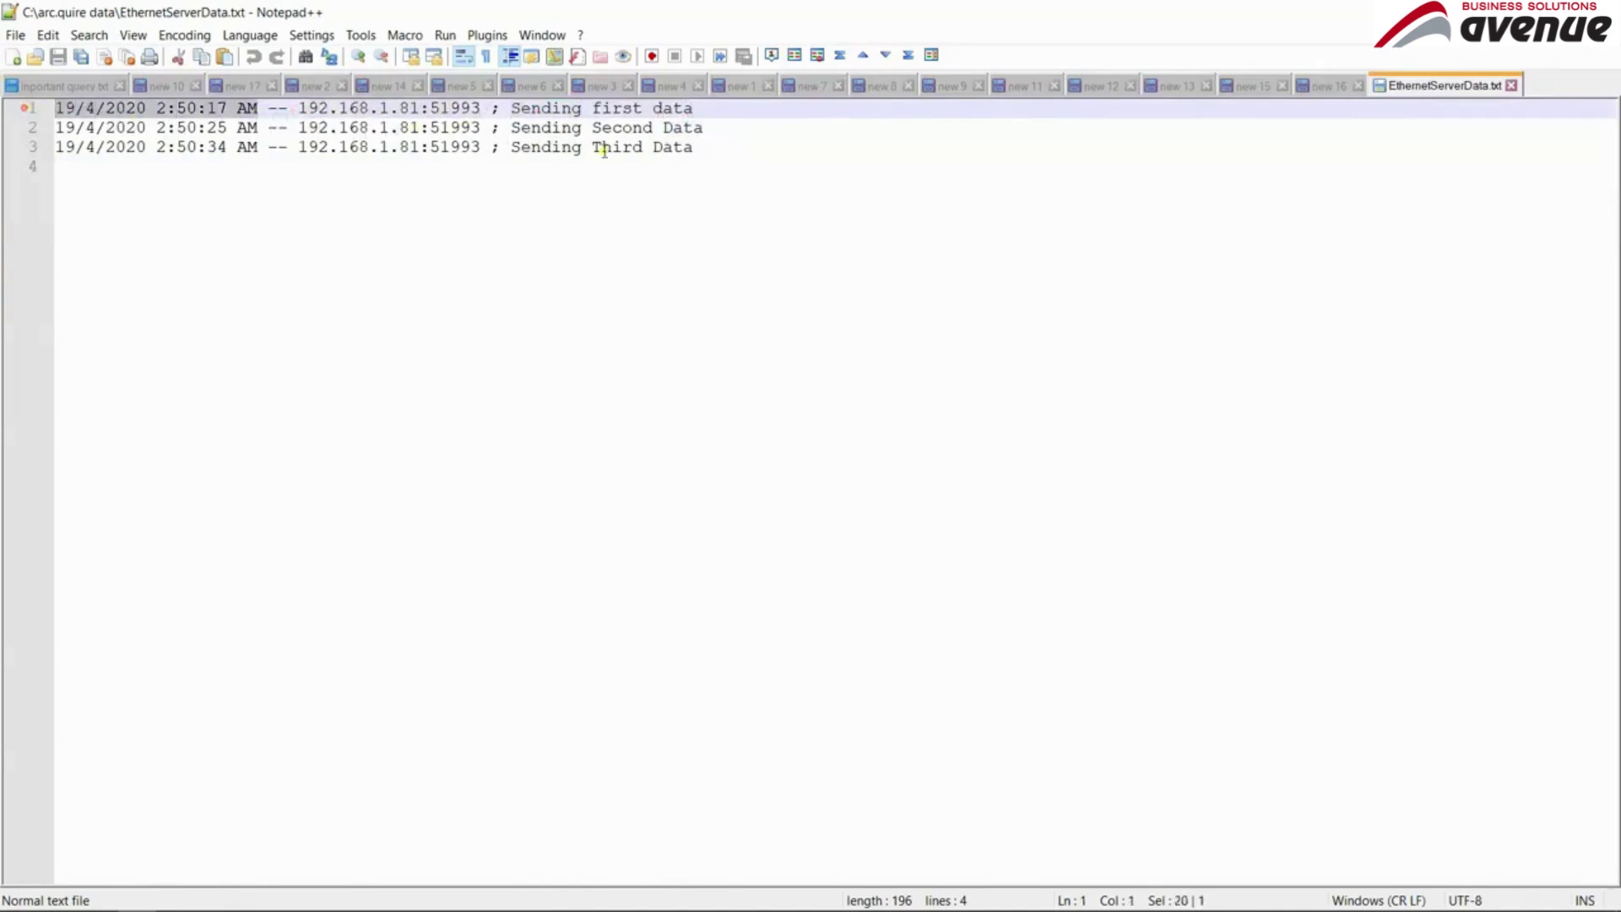
{"action": "left_click", "coordinate": [984, 188]}
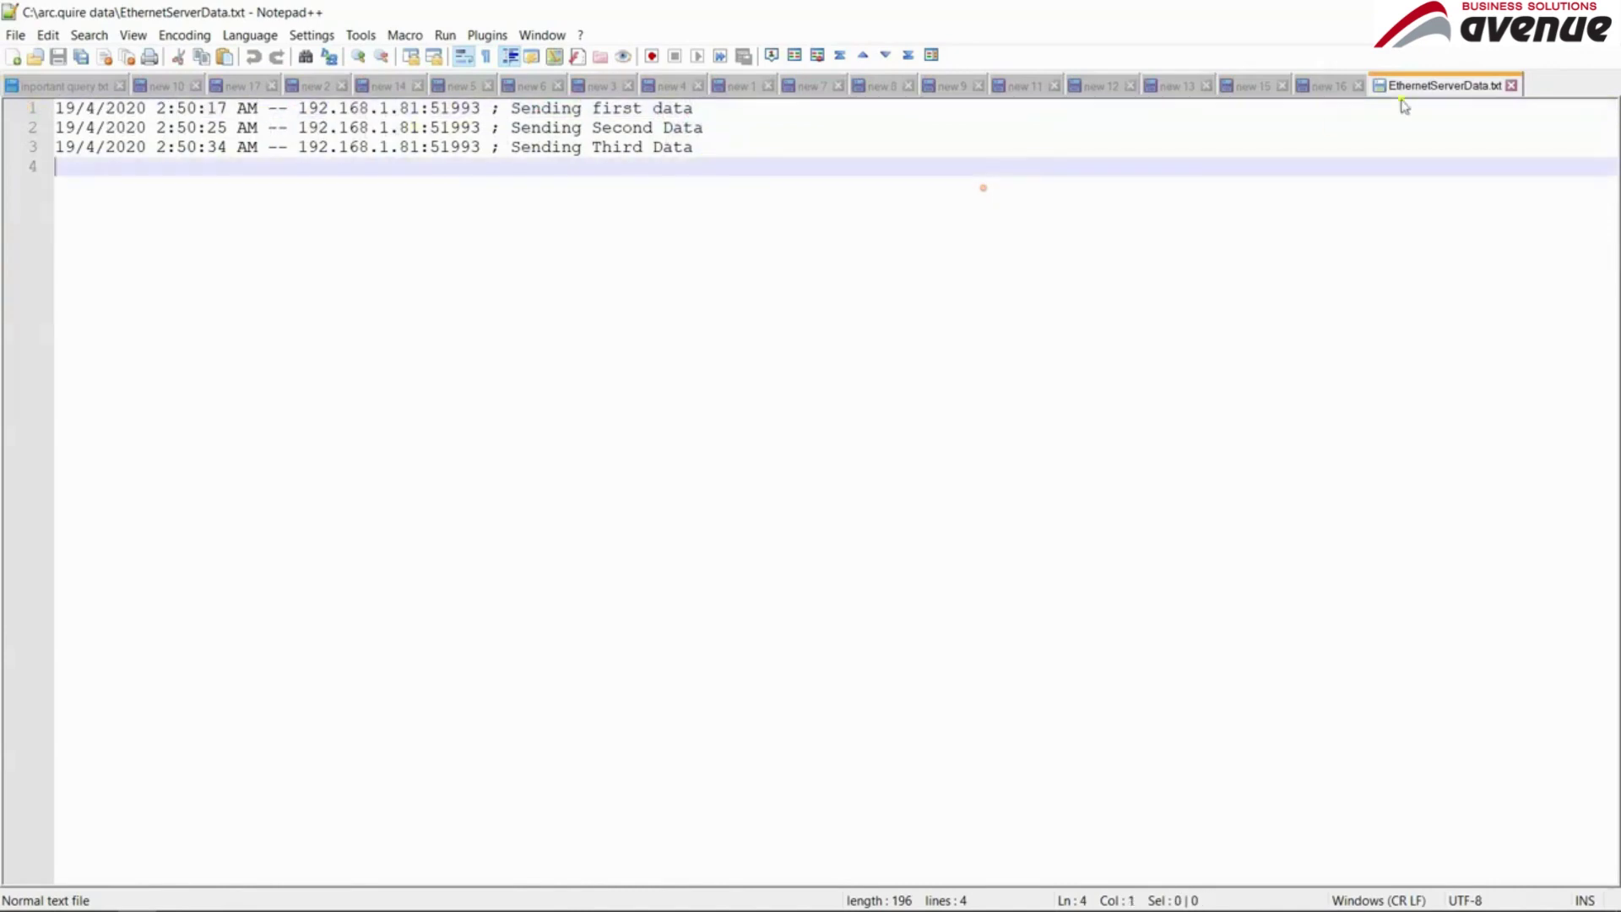
{"action": "left_click", "coordinate": [1511, 86]}
- Close the Hercules utility, switch to the arc.quire profile list in Chrome and stop the Ethernet Server profile
{"action": "key", "text": "alt+Tab"}
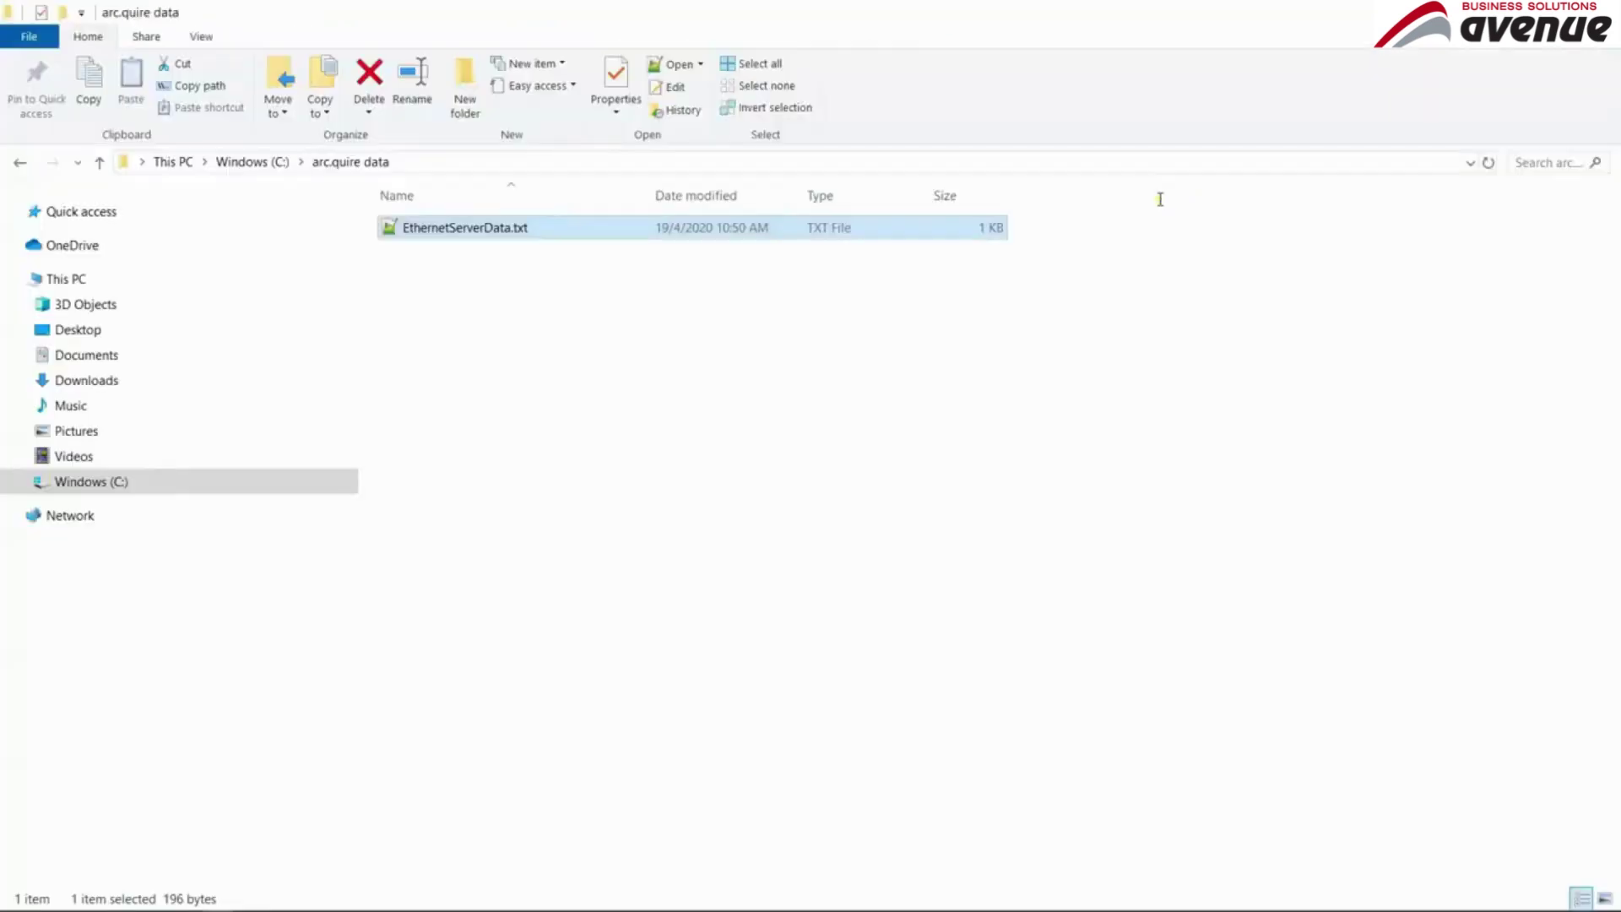
{"action": "key", "text": "alt+Tab"}
{"action": "key", "text": "alt+Tab"}
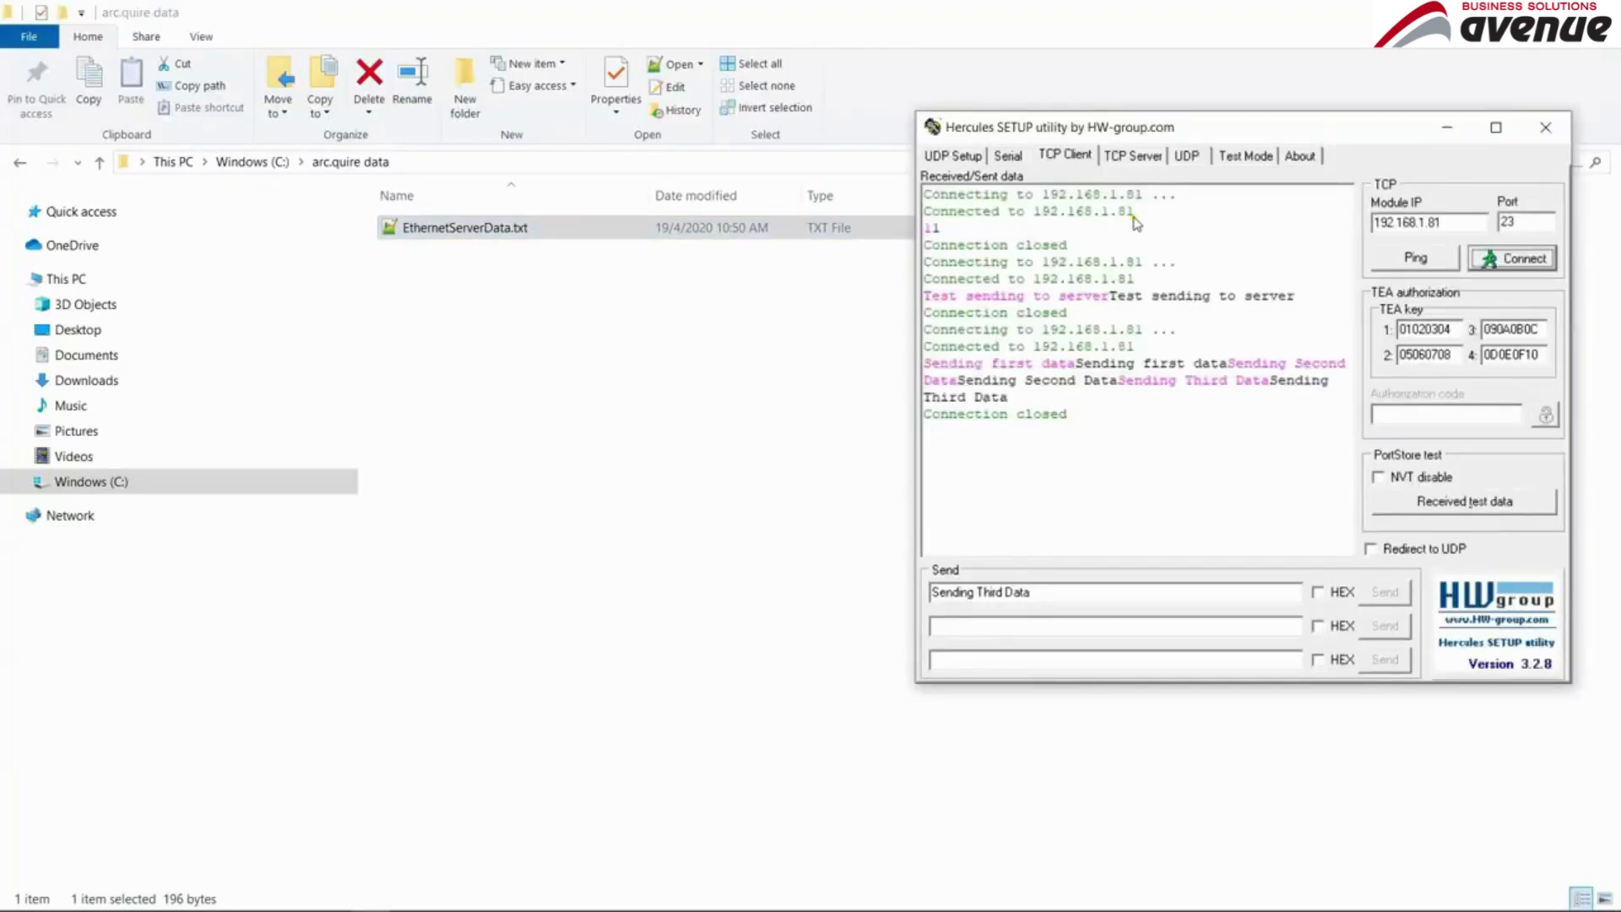
{"action": "left_click", "coordinate": [1545, 133]}
{"action": "key", "text": "alt+Tab"}
{"action": "key", "text": "alt+Tab"}
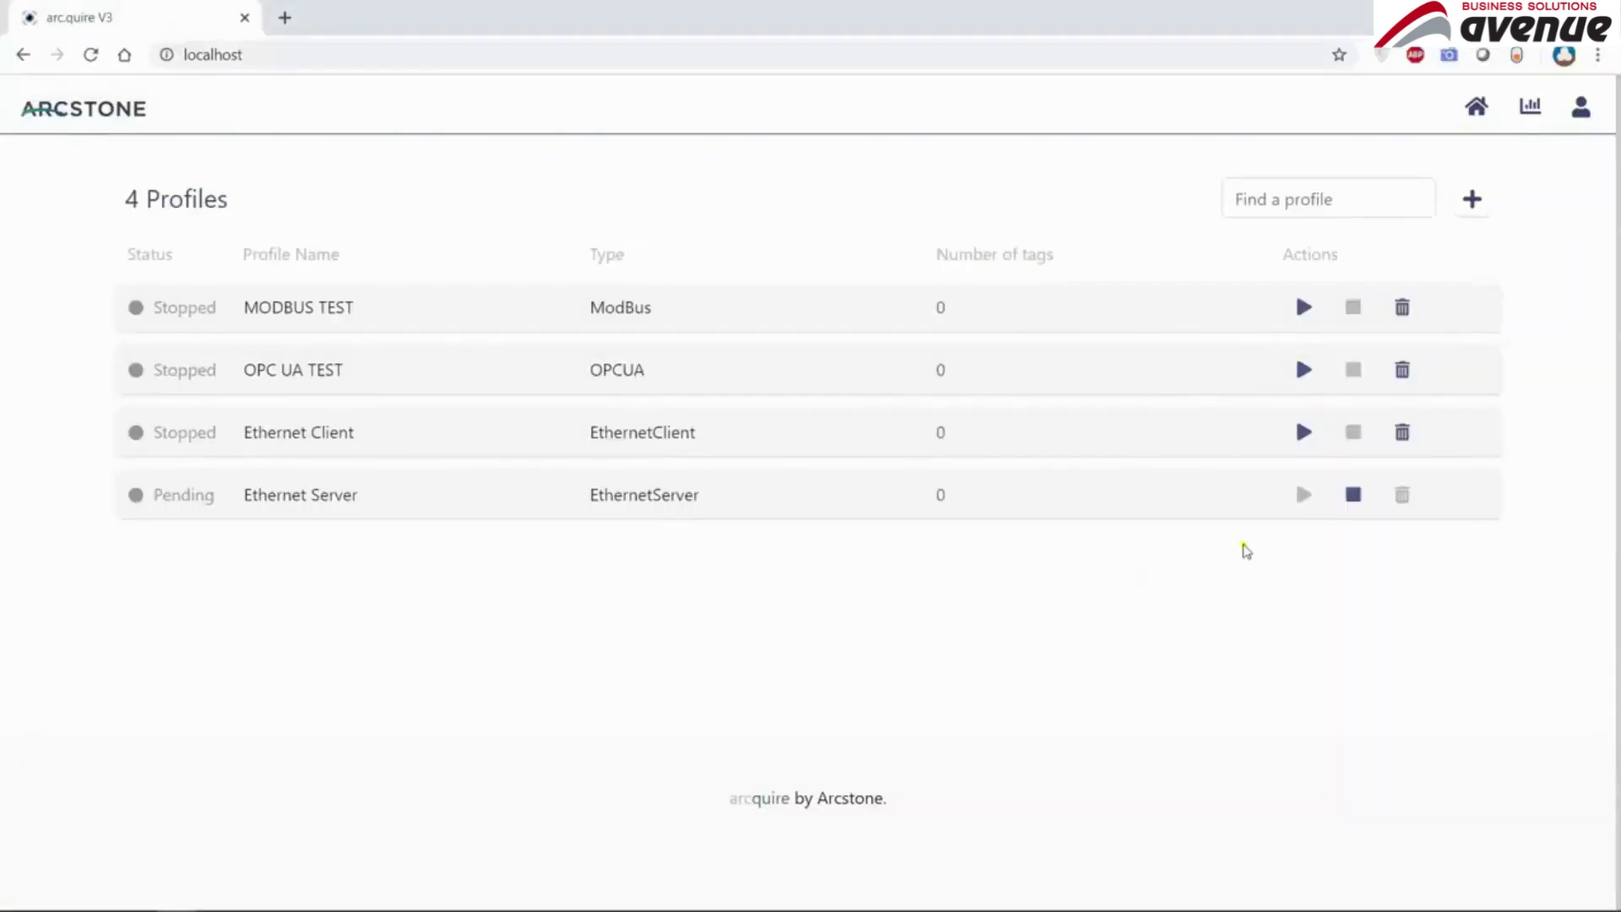
{"action": "left_click", "coordinate": [1354, 495]}
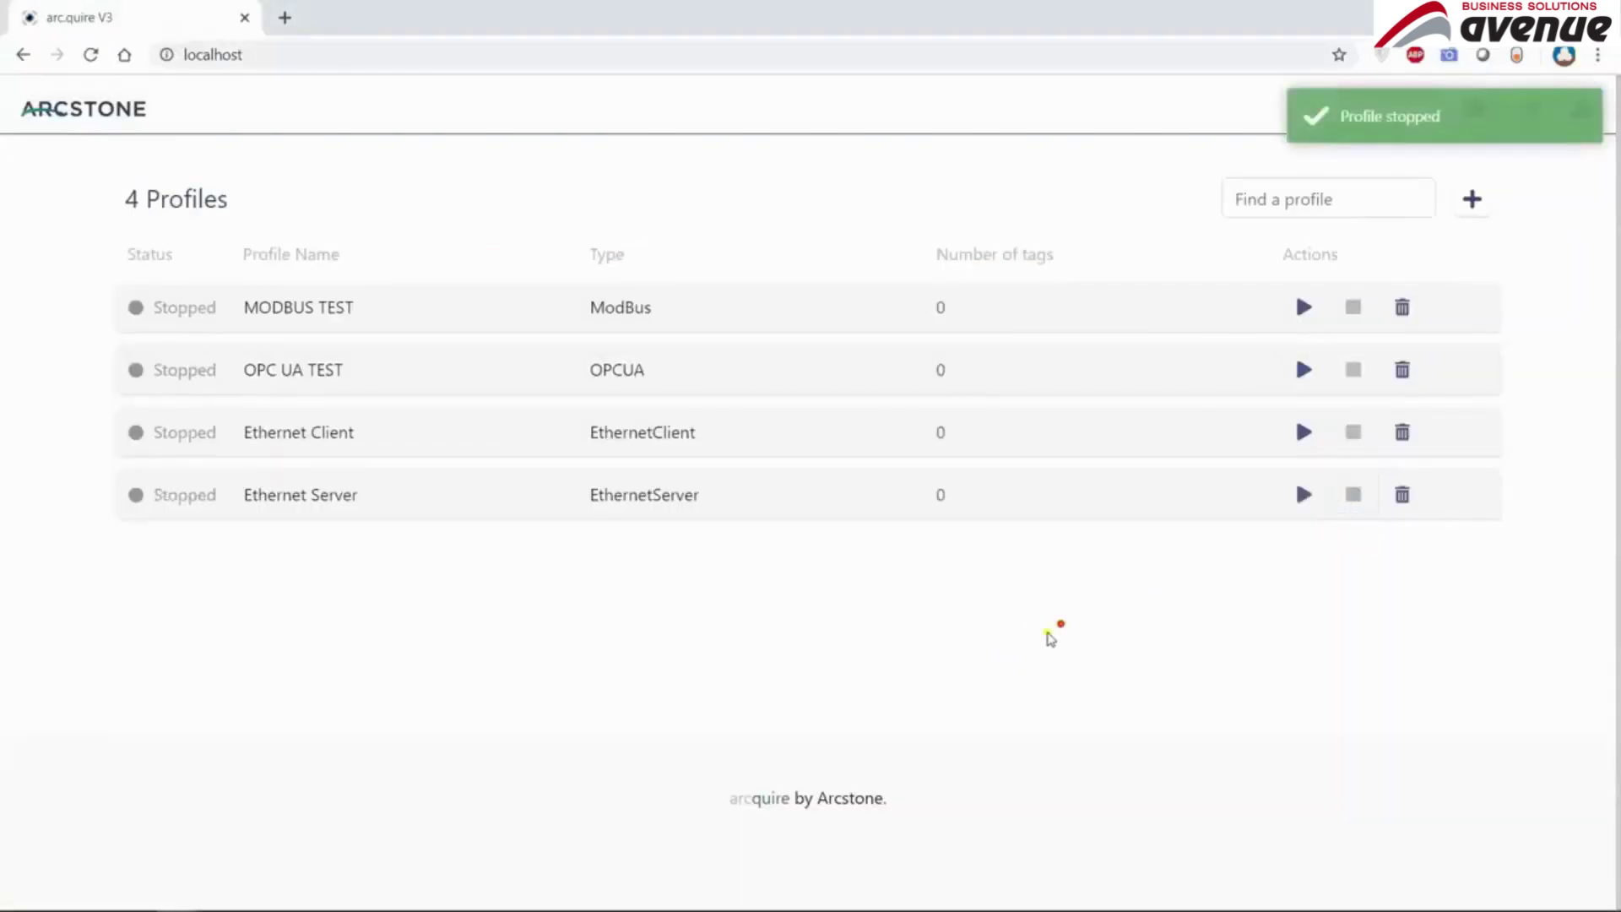
{"action": "left_click", "coordinate": [759, 633]}
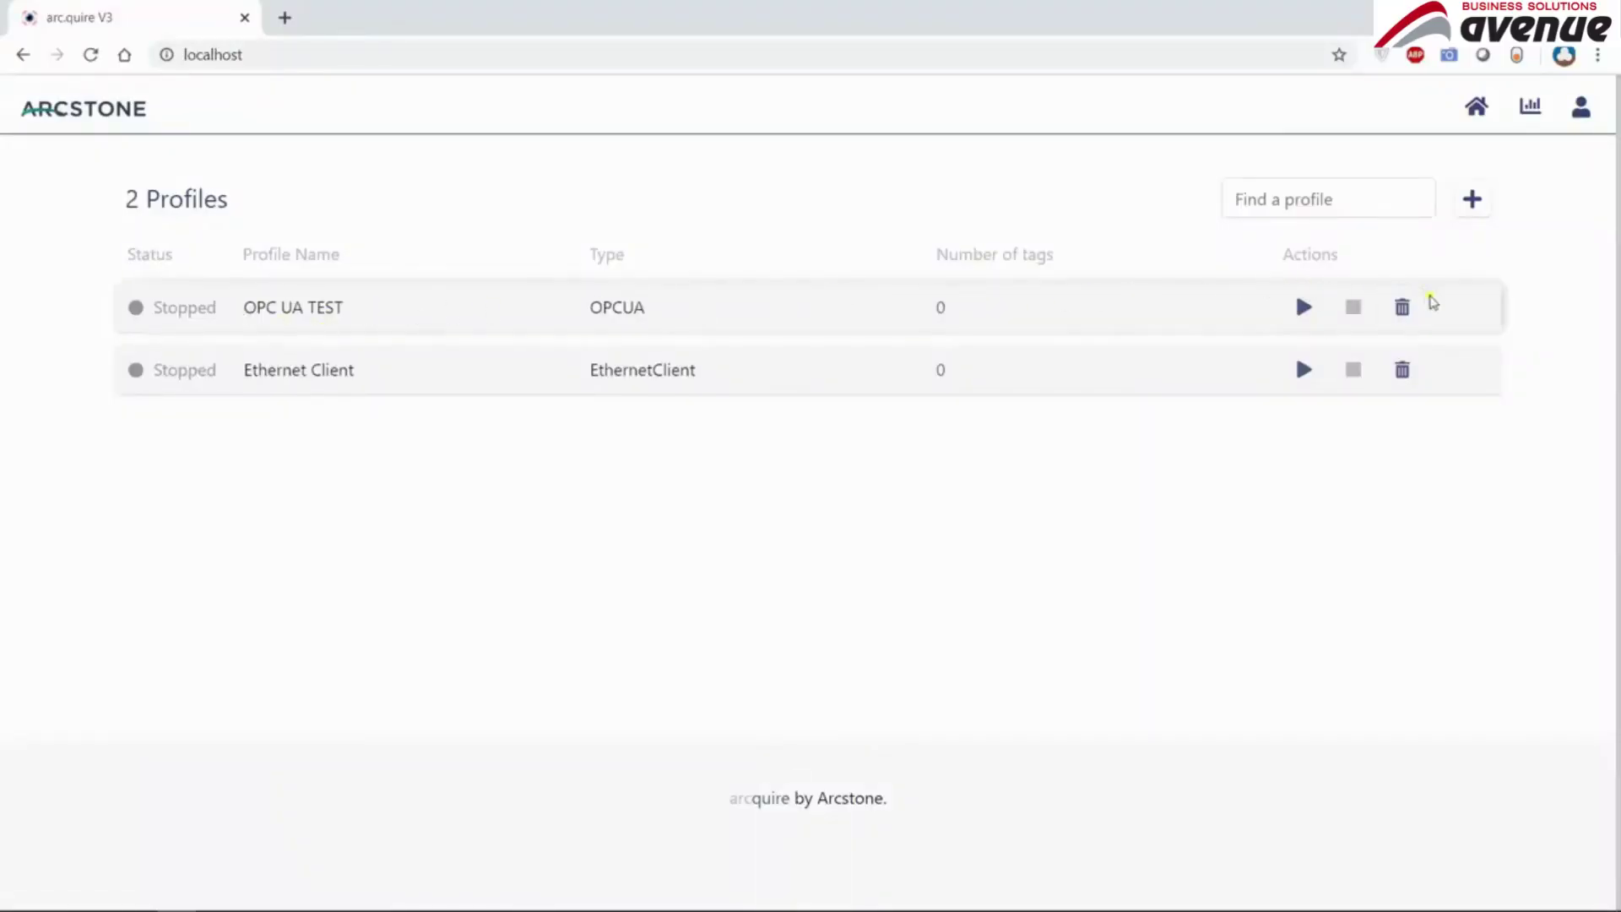
- Review the provider and refresher settings of the OPC UA TEST profile, and return to the profile list
{"action": "left_click", "coordinate": [754, 319]}
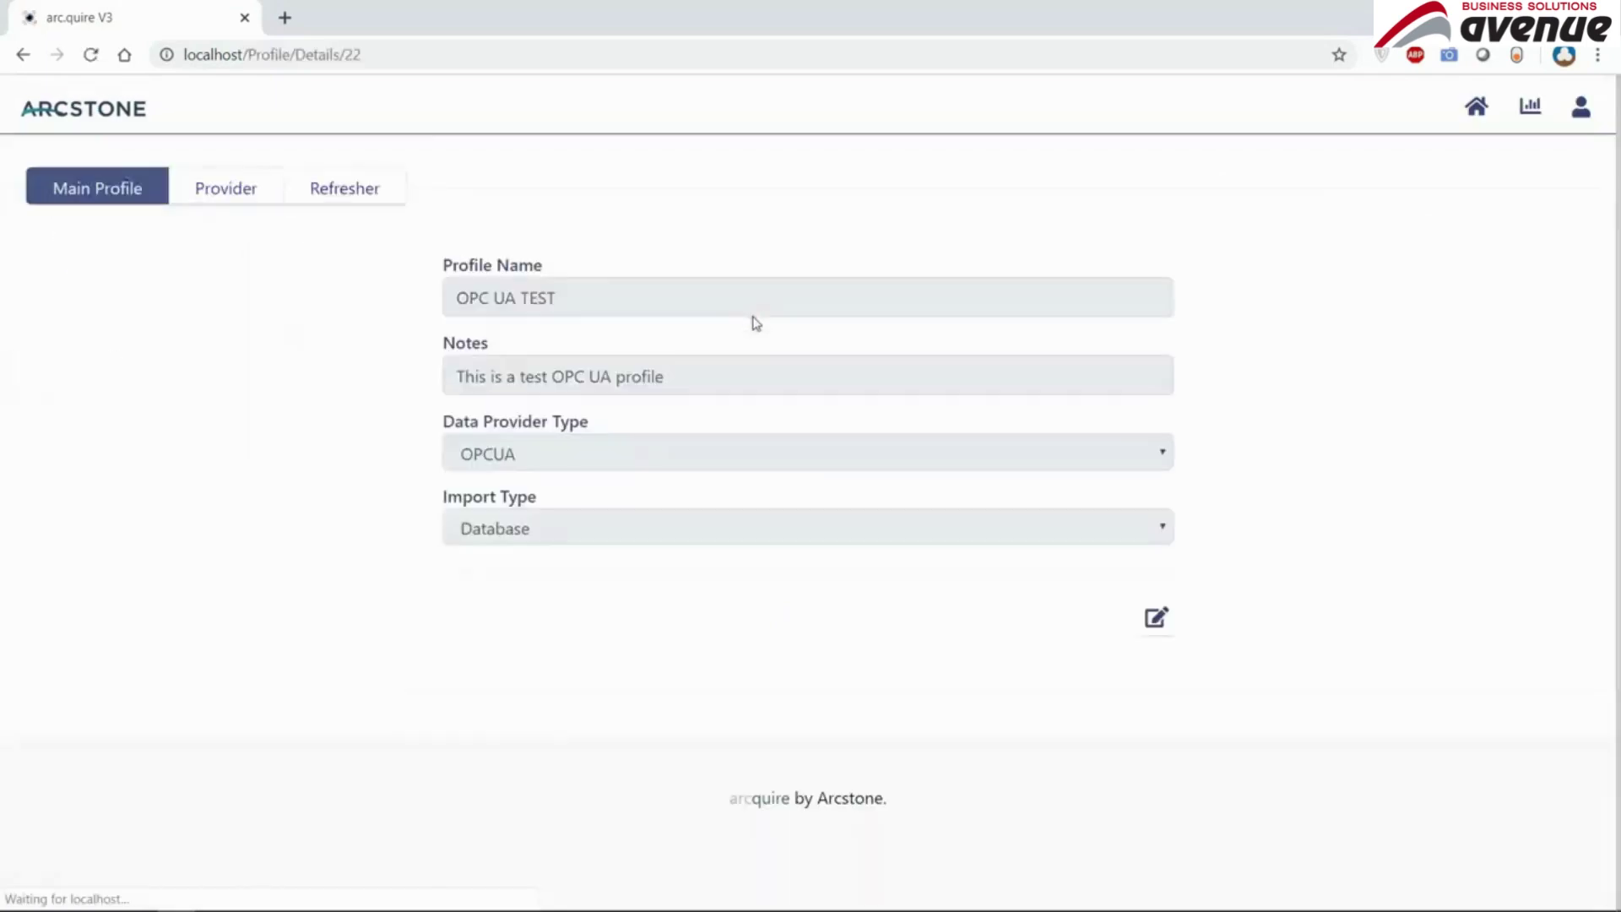
{"action": "left_click", "coordinate": [221, 185]}
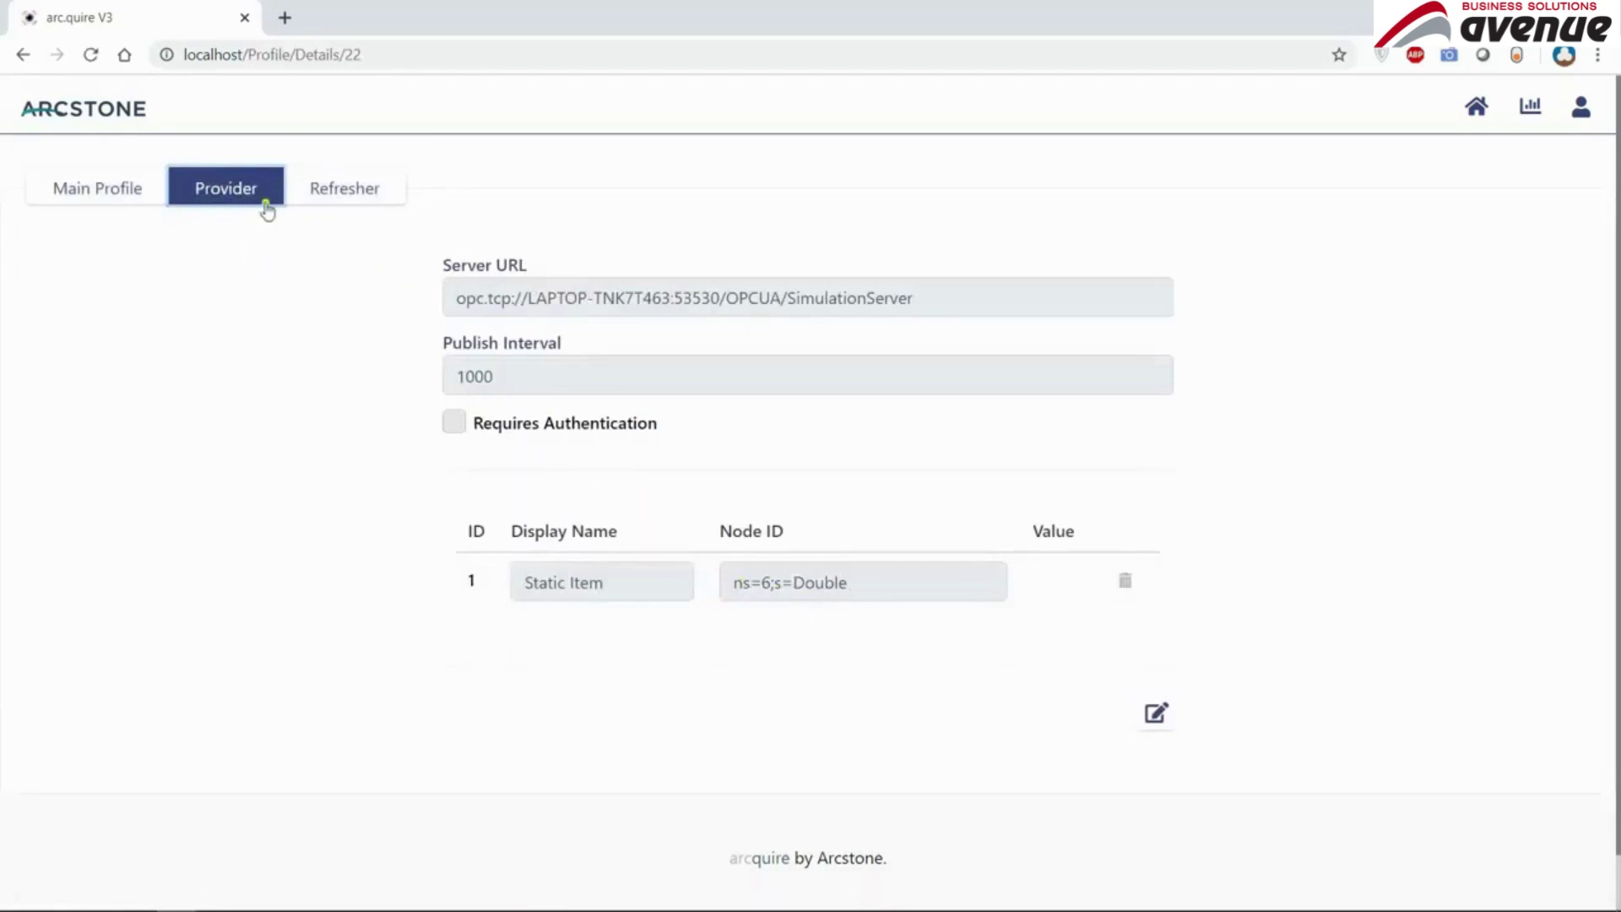
{"action": "left_click", "coordinate": [327, 189]}
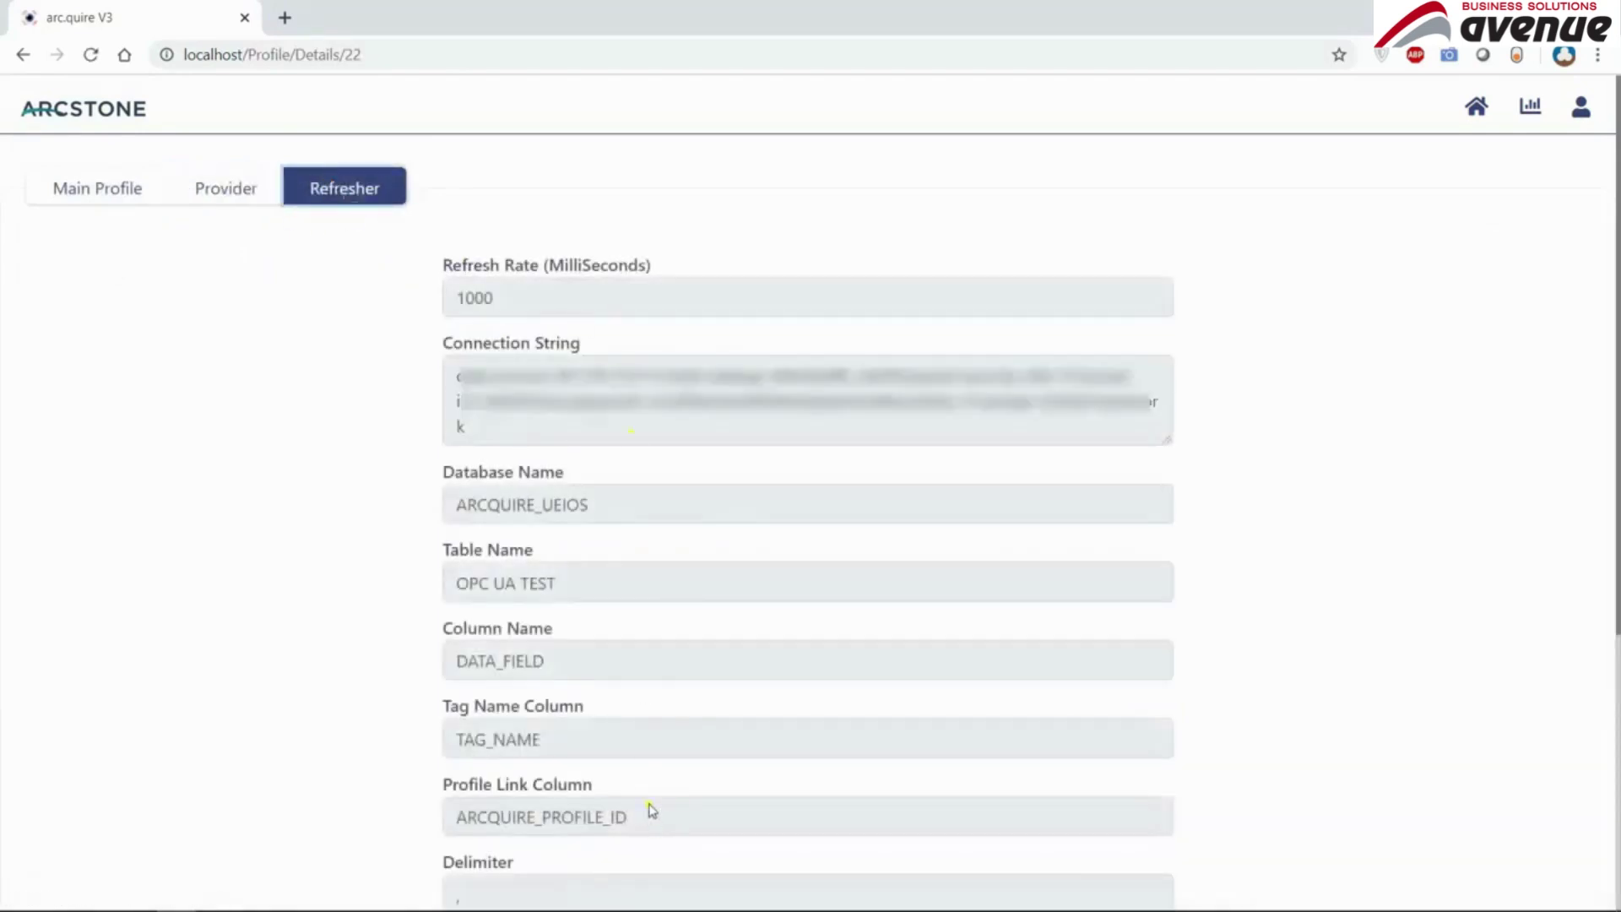
{"action": "left_click", "coordinate": [105, 117]}
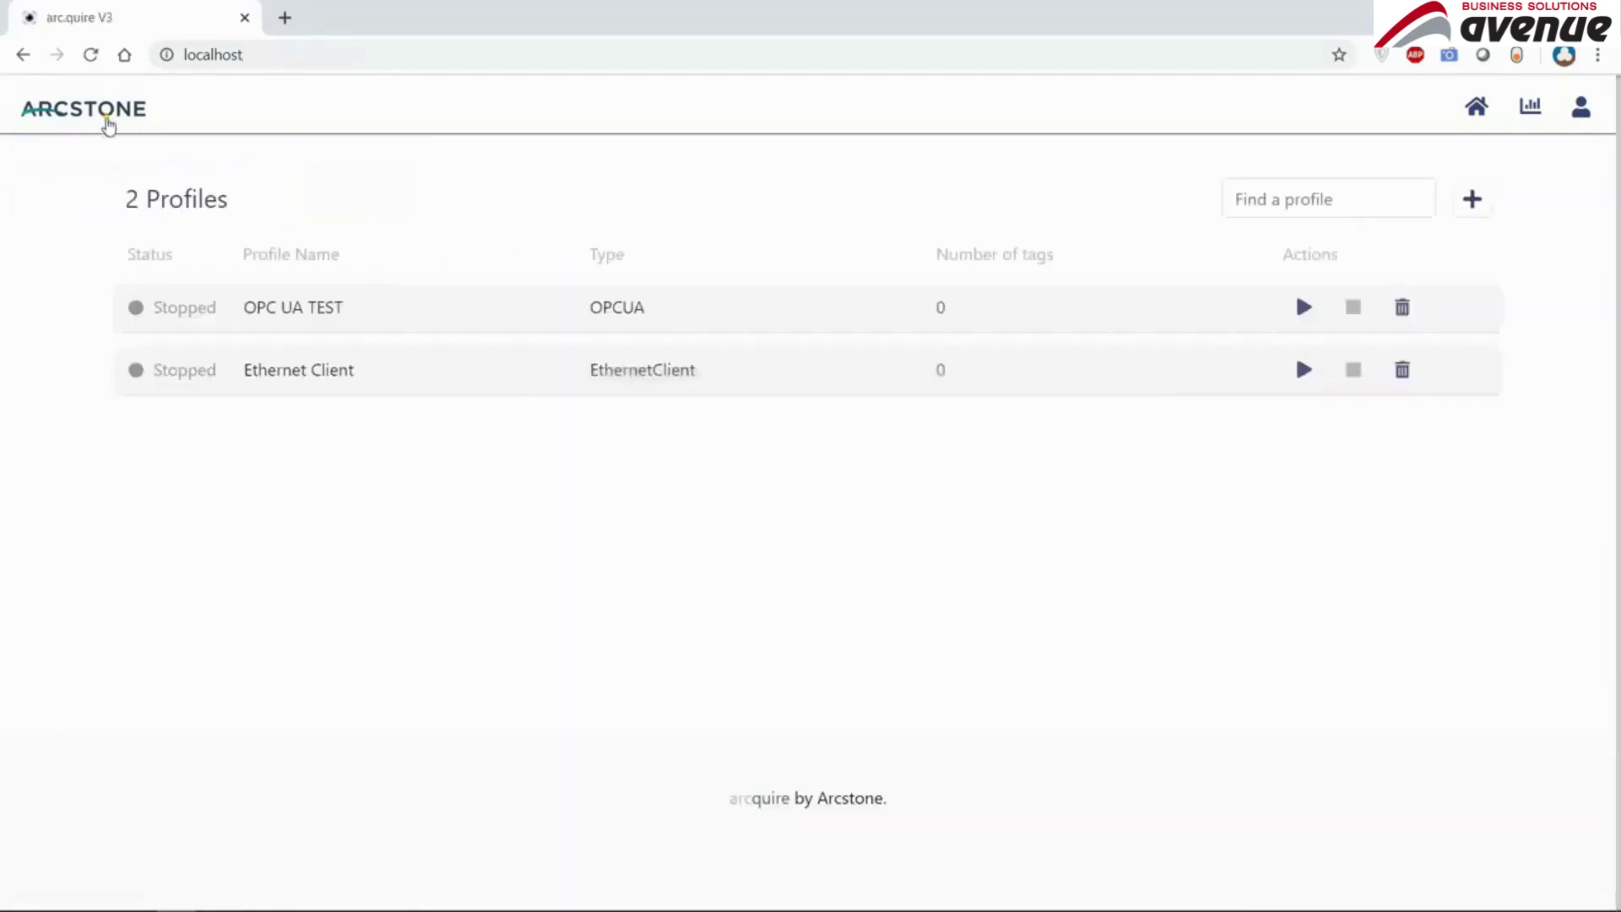
- Start the OPC UA TEST profile, and rerun the OPC UA TEST table query in SQL Server Management Studio to check its data
{"action": "left_click", "coordinate": [1315, 313]}
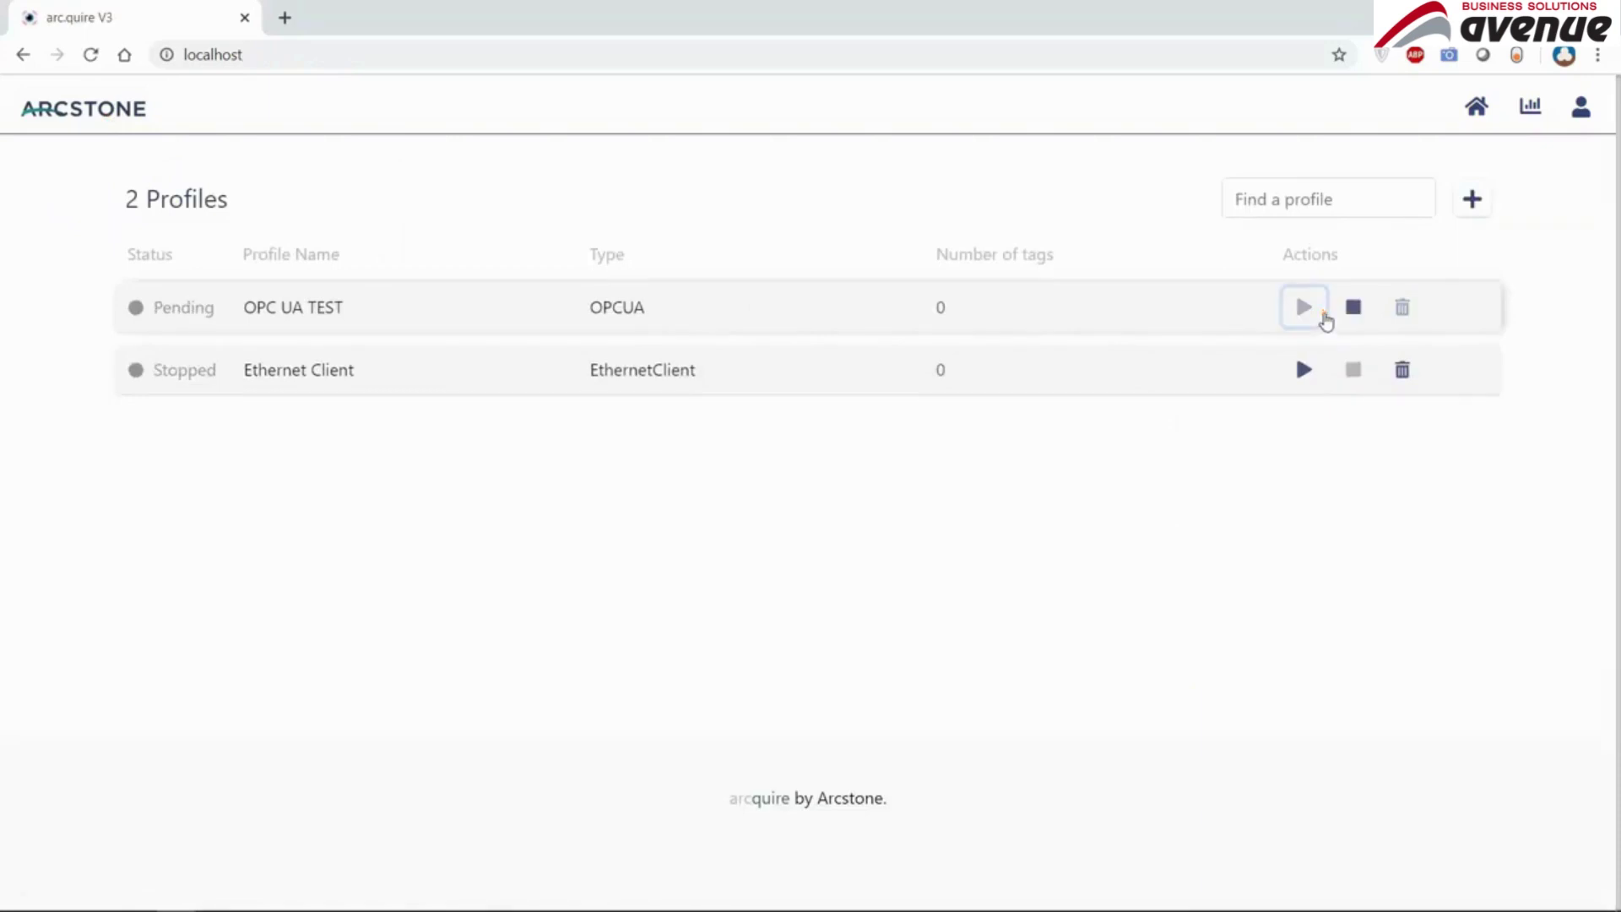
{"action": "key", "text": "alt+Tab"}
{"action": "key", "text": "alt+Tab"}
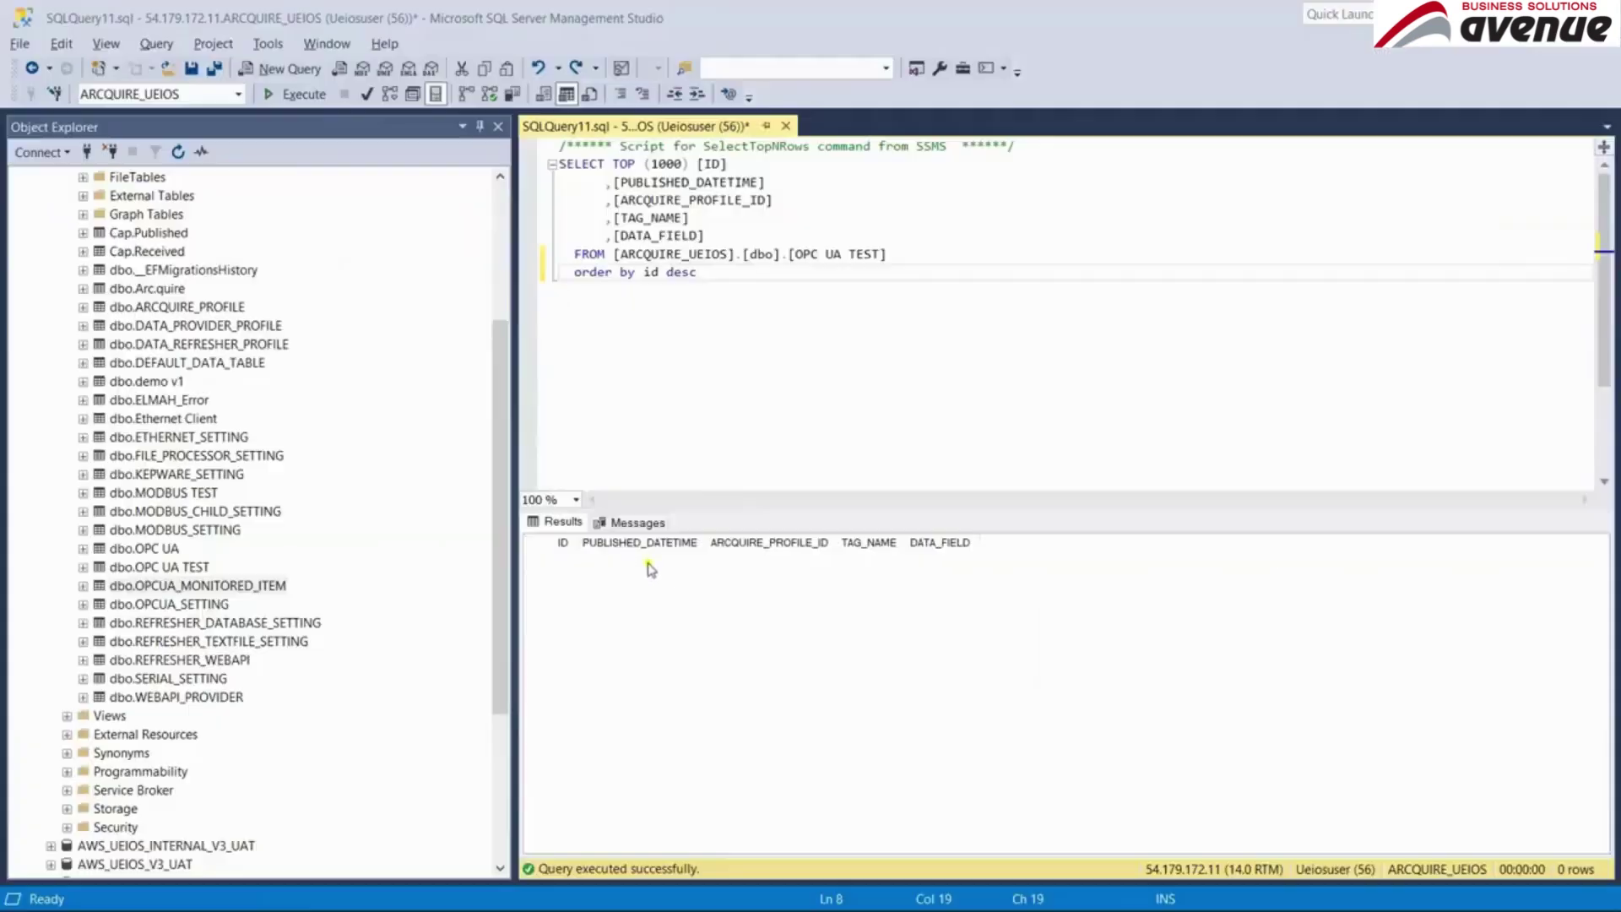
{"action": "key", "text": "F5"}
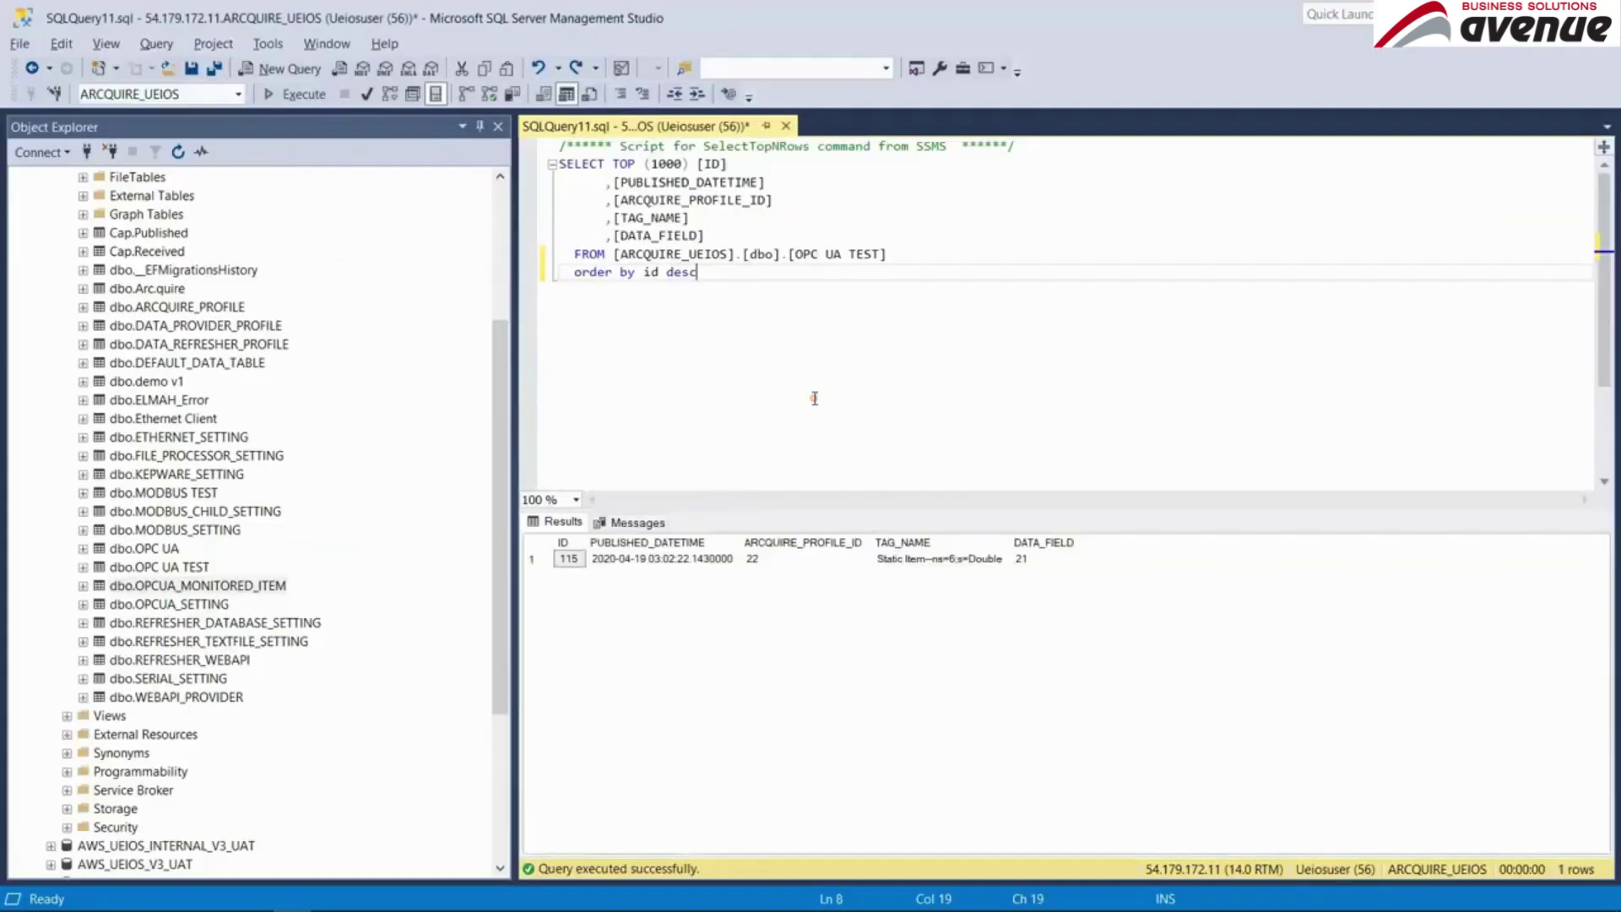
{"action": "left_click", "coordinate": [1041, 565]}
{"action": "left_click", "coordinate": [1005, 445]}
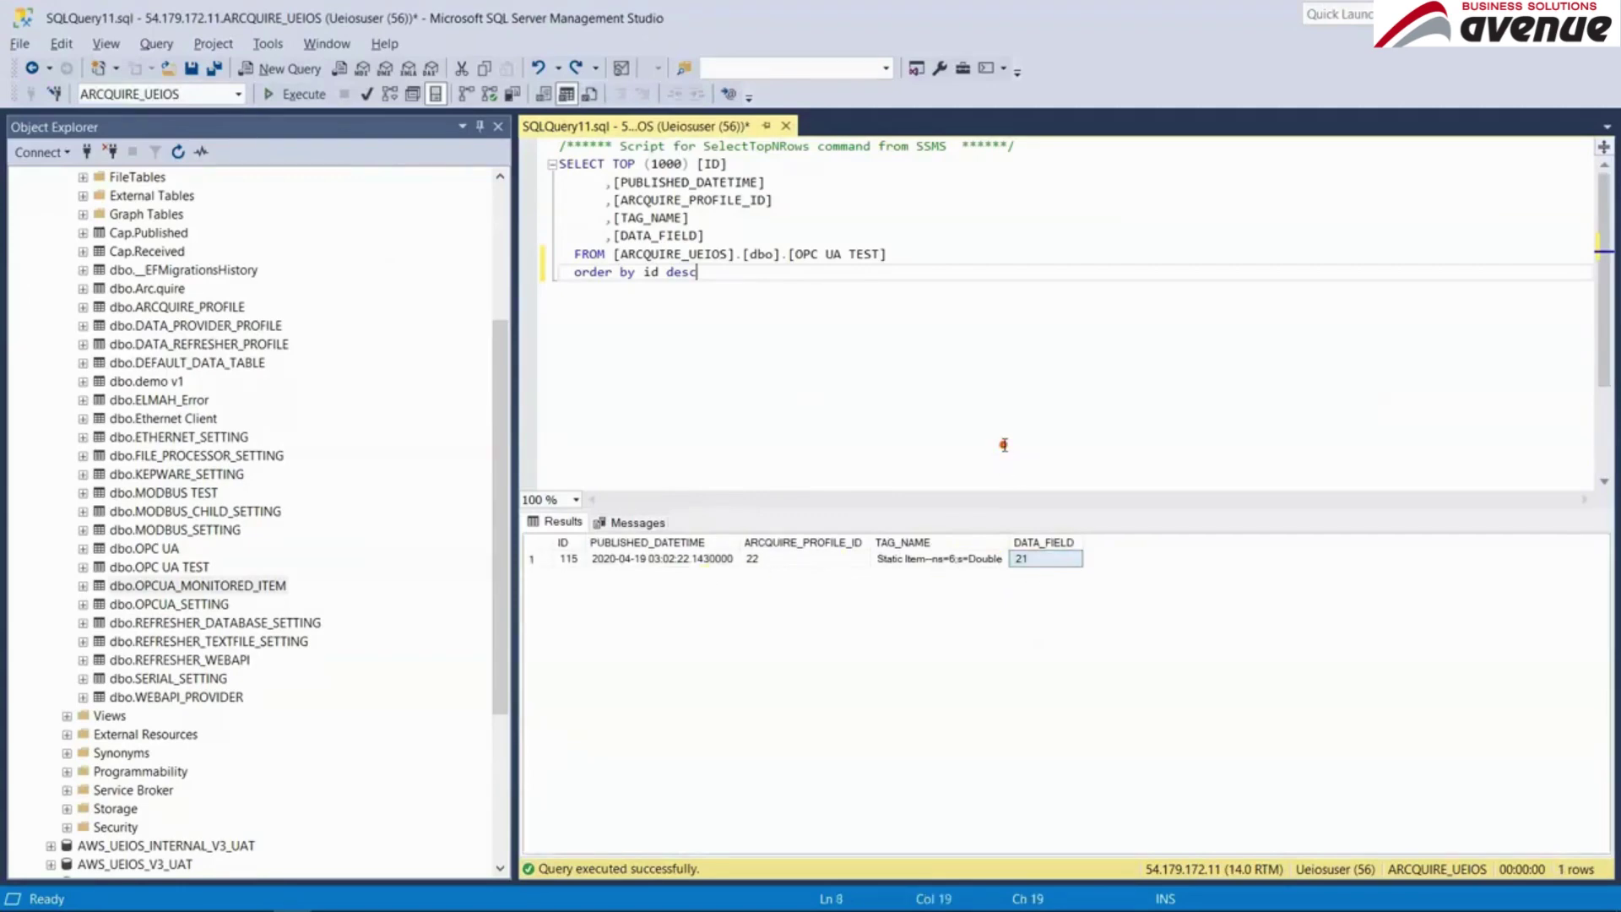
{"action": "key", "text": "F5"}
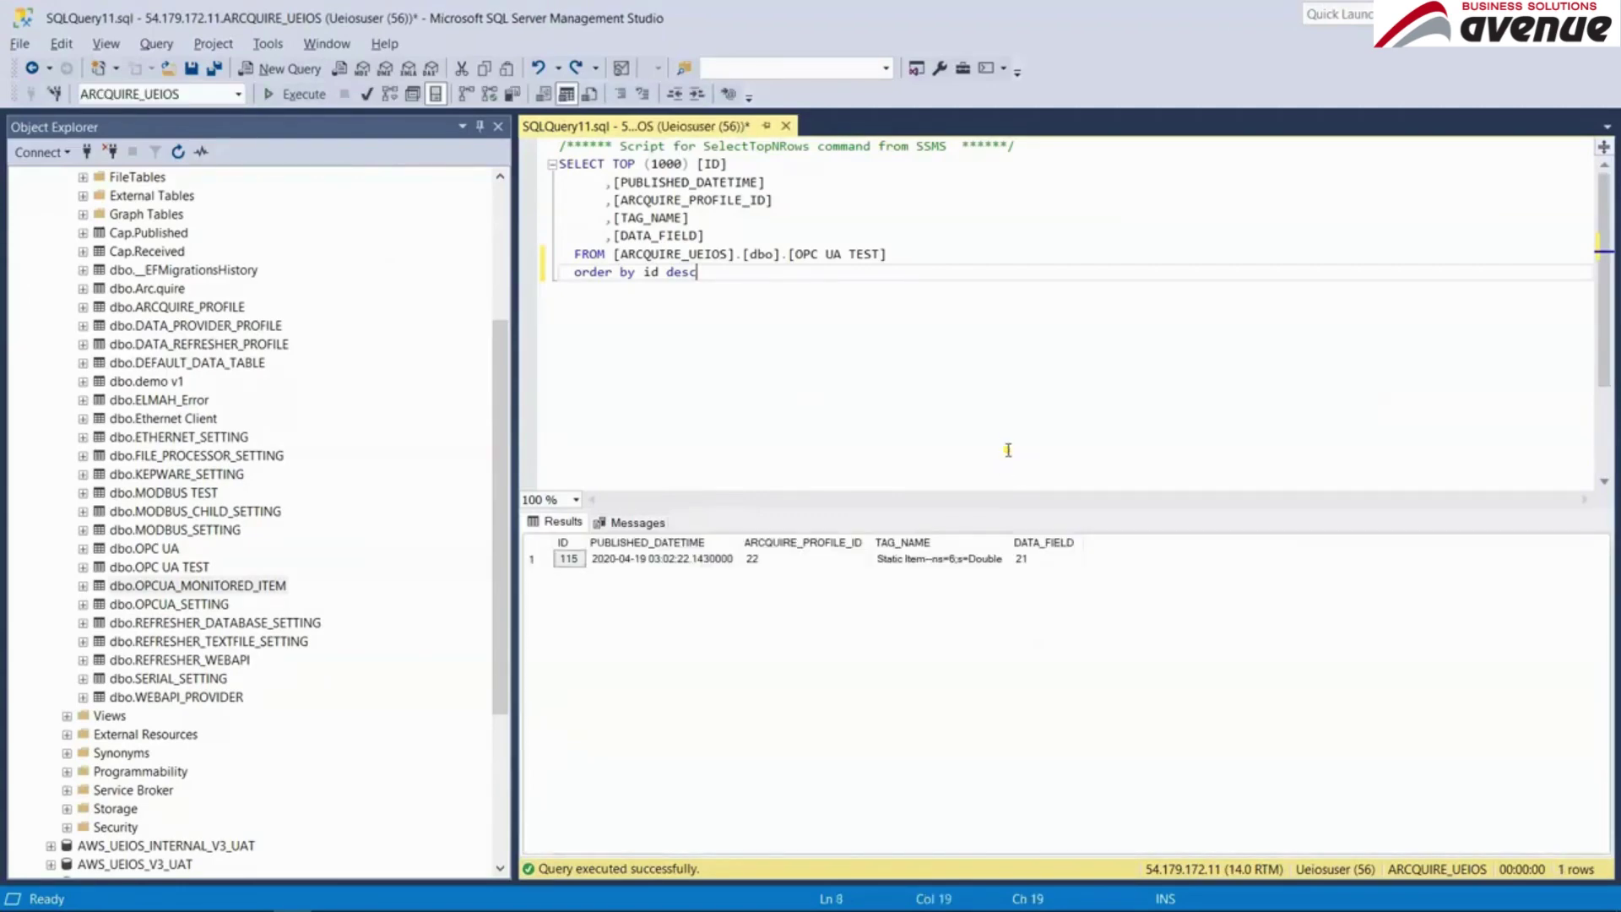
- Switch to Postman, set the Message value in the writeToTag request body to "5" and send the request
{"action": "key", "text": "alt+Tab"}
{"action": "key", "text": "alt+Tab"}
{"action": "key", "text": "alt+Tab"}
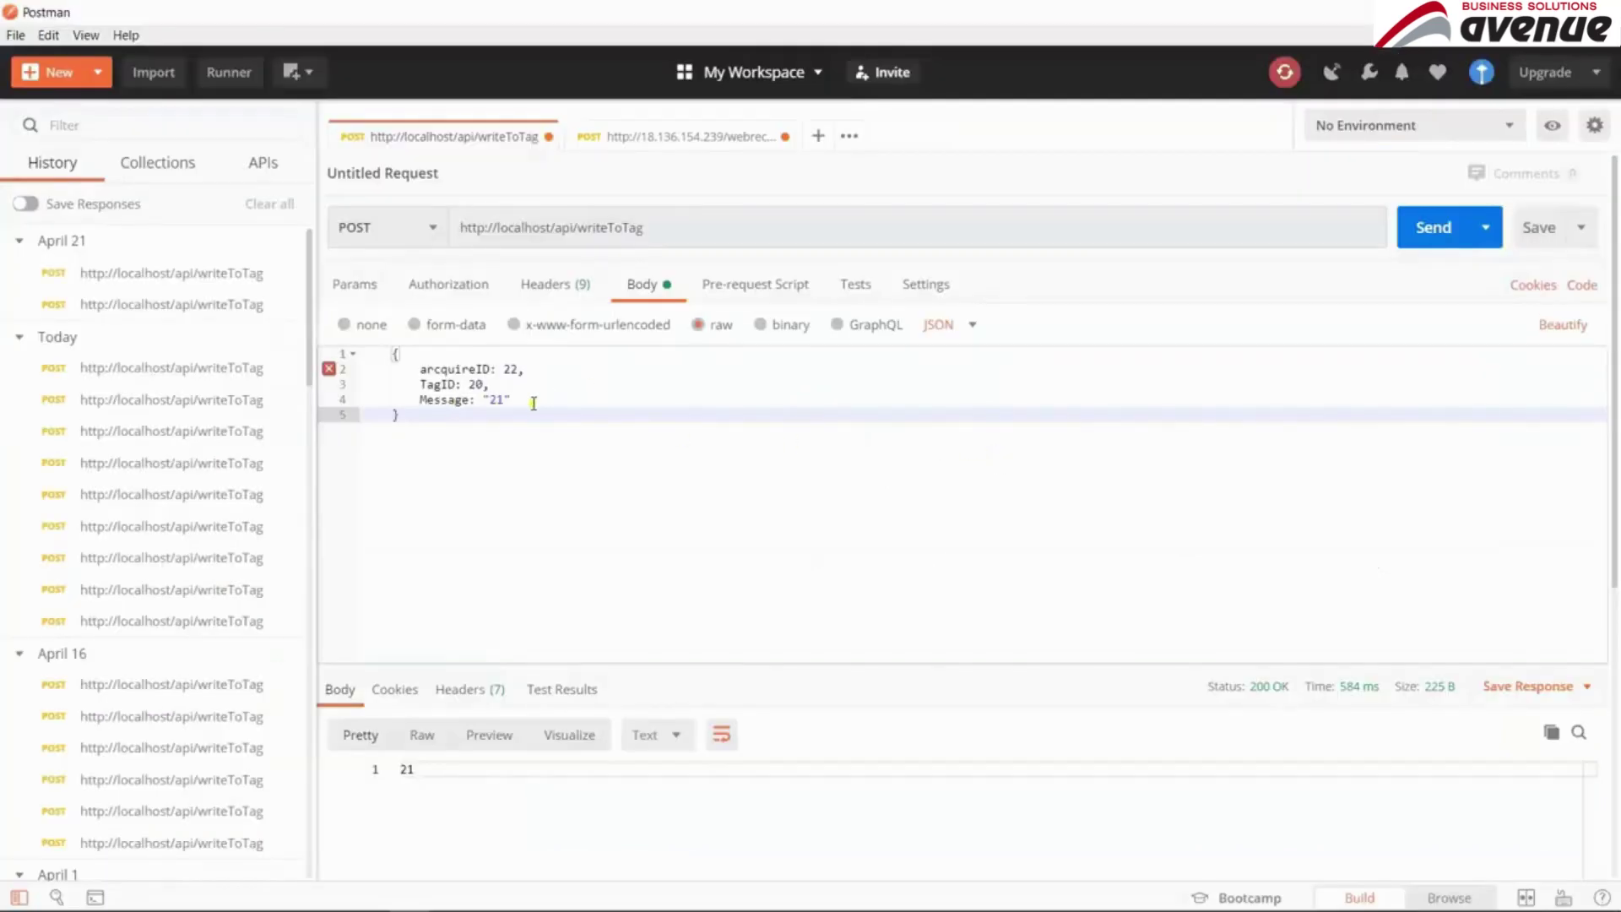
{"action": "left_click", "coordinate": [494, 400]}
{"action": "key", "text": "BackSpace"}
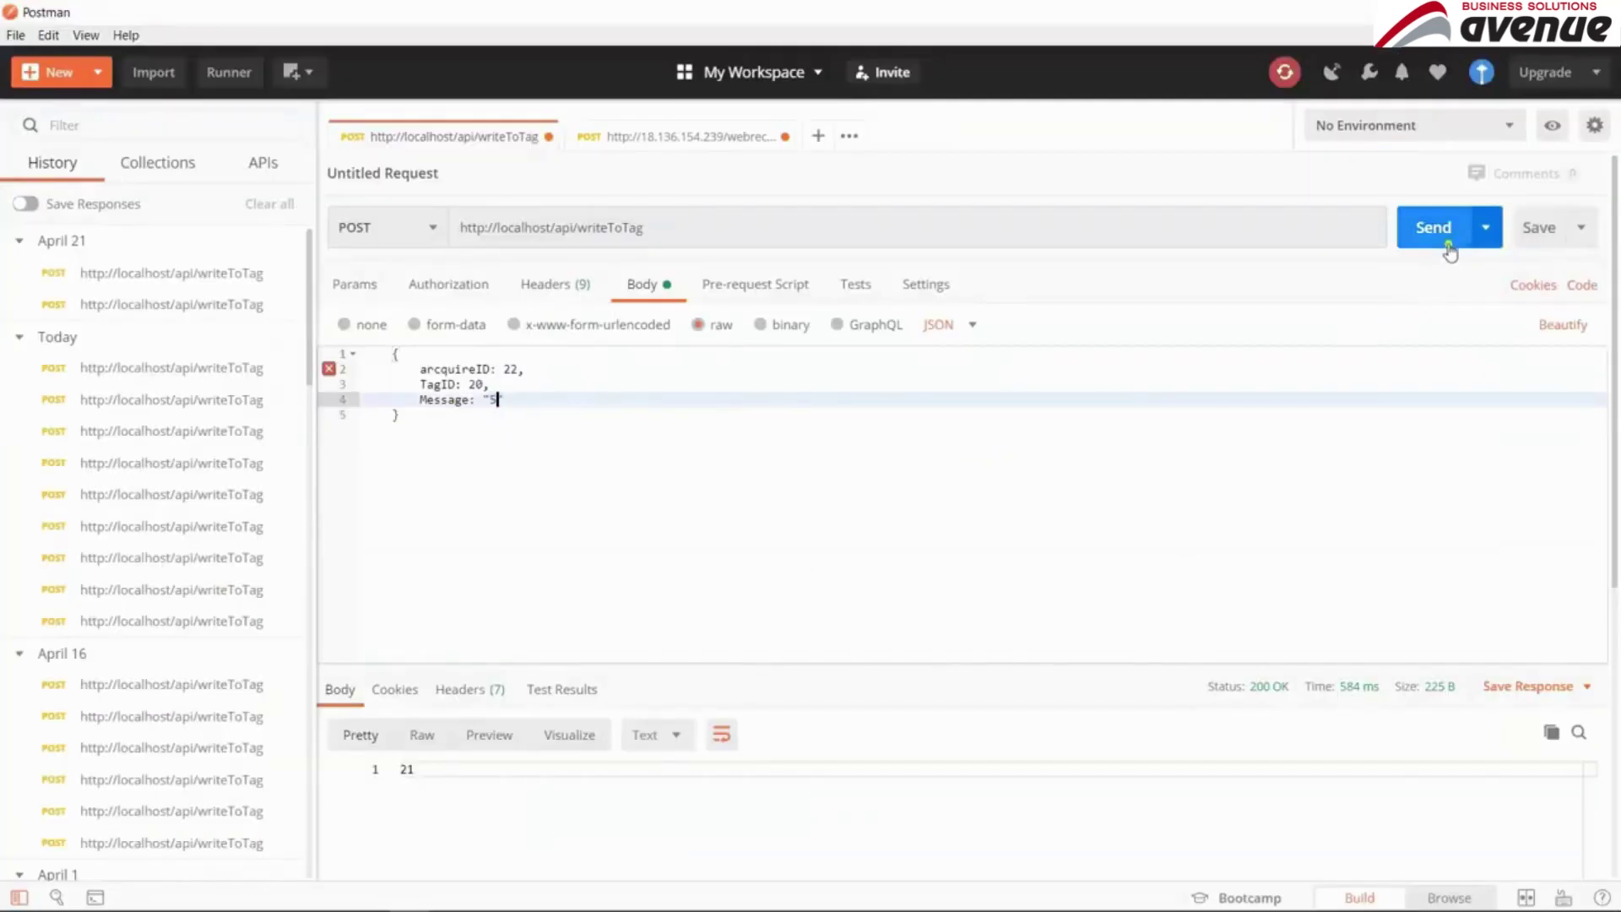
{"action": "type", "text": "5"}
{"action": "left_click", "coordinate": [1440, 237]}
{"action": "left_click", "coordinate": [533, 489]}
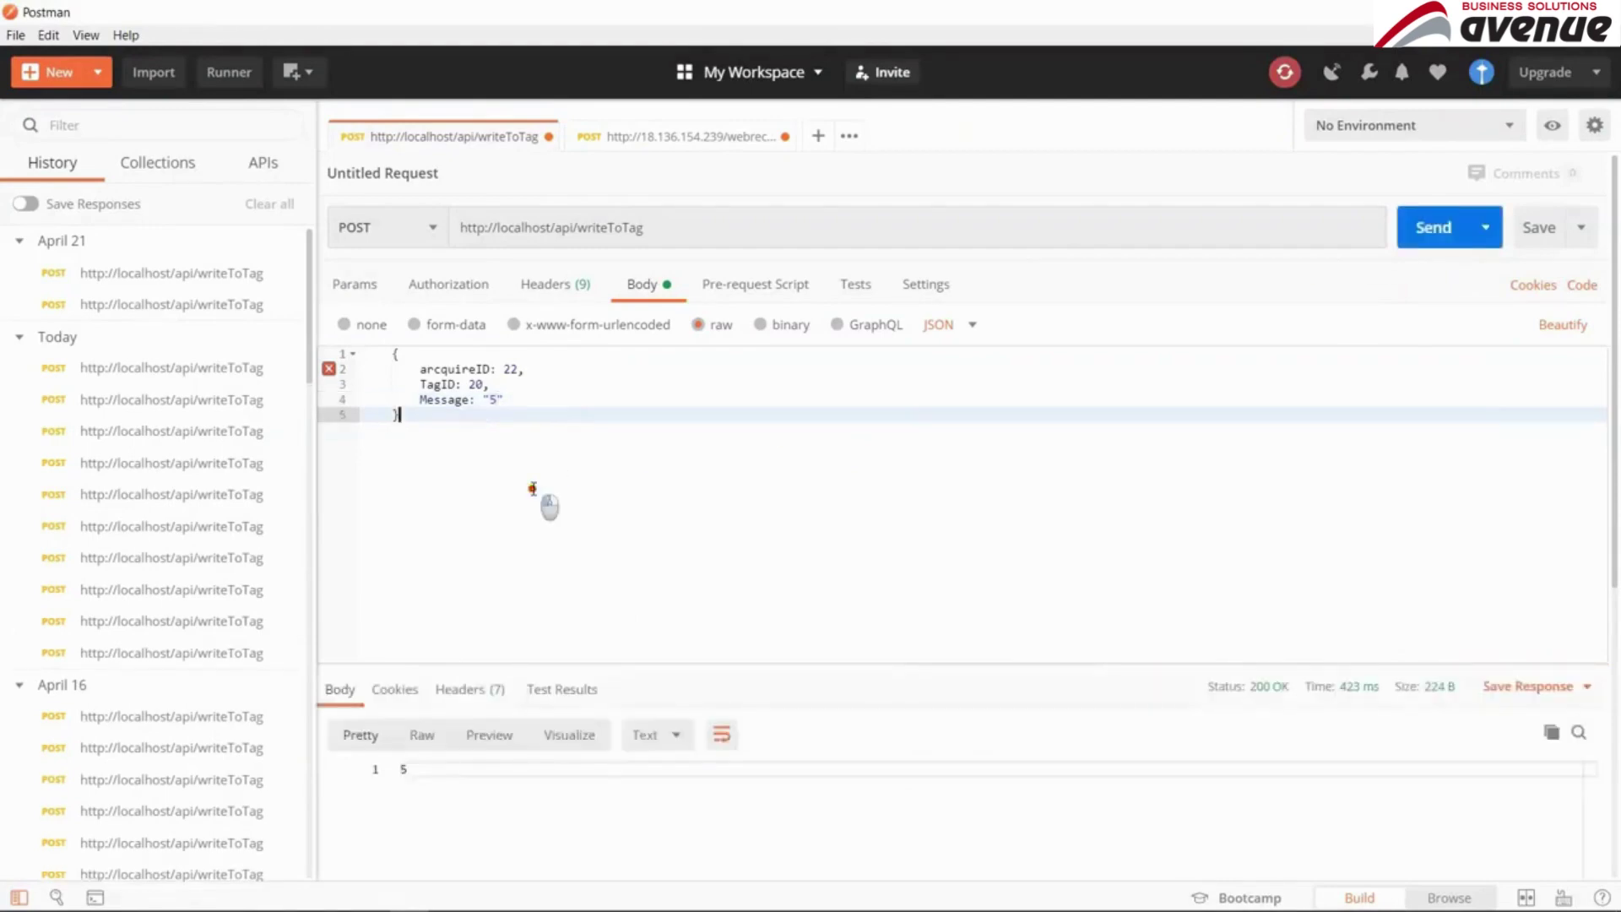
- Switch to SQL Server Management Studio, rerun the OPC UA TEST table query and examine the newest row
{"action": "key", "text": "alt+Tab"}
{"action": "key", "text": "F5"}
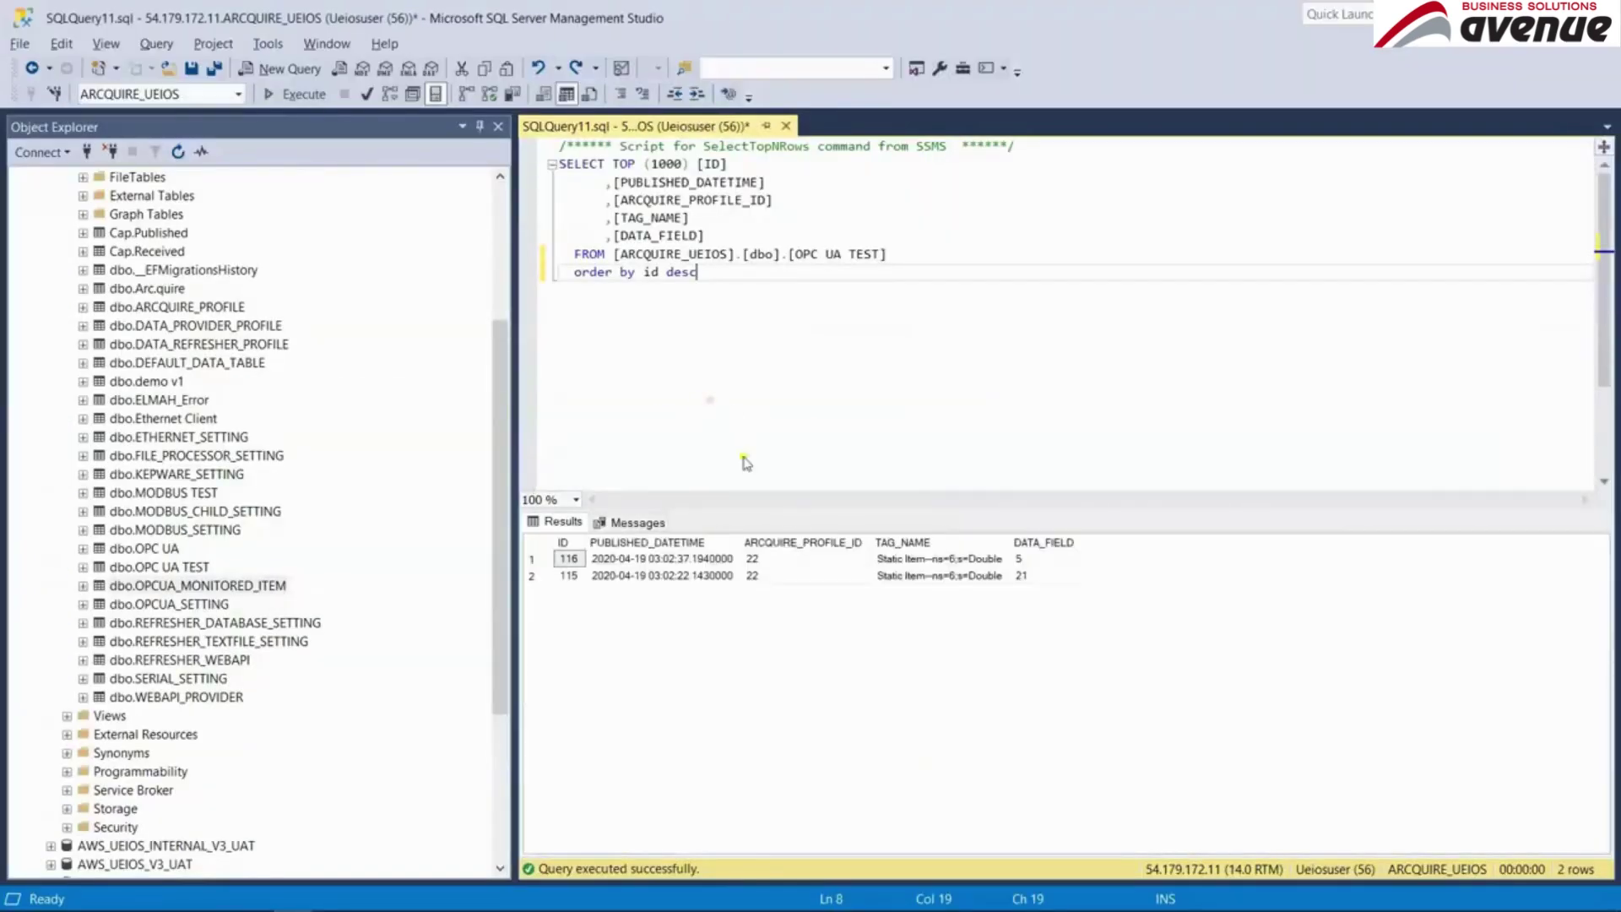
{"action": "left_click_drag", "start_coordinate": [1045, 564], "coordinate": [595, 561]}
- In arc.quire, create and save a ModBus profile named MODBUS TEST with notes "This is a test modbus profile" and import type WebAPI
{"action": "key", "text": "alt+Tab"}
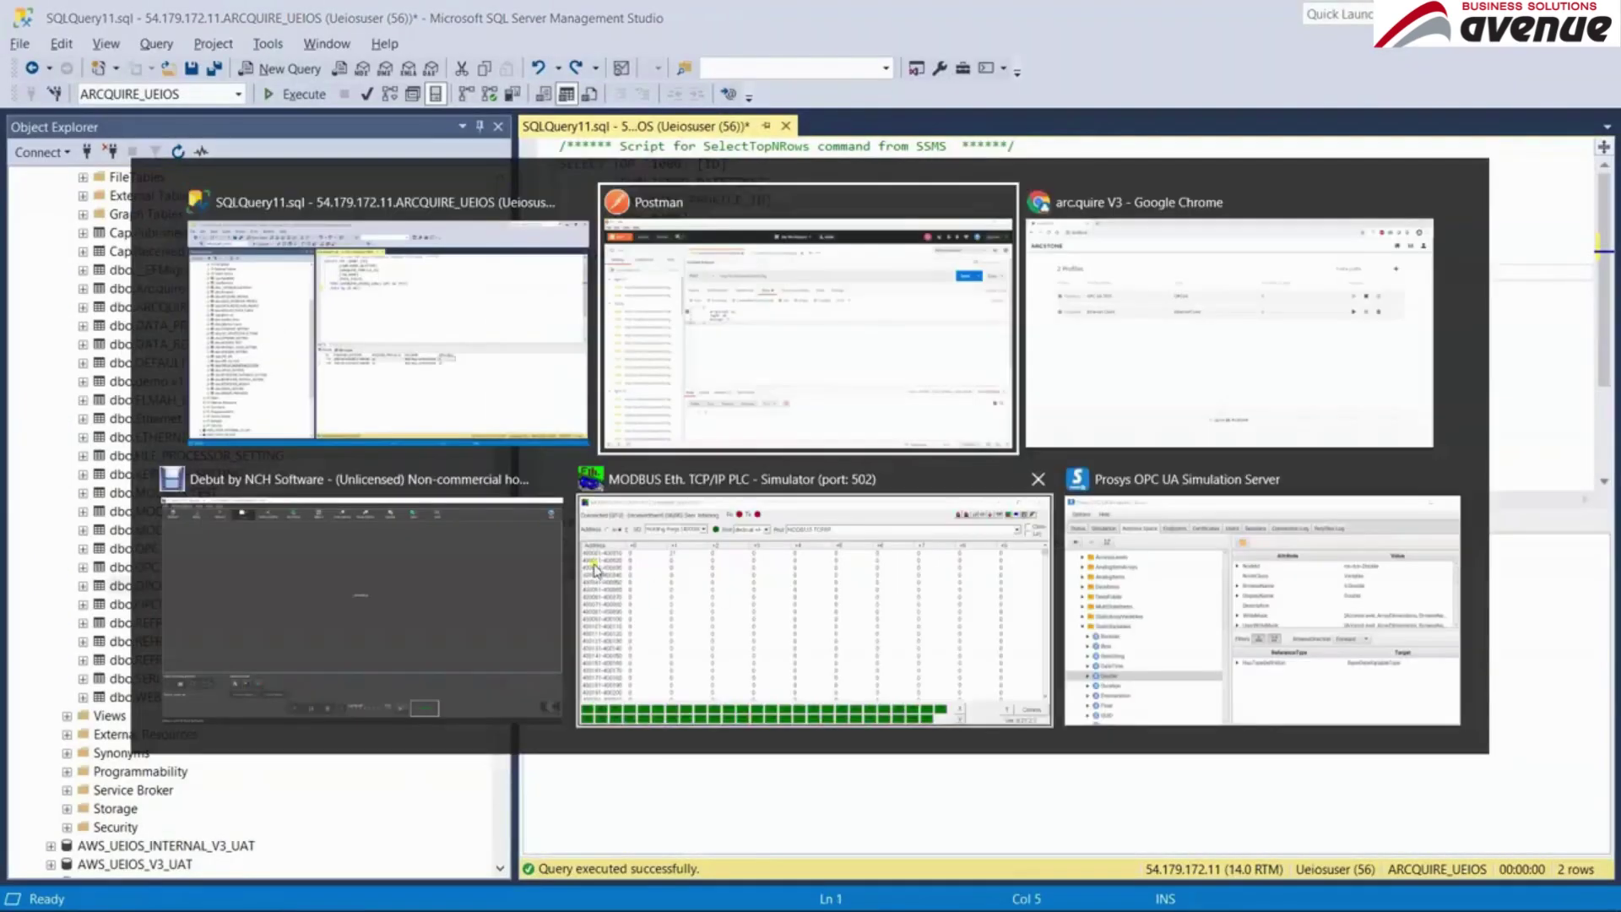
{"action": "key", "text": "alt+Tab"}
{"action": "key", "text": "alt+Tab"}
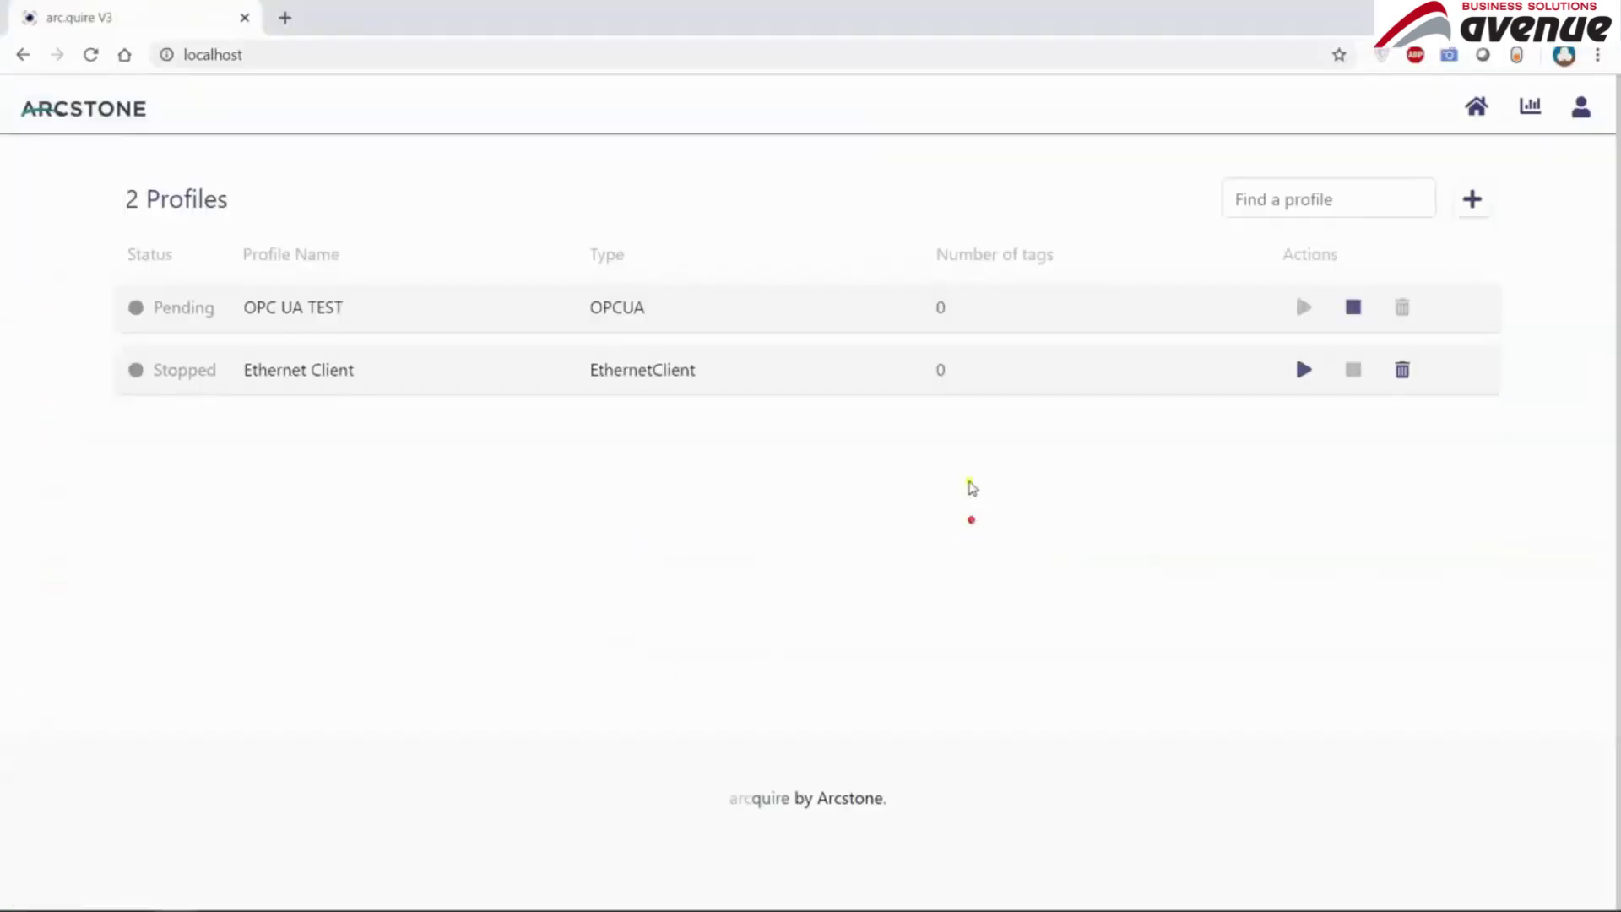
{"action": "left_click", "coordinate": [1488, 201]}
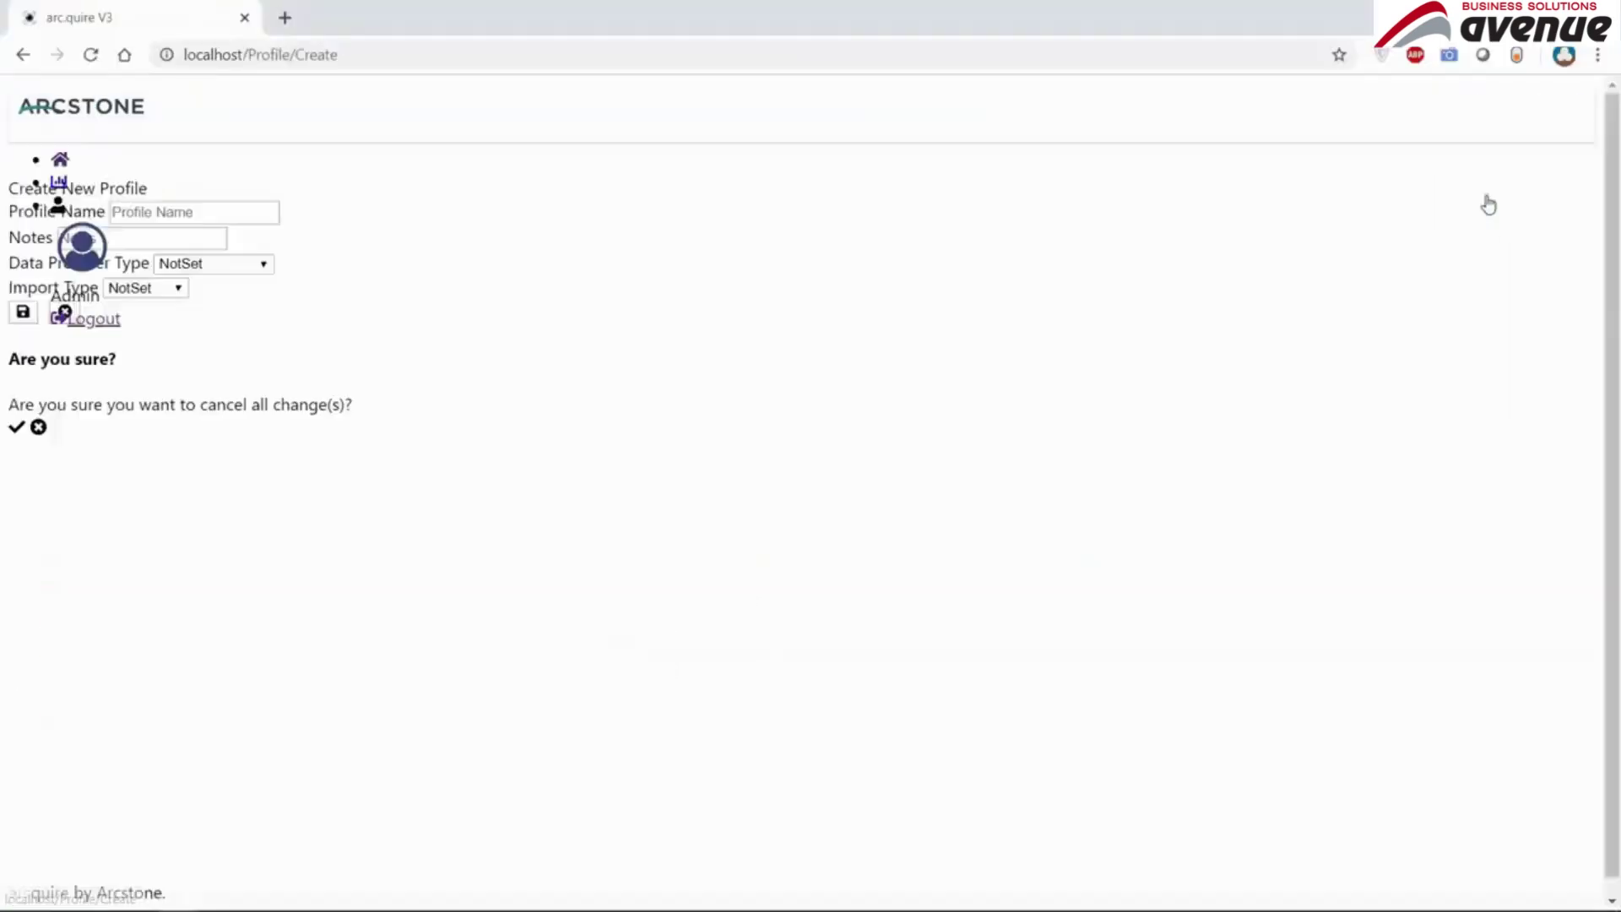
{"action": "left_click", "coordinate": [727, 498]}
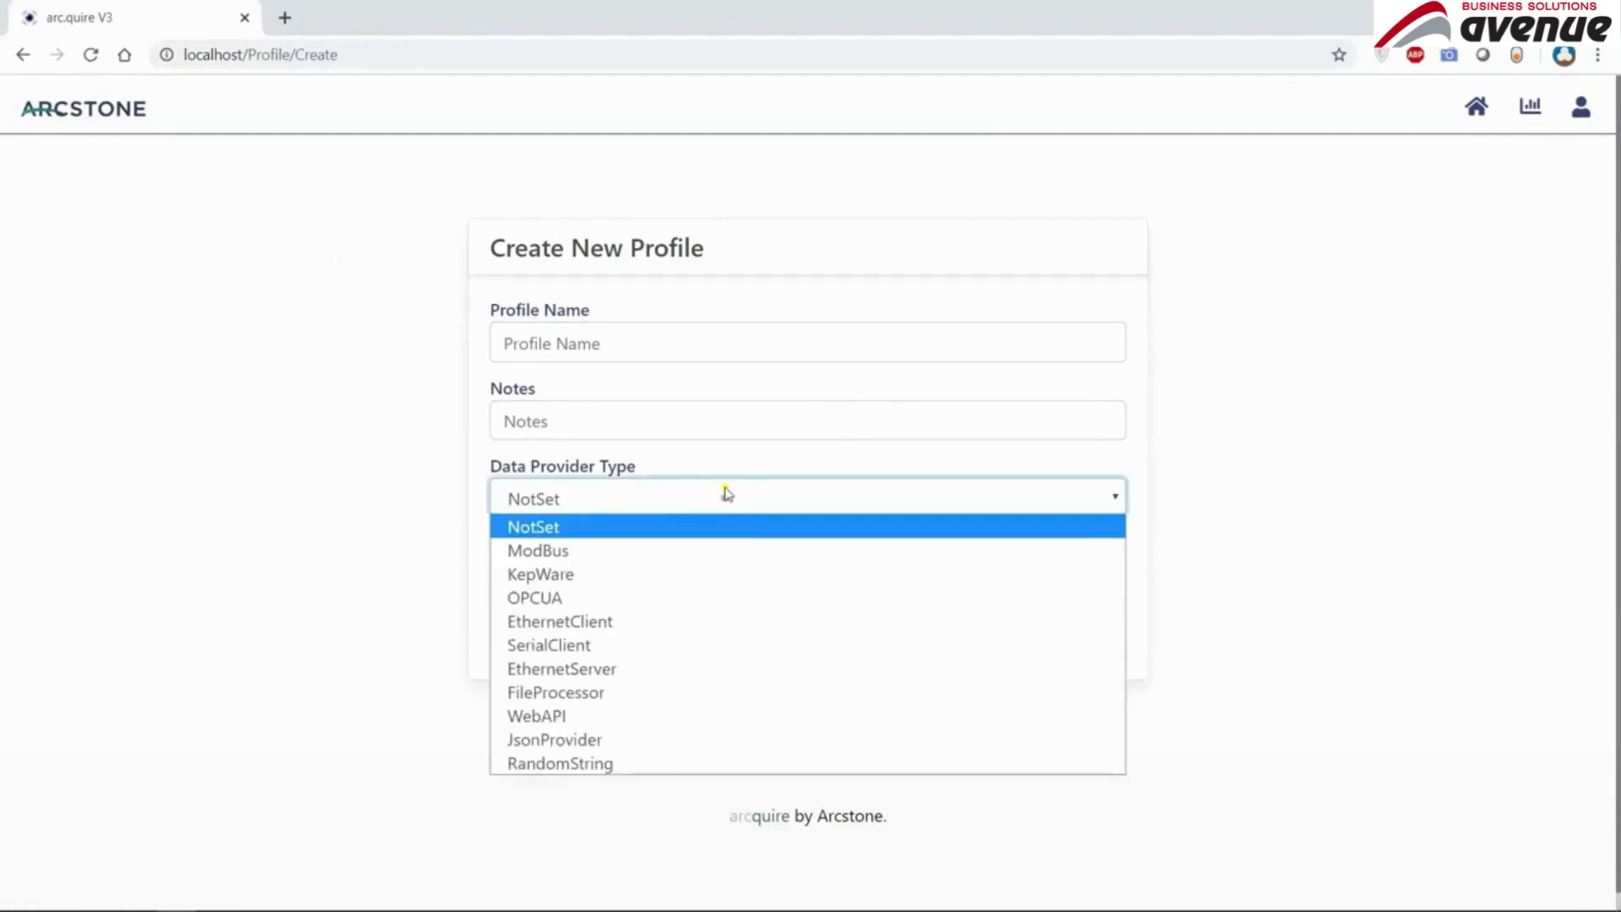
{"action": "left_click", "coordinate": [635, 550]}
{"action": "left_click", "coordinate": [605, 572]}
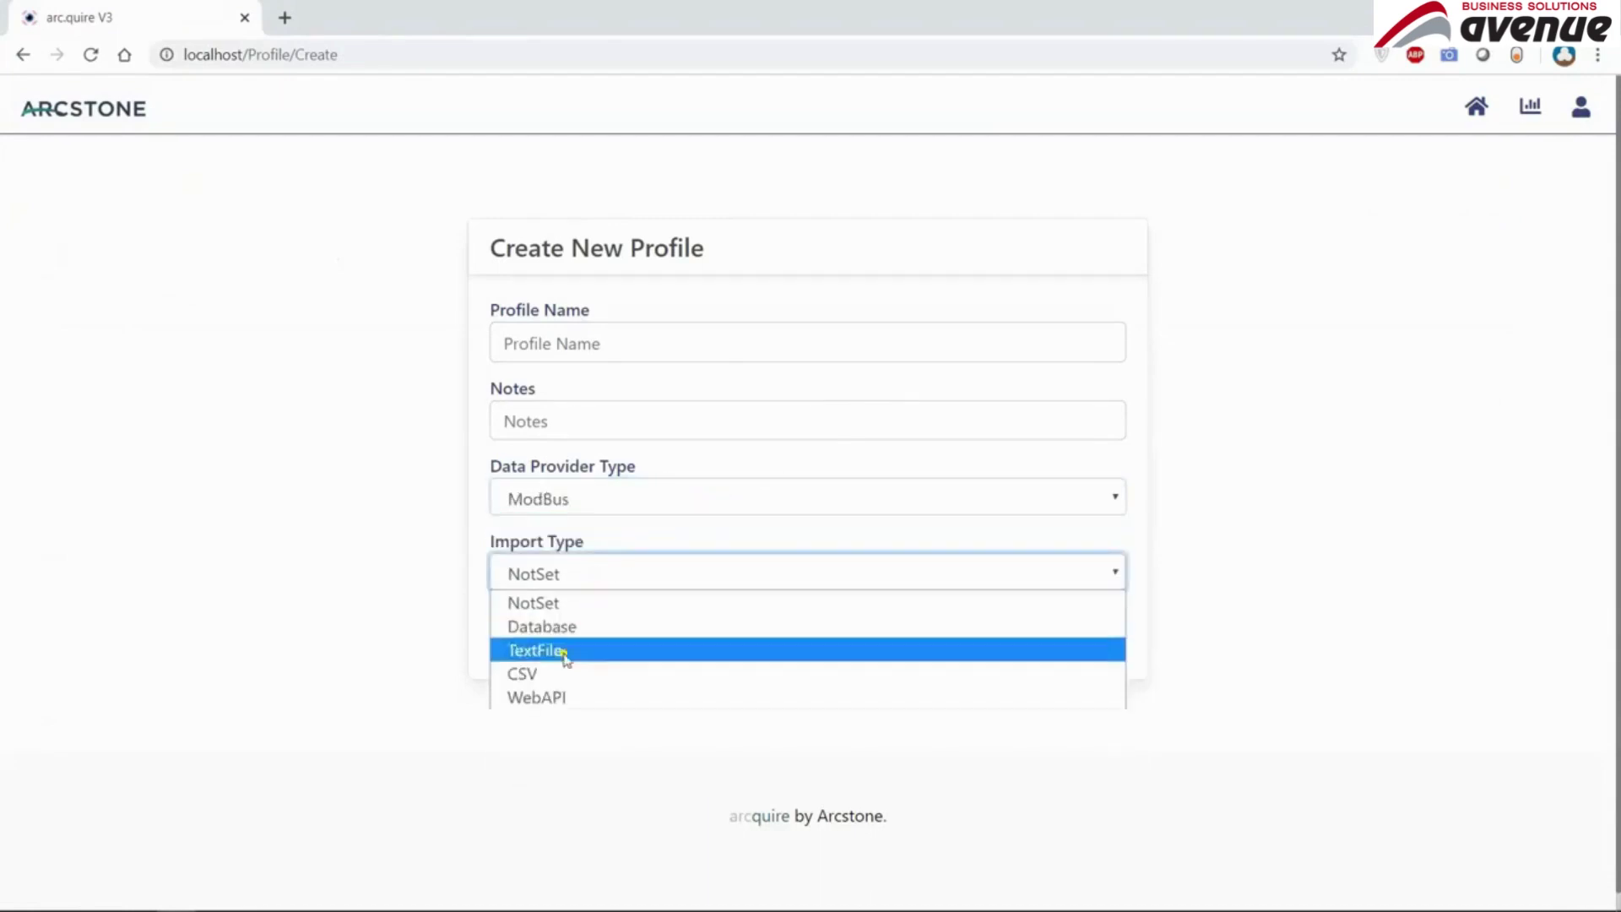
{"action": "left_click", "coordinate": [644, 697]}
{"action": "left_click", "coordinate": [534, 345]}
{"action": "left_click", "coordinate": [553, 387]}
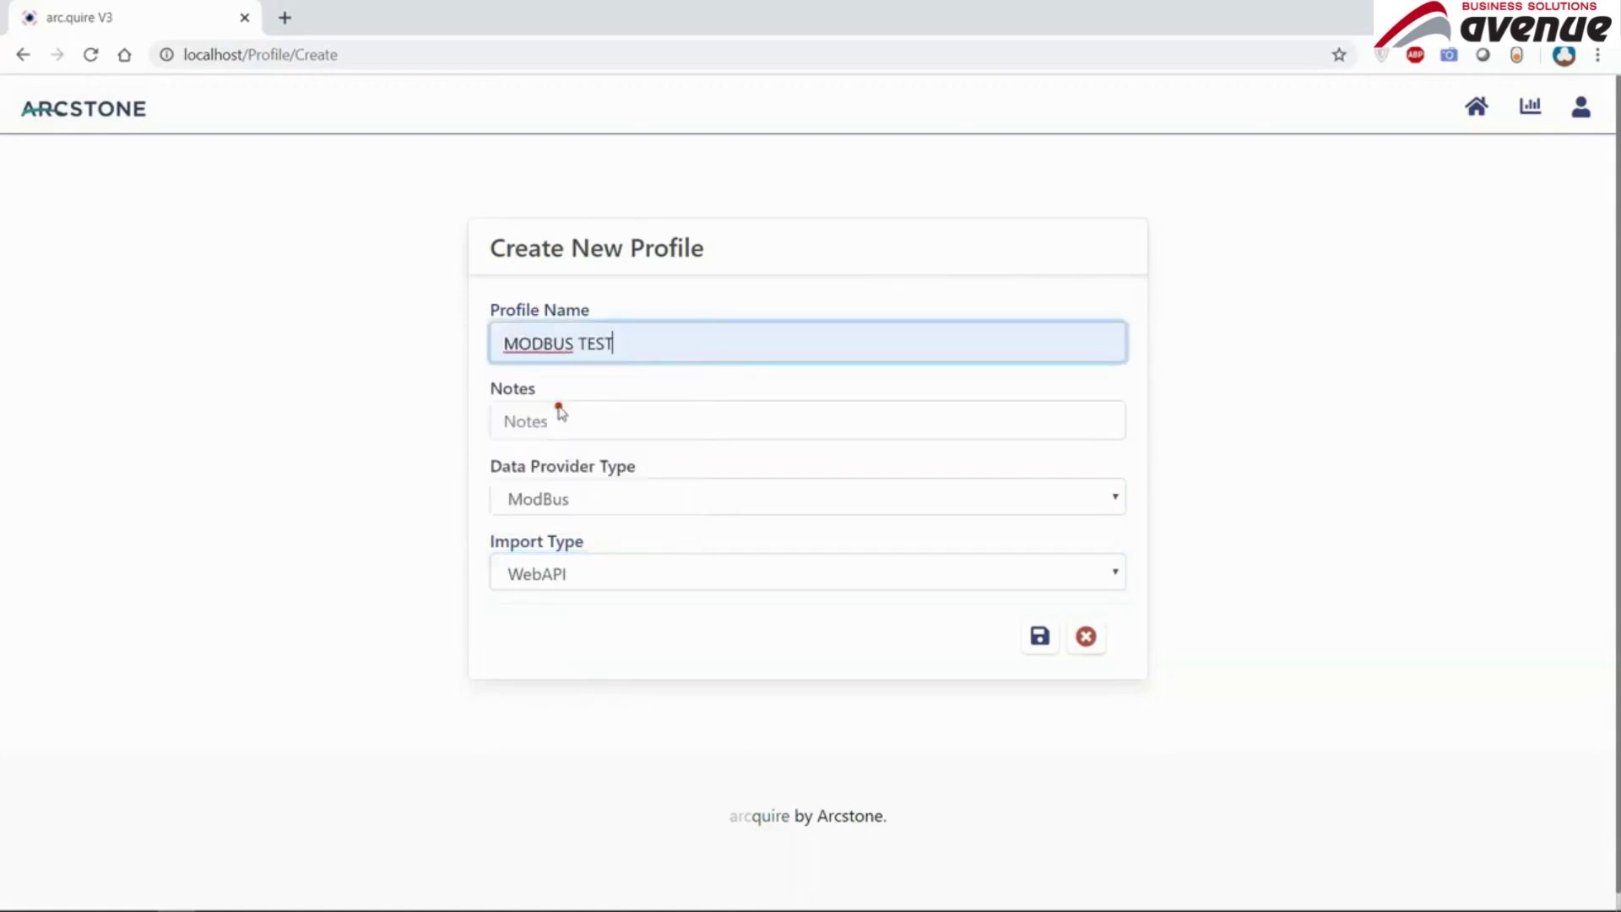
{"action": "left_click", "coordinate": [561, 422]}
{"action": "left_click", "coordinate": [595, 468]}
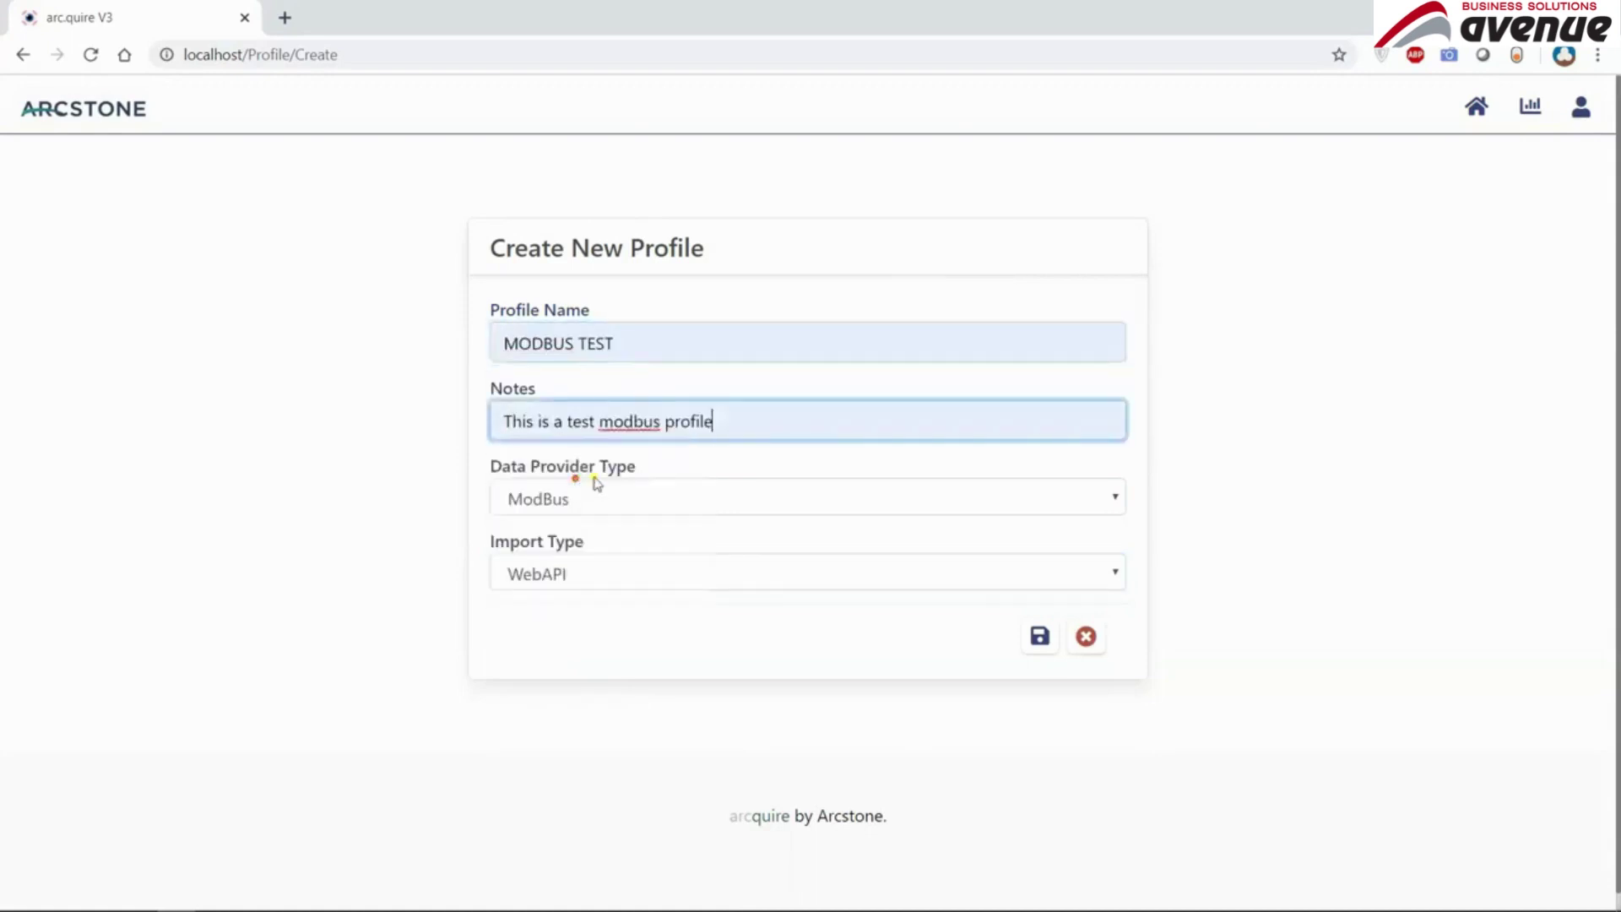
{"action": "left_click", "coordinate": [1041, 637]}
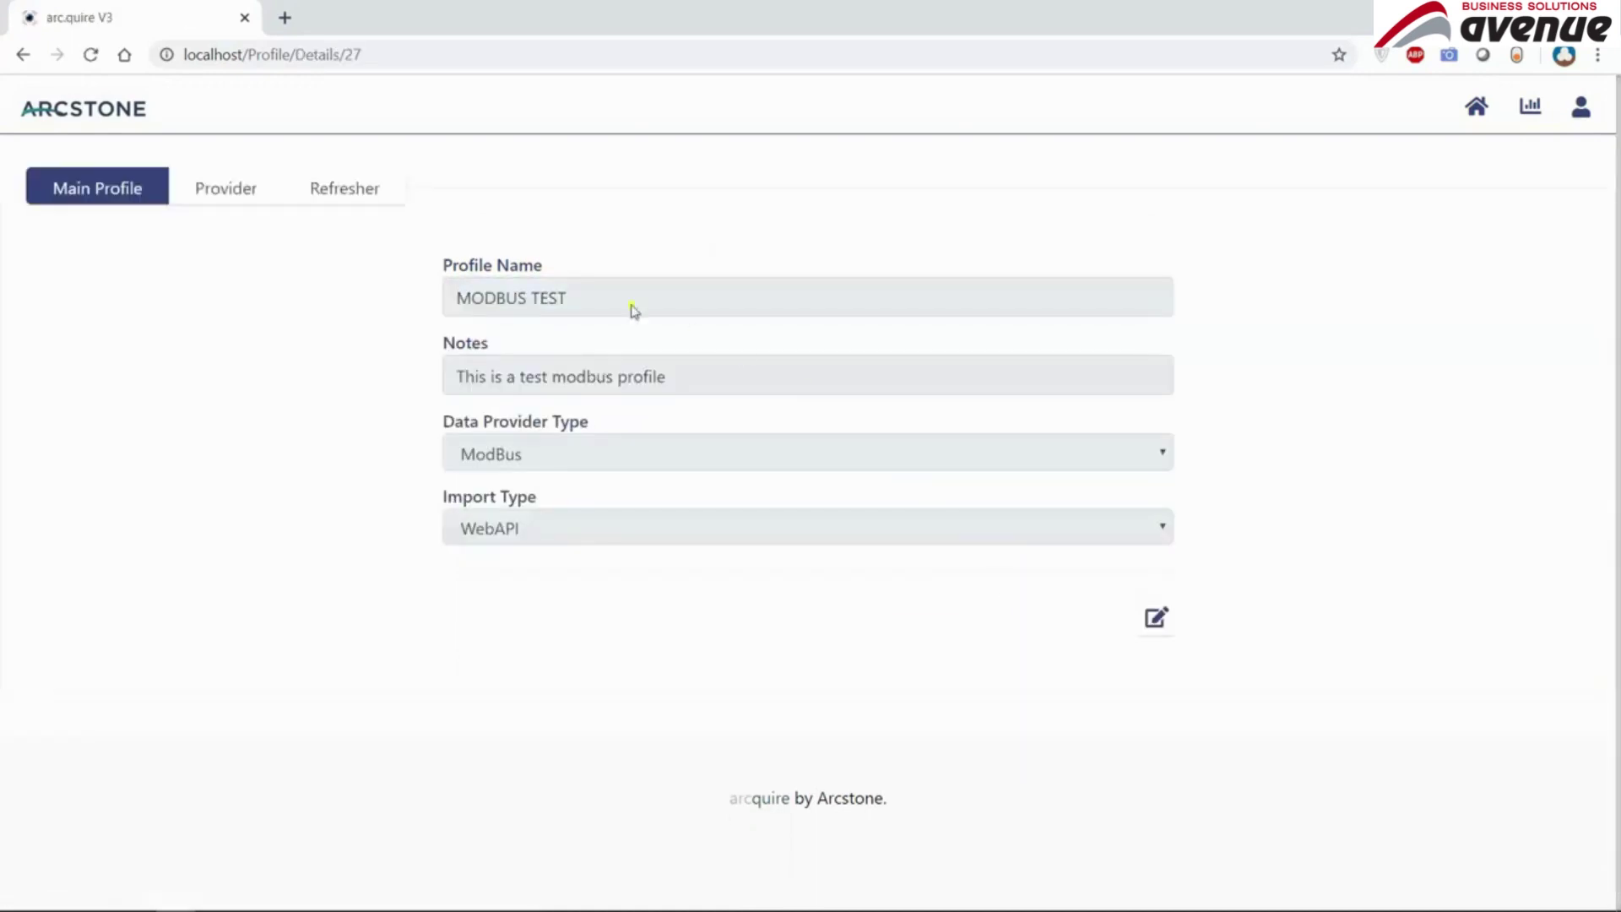
- Open the MODBUS TEST profile's provider settings for editing and test the connection
{"action": "left_click", "coordinate": [240, 199]}
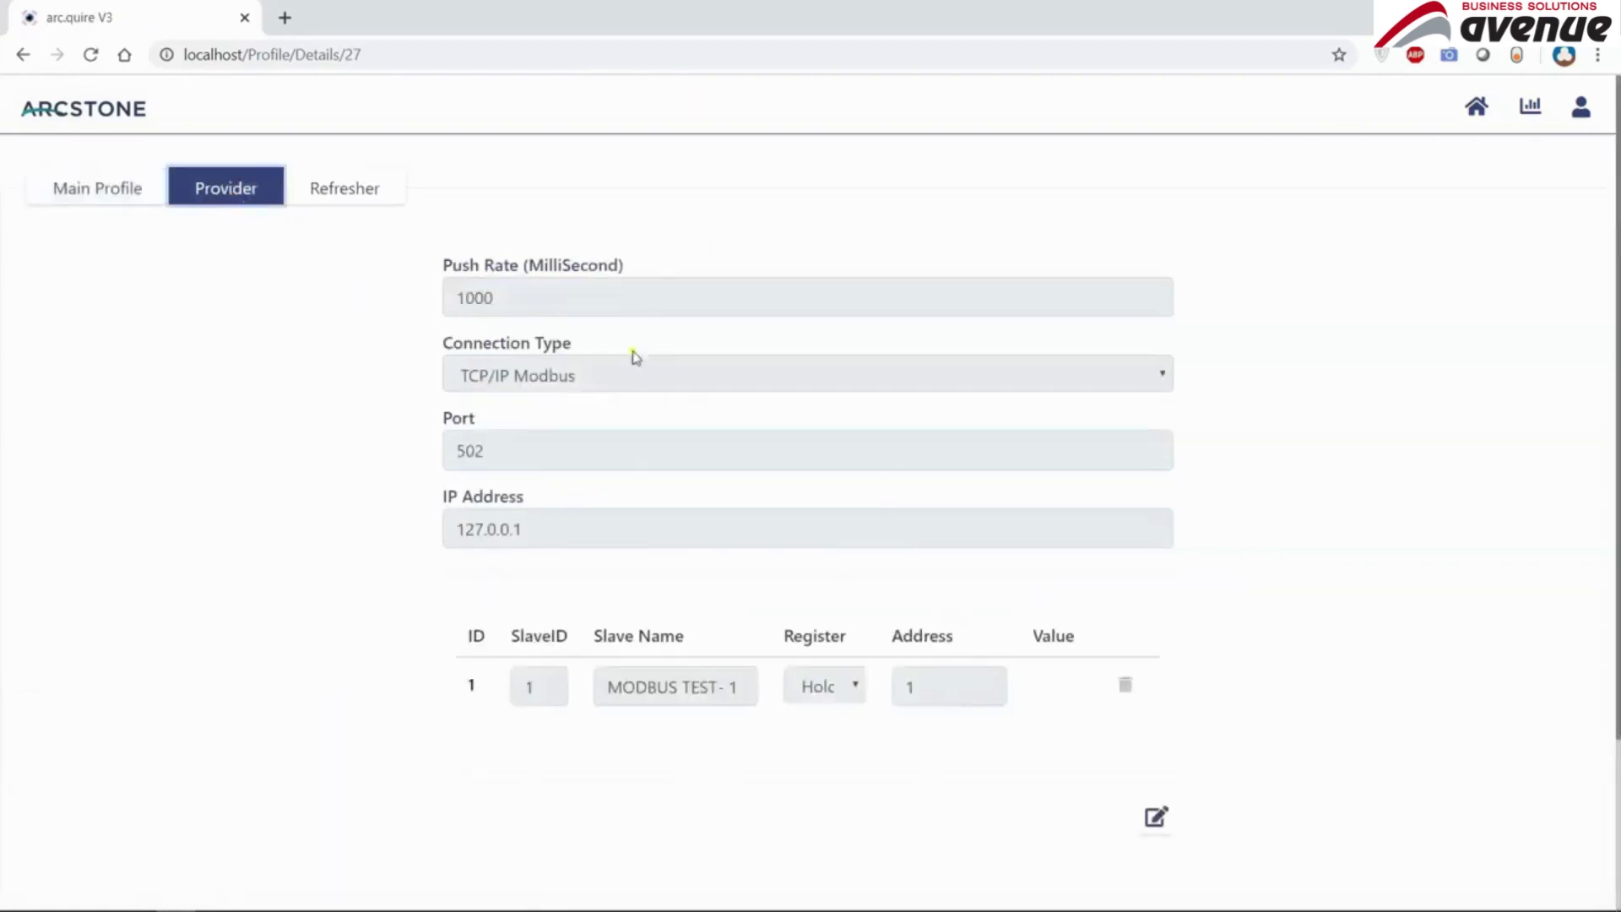
{"action": "left_click", "coordinate": [1156, 816]}
{"action": "scroll", "coordinate": [858, 459], "scroll_direction": "down", "scroll_amount": 2}
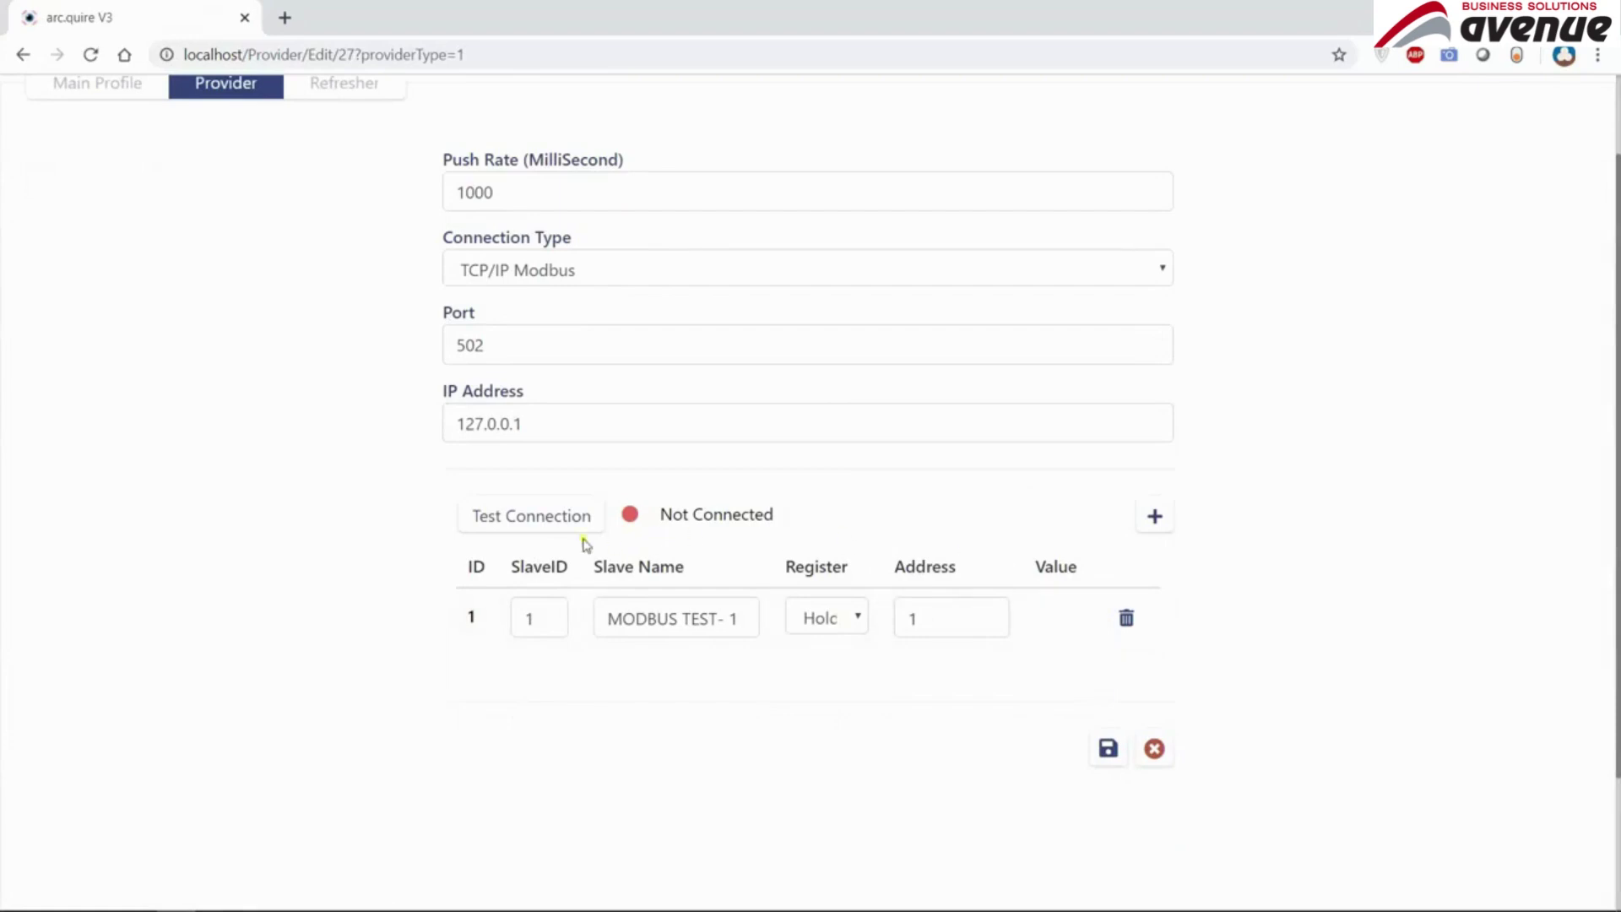
{"action": "left_click", "coordinate": [525, 530]}
{"action": "key", "text": "alt+Tab"}
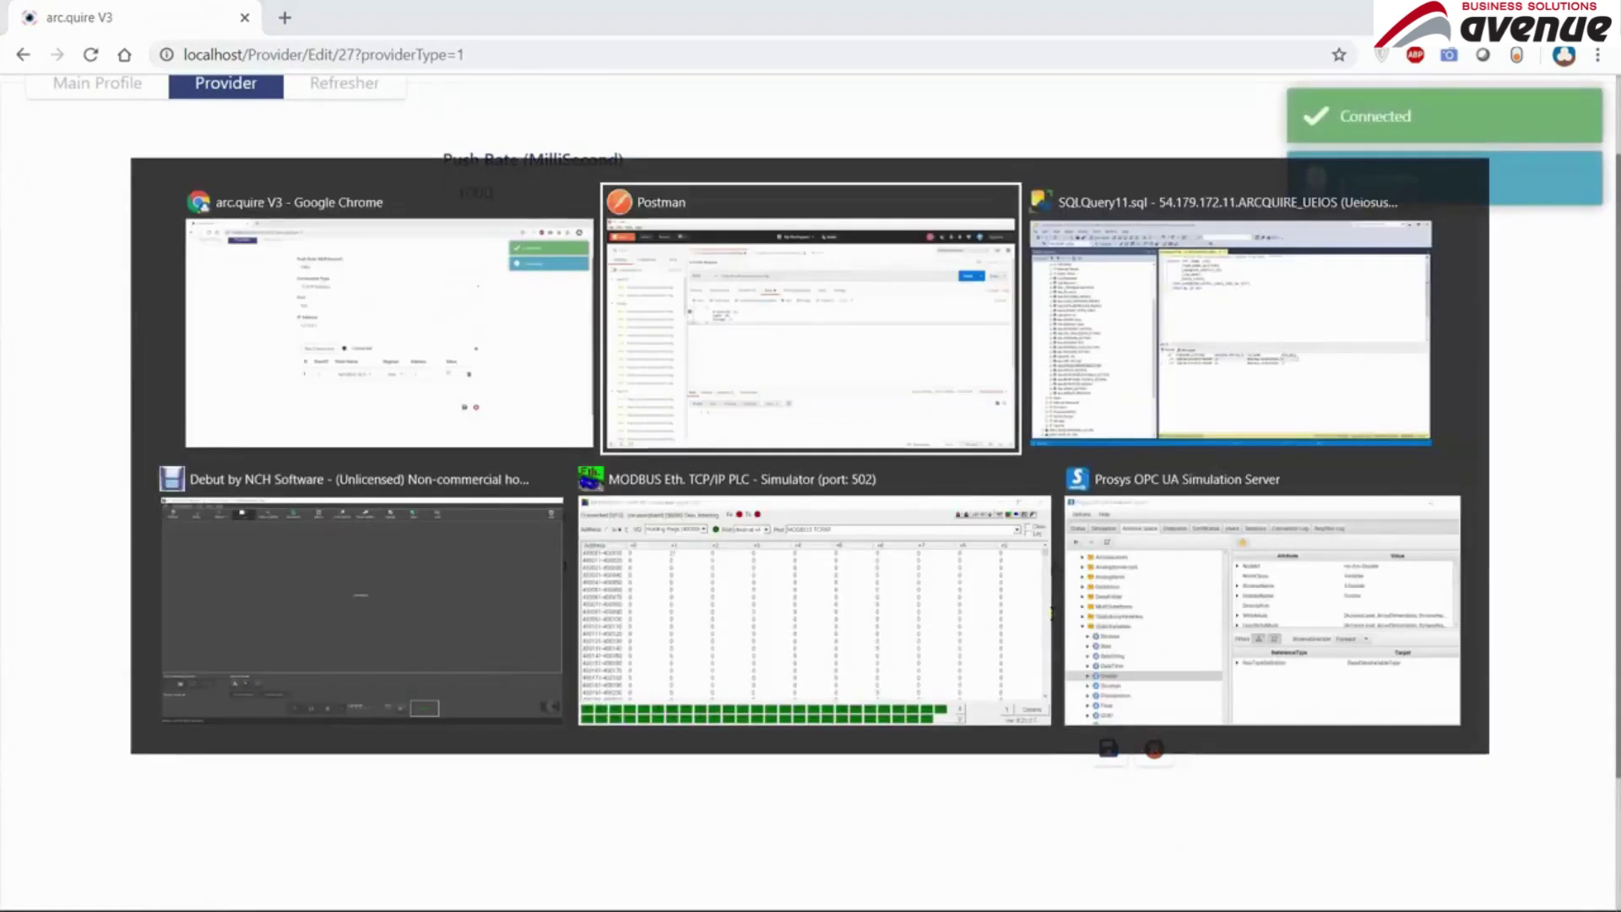
{"action": "key", "text": "alt+Tab"}
{"action": "key", "text": "alt+Tab"}
{"action": "key", "text": "alt+Tab"}
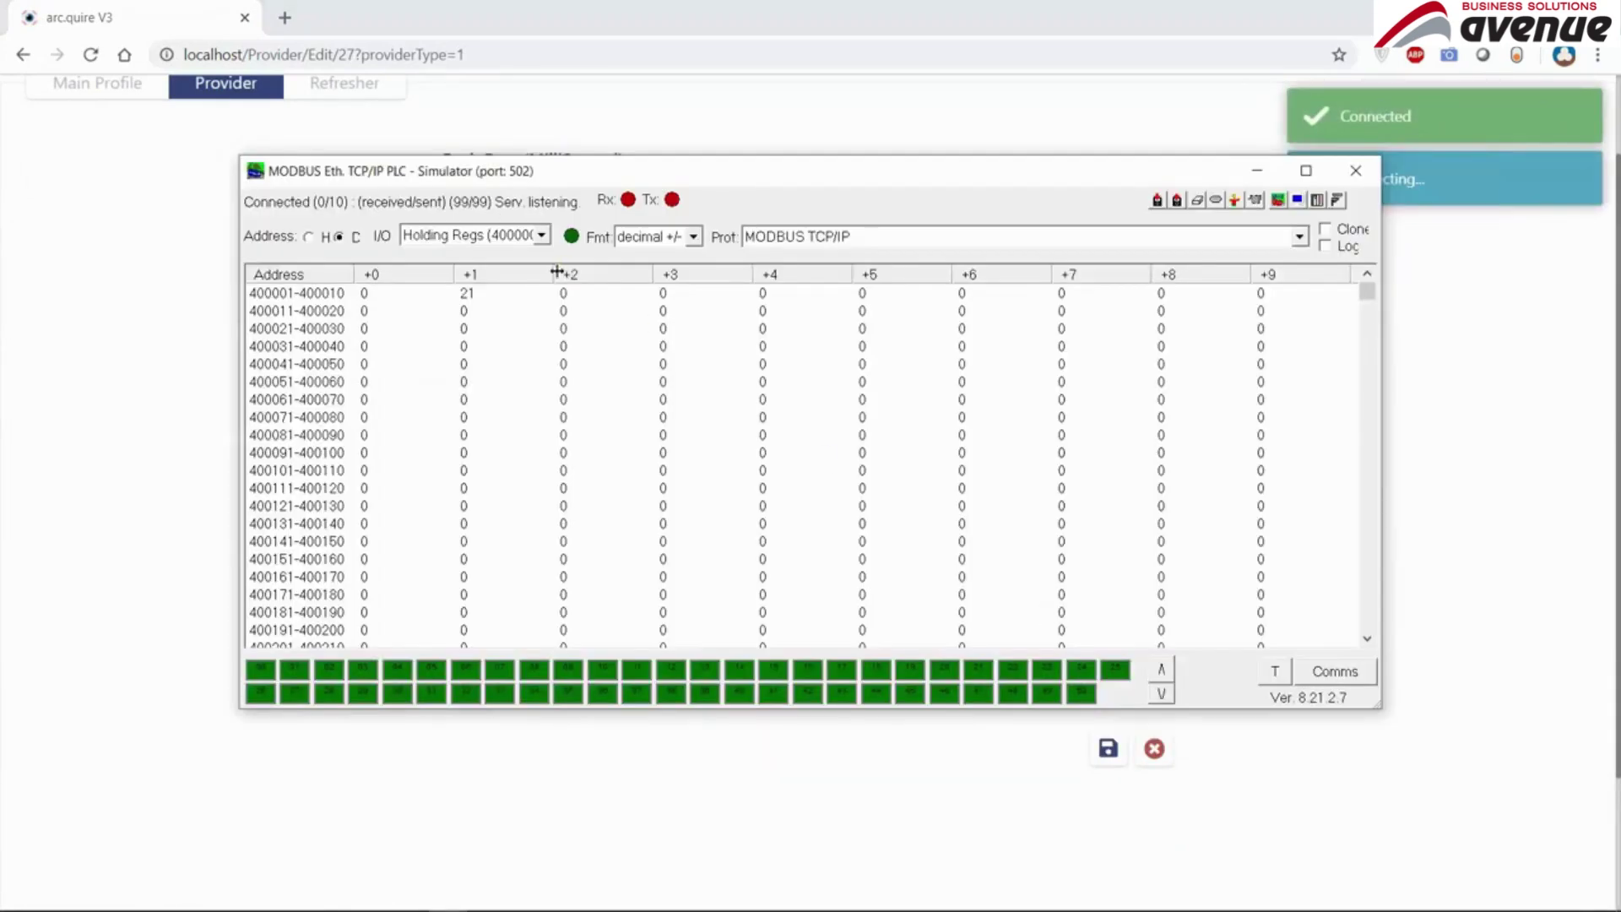
{"action": "double_click", "coordinate": [485, 298]}
{"action": "type", "text": "1"}
{"action": "left_click", "coordinate": [939, 431]}
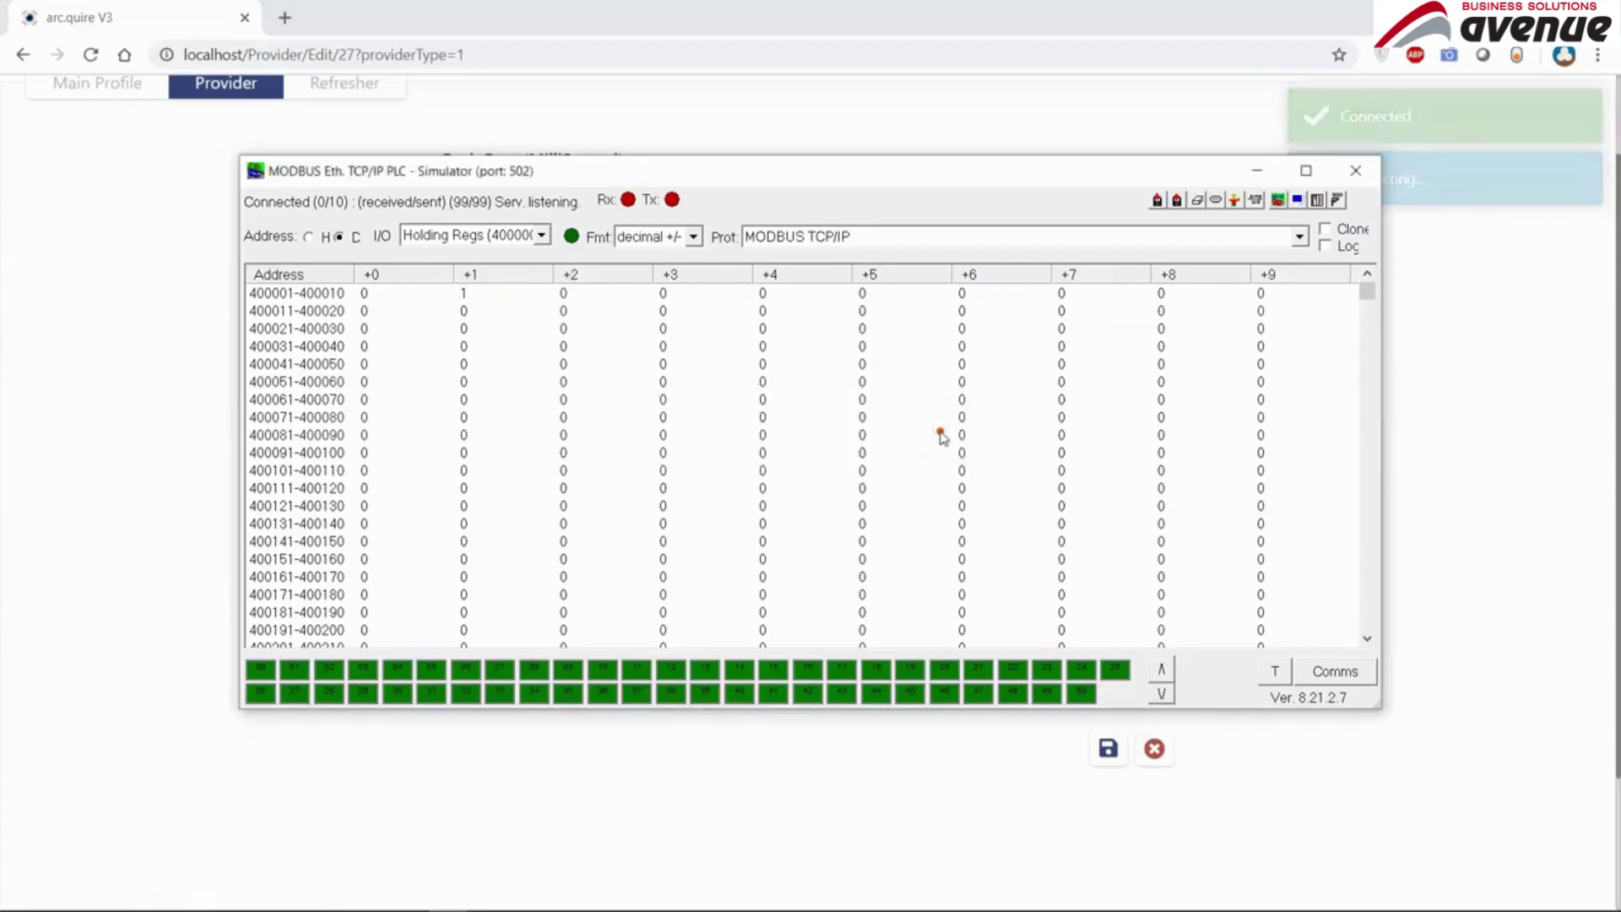
{"action": "left_click", "coordinate": [1539, 412]}
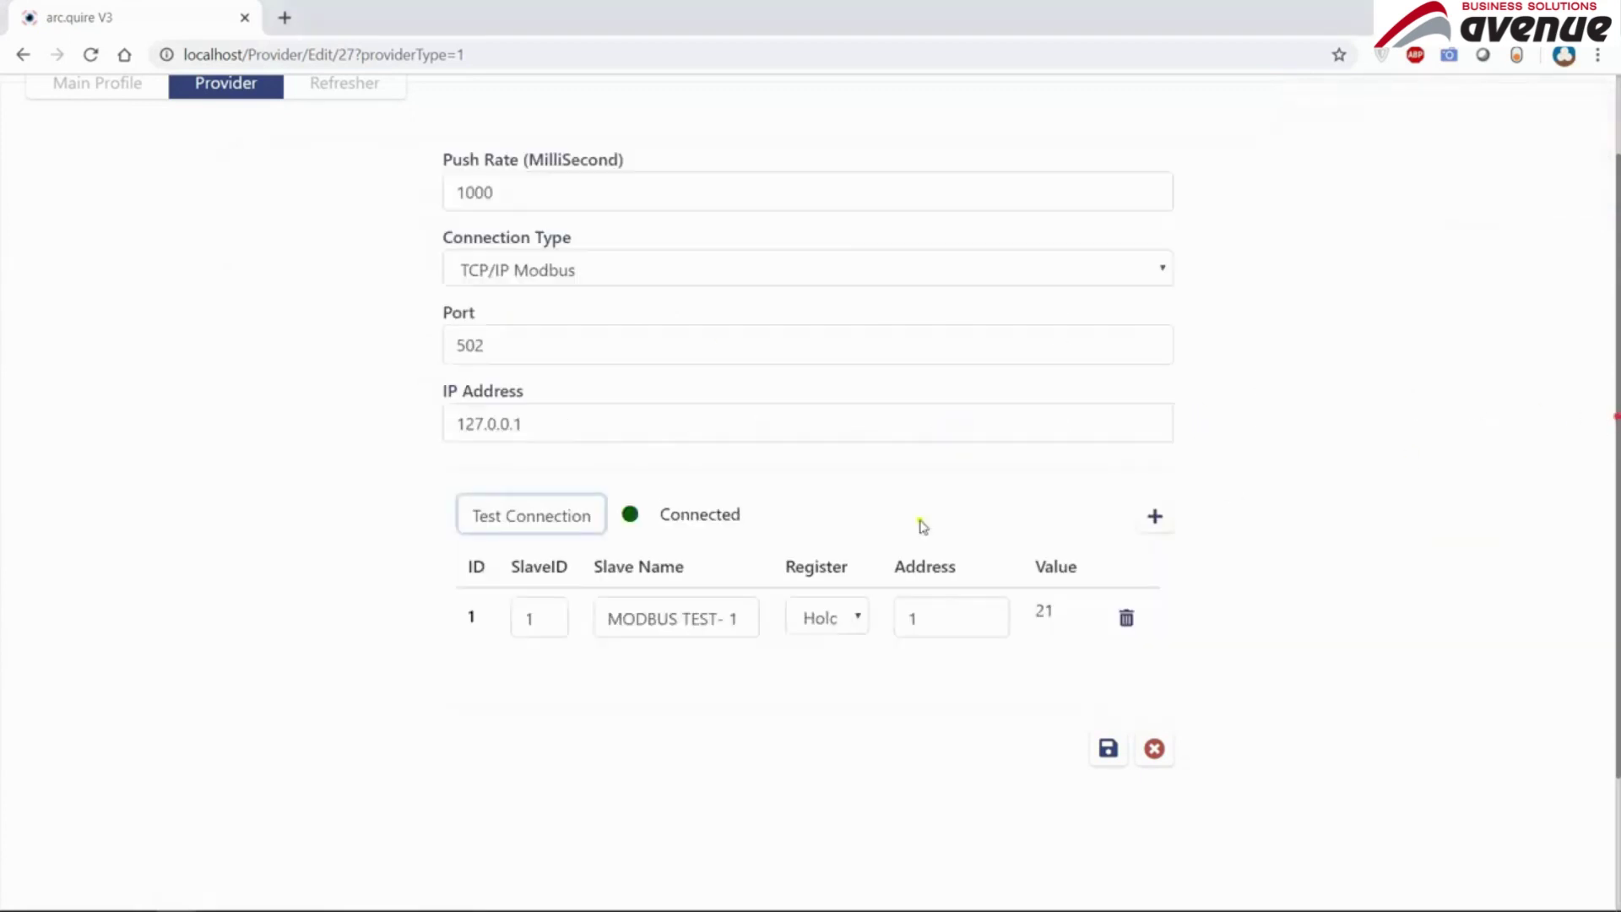
{"action": "left_click", "coordinate": [572, 519]}
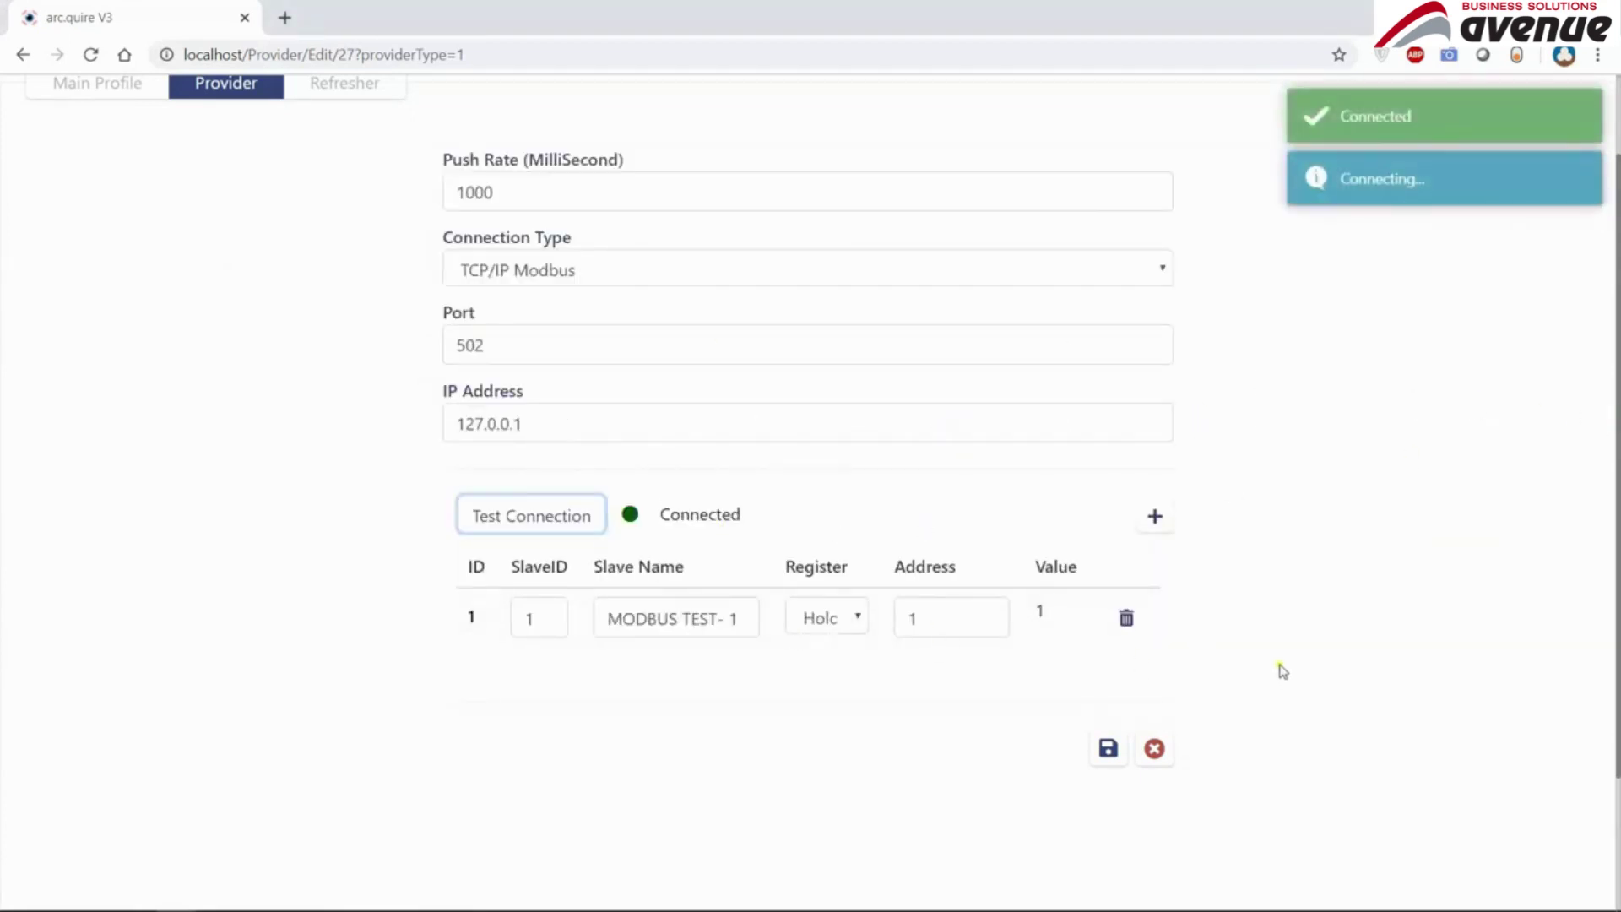
- Save the MODBUS TEST provider settings and open the profile's refresher settings for editing
{"action": "scroll", "coordinate": [611, 428], "scroll_direction": "up", "scroll_amount": 2}
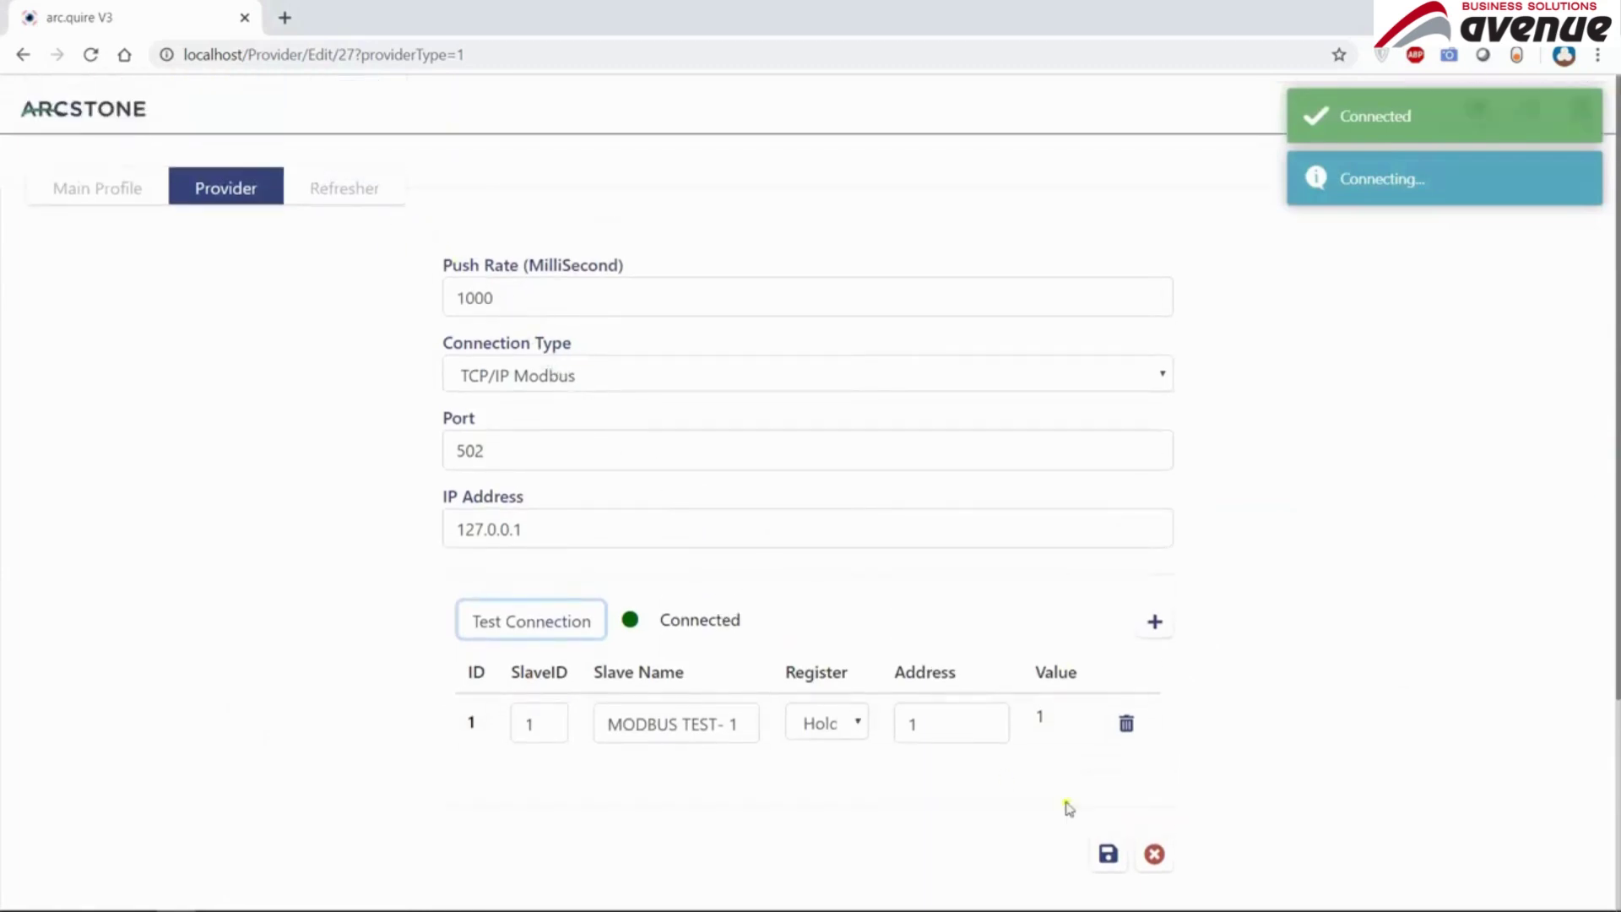
{"action": "left_click", "coordinate": [1108, 853]}
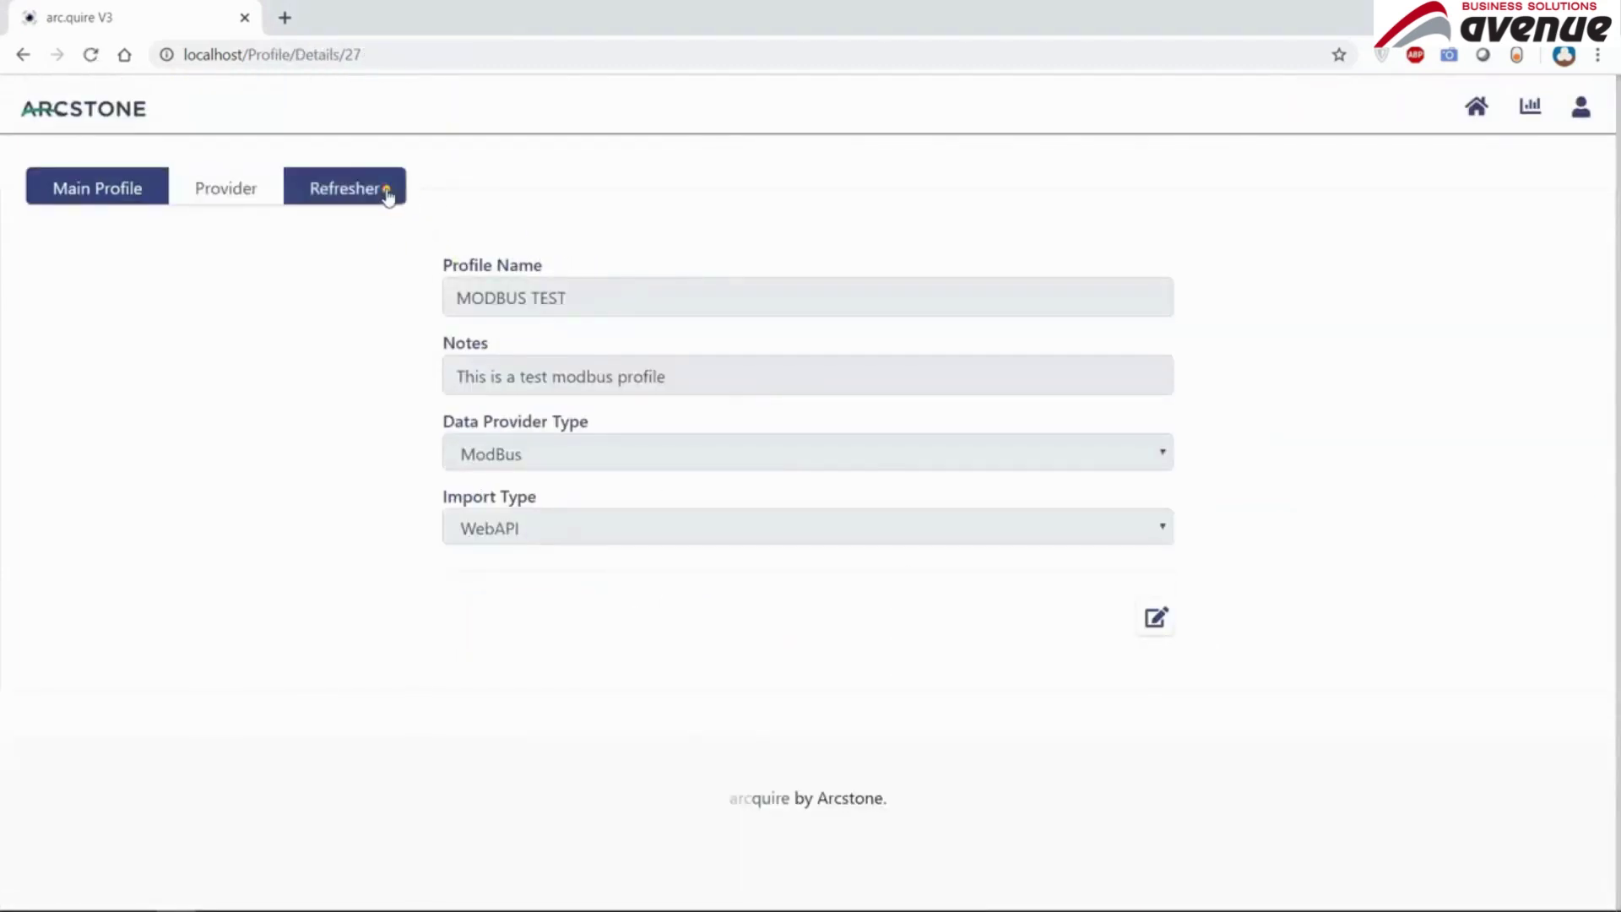
{"action": "left_click", "coordinate": [388, 196]}
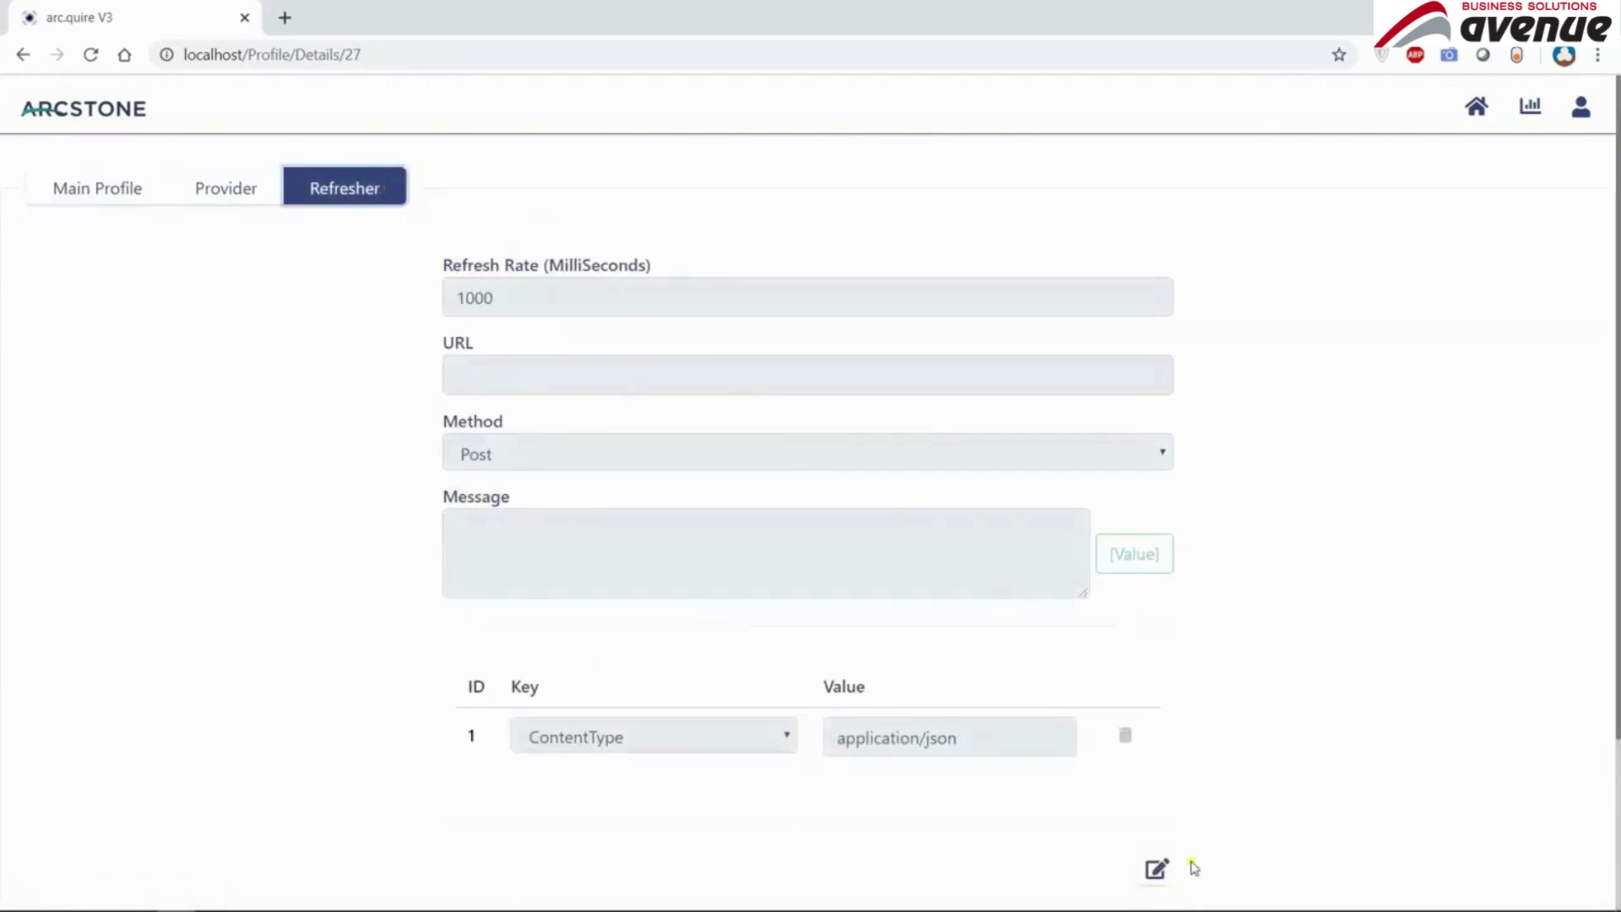
{"action": "left_click", "coordinate": [1157, 870]}
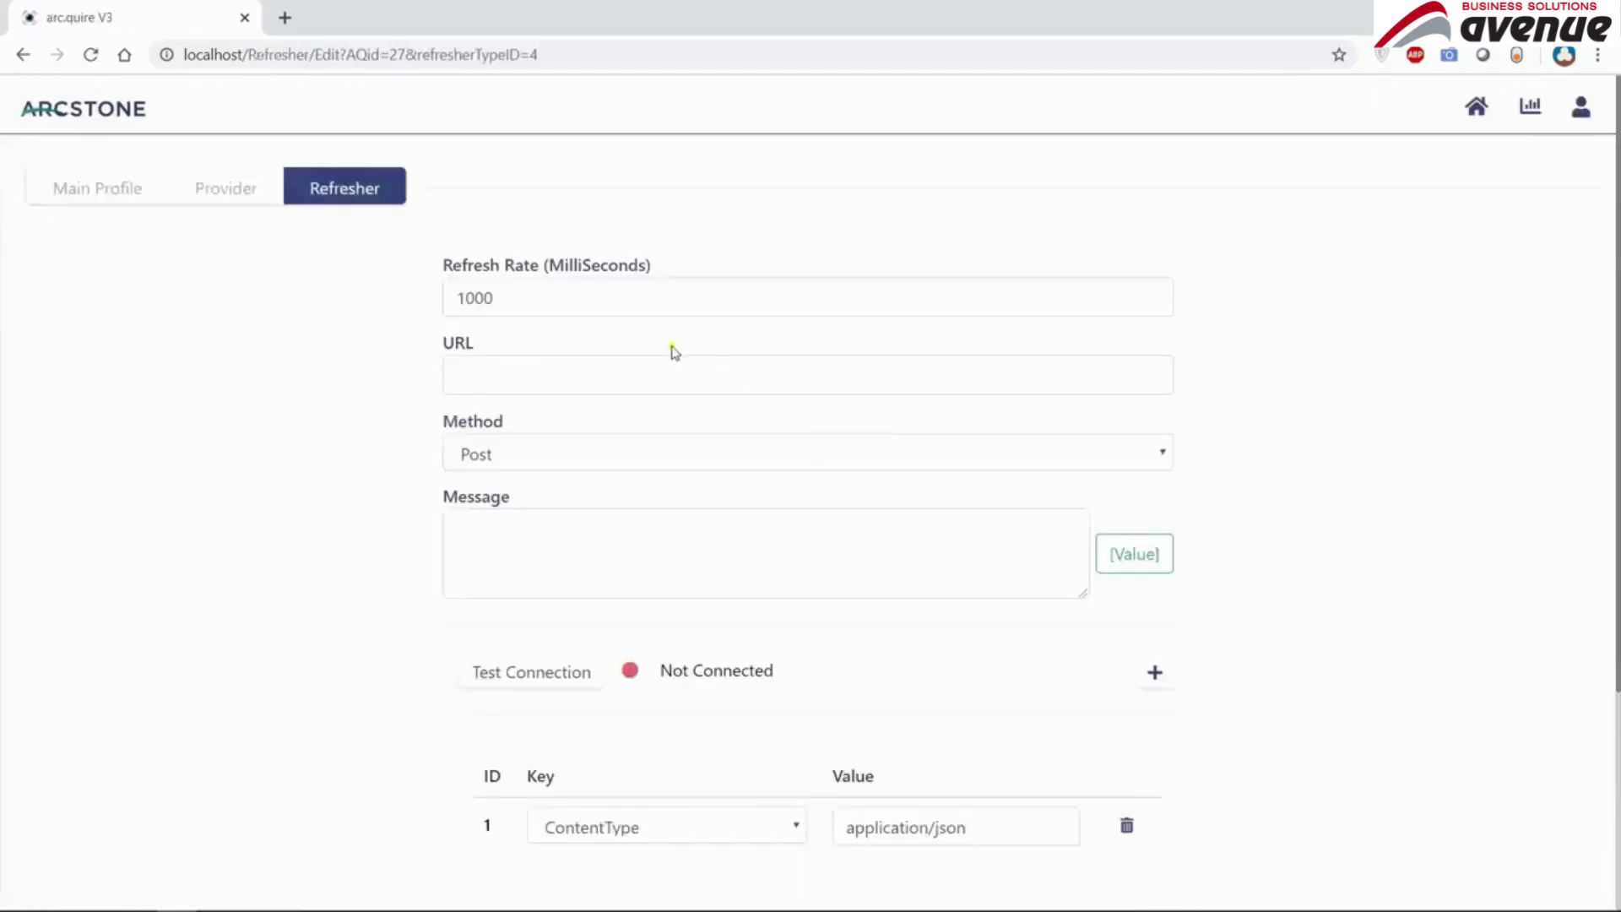
{"action": "scroll", "coordinate": [684, 363], "scroll_direction": "down", "scroll_amount": 2}
{"action": "double_click", "coordinate": [465, 201]}
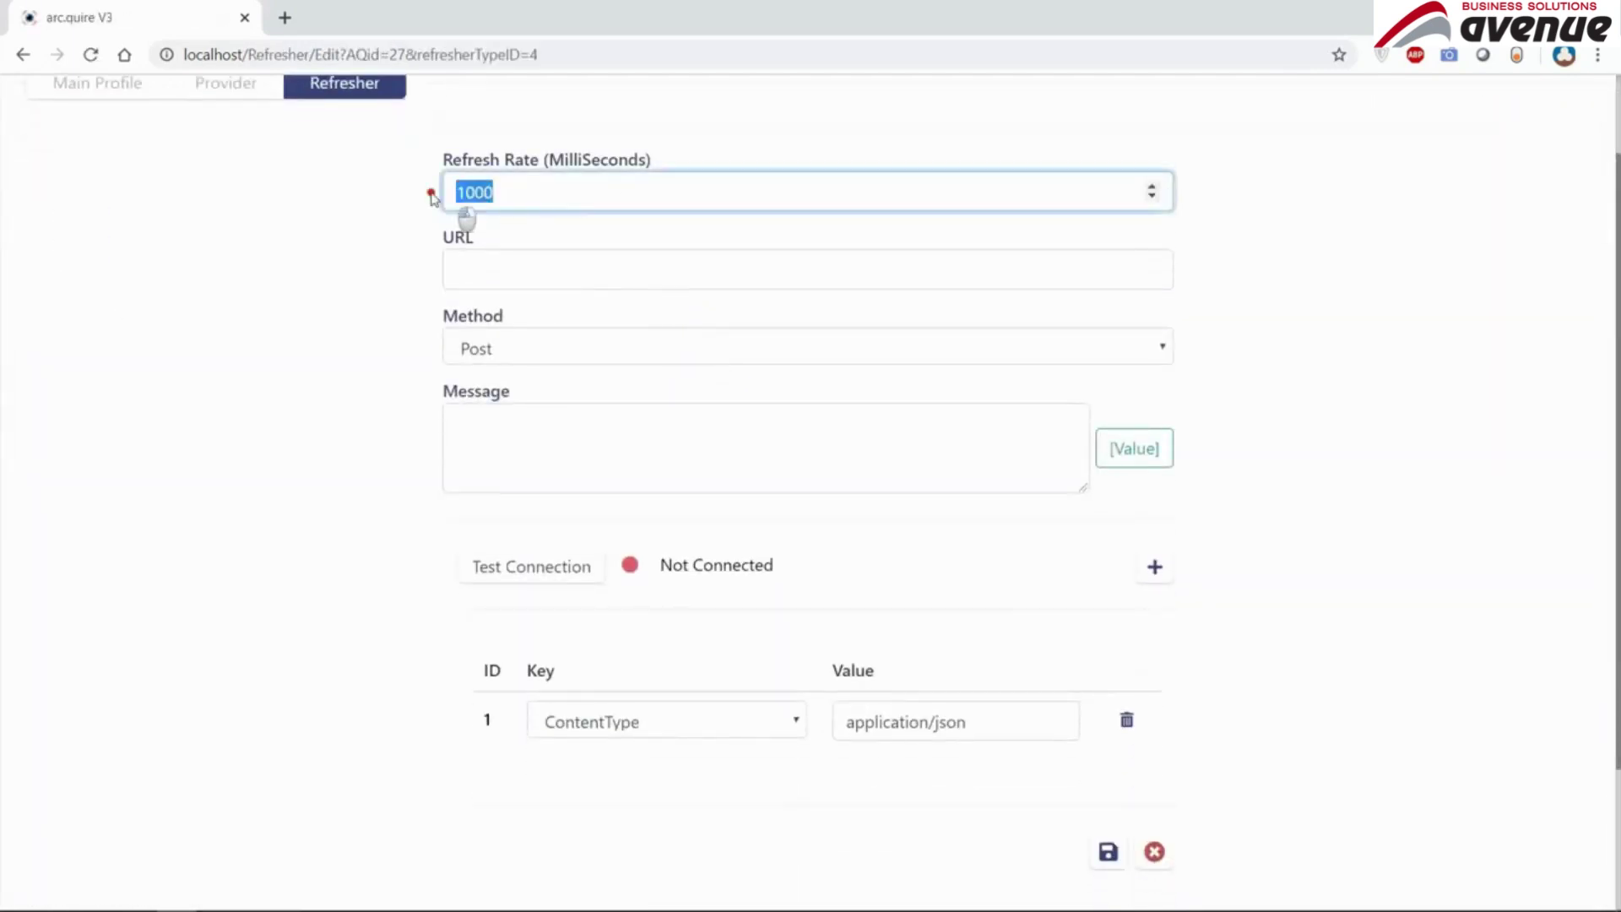
{"action": "left_click", "coordinate": [501, 280]}
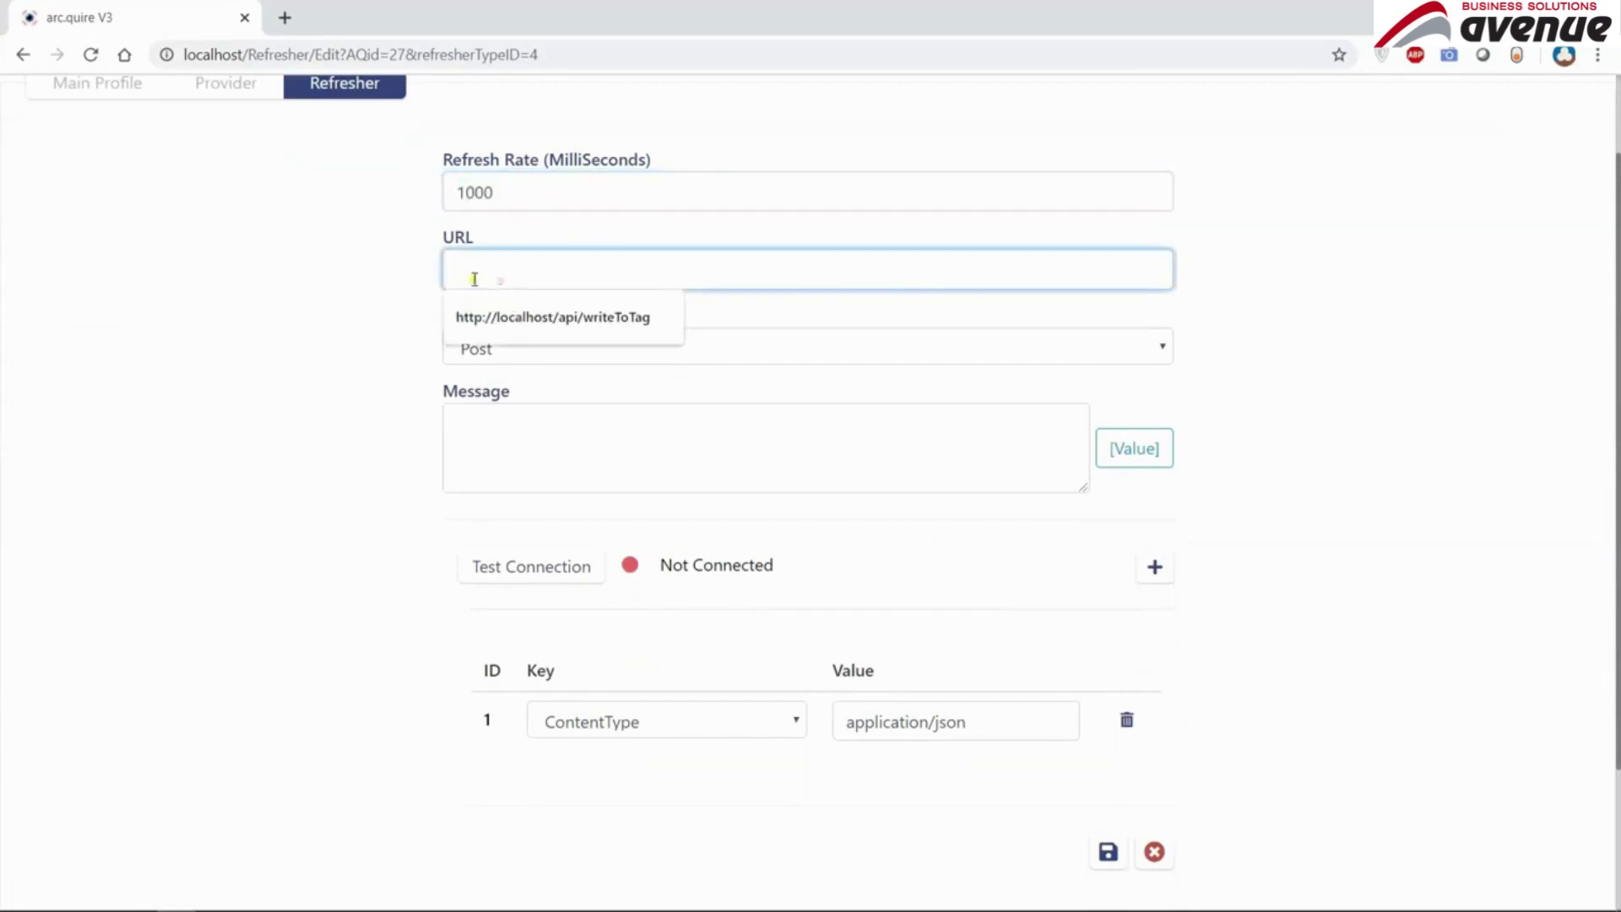
{"action": "left_click", "coordinate": [609, 325]}
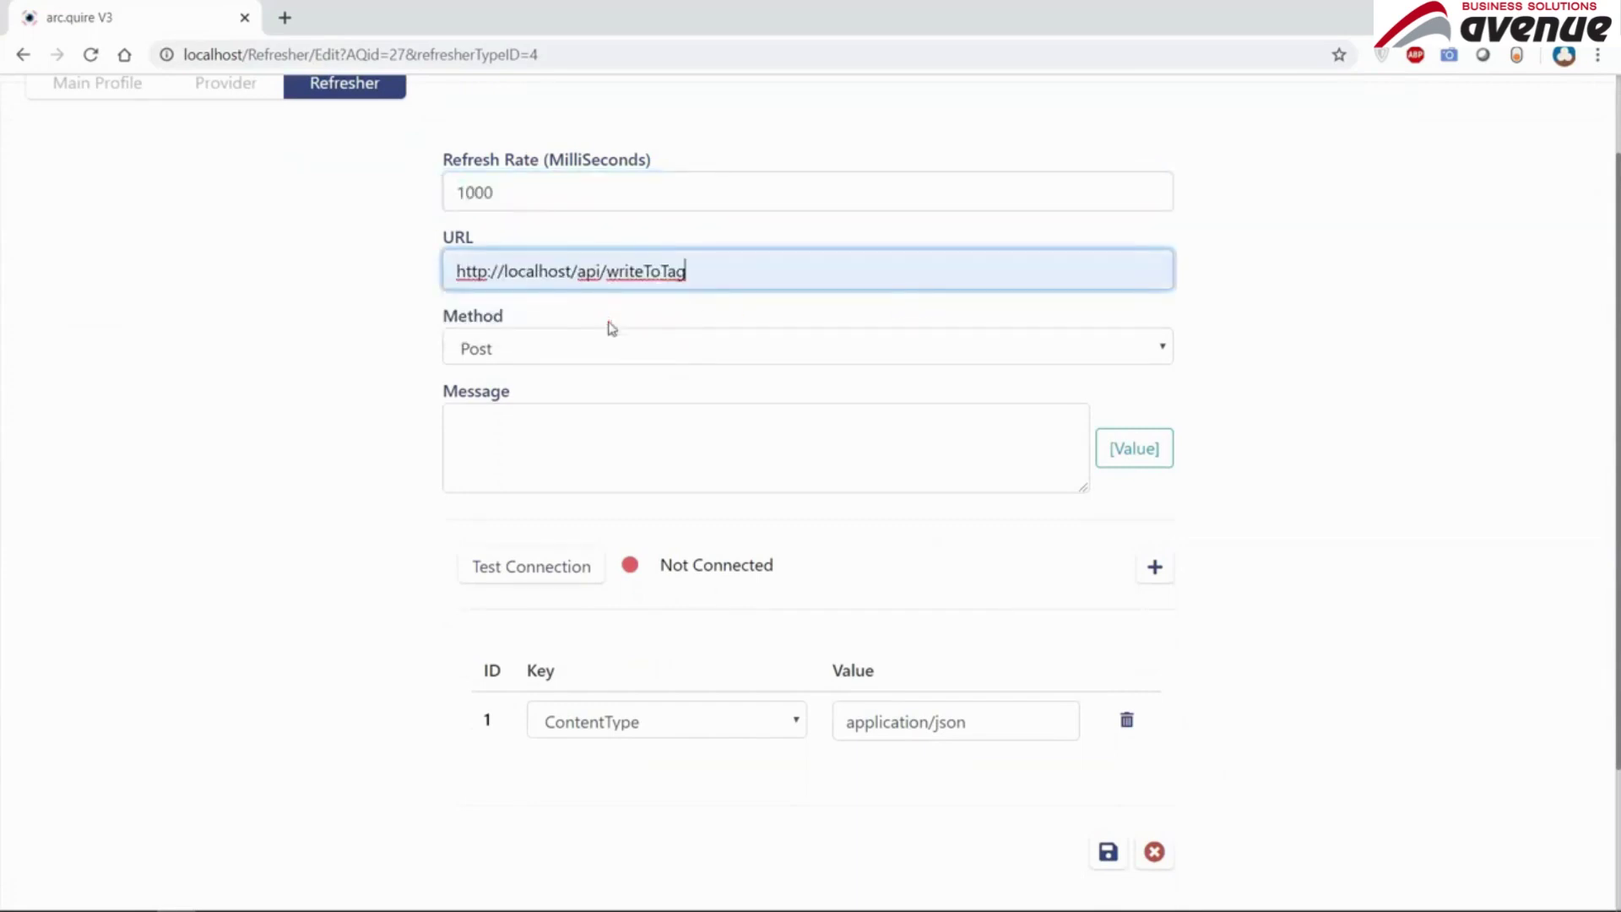
{"action": "left_click", "coordinate": [539, 347]}
{"action": "left_click", "coordinate": [523, 396]}
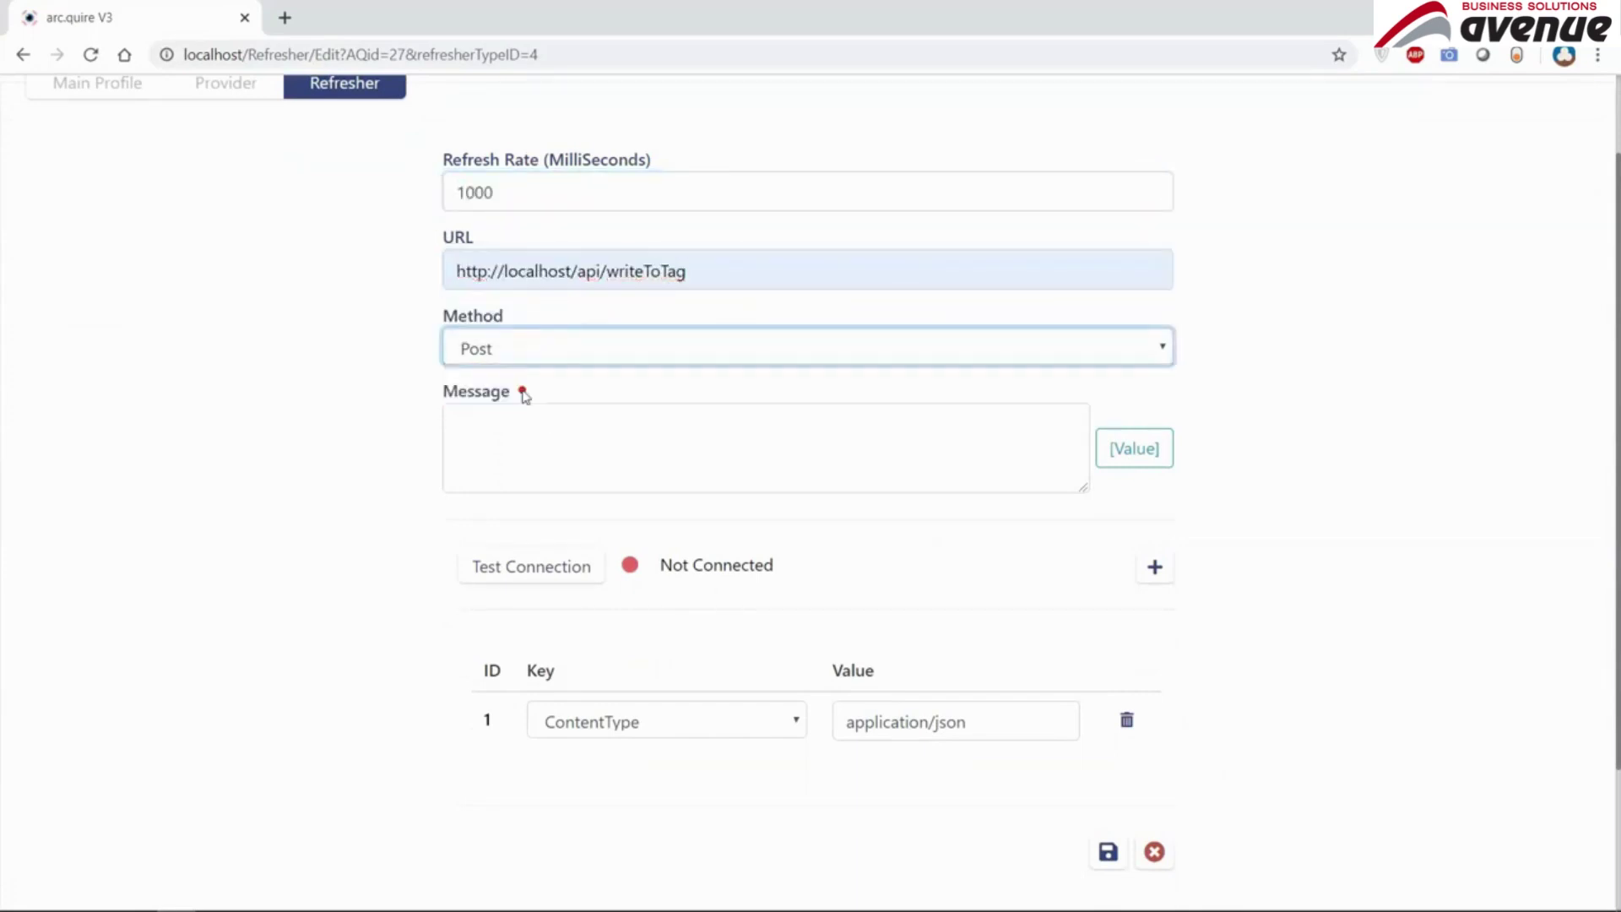
- Copy the JSON request body with arcquireID 22 and TagID 20 from Postman into the refresher's message in arc.quire
{"action": "left_click", "coordinate": [515, 435]}
{"action": "key", "text": "alt+Tab"}
{"action": "key", "text": "alt+Tab"}
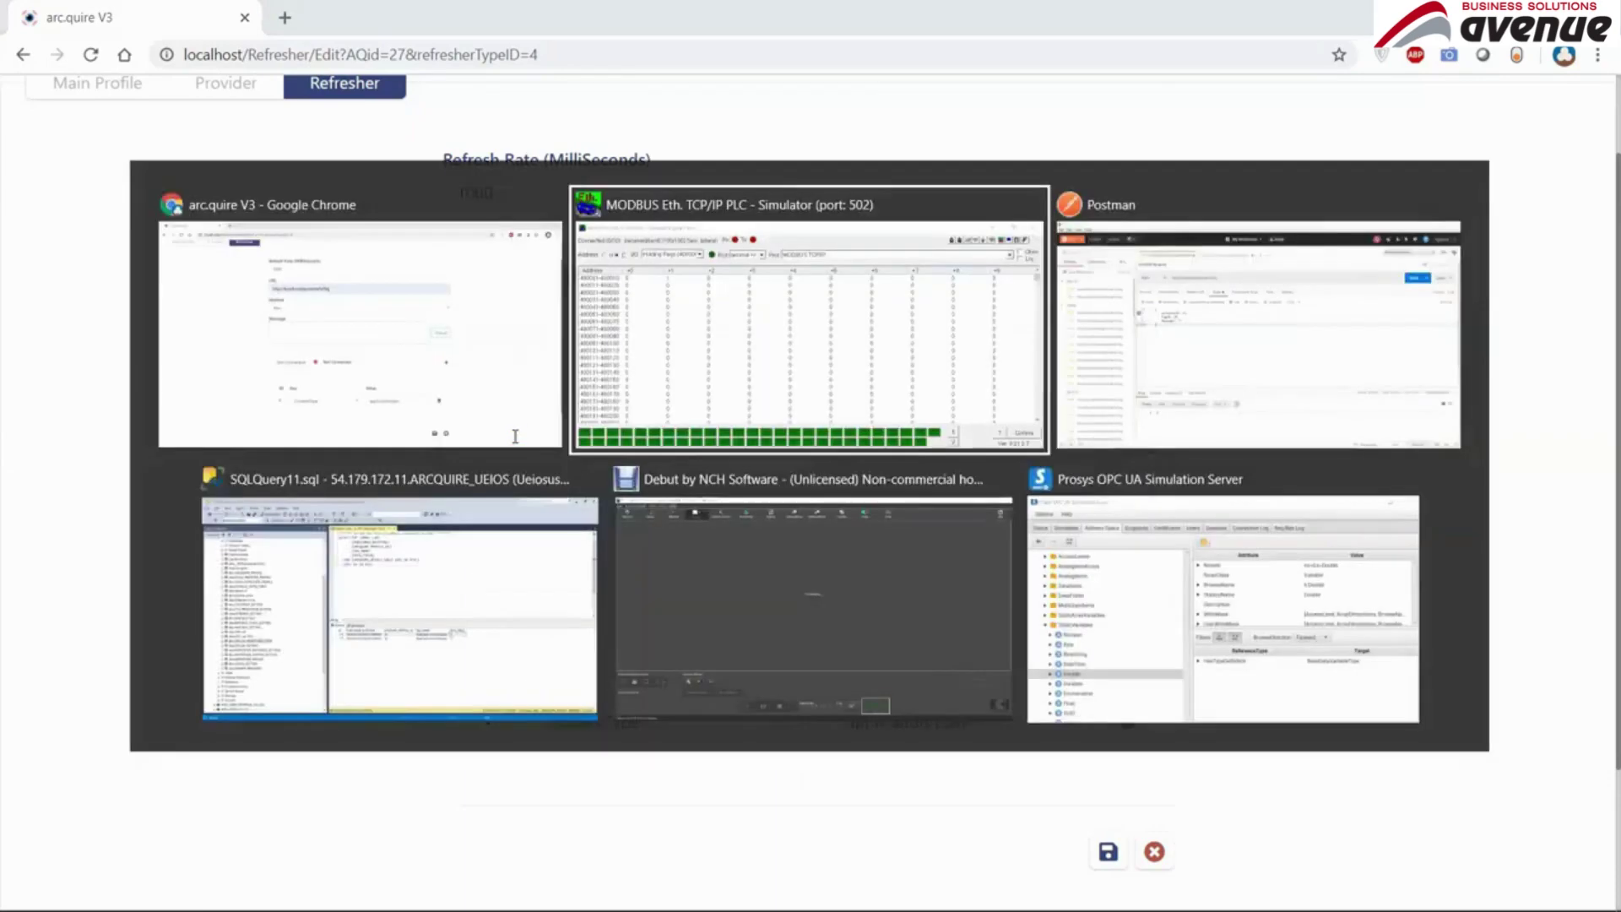
{"action": "key", "text": "ctrl+a"}
{"action": "key", "text": "ctrl+c"}
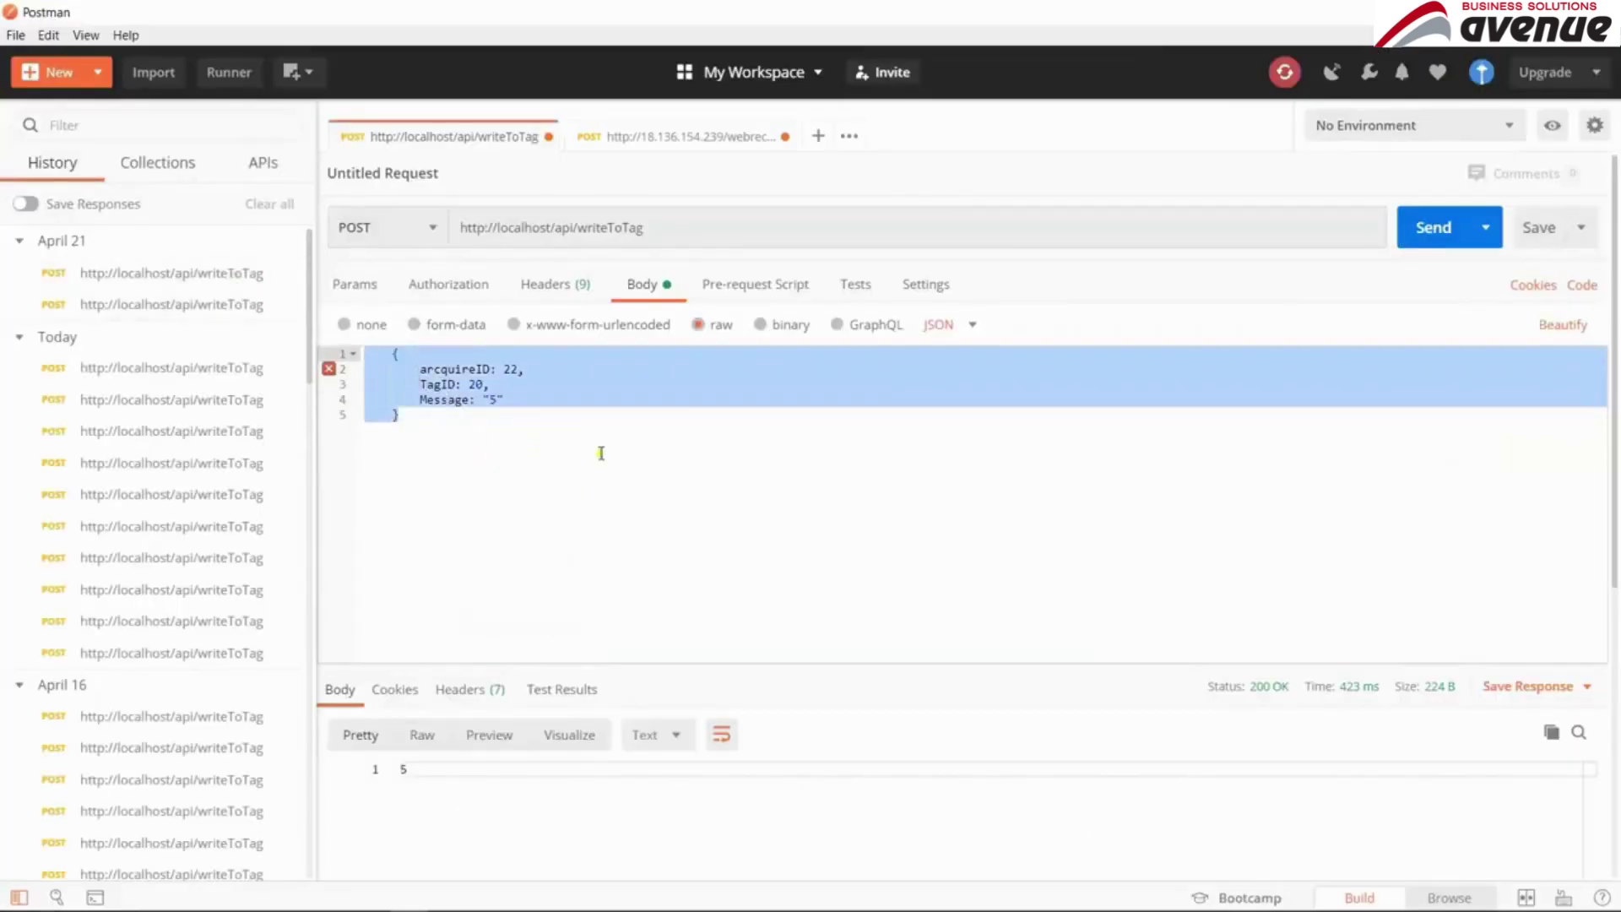
{"action": "key", "text": "alt+Tab"}
{"action": "key", "text": "ctrl+v"}
{"action": "scroll", "coordinate": [608, 443], "scroll_direction": "up", "scroll_amount": 2}
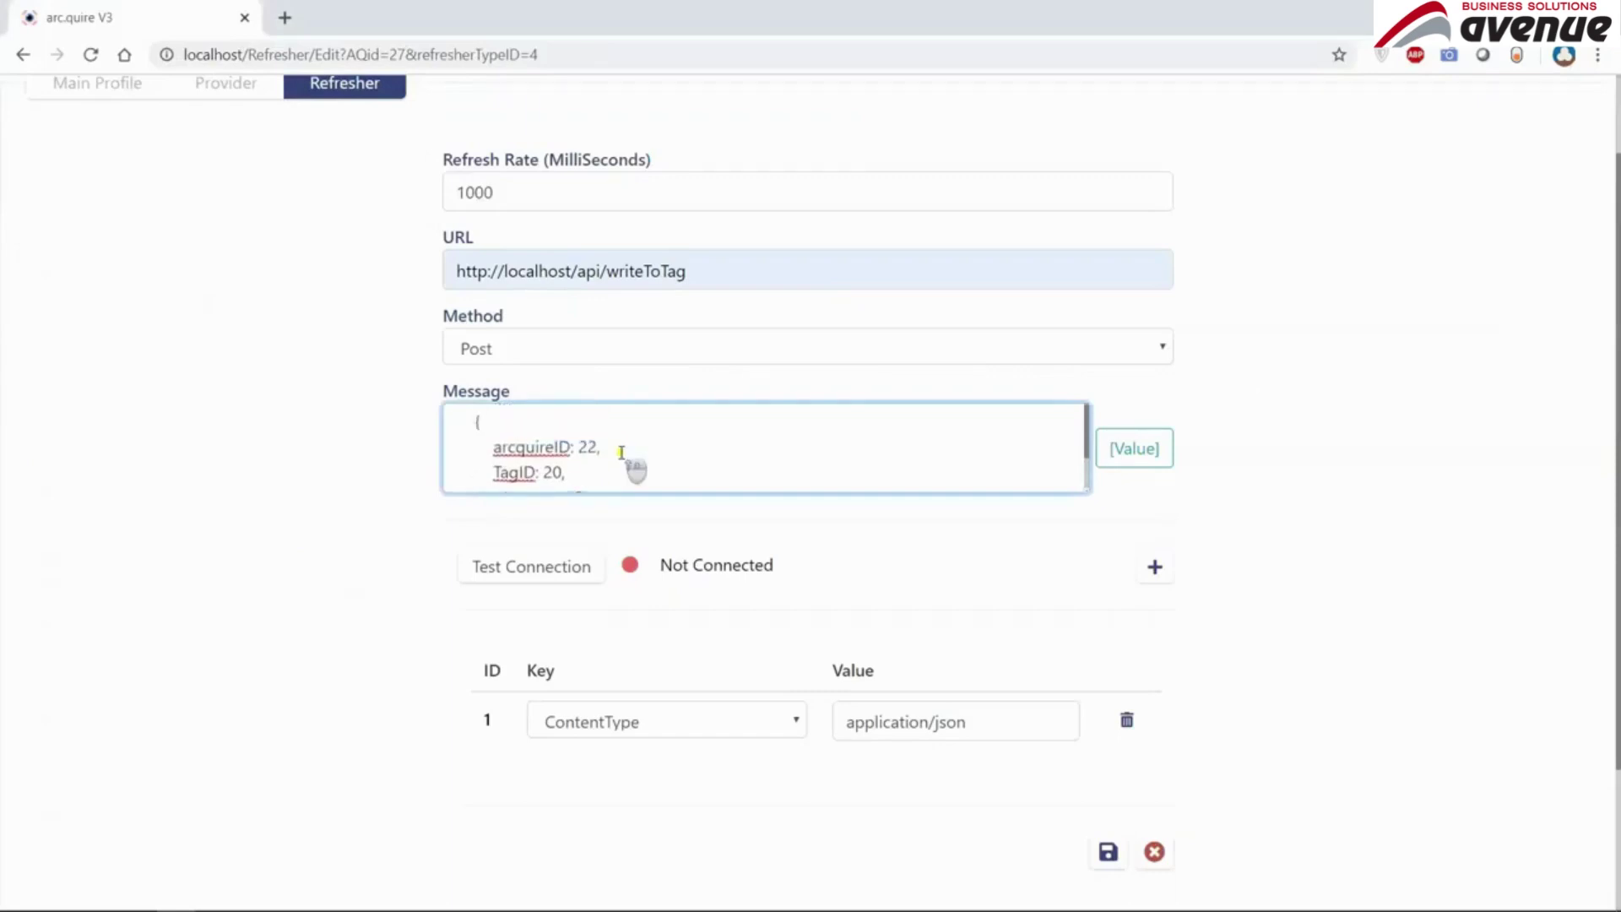
{"action": "scroll", "coordinate": [567, 442], "scroll_direction": "down", "scroll_amount": 2}
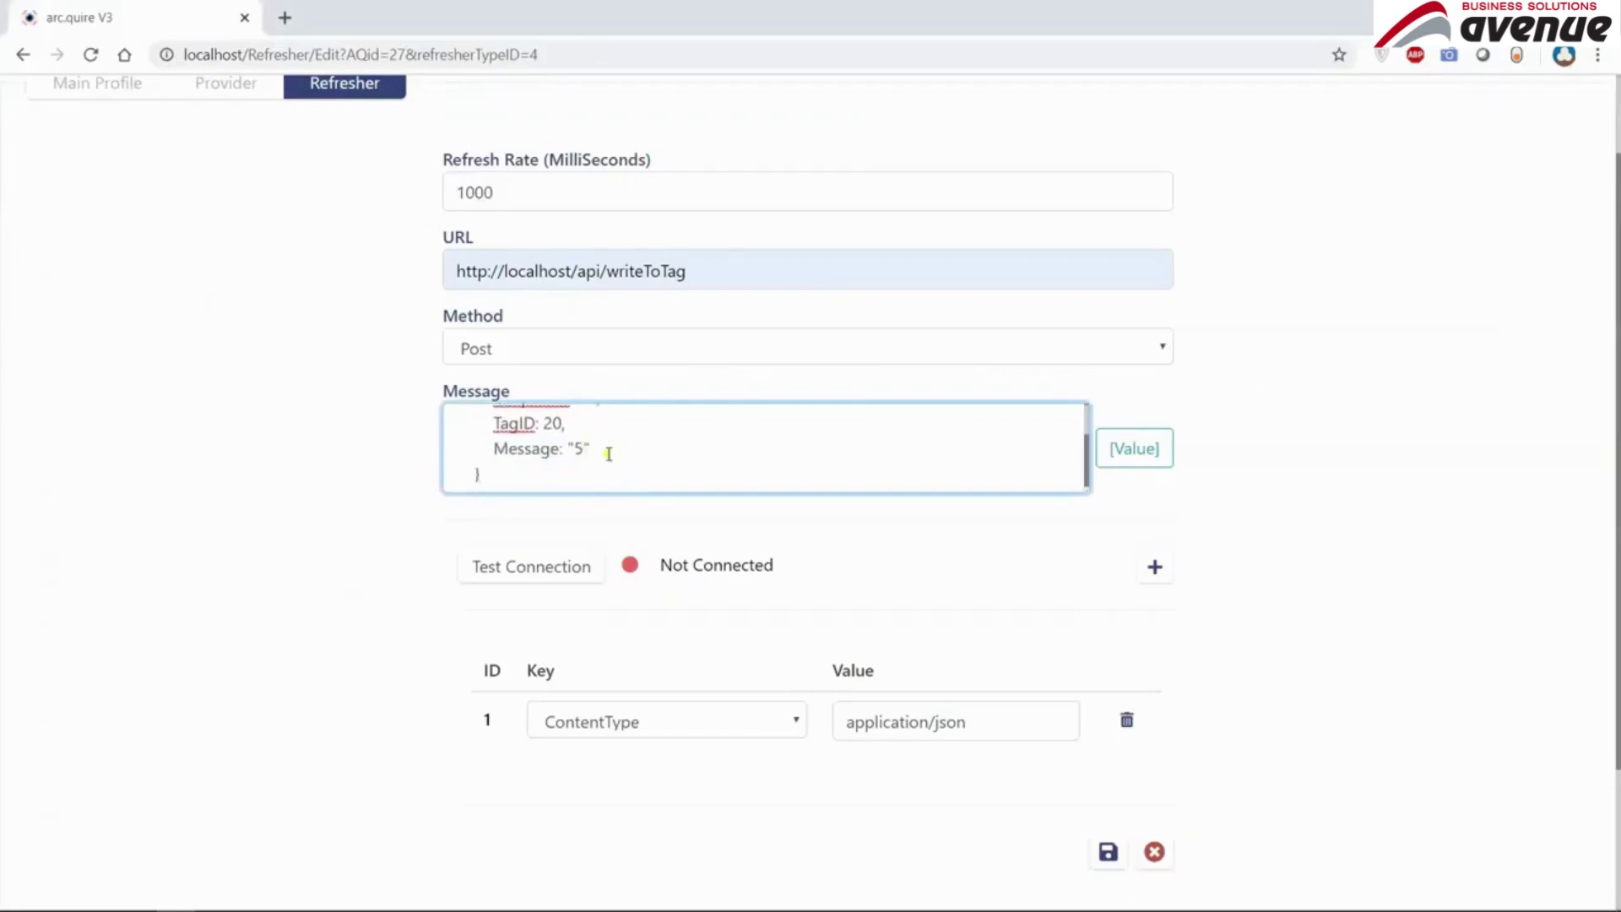
- Replace the 5 in the refresher's JSON message with the [Value] placeholder and test the connection
{"action": "left_click_drag", "start_coordinate": [1109, 464], "coordinate": [582, 482]}
{"action": "left_click", "coordinate": [629, 448]}
{"action": "left_click", "coordinate": [592, 475]}
{"action": "key", "text": "BackSpace"}
{"action": "left_click", "coordinate": [592, 477]}
{"action": "left_click", "coordinate": [579, 567]}
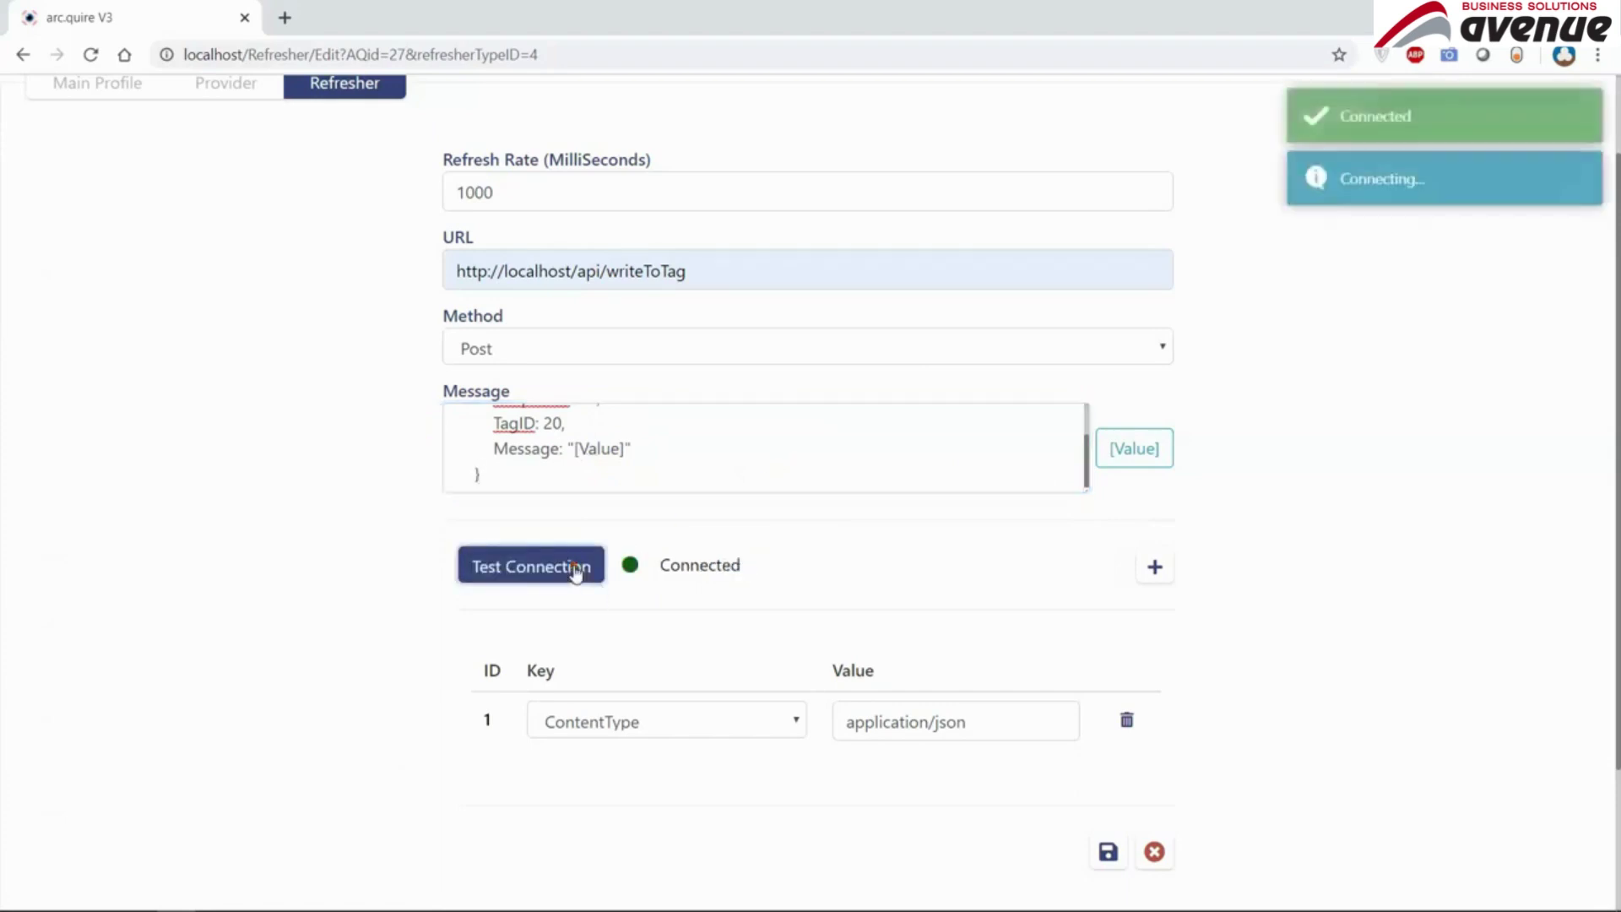
- Switch to SQL Server Management Studio, rerun the OPC UA TEST query and inspect the newest row's timestamp and data field
{"action": "key", "text": "alt+Tab"}
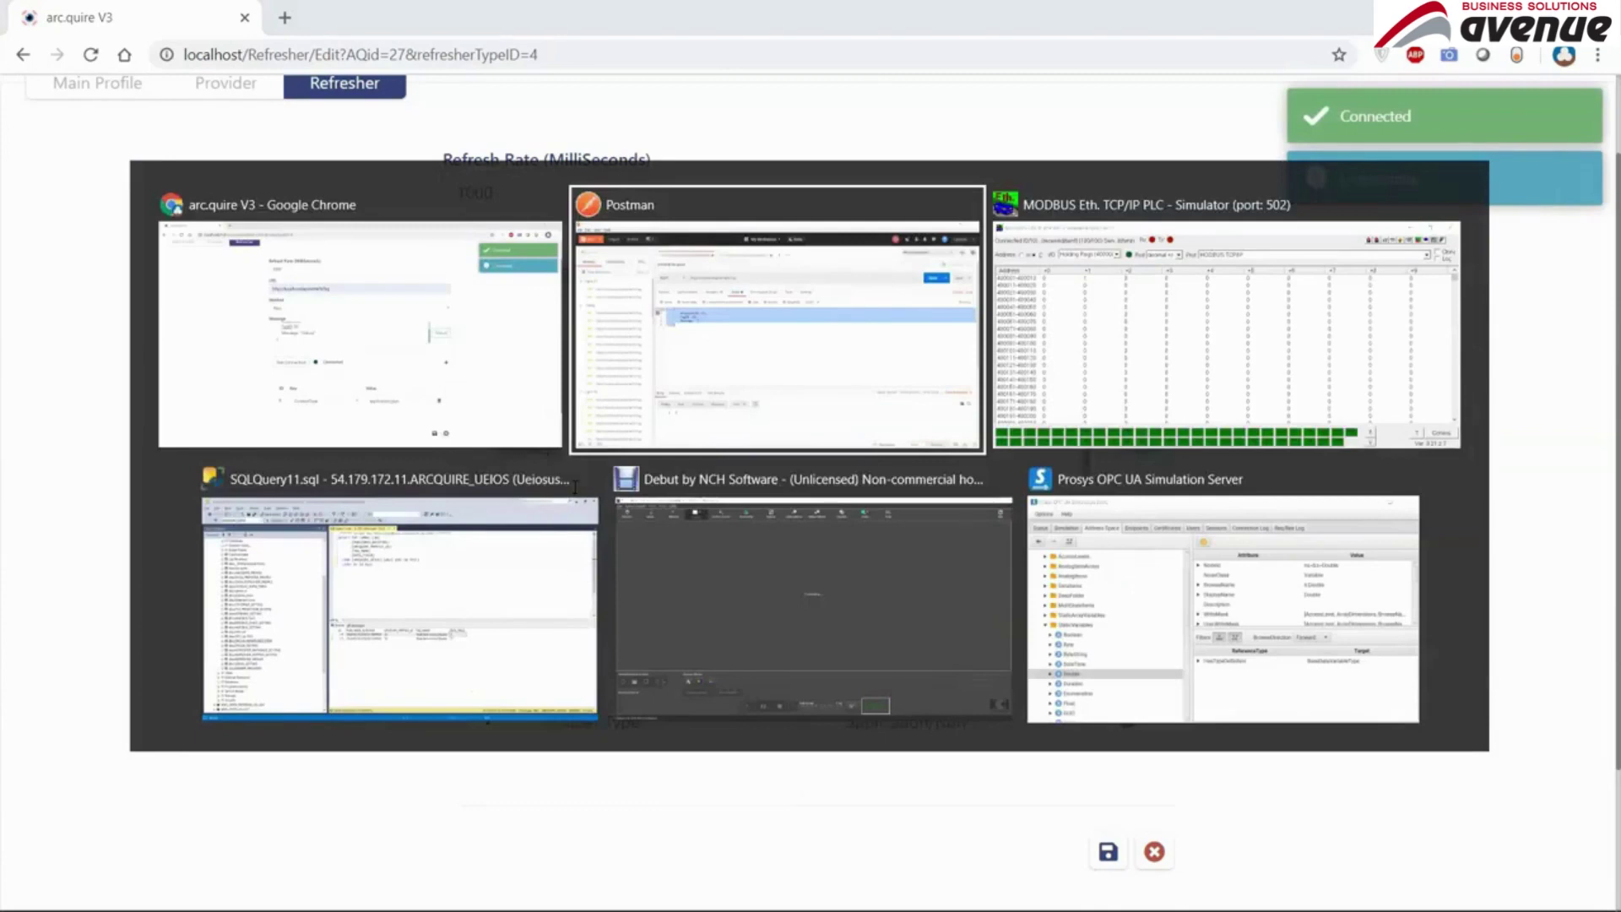
{"action": "key", "text": "alt+Tab"}
{"action": "key", "text": "alt+Tab"}
{"action": "key", "text": "F5"}
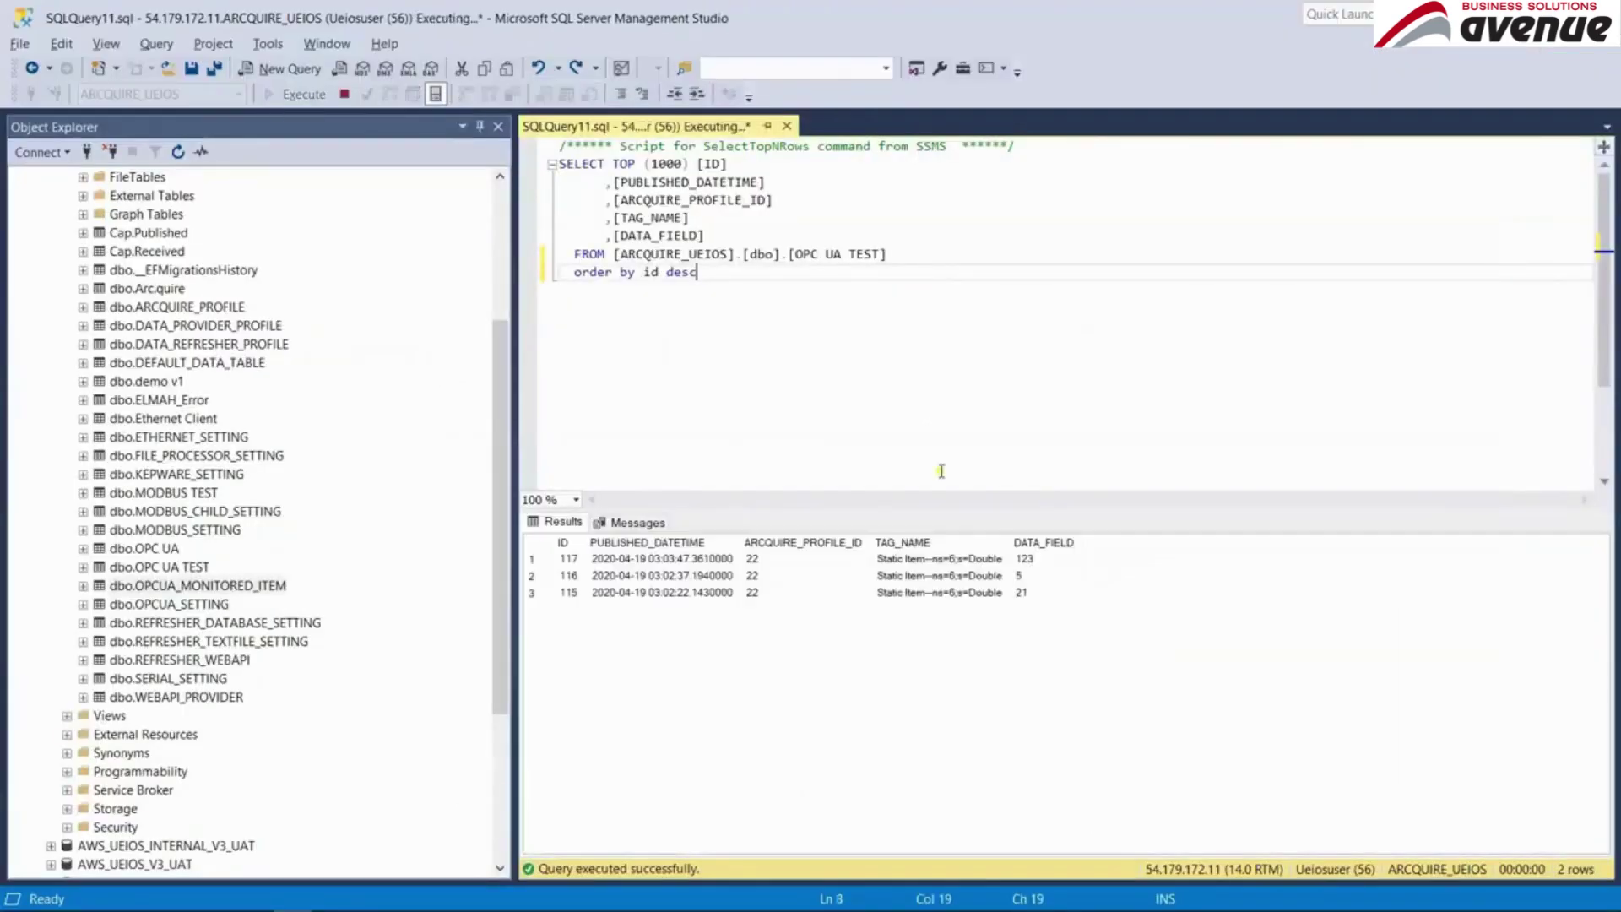
{"action": "left_click", "coordinate": [1026, 559]}
{"action": "left_click", "coordinate": [672, 559]}
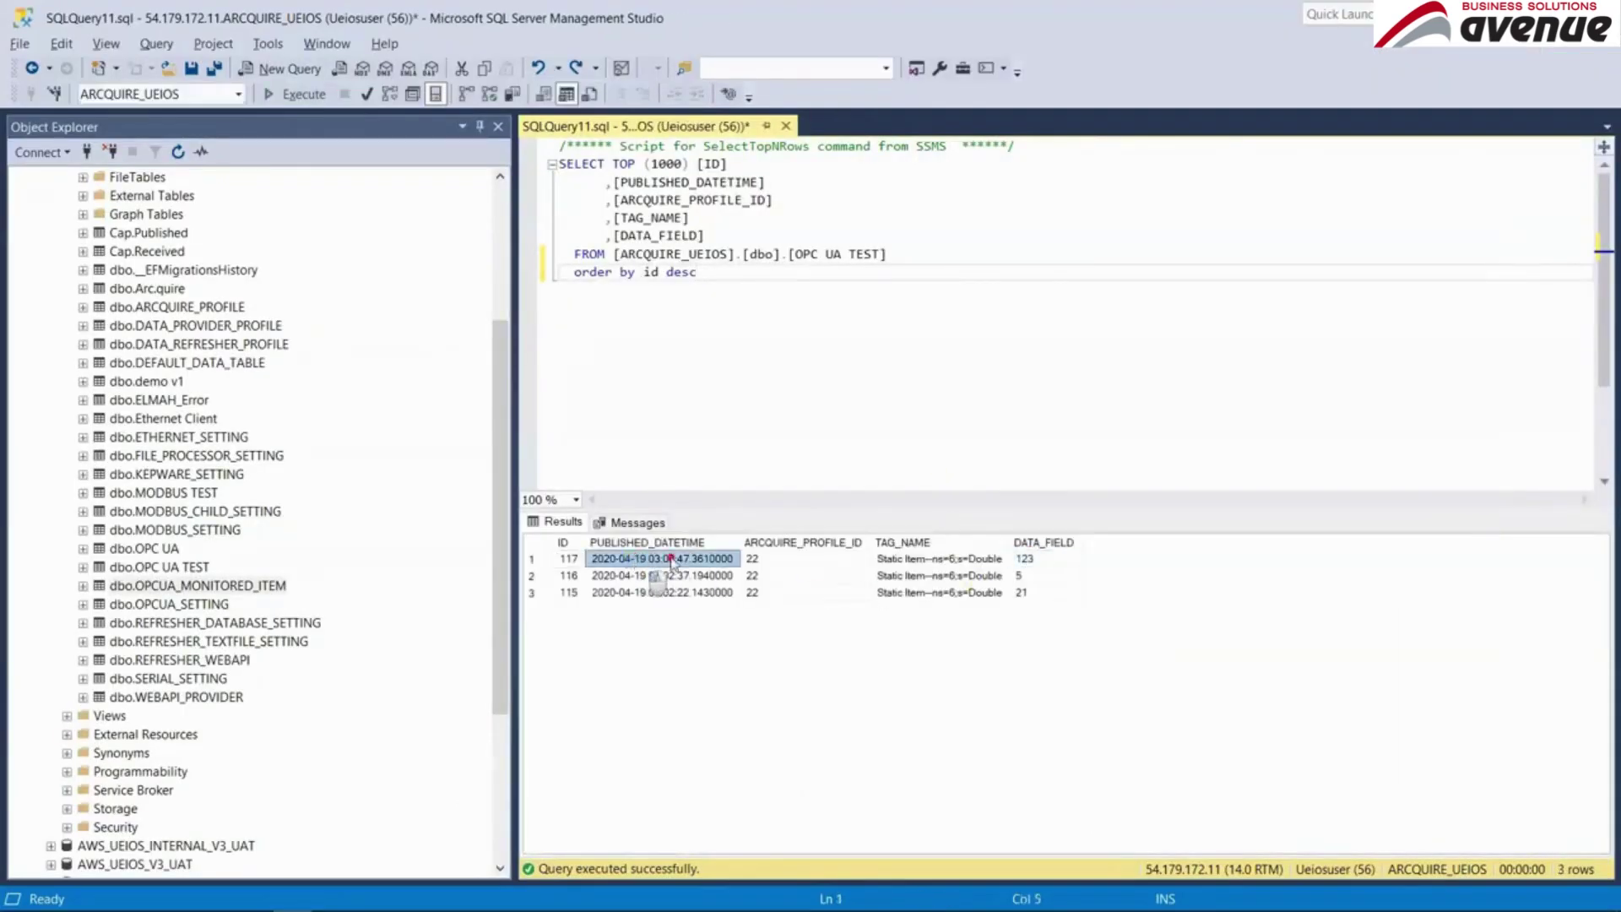
{"action": "left_click_drag", "start_coordinate": [672, 559], "coordinate": [1094, 591]}
- Switch back to arc.quire and review the refresher's message body and the header keys available for row 1
{"action": "key", "text": "alt+Tab"}
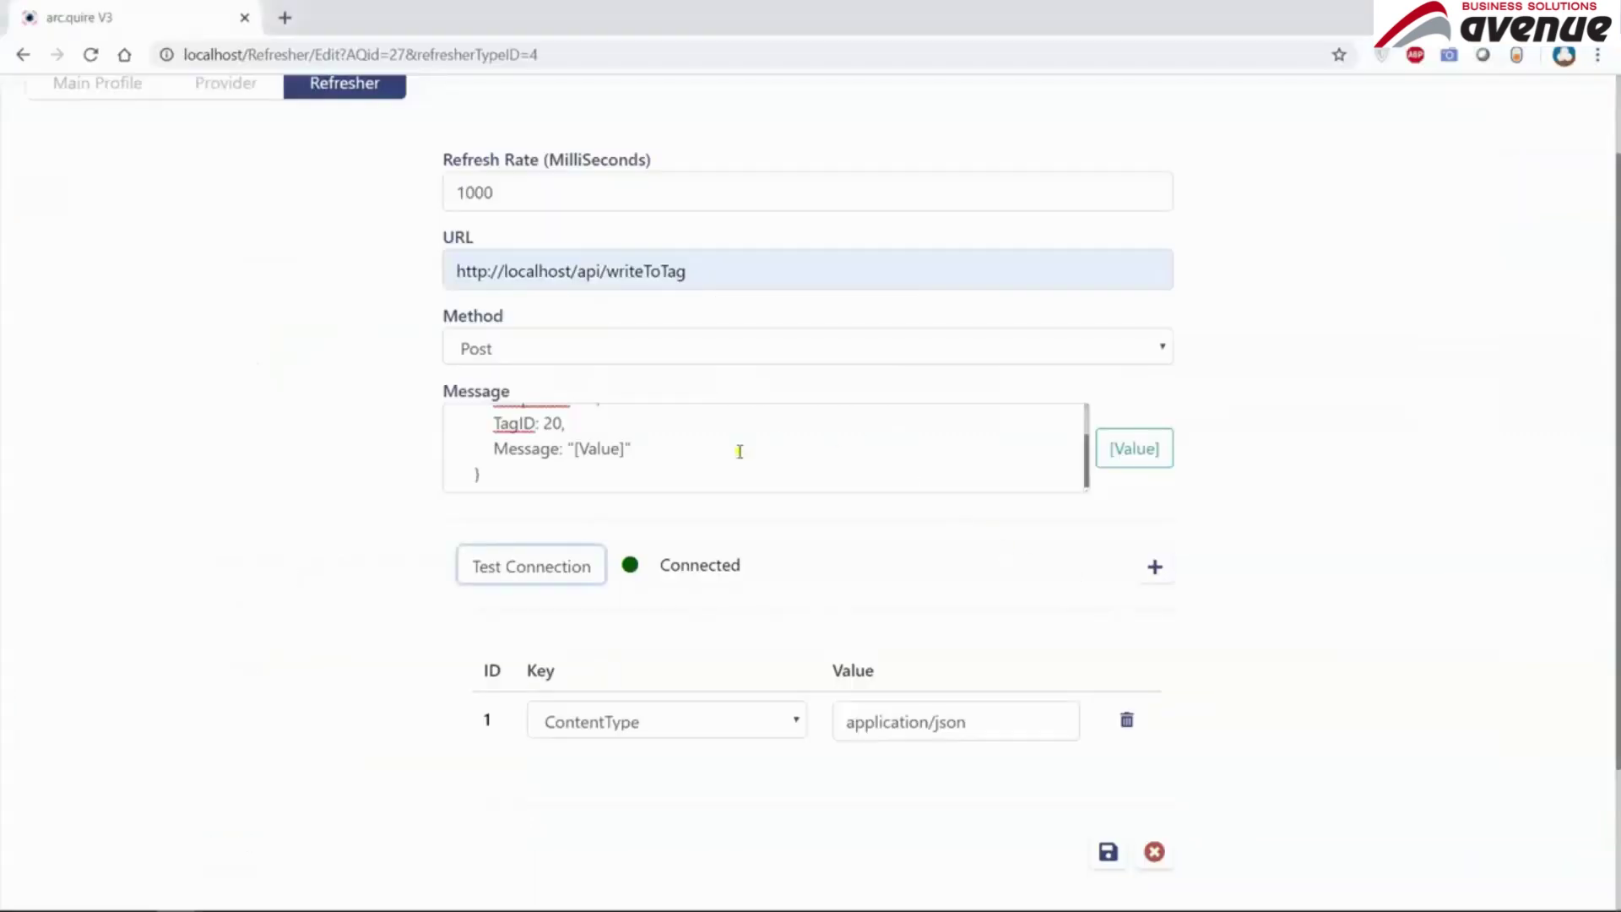
{"action": "left_click", "coordinate": [714, 463]}
{"action": "scroll", "coordinate": [580, 471], "scroll_direction": "up", "scroll_amount": 1}
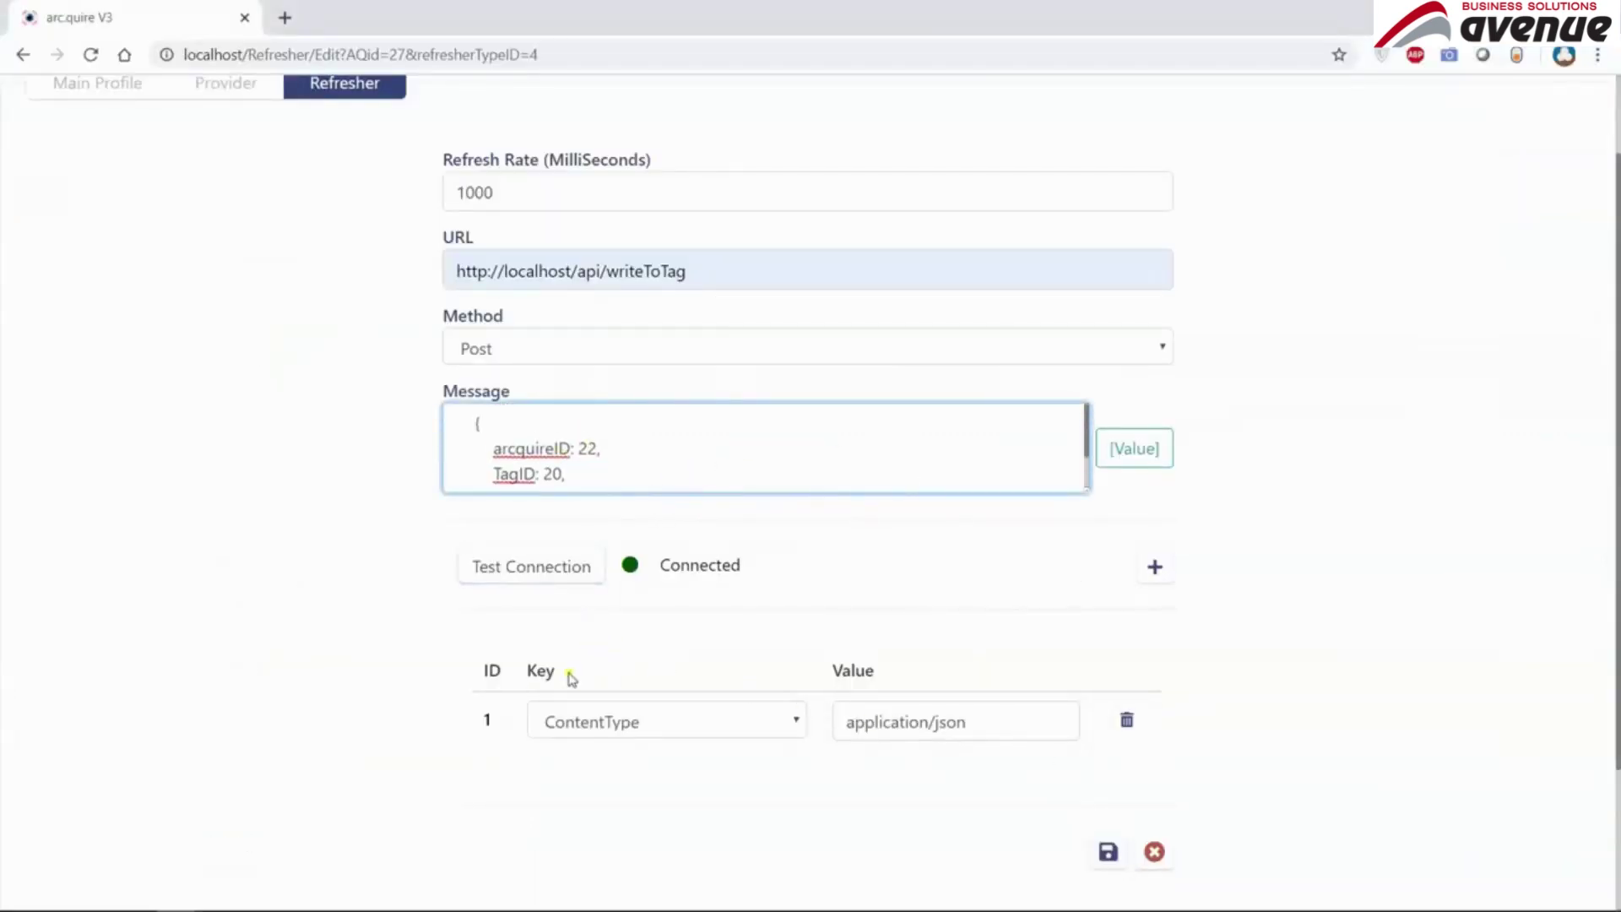
{"action": "left_click", "coordinate": [711, 723]}
{"action": "scroll", "coordinate": [684, 676], "scroll_direction": "down", "scroll_amount": 4}
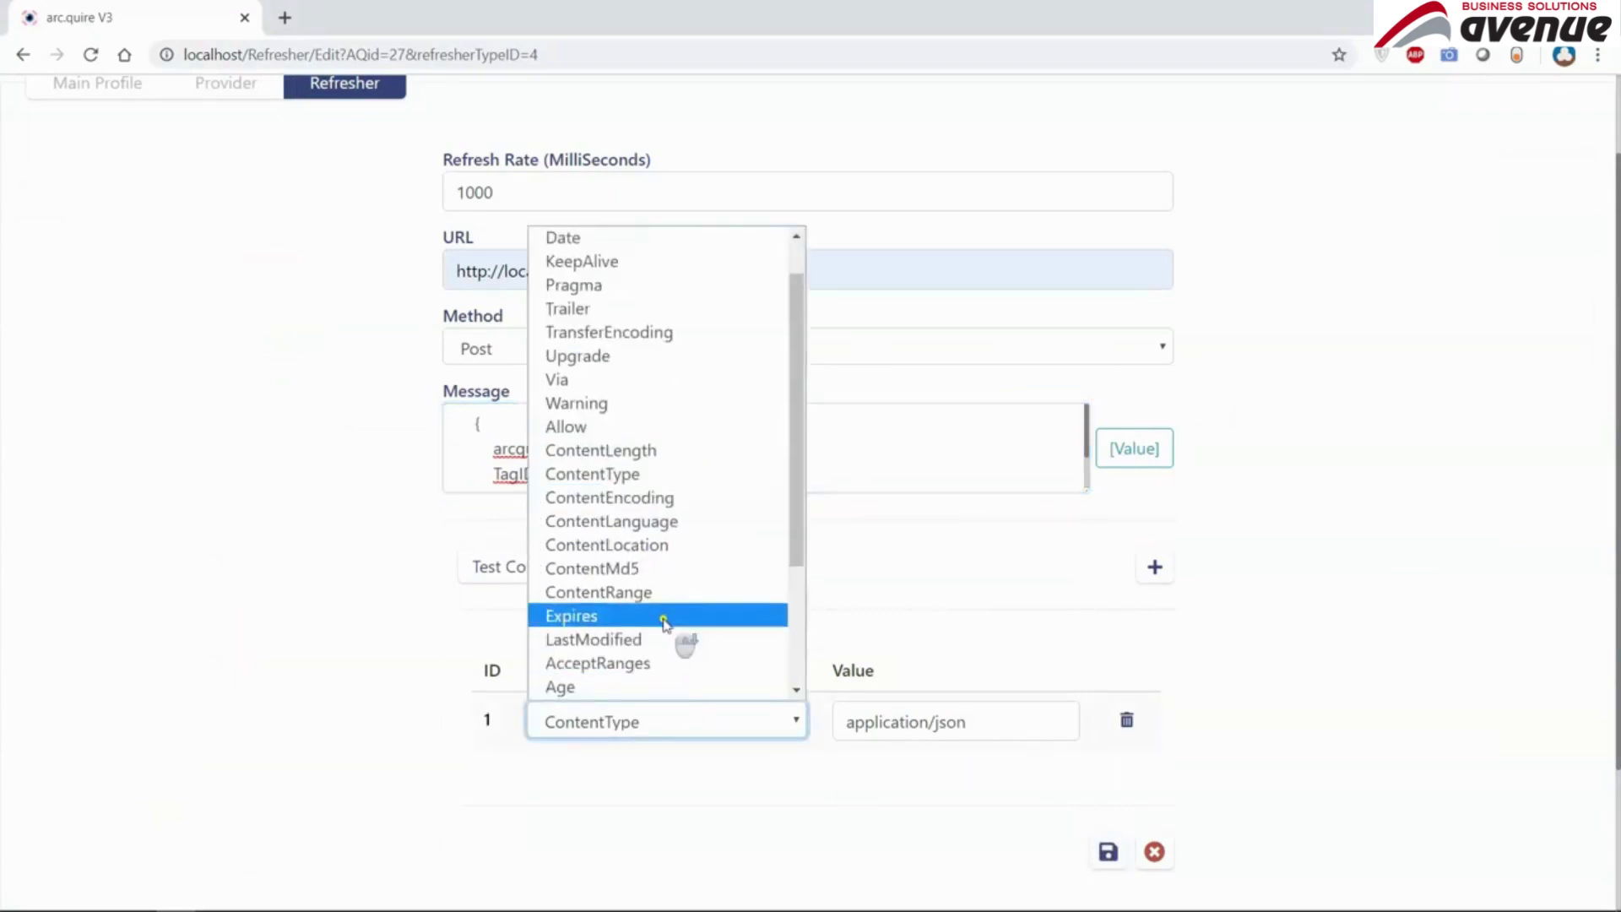
{"action": "scroll", "coordinate": [670, 622], "scroll_direction": "up", "scroll_amount": 4}
{"action": "left_click", "coordinate": [1296, 695]}
- Add two extra header rows to the refresher and browse the key options for row 2
{"action": "scroll", "coordinate": [1258, 626], "scroll_direction": "down", "scroll_amount": 3}
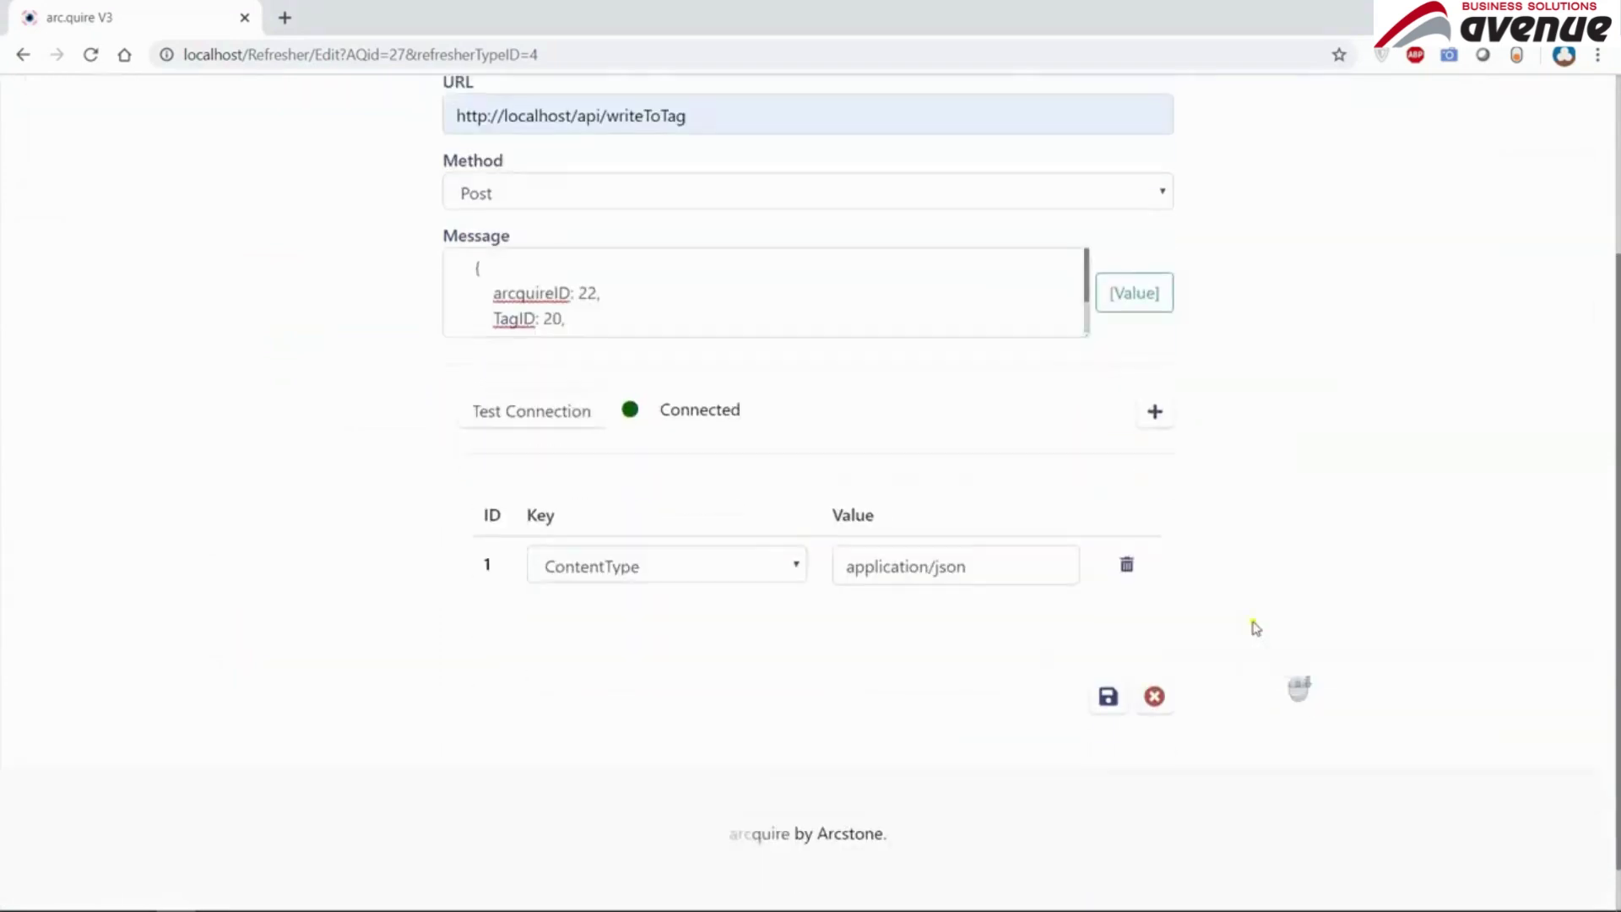
{"action": "left_click", "coordinate": [1157, 376]}
{"action": "left_click", "coordinate": [1157, 377]}
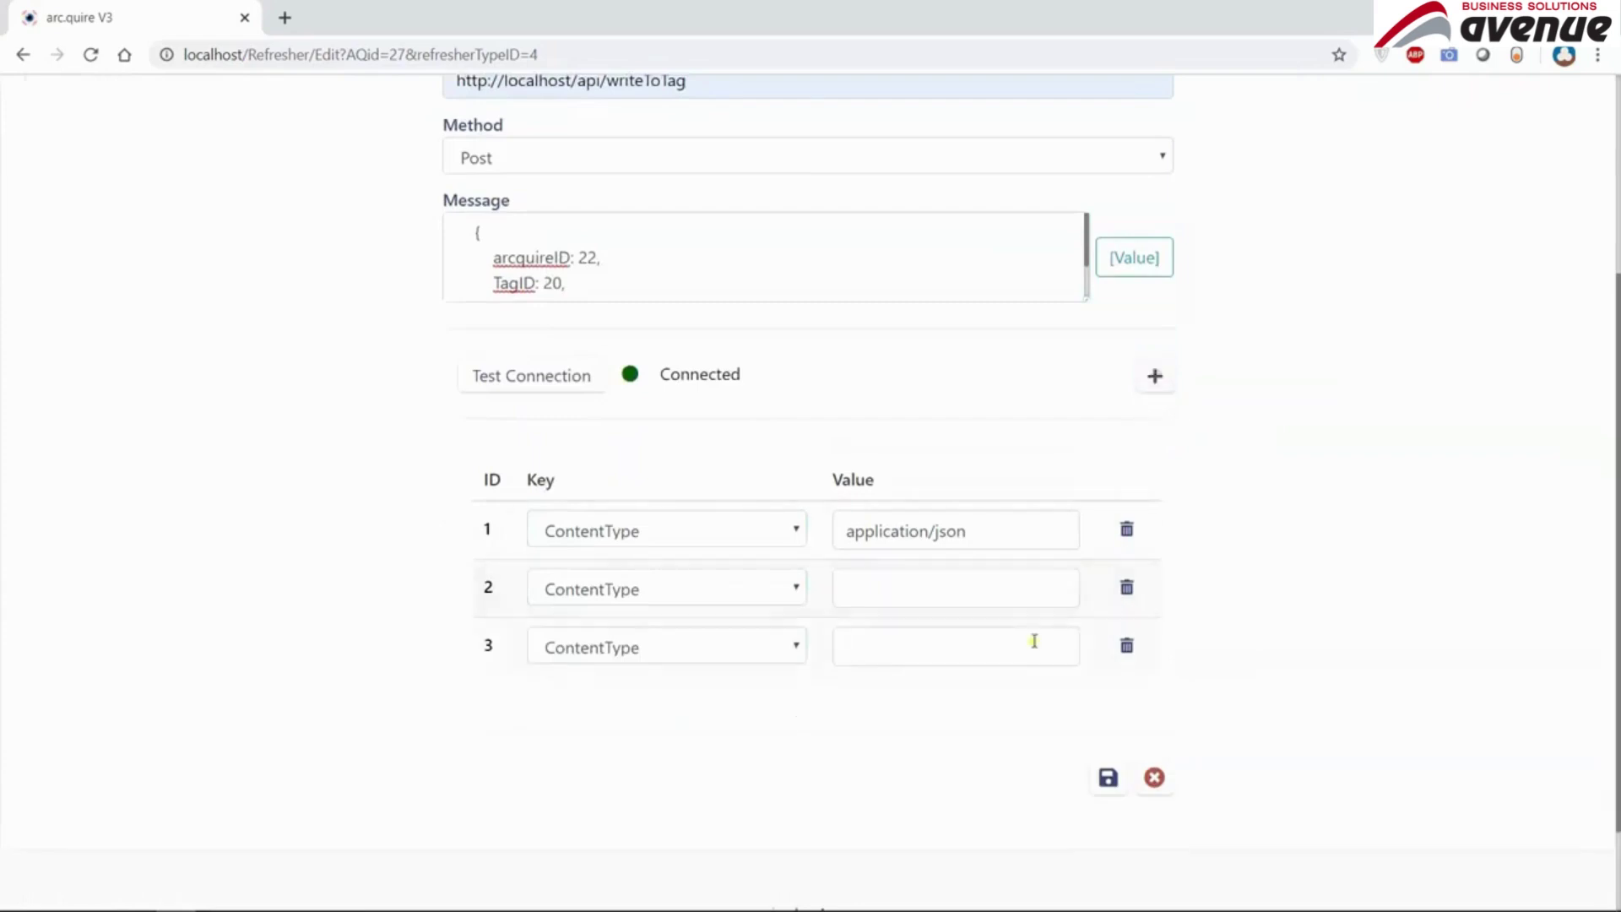
{"action": "left_click", "coordinate": [798, 596]}
{"action": "scroll", "coordinate": [742, 535], "scroll_direction": "down", "scroll_amount": 1}
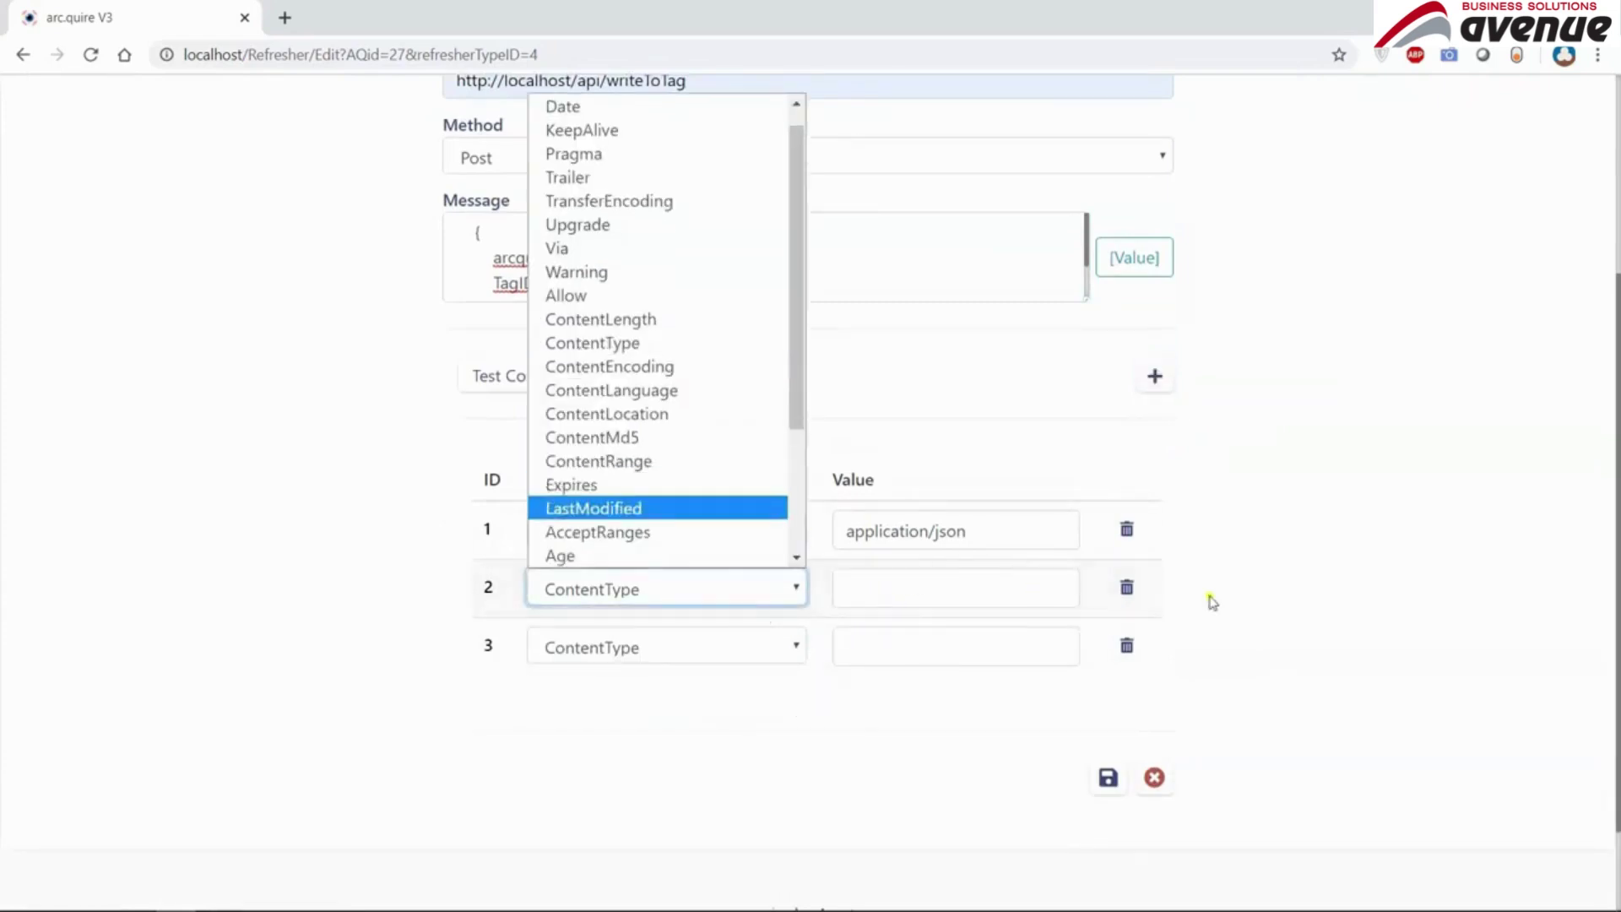
{"action": "left_click", "coordinate": [1226, 597]}
- Delete the two empty header rows, keeping only the ContentType application/json row
{"action": "left_click", "coordinate": [1126, 587]}
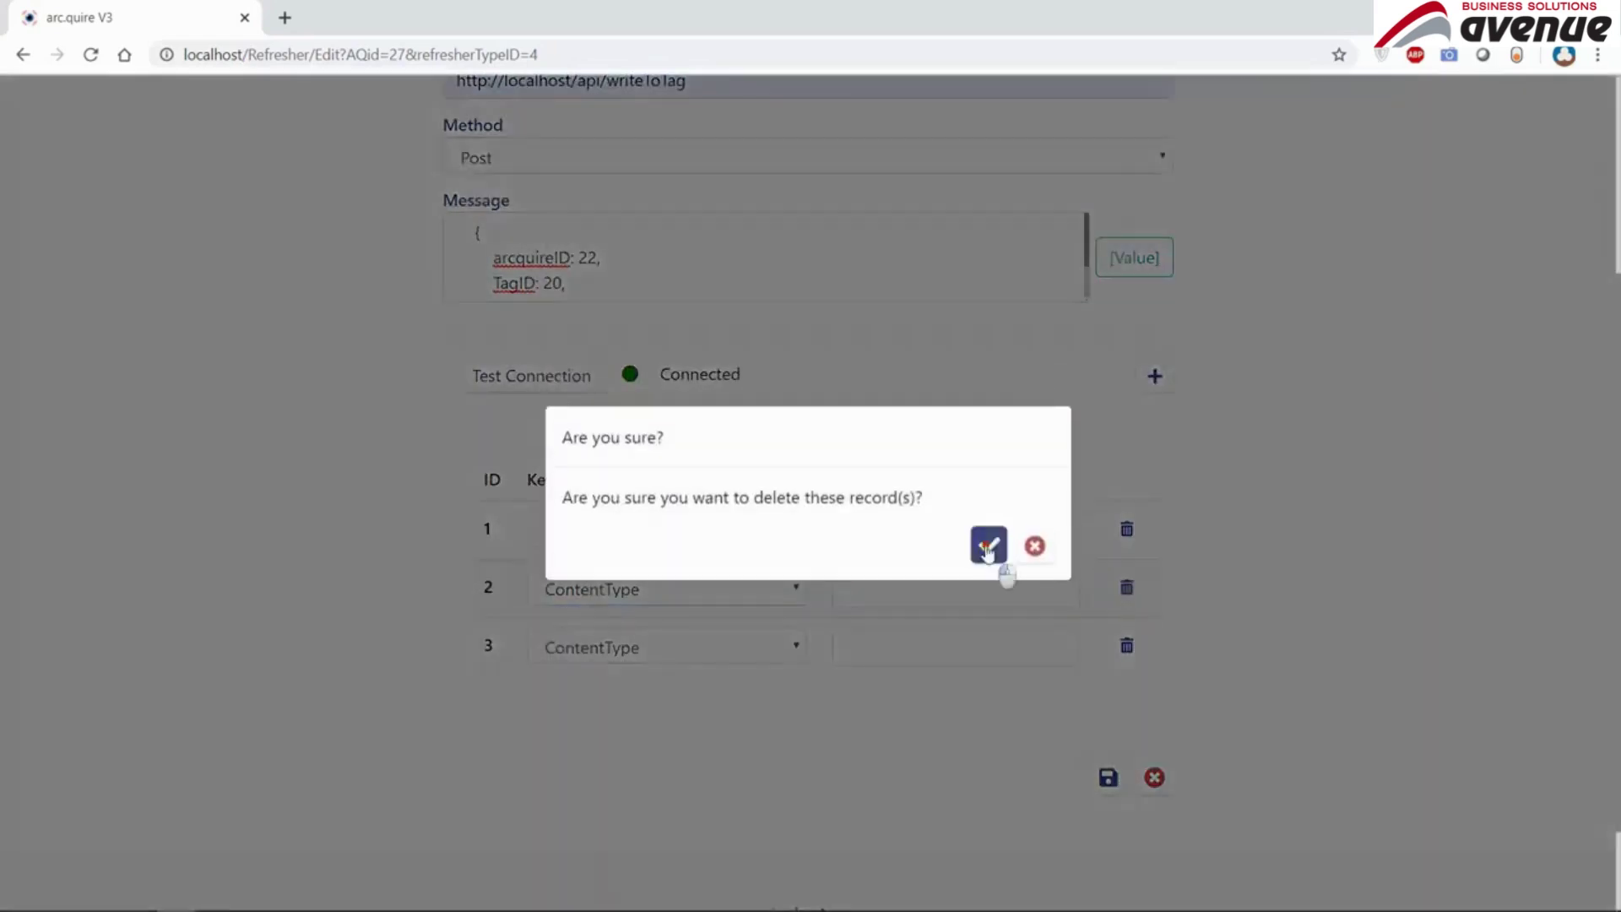
{"action": "left_click", "coordinate": [985, 541]}
{"action": "left_click", "coordinate": [1127, 587]}
{"action": "left_click", "coordinate": [988, 545]}
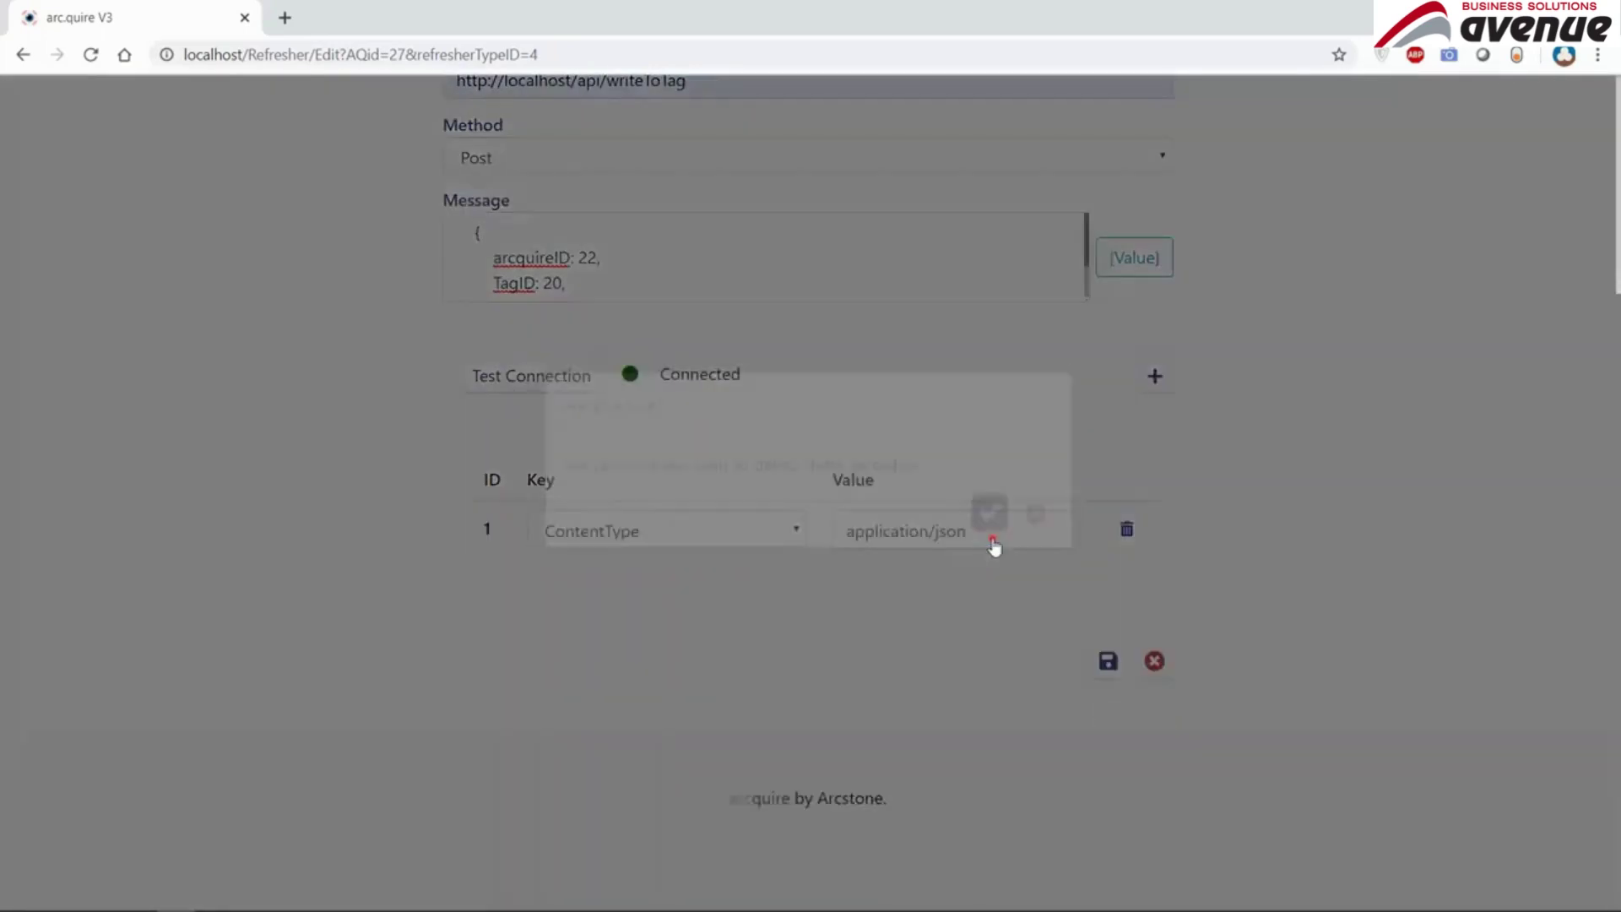
- Set the refresher's refresh rate to 3000 milliseconds and save the refresher settings
{"action": "scroll", "coordinate": [1030, 633], "scroll_direction": "up", "scroll_amount": 4}
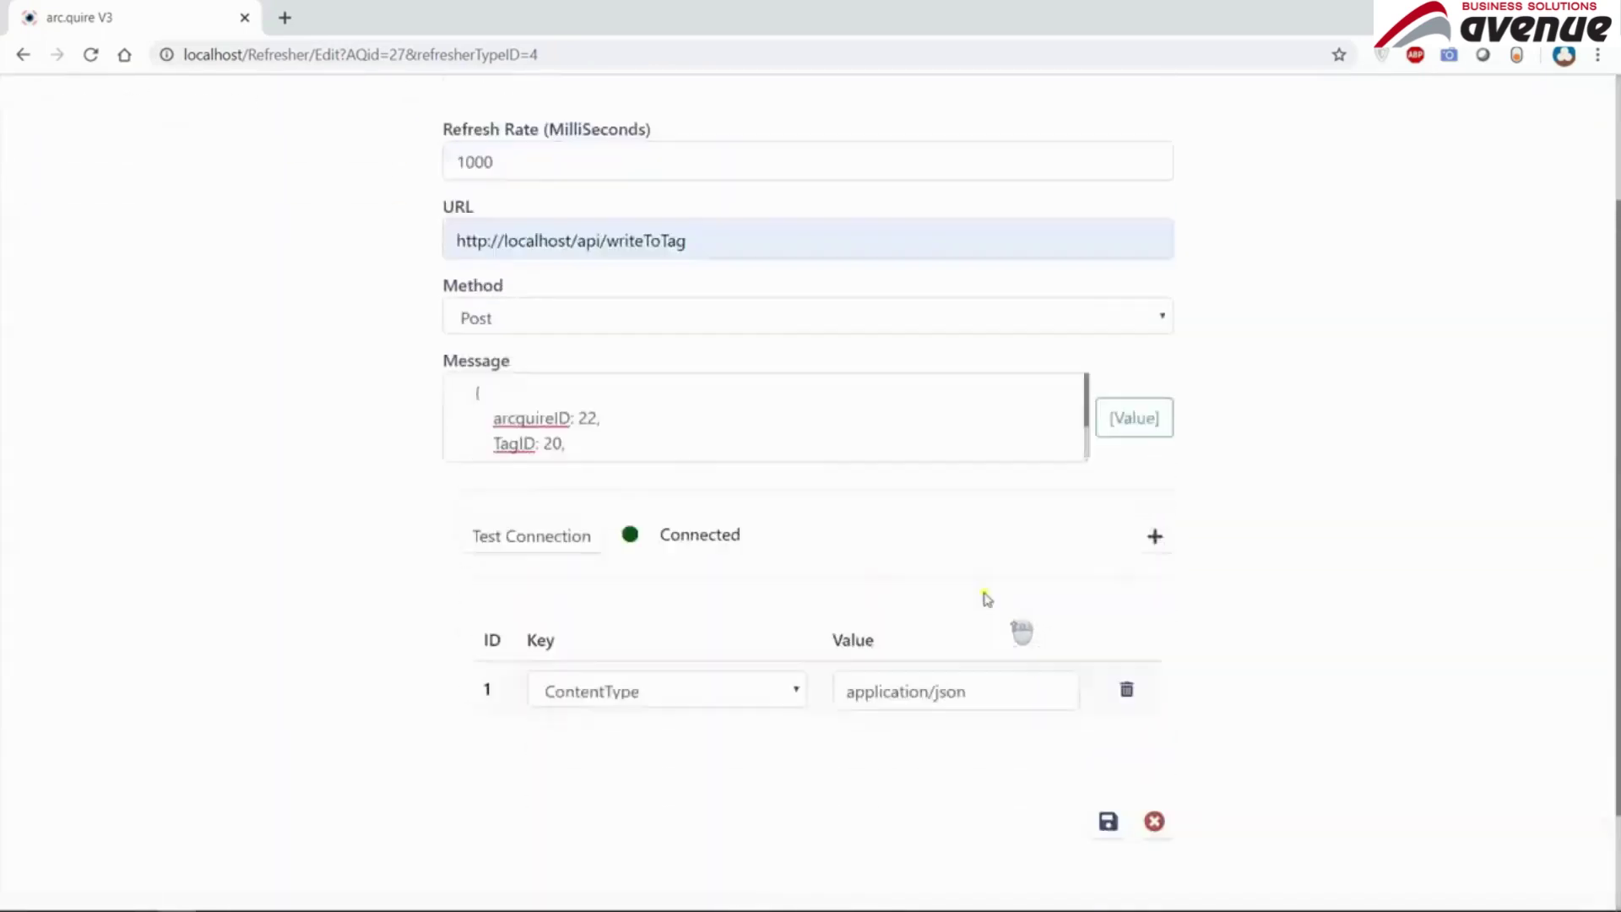
{"action": "double_click", "coordinate": [556, 292]}
{"action": "type", "text": "3"}
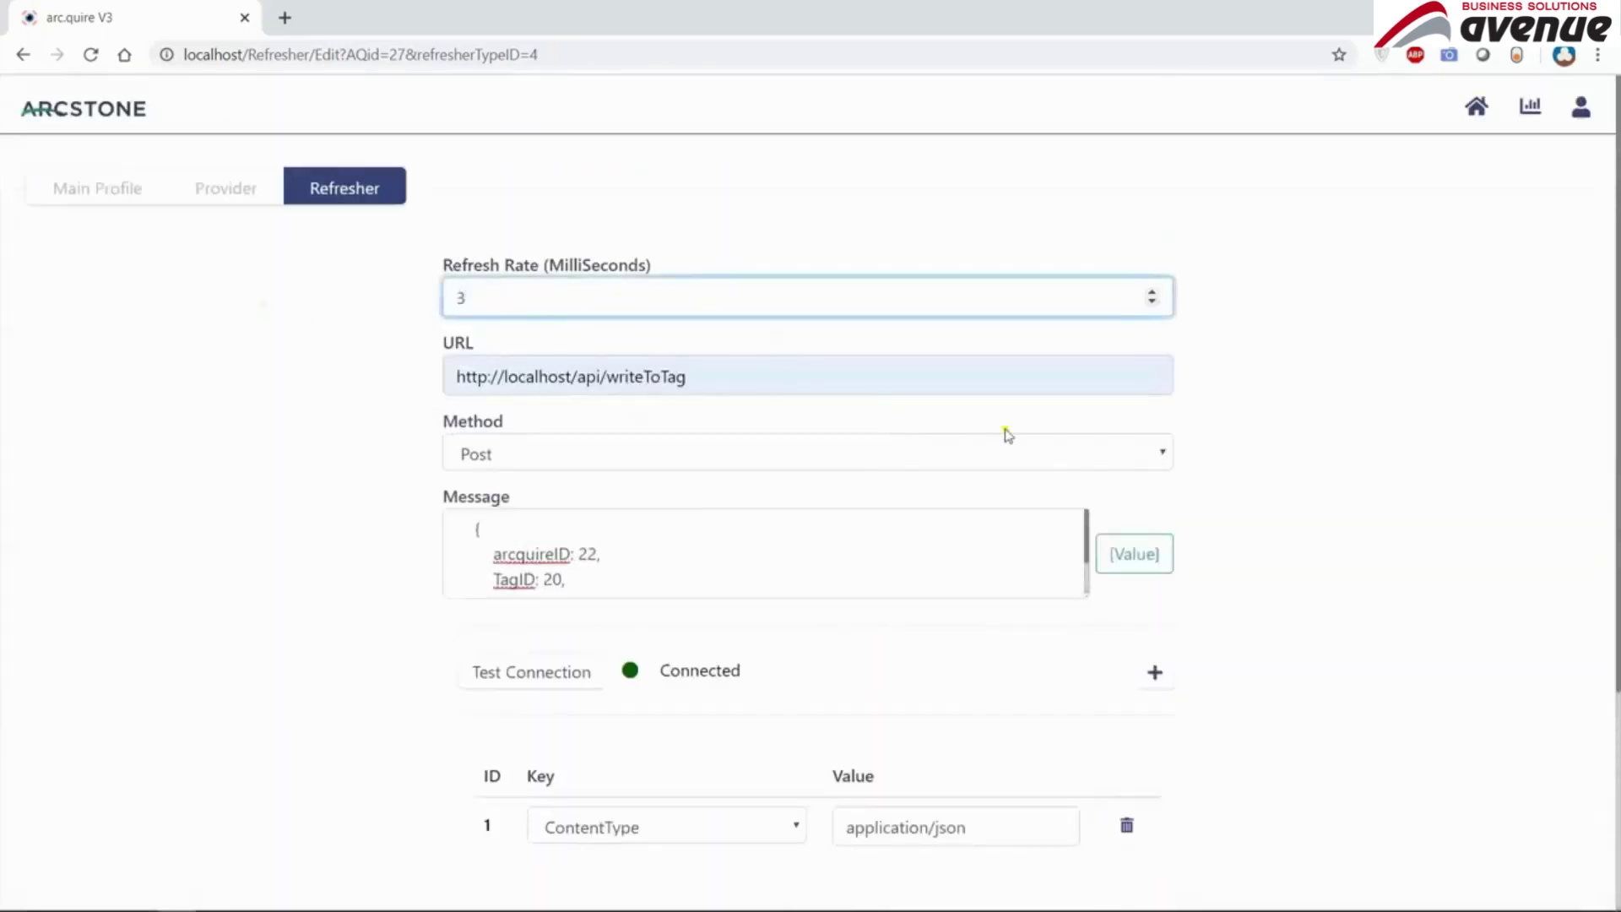
{"action": "type", "text": "000"}
{"action": "scroll", "coordinate": [1384, 469], "scroll_direction": "down", "scroll_amount": 4}
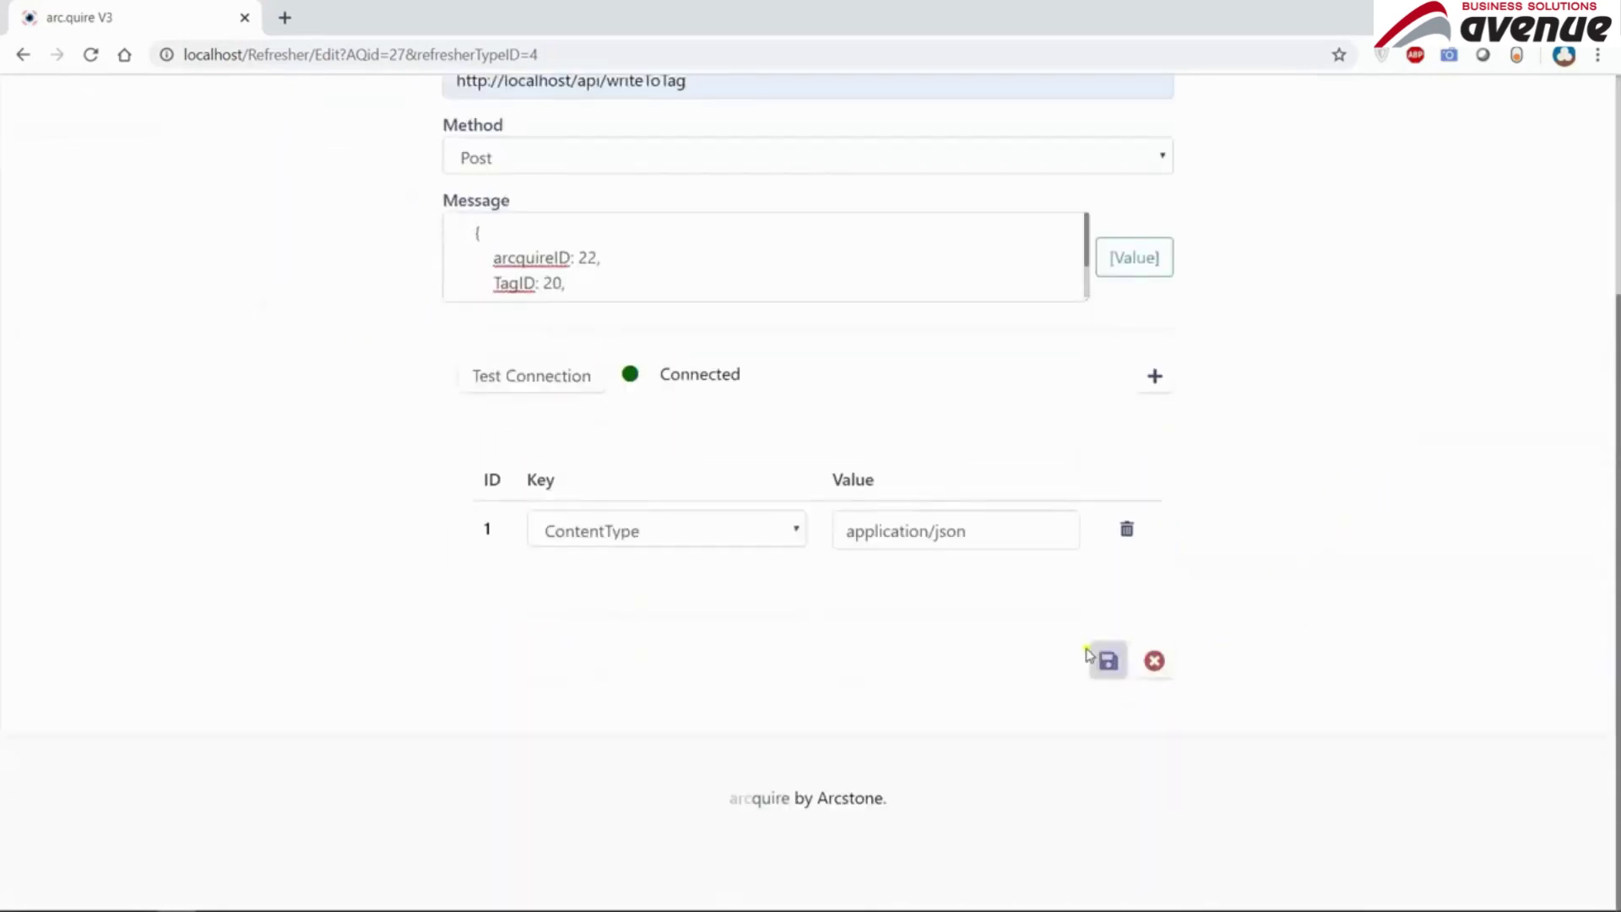
{"action": "left_click", "coordinate": [1109, 660]}
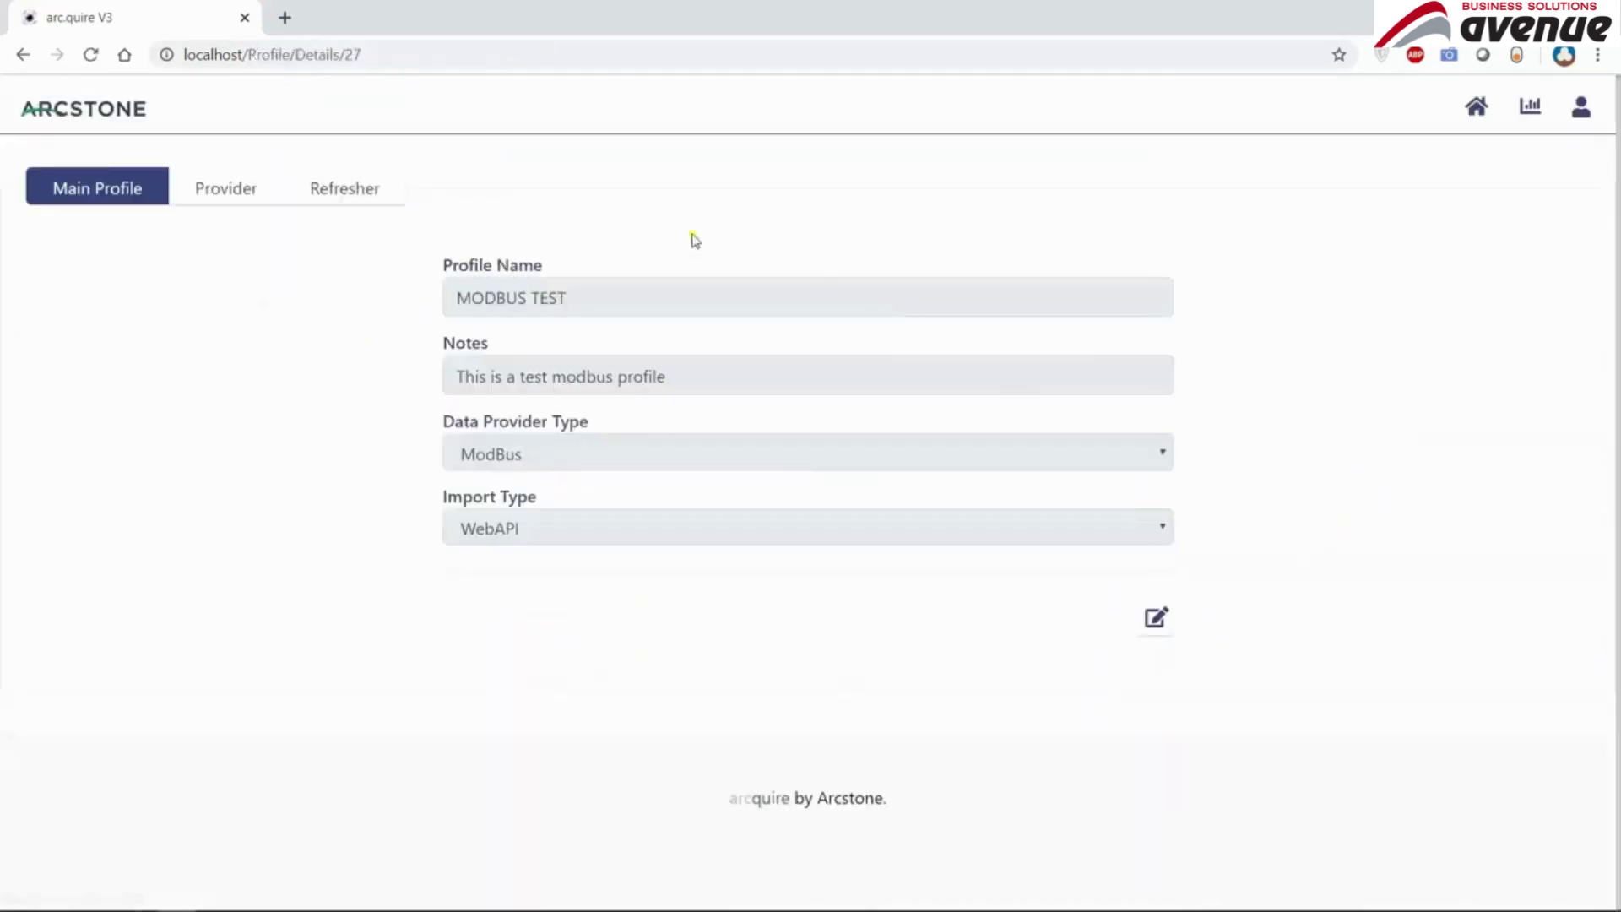
- Reopen the MODBUS TEST provider settings, edit the push rate's leading digit and save the provider
{"action": "left_click", "coordinate": [253, 191]}
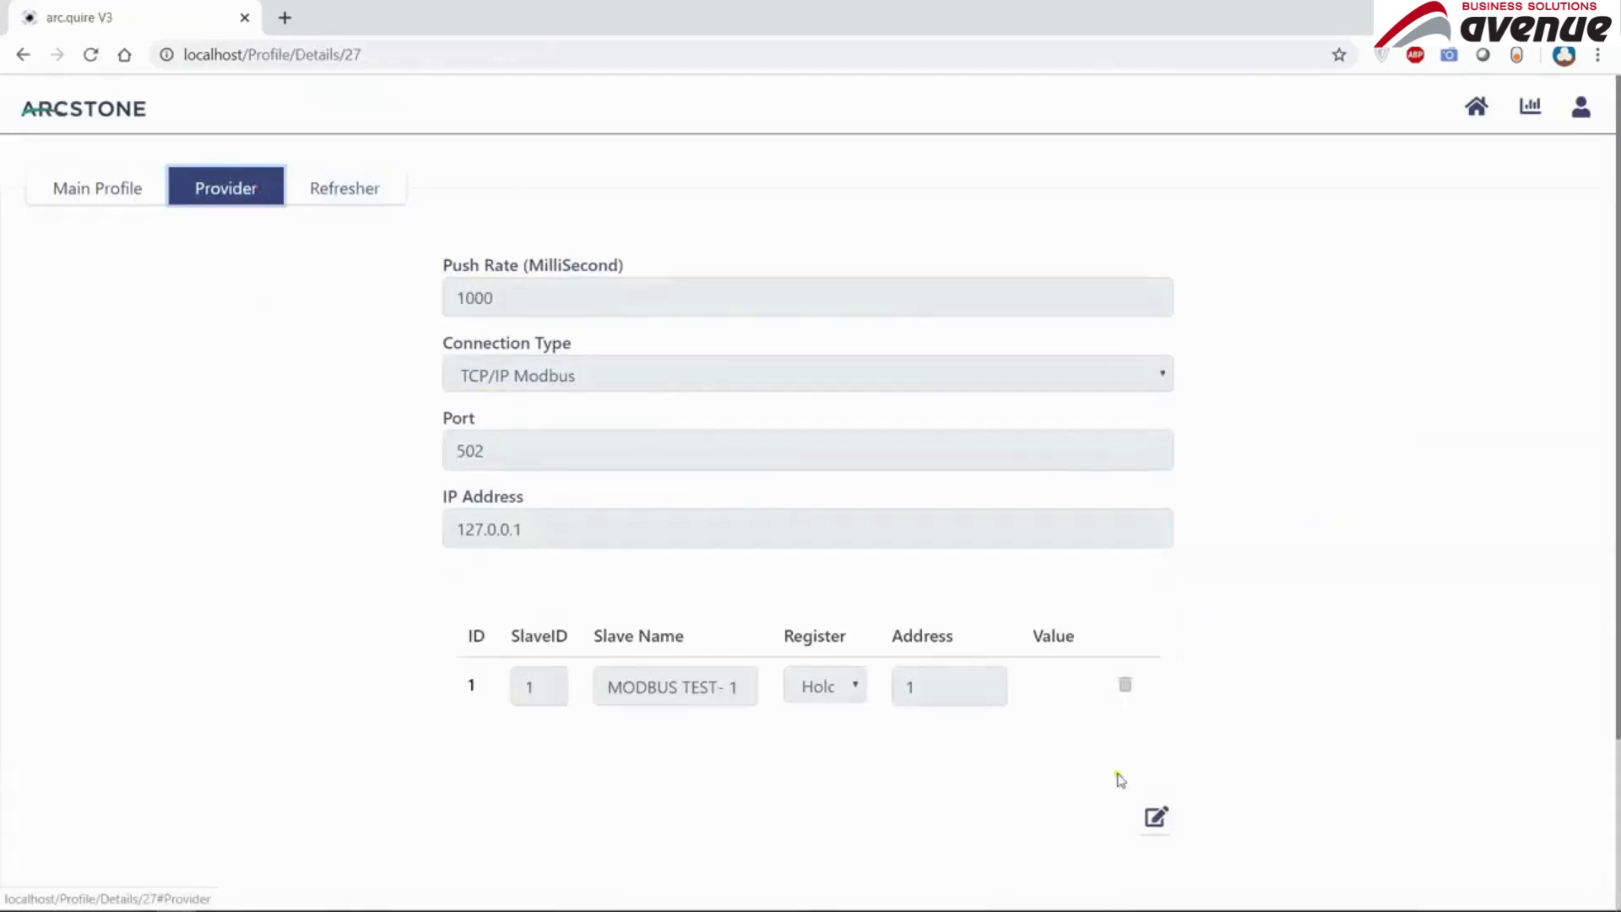
{"action": "left_click", "coordinate": [1159, 823]}
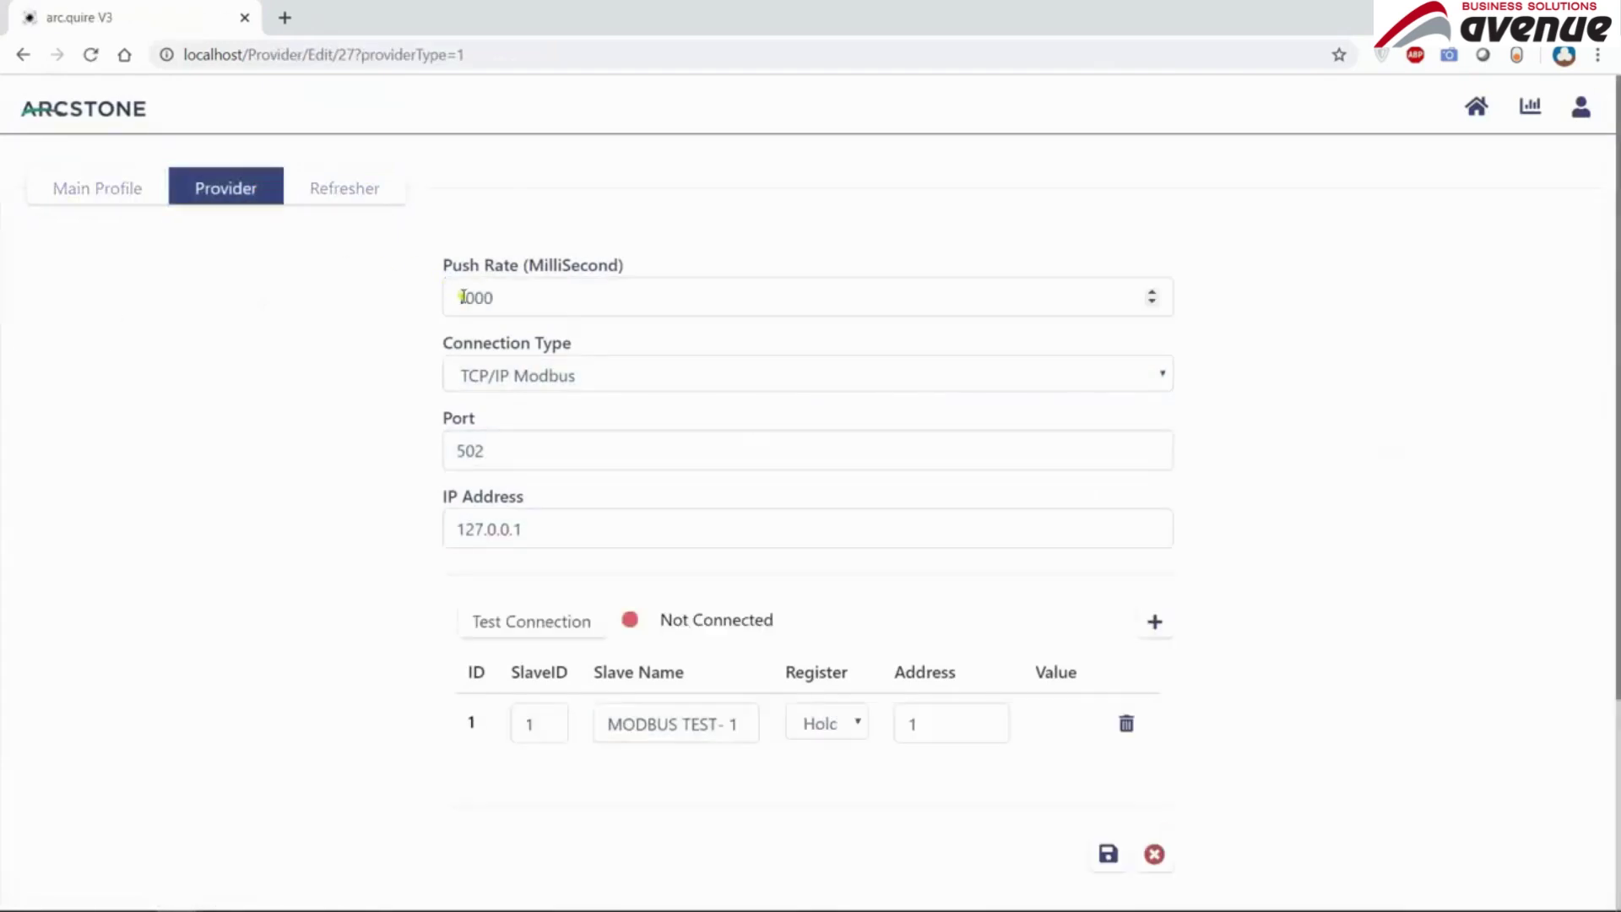
{"action": "left_click_drag", "start_coordinate": [463, 297], "coordinate": [462, 315]}
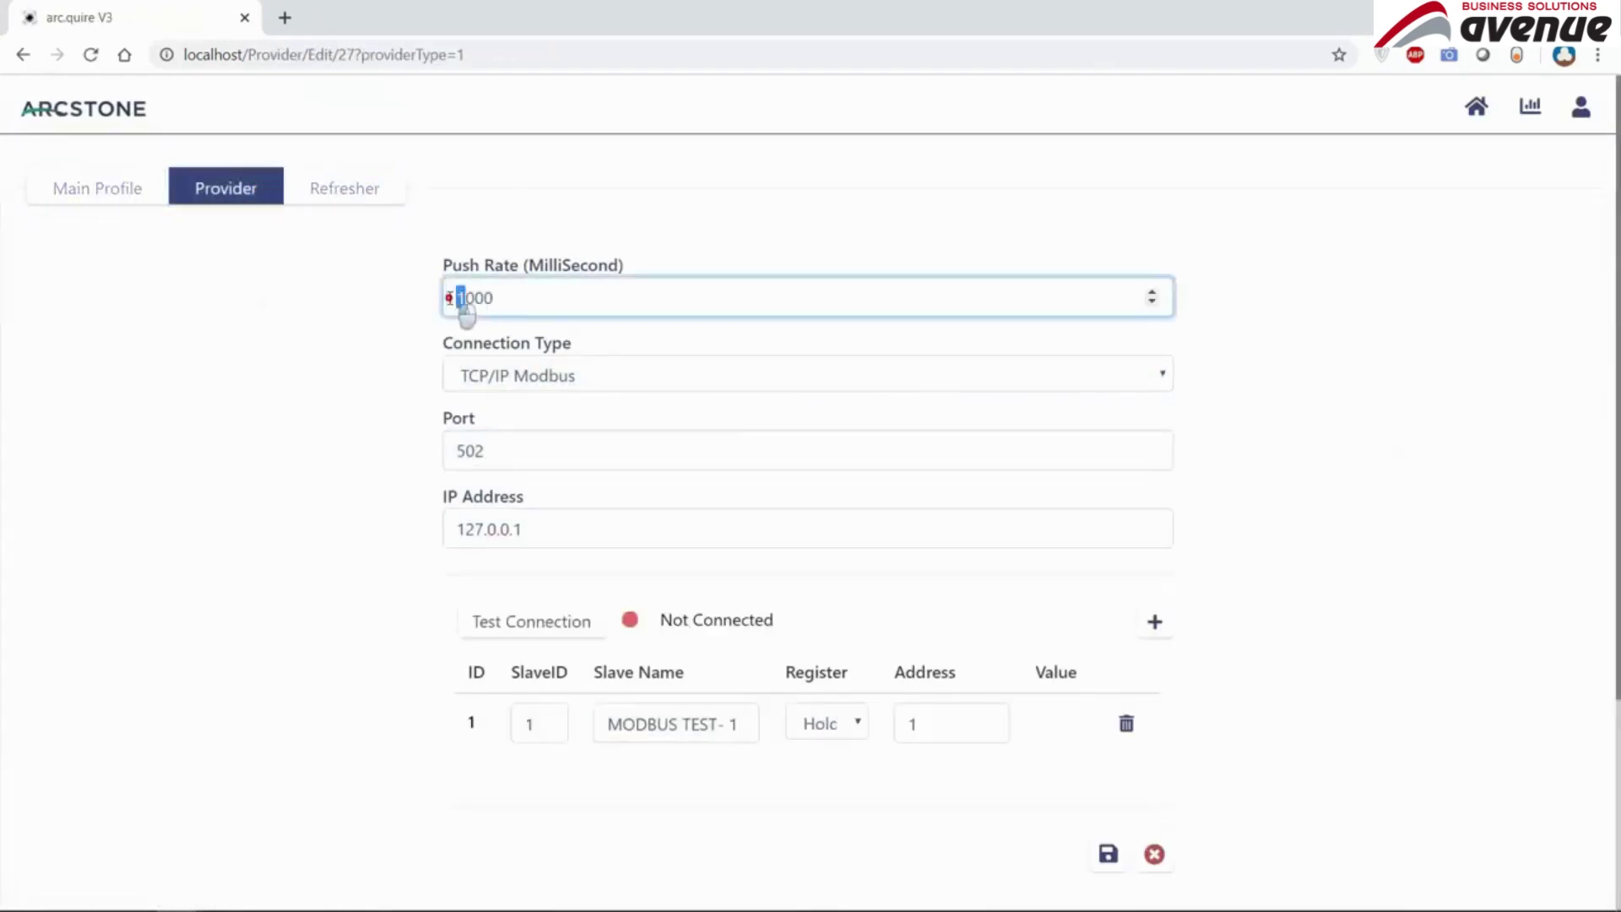
{"action": "left_click", "coordinate": [1108, 854]}
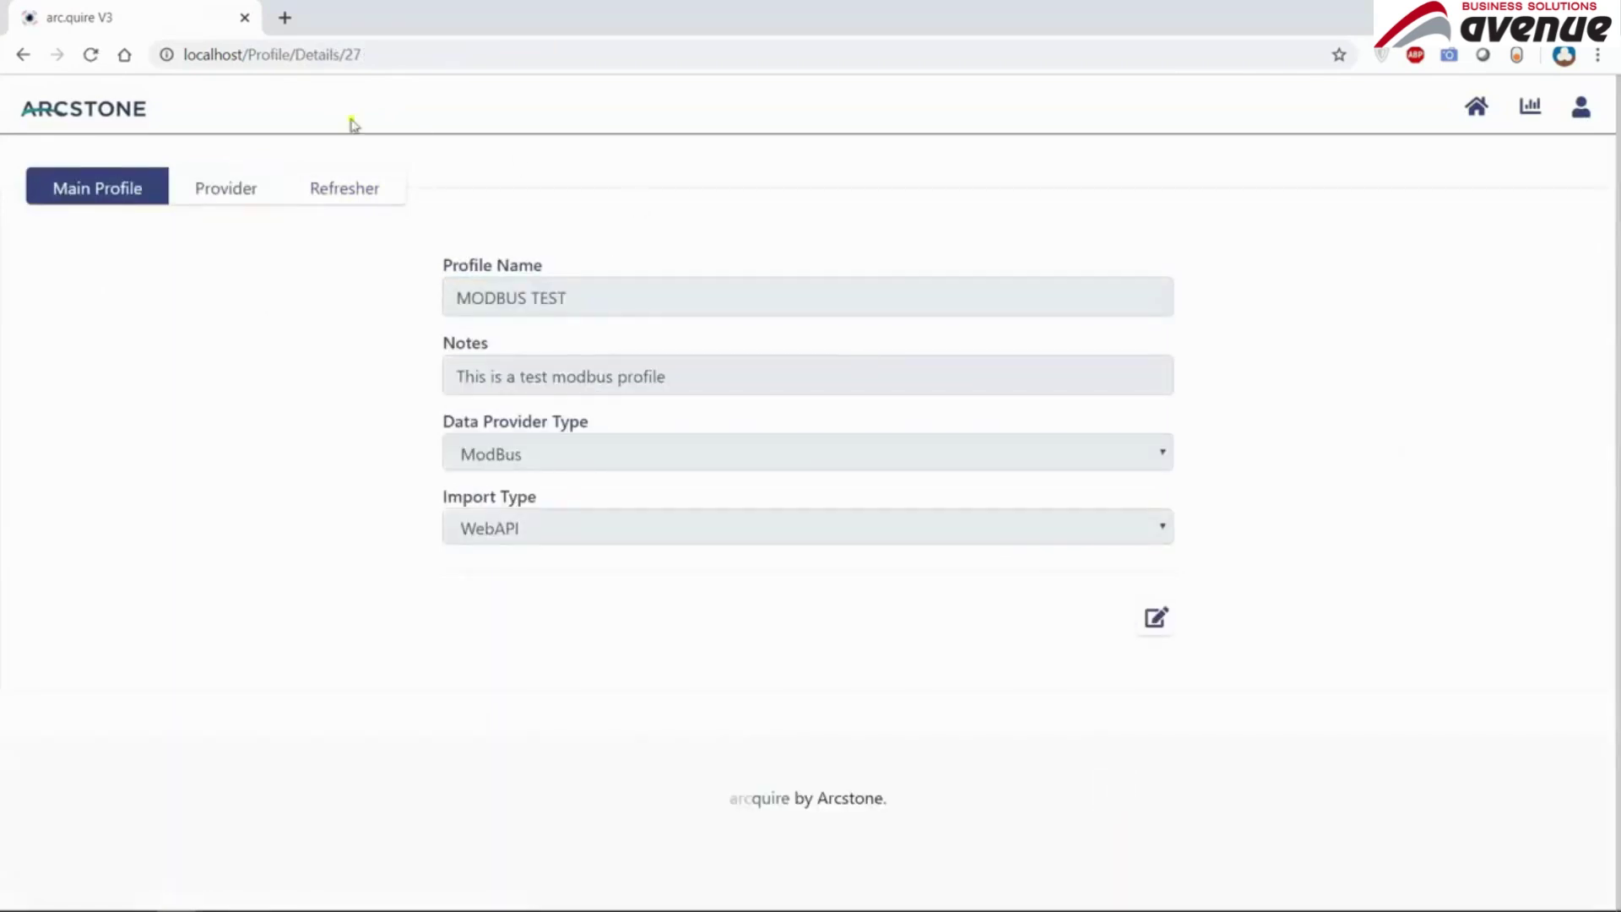
- Start the MODBUS TEST profile and switch to SQL Server Management Studio to rerun the OPC UA TEST query and check the newest DATA_FIELD entry
{"action": "left_click", "coordinate": [70, 103]}
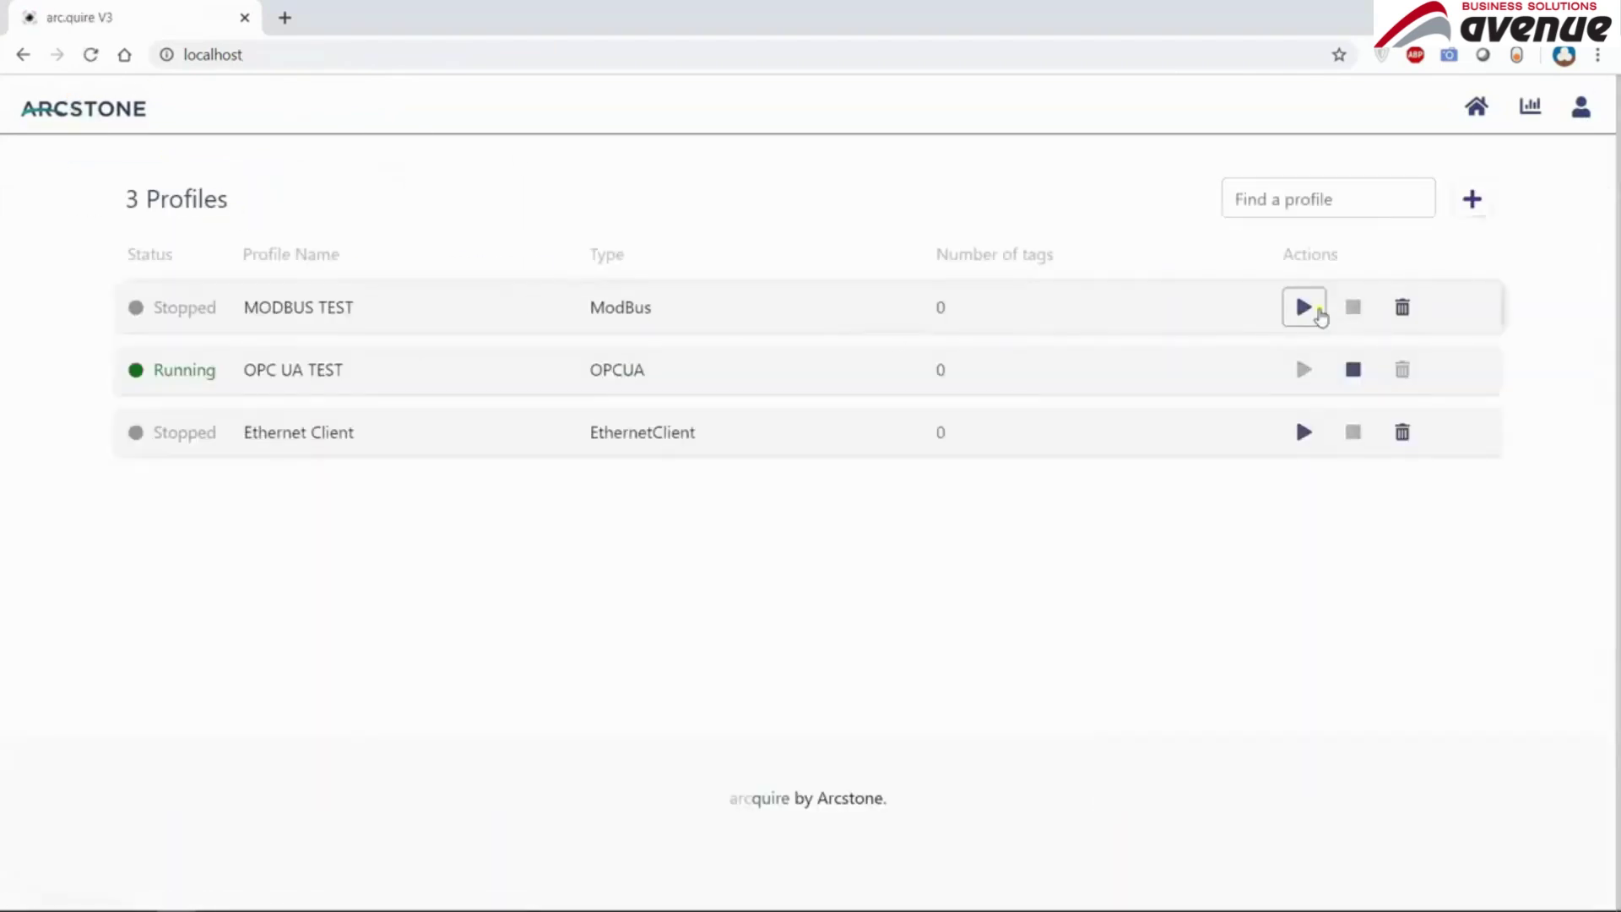
{"action": "left_click", "coordinate": [1320, 311]}
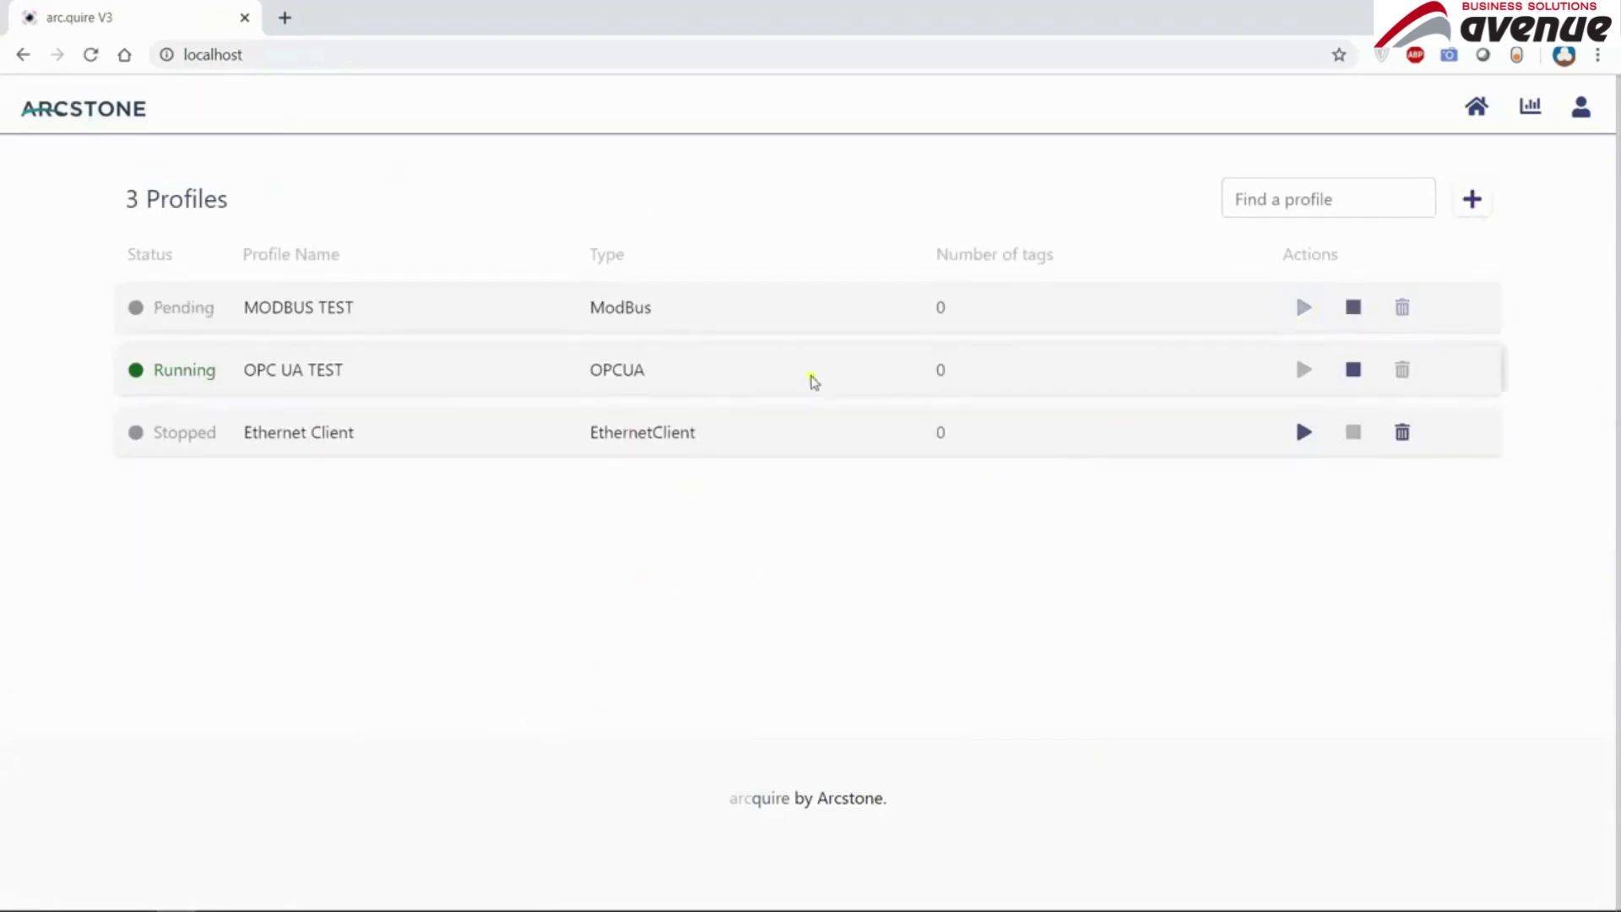
{"action": "key", "text": "alt+Tab"}
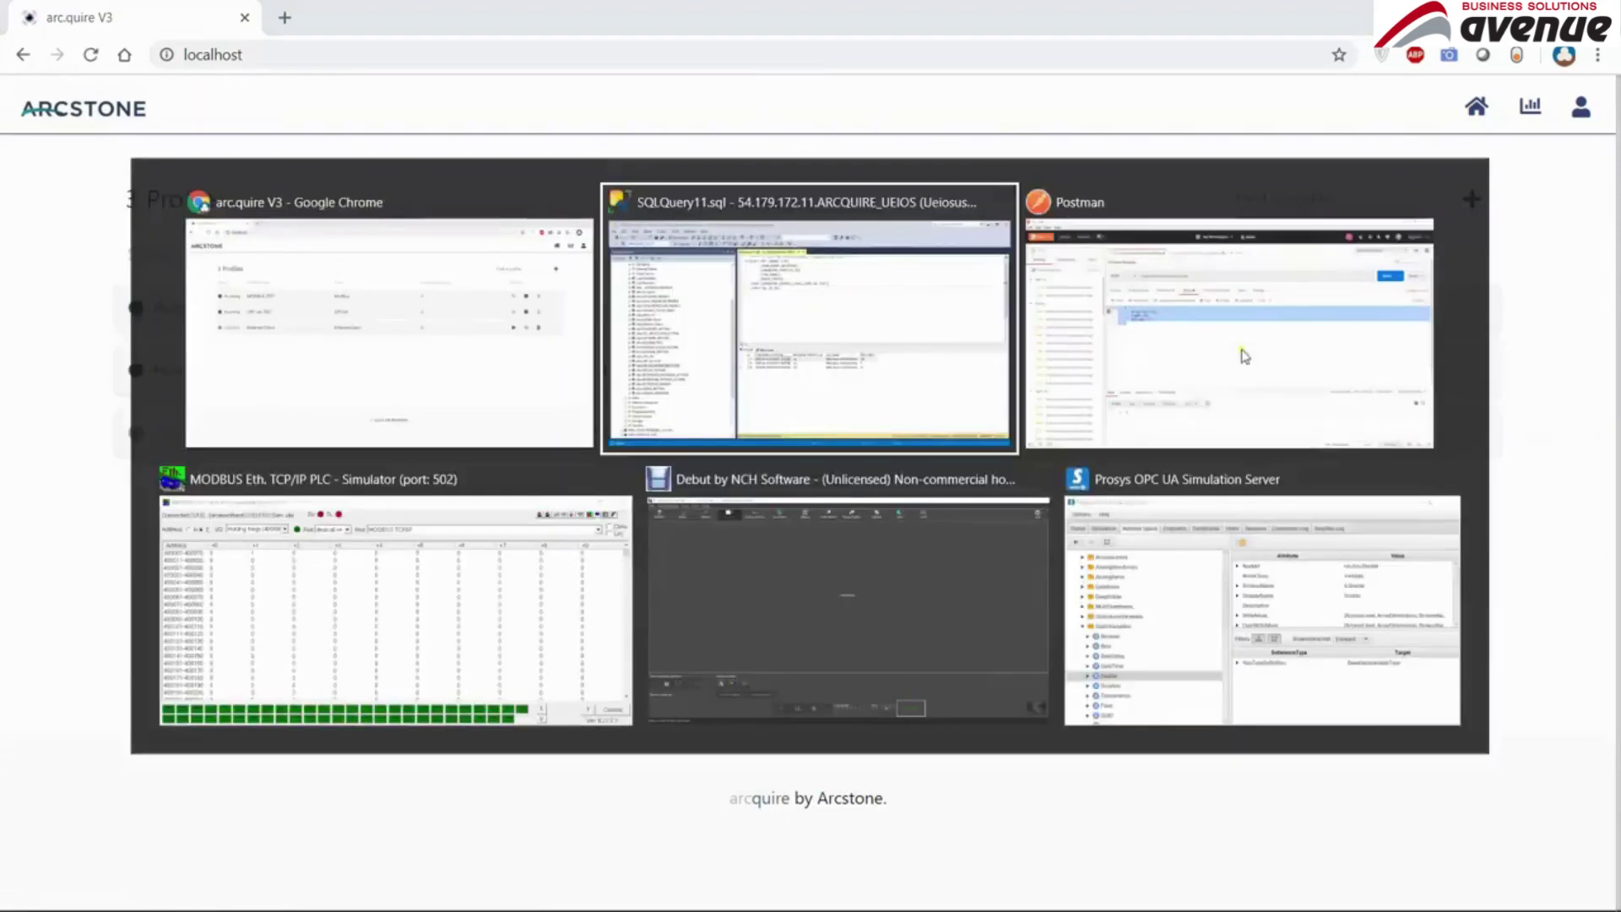
{"action": "left_click", "coordinate": [1088, 367]}
{"action": "key", "text": "F5"}
{"action": "key", "text": "F5"}
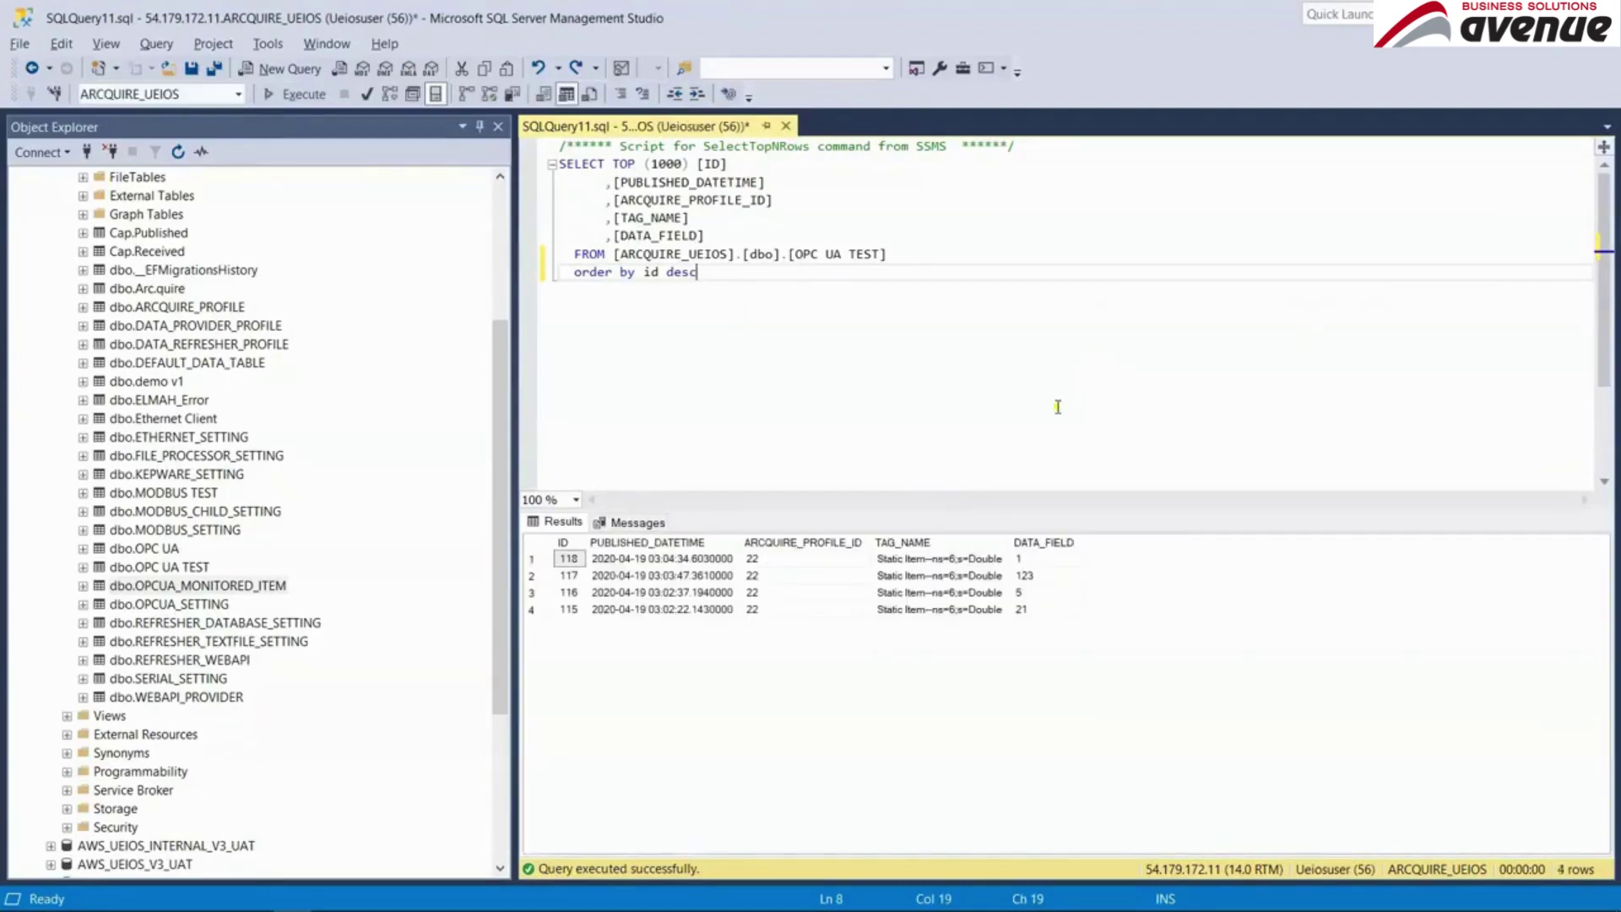
{"action": "left_click", "coordinate": [1028, 558]}
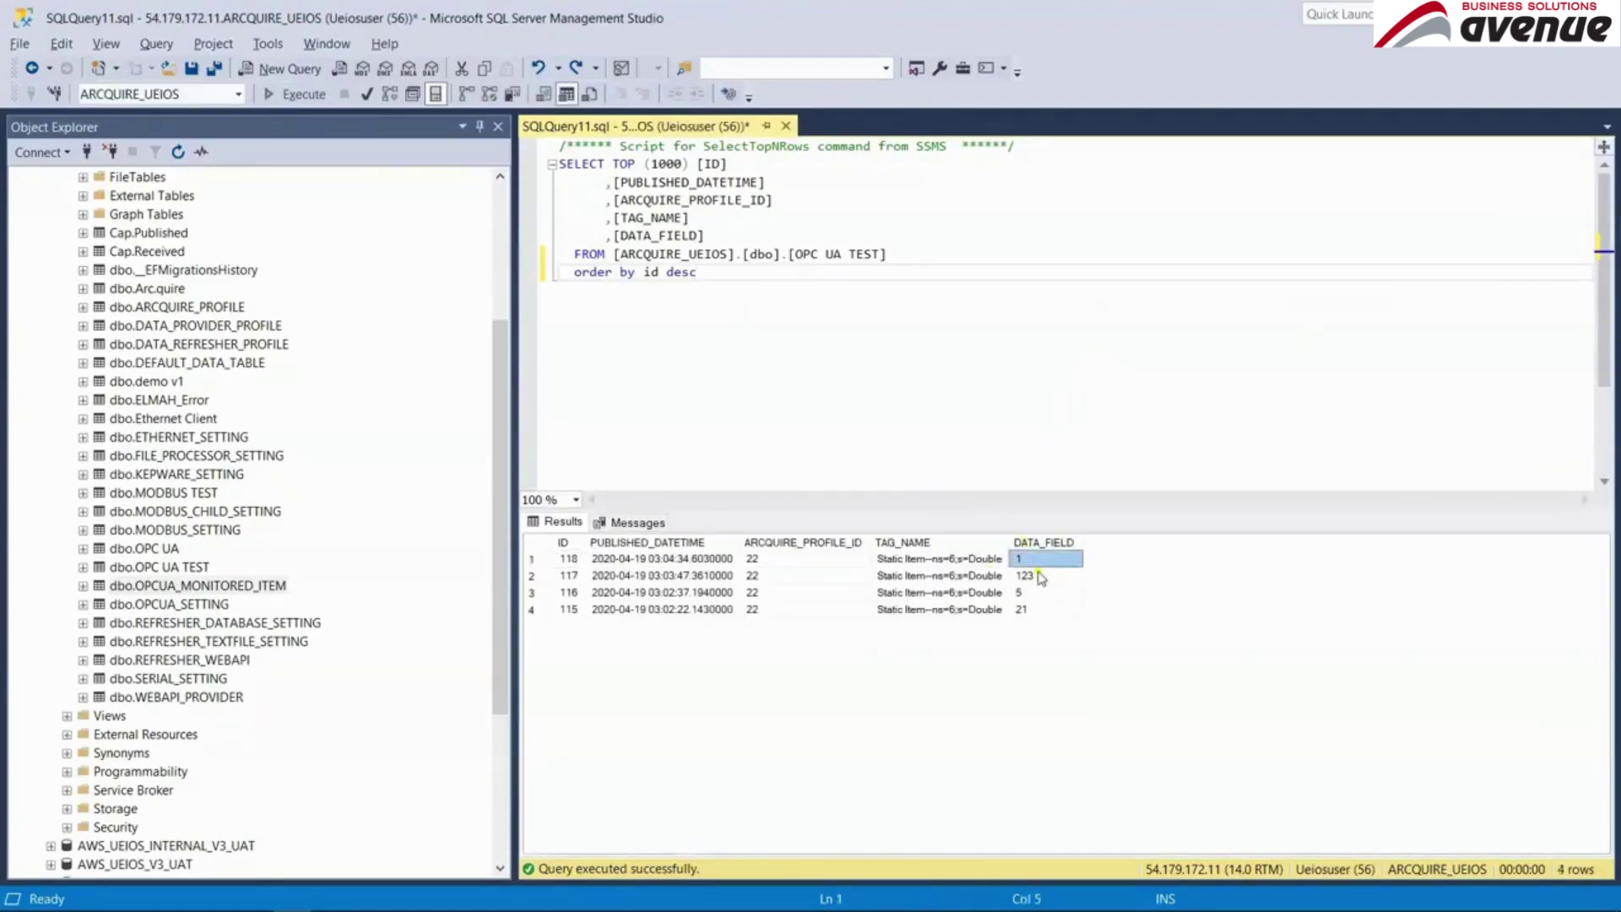
- Switch to the MODBUS simulator and set holding register 400002 to 12
{"action": "key", "text": "alt+Tab"}
{"action": "key", "text": "alt+Tab"}
{"action": "key", "text": "alt+Tab"}
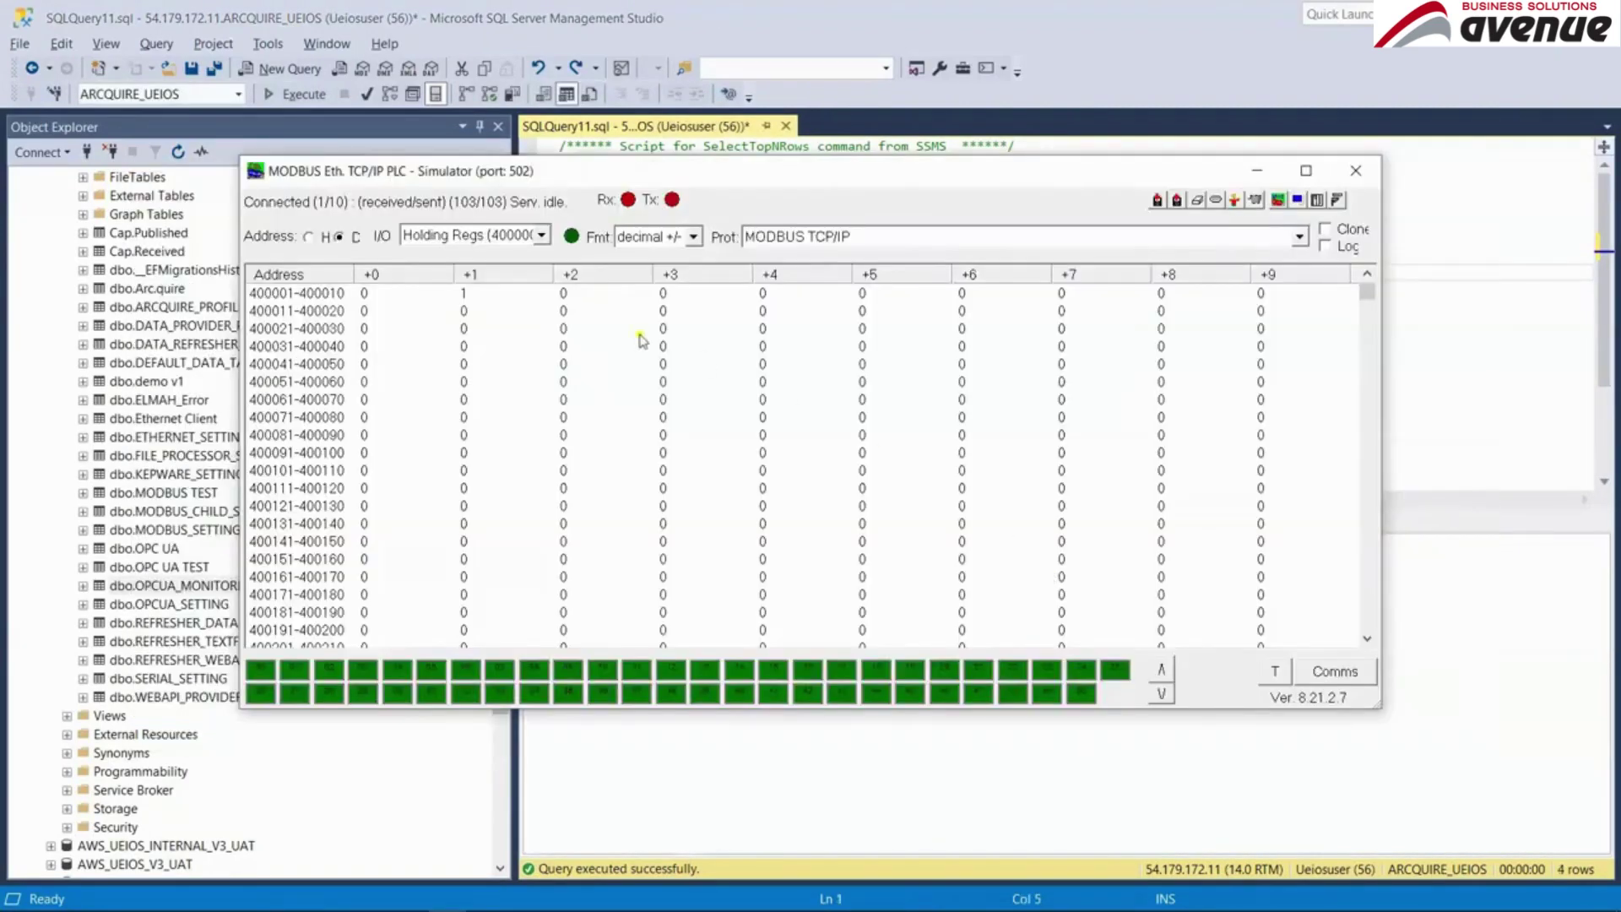
{"action": "double_click", "coordinate": [487, 297]}
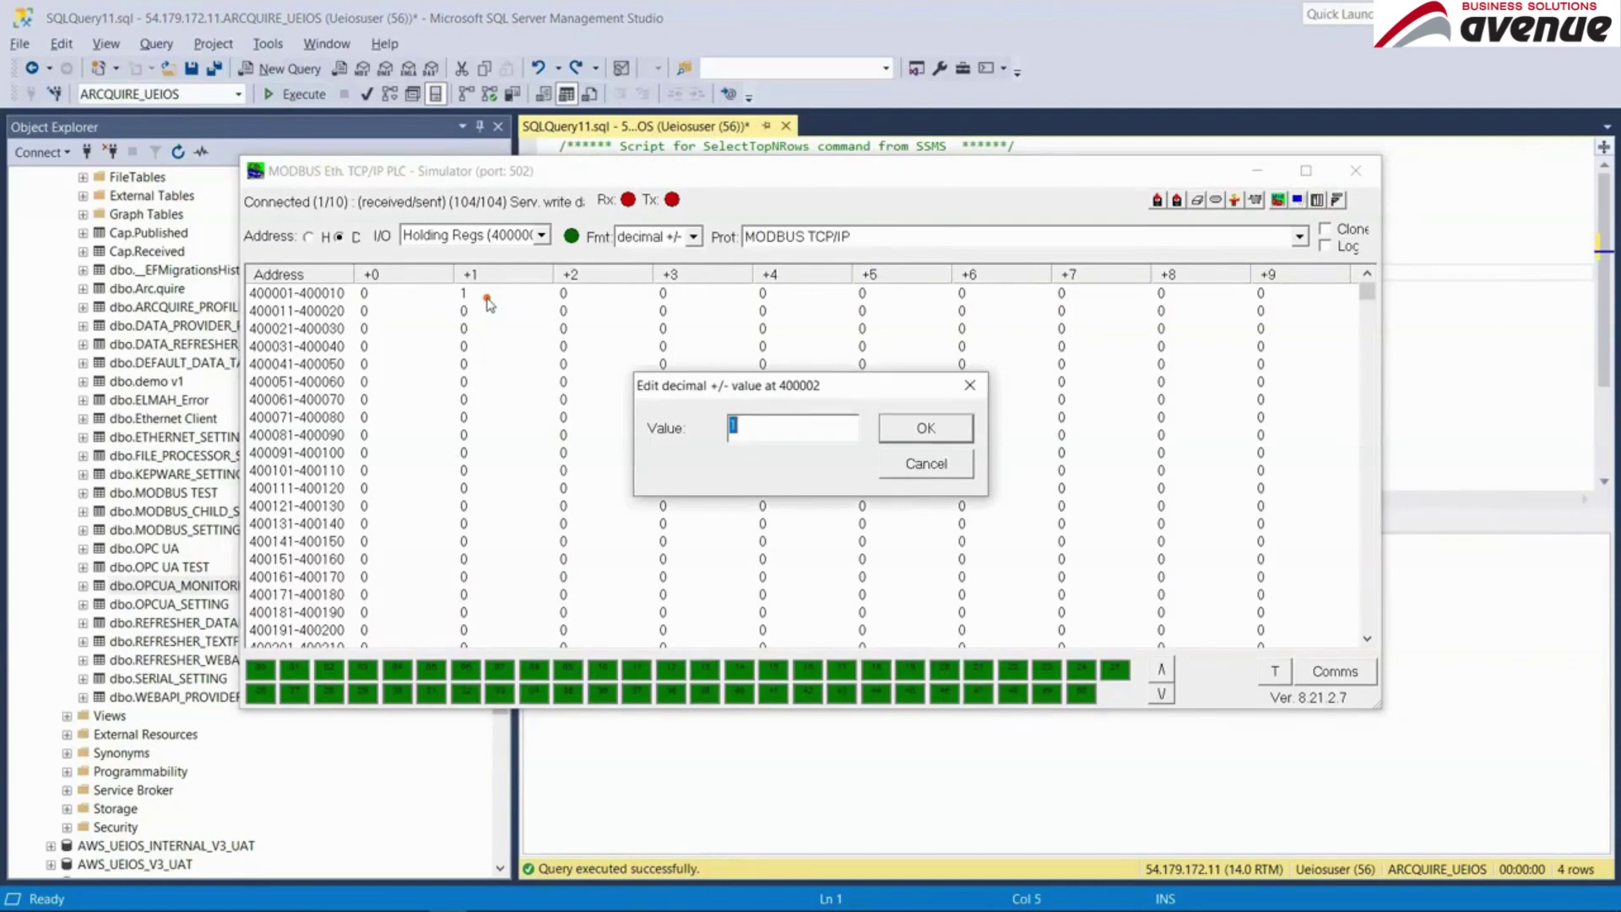
{"action": "type", "text": "2"}
{"action": "left_click", "coordinate": [925, 428]}
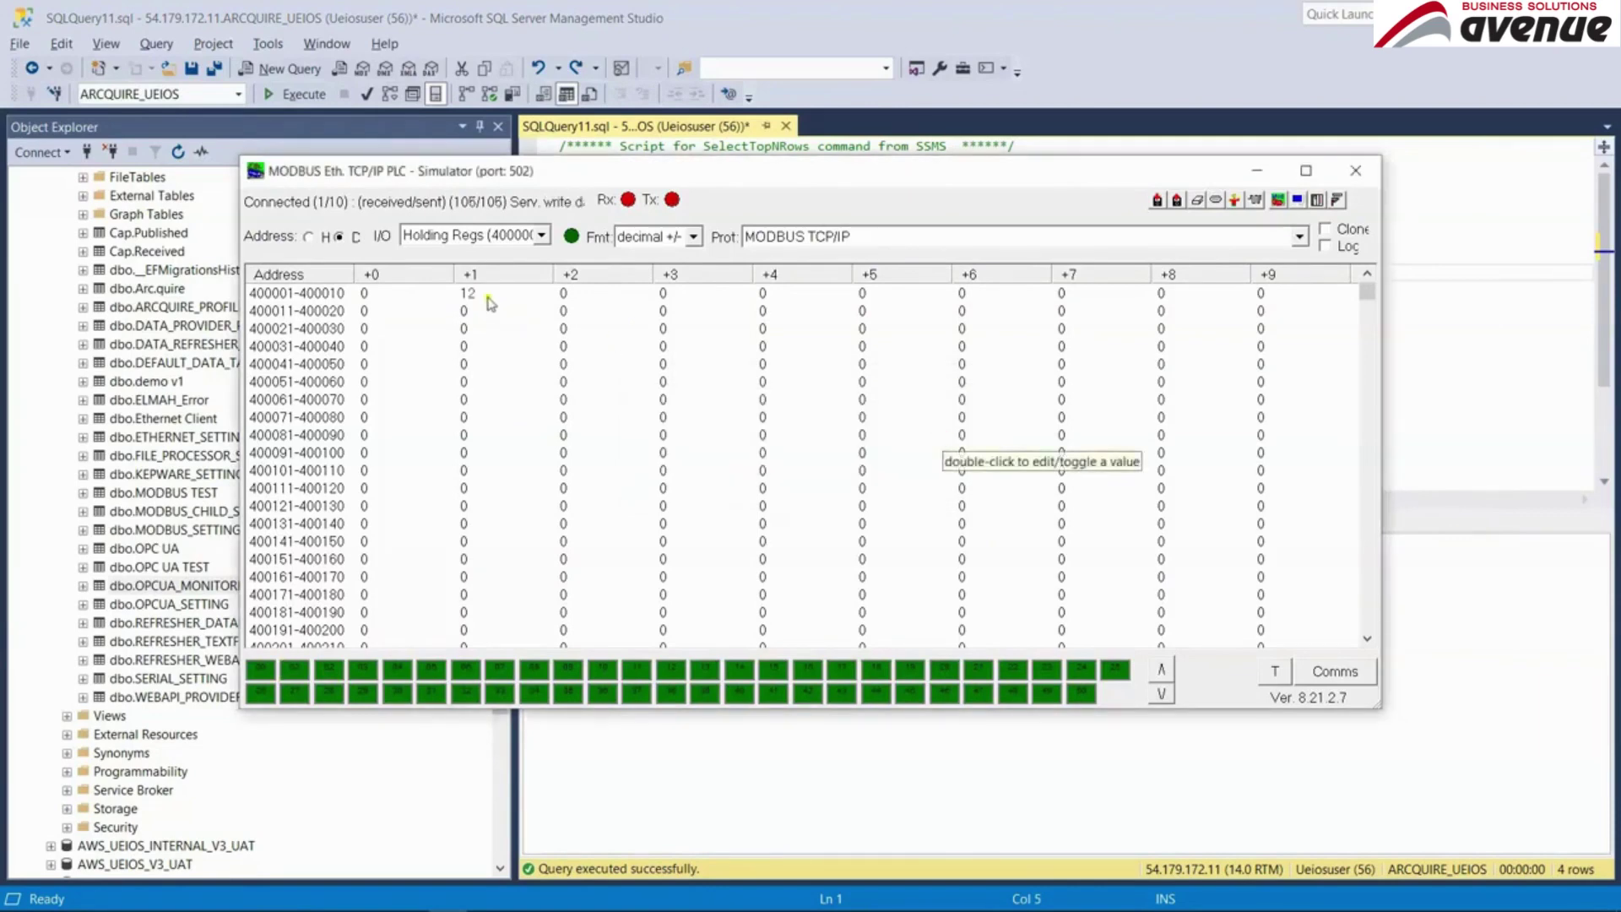
- Switch to arc.quire and review the MODBUS TEST profile's refresher settings, including the full message body
{"action": "key", "text": "alt+Tab"}
{"action": "key", "text": "alt+Tab"}
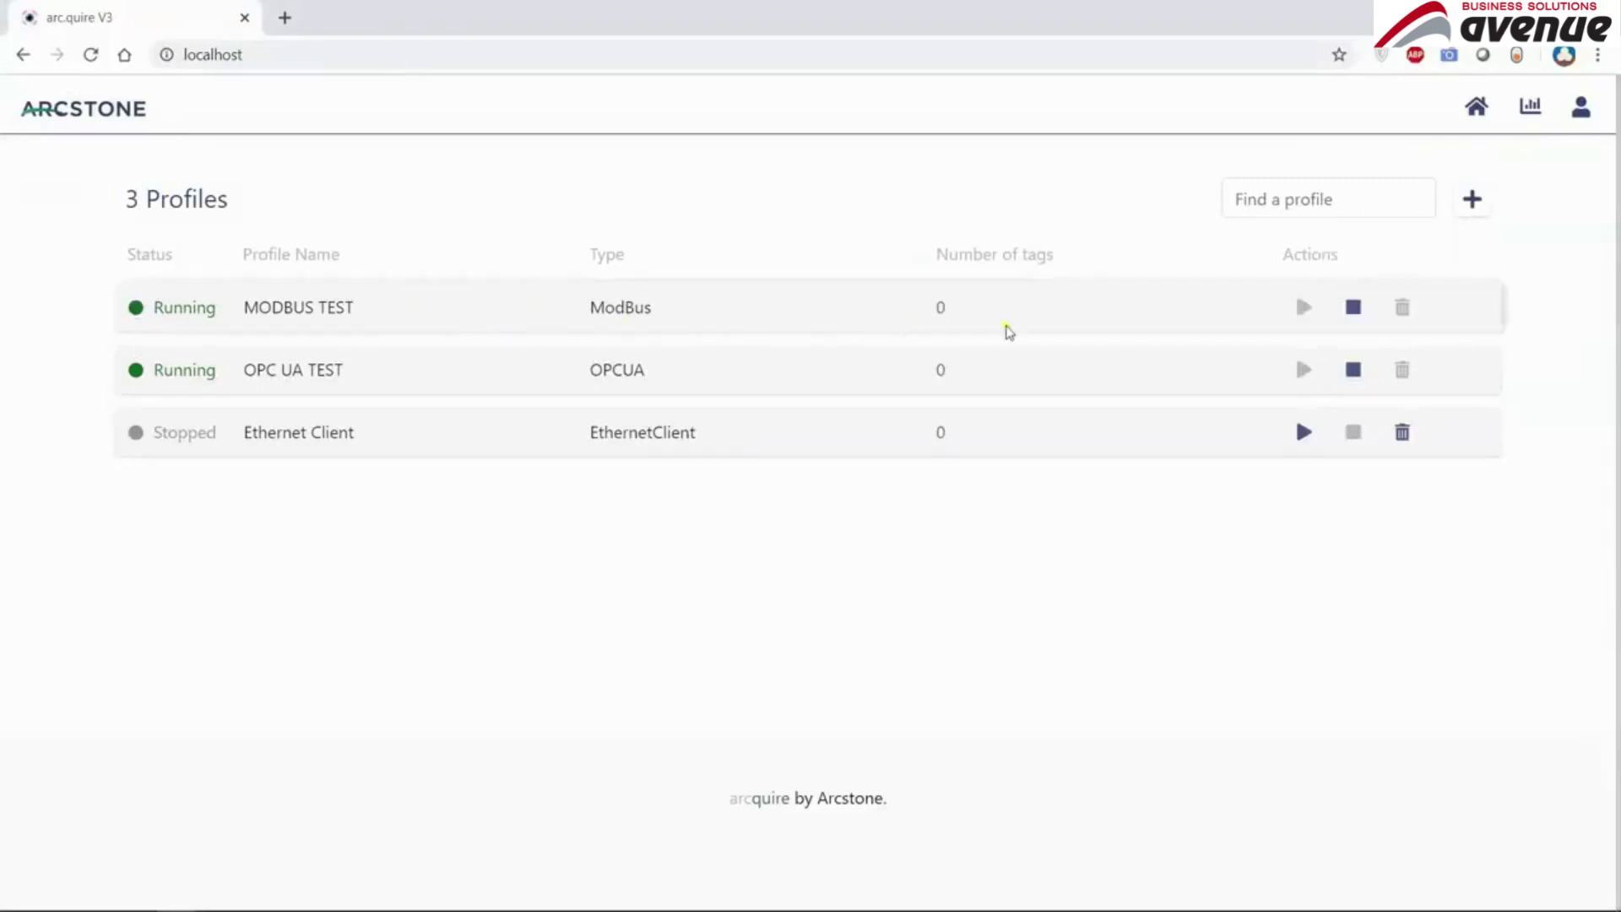
{"action": "left_click", "coordinate": [1051, 324]}
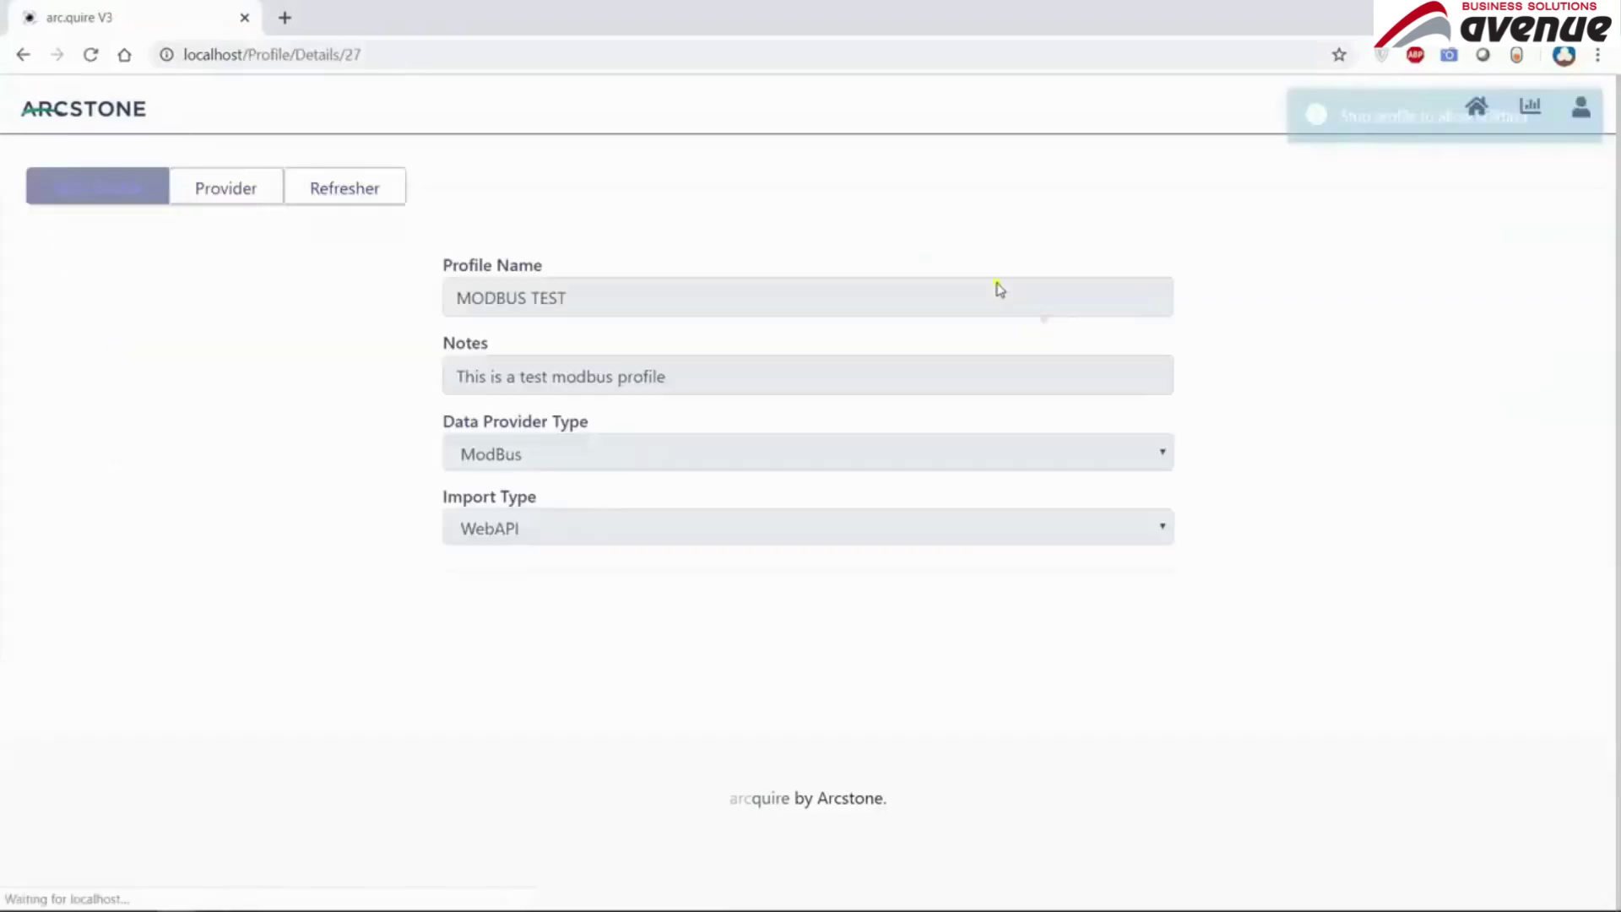
{"action": "left_click", "coordinate": [355, 193]}
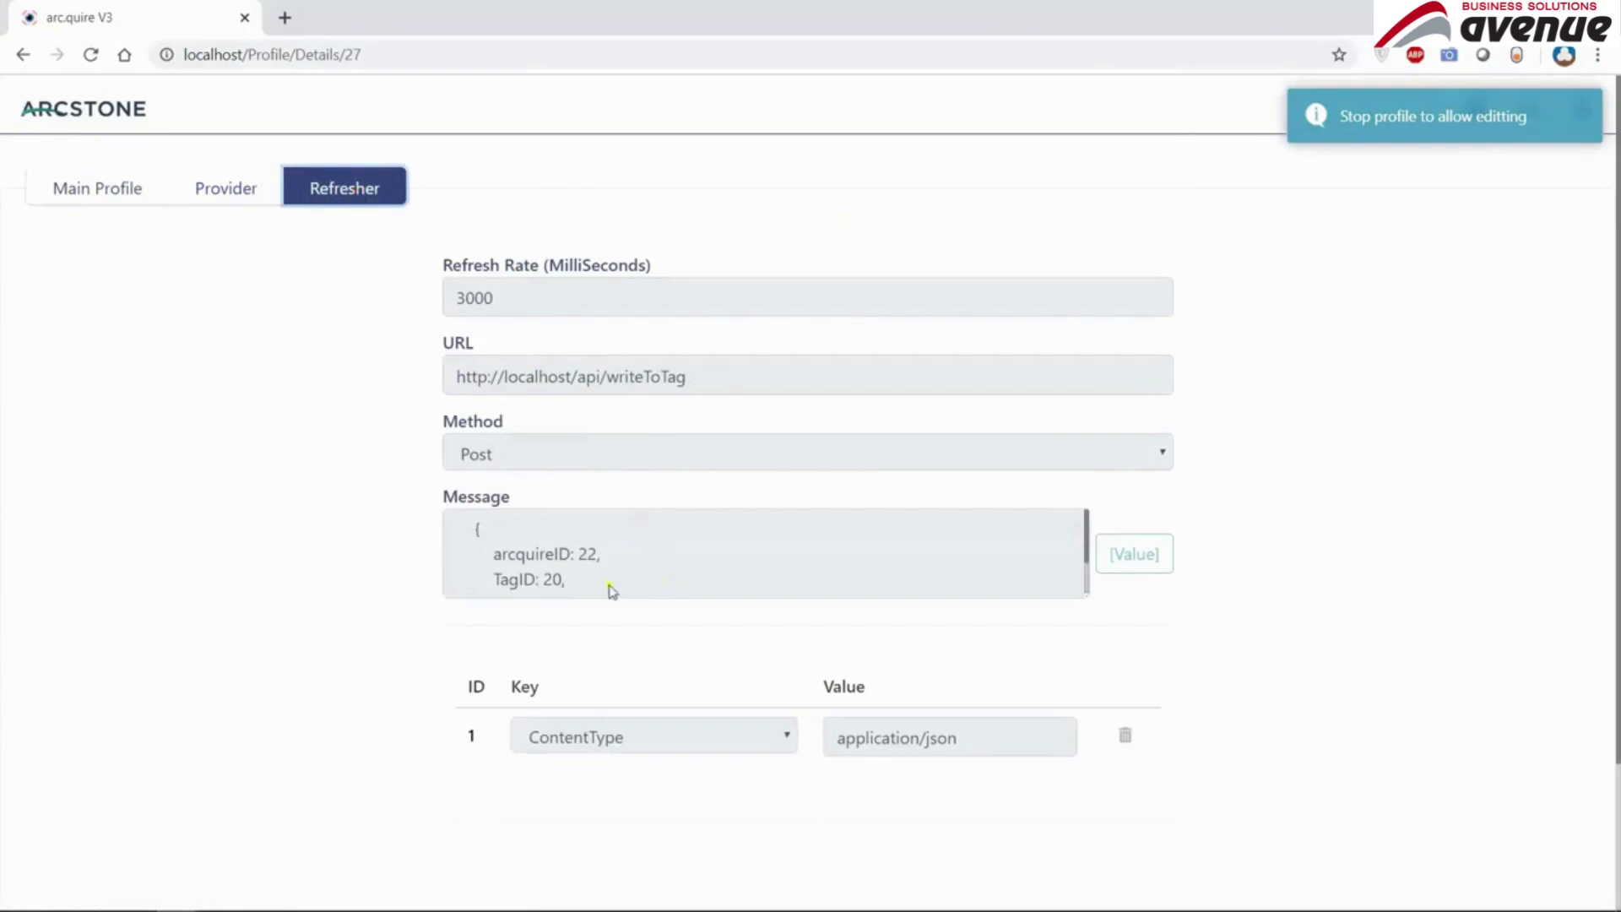
{"action": "scroll", "coordinate": [607, 576], "scroll_direction": "down", "scroll_amount": 2}
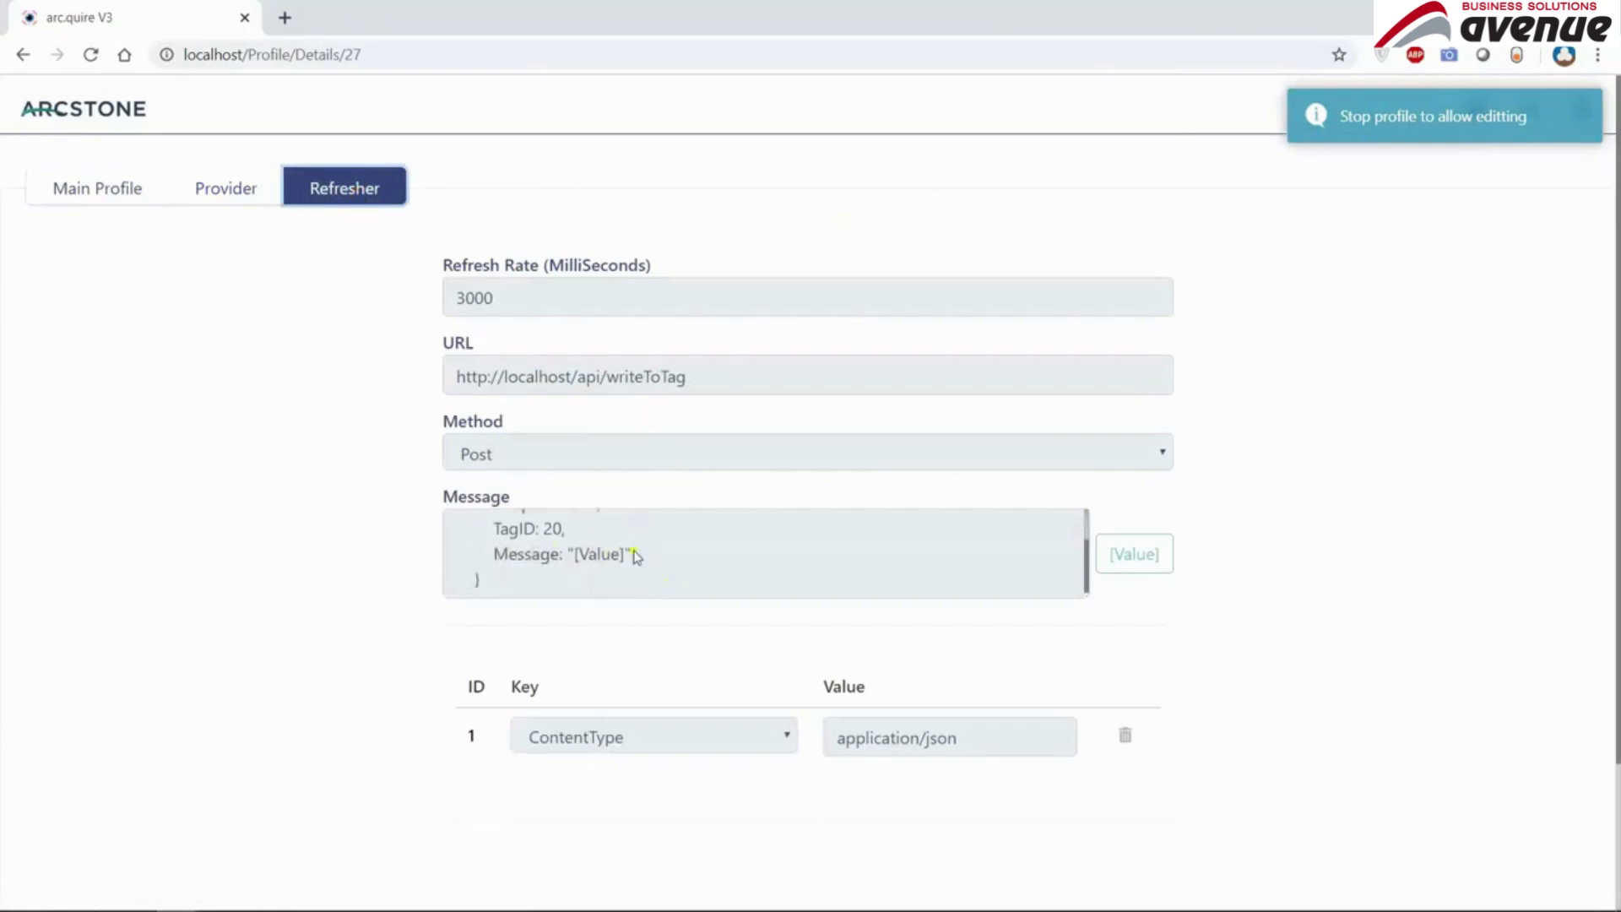
- Switch to SQL Server Management Studio and rerun the query on the OPC UA TEST table to check for new rows
{"action": "key", "text": "alt+Tab"}
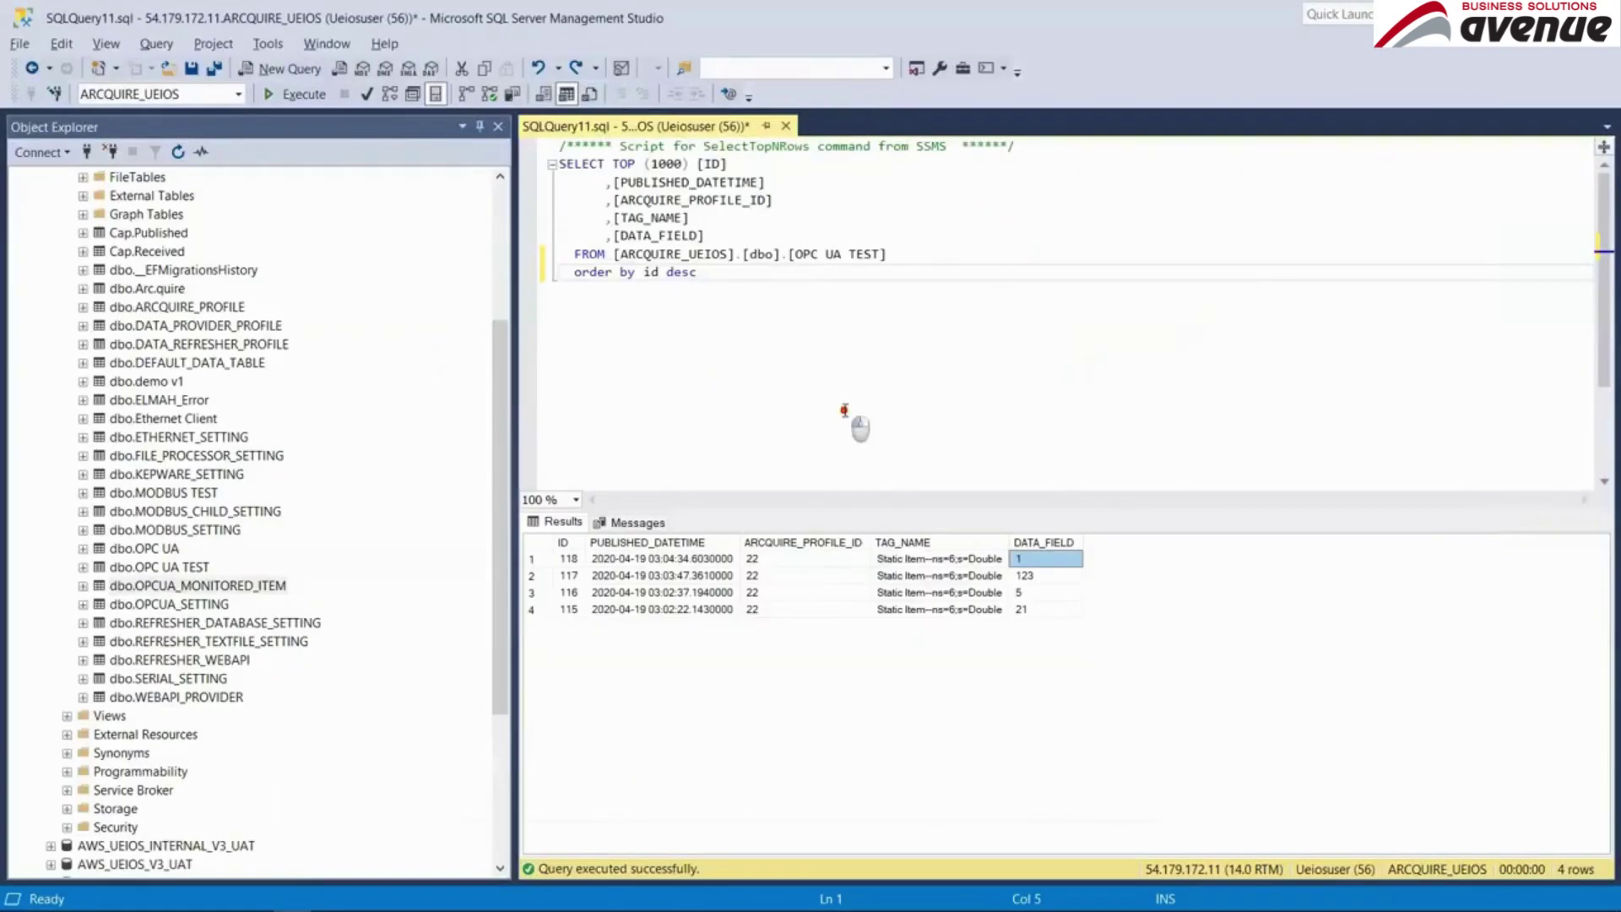
{"action": "left_click_drag", "start_coordinate": [889, 256], "coordinate": [790, 258]}
{"action": "left_click", "coordinate": [808, 324]}
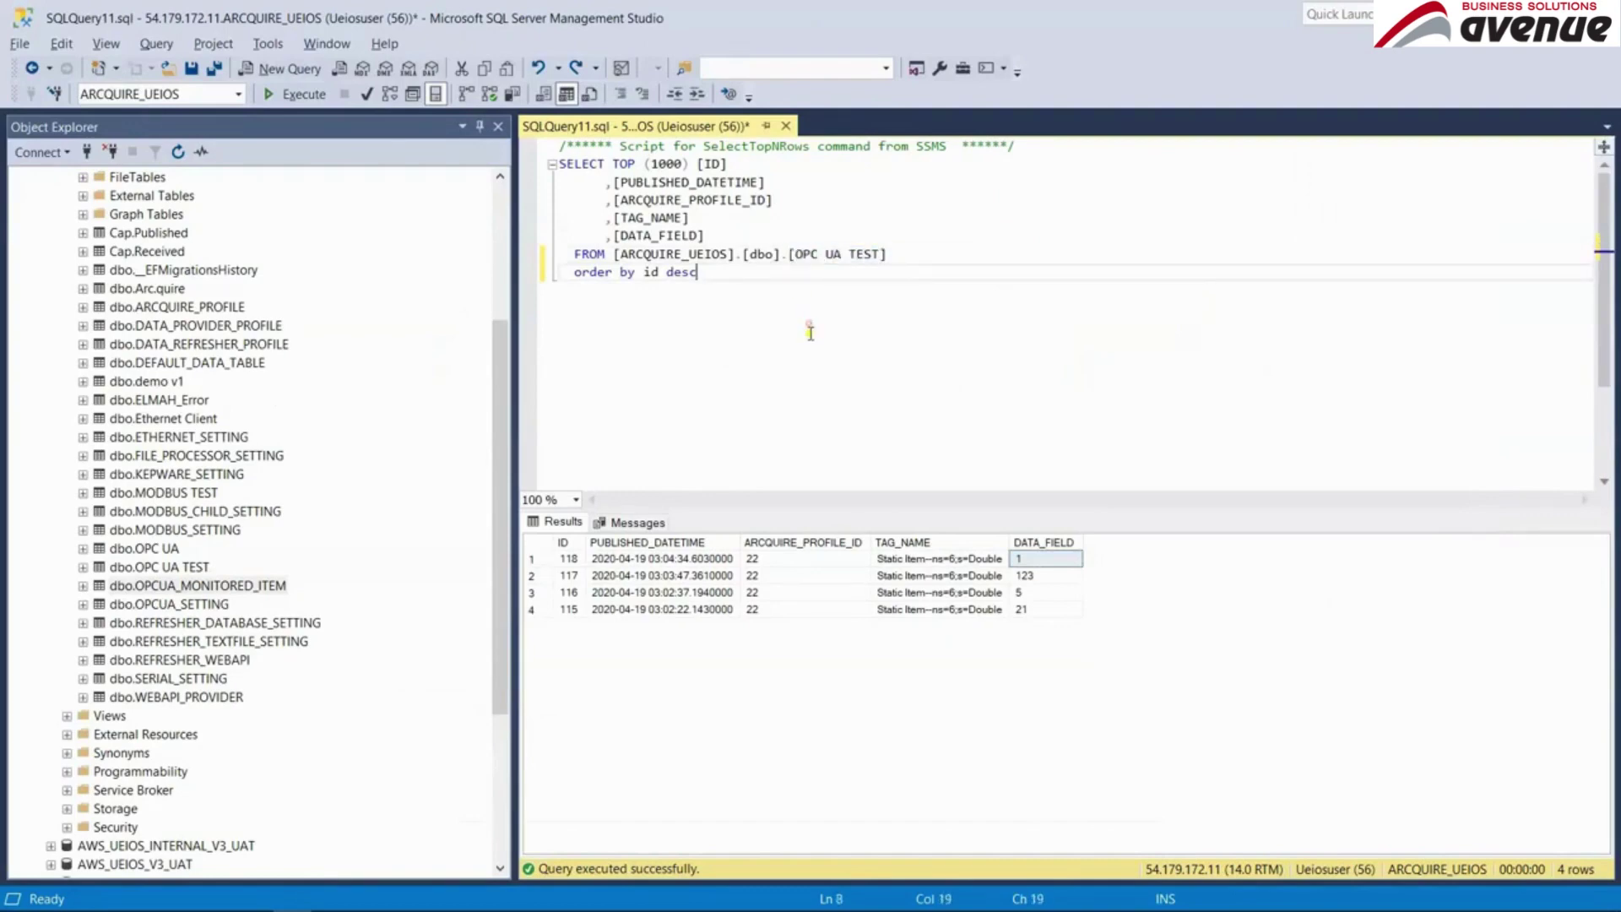
{"action": "key", "text": "F5"}
- Set holding register 400002 to 40 in the MODBUS simulator and rerun the OPC UA TEST query in SQL Server Management Studio
{"action": "key", "text": "alt+Tab"}
{"action": "key", "text": "Tab"}
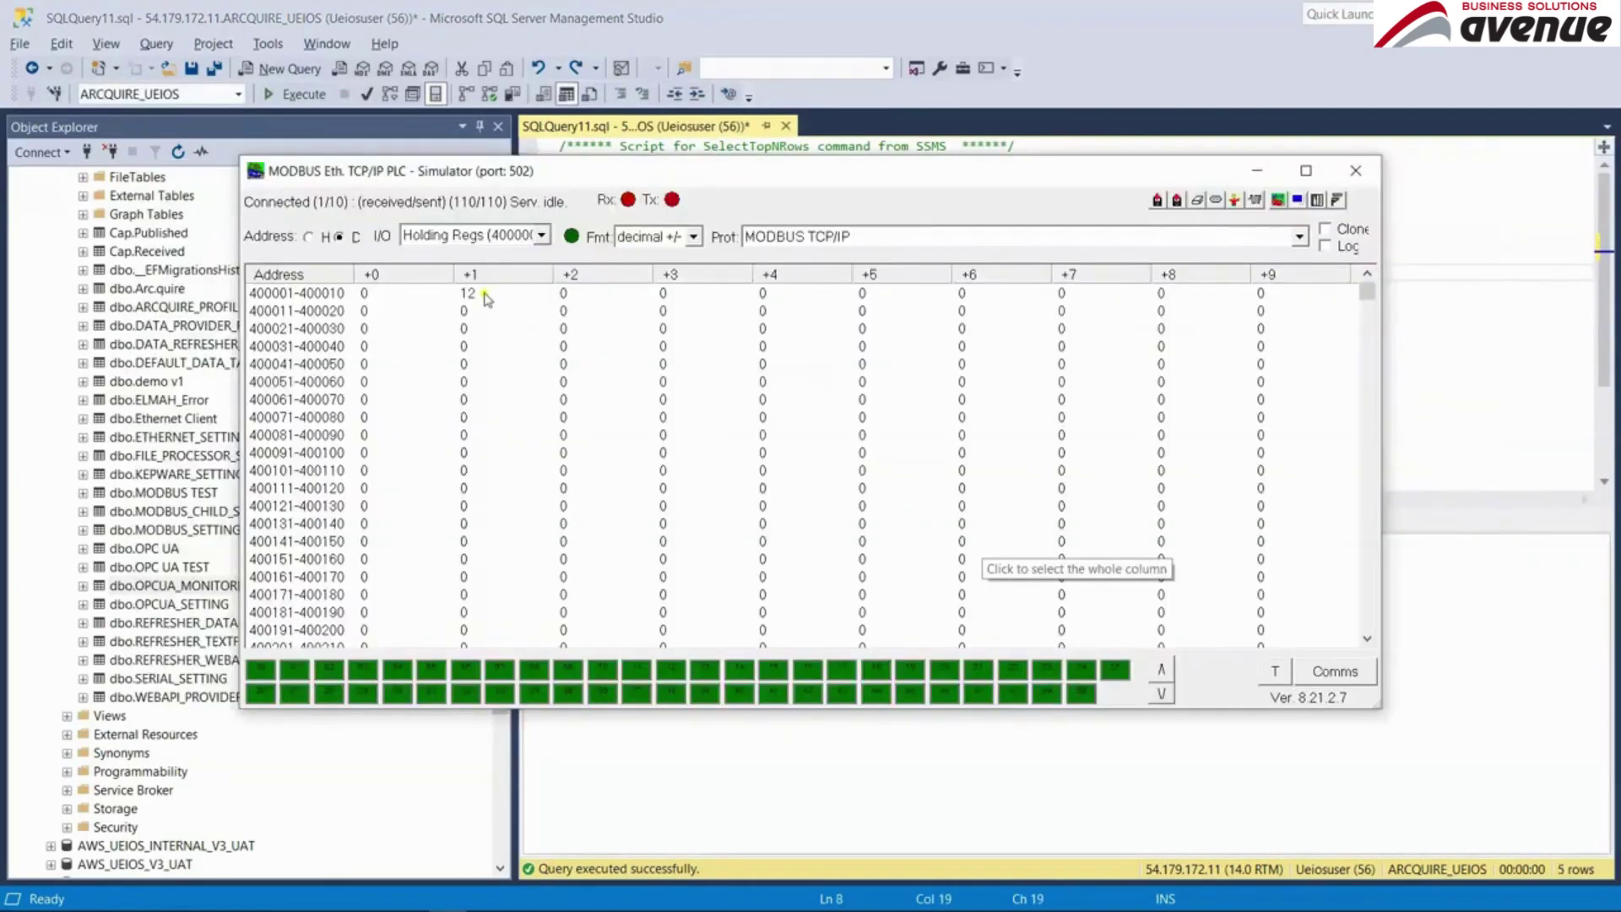
{"action": "double_click", "coordinate": [486, 298]}
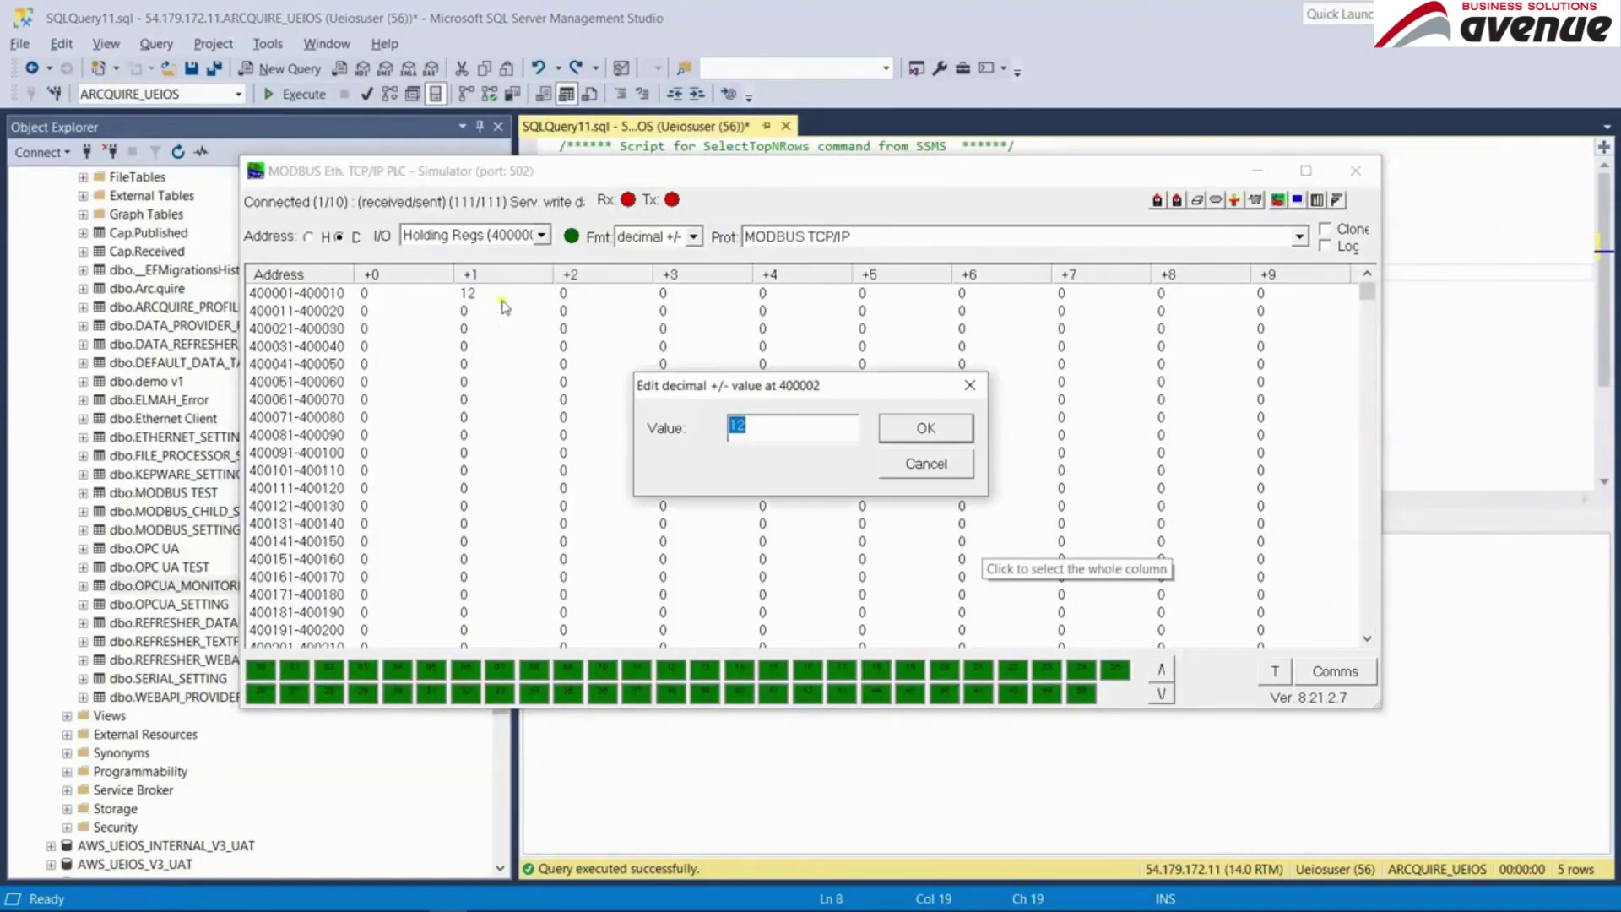
{"action": "type", "text": "40"}
{"action": "left_click", "coordinate": [926, 429]}
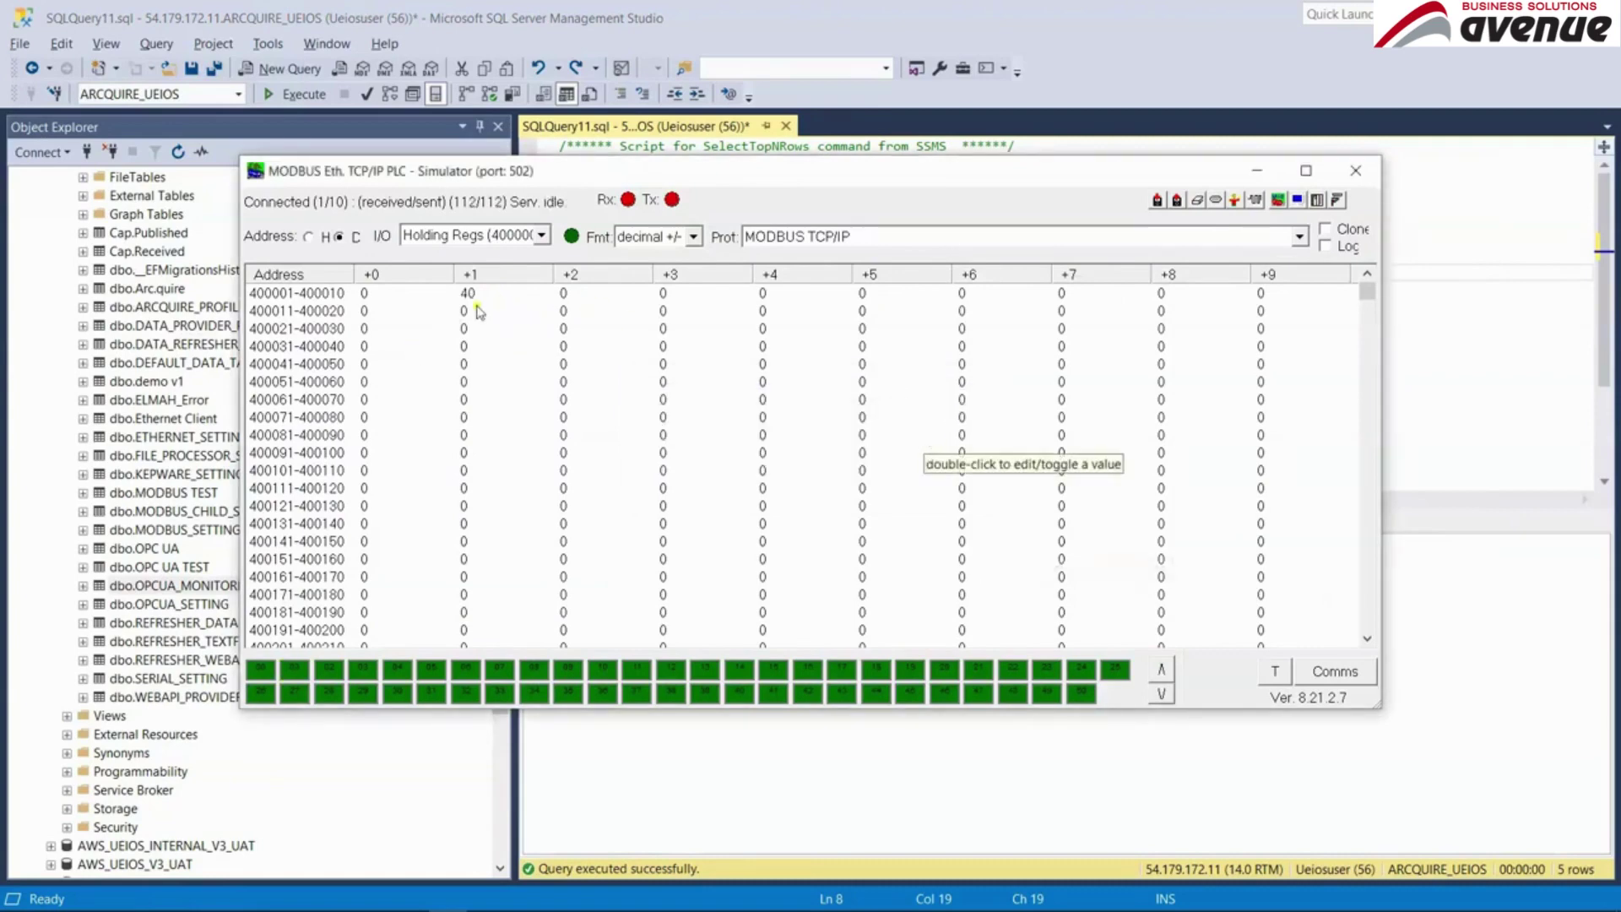
{"action": "left_click", "coordinate": [1478, 386]}
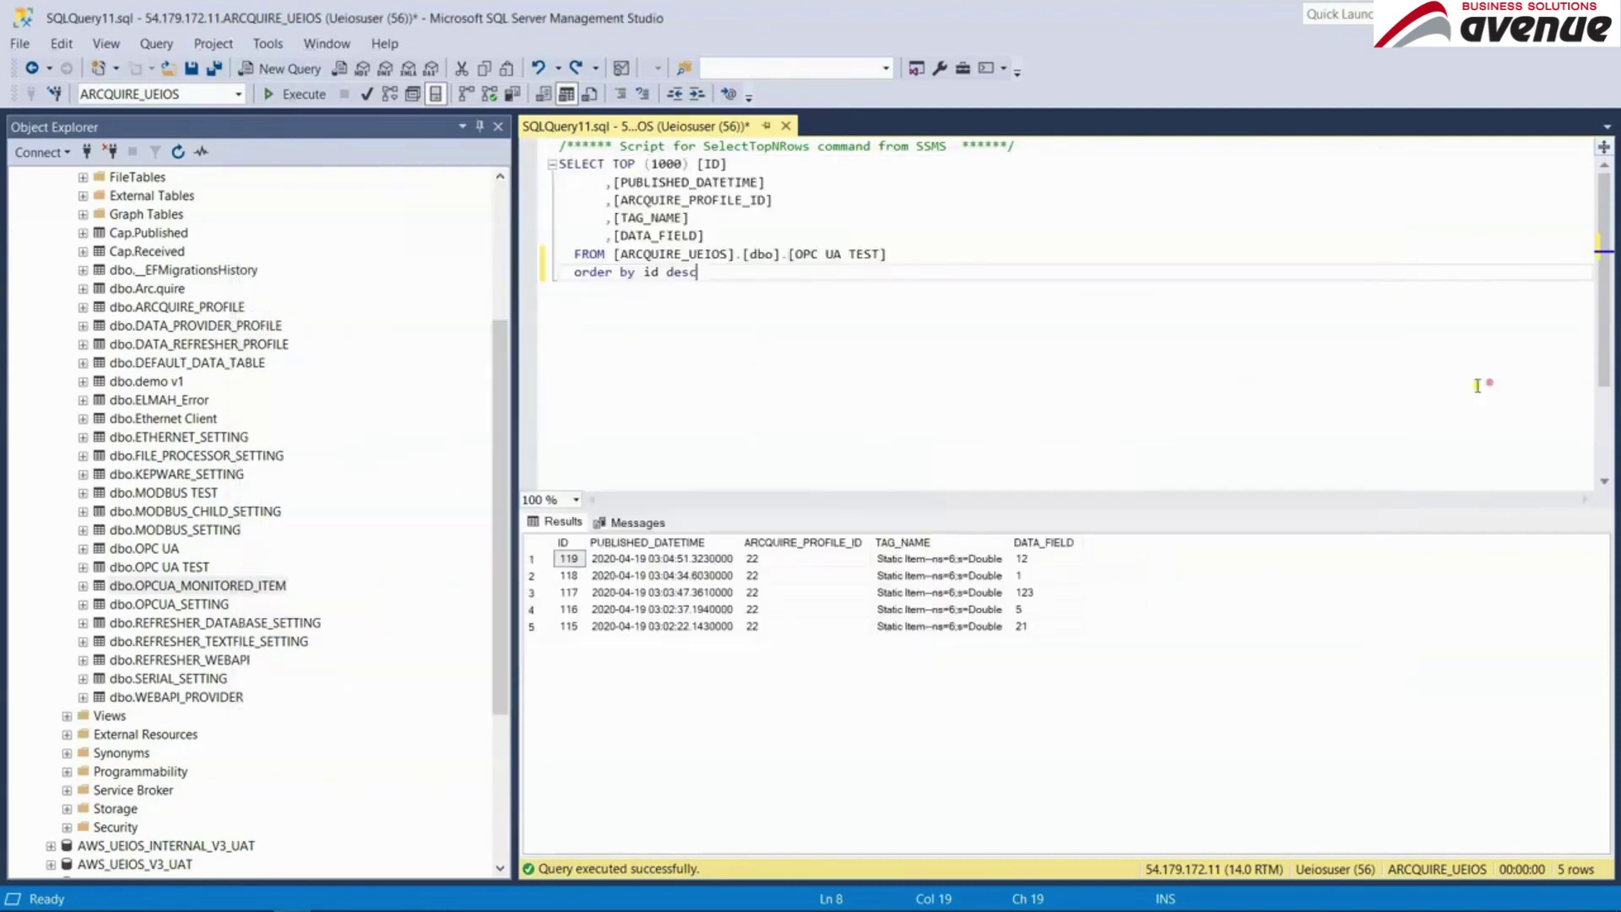
{"action": "key", "text": "F5"}
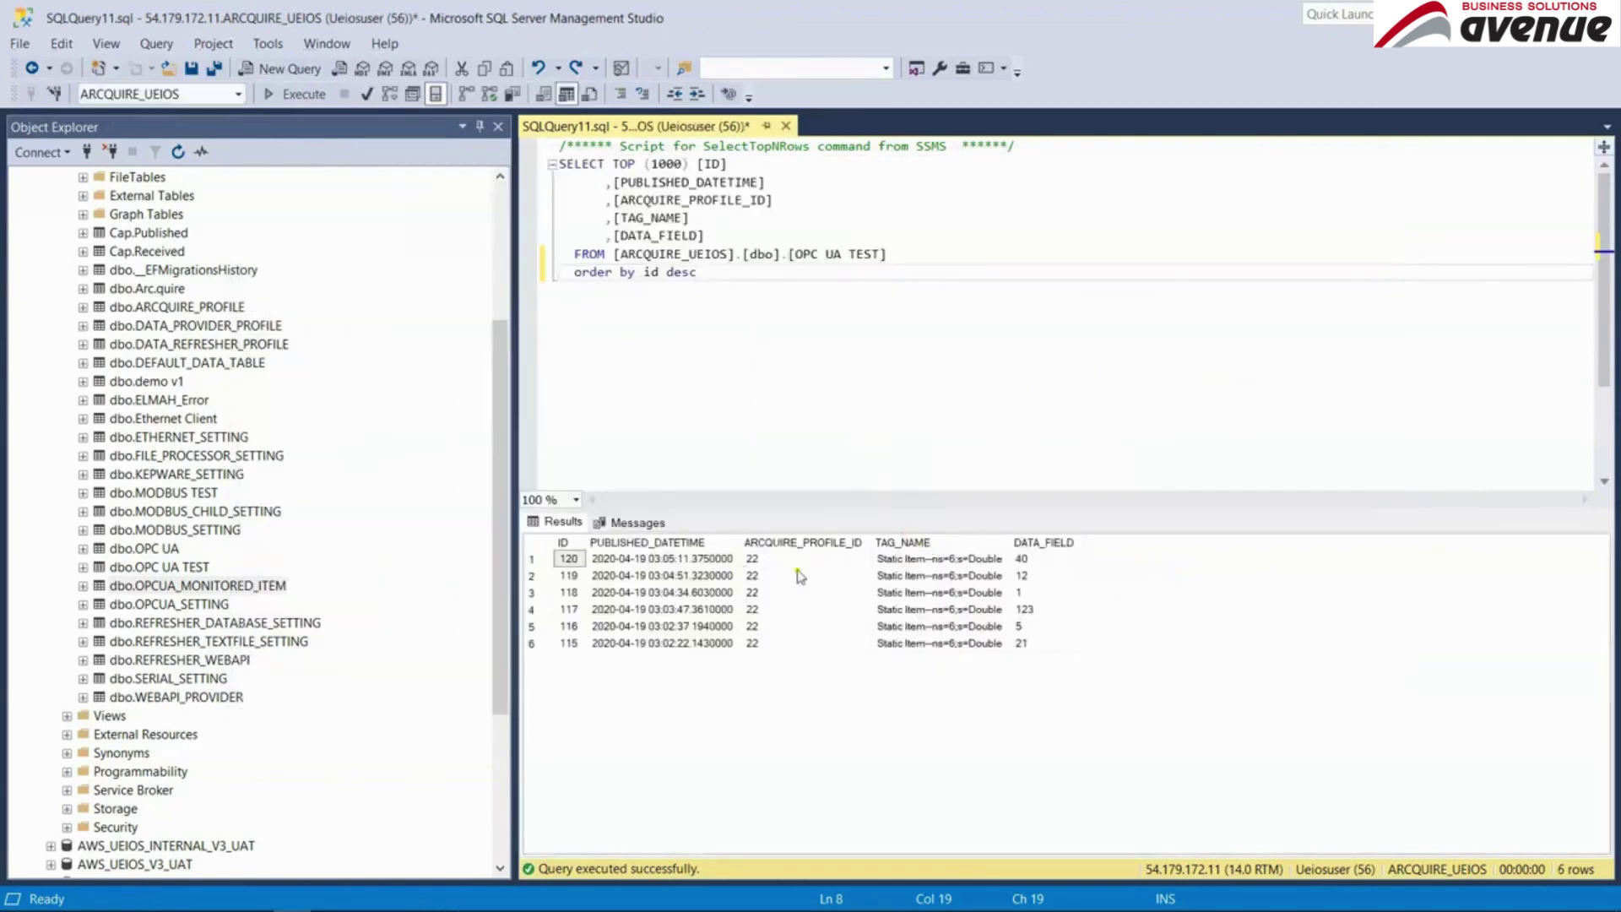
- Switch back to arc.quire and begin a new profile with WebAPI as data provider type and Database as import type
{"action": "key", "text": "alt+Tab"}
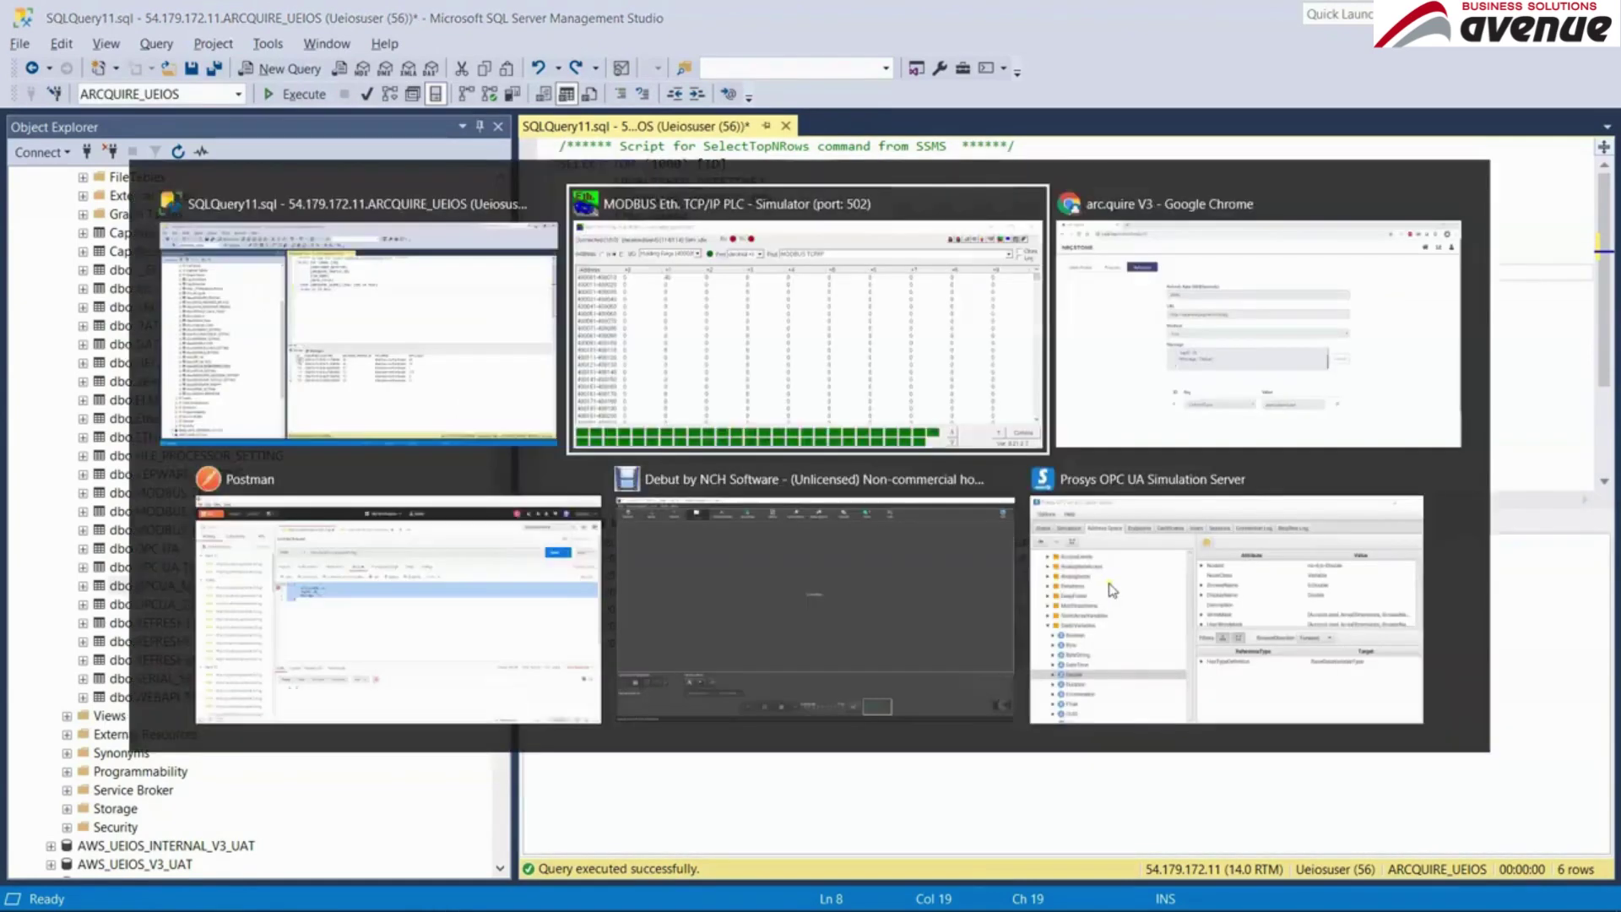
{"action": "key", "text": "alt+Tab"}
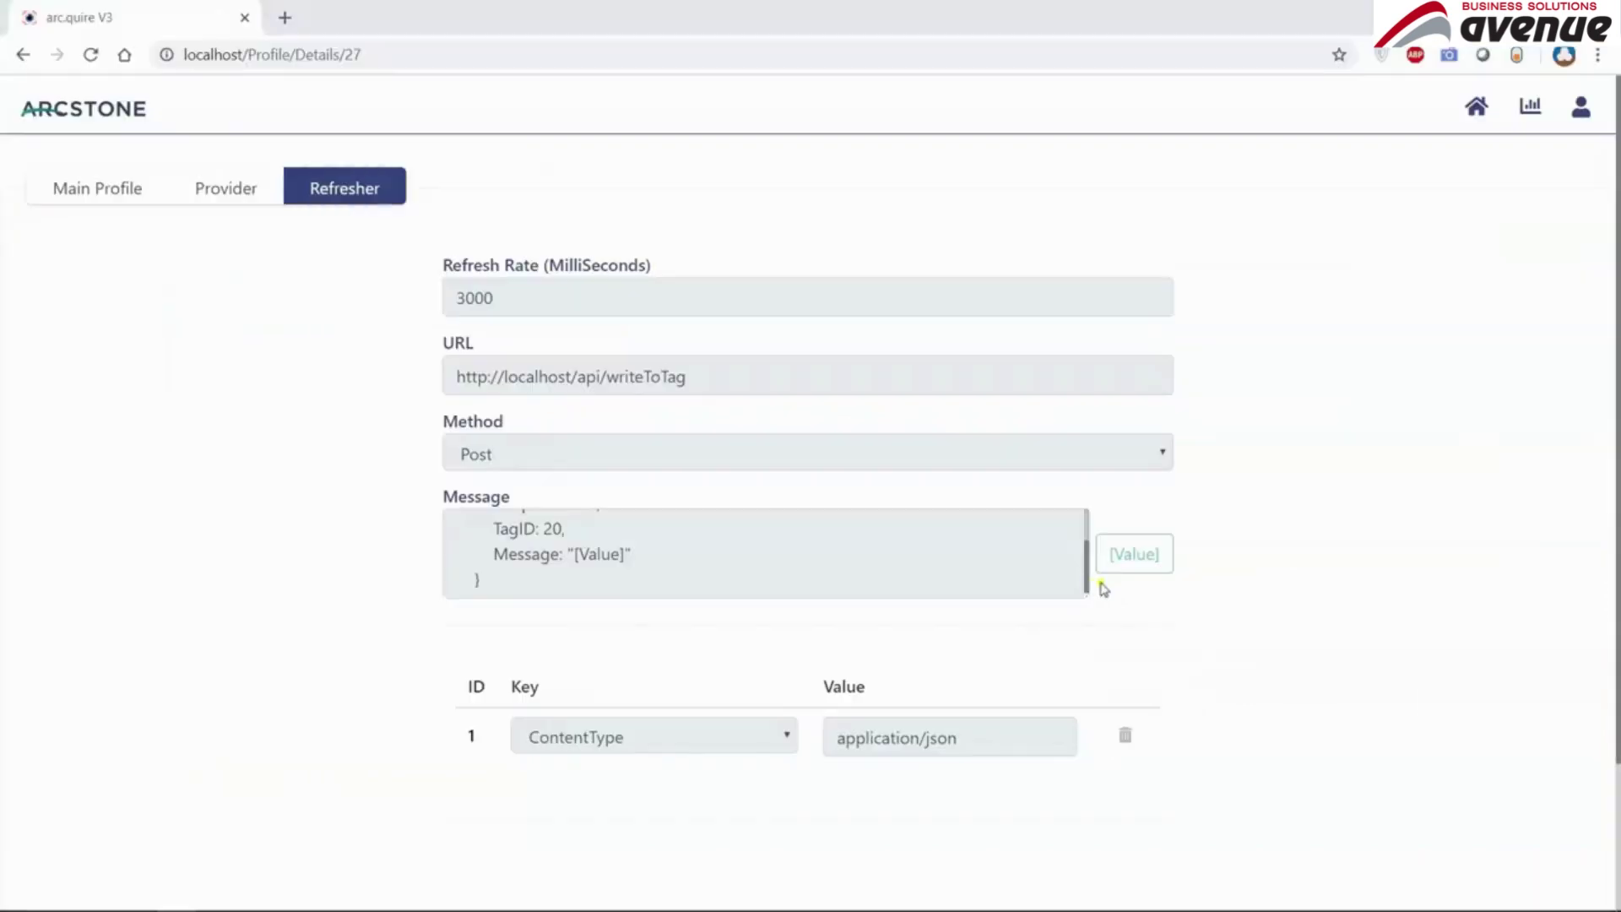
{"action": "left_click", "coordinate": [114, 114]}
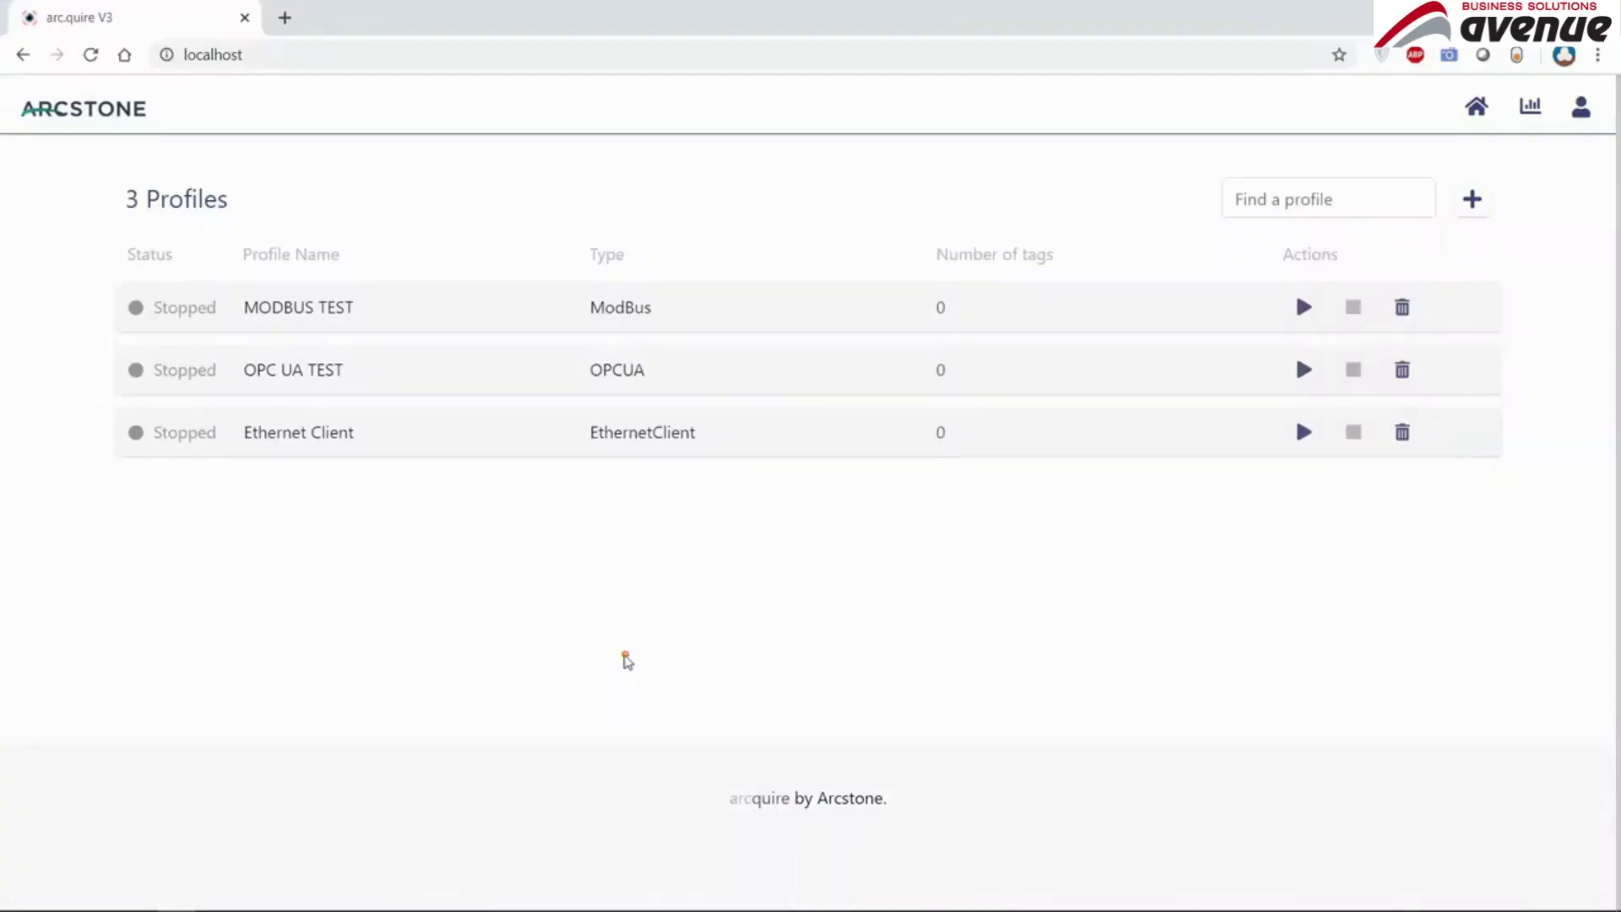
{"action": "left_click", "coordinate": [1471, 200]}
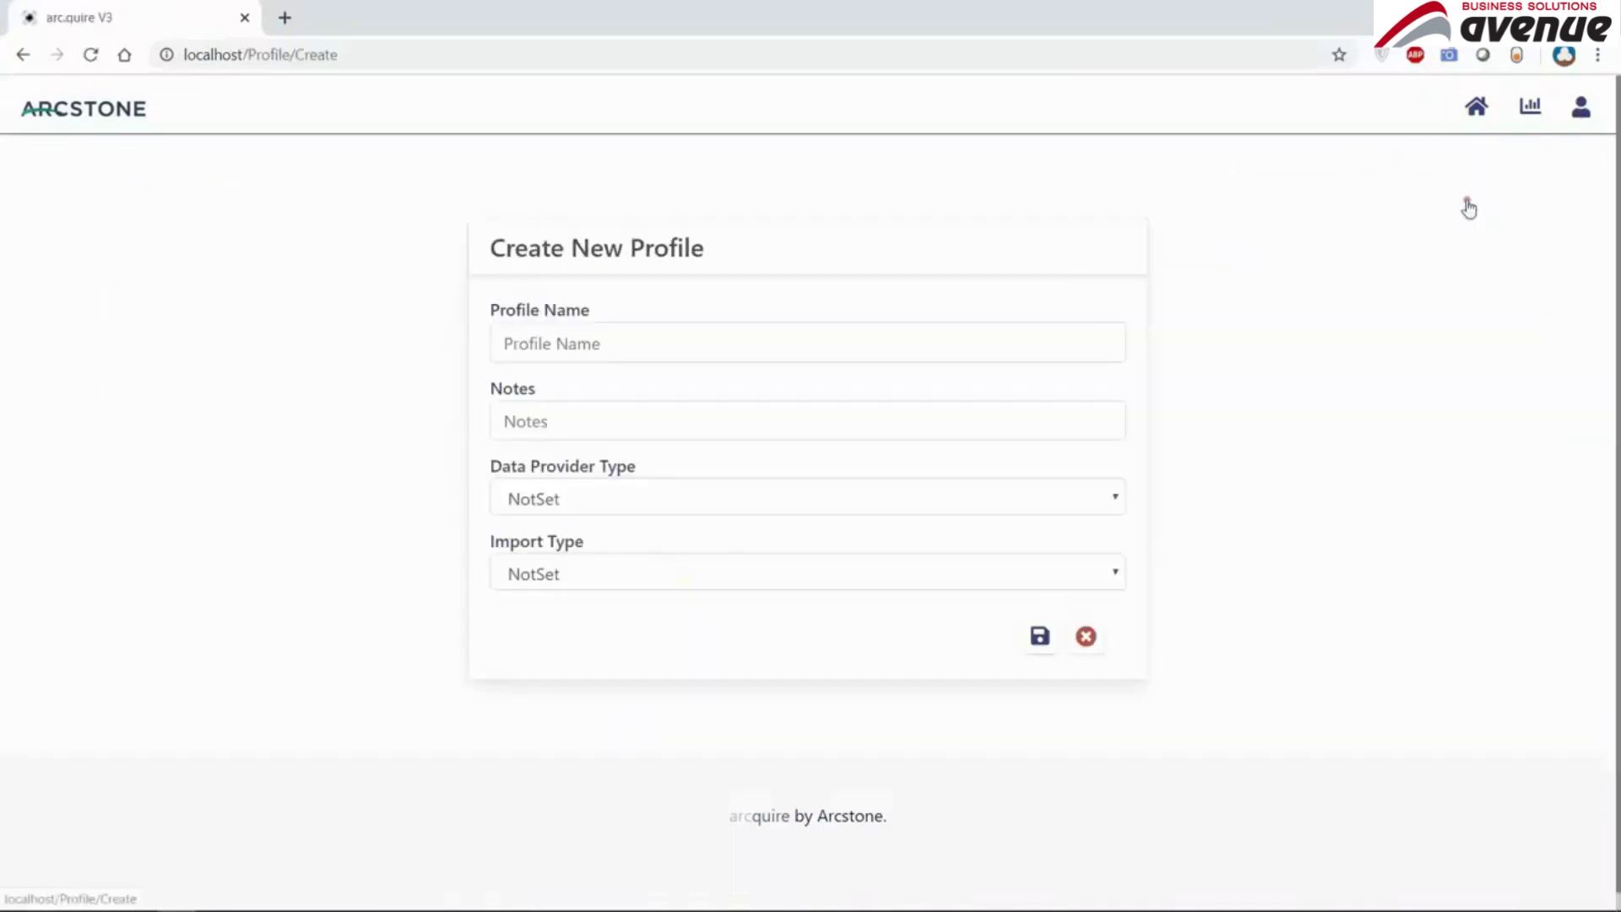
{"action": "left_click", "coordinate": [534, 496]}
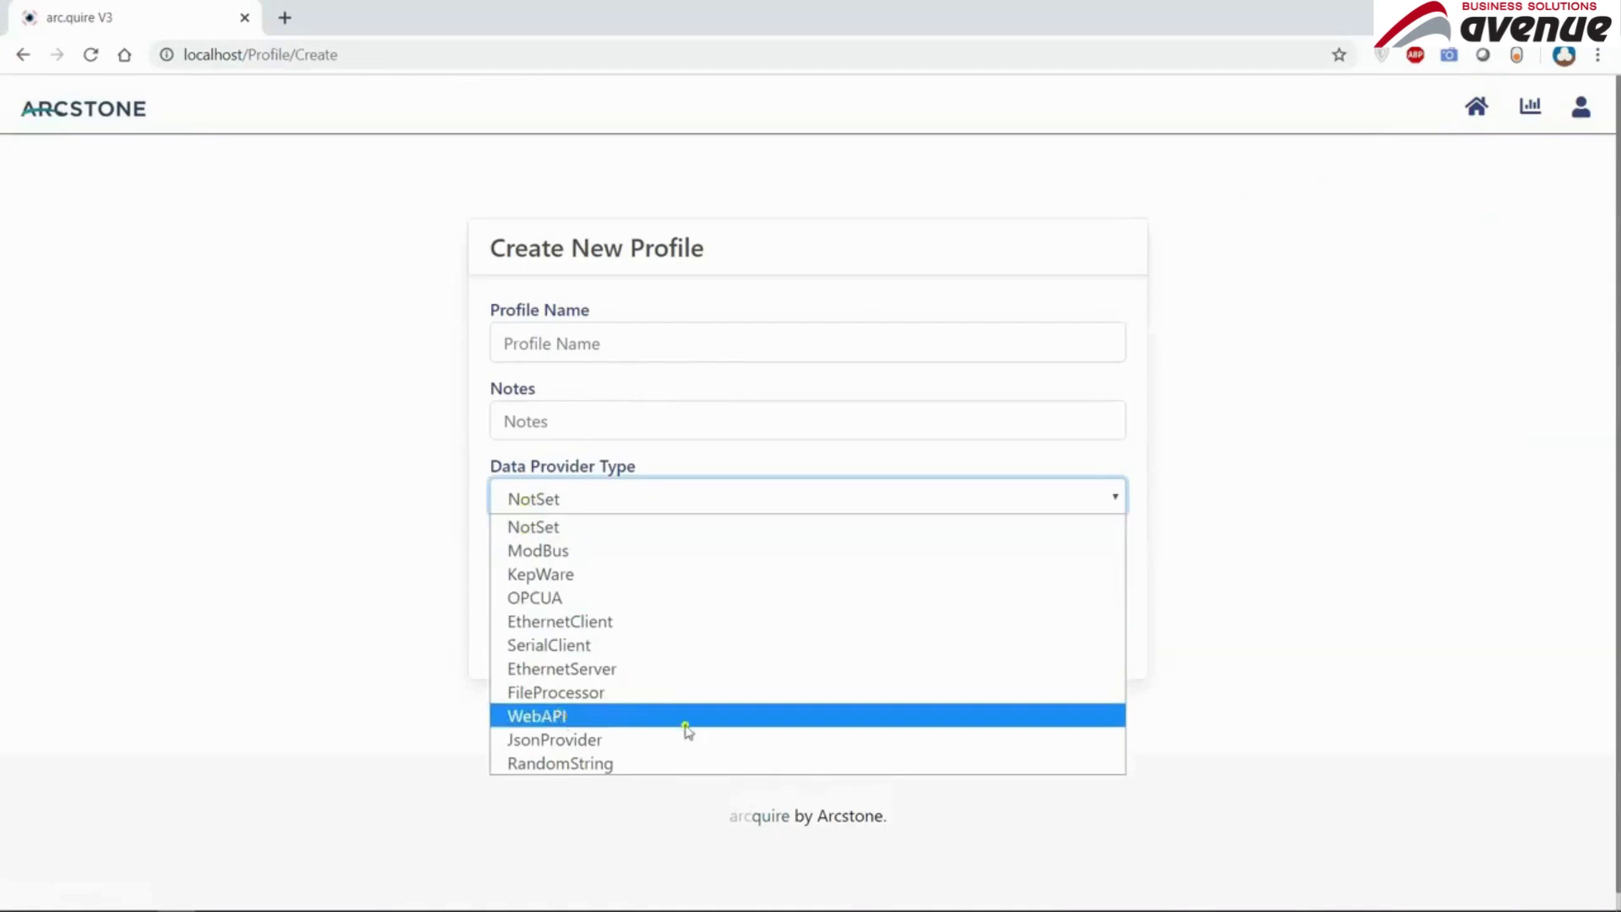
{"action": "left_click", "coordinate": [655, 728]}
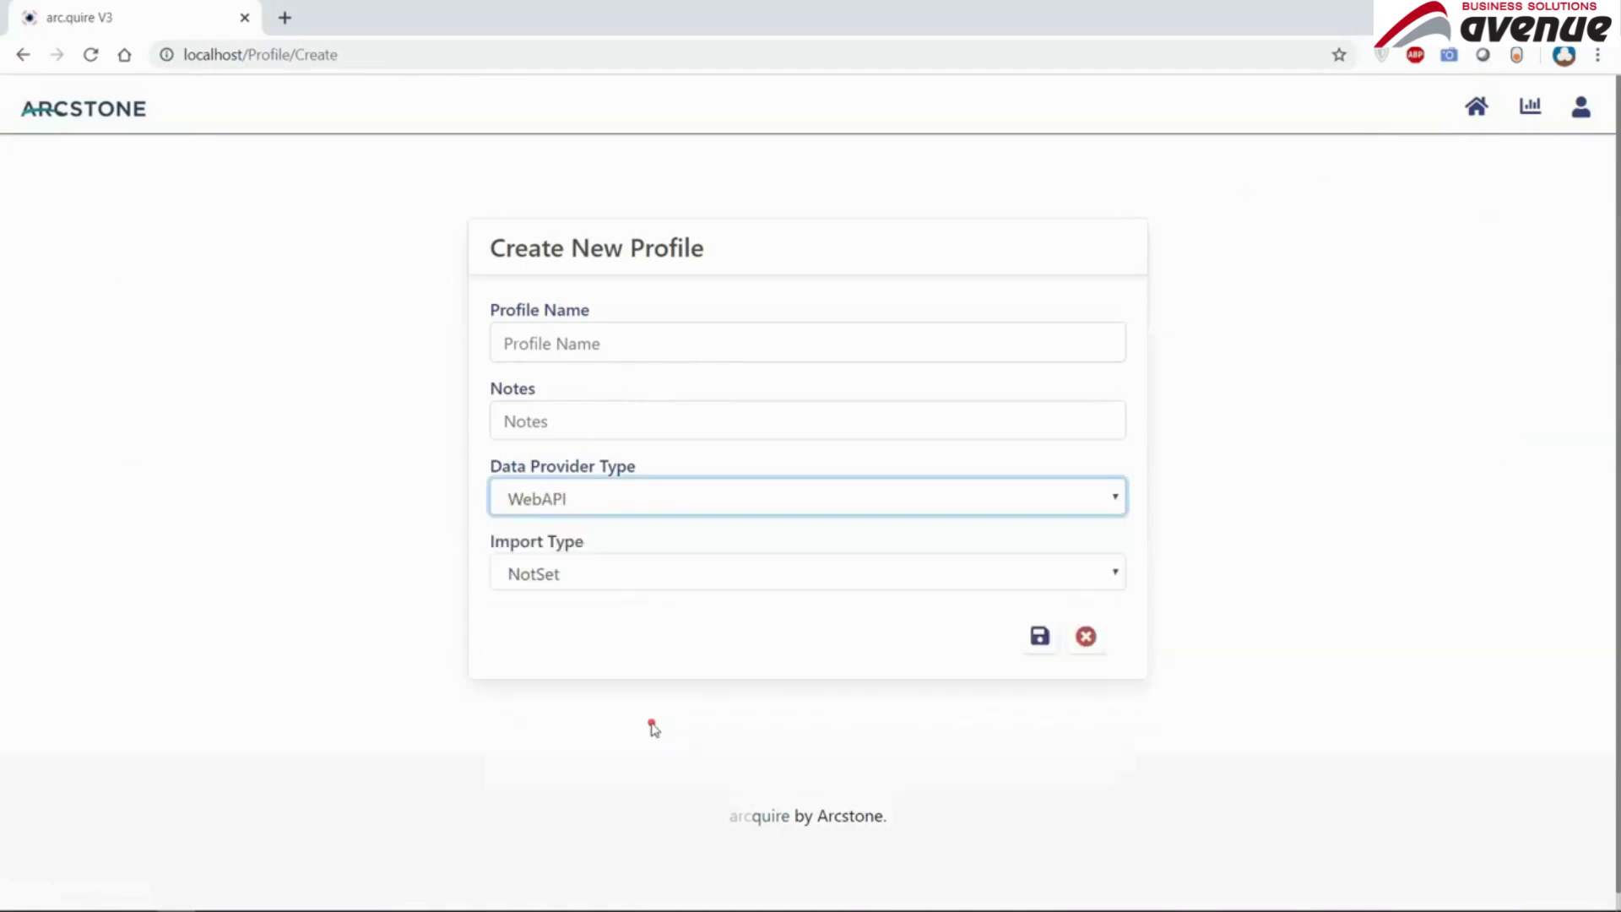
{"action": "left_click", "coordinate": [593, 586]}
{"action": "left_click", "coordinate": [587, 632]}
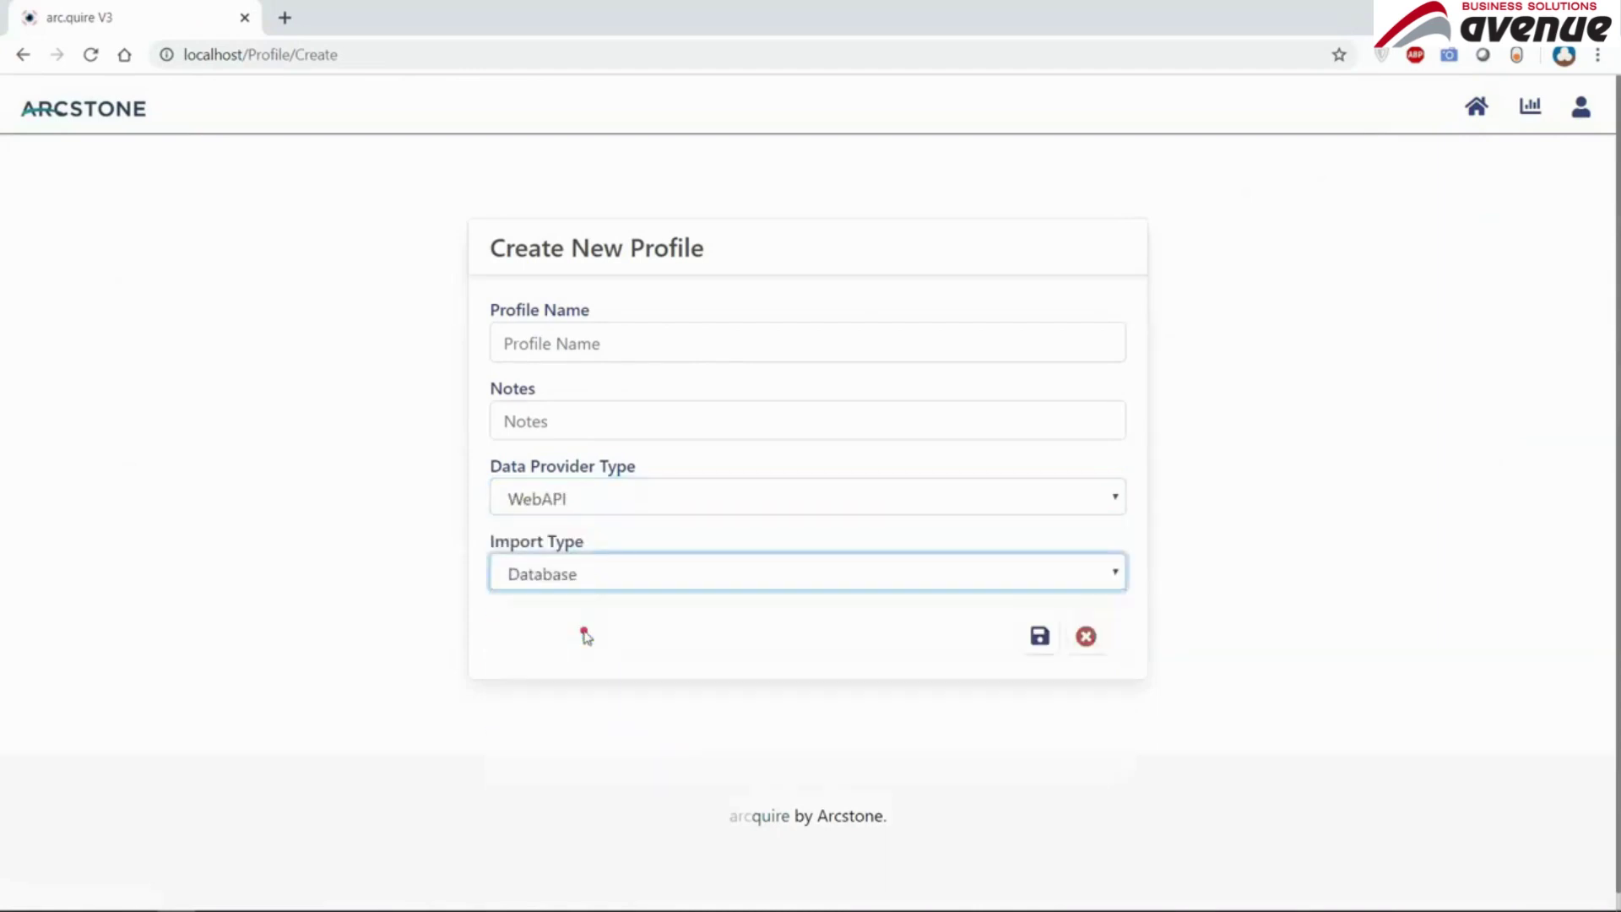
- Name the new profile Web Api, set its notes to Description and save it
{"action": "left_click", "coordinate": [572, 351]}
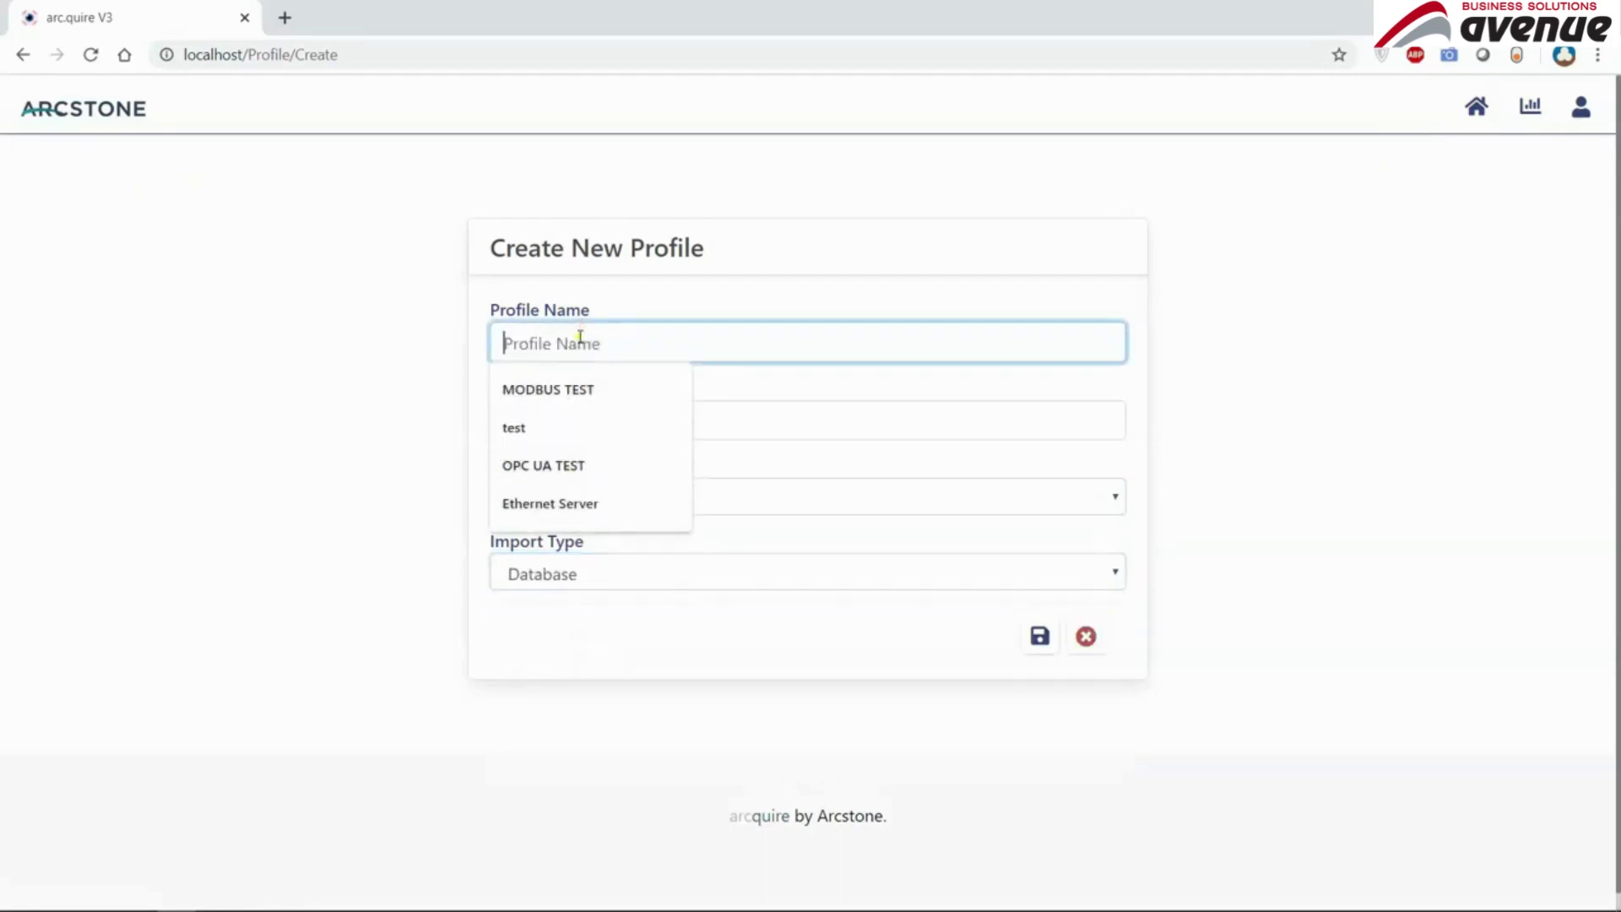
{"action": "type", "text": "Web Api"}
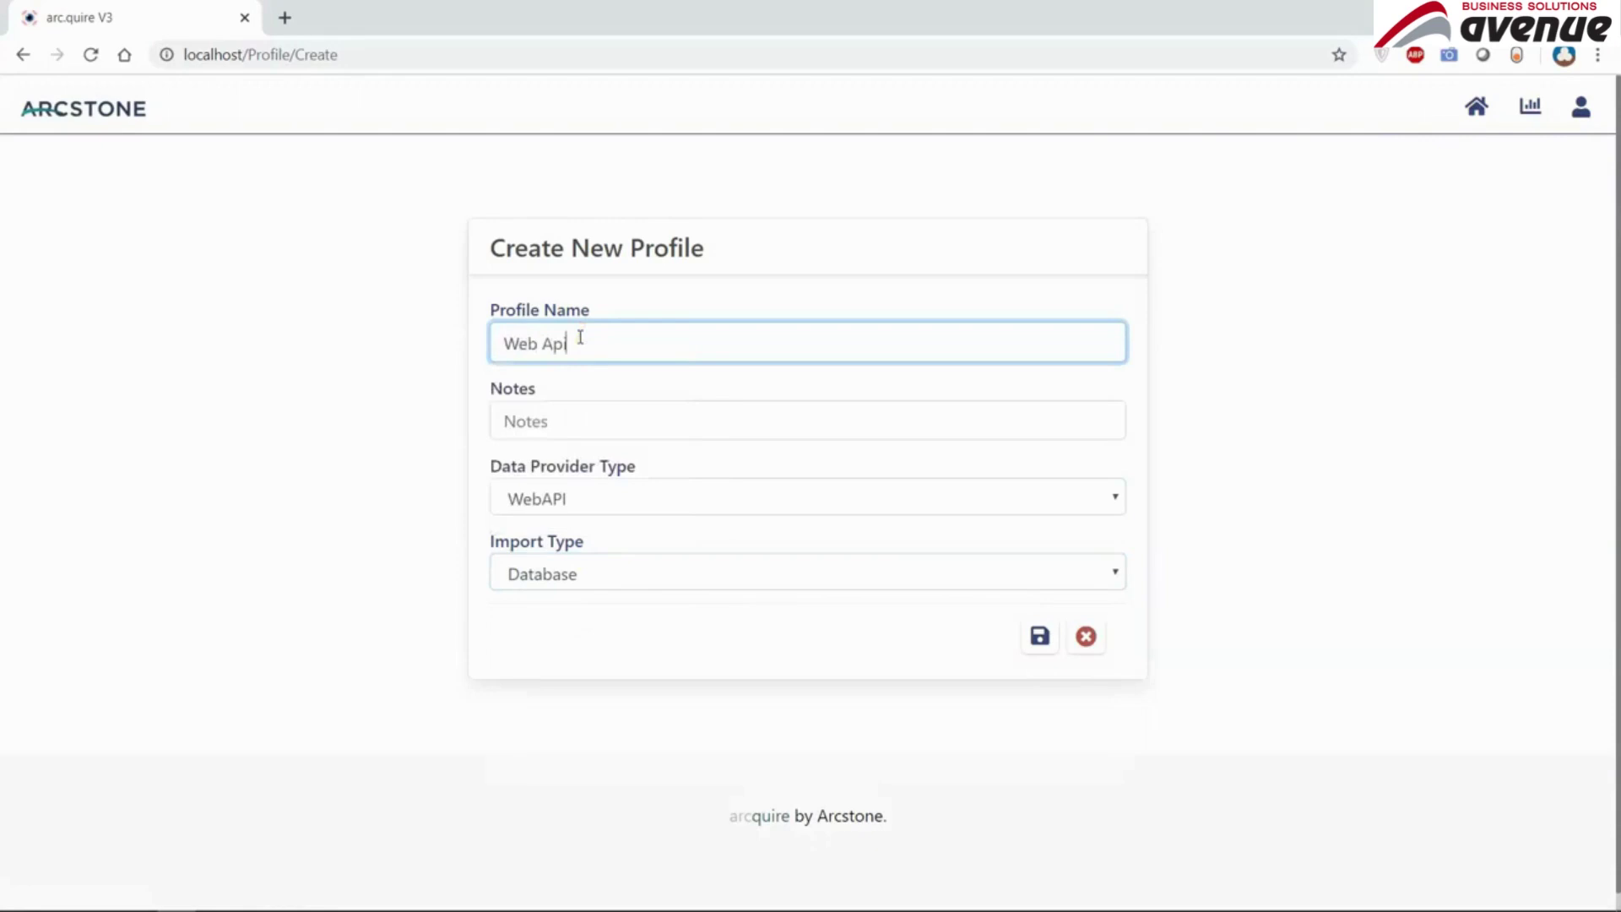
{"action": "key", "text": "Tab"}
{"action": "left_click", "coordinate": [554, 422]}
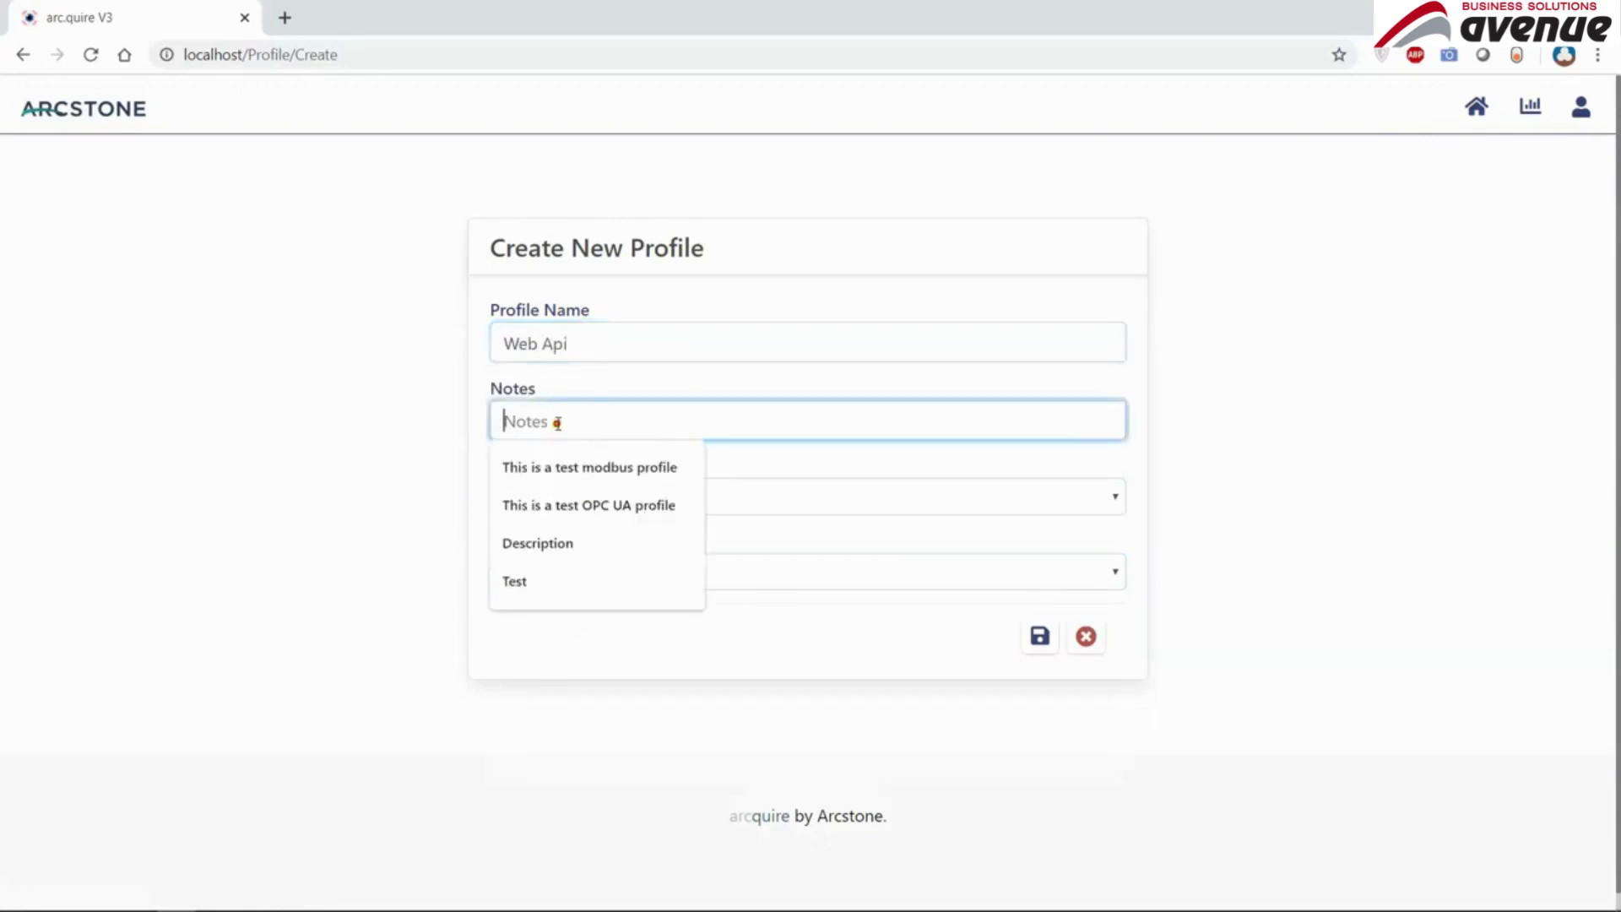
{"action": "left_click", "coordinate": [565, 554]}
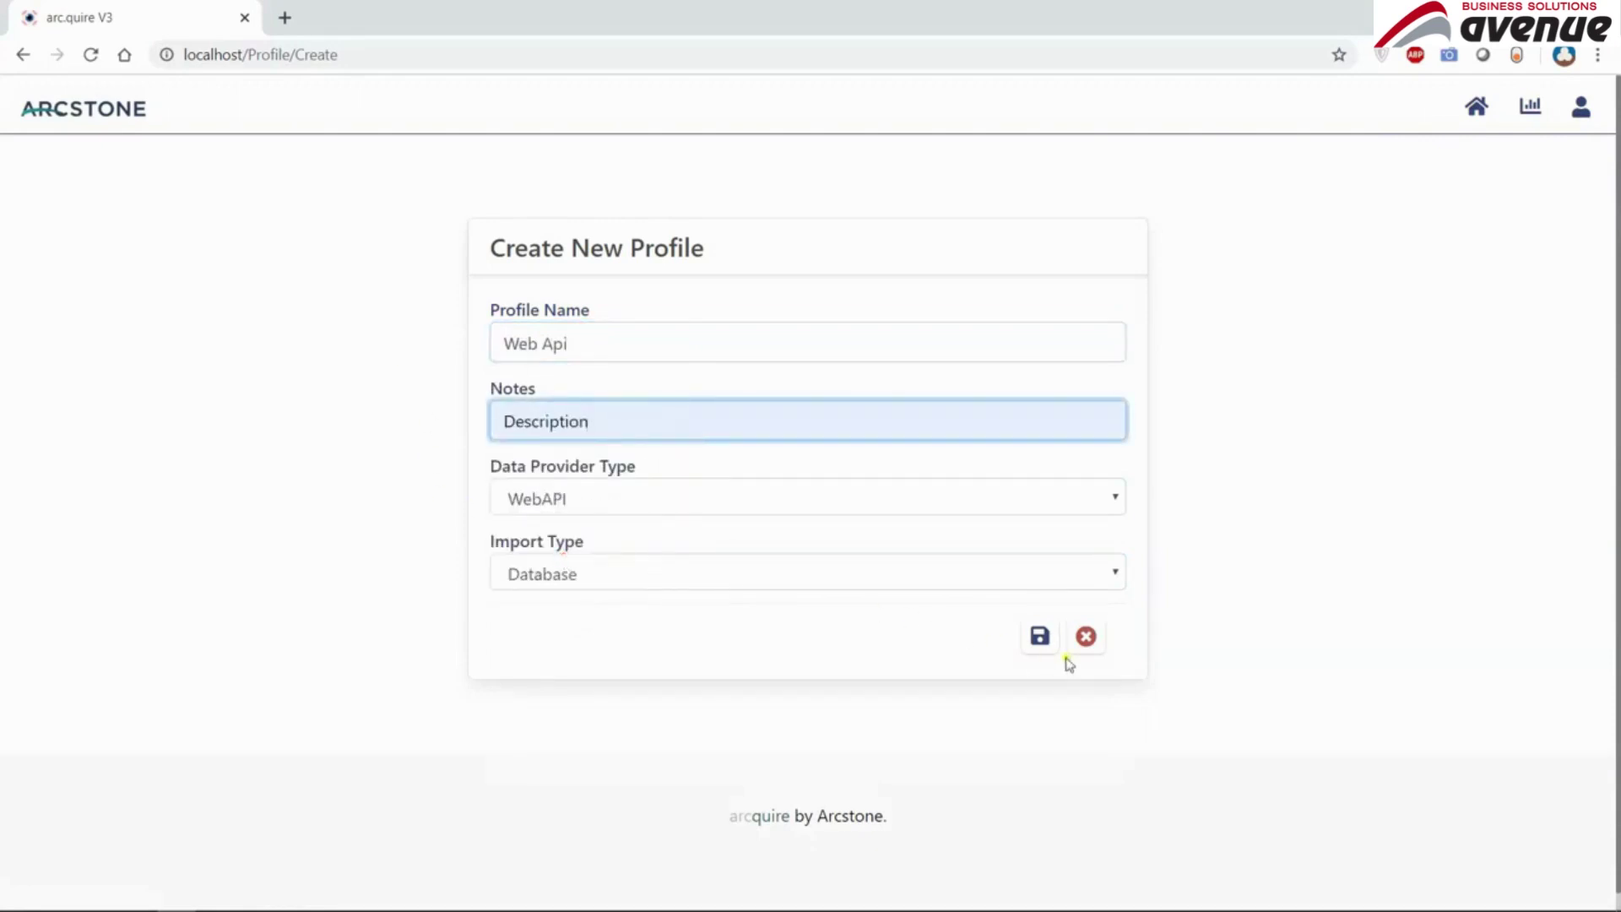
{"action": "left_click", "coordinate": [1039, 635]}
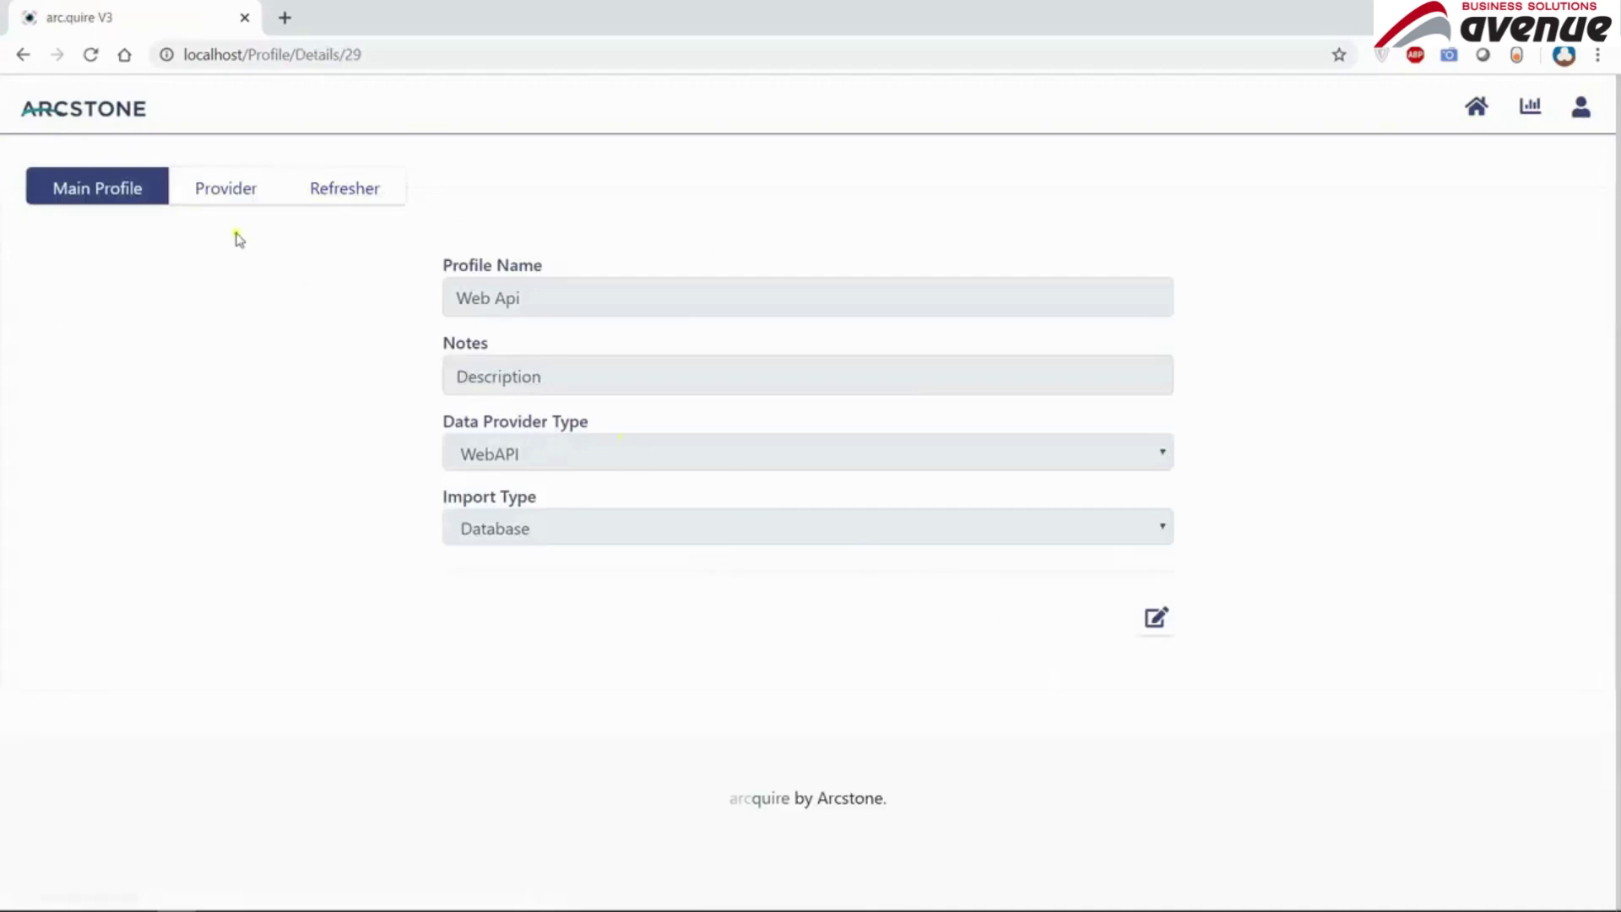
- Open the Web Api profile's provider settings for editing and review the endpoint, method, payload and ContentType header
{"action": "left_click", "coordinate": [239, 198]}
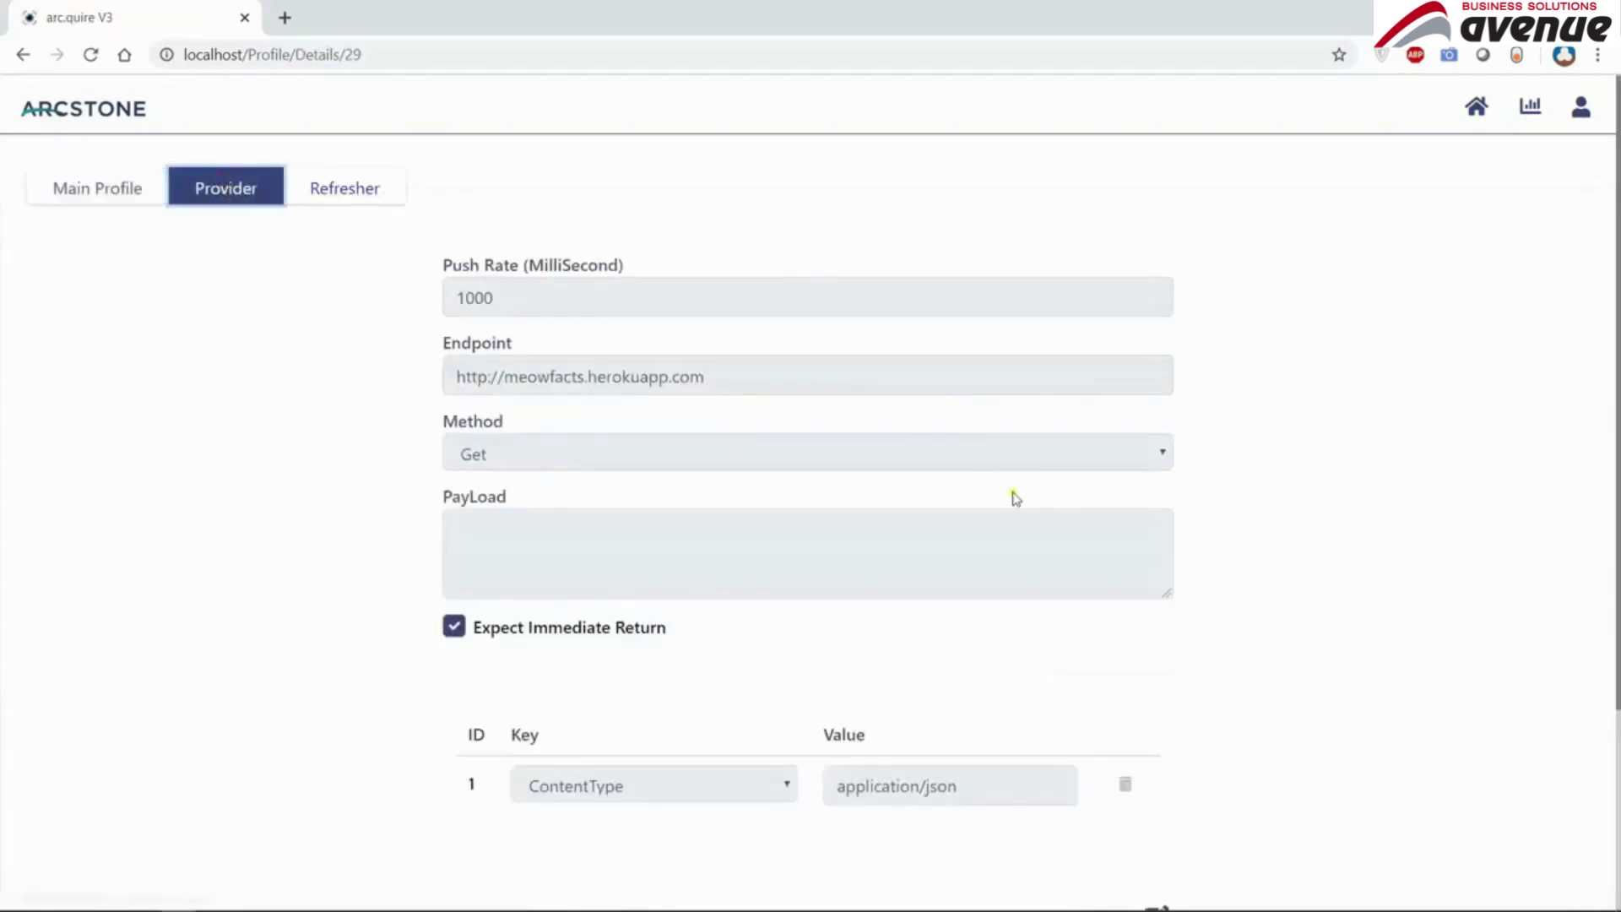
{"action": "scroll", "coordinate": [1016, 498], "scroll_direction": "down", "scroll_amount": 3}
{"action": "left_click", "coordinate": [1154, 704]}
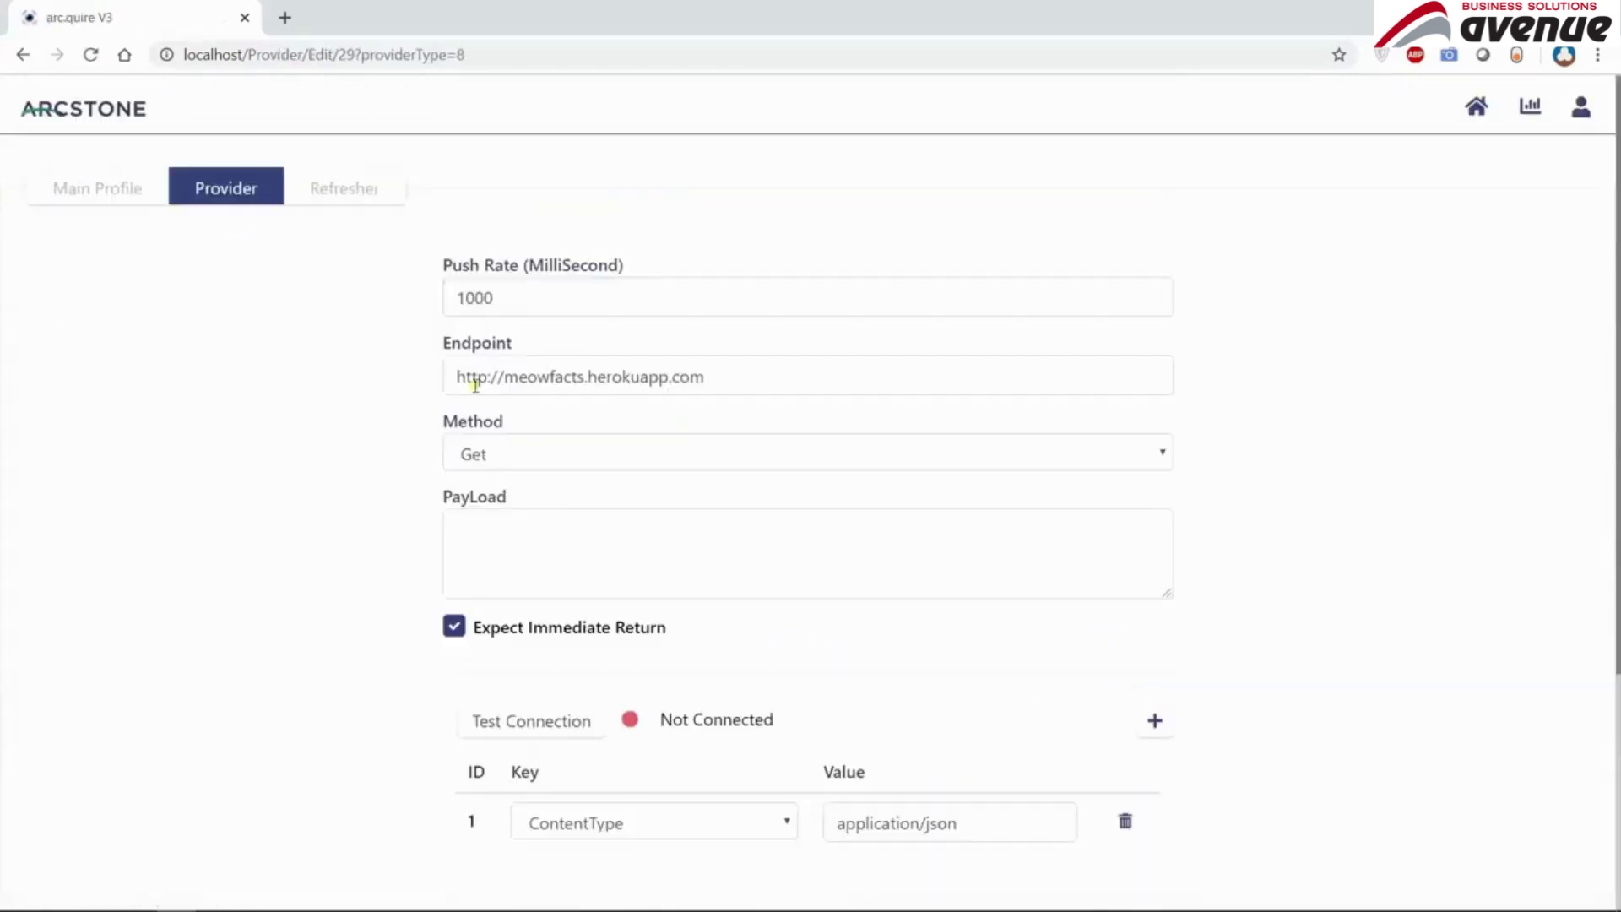
{"action": "scroll", "coordinate": [608, 410], "scroll_direction": "down", "scroll_amount": 1}
{"action": "left_click_drag", "start_coordinate": [721, 275], "coordinate": [433, 272]}
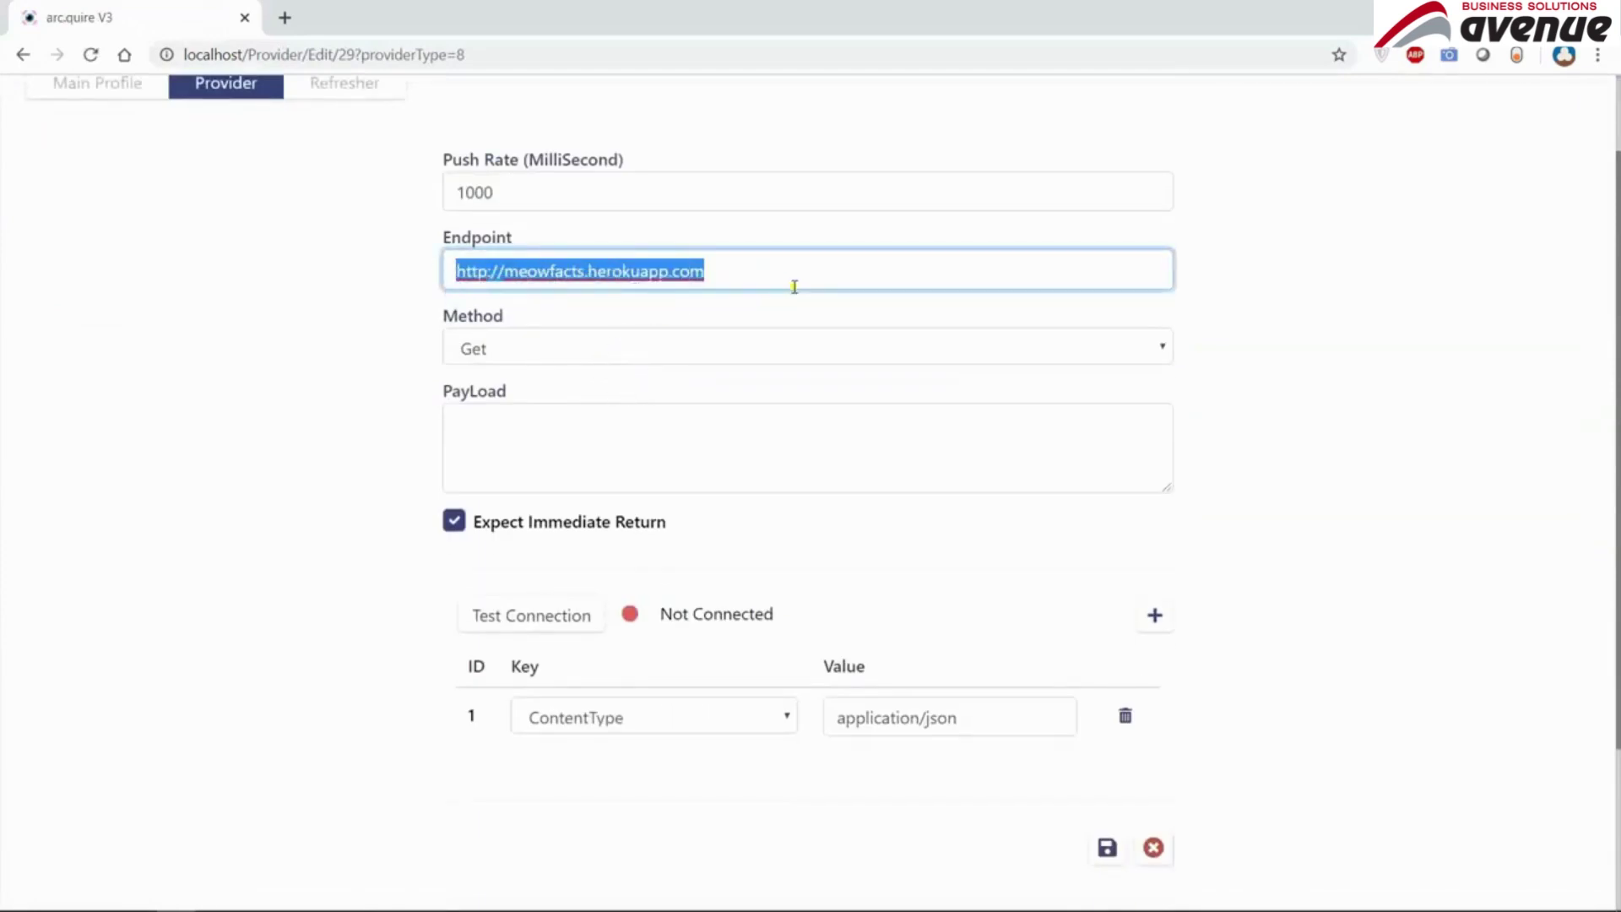
{"action": "left_click", "coordinate": [751, 338]}
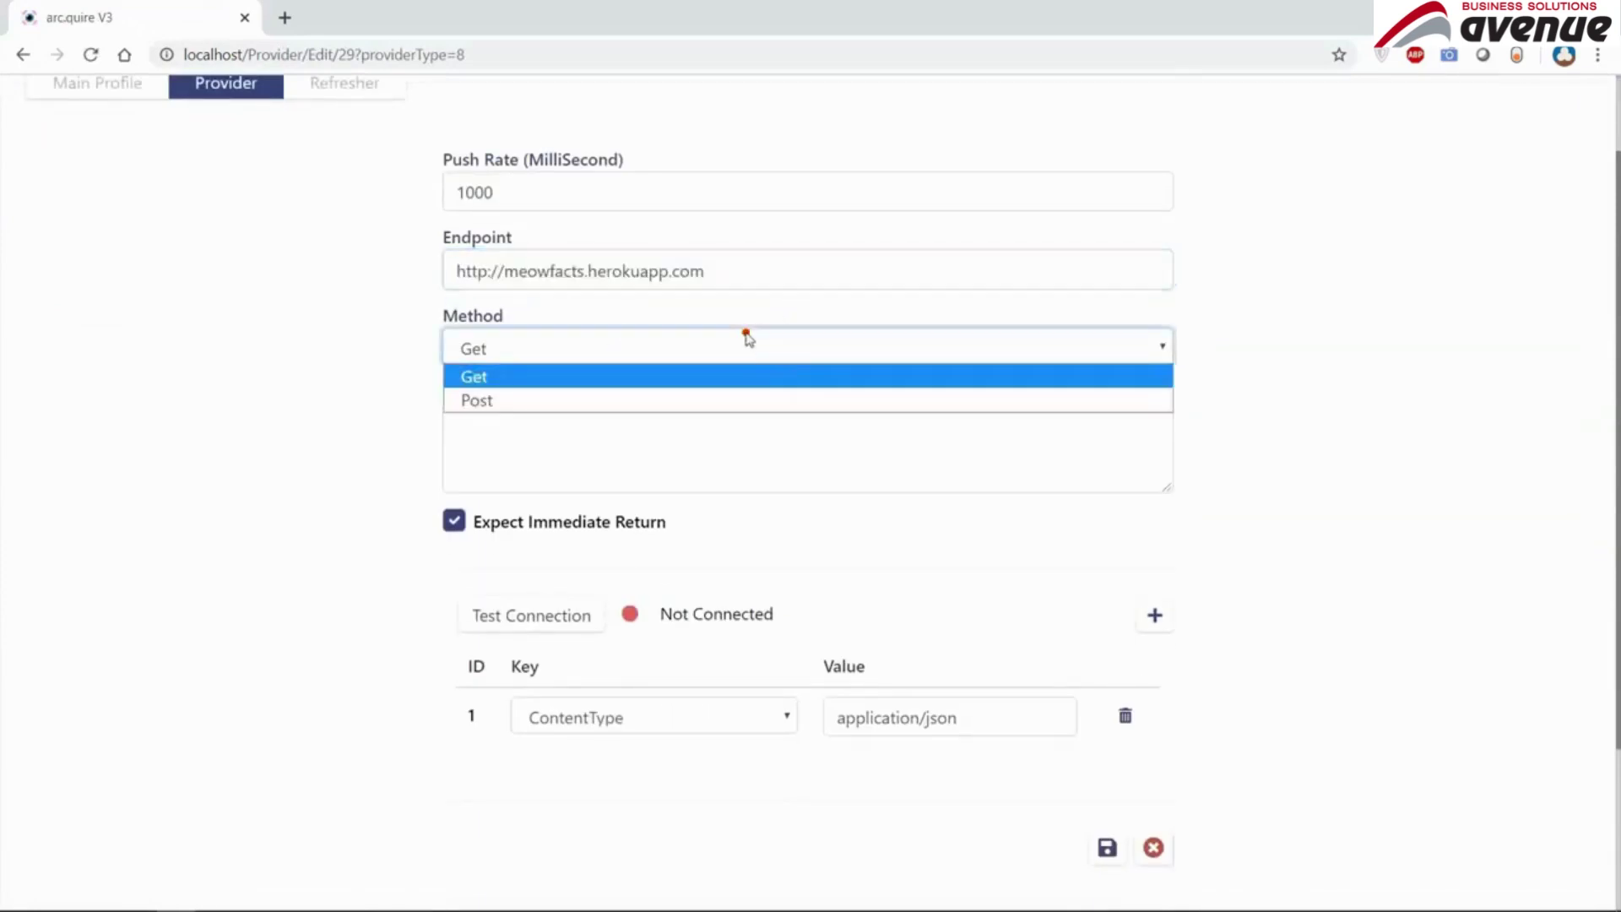
{"action": "left_click", "coordinate": [622, 442]}
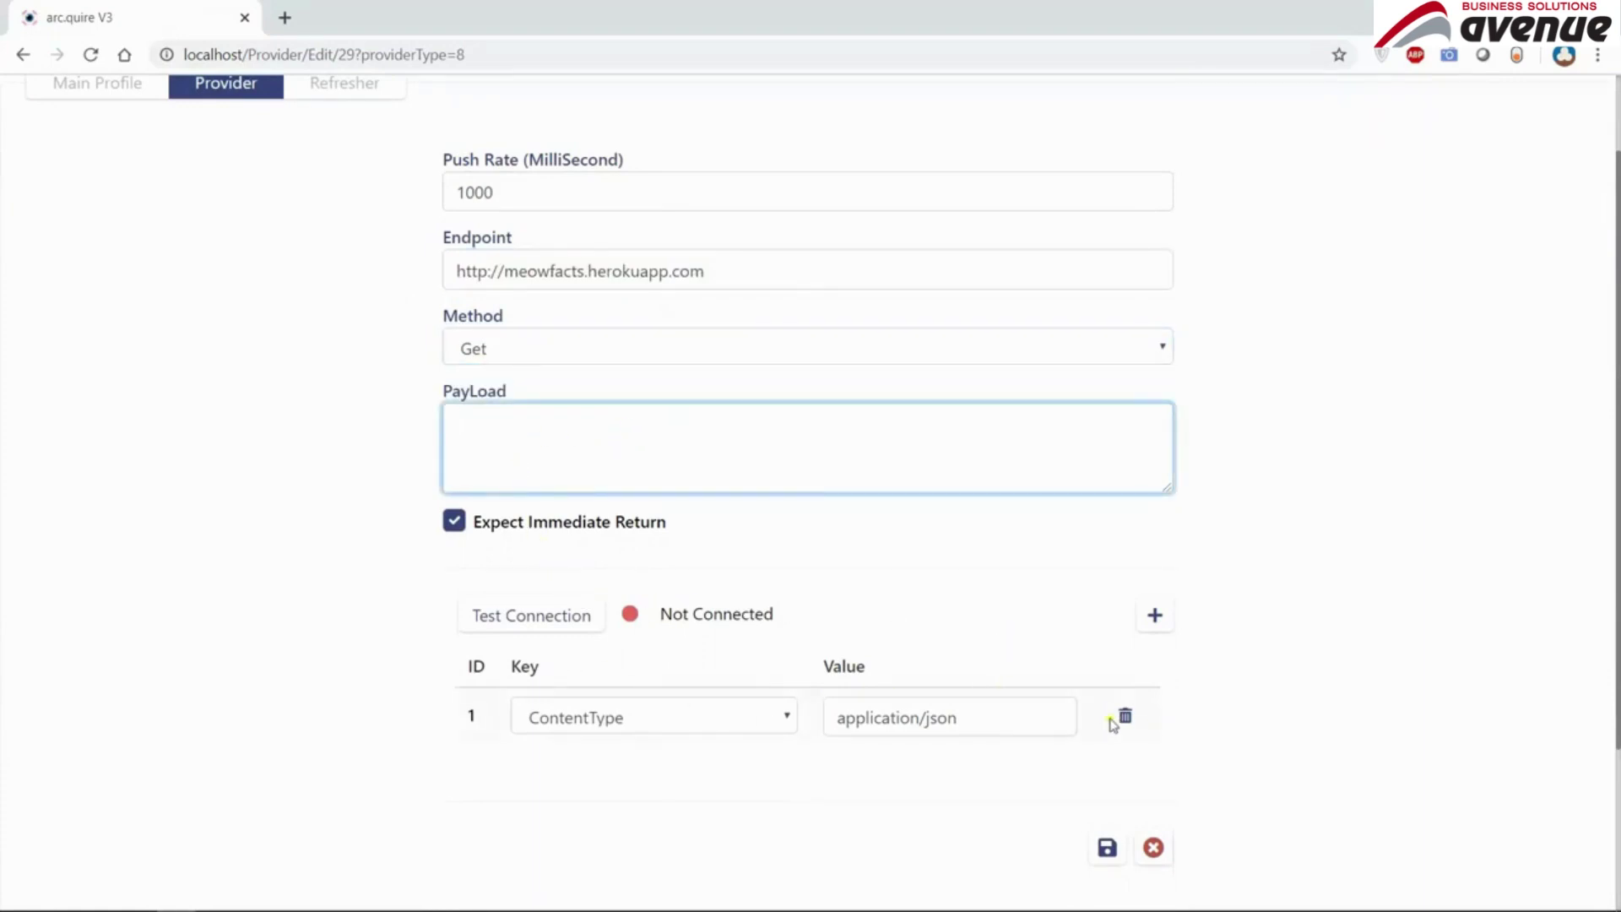
{"action": "left_click", "coordinate": [702, 717]}
{"action": "left_click", "coordinate": [309, 578]}
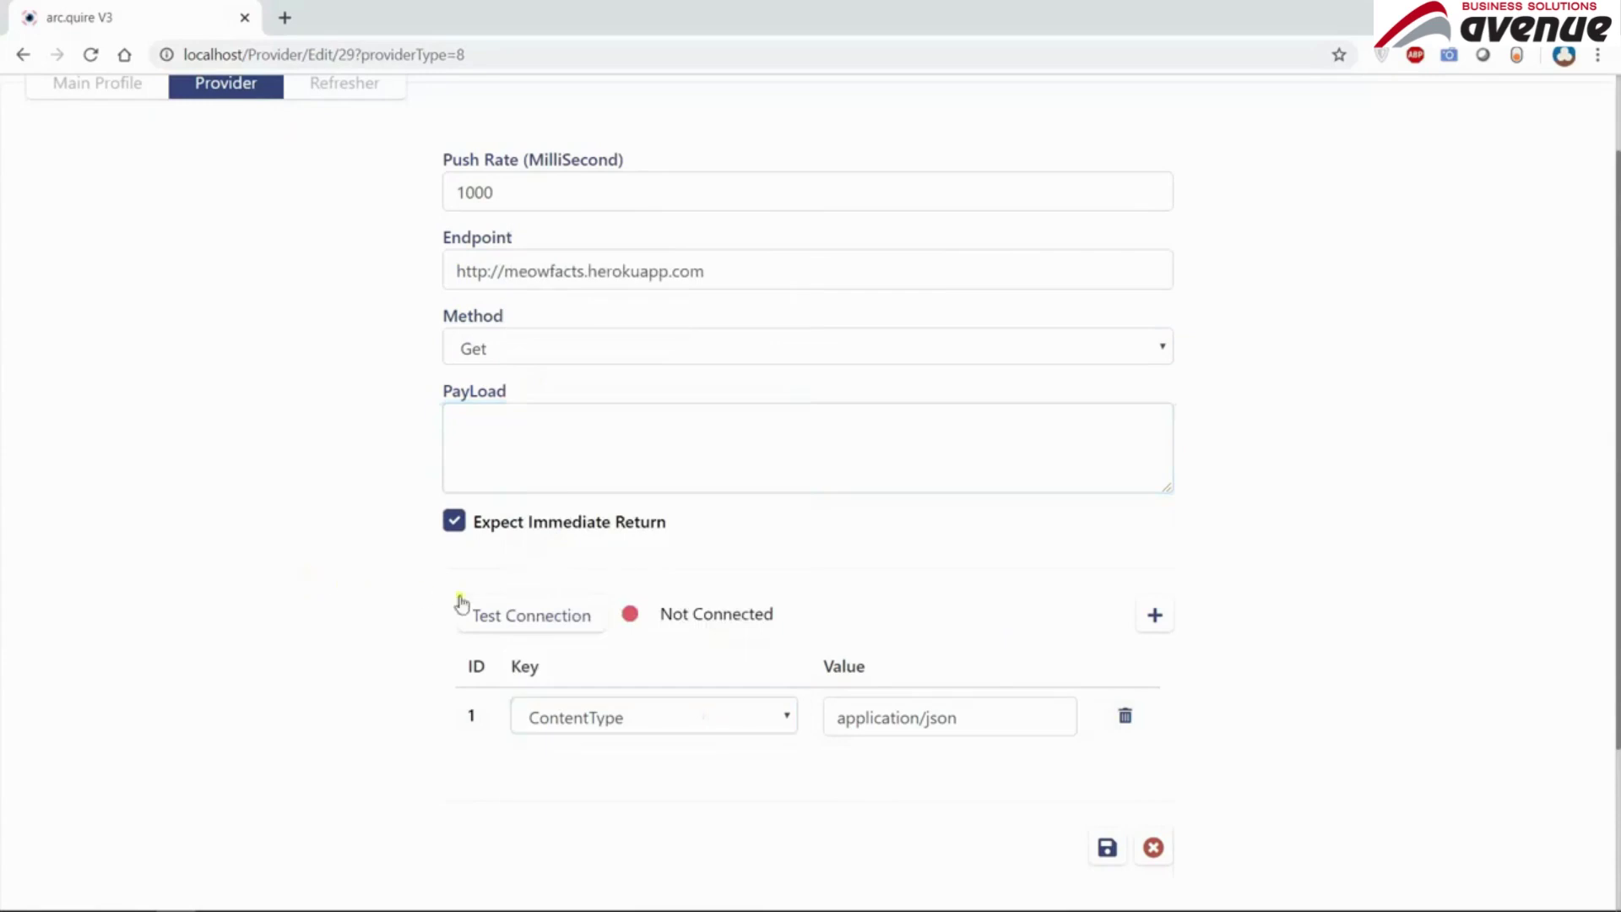
- Test the provider connection three times, viewing the returned data after each test, and save the provider settings
{"action": "left_click", "coordinate": [549, 627]}
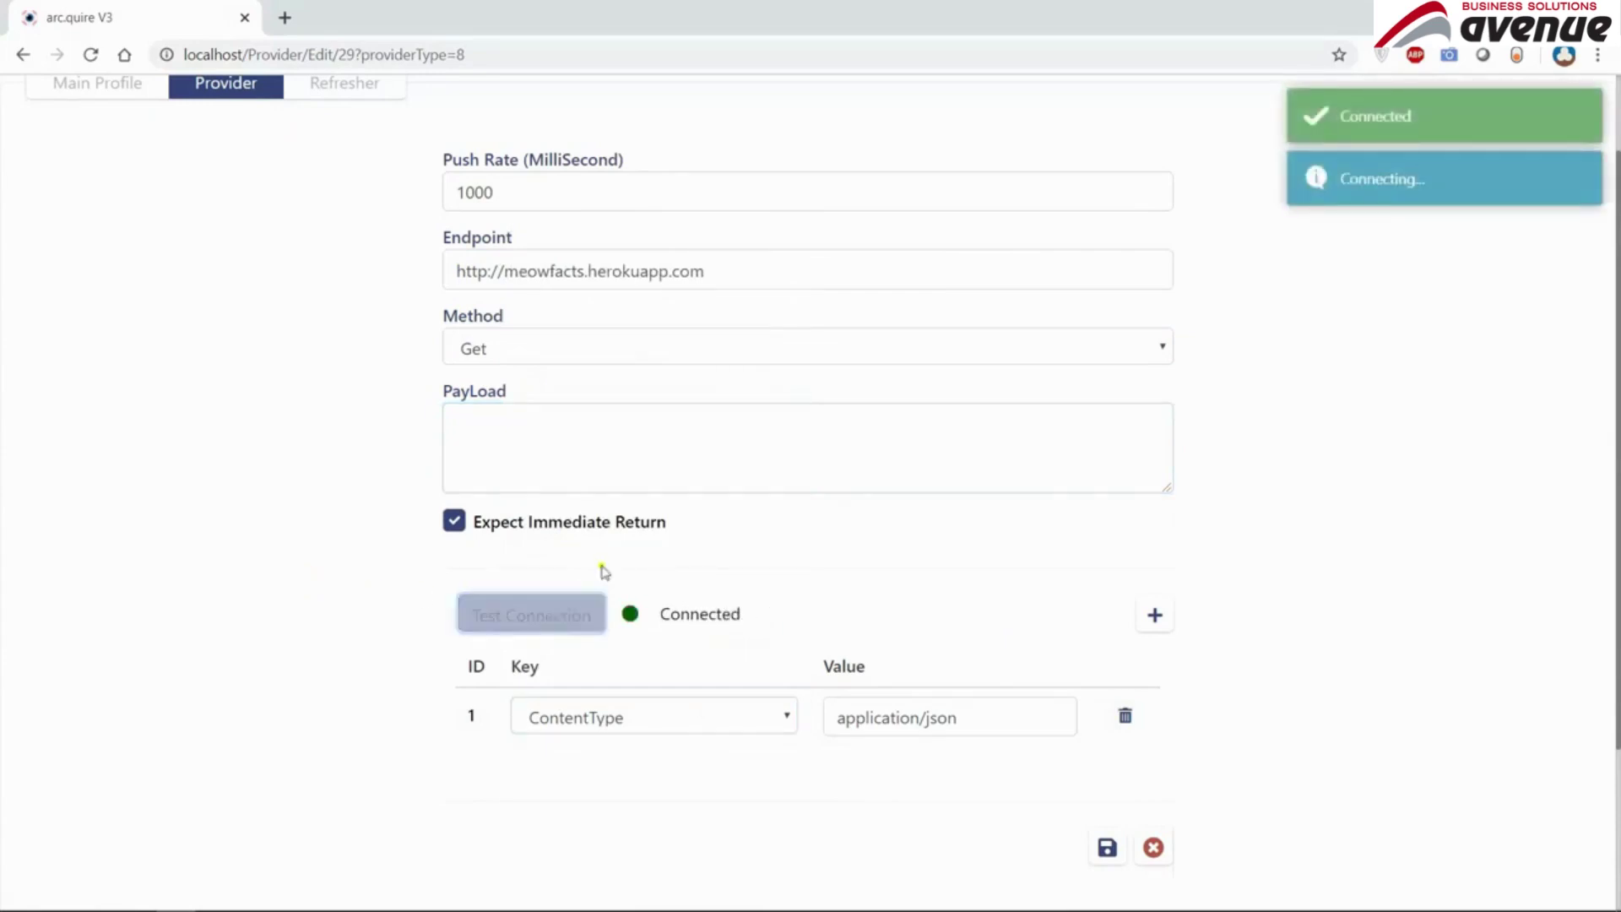
{"action": "left_click_drag", "start_coordinate": [706, 273], "coordinate": [432, 270]}
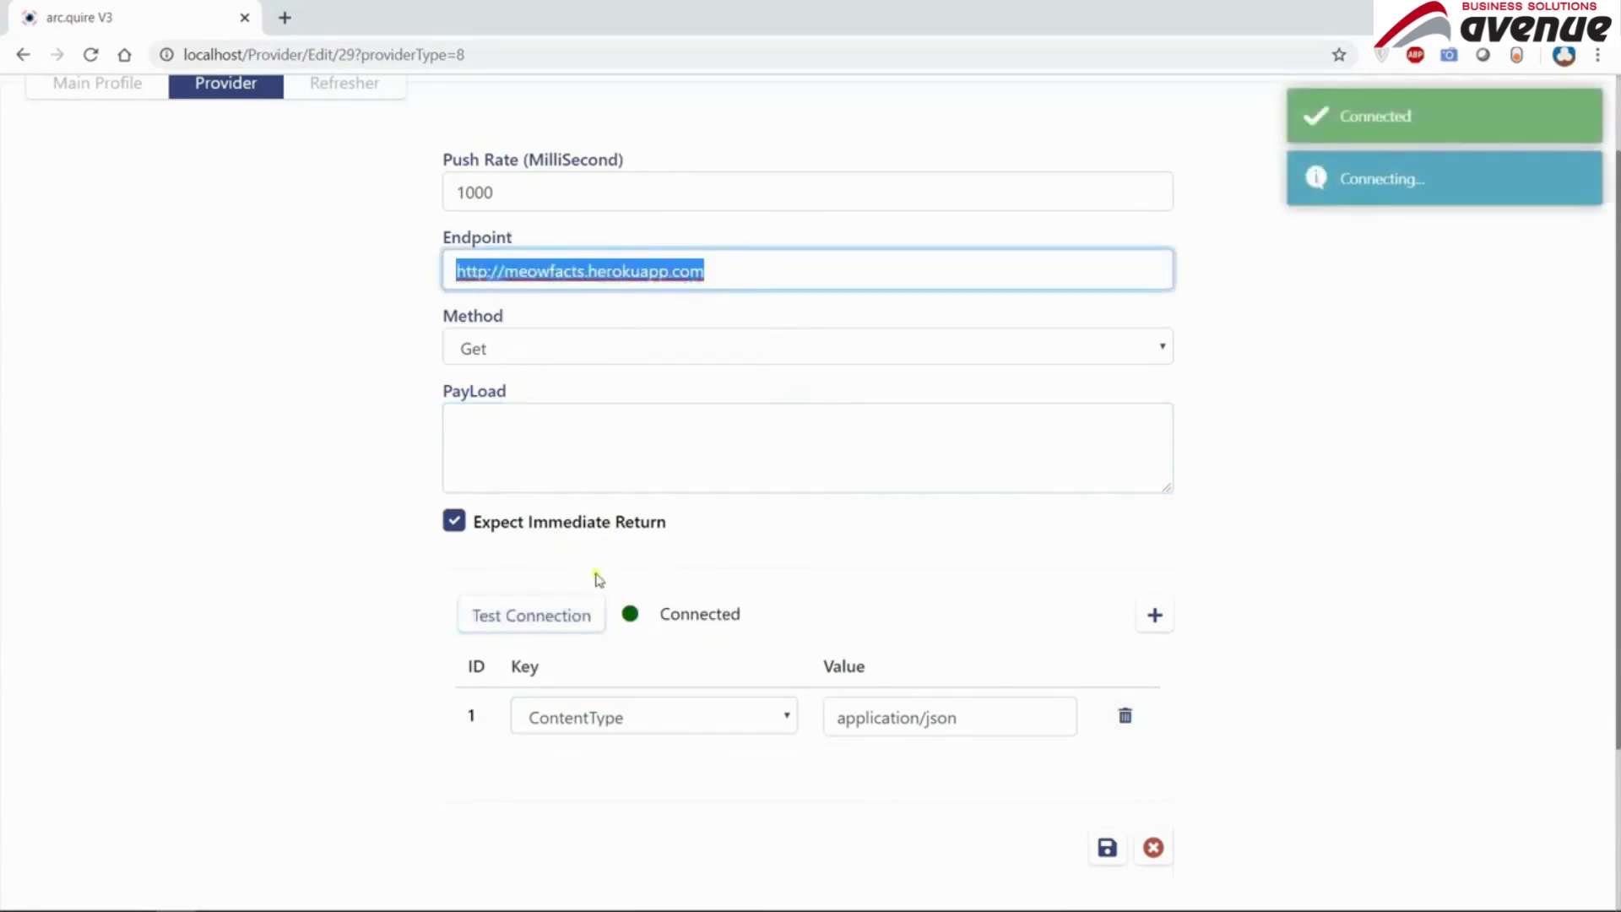
{"action": "mouse_move", "coordinate": [700, 621]}
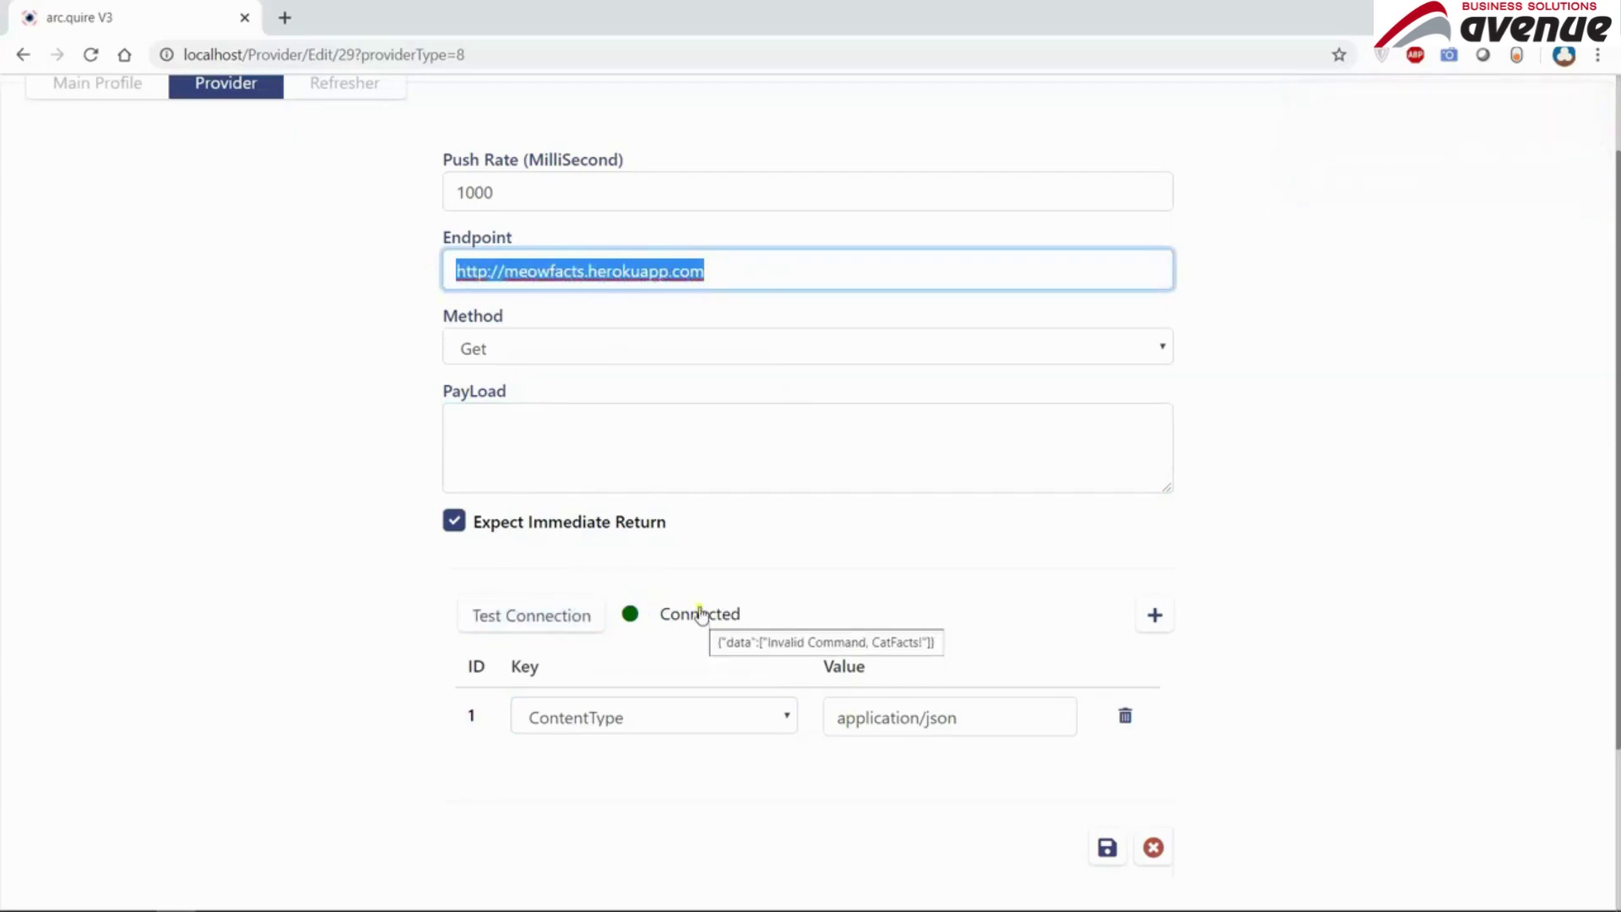
{"action": "left_click", "coordinate": [564, 603]}
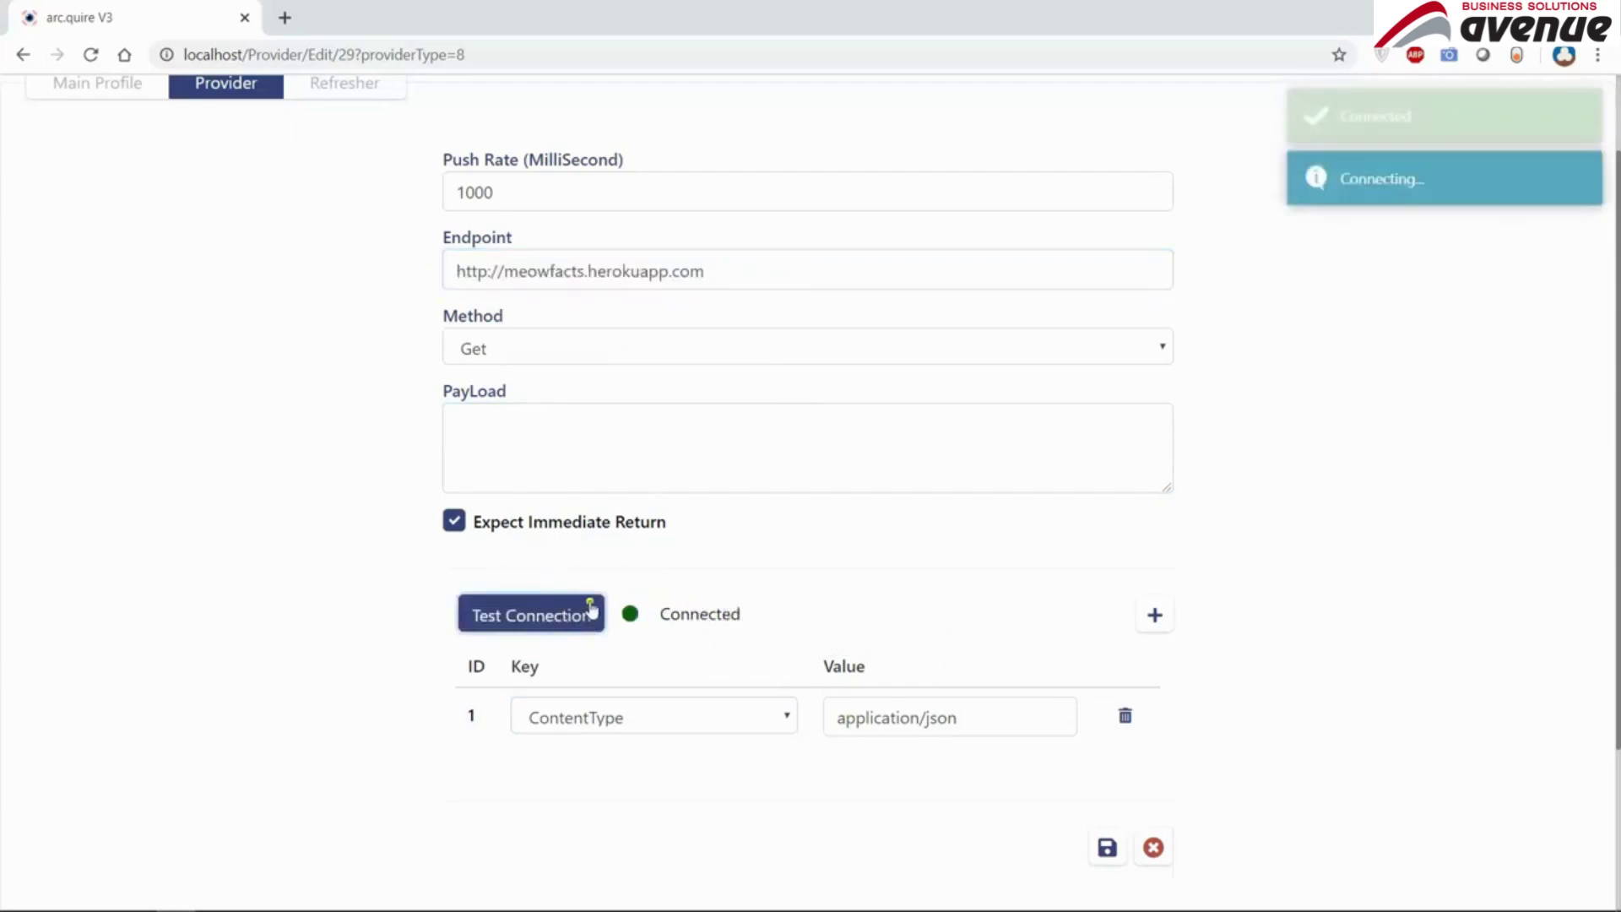
{"action": "mouse_move", "coordinate": [684, 619]}
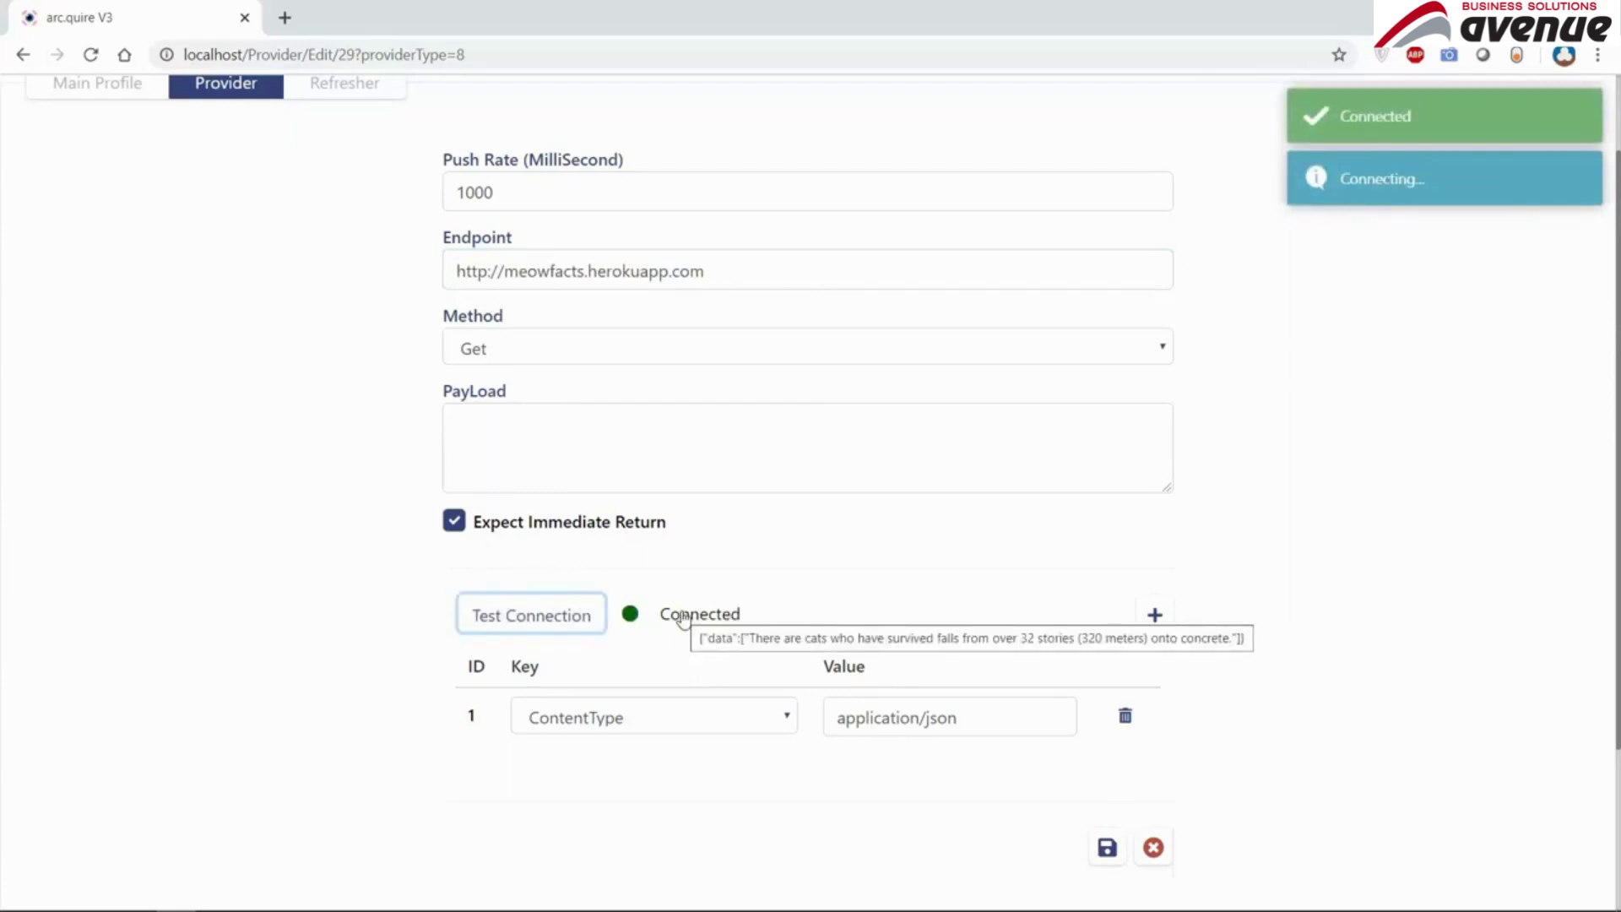
{"action": "left_click", "coordinate": [595, 617]}
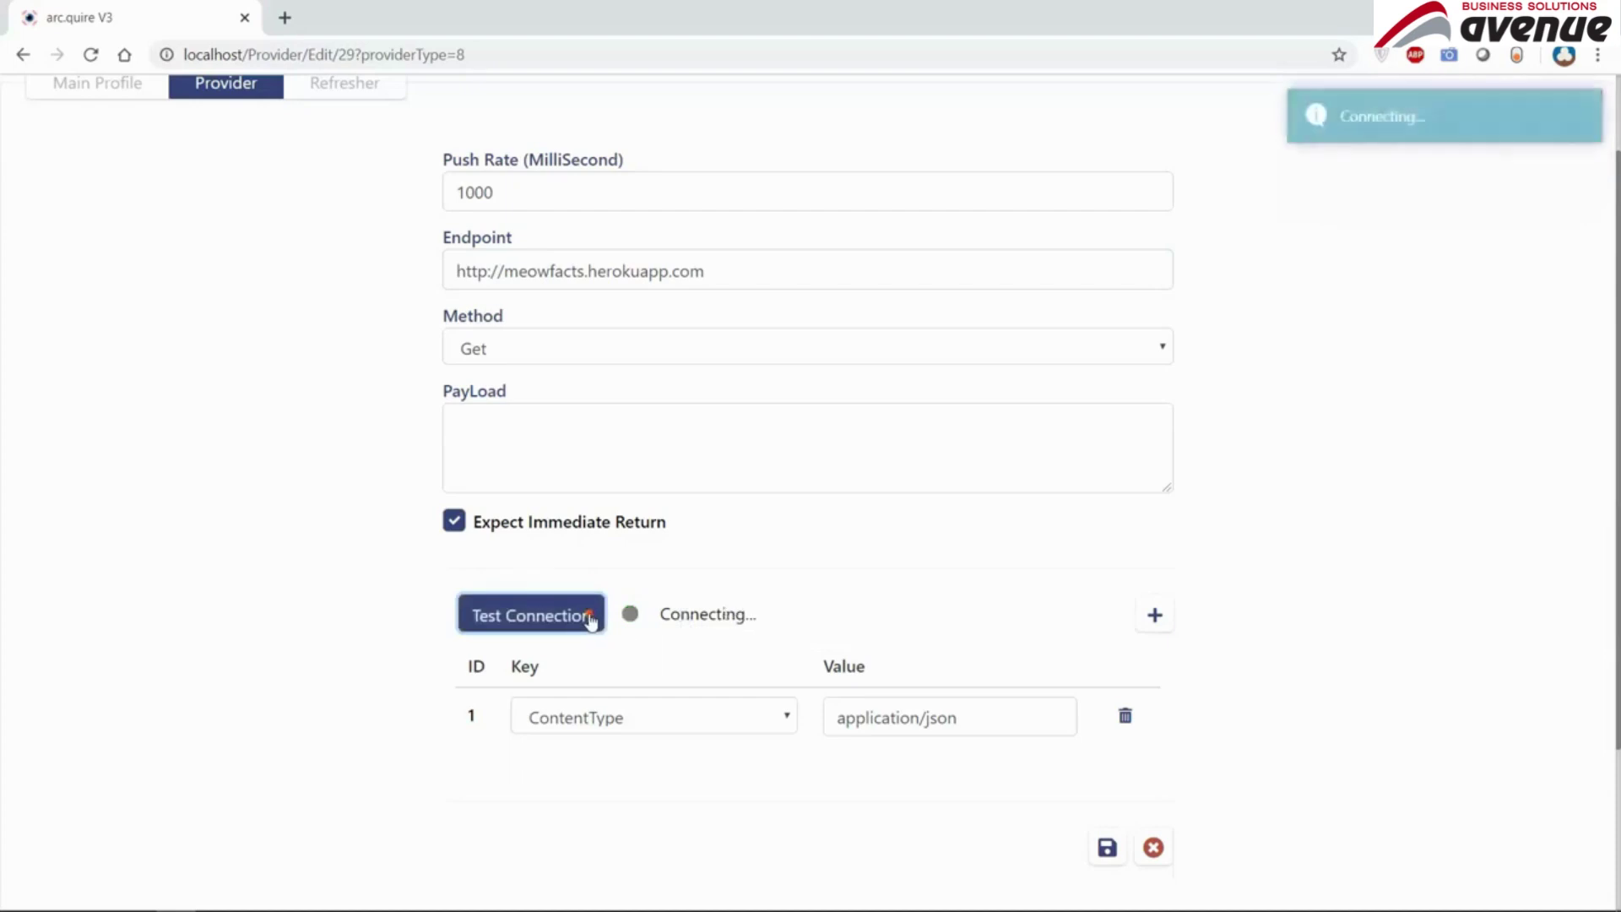
{"action": "mouse_move", "coordinate": [708, 628]}
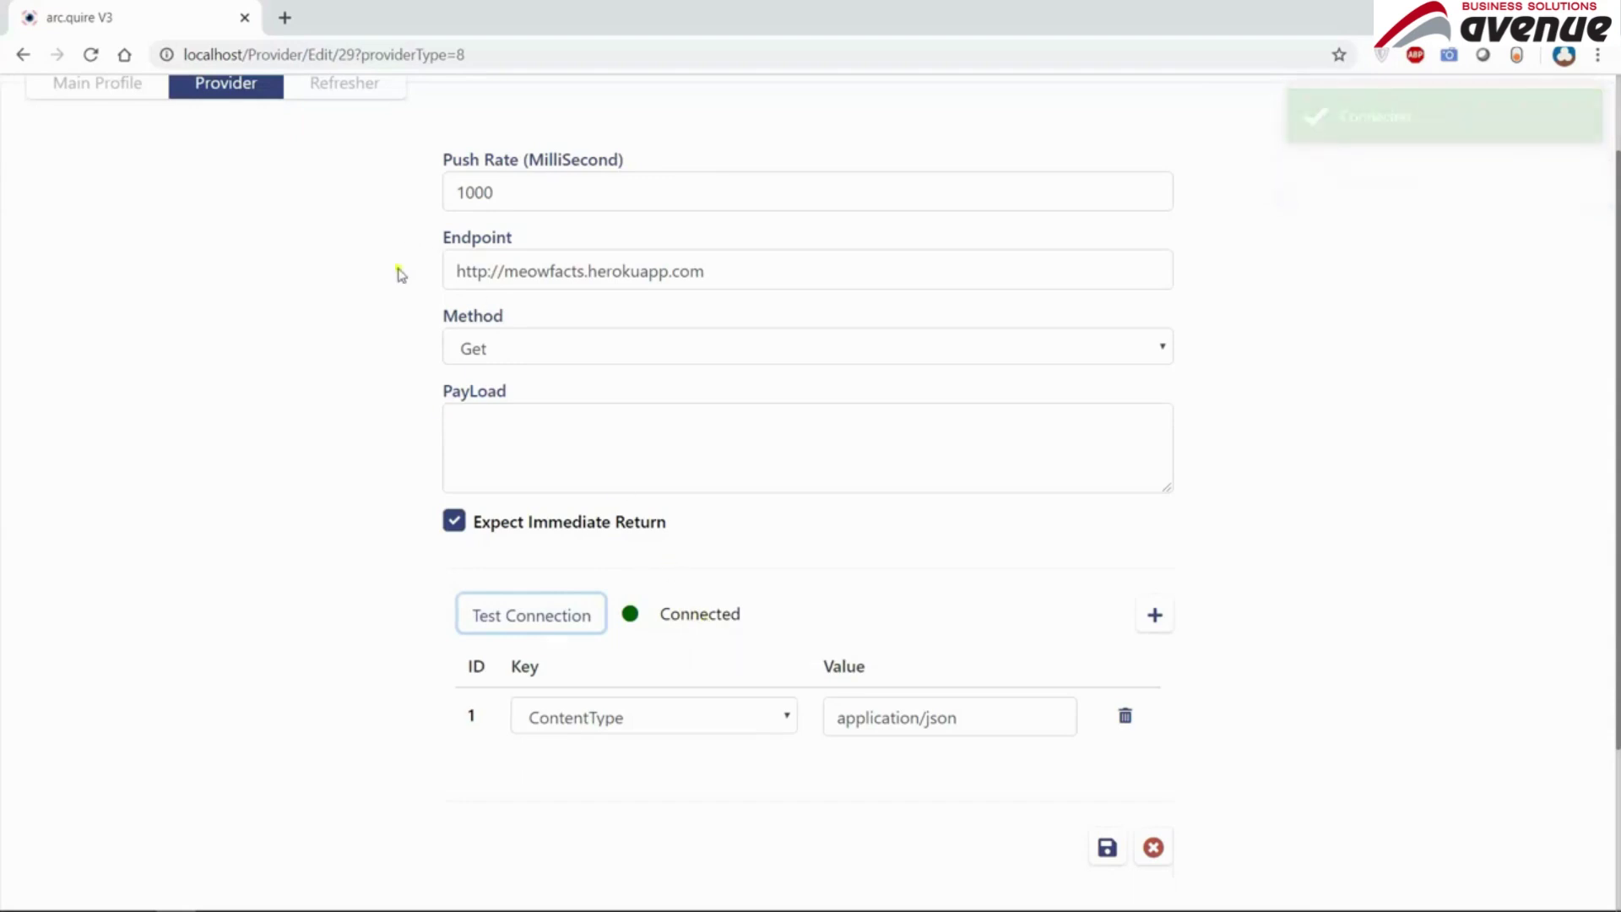
{"action": "left_click", "coordinate": [1107, 847]}
- Check the Web Api profile's refresher settings and start the profile from the profile list
{"action": "left_click", "coordinate": [361, 187]}
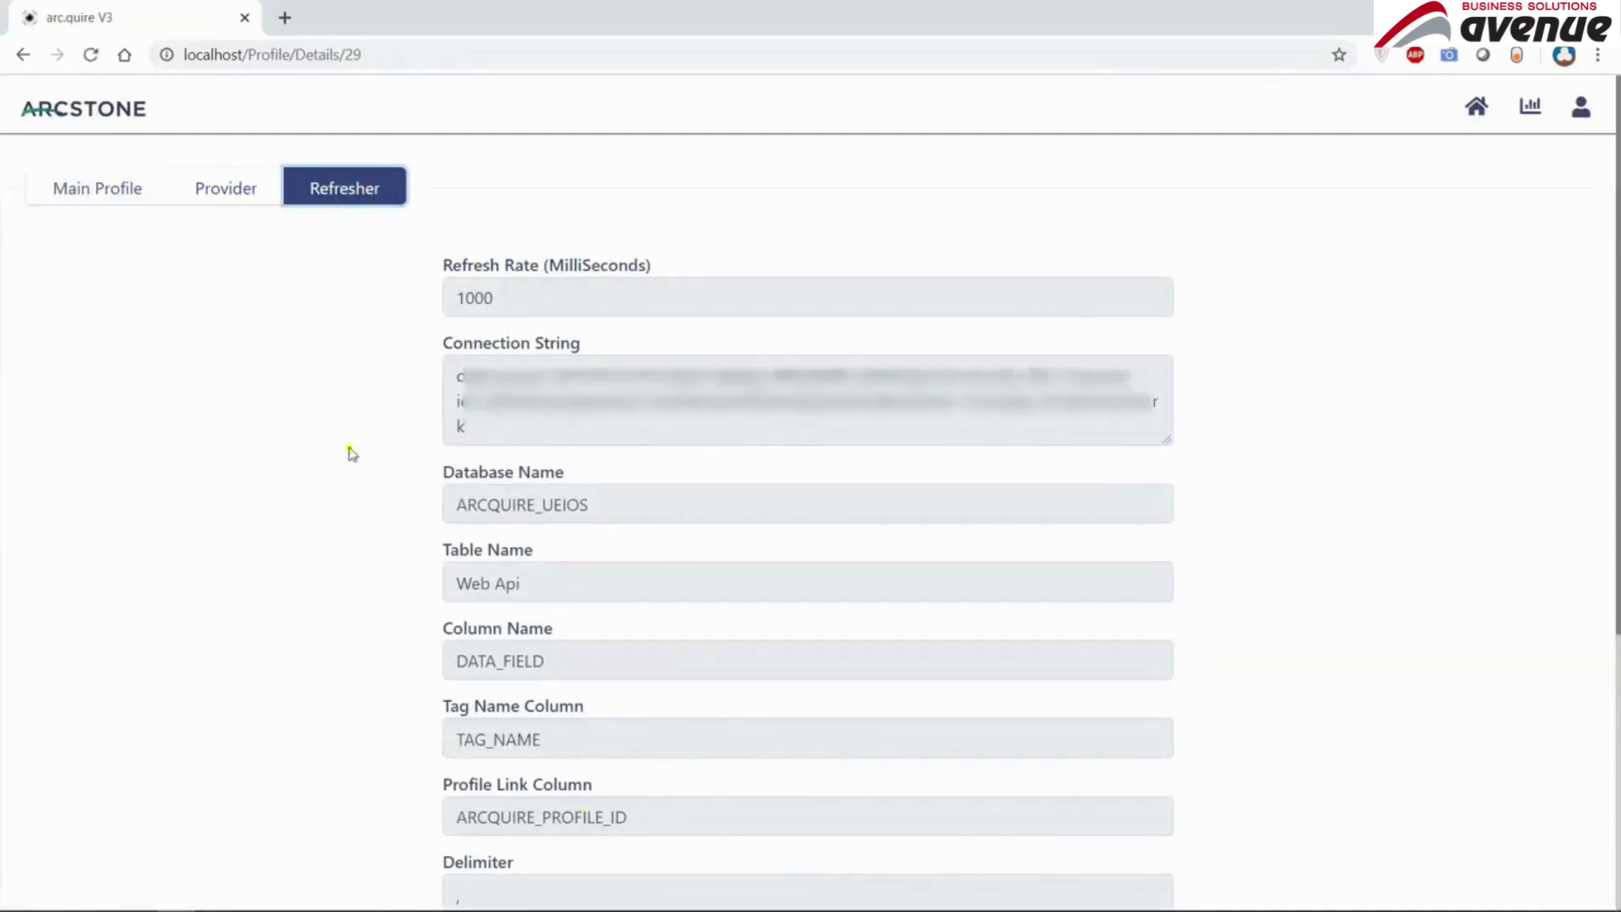
{"action": "left_click", "coordinate": [52, 101]}
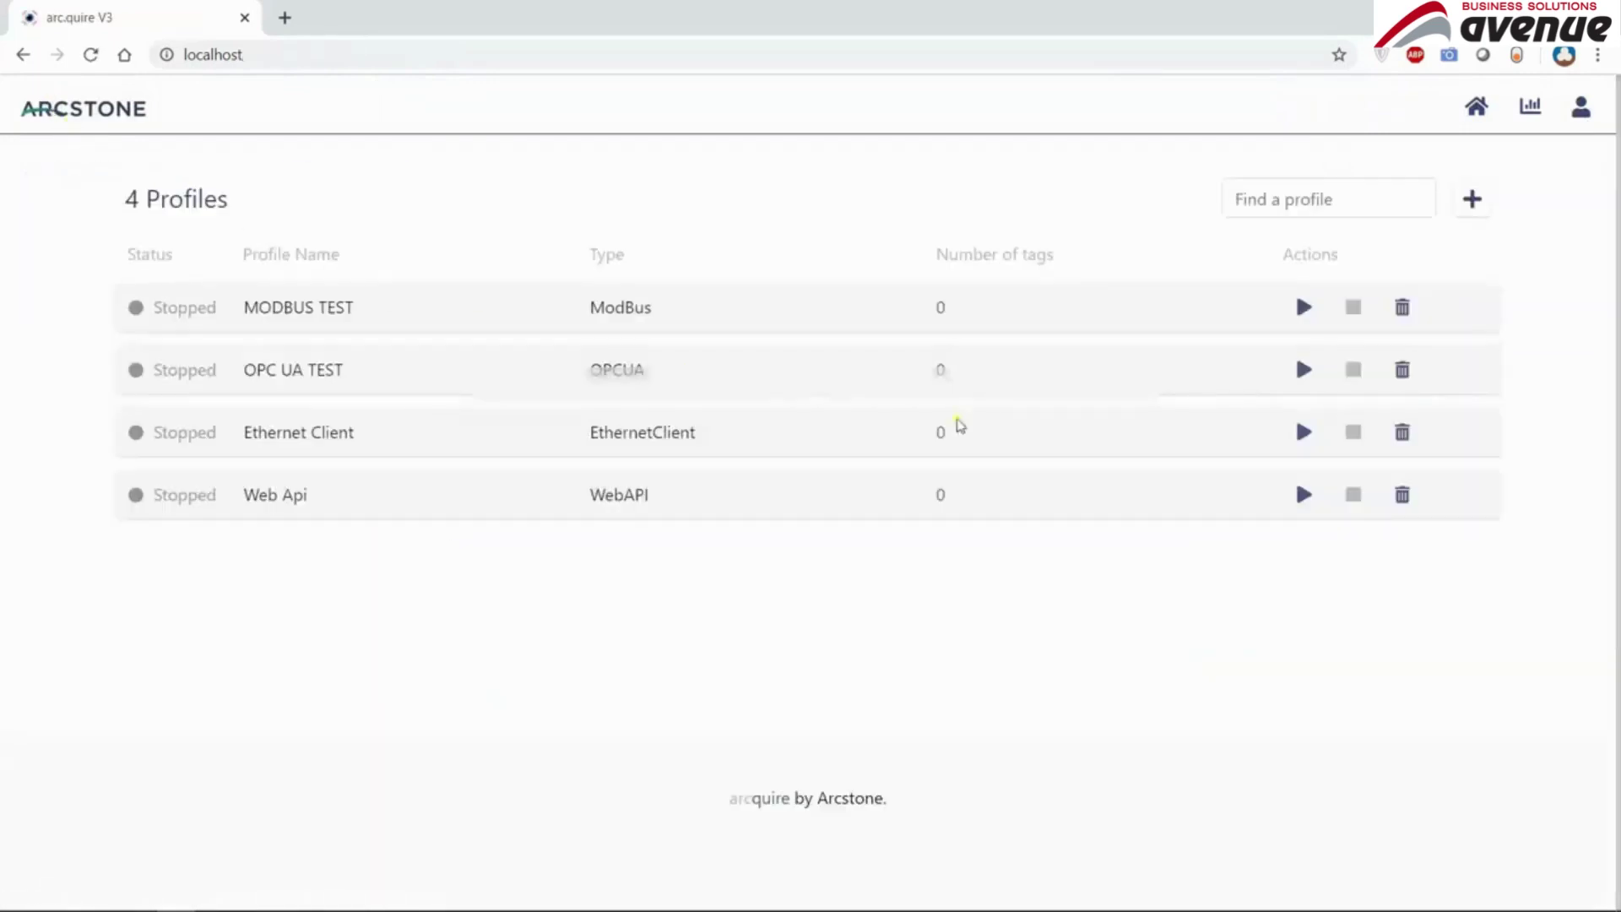
{"action": "left_click", "coordinate": [1311, 500]}
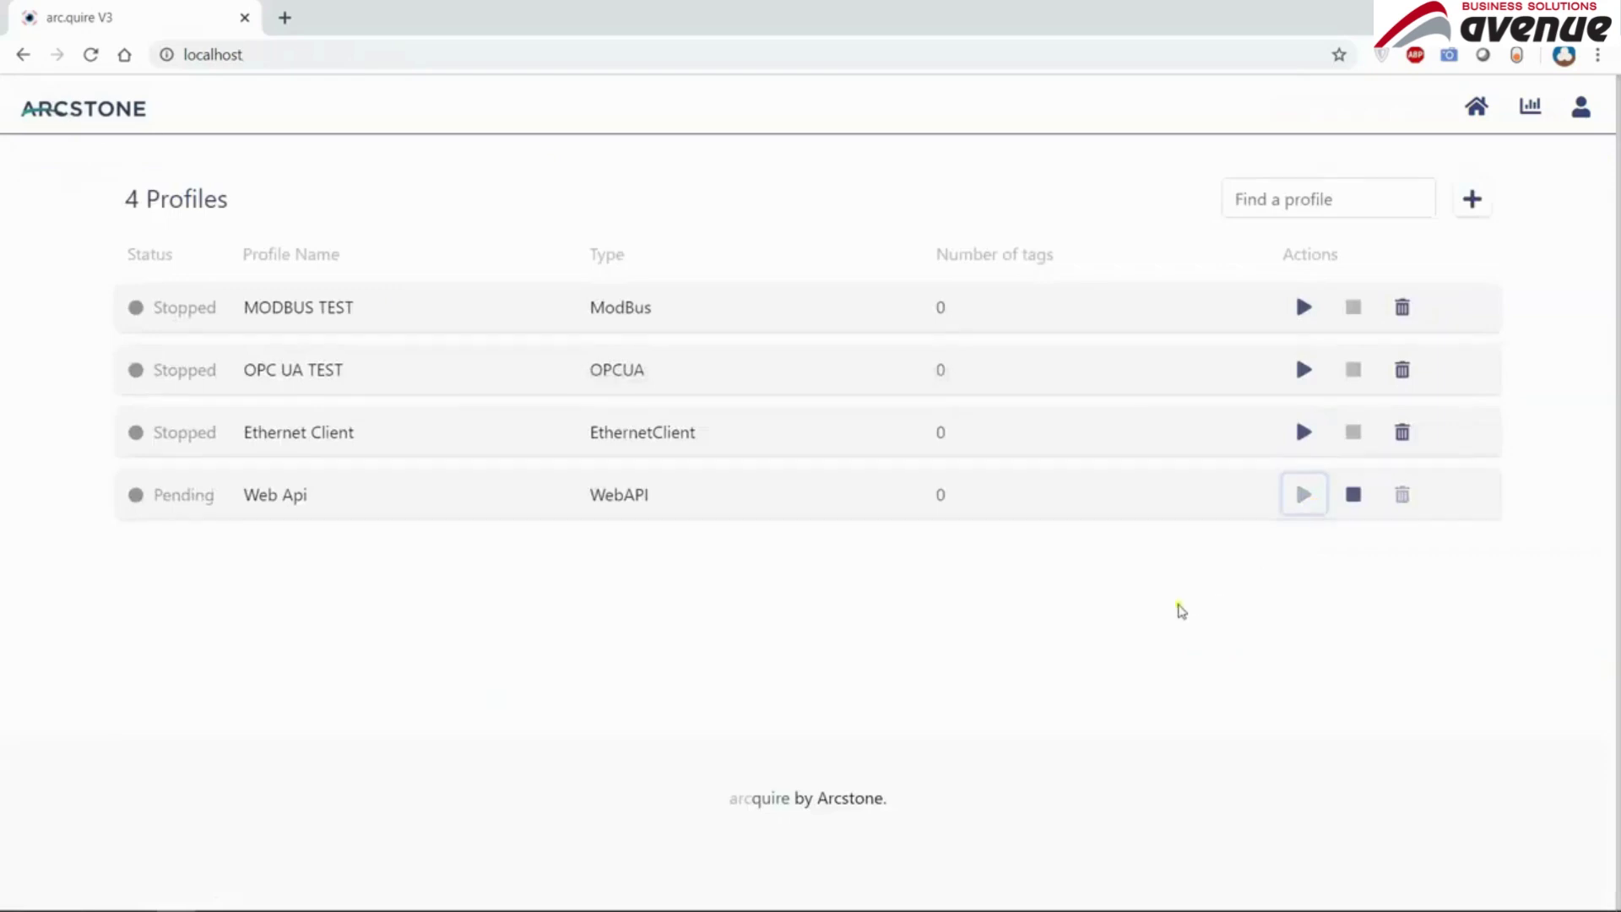
{"action": "left_click", "coordinate": [1168, 615]}
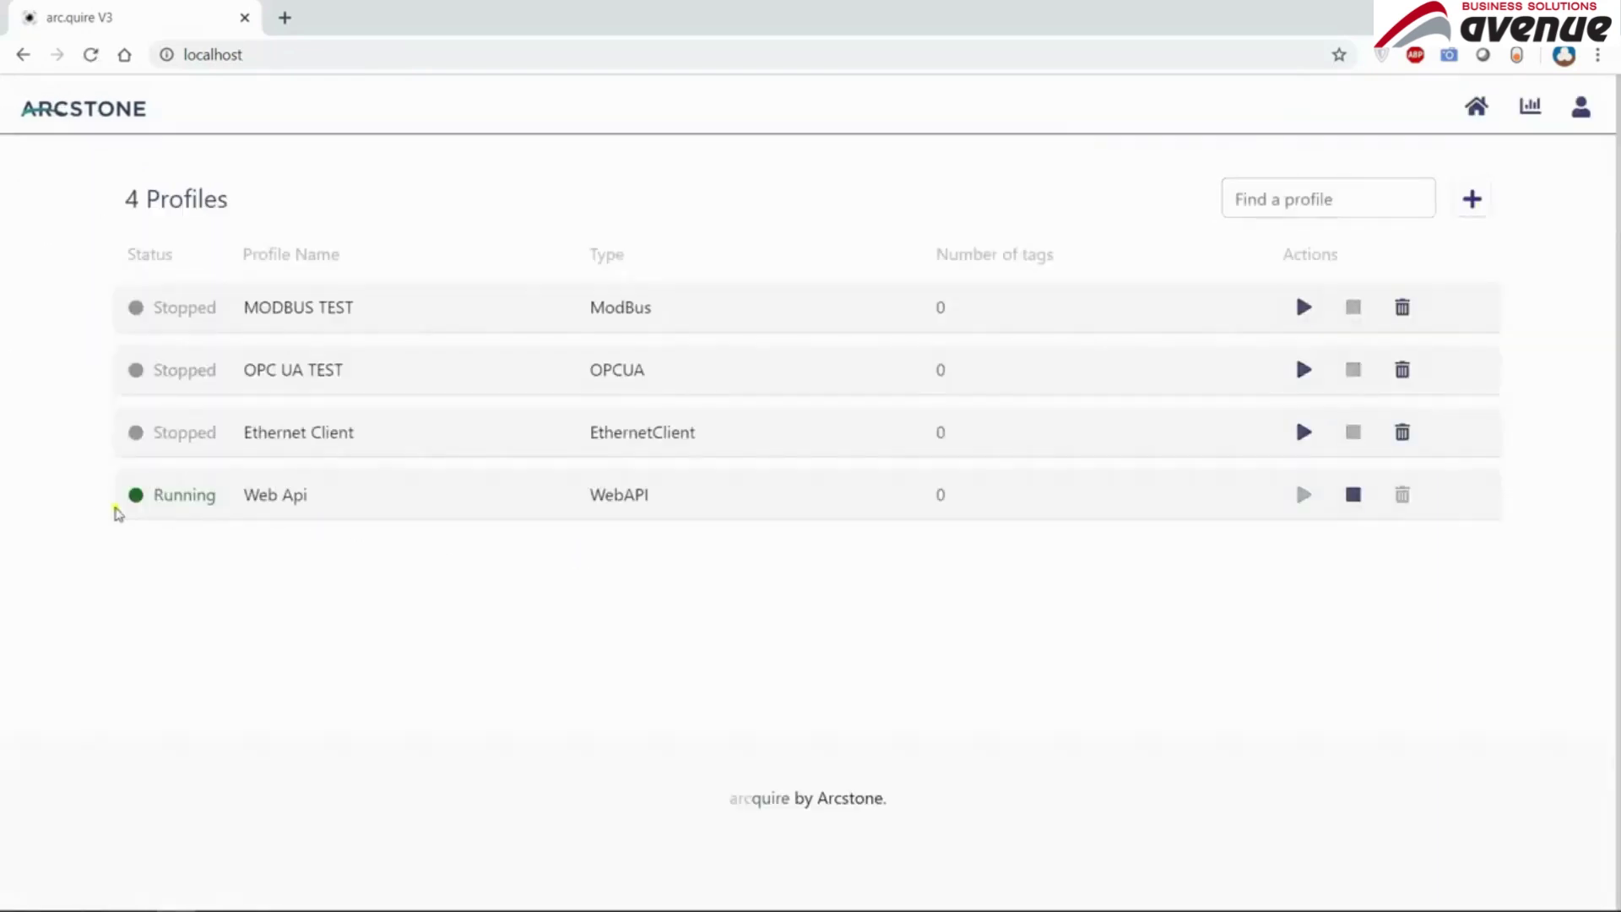
- Switch to SQL Server Management Studio, refresh the ARCQUIRE_UEIOS database and expand its tables
{"action": "key", "text": "alt+Tab"}
{"action": "key", "text": "alt+Tab"}
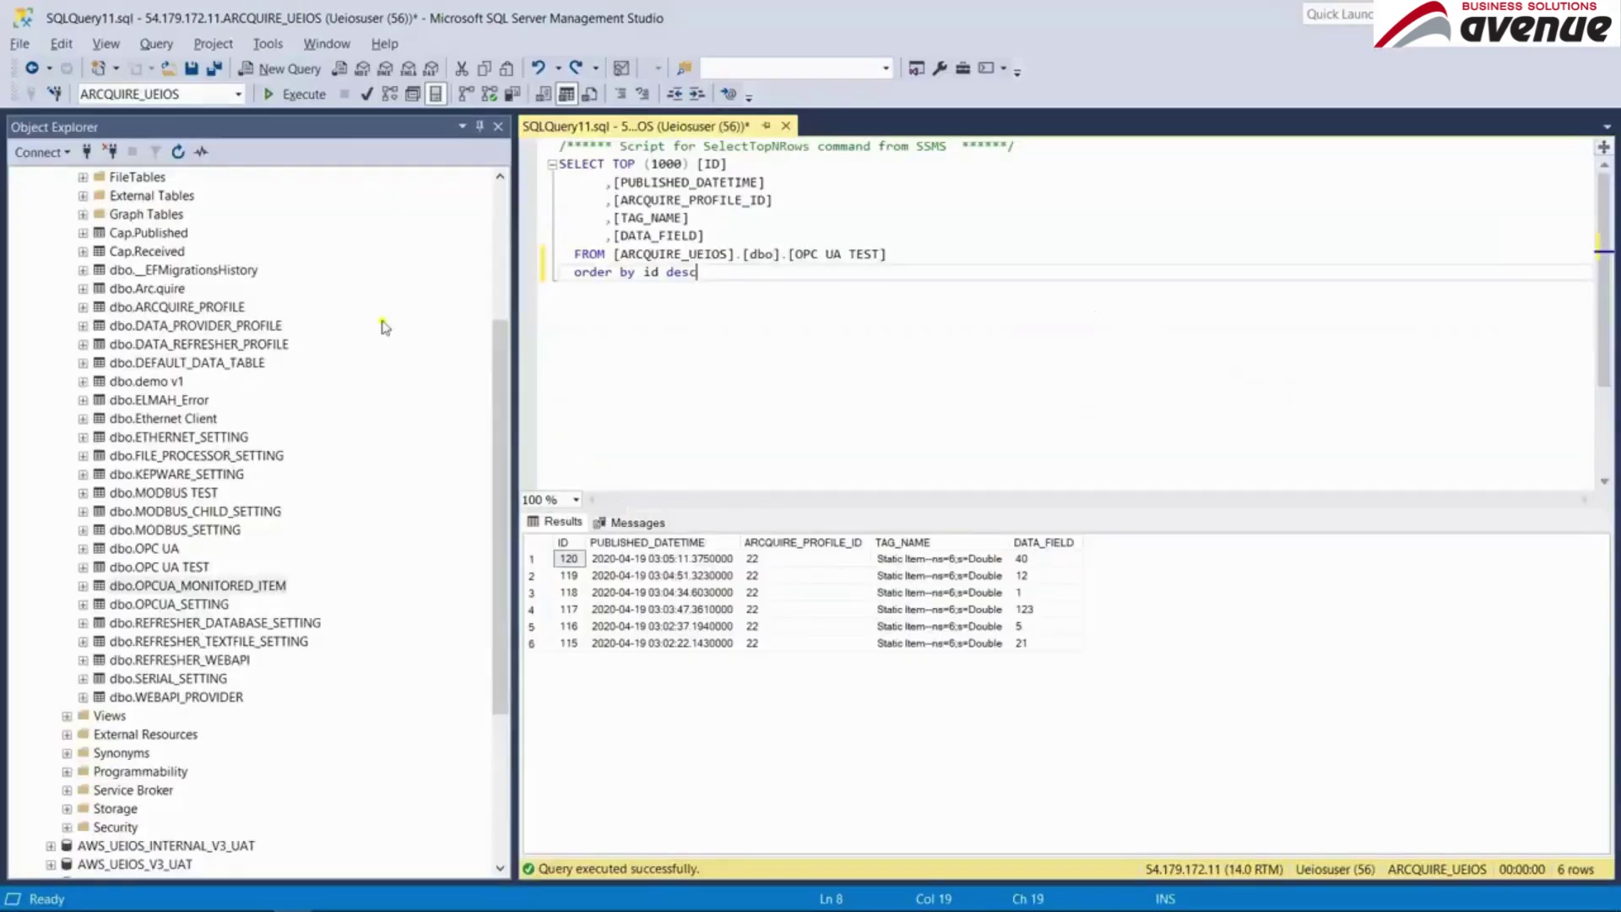
{"action": "scroll", "coordinate": [193, 270], "scroll_direction": "up", "scroll_amount": 2}
{"action": "double_click", "coordinate": [123, 343]}
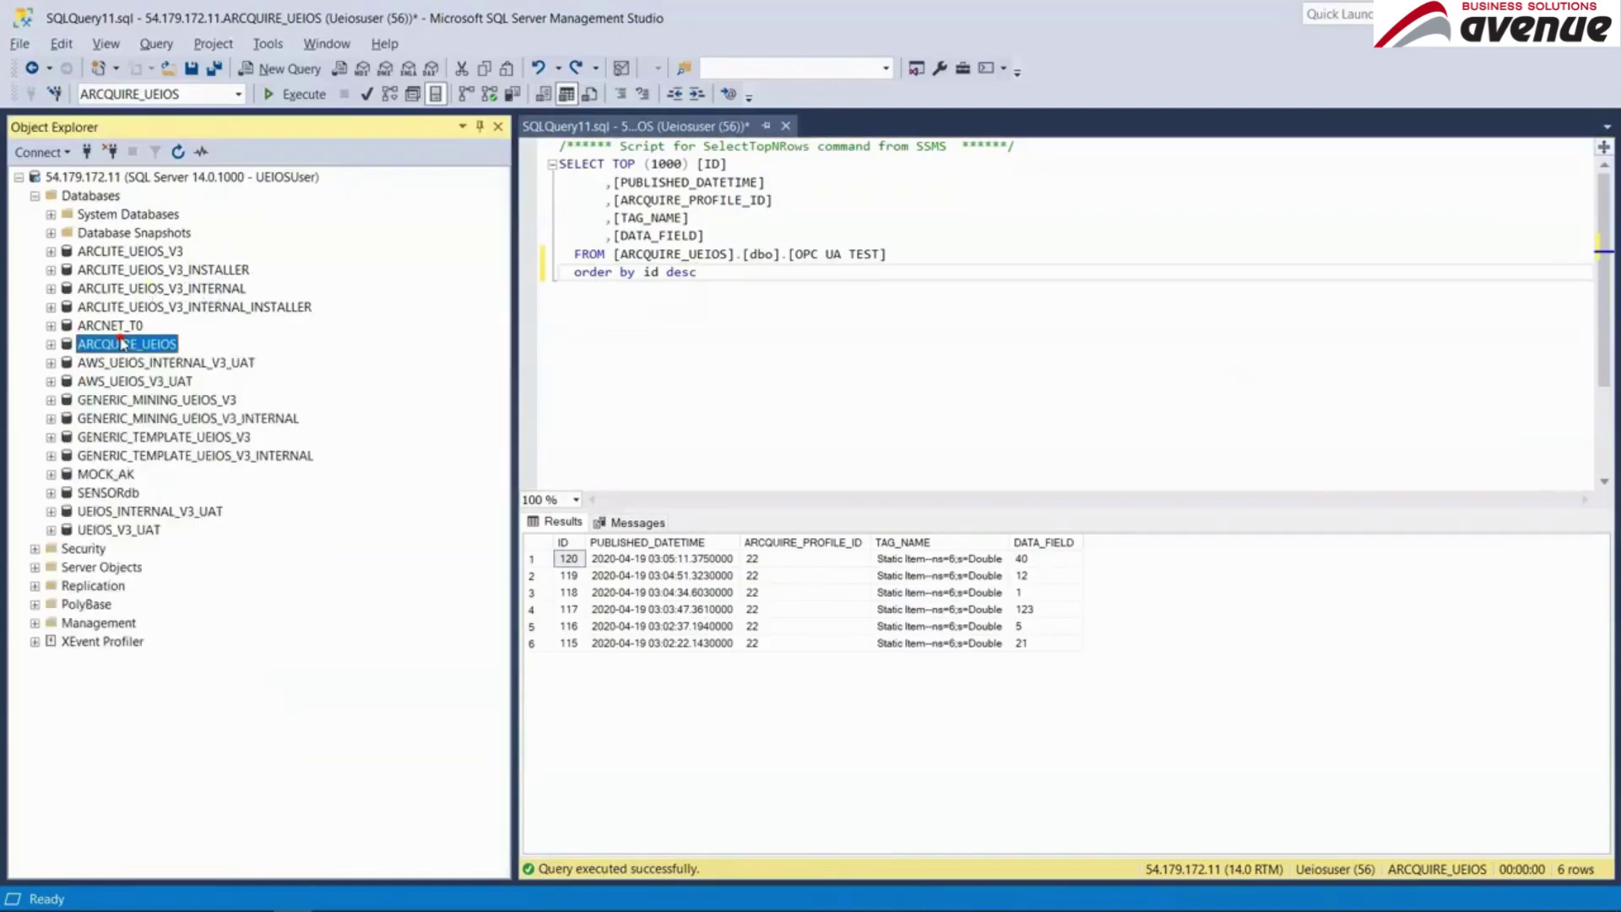
{"action": "right_click", "coordinate": [122, 342]}
{"action": "left_click", "coordinate": [173, 601]}
{"action": "double_click", "coordinate": [139, 345]}
{"action": "double_click", "coordinate": [113, 381]}
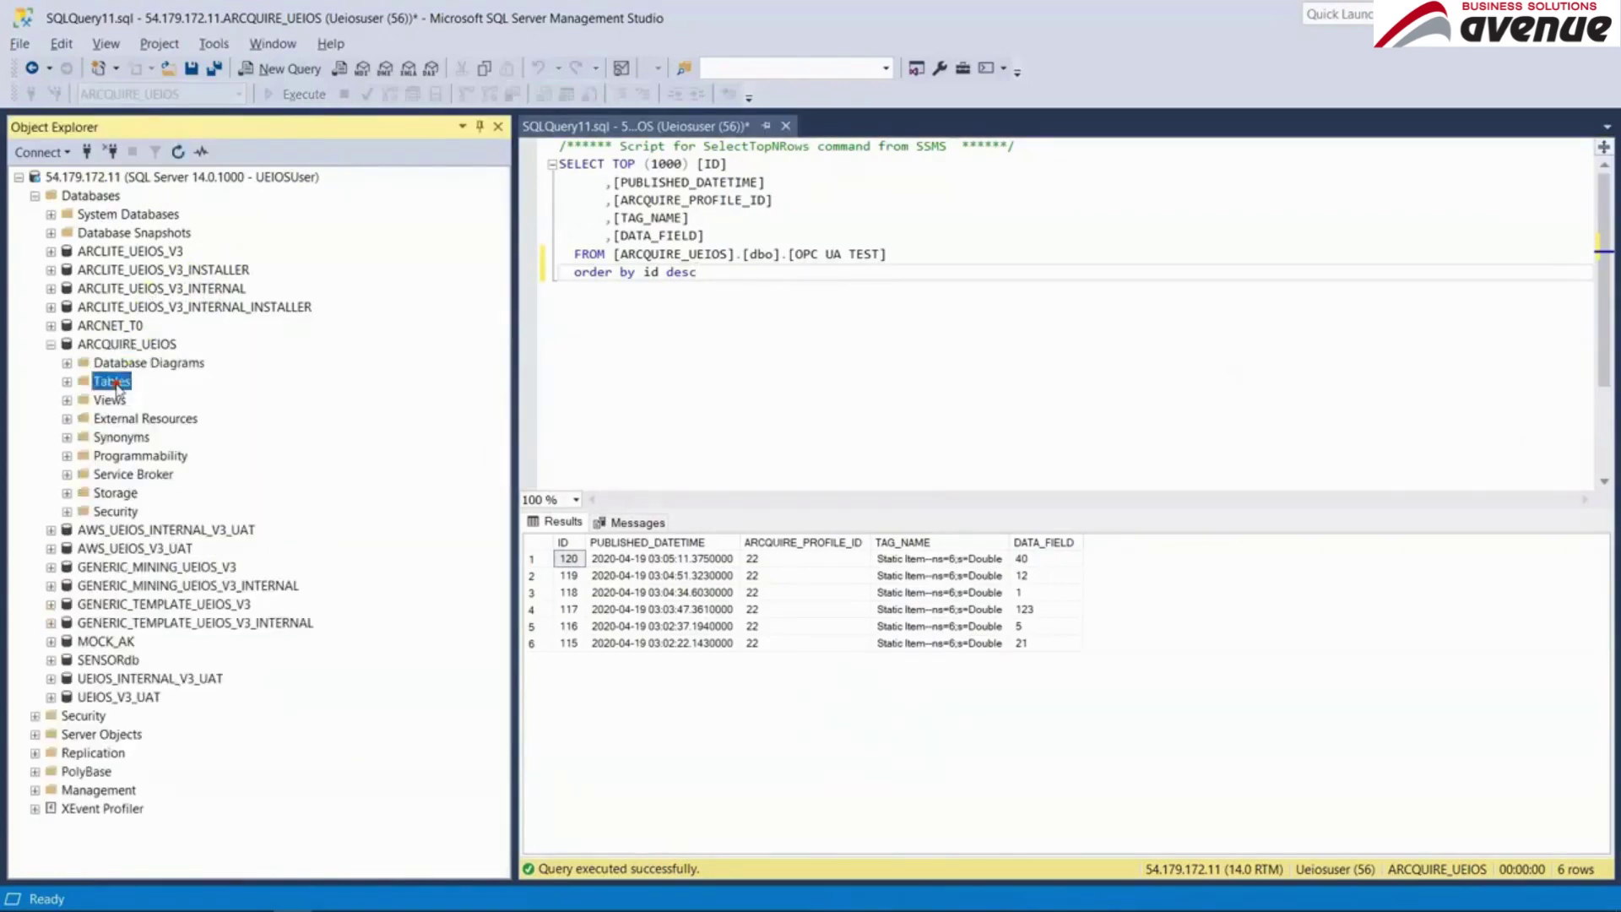
{"action": "scroll", "coordinate": [199, 445], "scroll_direction": "down", "scroll_amount": 4}
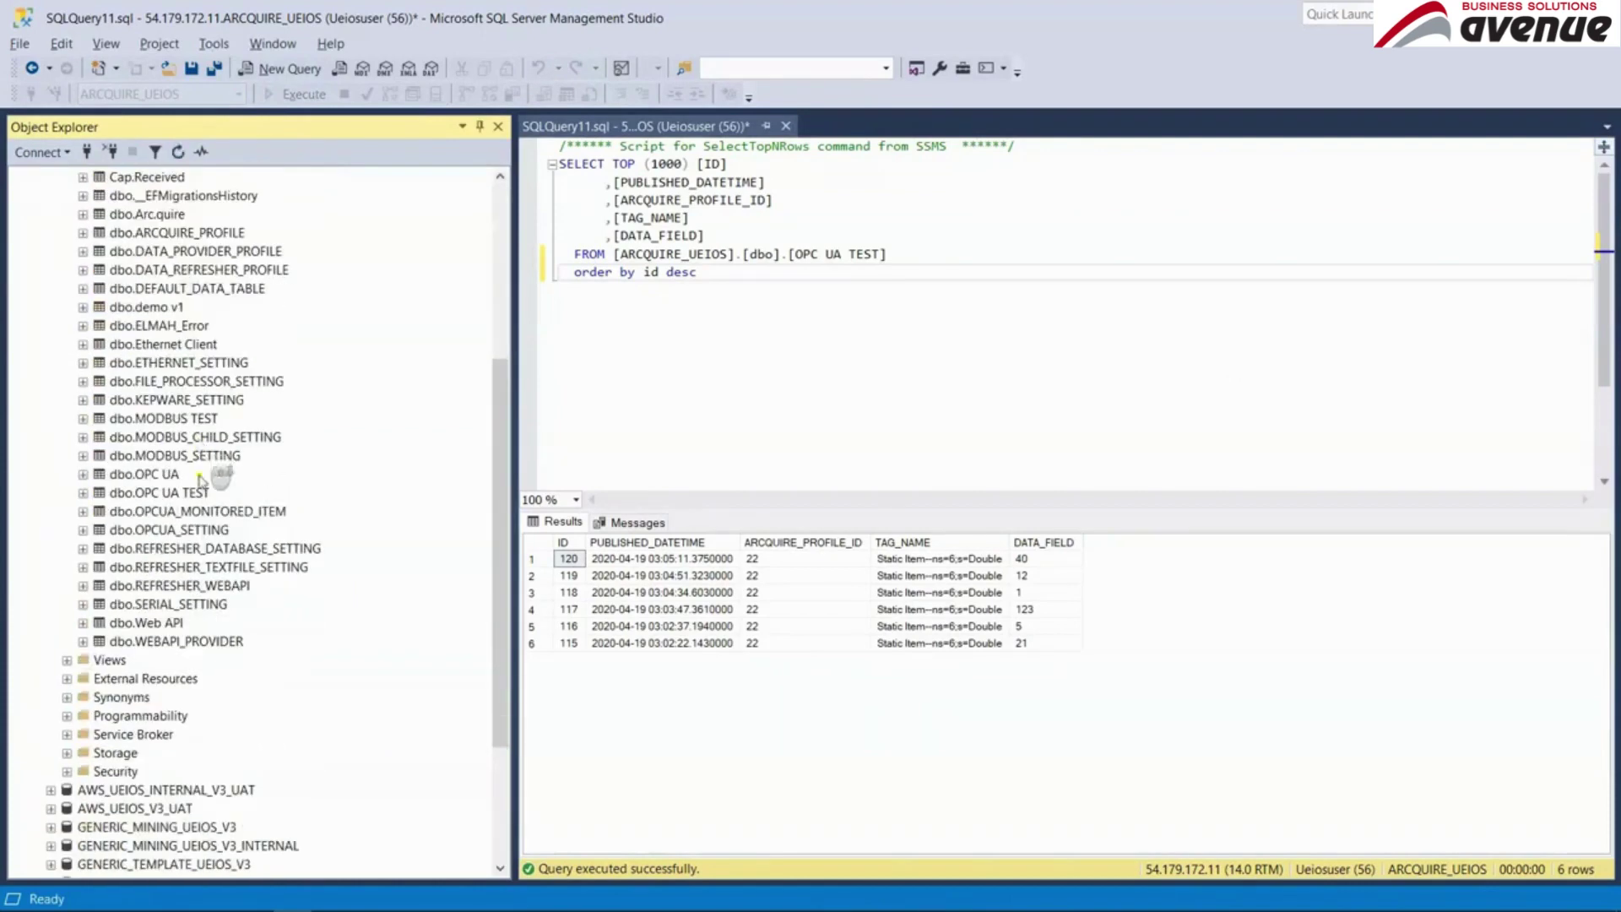
- Select the top 1000 rows of the dbo.Web API table and widen the DATA_FIELD column in the results
{"action": "left_click", "coordinate": [147, 624]}
{"action": "right_click", "coordinate": [150, 625]}
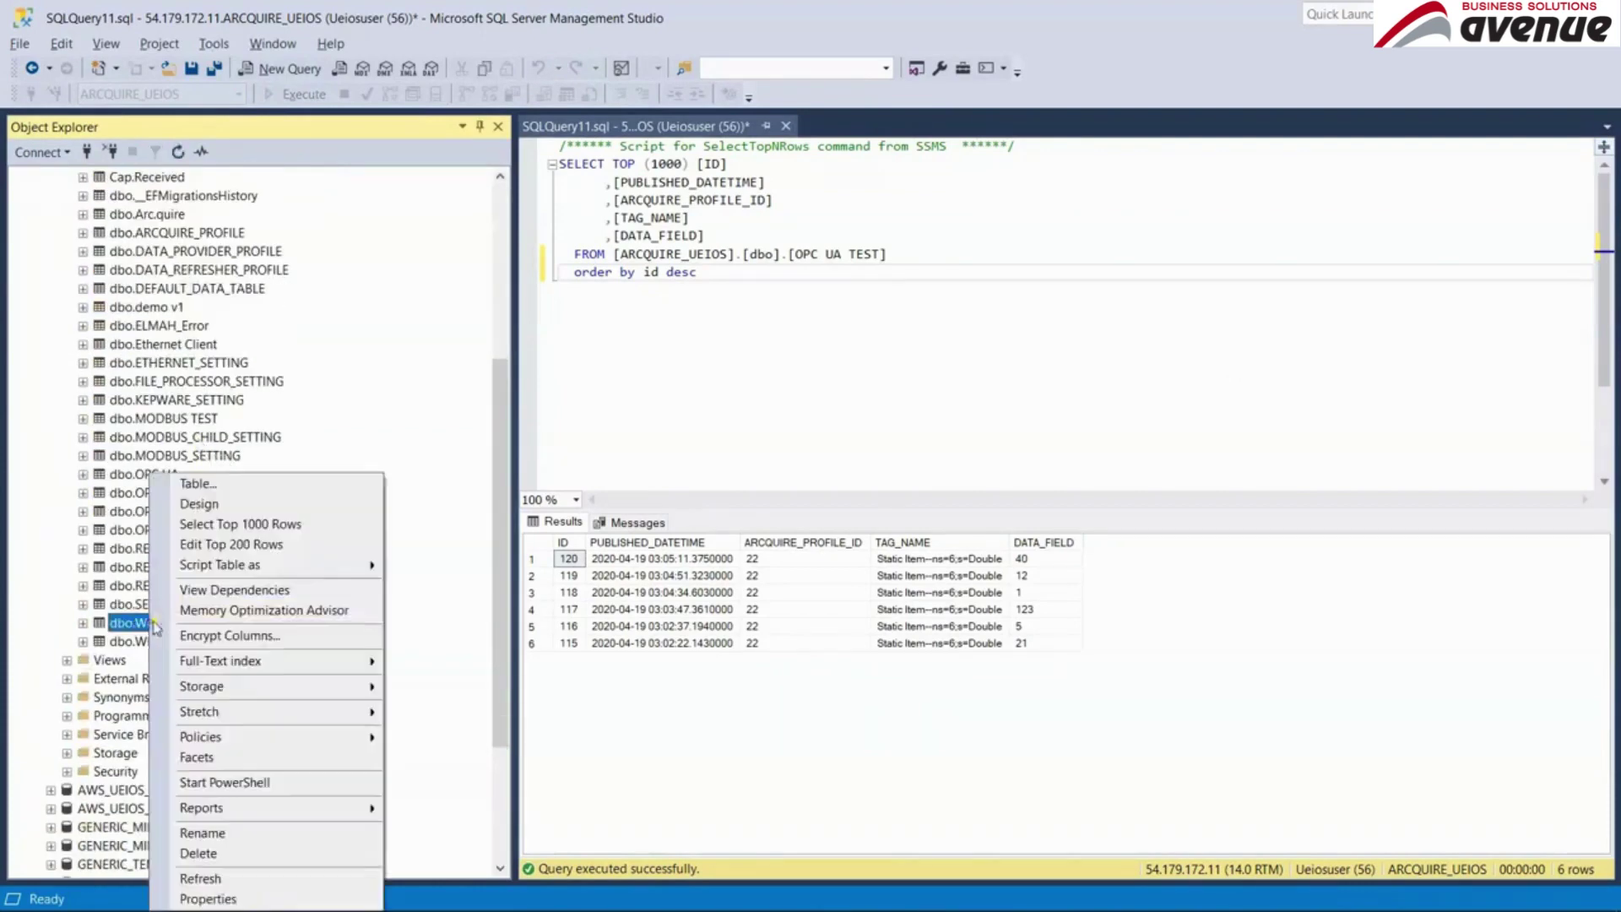
{"action": "left_click", "coordinate": [317, 522]}
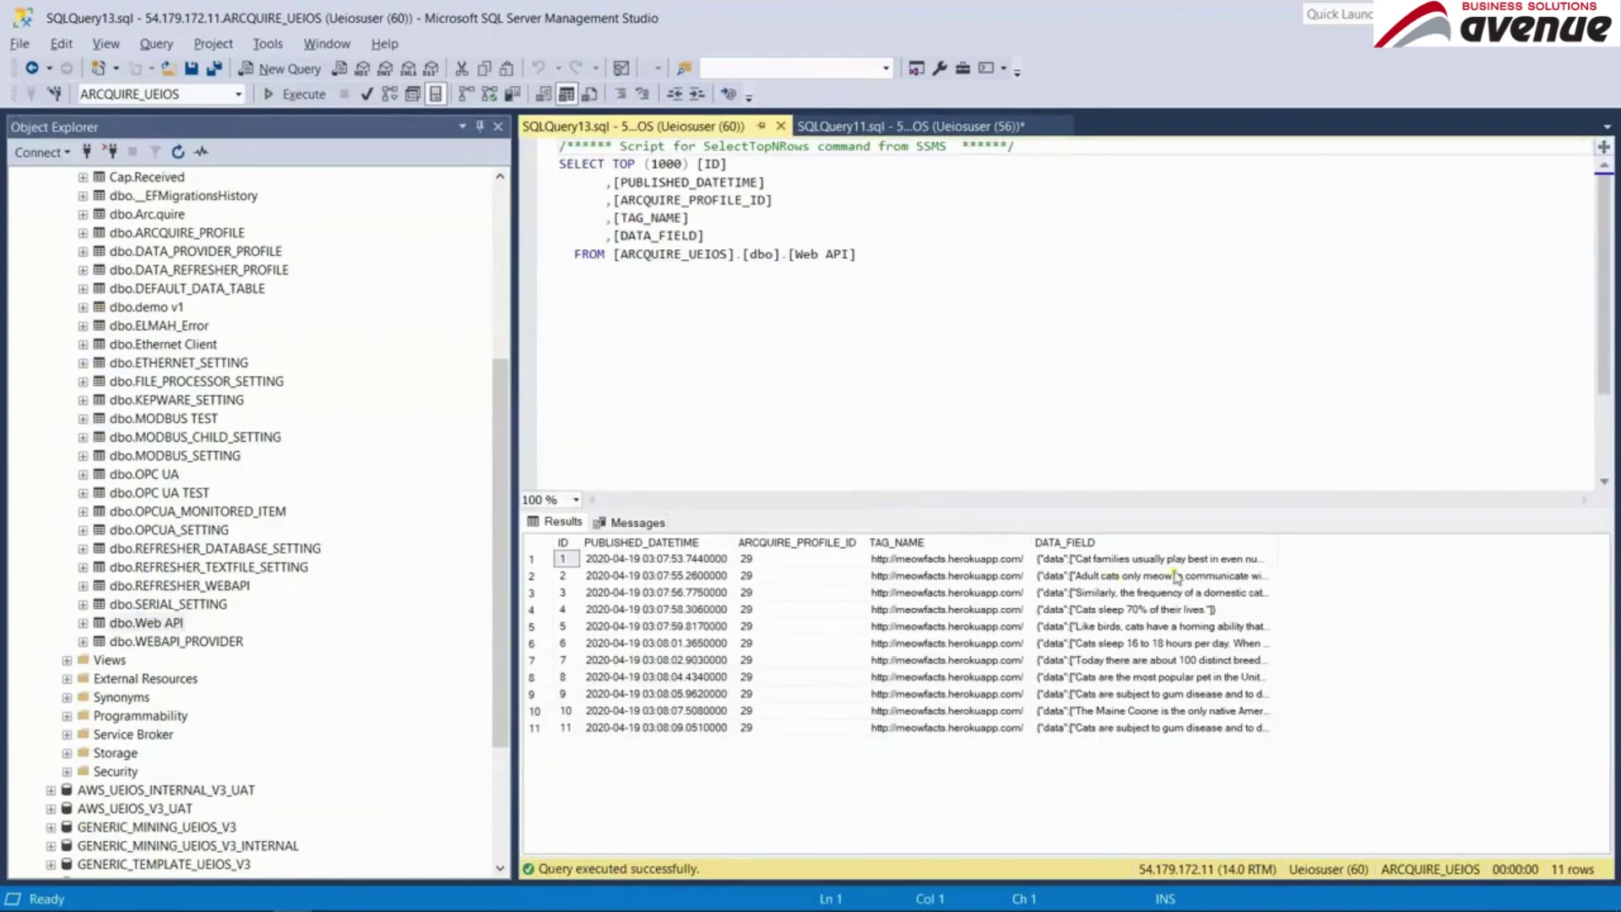
{"action": "left_click_drag", "start_coordinate": [1331, 550], "coordinate": [1587, 559]}
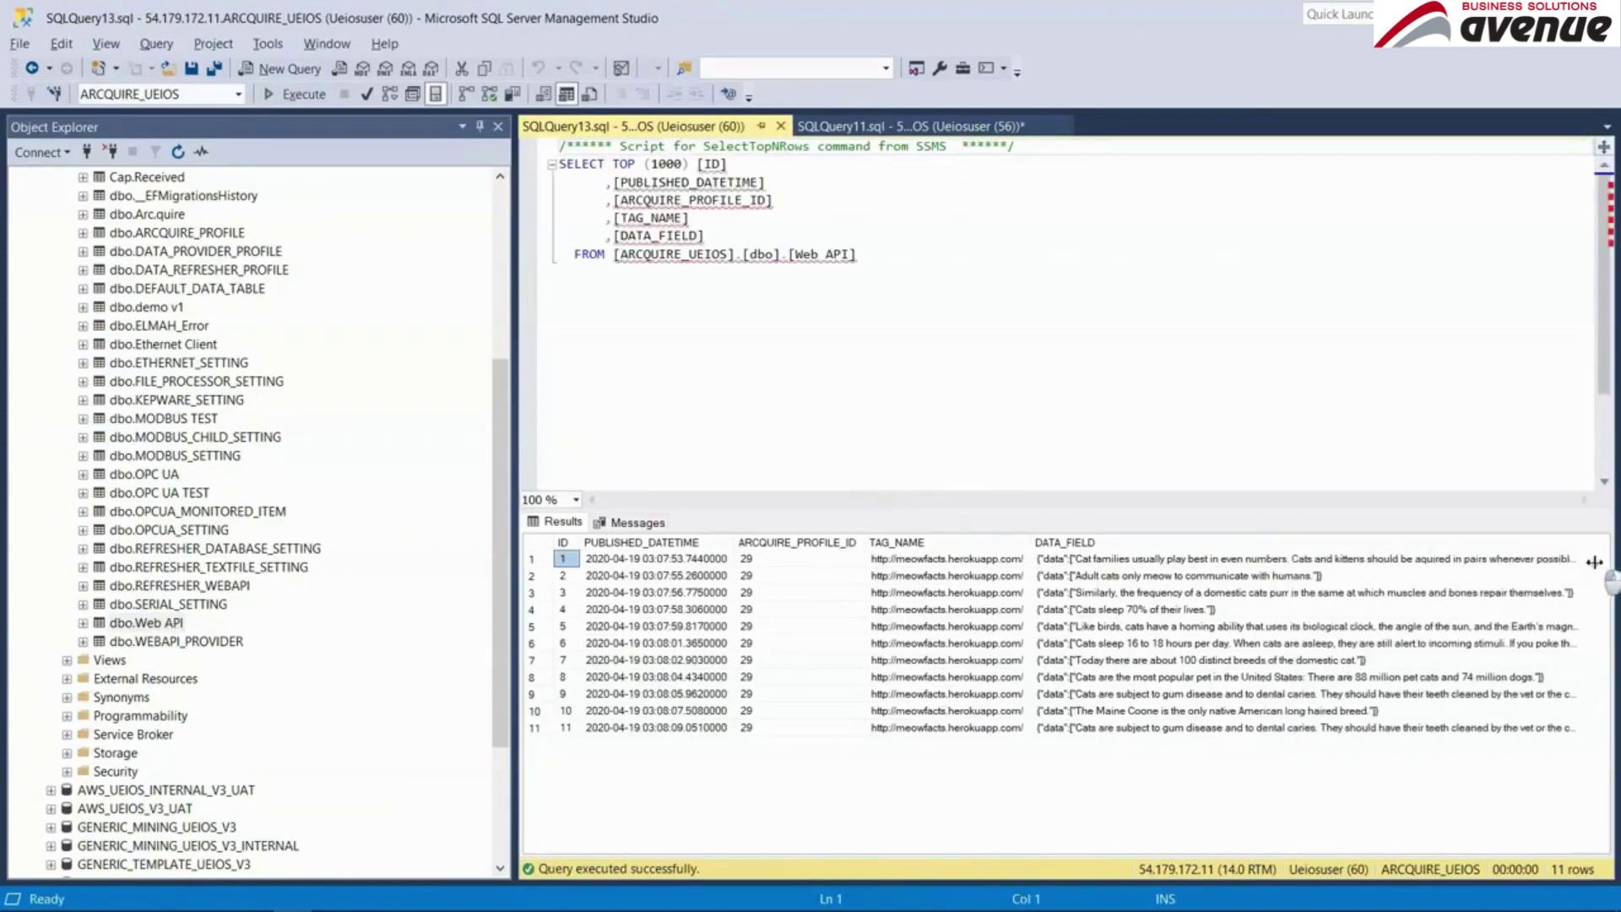
- Add "order by id desc" to the Web API table query and run it
{"action": "left_click", "coordinate": [1015, 255]}
{"action": "key", "text": "Return"}
{"action": "type", "text": "o"}
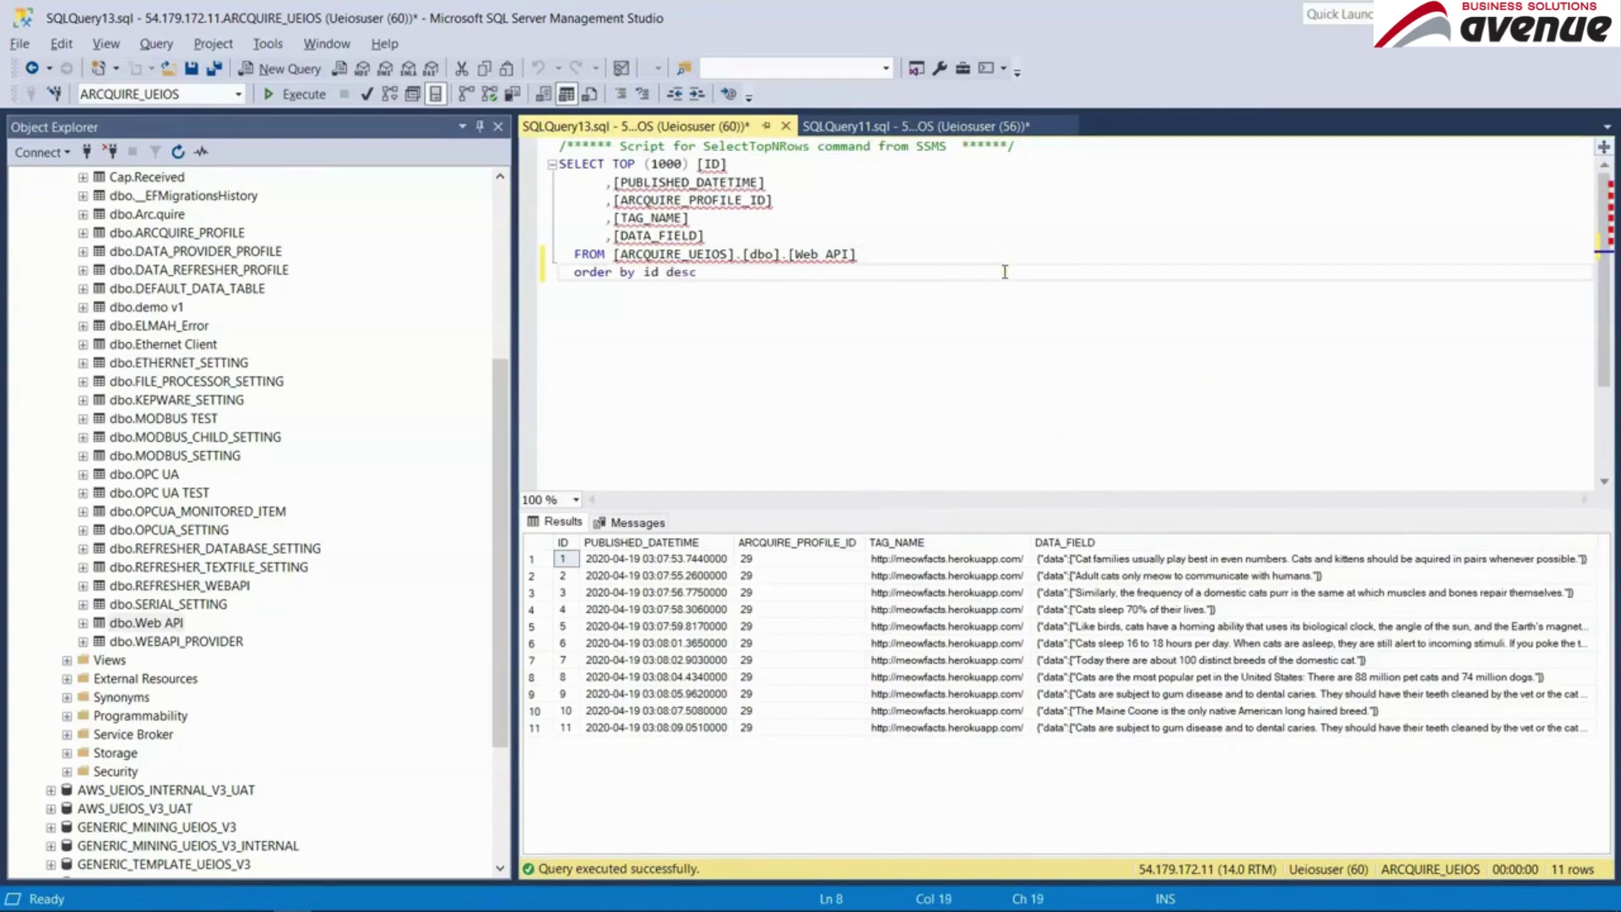
{"action": "type", "text": "rder by id desc"}
{"action": "key", "text": "F5"}
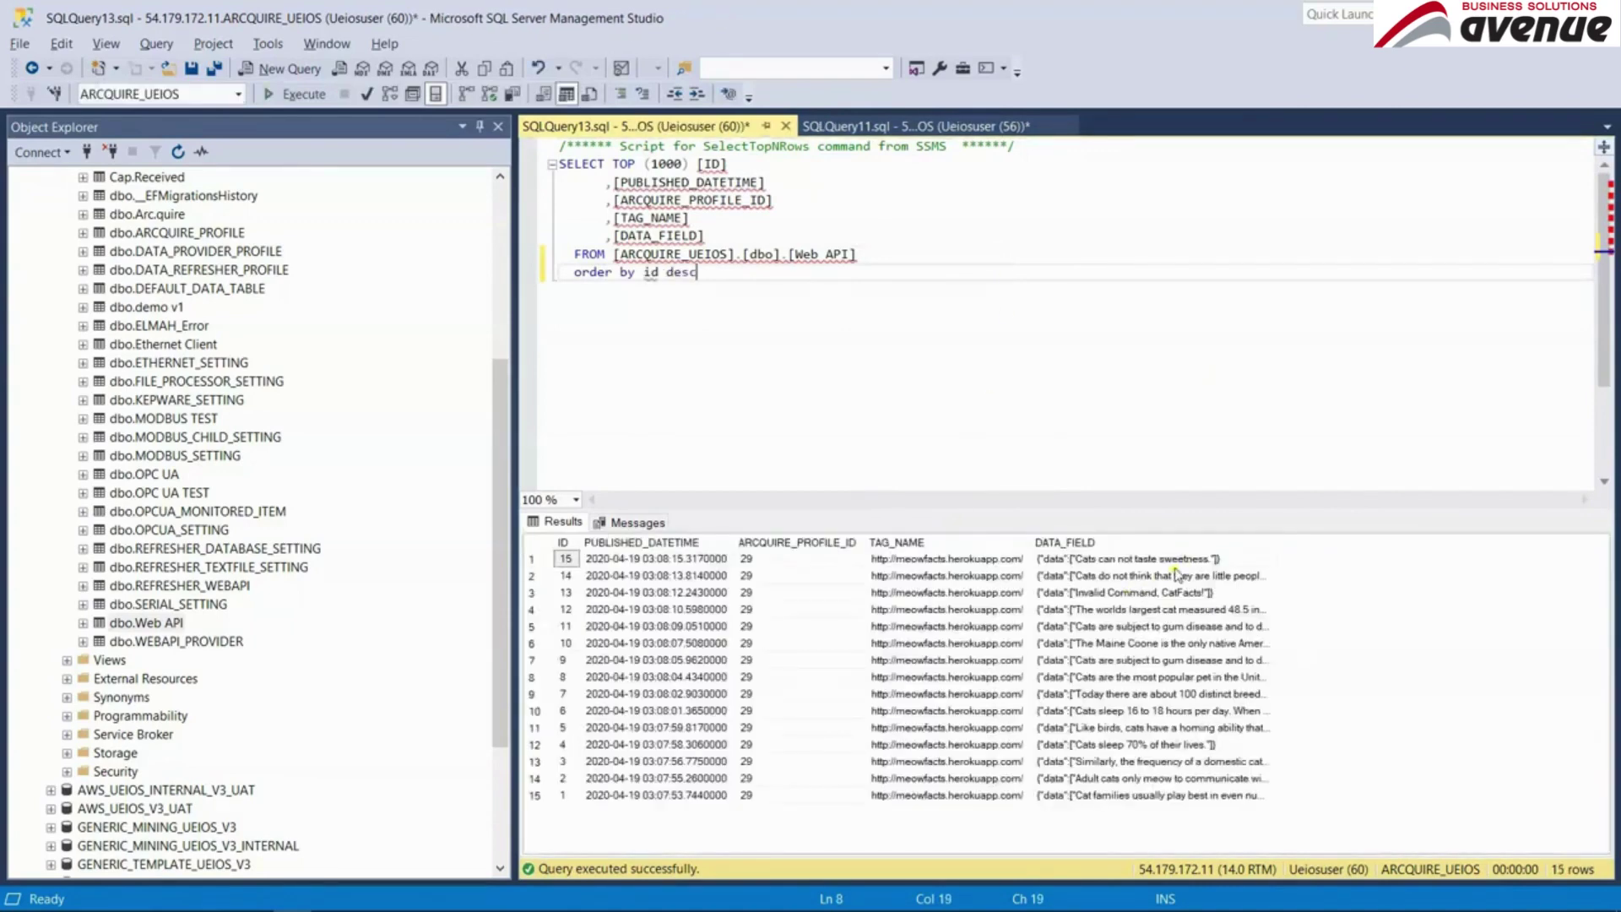
- Rerun the Web API table query three times to check for new rows and widen the DATA_FIELD column
{"action": "key", "text": "F5"}
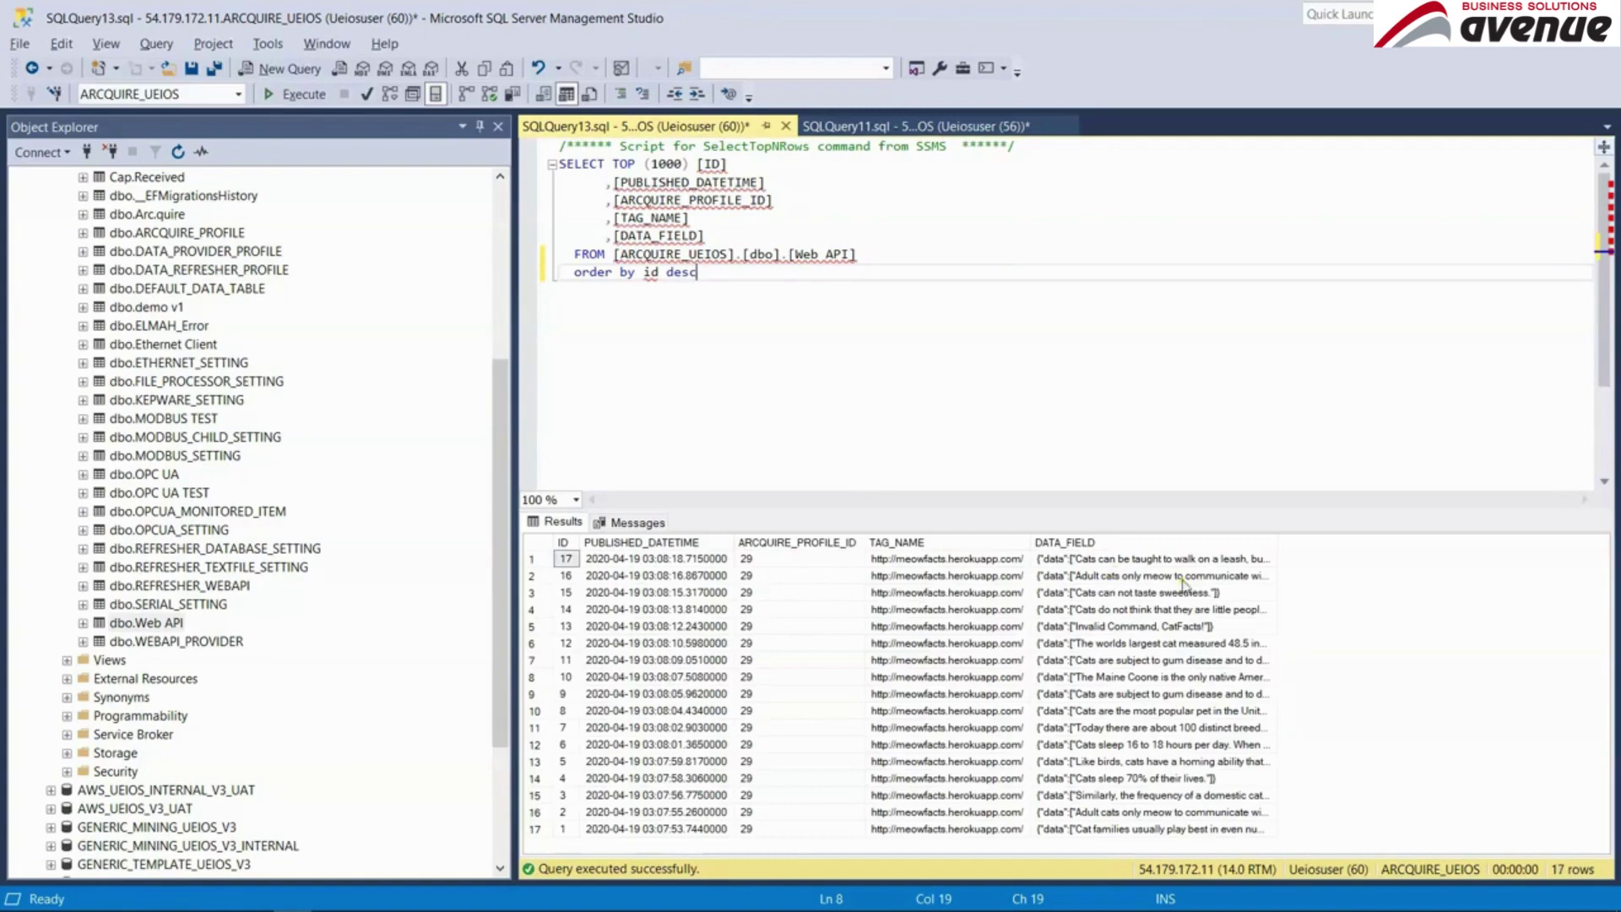
{"action": "key", "text": "F5"}
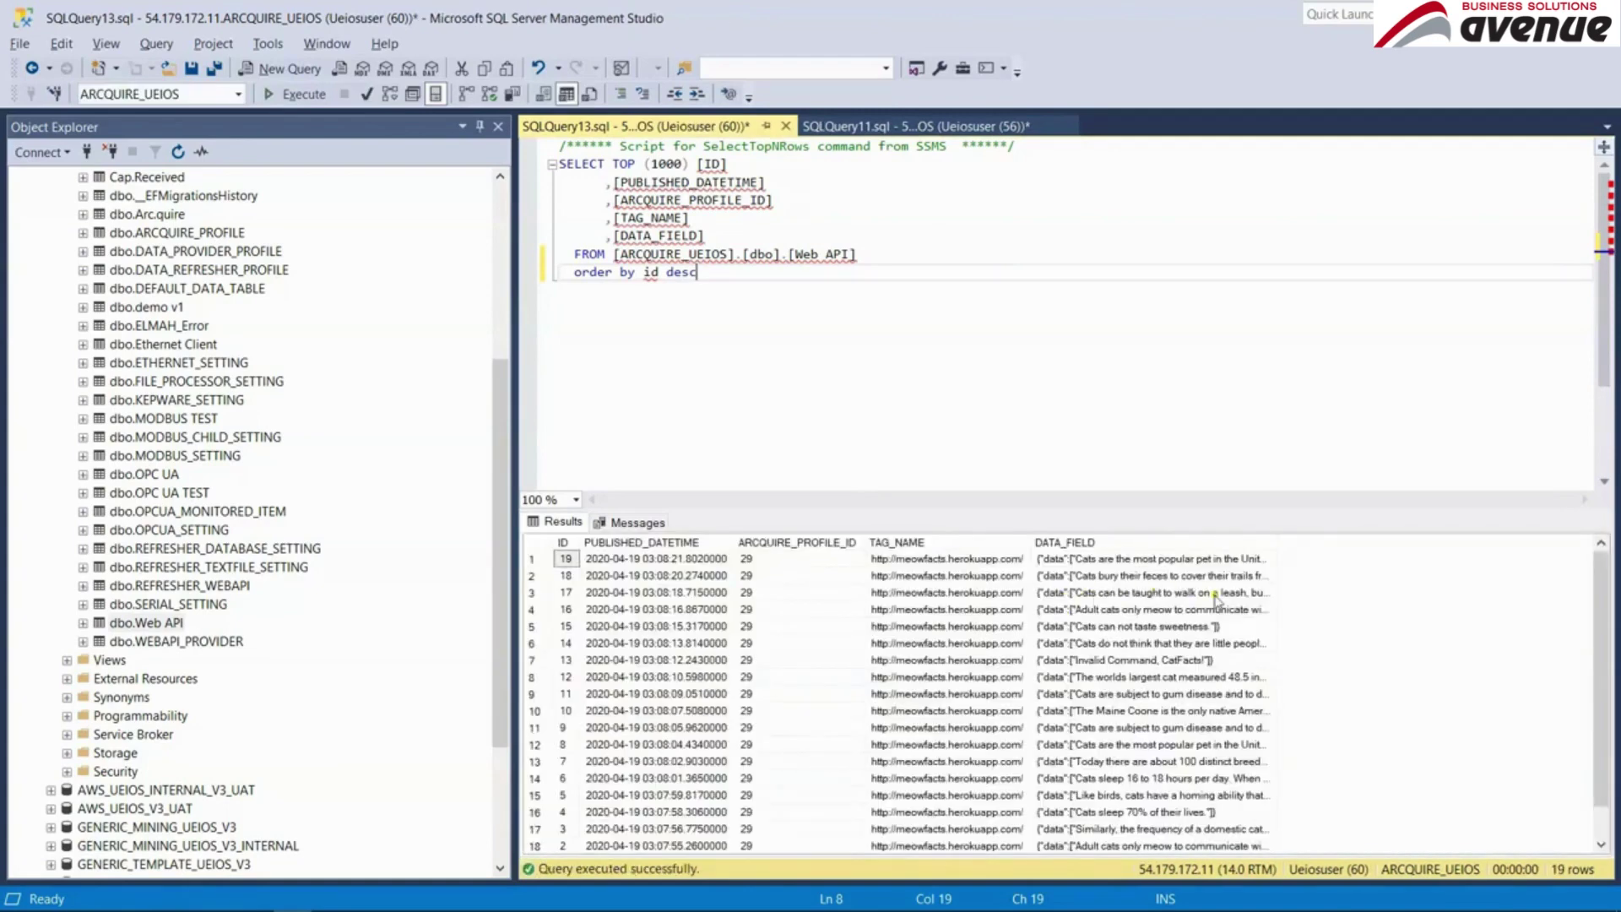
{"action": "key", "text": "F5"}
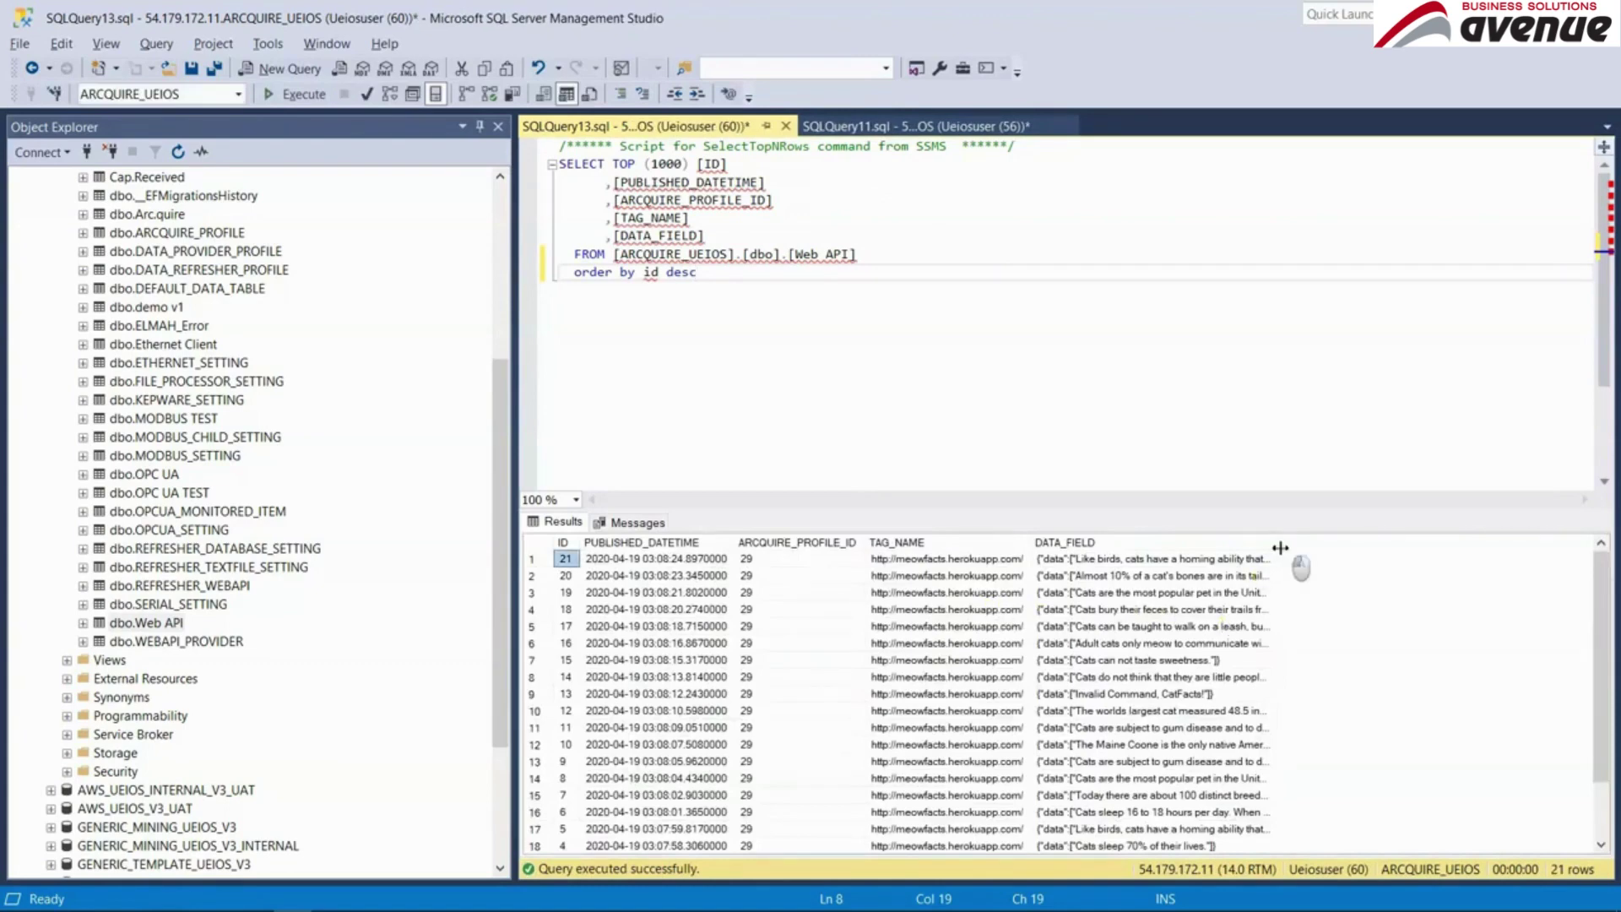
{"action": "left_click_drag", "start_coordinate": [1275, 548], "coordinate": [1567, 561]}
- Switch back to arc.quire and stop the Web Api profile
{"action": "key", "text": "alt+Tab"}
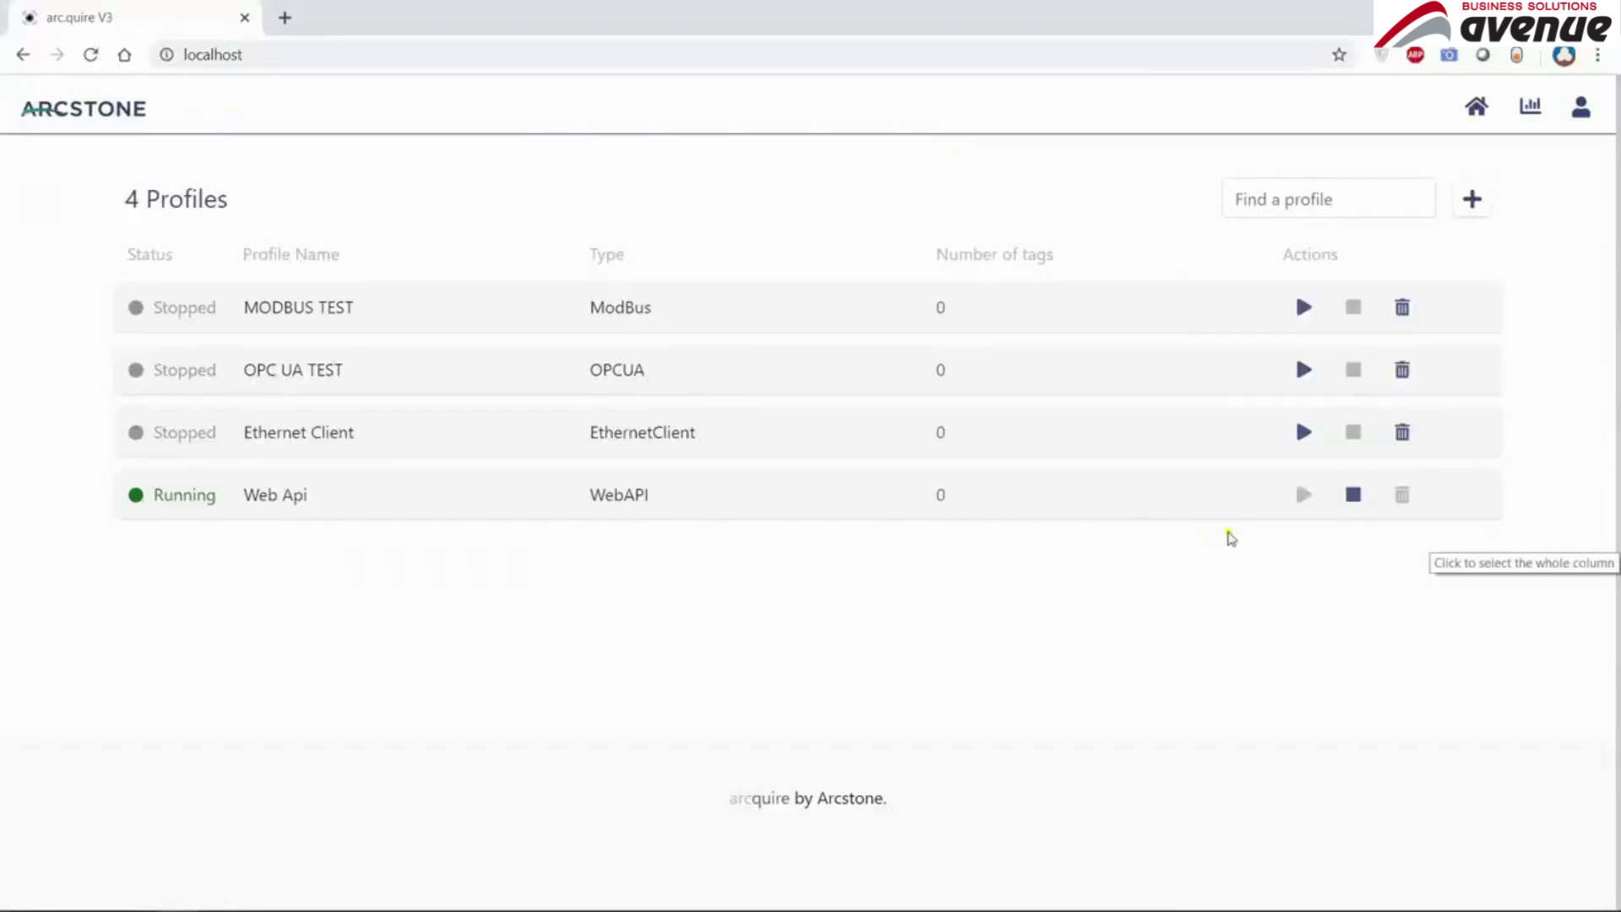
{"action": "left_click", "coordinate": [1355, 496]}
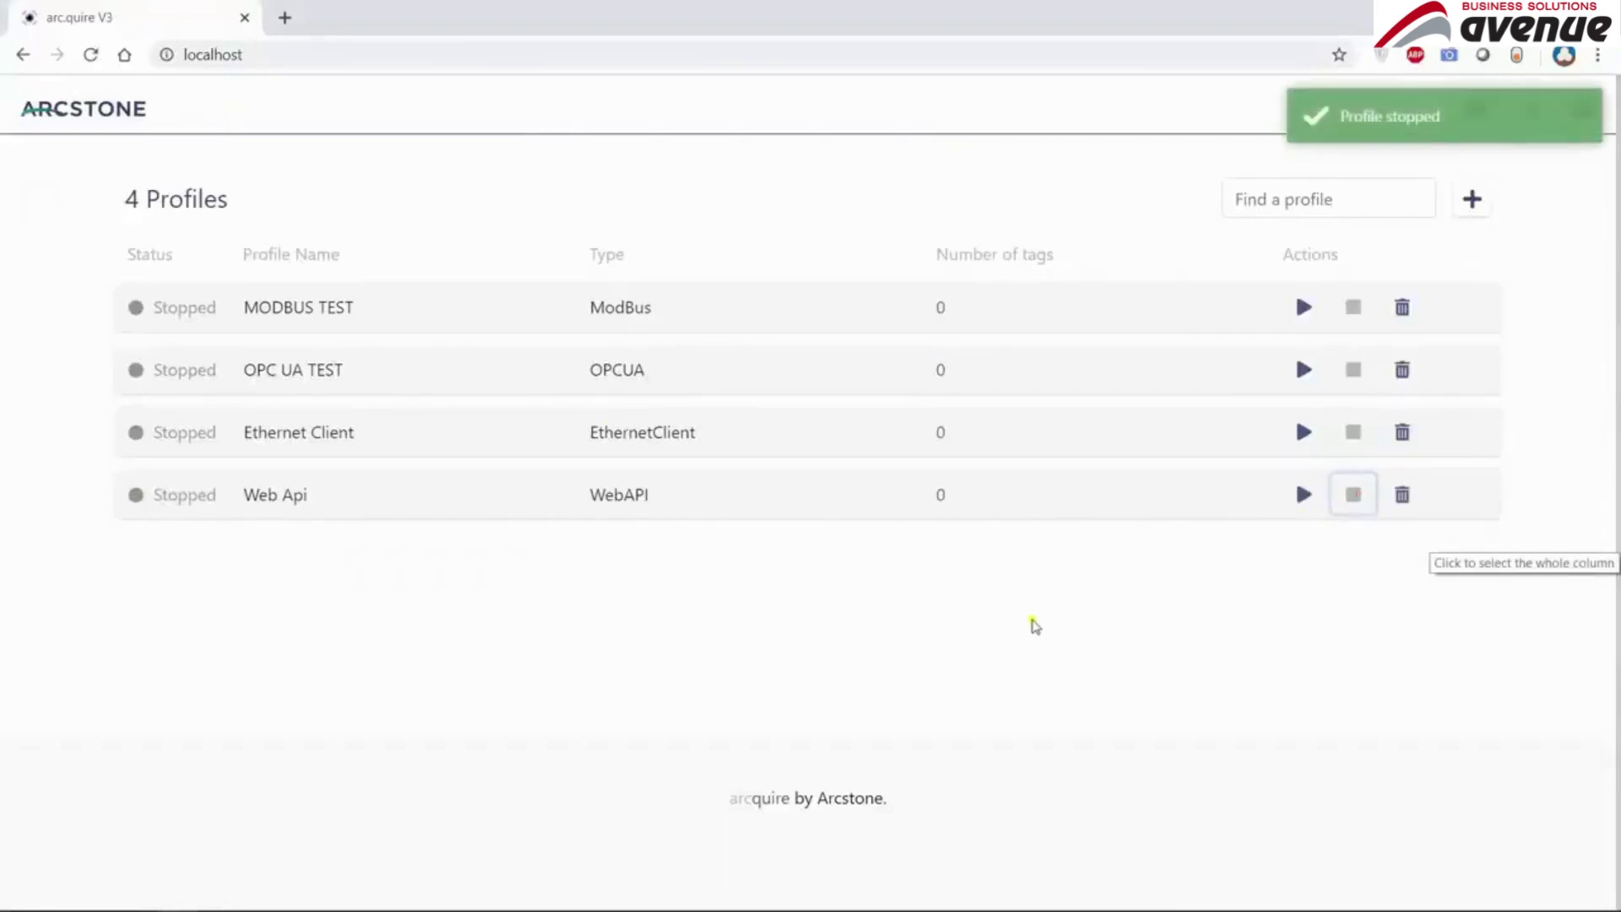